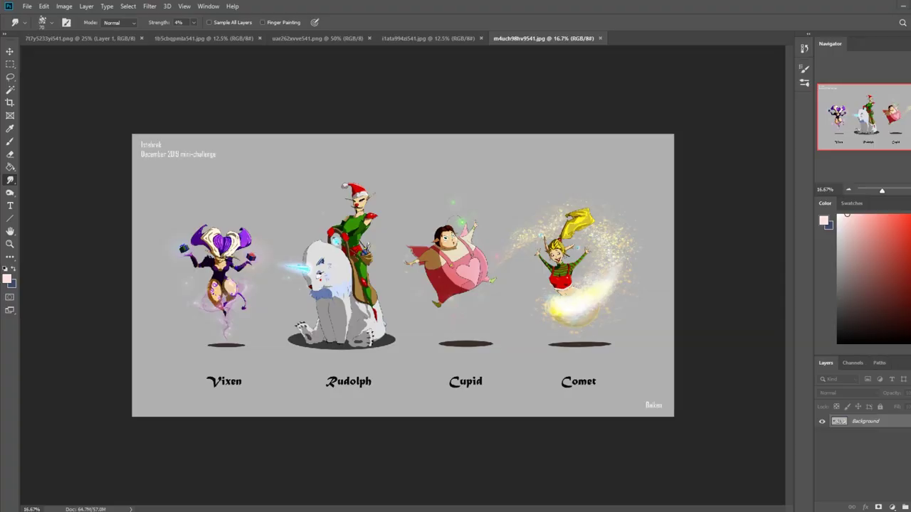
# - Look through the five open artwork documents, finishing on i1ata994zi541.jpg
pyautogui.click(898, 510)
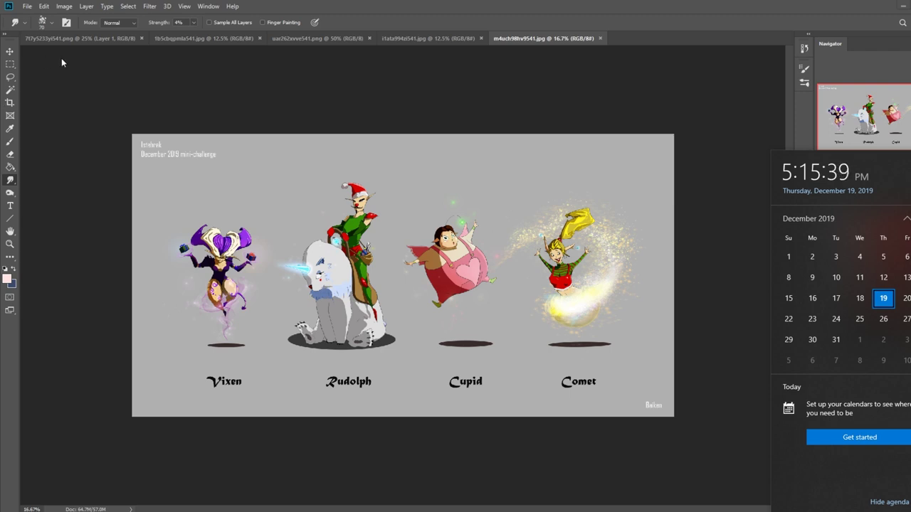
pyautogui.click(72, 36)
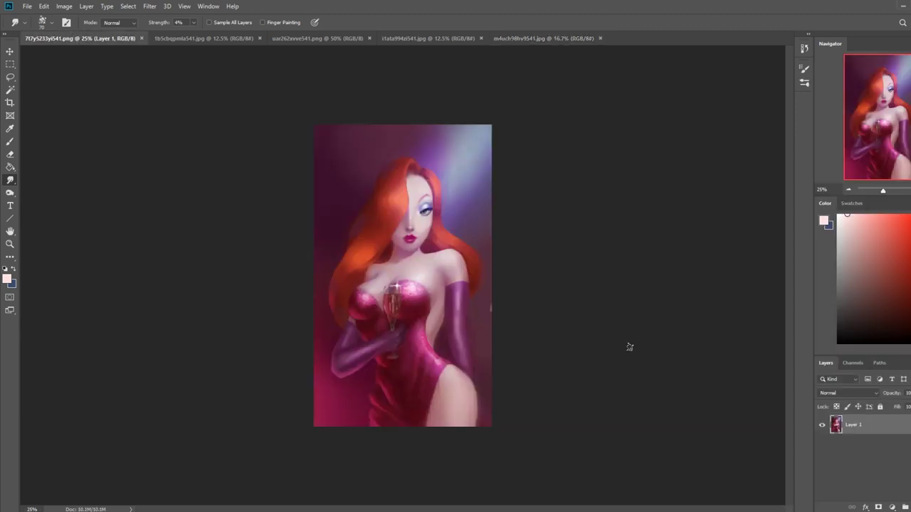
pyautogui.click(213, 38)
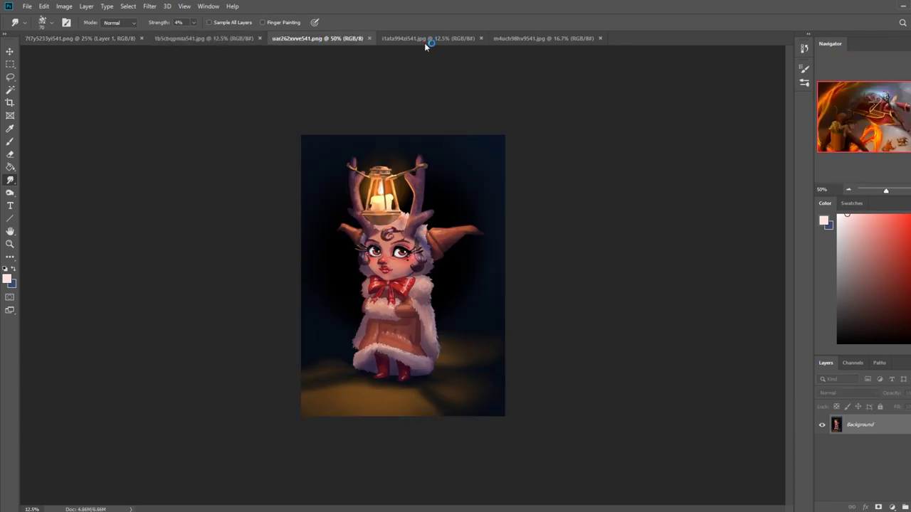
pyautogui.click(426, 39)
pyautogui.click(580, 38)
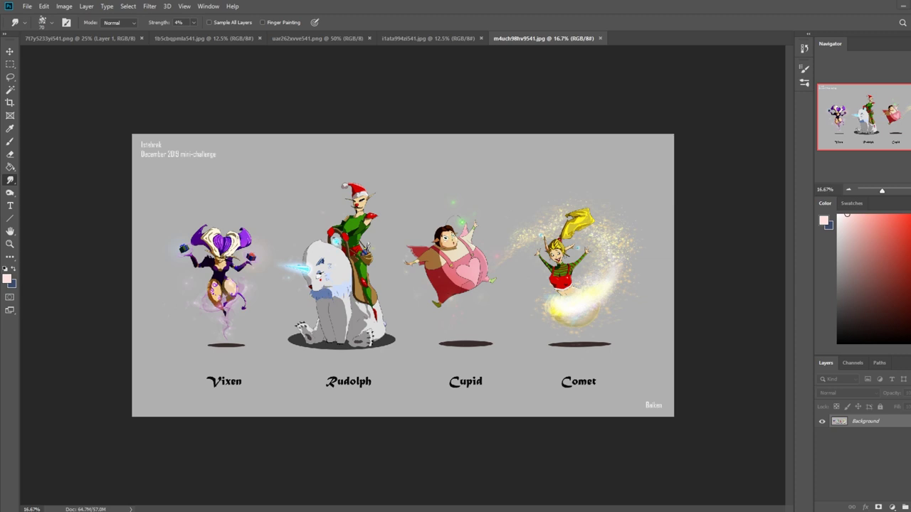
pyautogui.click(177, 38)
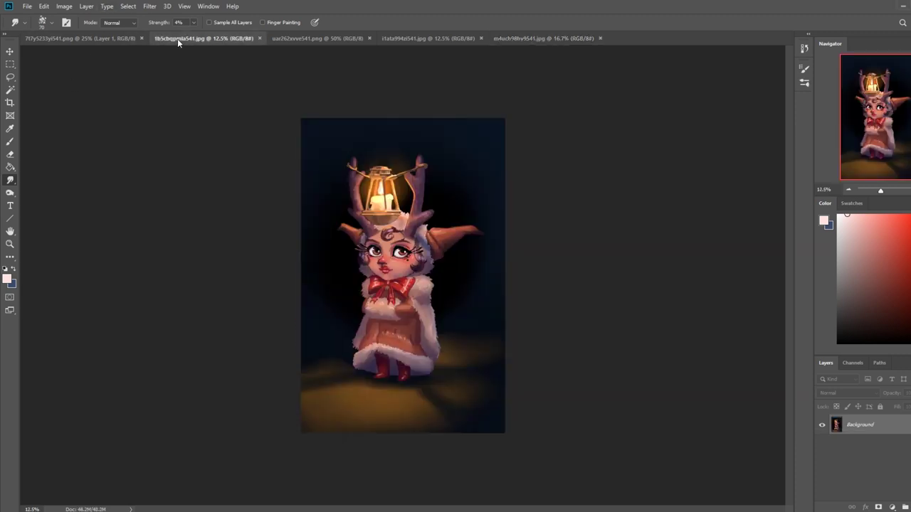
pyautogui.click(295, 36)
pyautogui.click(453, 42)
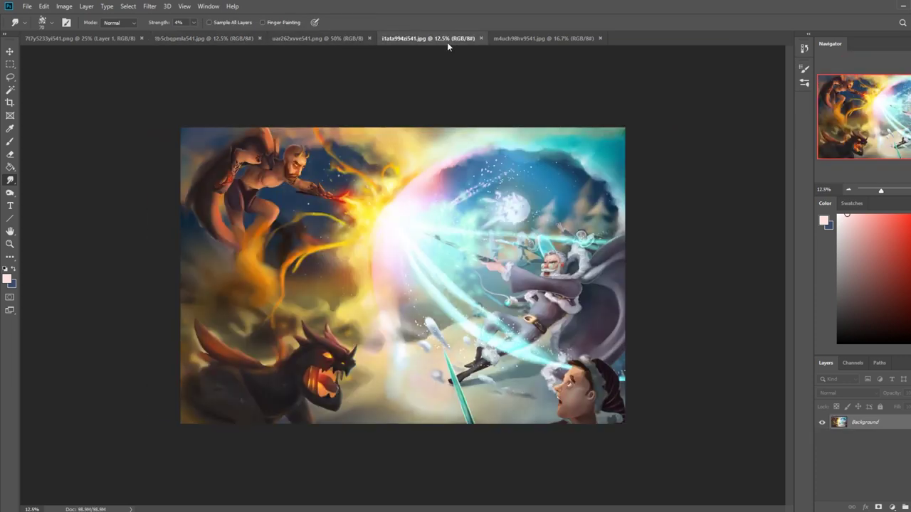
pyautogui.click(284, 40)
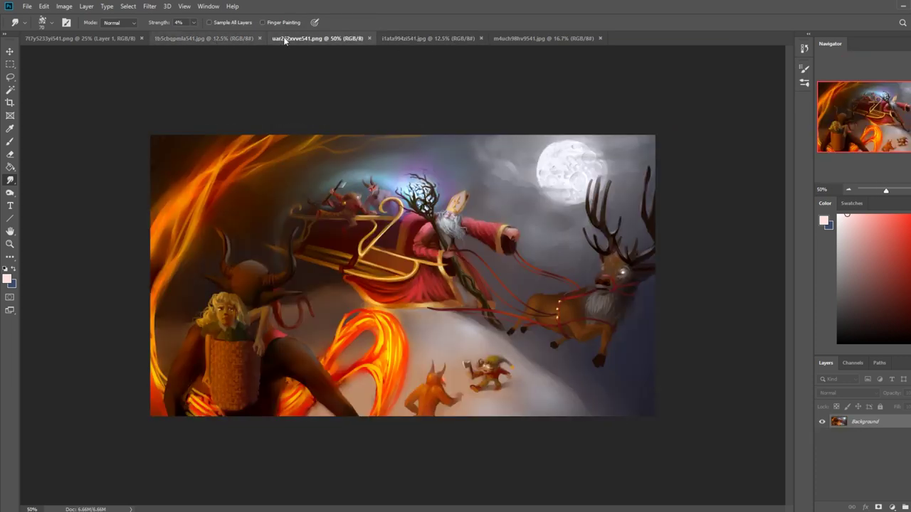
pyautogui.click(413, 40)
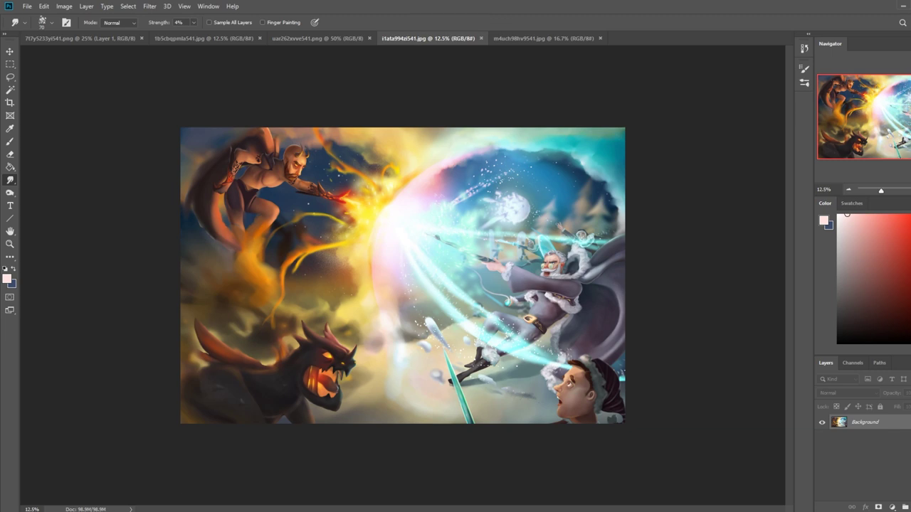
pyautogui.rightClick(51, 511)
pyautogui.click(50, 435)
pyautogui.press('super+alt+d')
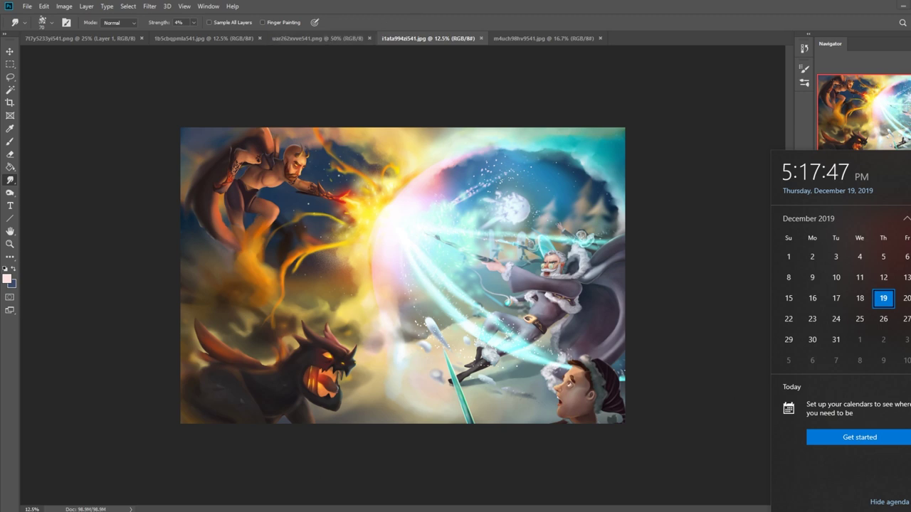
# - Switch to Chrome, view the Istebrak website and close the Patreon page before minimizing the browser
pyautogui.click(144, 510)
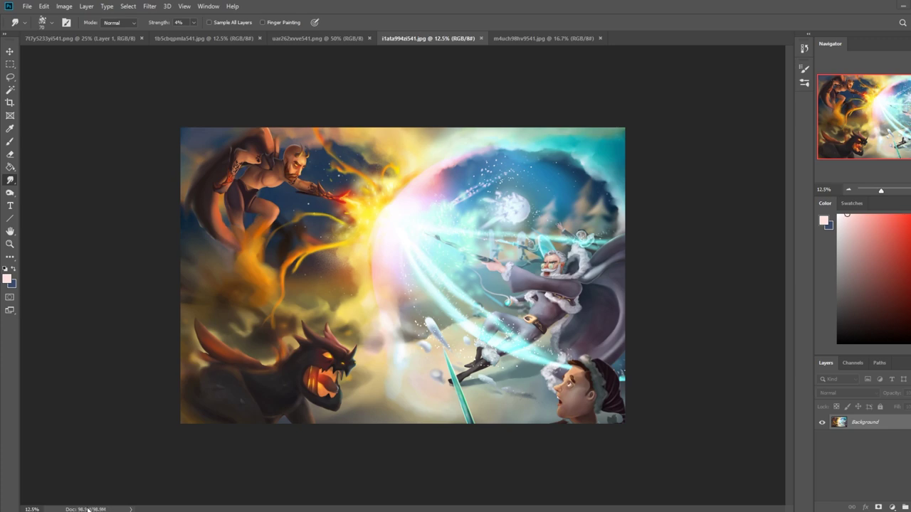
pyautogui.click(138, 492)
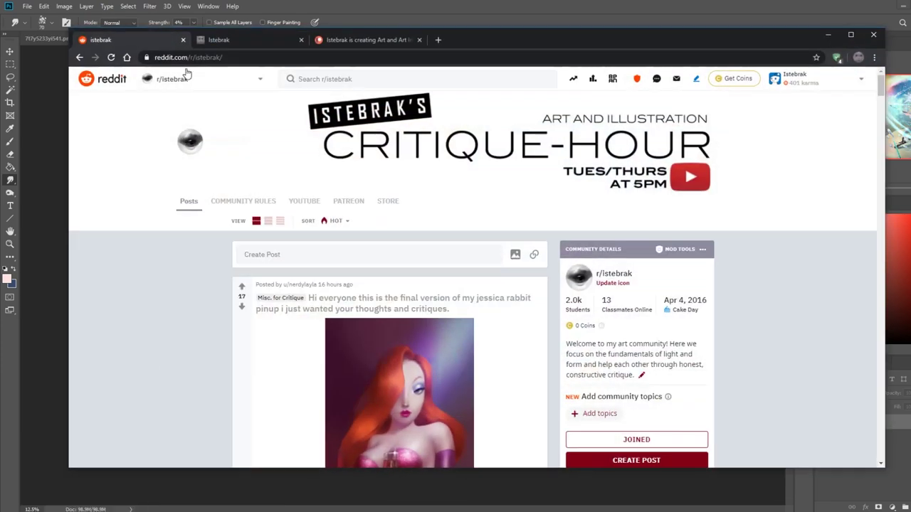
pyautogui.click(214, 39)
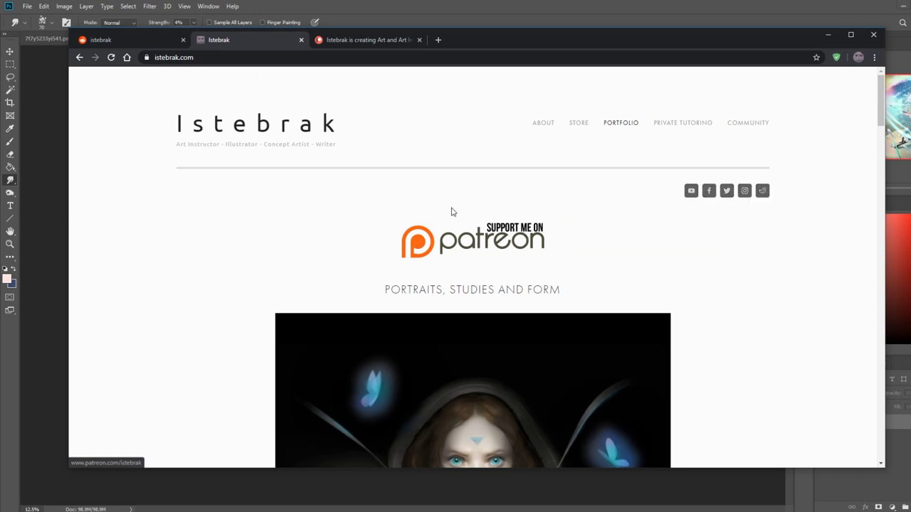
pyautogui.click(419, 40)
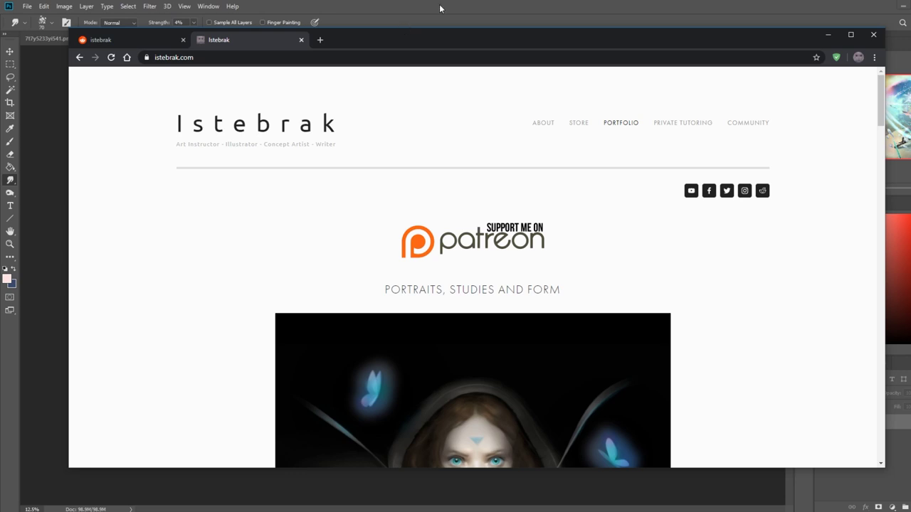
pyautogui.click(827, 34)
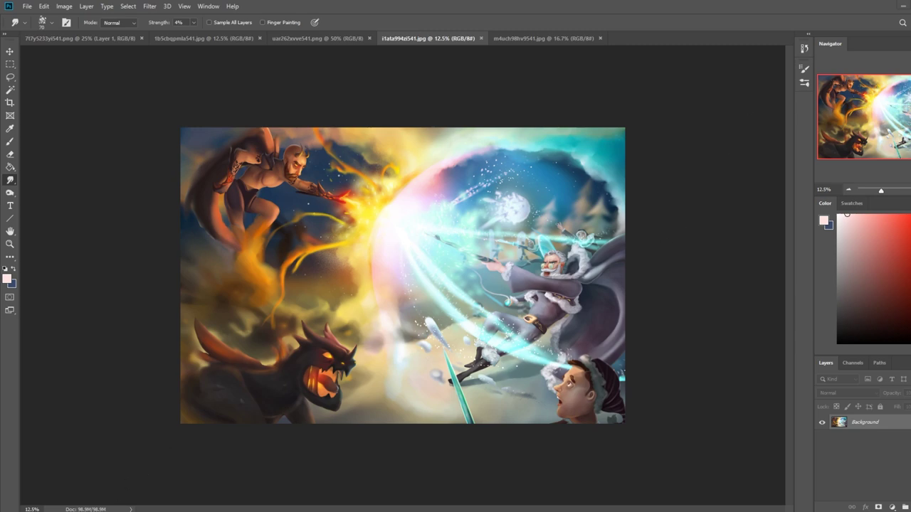
# - Bring Chrome back, view the r/istebrak subreddit and highlight its student count in the community details
pyautogui.moveTo(107, 511)
pyautogui.click(151, 485)
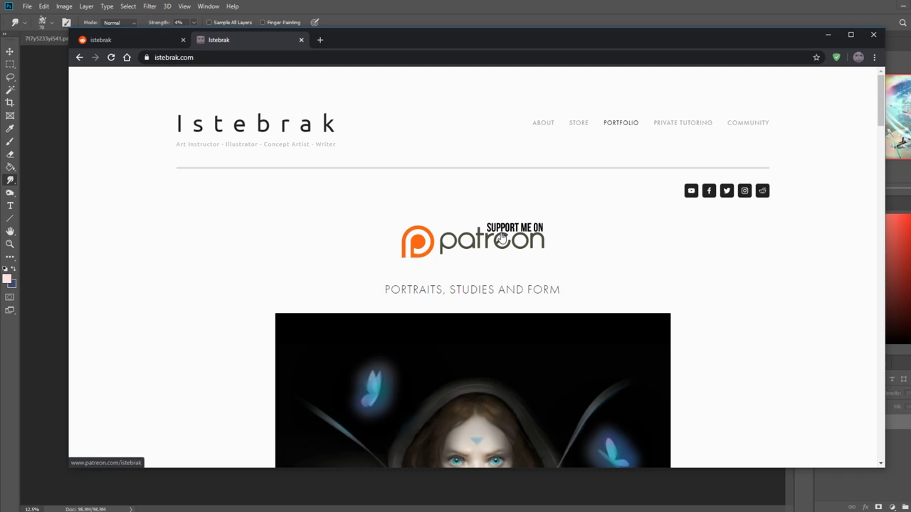
pyautogui.click(142, 39)
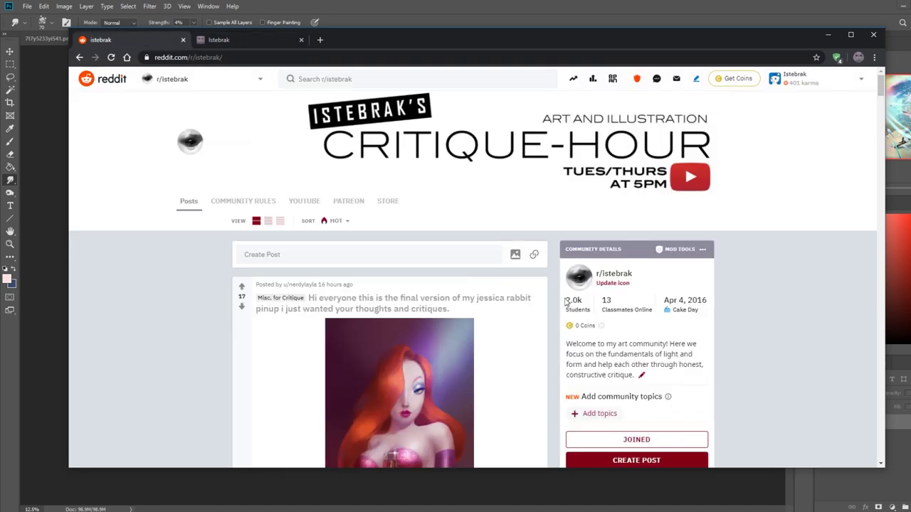
pyautogui.moveTo(566, 300); pyautogui.dragTo(582, 302)
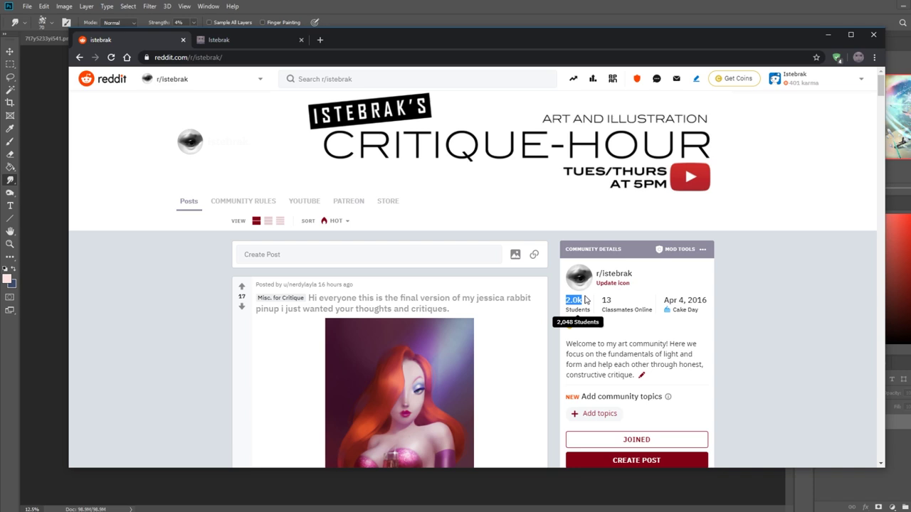
pyautogui.click(249, 41)
pyautogui.click(130, 40)
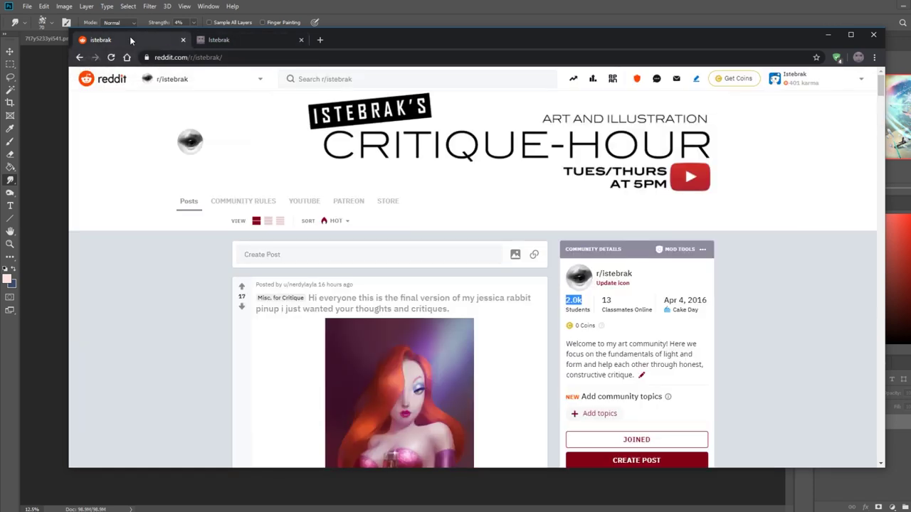
# - Check the system clock and minimize the browser to return to Photoshop
pyautogui.click(910, 511)
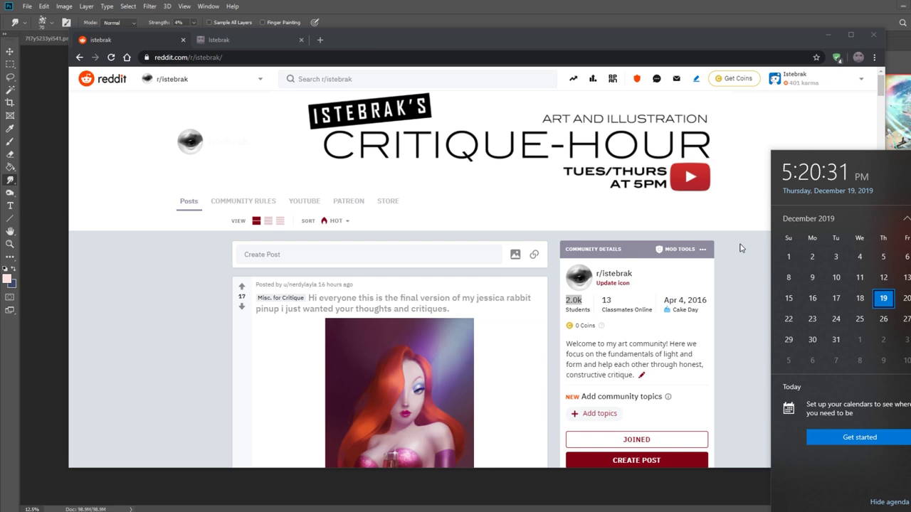
pyautogui.click(584, 34)
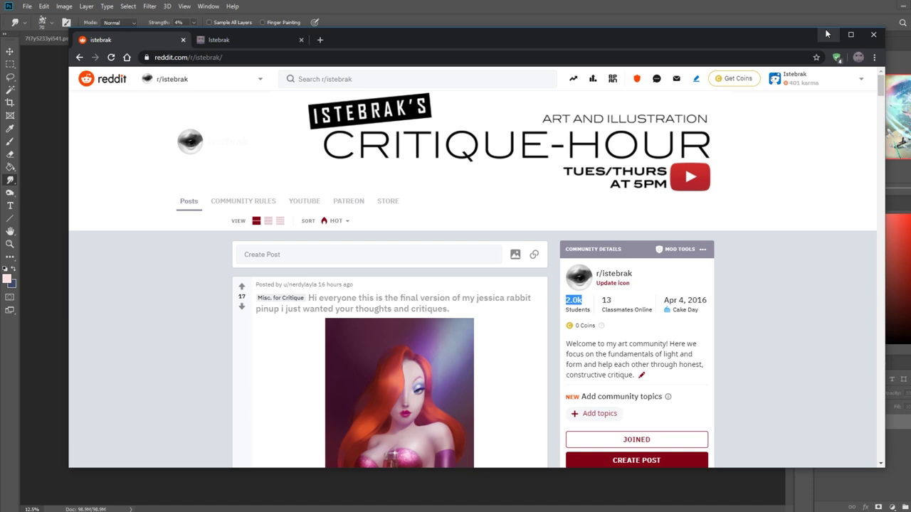
pyautogui.click(795, 275)
pyautogui.click(828, 34)
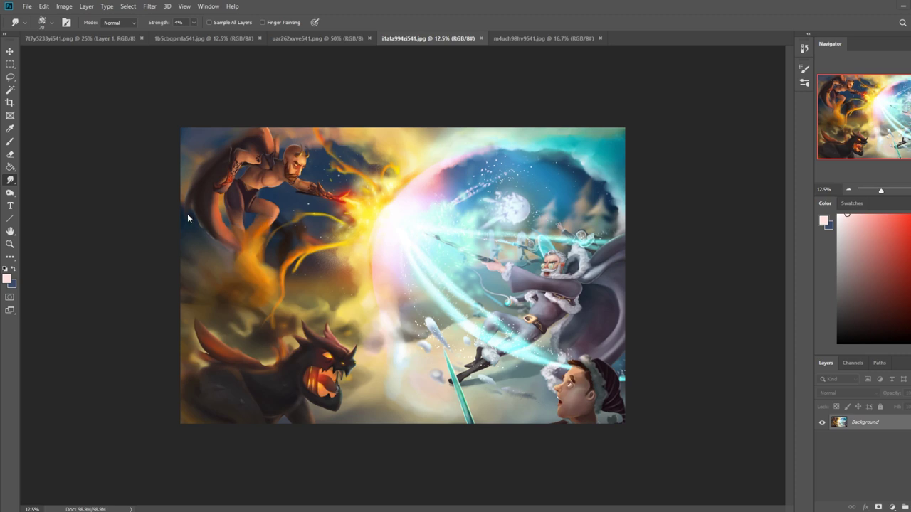
# - Add a new layer above the Background of i1ata994zi541.jpg and fill it with light grey
pyautogui.hotkey('ctrl', 'shift', 'alt', 'n')
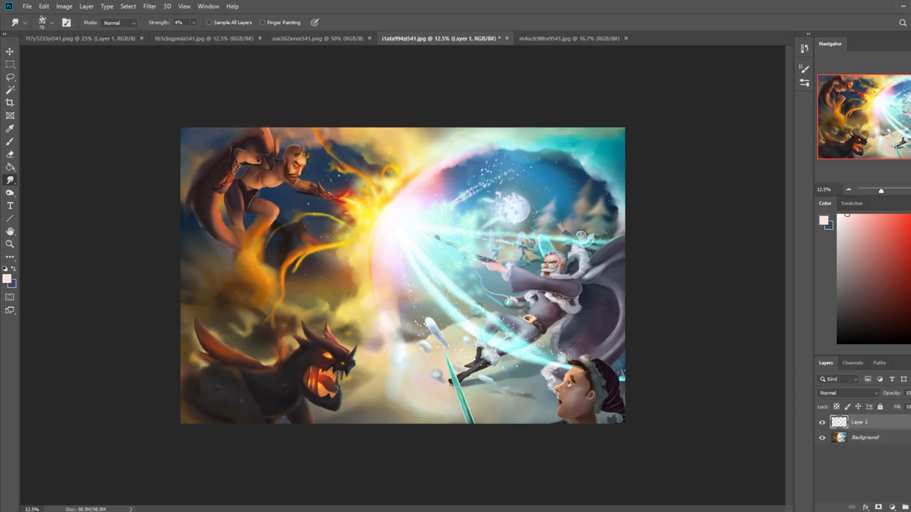
pyautogui.click(837, 237)
pyautogui.click(450, 262)
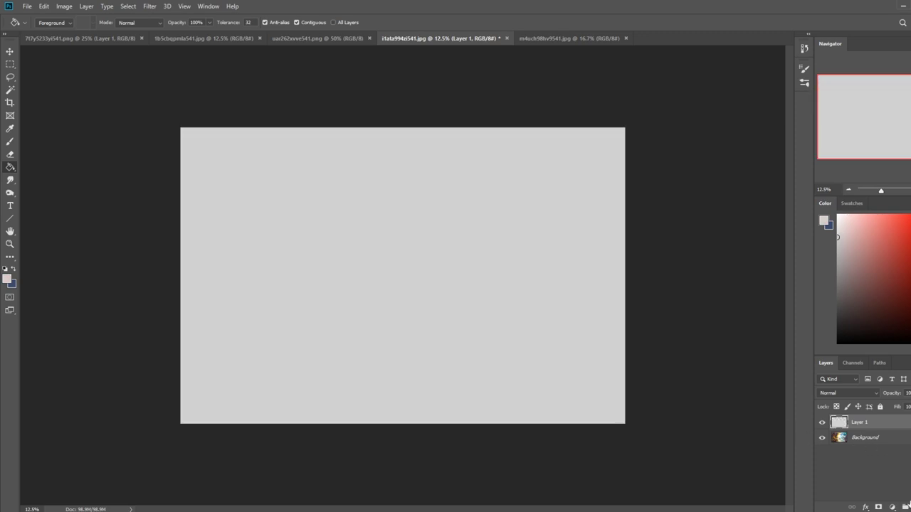
# - Hide the grey layer, select the Background layer and set the foreground color to bright red
pyautogui.click(822, 422)
pyautogui.click(865, 437)
pyautogui.click(905, 216)
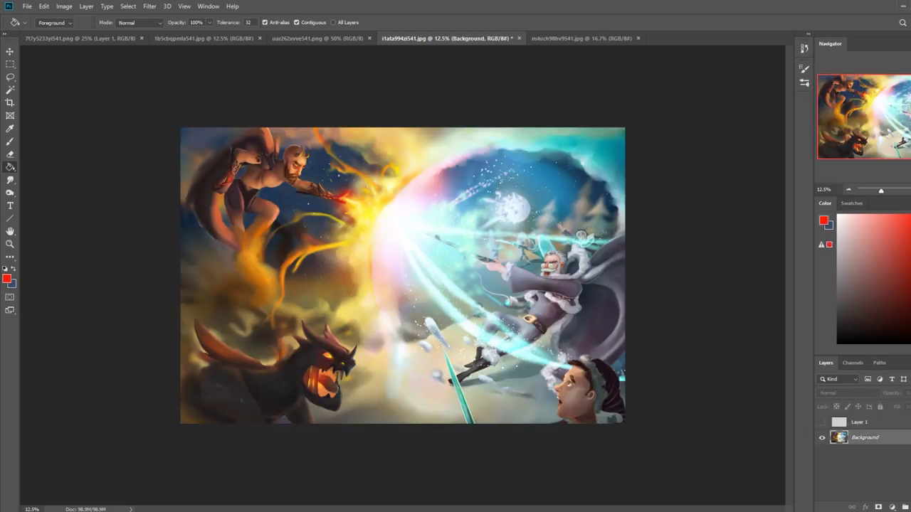
# - Activate the Brush tool and choose the narrow upright brush preset labelled 82 from the recent brushes
pyautogui.press('b')
pyautogui.rightClick(389, 229)
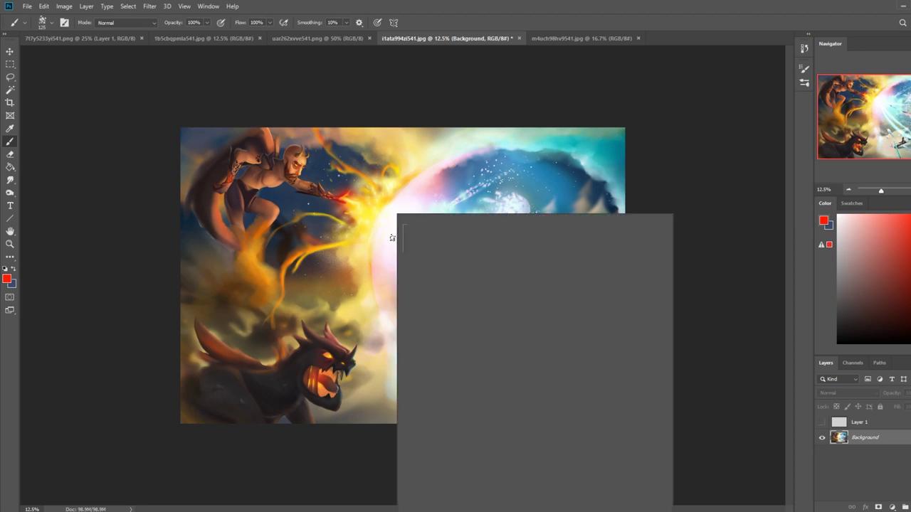
pyautogui.click(412, 447)
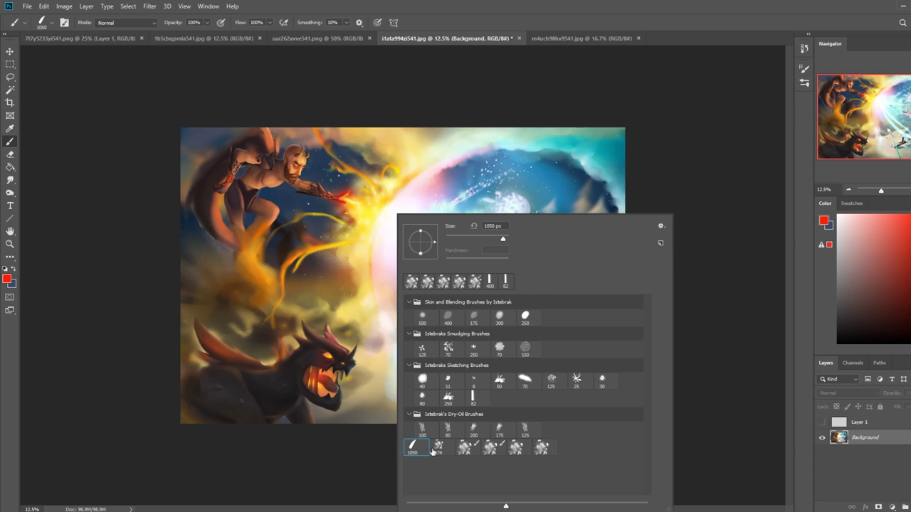
pyautogui.click(505, 281)
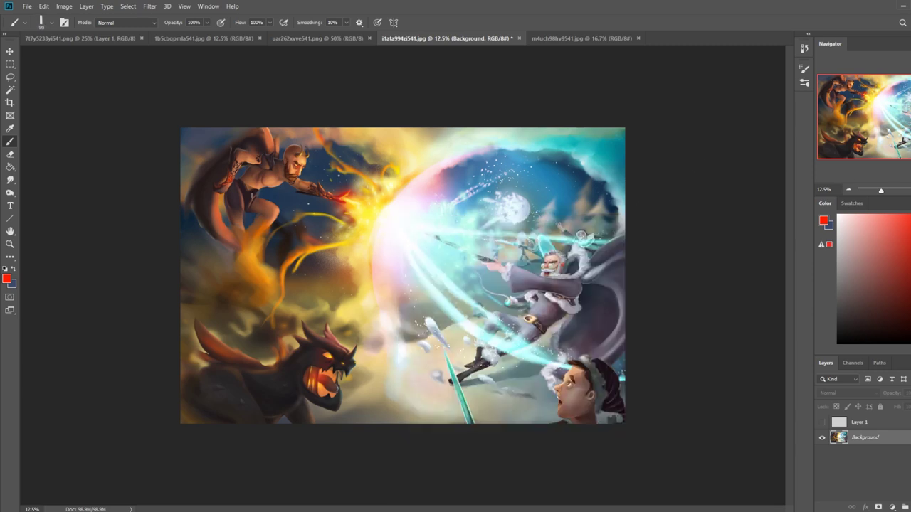
pyautogui.moveTo(293, 162)
pyautogui.mouseDown()
pyautogui.moveTo(271, 167)
pyautogui.moveTo(278, 158)
pyautogui.moveTo(265, 170)
pyautogui.moveTo(298, 164)
pyautogui.mouseUp()
pyautogui.moveTo(324, 364); pyautogui.dragTo(331, 368)
pyautogui.moveTo(576, 397); pyautogui.dragTo(578, 385)
pyautogui.moveTo(545, 253)
pyautogui.mouseDown()
pyautogui.moveTo(553, 265)
pyautogui.moveTo(539, 272)
pyautogui.mouseUp()
pyautogui.click(823, 422)
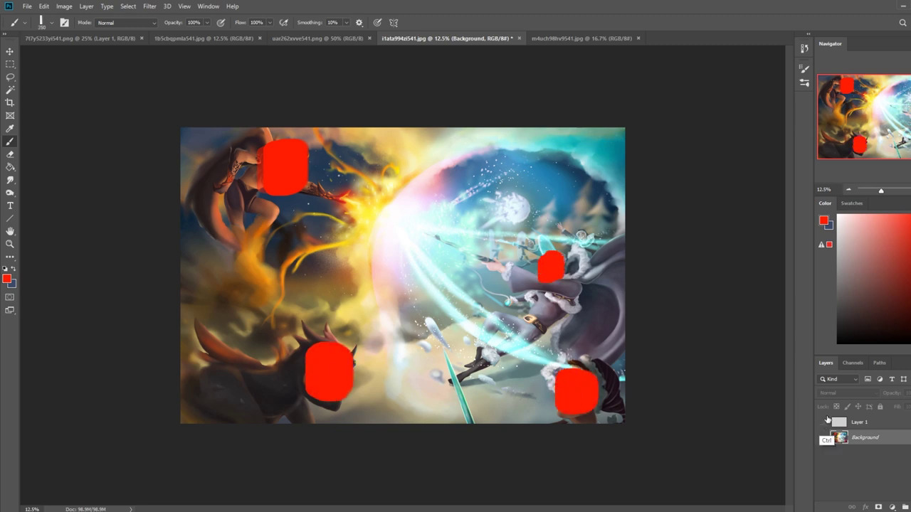
# - Add a new layer above the grey layer and paint solid red blobs over the four figures' heads
pyautogui.click(861, 422)
pyautogui.click(892, 506)
pyautogui.moveTo(294, 152)
pyautogui.mouseDown()
pyautogui.moveTo(286, 171)
pyautogui.moveTo(293, 165)
pyautogui.mouseUp()
pyautogui.moveTo(323, 355)
pyautogui.mouseDown()
pyautogui.moveTo(318, 368)
pyautogui.moveTo(335, 345)
pyautogui.moveTo(353, 378)
pyautogui.moveTo(327, 370)
pyautogui.moveTo(322, 381)
pyautogui.mouseUp()
pyautogui.moveTo(570, 403)
pyautogui.mouseDown()
pyautogui.moveTo(578, 404)
pyautogui.moveTo(581, 366)
pyautogui.moveTo(562, 395)
pyautogui.moveTo(601, 387)
pyautogui.moveTo(580, 370)
pyautogui.mouseUp()
pyautogui.moveTo(546, 266)
pyautogui.mouseDown()
pyautogui.moveTo(552, 274)
pyautogui.moveTo(542, 272)
pyautogui.mouseUp()
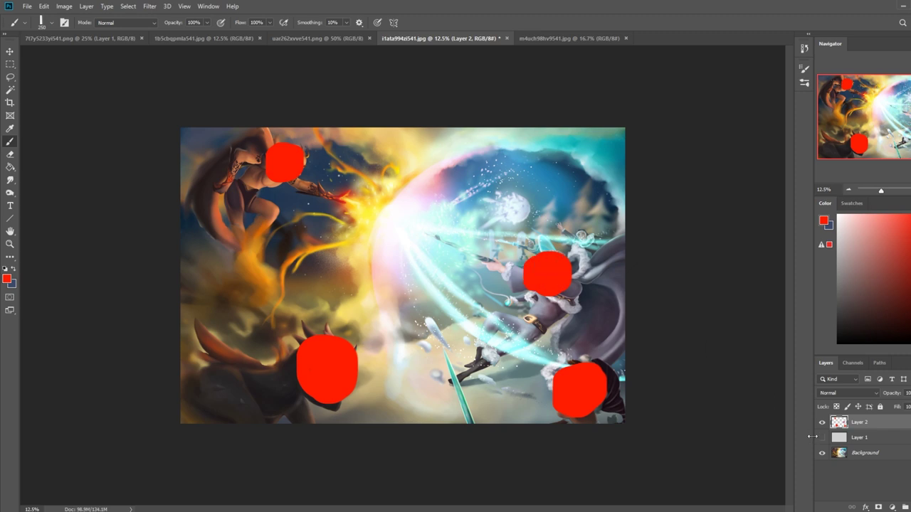
# - Show the grey layer behind the red blobs and brush a faint vertical curve through the middle of the canvas
pyautogui.click(821, 438)
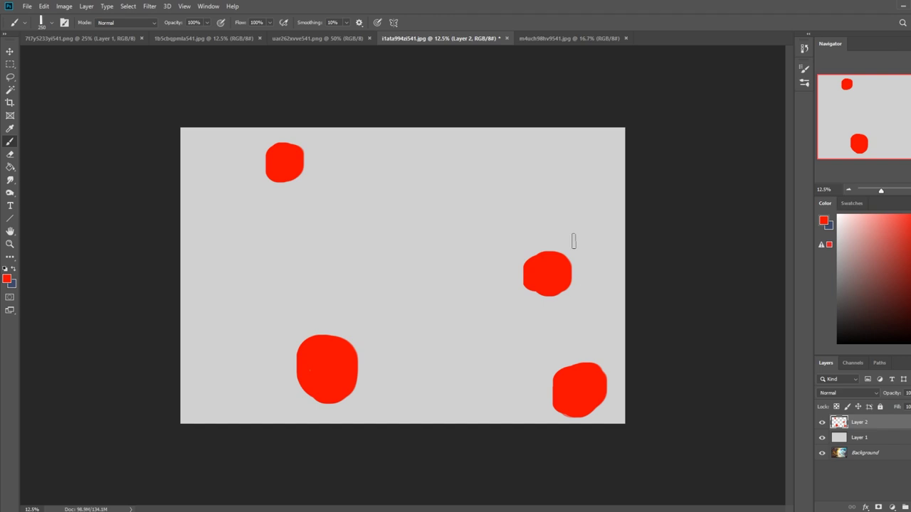
pyautogui.moveTo(468, 166)
pyautogui.mouseDown()
pyautogui.moveTo(396, 277)
pyautogui.moveTo(426, 414)
pyautogui.mouseUp()
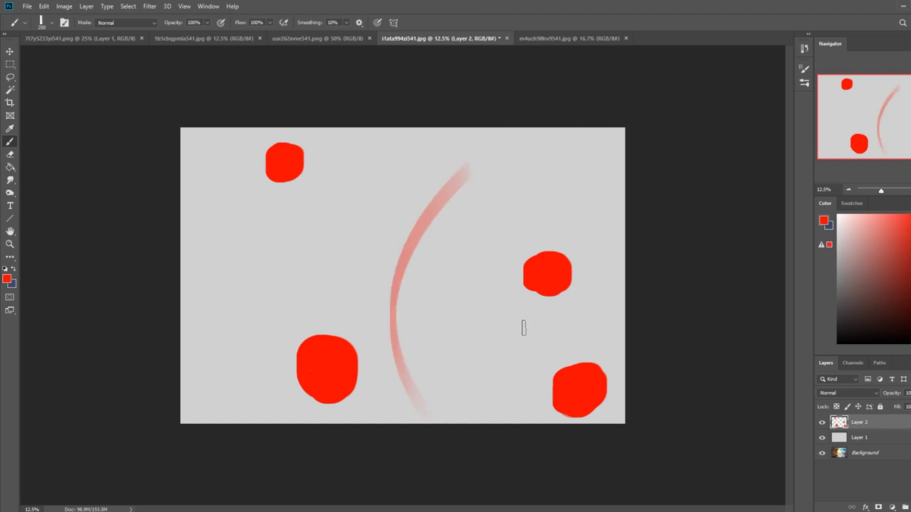
# - Hide and delete the red blob layer and the grey layer, leaving only the Background
pyautogui.moveTo(822, 421); pyautogui.dragTo(822, 438)
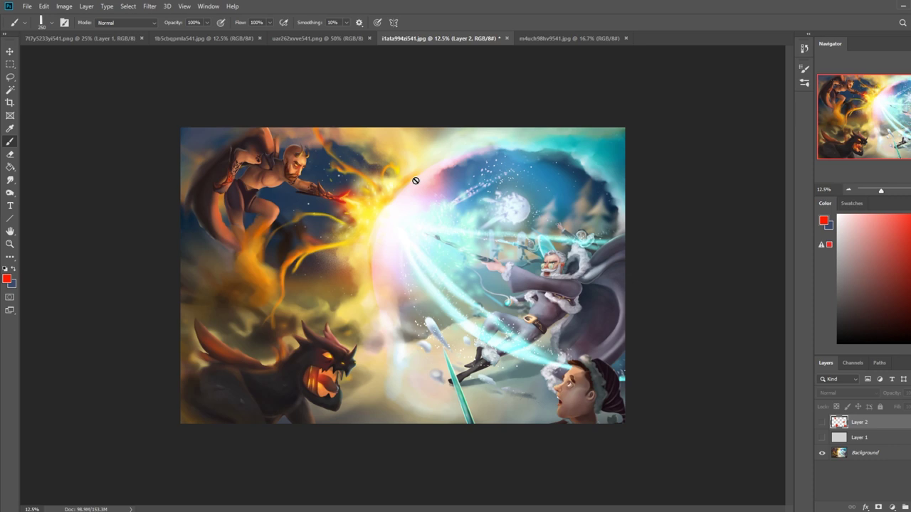
pyautogui.press('Delete')
pyautogui.press('Delete')
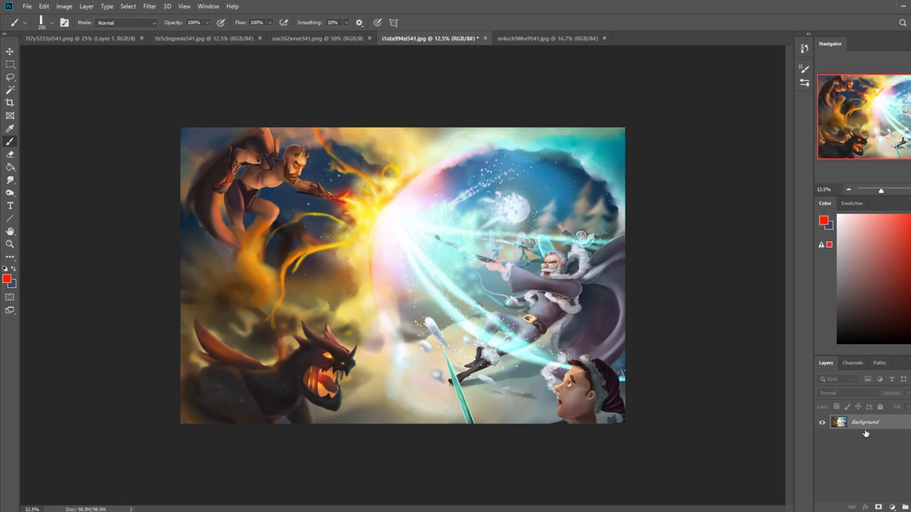
# - Add a new layer and paint a red S-curve from upper left to lower right, crossed by a straight diagonal from upper right to lower left
pyautogui.hotkey('ctrl', 'shift', 'alt', 'n')
pyautogui.moveTo(145, 126)
pyautogui.mouseDown()
pyautogui.moveTo(349, 161)
pyautogui.moveTo(423, 395)
pyautogui.moveTo(626, 422)
pyautogui.mouseUp()
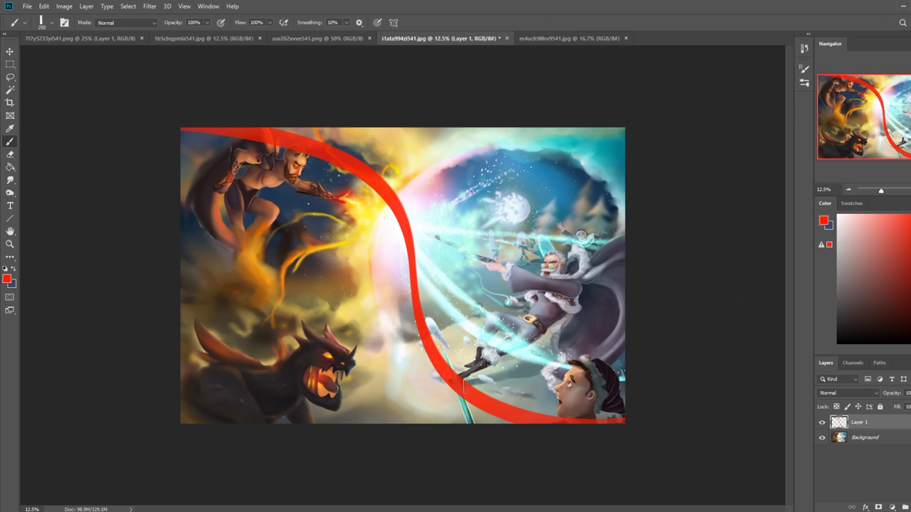
pyautogui.moveTo(646, 112); pyautogui.dragTo(106, 484)
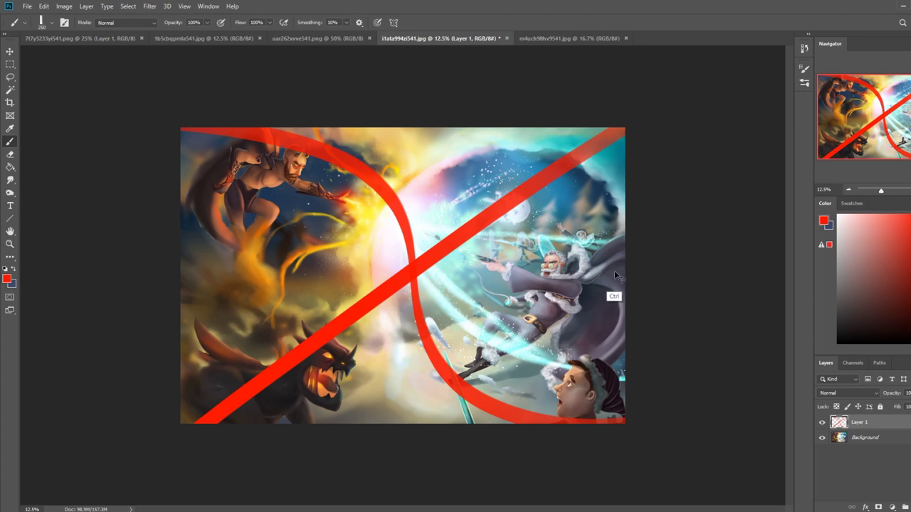
# - Undo the straight diagonal, test a central vertical line and a horizontal line in its place, and undo both
pyautogui.hotkey('ctrl', 'z')
pyautogui.moveTo(400, 107); pyautogui.dragTo(402, 466)
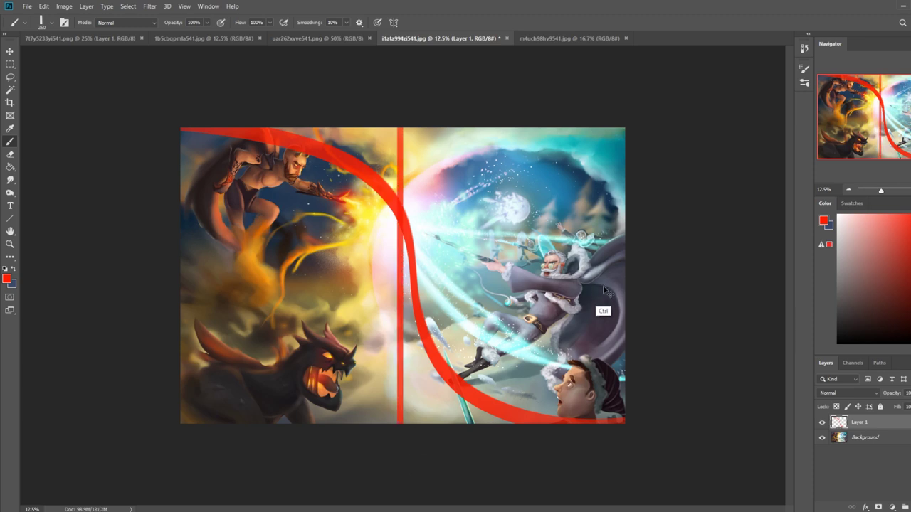
pyautogui.hotkey('ctrl', 'z')
pyautogui.moveTo(630, 288); pyautogui.dragTo(44, 334)
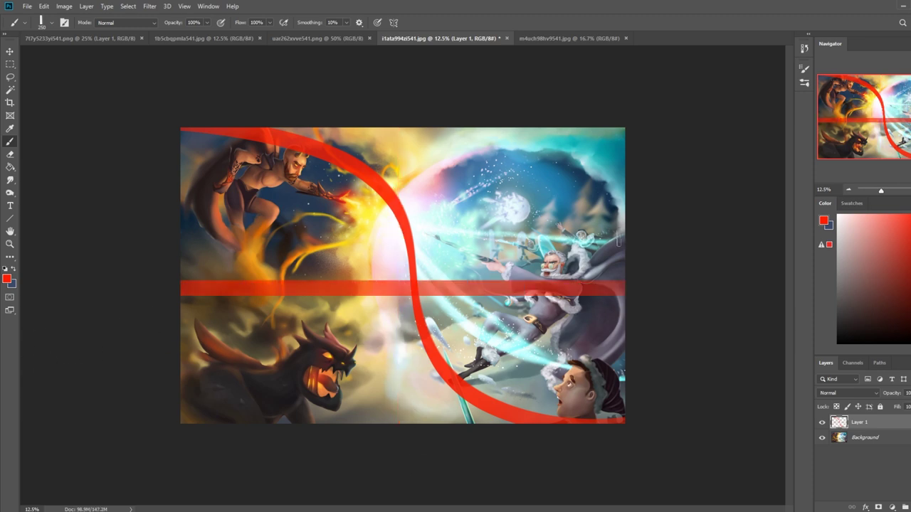
pyautogui.hotkey('ctrl', 'z')
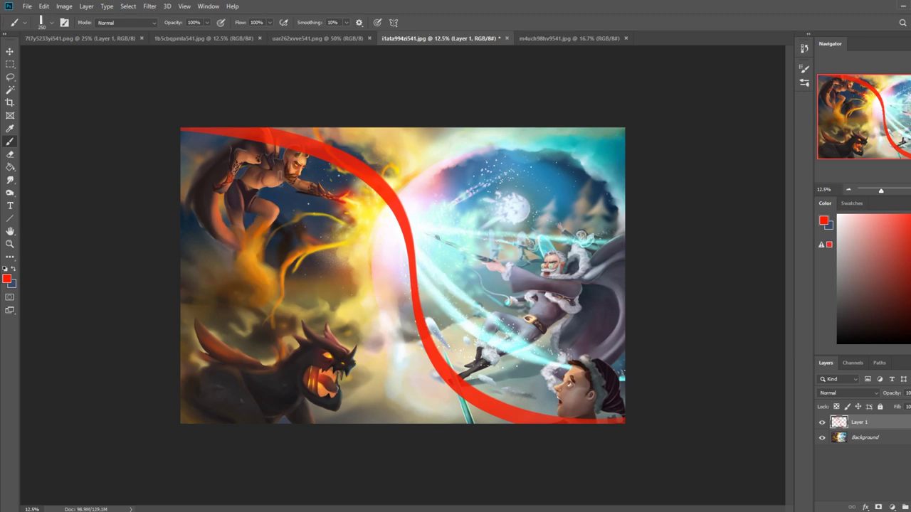
# - Lasso the fire fighter and his surrounding dark oval on the Background and copy them to a new layer
pyautogui.click(861, 439)
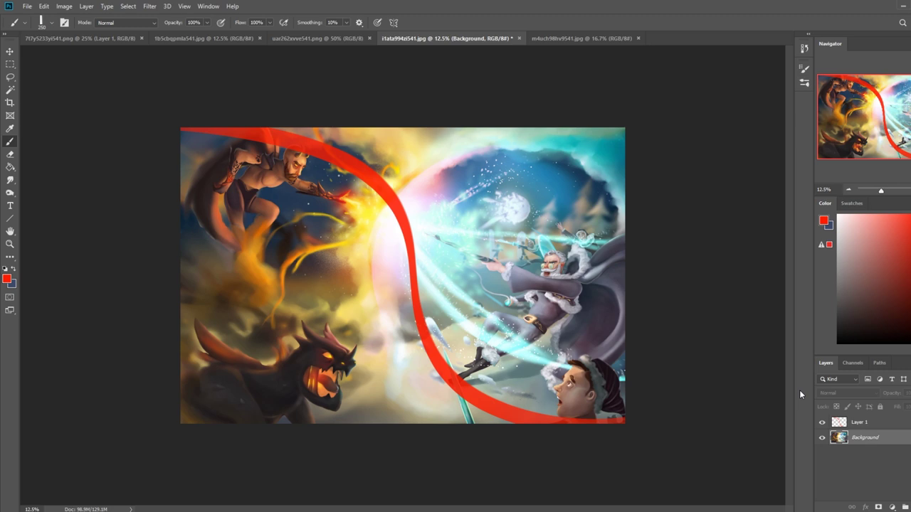
pyautogui.press('l')
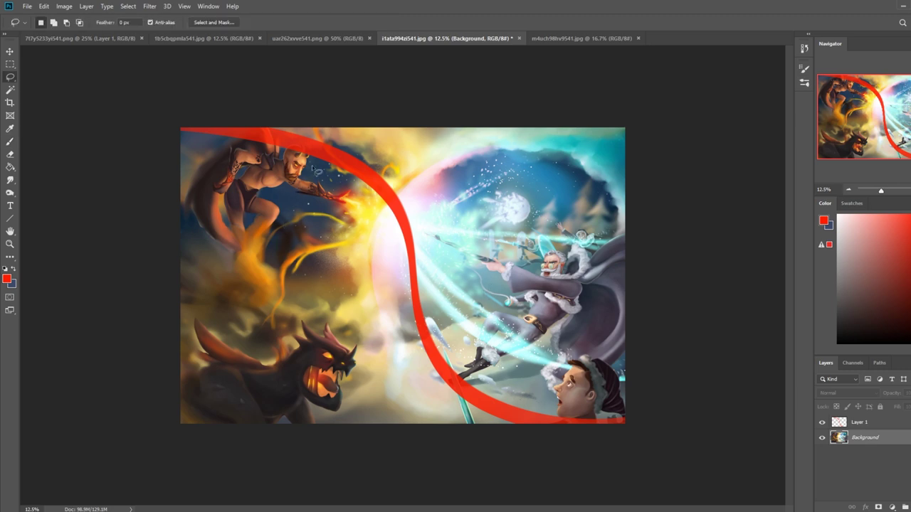
pyautogui.moveTo(359, 171)
pyautogui.mouseDown()
pyautogui.moveTo(337, 150)
pyautogui.moveTo(221, 140)
pyautogui.moveTo(213, 268)
pyautogui.moveTo(377, 191)
pyautogui.moveTo(368, 222)
pyautogui.mouseUp()
pyautogui.hotkey('ctrl', 'j')
pyautogui.press('v')
# - Enlarge the copied fire fighter, rotate him clockwise and position him against the inside of the red S-curve
pyautogui.moveTo(418, 157); pyautogui.dragTo(466, 192)
pyautogui.moveTo(343, 208); pyautogui.dragTo(353, 235)
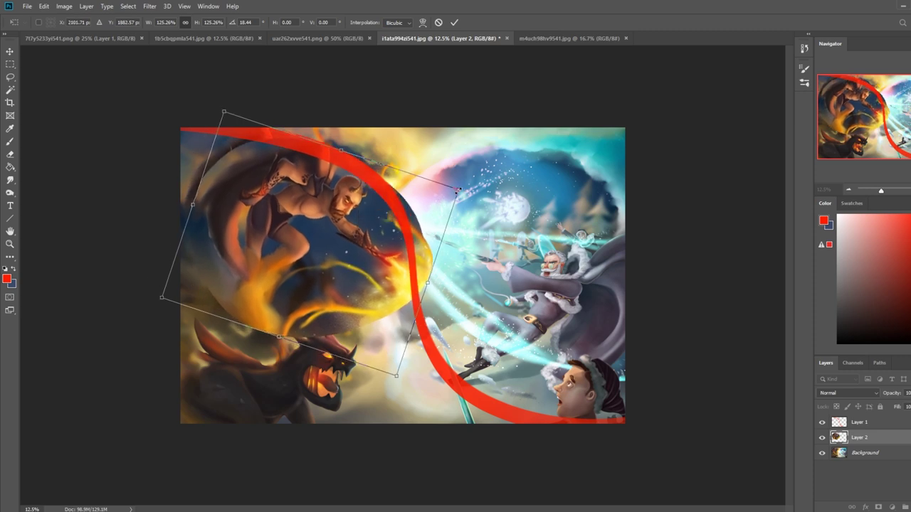
pyautogui.moveTo(458, 191); pyautogui.dragTo(471, 186)
pyautogui.moveTo(387, 224); pyautogui.dragTo(370, 230)
pyautogui.click(454, 22)
# - Lasso the fire fighter's head, scale it to 90.32%, rotate it about -29.8 degrees and raise it towards his shoulder
pyautogui.press('l')
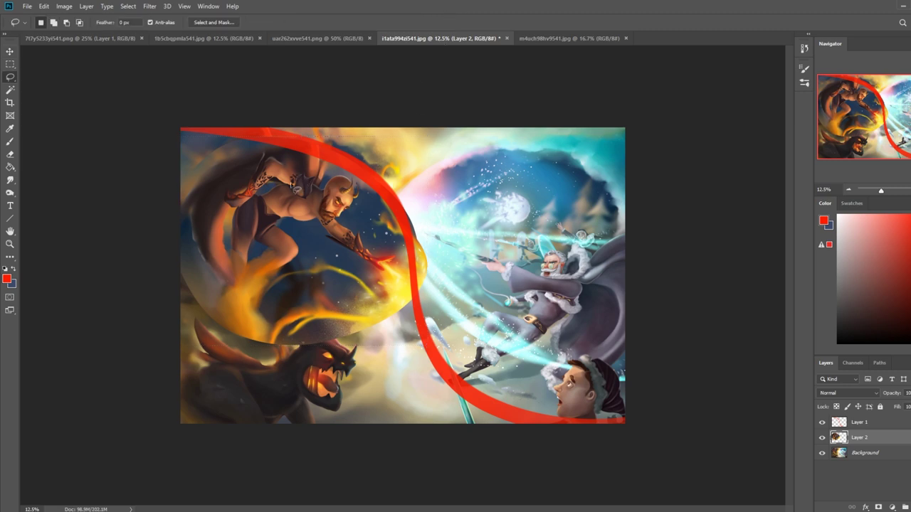
pyautogui.moveTo(342, 173); pyautogui.dragTo(324, 182)
pyautogui.moveTo(326, 226)
pyautogui.mouseDown()
pyautogui.moveTo(369, 187)
pyautogui.moveTo(343, 173)
pyautogui.moveTo(338, 156)
pyautogui.moveTo(330, 172)
pyautogui.mouseUp()
pyautogui.press('v')
pyautogui.hotkey('ctrl', 't')
pyautogui.moveTo(333, 232); pyautogui.dragTo(353, 193)
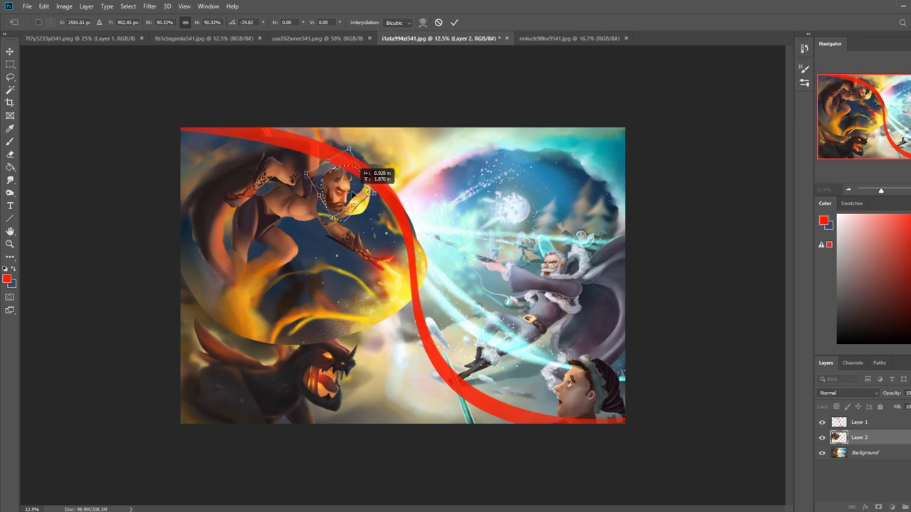
pyautogui.click(454, 22)
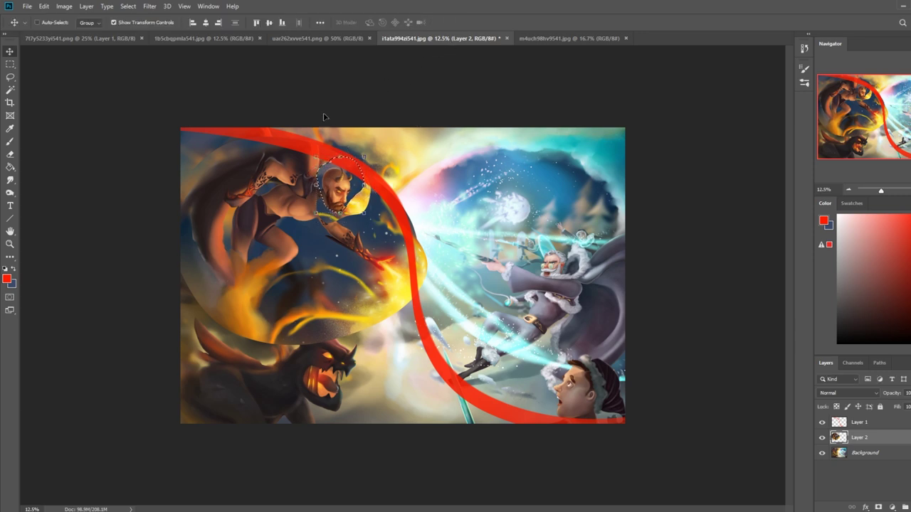
# - Scale the fire fighter's selected head down to 93.57% and clear the selection
pyautogui.moveTo(363, 213); pyautogui.dragTo(345, 202)
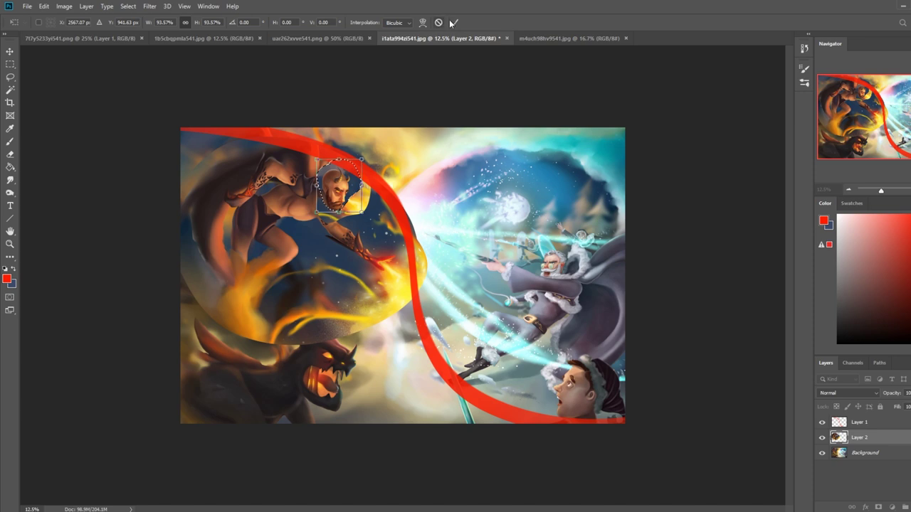
pyautogui.press('Return')
pyautogui.press('m')
pyautogui.rightClick(341, 208)
pyautogui.click(353, 208)
# - Choose a brush preset for the Eraser tool
pyautogui.press('e')
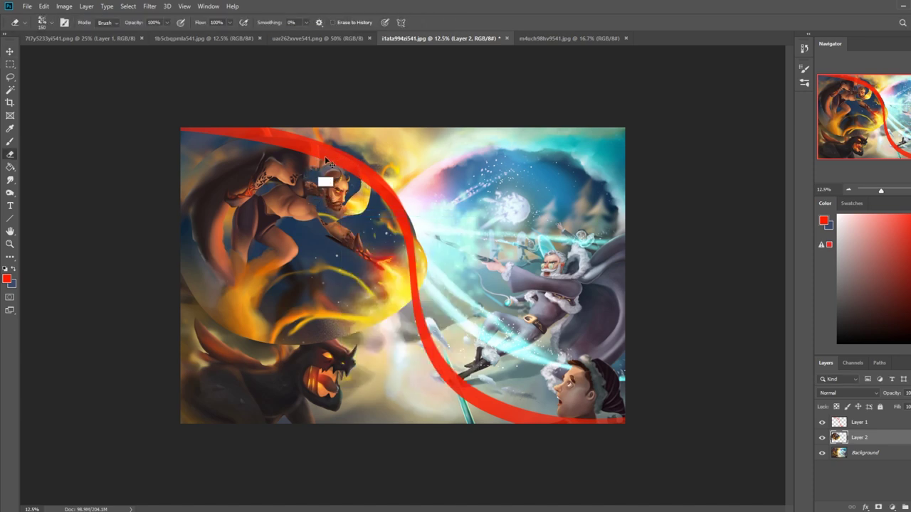
pyautogui.rightClick(337, 186)
pyautogui.doubleClick(422, 369)
# - Paint red arcs on Layer 1 from the right edge to the snowball and from the left edge to the dragon's back
pyautogui.click(874, 422)
pyautogui.press('b')
pyautogui.moveTo(633, 233); pyautogui.dragTo(523, 207)
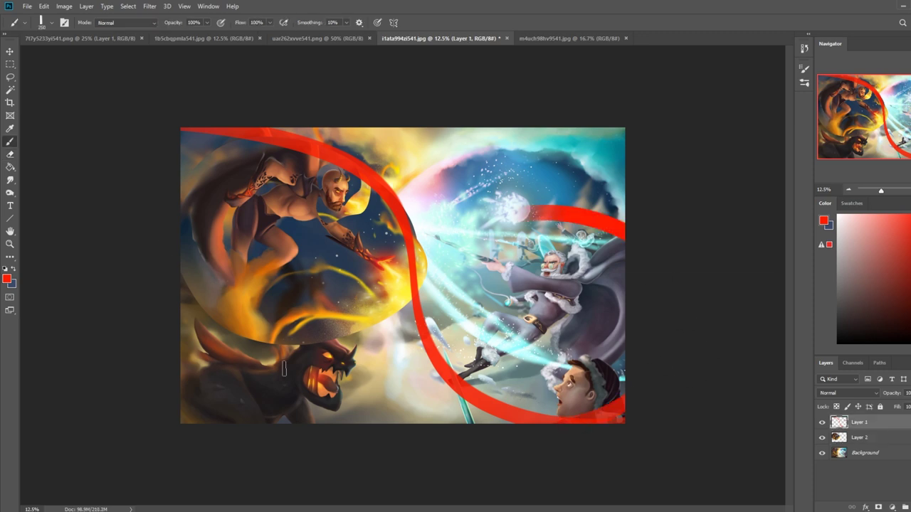
pyautogui.moveTo(180, 313); pyautogui.dragTo(270, 370)
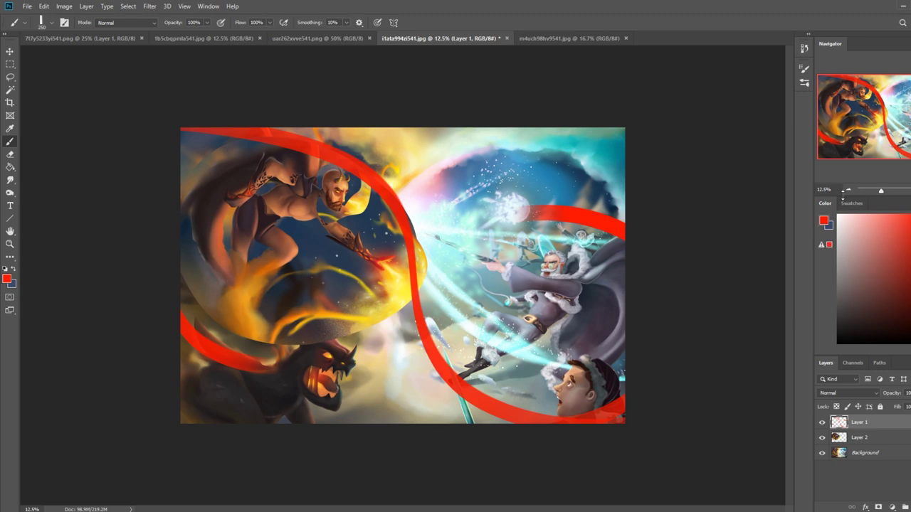
# - Lasso the white-bearded wizard's head on the Background, convert the Background to a regular layer and cut the head onto its own layer
pyautogui.click(859, 438)
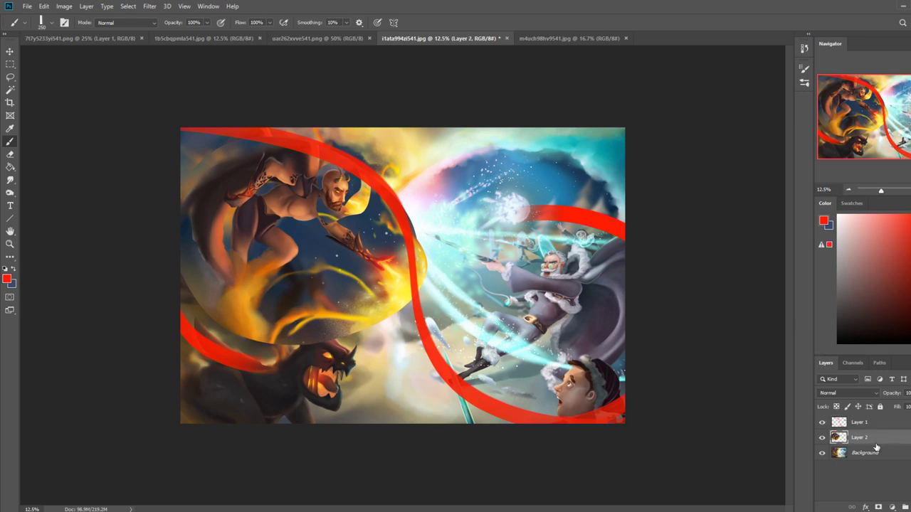
pyautogui.click(863, 454)
pyautogui.press('l')
pyautogui.moveTo(592, 230)
pyautogui.mouseDown()
pyautogui.moveTo(580, 250)
pyautogui.moveTo(540, 249)
pyautogui.moveTo(545, 282)
pyautogui.moveTo(566, 251)
pyautogui.moveTo(534, 271)
pyautogui.moveTo(578, 283)
pyautogui.moveTo(562, 282)
pyautogui.moveTo(597, 269)
pyautogui.mouseUp()
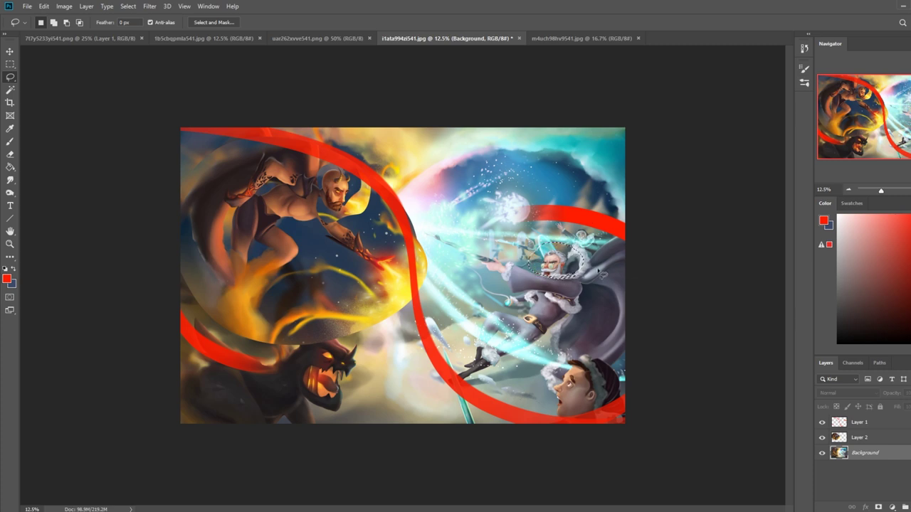
pyautogui.press('v')
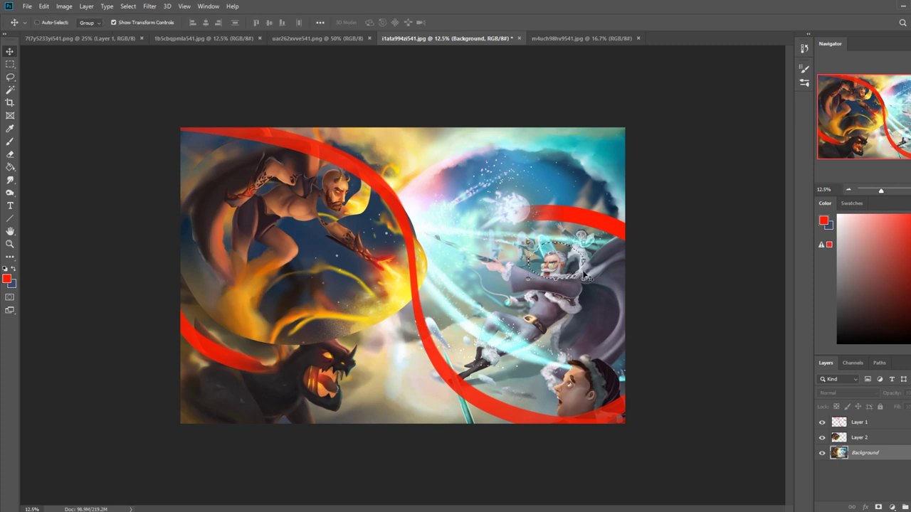
pyautogui.doubleClick(894, 455)
pyautogui.click(553, 153)
pyautogui.hotkey('ctrl', 'shift', 'j')
# - Scale the wizard's cut-out head to 91.35%, deselect it and merge its layer down into Layer 0
pyautogui.moveTo(583, 279); pyautogui.dragTo(568, 275)
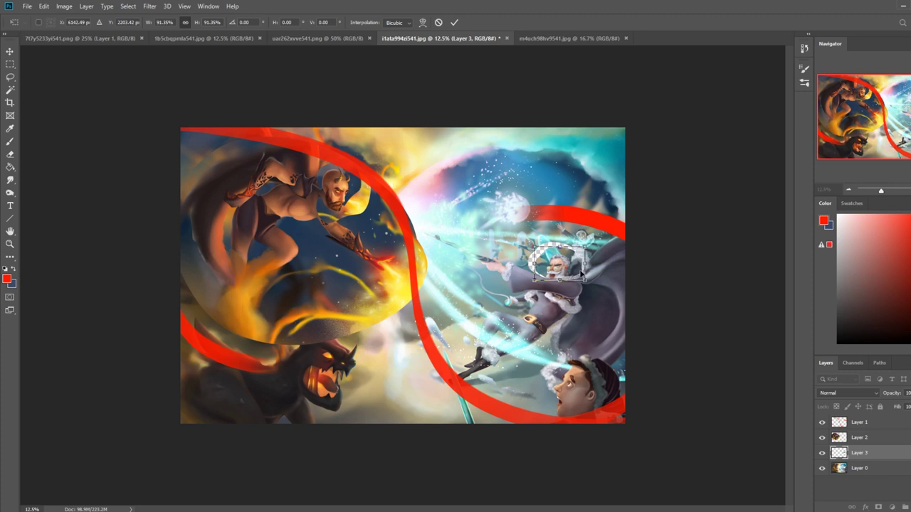
pyautogui.press('Return')
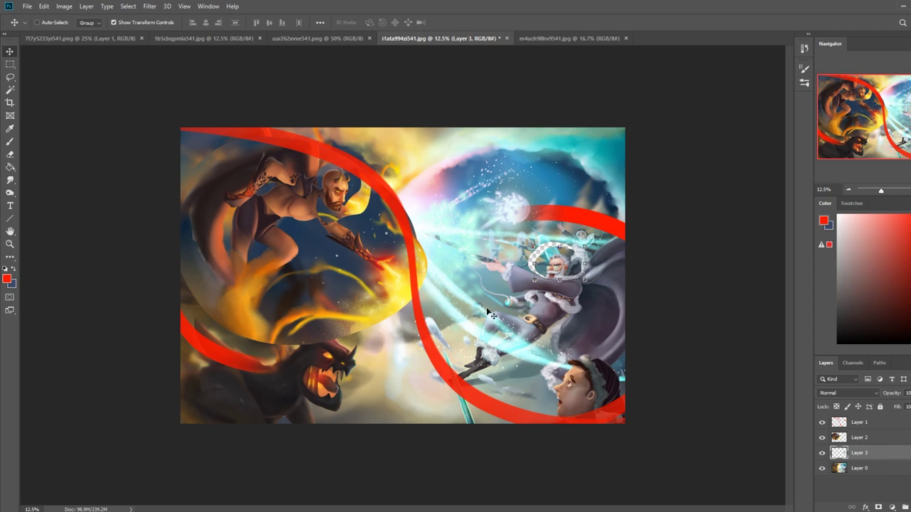
pyautogui.press('m')
pyautogui.rightClick(549, 284)
pyautogui.click(660, 268)
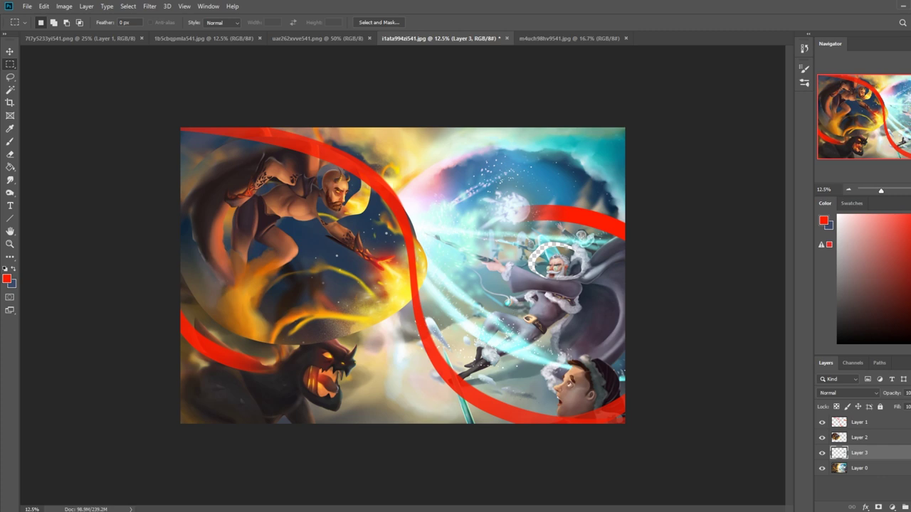
pyautogui.rightClick(874, 455)
pyautogui.press('b')
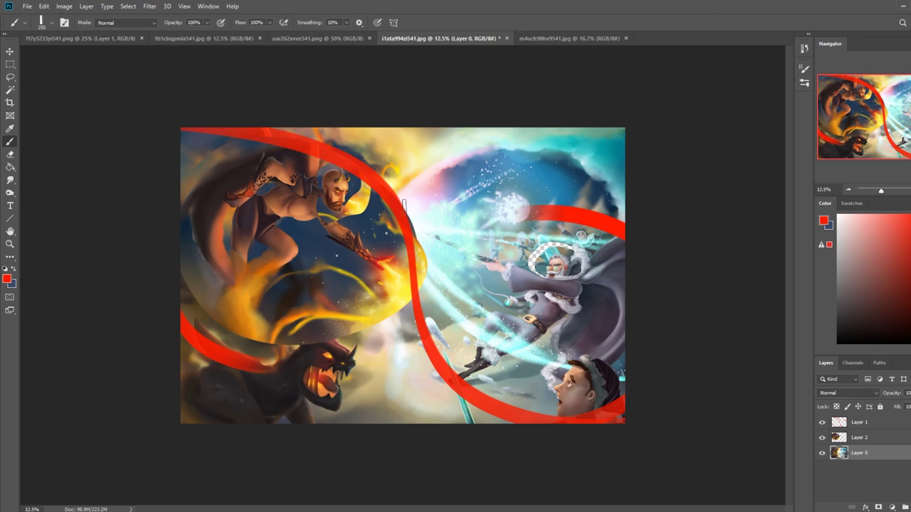
# - Try to open the Liquify filter on Layer 0 and stop its hardware acceleration warning from showing again
pyautogui.click(149, 6)
pyautogui.click(171, 84)
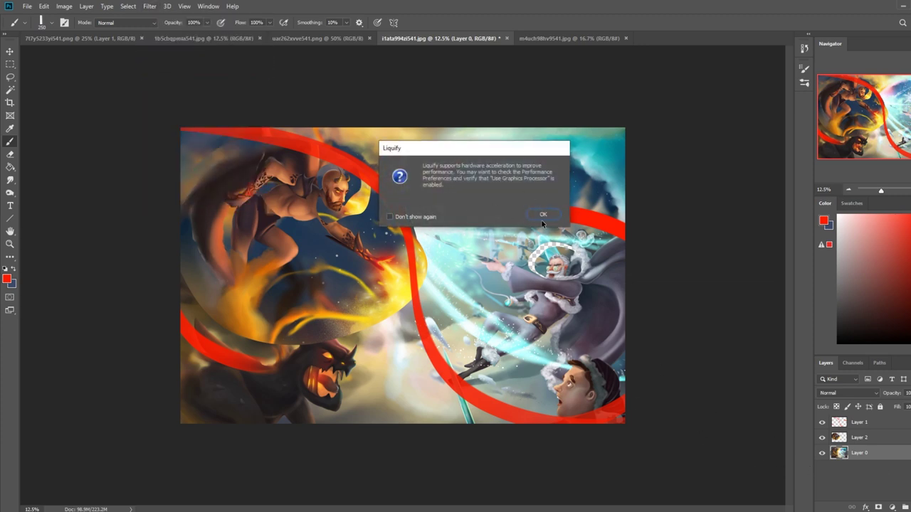
pyautogui.click(544, 215)
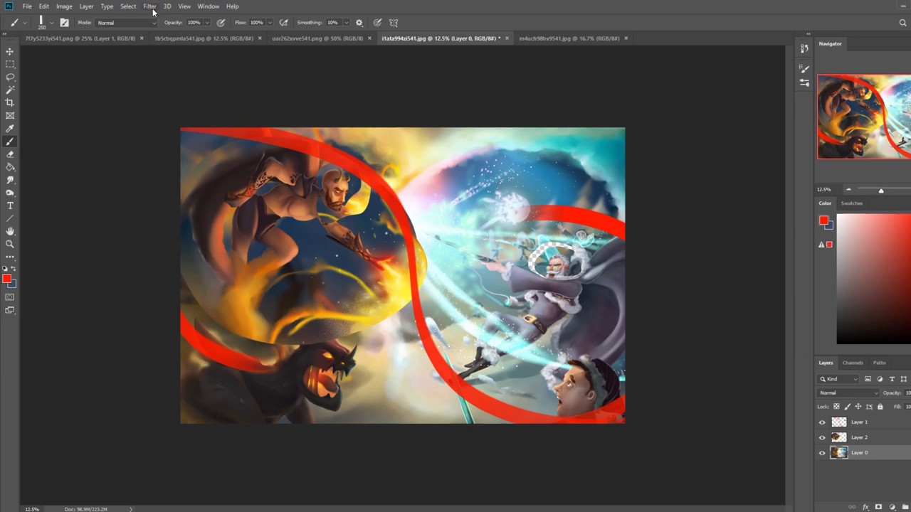
pyautogui.click(150, 7)
pyautogui.click(160, 84)
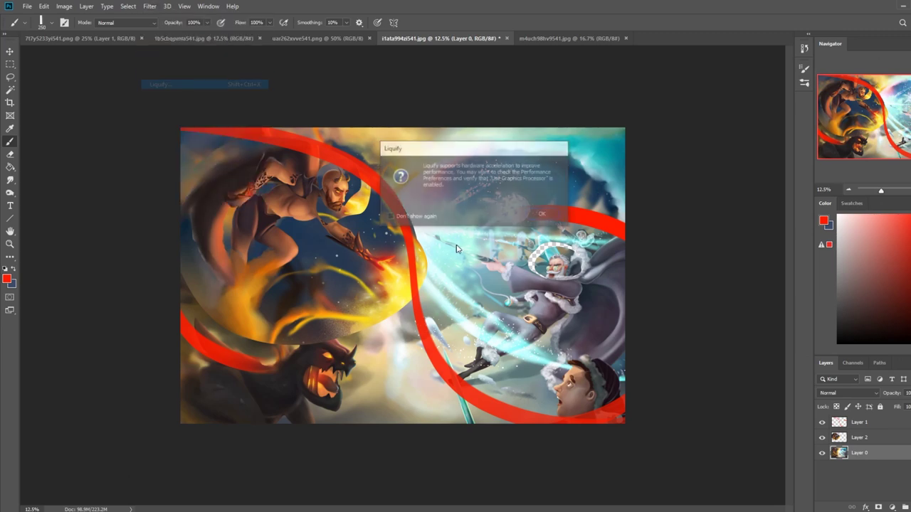
pyautogui.click(419, 217)
pyautogui.click(544, 215)
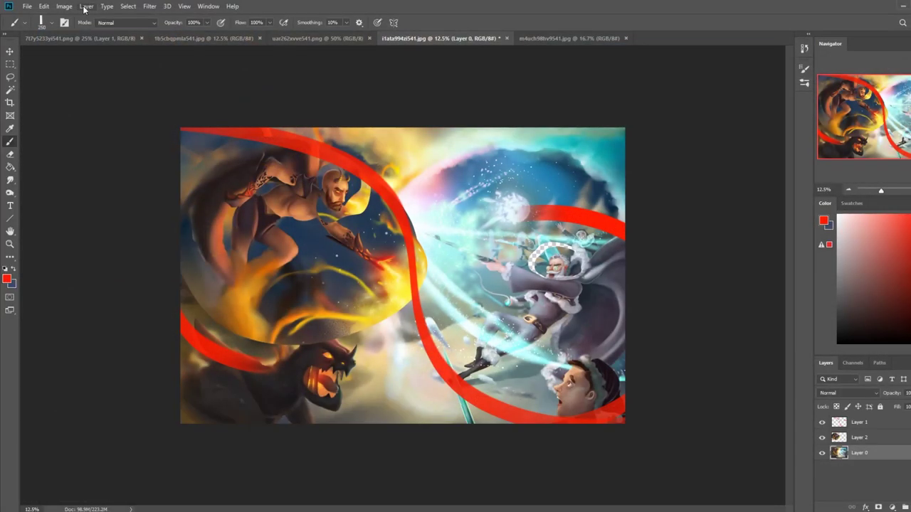
# - Resize the image to 3000 pixels wide, keeping its proportions
pyautogui.click(64, 5)
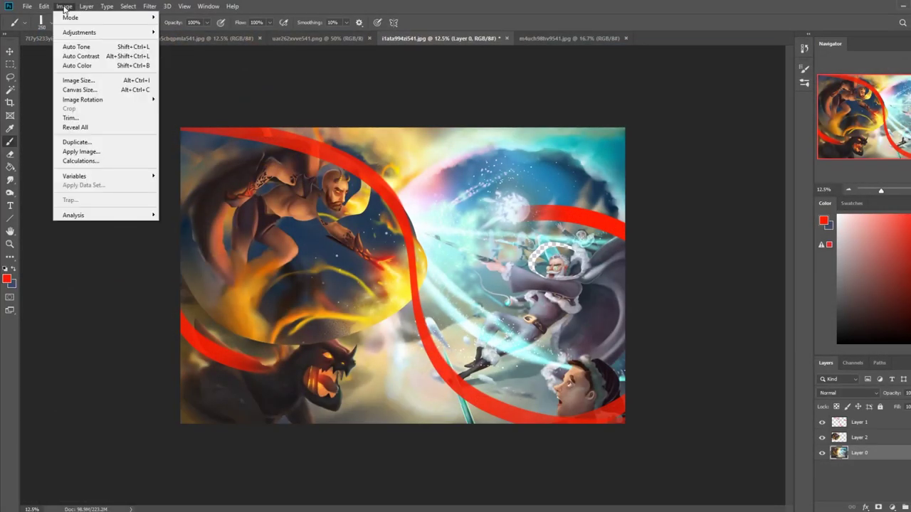
pyautogui.click(89, 83)
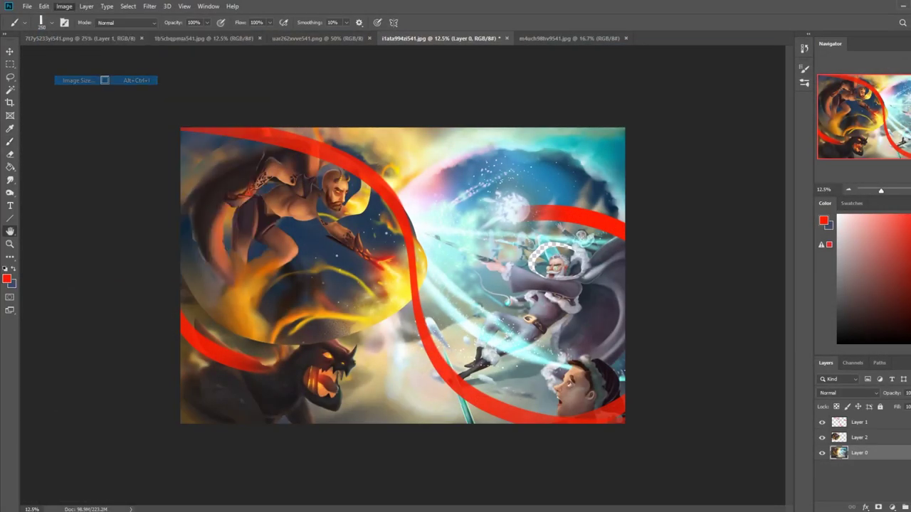
pyautogui.click(585, 168)
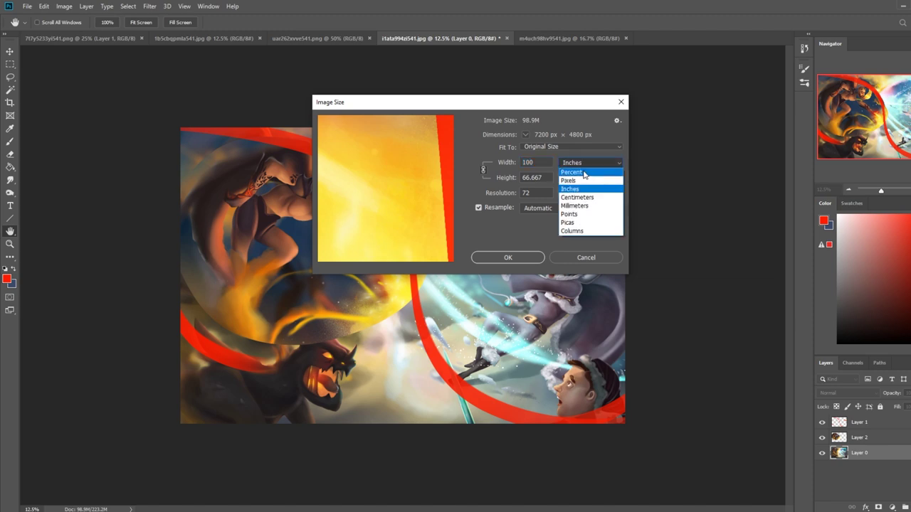
pyautogui.click(576, 186)
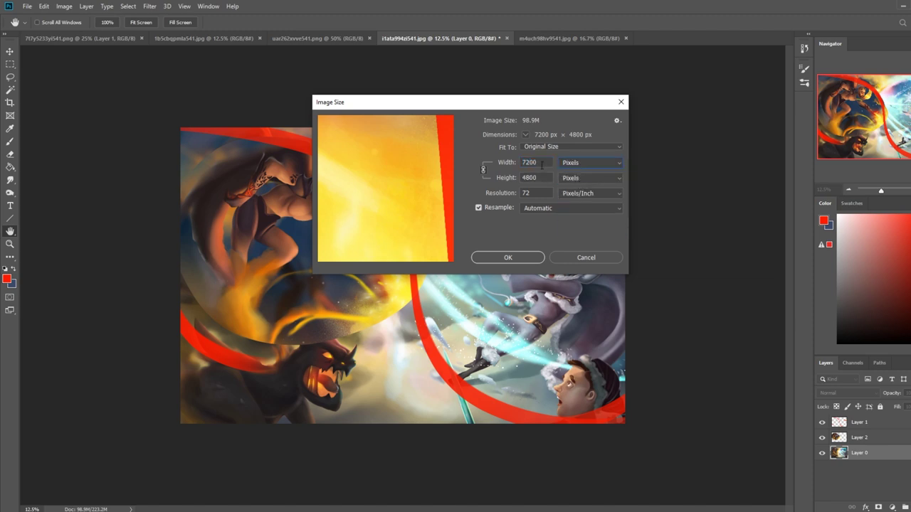
pyautogui.write('3000')
pyautogui.click(519, 257)
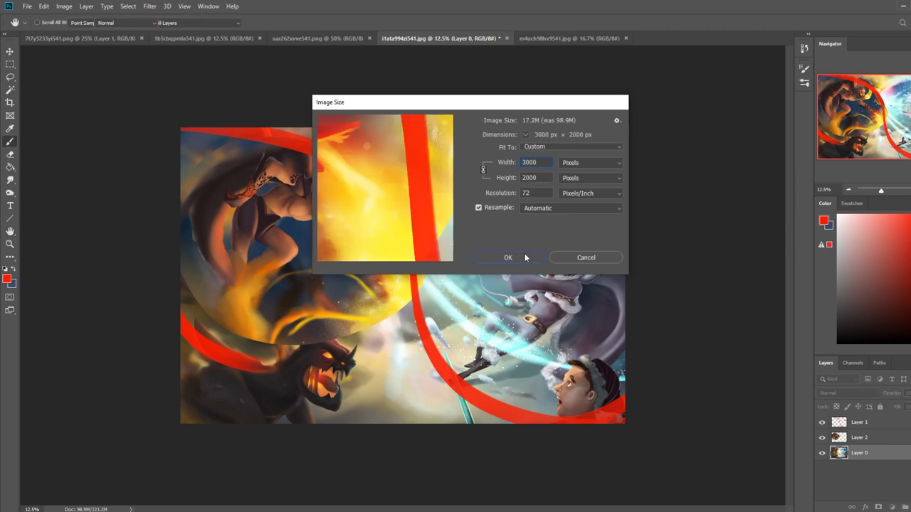
pyautogui.press('b')
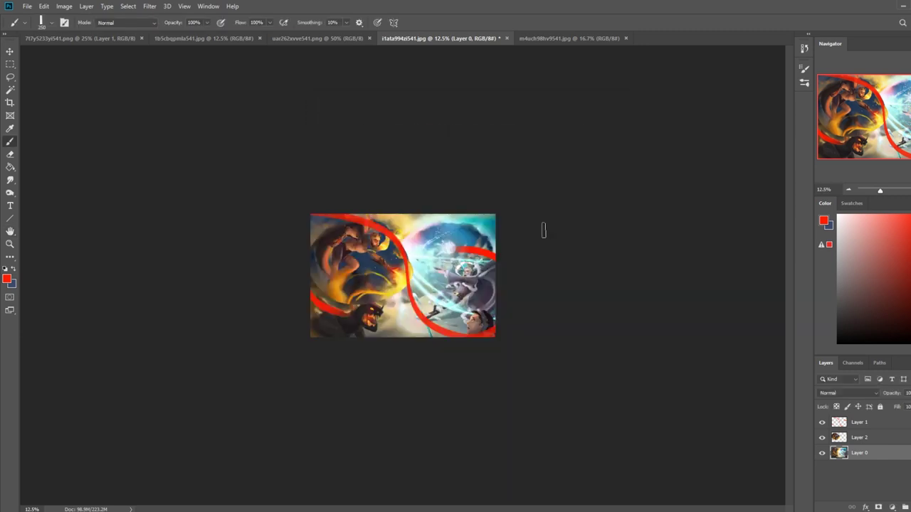
# - Open Layer 0 in the Liquify filter
pyautogui.hotkey('ctrl', '+')
pyautogui.hotkey('ctrl', '+')
pyautogui.hotkey('ctrl', '+')
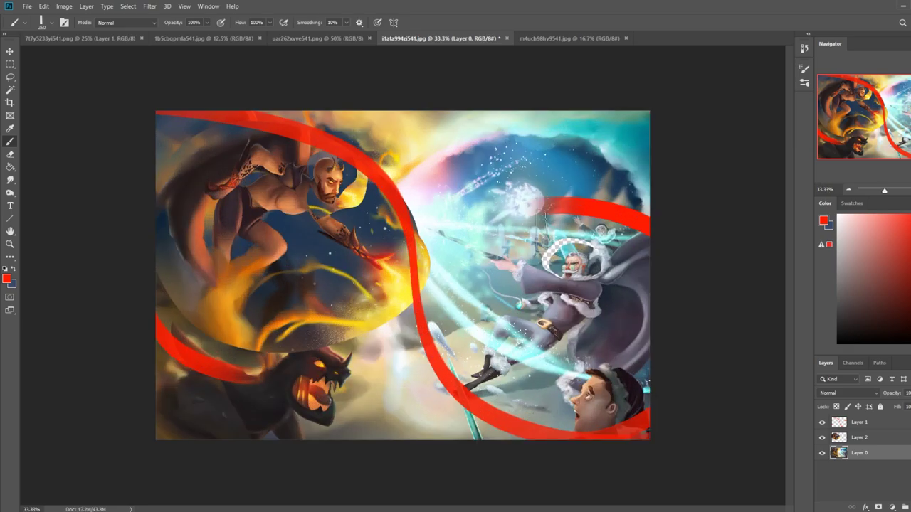
pyautogui.click(150, 6)
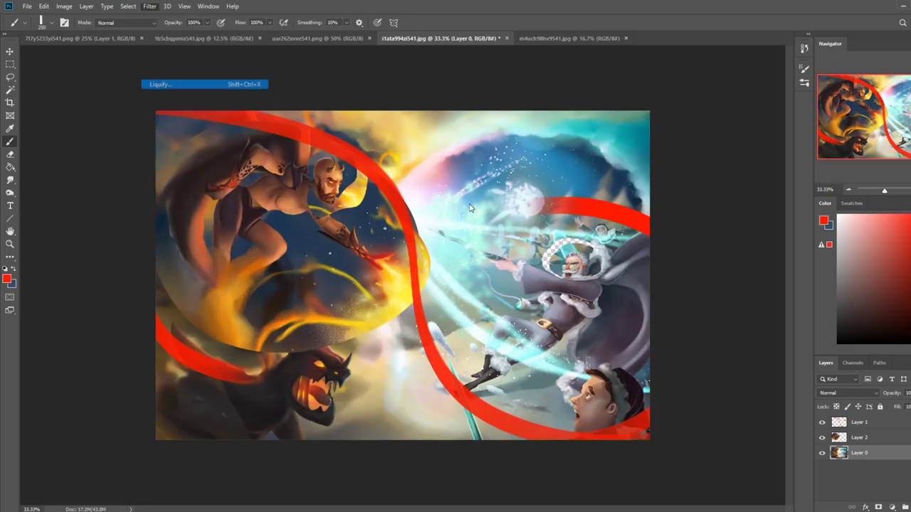
pyautogui.click(171, 85)
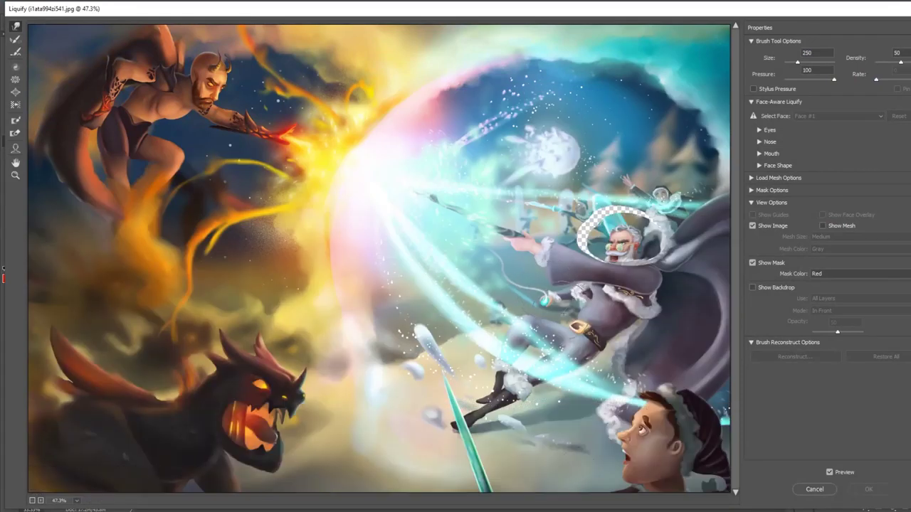
# - Nudge the white-bearded wizard's waist slightly down and to the right with an enlarged Forward Warp brush
pyautogui.hotkey('ctrl', '-')
pyautogui.press(']')
pyautogui.press(']')
pyautogui.press(']')
pyautogui.press(']')
pyautogui.press(']')
pyautogui.press(']')
pyautogui.press(']')
pyautogui.press(']')
pyautogui.press(']')
pyautogui.press(']')
pyautogui.moveTo(530, 311)
pyautogui.mouseDown()
pyautogui.moveTo(543, 317)
pyautogui.moveTo(535, 317)
pyautogui.mouseUp()
# - Push the wizard's waist slightly further right with a large Forward Warp brush
pyautogui.press('[')
pyautogui.press('[')
pyautogui.press('[')
pyautogui.press('[')
pyautogui.press('[')
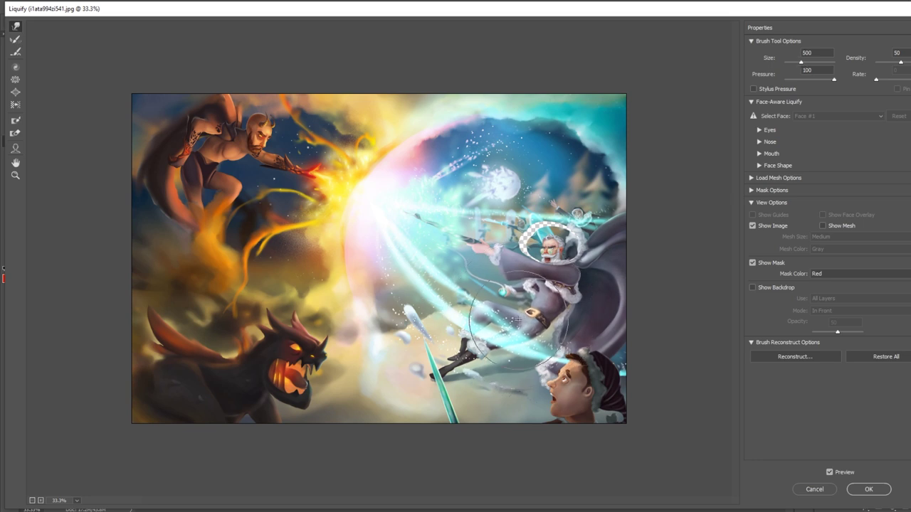
pyautogui.press(']')
pyautogui.press(']')
pyautogui.press(']')
pyautogui.press(']')
pyautogui.press(']')
pyautogui.press(']')
pyautogui.moveTo(526, 317); pyautogui.dragTo(533, 318)
# - Refine the wizard's chest and sleeve in Liquify, varying the Forward Warp brush between sizes 175 and 400
pyautogui.press('[')
pyautogui.press('[')
pyautogui.press('[')
pyautogui.press('[')
pyautogui.press('[')
pyautogui.press('[')
pyautogui.press('[')
pyautogui.press('[')
pyautogui.press('[')
pyautogui.press('[')
pyautogui.press('[')
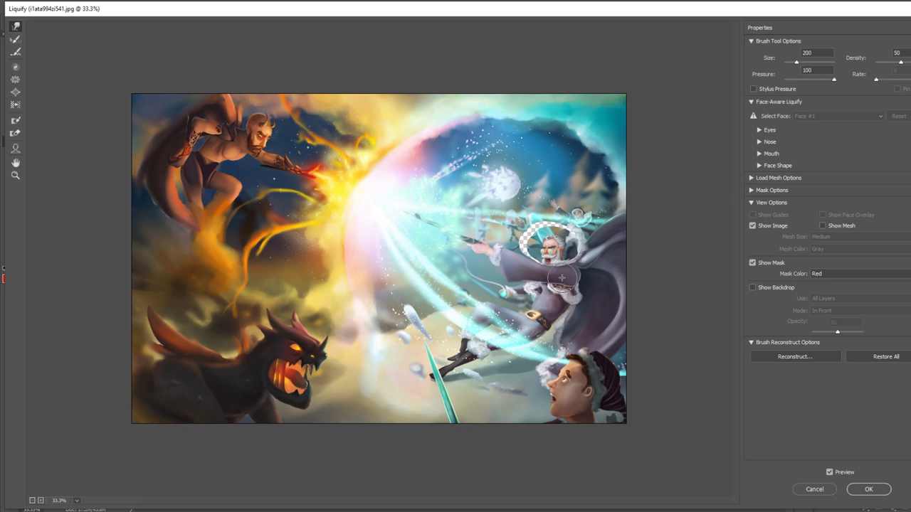
pyautogui.press(']')
pyautogui.press(']')
pyautogui.press(']')
pyautogui.press(']')
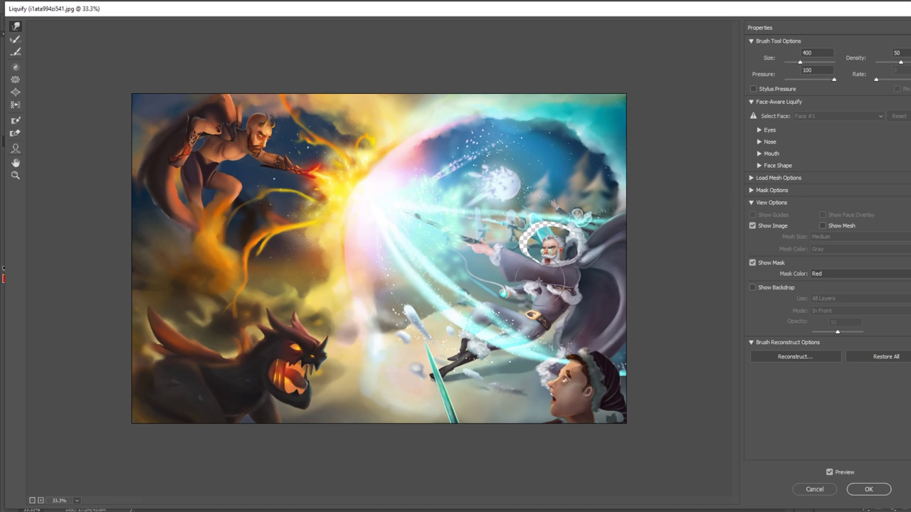
pyautogui.press('[')
pyautogui.press('[')
pyautogui.press('[')
pyautogui.press('[')
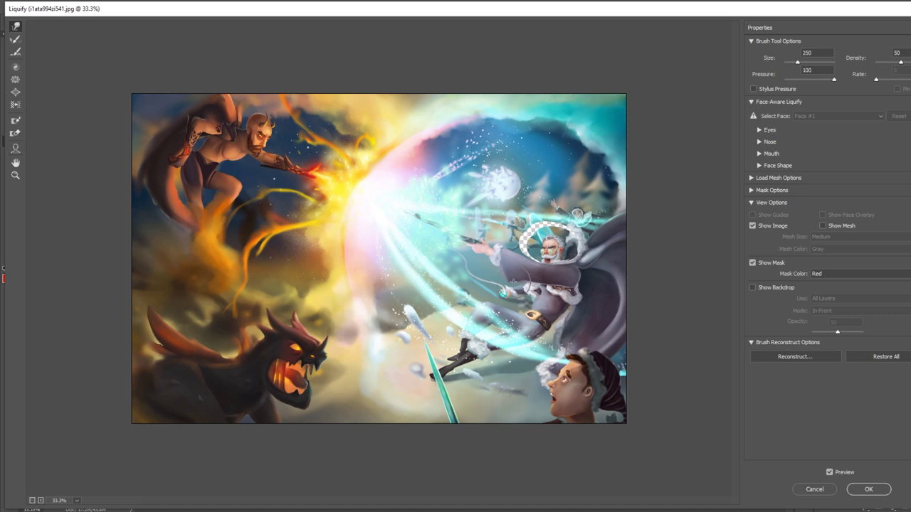
pyautogui.press('[')
pyautogui.press('[')
pyautogui.press('[')
pyautogui.press('[')
pyautogui.press('[')
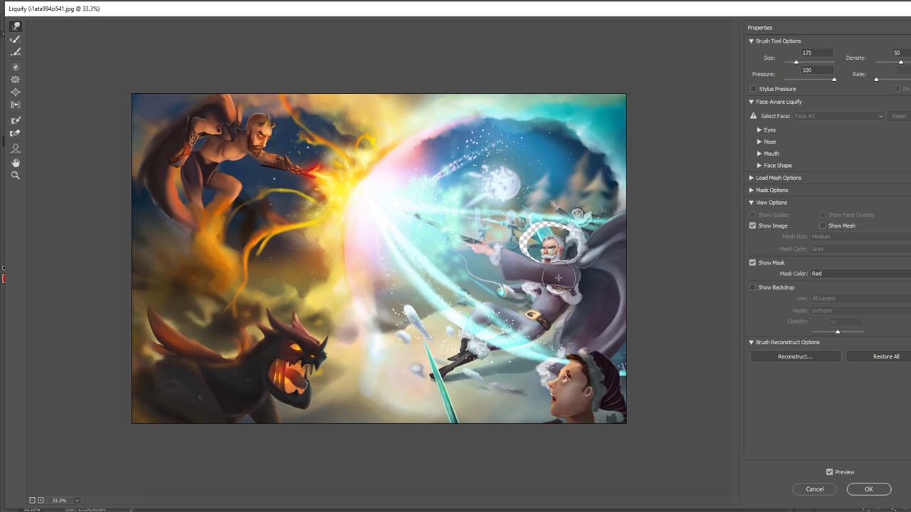
# - Push the wizard's belt and waist slightly right and downward with an enlarged Forward Warp brush
pyautogui.press(']')
pyautogui.press(']')
pyautogui.press(']')
pyautogui.press(']')
pyautogui.press(']')
pyautogui.press(']')
pyautogui.press(']')
pyautogui.press(']')
pyautogui.press(']')
pyautogui.press(']')
pyautogui.press(']')
pyautogui.moveTo(540, 307); pyautogui.dragTo(548, 313)
# - Reshape the wizard's extended legs with smaller Forward Warp brushes, sized about 250 down to 60
pyautogui.press('[')
pyautogui.press('[')
pyautogui.press('[')
pyautogui.press('[')
pyautogui.press('[')
pyautogui.press('[')
pyautogui.press('[')
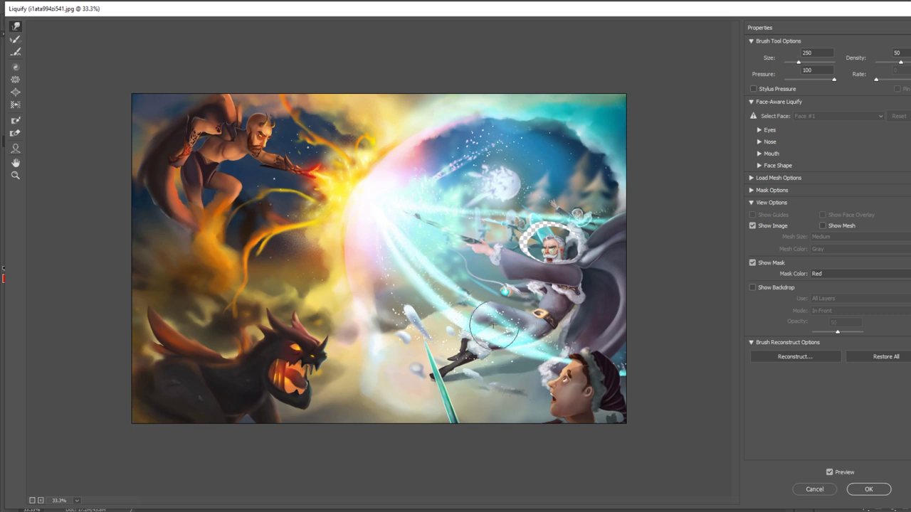
pyautogui.press(']')
pyautogui.press(']')
pyautogui.press('[')
pyautogui.press('[')
pyautogui.press('[')
pyautogui.press('[')
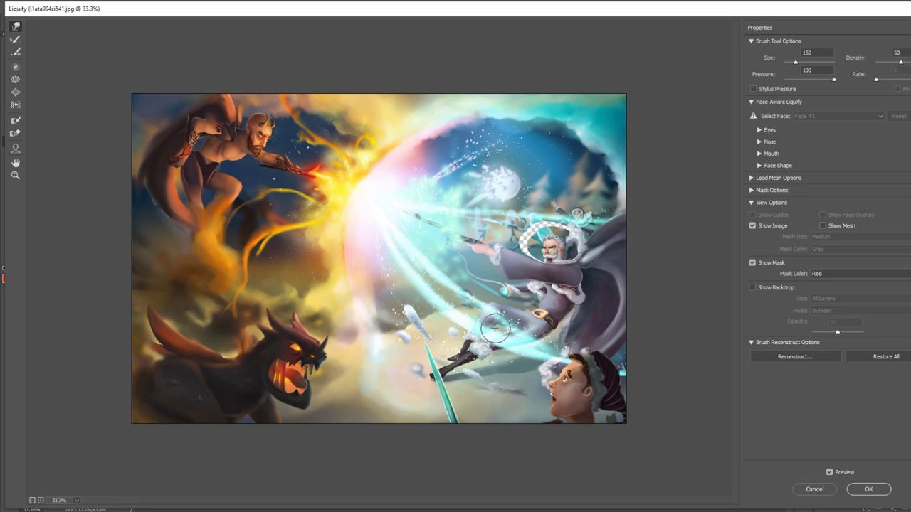
pyautogui.press(']')
pyautogui.press(']')
pyautogui.press('[')
pyautogui.press('[')
pyautogui.press('[')
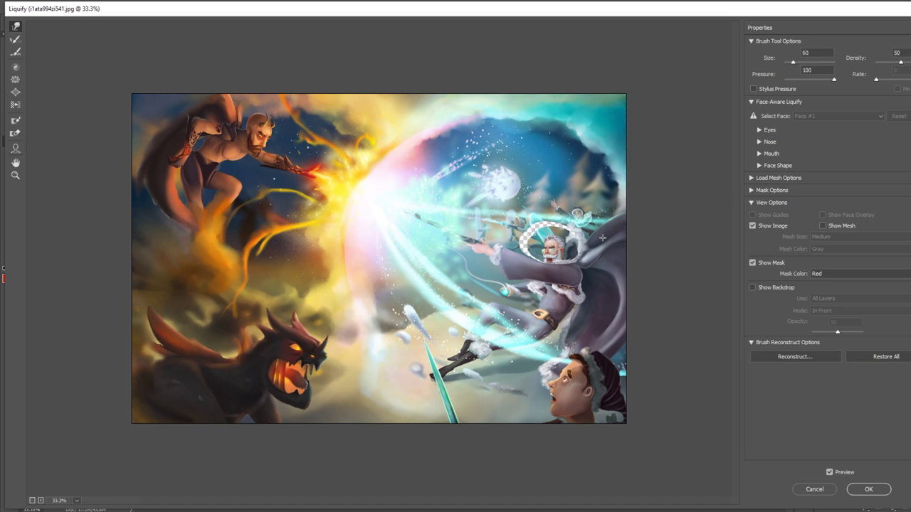
# - Nudge the top of the wizard's head slightly upward with a small Forward Warp brush and apply the Liquify changes
pyautogui.press('[')
pyautogui.press('[')
pyautogui.moveTo(550, 243); pyautogui.dragTo(548, 235)
pyautogui.press('[')
pyautogui.press('[')
pyautogui.press('[')
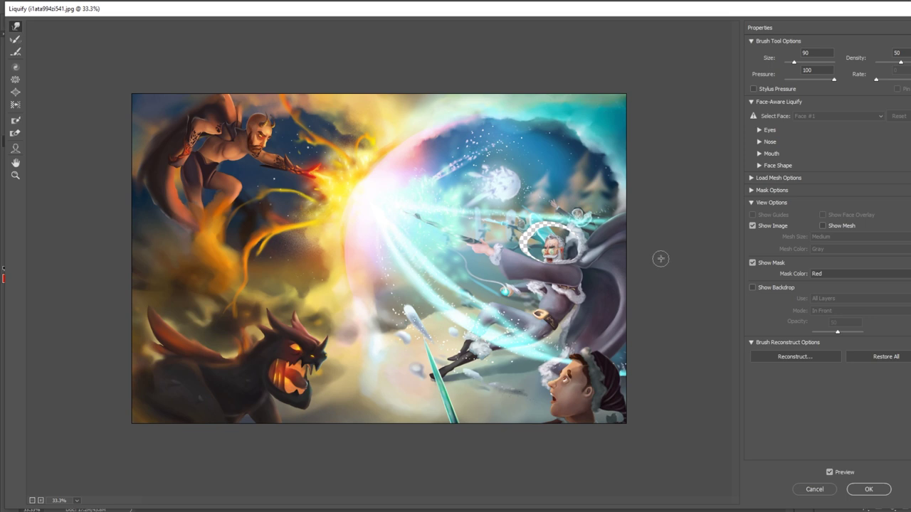
pyautogui.click(868, 490)
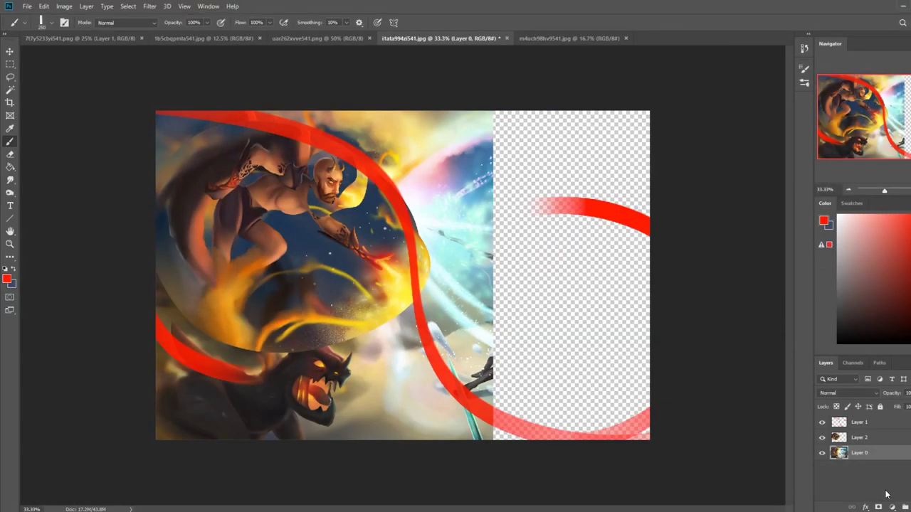
pyautogui.moveTo(514, 269)
pyautogui.mouseDown()
pyautogui.moveTo(545, 257)
pyautogui.moveTo(583, 278)
pyautogui.moveTo(757, 278)
pyautogui.mouseUp()
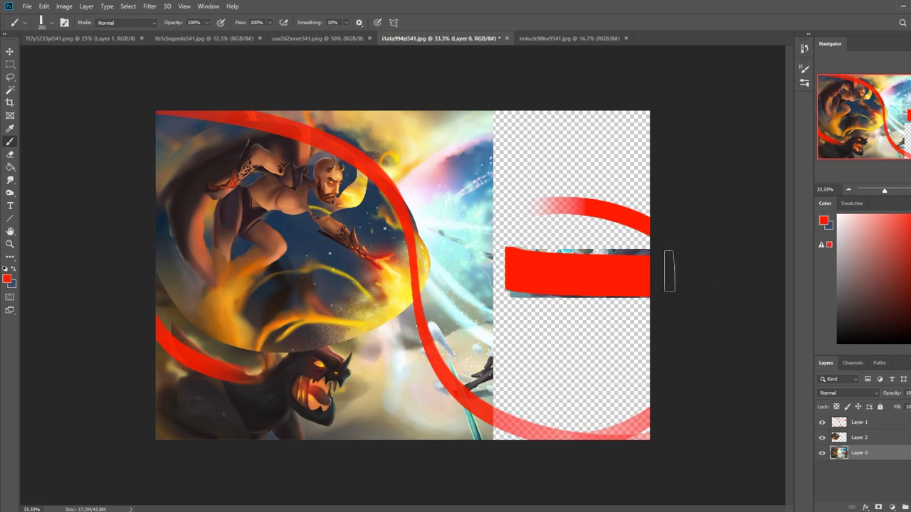
pyautogui.hotkey('ctrl', 'z')
pyautogui.hotkey('ctrl', '-')
pyautogui.hotkey('ctrl', '0')
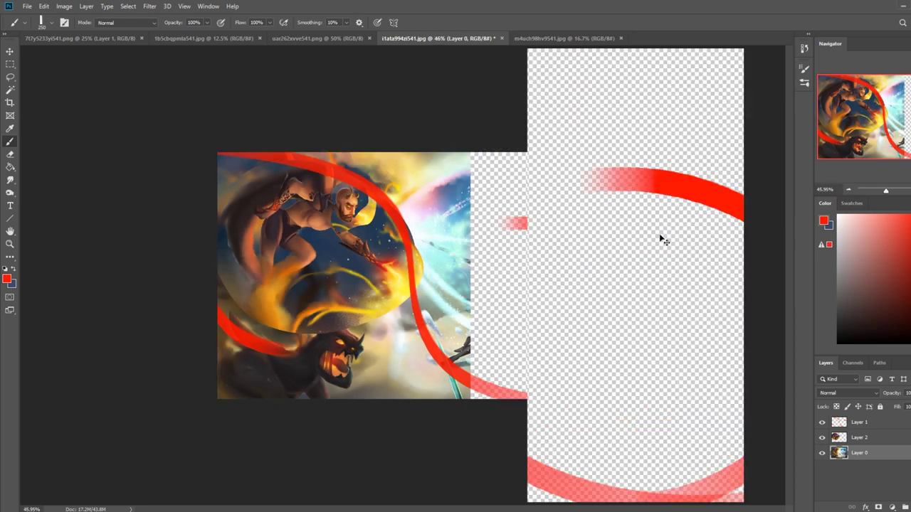
pyautogui.scroll(2, 660, 239)
pyautogui.scroll(-3, 609, 240)
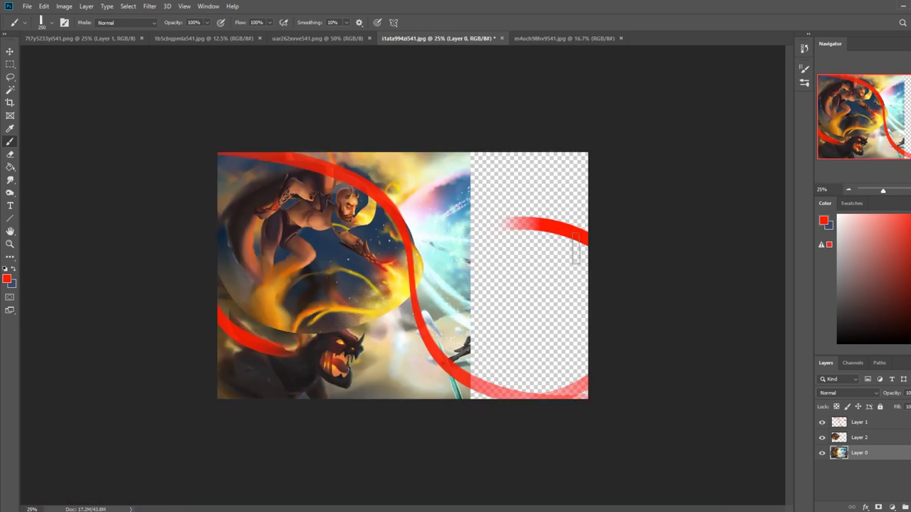
pyautogui.moveTo(456, 295)
pyautogui.mouseDown()
pyautogui.moveTo(575, 274)
pyautogui.moveTo(482, 261)
pyautogui.moveTo(503, 237)
pyautogui.moveTo(613, 206)
pyautogui.moveTo(436, 194)
pyautogui.moveTo(460, 162)
pyautogui.moveTo(563, 146)
pyautogui.mouseUp()
pyautogui.hotkey('ctrl', 'z')
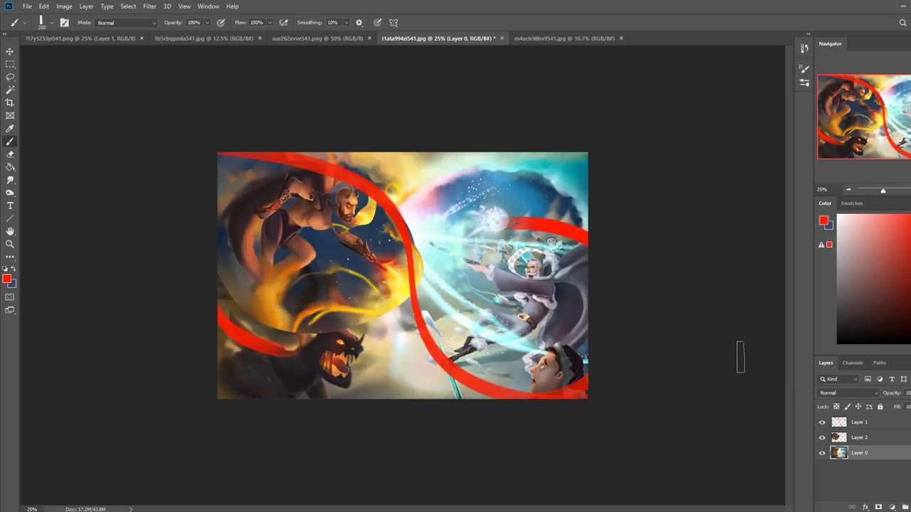
pyautogui.hotkey('ctrl', '+')
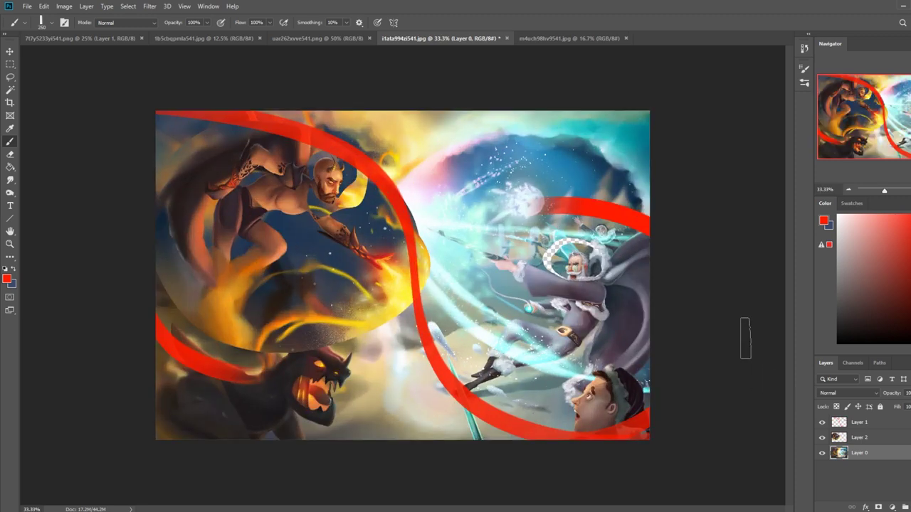
# - Hide Layer 1 and erase the hard outer edges of Layer 2 with a soft 800-pixel brush from the Skin and Blending set
pyautogui.click(822, 423)
pyautogui.click(849, 442)
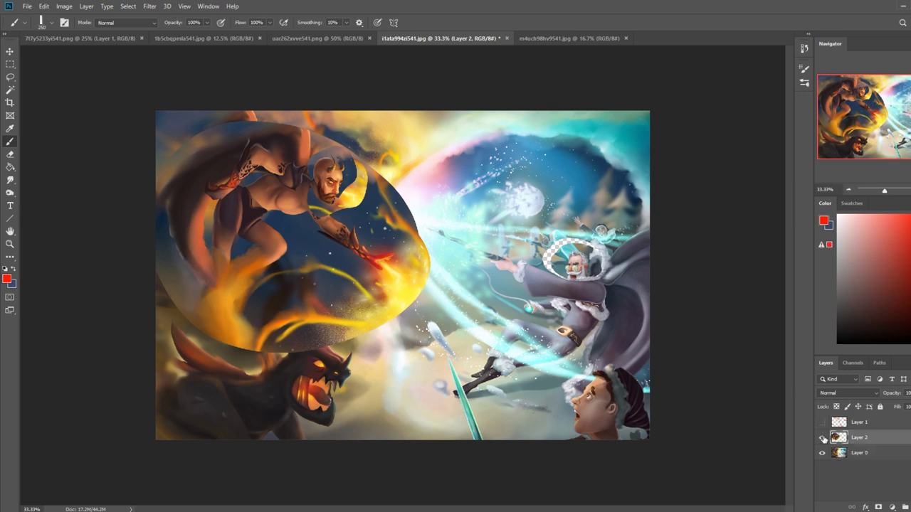
pyautogui.press('e')
pyautogui.rightClick(406, 214)
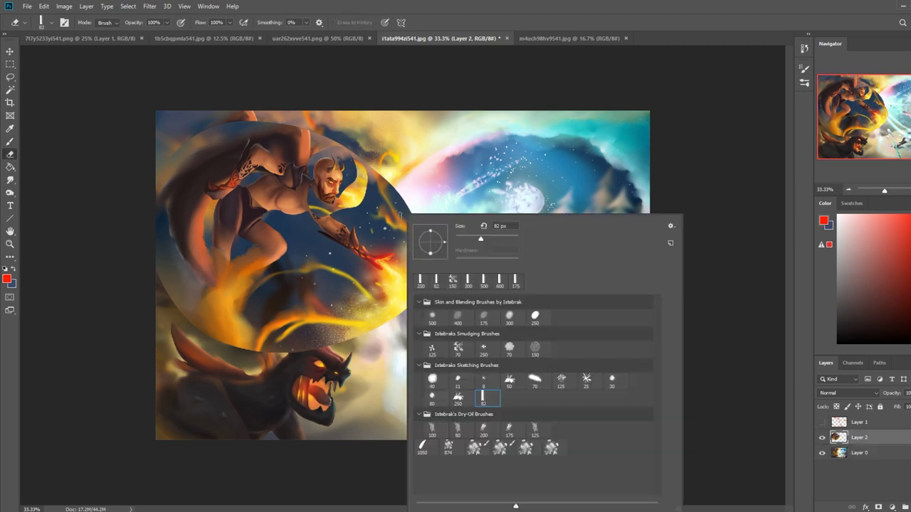
pyautogui.click(432, 319)
pyautogui.click(709, 227)
pyautogui.press(']')
pyautogui.press(']')
pyautogui.press(']')
pyautogui.moveTo(402, 178)
pyautogui.mouseDown()
pyautogui.moveTo(433, 246)
pyautogui.moveTo(438, 303)
pyautogui.moveTo(443, 249)
pyautogui.moveTo(397, 328)
pyautogui.moveTo(148, 347)
pyautogui.moveTo(249, 358)
pyautogui.moveTo(217, 345)
pyautogui.mouseUp()
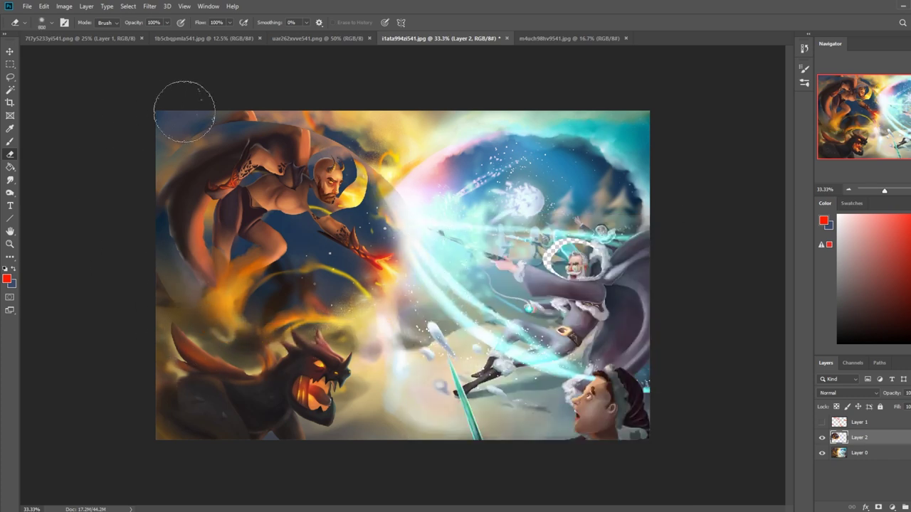
# - Show Layer 1's red curve on its own by hiding Layers 2 and 0, and add a new layer above it for painting
pyautogui.click(821, 422)
pyautogui.moveTo(823, 453); pyautogui.dragTo(822, 437)
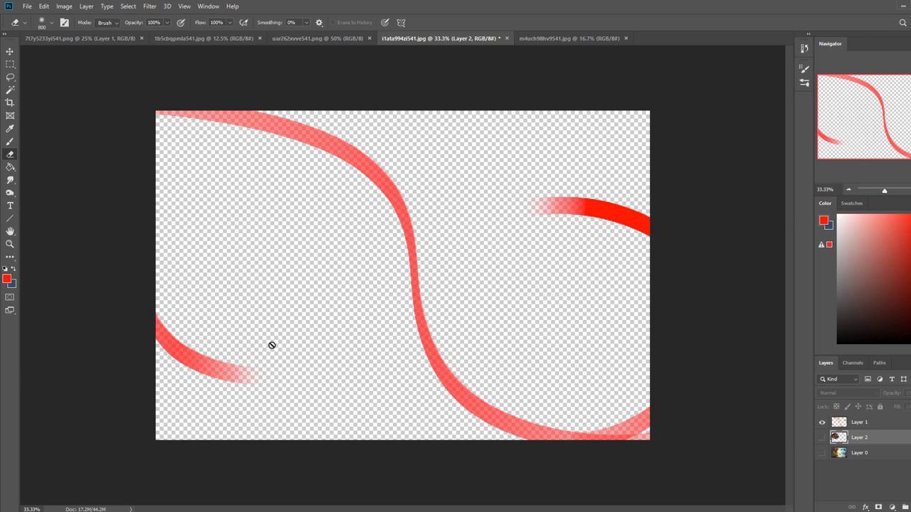
pyautogui.click(873, 423)
pyautogui.hotkey('ctrl', 'shift', 'alt', 'n')
pyautogui.press('b')
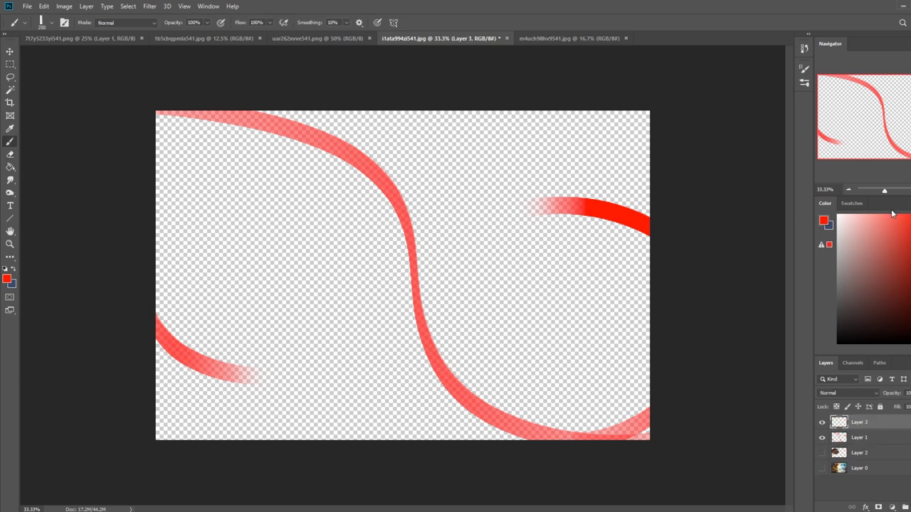
pyautogui.moveTo(230, 255); pyautogui.dragTo(411, 448)
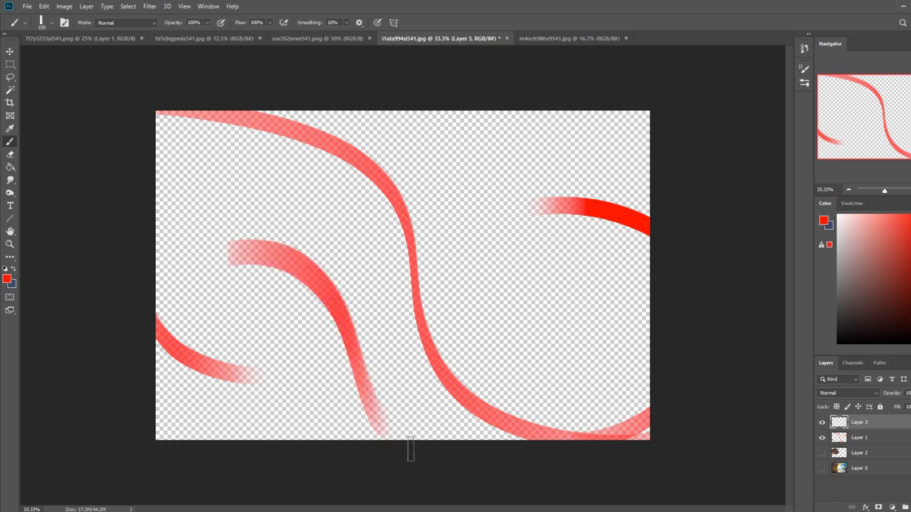
pyautogui.hotkey('ctrl', 'z')
pyautogui.moveTo(265, 255); pyautogui.dragTo(384, 395)
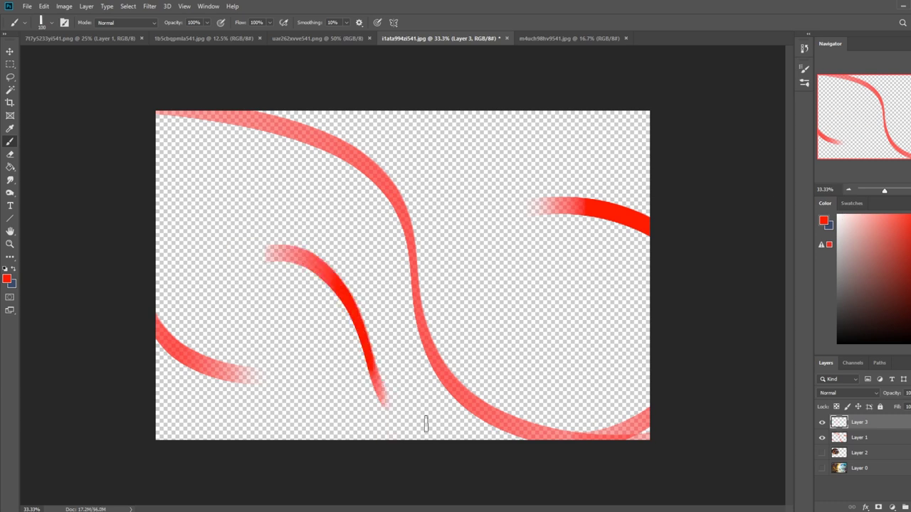
pyautogui.hotkey('ctrl', 'z')
# - Paint a smaller looping S-curve inside the left bend, an ellipse at the lower right and two branching arcs at the upper right
pyautogui.moveTo(264, 259); pyautogui.dragTo(392, 400)
pyautogui.moveTo(596, 315)
pyautogui.mouseDown()
pyautogui.moveTo(543, 371)
pyautogui.moveTo(629, 333)
pyautogui.mouseUp()
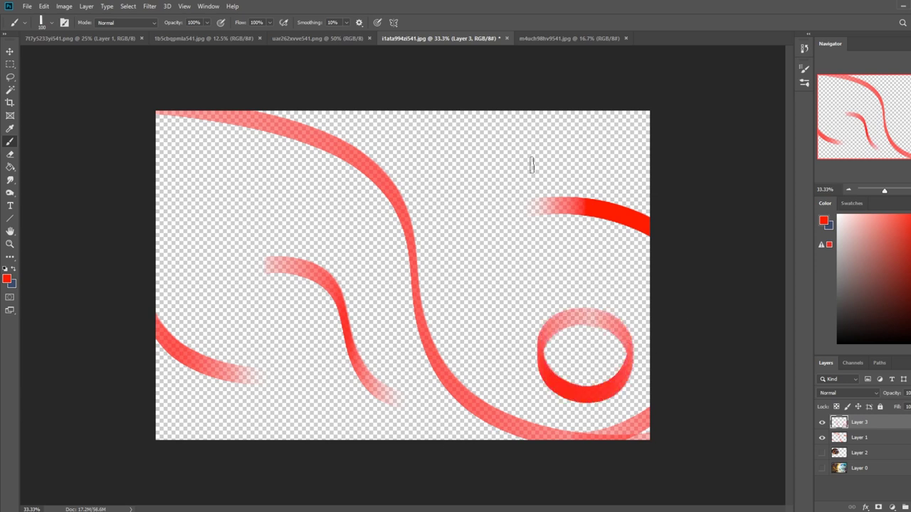
pyautogui.moveTo(563, 154)
pyautogui.mouseDown()
pyautogui.moveTo(461, 245)
pyautogui.moveTo(525, 119)
pyautogui.mouseUp()
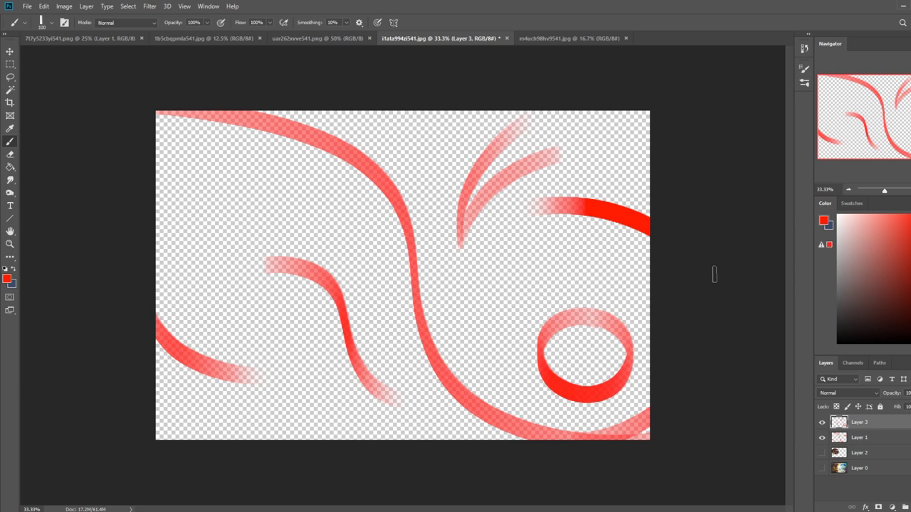
pyautogui.moveTo(281, 263); pyautogui.dragTo(367, 349)
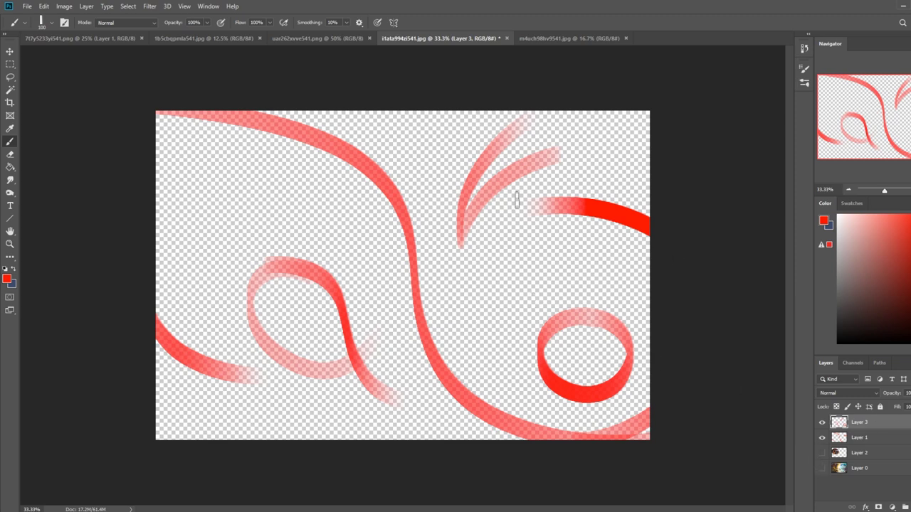
# - Show Layers 0 and 2 again and erase Layer 2 around the demon's outstretched hand to reveal the bright burst beneath
pyautogui.moveTo(821, 467); pyautogui.dragTo(821, 453)
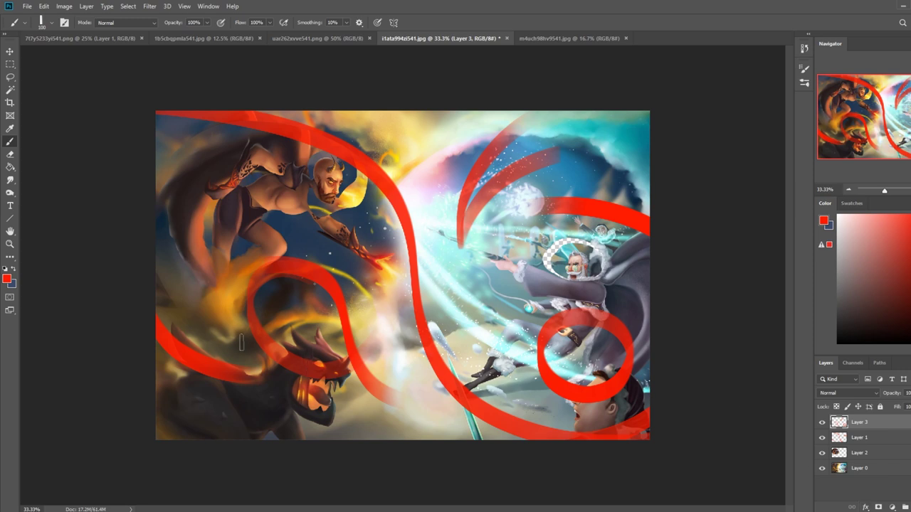
pyautogui.click(857, 454)
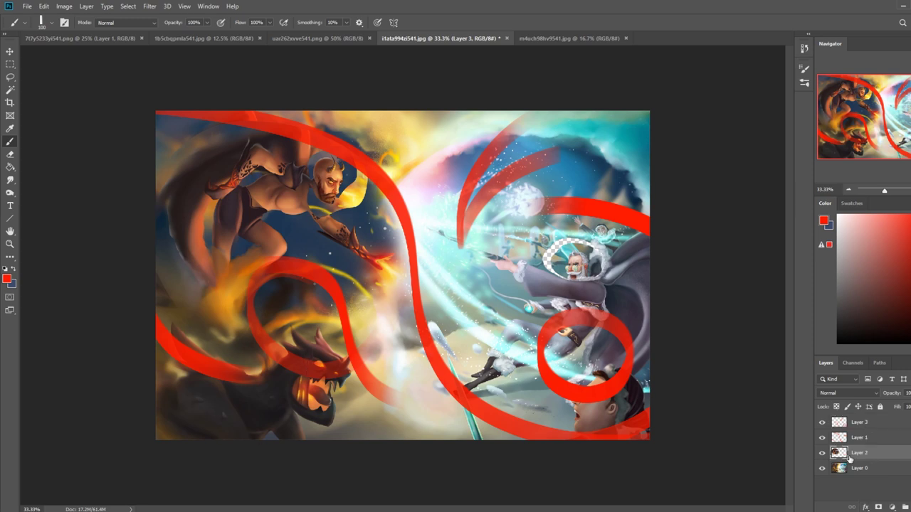
pyautogui.click(822, 452)
pyautogui.click(821, 452)
pyautogui.press('e')
pyautogui.moveTo(398, 228)
pyautogui.mouseDown()
pyautogui.moveTo(417, 224)
pyautogui.moveTo(412, 234)
pyautogui.moveTo(427, 195)
pyautogui.moveTo(403, 230)
pyautogui.moveTo(417, 230)
pyautogui.moveTo(435, 180)
pyautogui.mouseUp()
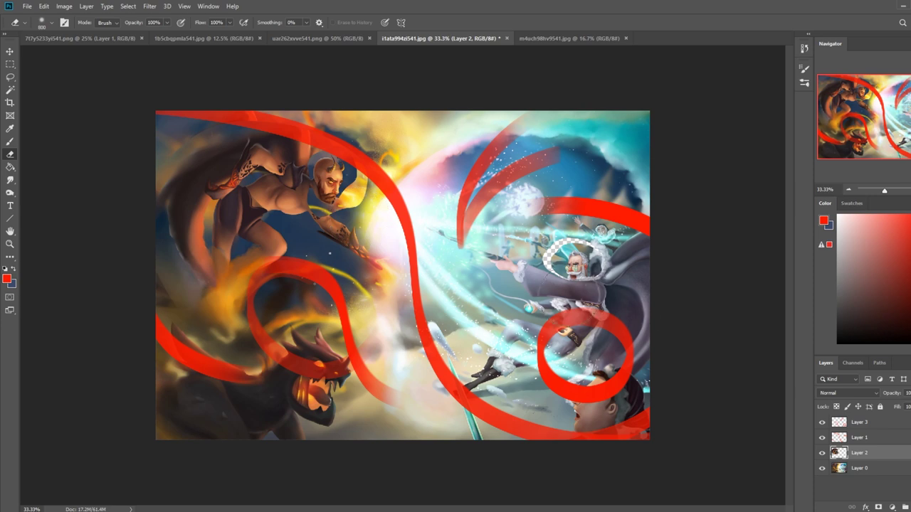
# - Paint a dark blue patch on Layer 2 below the energy burst, enlarging the brush to broaden it
pyautogui.press('b')
pyautogui.press('x')
pyautogui.moveTo(372, 274); pyautogui.dragTo(403, 330)
pyautogui.moveTo(350, 276)
pyautogui.mouseDown()
pyautogui.moveTo(394, 290)
pyautogui.moveTo(402, 345)
pyautogui.mouseUp()
pyautogui.press(']')
pyautogui.press(']')
pyautogui.press(']')
pyautogui.press(']')
pyautogui.press(']')
pyautogui.press(']')
pyautogui.press(']')
pyautogui.press(']')
pyautogui.moveTo(368, 306)
pyautogui.mouseDown()
pyautogui.moveTo(437, 325)
pyautogui.moveTo(359, 306)
pyautogui.moveTo(436, 345)
pyautogui.moveTo(427, 345)
pyautogui.mouseUp()
# - Extend the dark patch across the central red curve with a smaller brush and a sampled blue-grey
pyautogui.press('[')
pyautogui.press('[')
pyautogui.press('[')
pyautogui.press('[')
pyautogui.press('[')
pyautogui.moveTo(419, 311)
pyautogui.mouseDown()
pyautogui.moveTo(389, 298)
pyautogui.moveTo(348, 301)
pyautogui.moveTo(449, 330)
pyautogui.mouseUp()
pyautogui.keyDown('alt'); pyautogui.click(384, 323); pyautogui.keyUp('alt')
pyautogui.moveTo(362, 285); pyautogui.dragTo(468, 302)
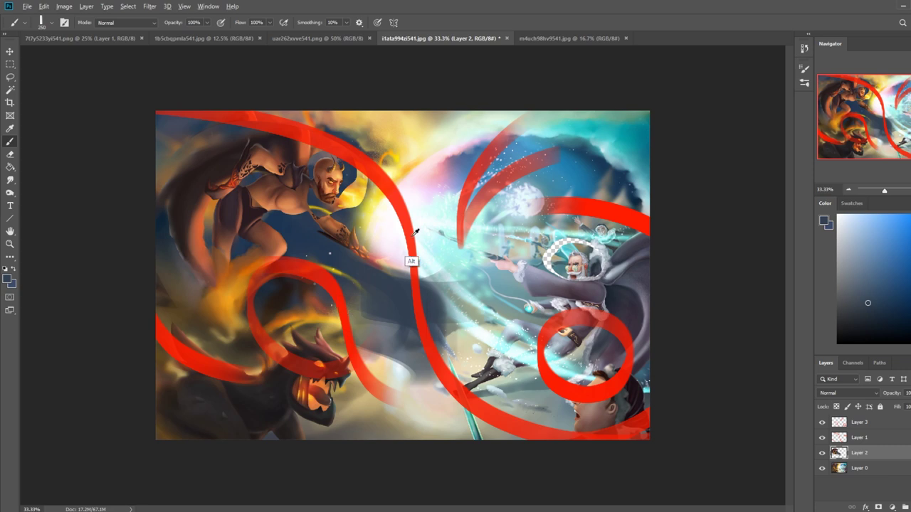
# - Cover the dark patch with red, pale yellow and orange strokes to form a fiery glow in the center
pyautogui.keyDown('alt'); pyautogui.click(411, 318); pyautogui.keyUp('alt')
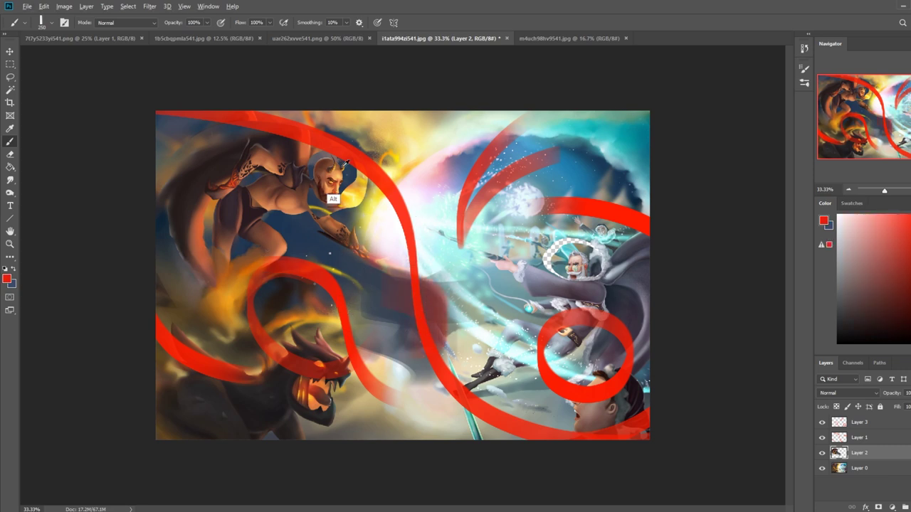
pyautogui.keyDown('alt'); pyautogui.click(395, 203); pyautogui.keyUp('alt')
pyautogui.moveTo(347, 263)
pyautogui.mouseDown()
pyautogui.moveTo(427, 305)
pyautogui.moveTo(373, 283)
pyautogui.moveTo(423, 313)
pyautogui.moveTo(398, 301)
pyautogui.moveTo(402, 327)
pyautogui.mouseUp()
pyautogui.click(907, 219)
pyautogui.click(910, 330)
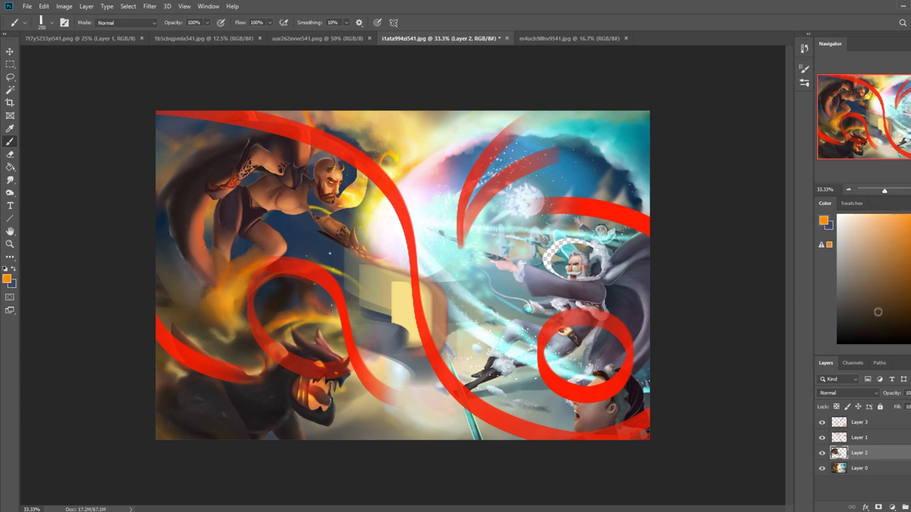
pyautogui.moveTo(356, 288)
pyautogui.mouseDown()
pyautogui.moveTo(376, 315)
pyautogui.moveTo(411, 327)
pyautogui.mouseUp()
pyautogui.moveTo(421, 292); pyautogui.dragTo(451, 330)
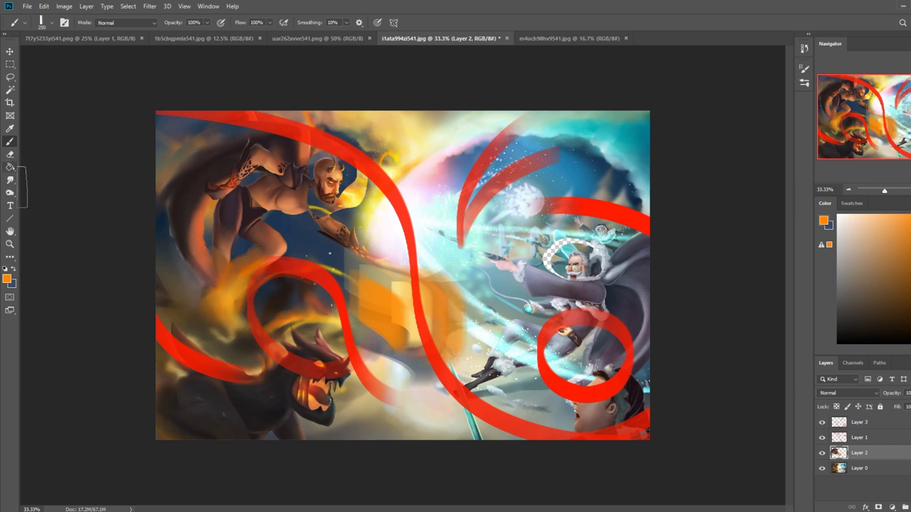
# - Merge Layer 2 into Layer 0 and brighten the orange glow using the Dodge tool on Highlights at 37% exposure, with Protect Tones off
pyautogui.rightClick(10, 192)
pyautogui.click(44, 190)
pyautogui.moveTo(392, 297)
pyautogui.mouseDown()
pyautogui.moveTo(377, 281)
pyautogui.moveTo(398, 281)
pyautogui.mouseUp()
pyautogui.rightClick(890, 459)
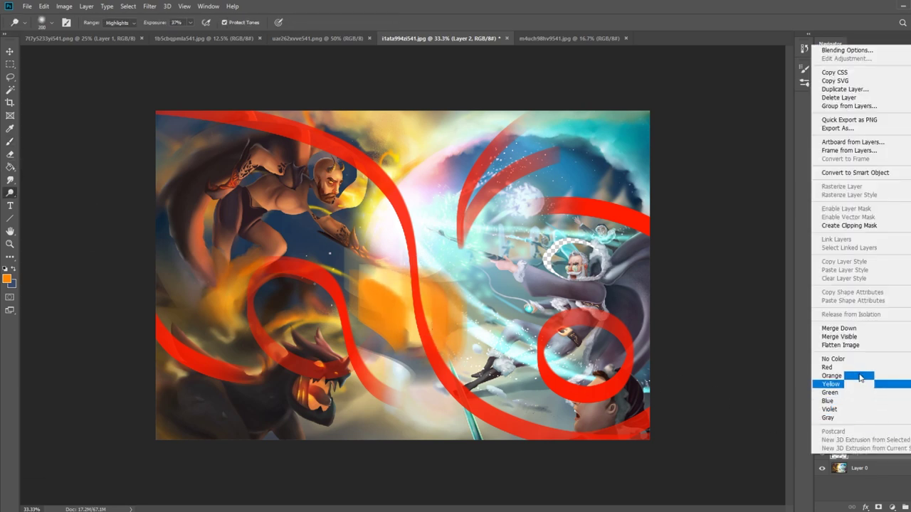
pyautogui.click(862, 325)
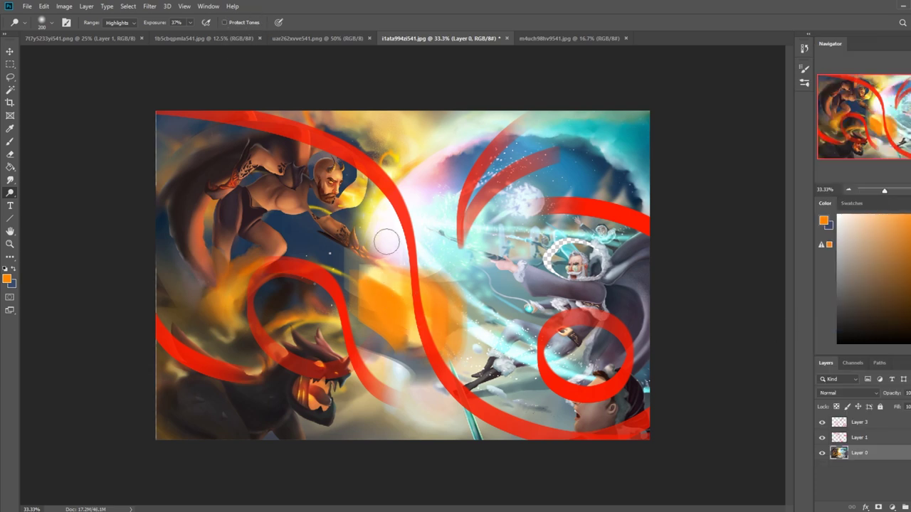
pyautogui.moveTo(419, 311)
pyautogui.mouseDown()
pyautogui.moveTo(379, 280)
pyautogui.moveTo(373, 288)
pyautogui.moveTo(431, 328)
pyautogui.moveTo(417, 291)
pyautogui.moveTo(405, 342)
pyautogui.moveTo(294, 301)
pyautogui.mouseUp()
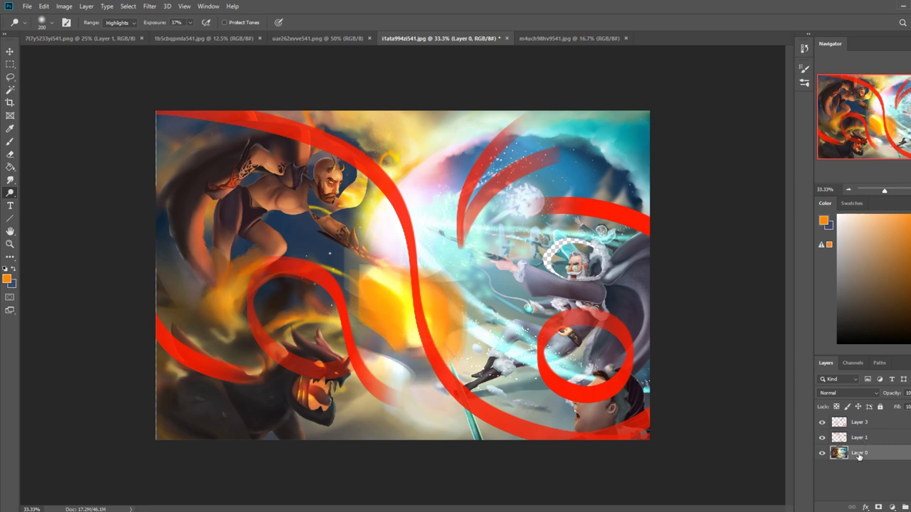
# - Lasso the black horned beast on Layer 0 and copy it to a new layer
pyautogui.press('l')
pyautogui.moveTo(349, 347)
pyautogui.mouseDown()
pyautogui.moveTo(315, 314)
pyautogui.moveTo(216, 343)
pyautogui.moveTo(143, 417)
pyautogui.moveTo(369, 427)
pyautogui.moveTo(338, 333)
pyautogui.mouseUp()
pyautogui.moveTo(218, 334); pyautogui.dragTo(165, 361)
pyautogui.hotkey('ctrl', 'j')
# - Move the copied beast upward and enlarge it to 102.85% with Free Transform
pyautogui.press('v')
pyautogui.moveTo(325, 401)
pyautogui.mouseDown()
pyautogui.moveTo(324, 349)
pyautogui.moveTo(328, 358)
pyautogui.mouseUp()
pyautogui.hotkey('ctrl', 't')
pyautogui.moveTo(377, 398); pyautogui.dragTo(382, 401)
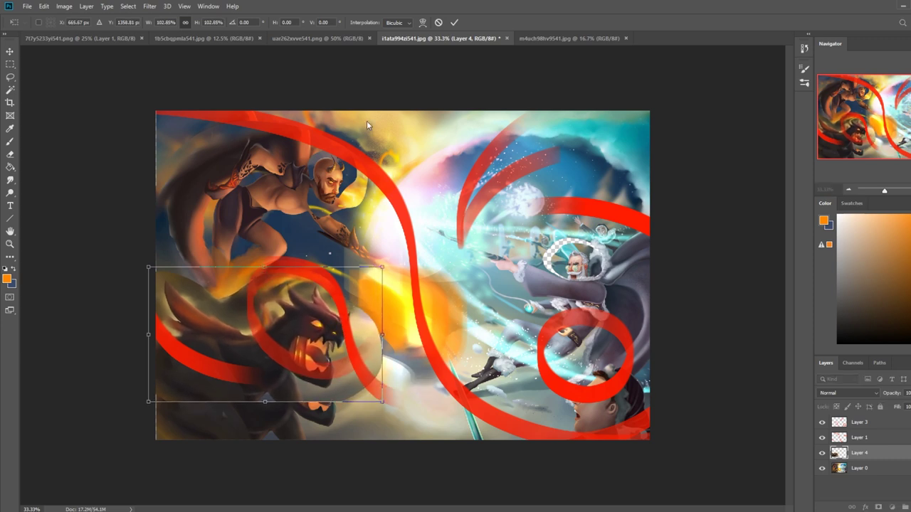
pyautogui.click(454, 22)
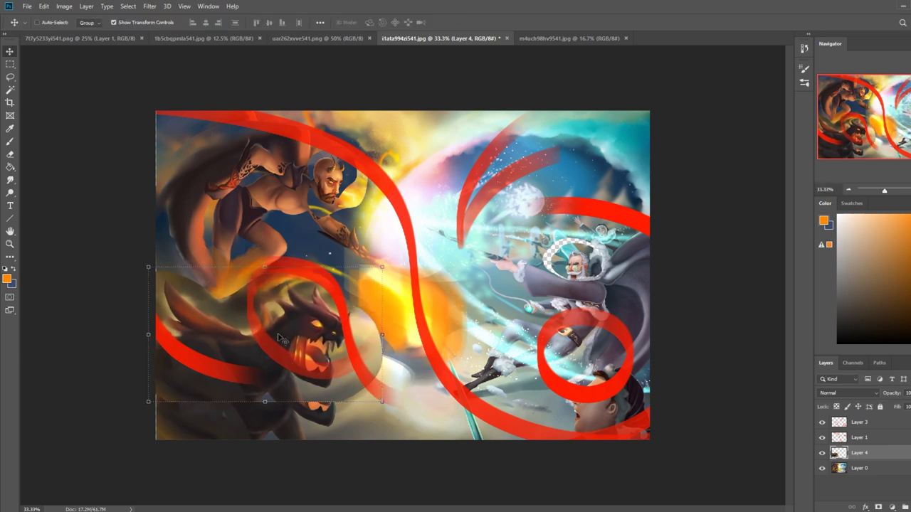
# - Shift the beast copy up and to the right, closer to the fire man's outstretched hand
pyautogui.press('l')
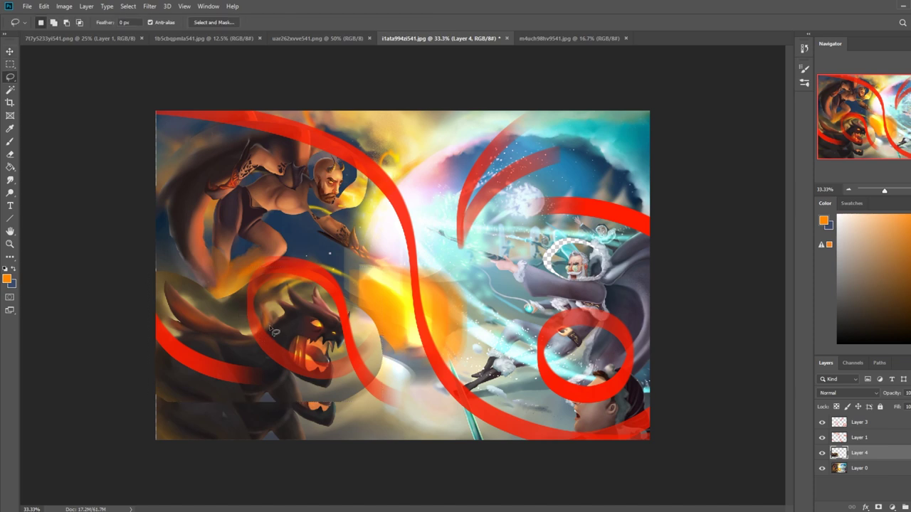
pyautogui.press('v')
pyautogui.moveTo(305, 340); pyautogui.dragTo(357, 276)
# - Lasso the copied beast's head and lower it slightly to the right, deselect, and shift the whole beast layer back left
pyautogui.press('l')
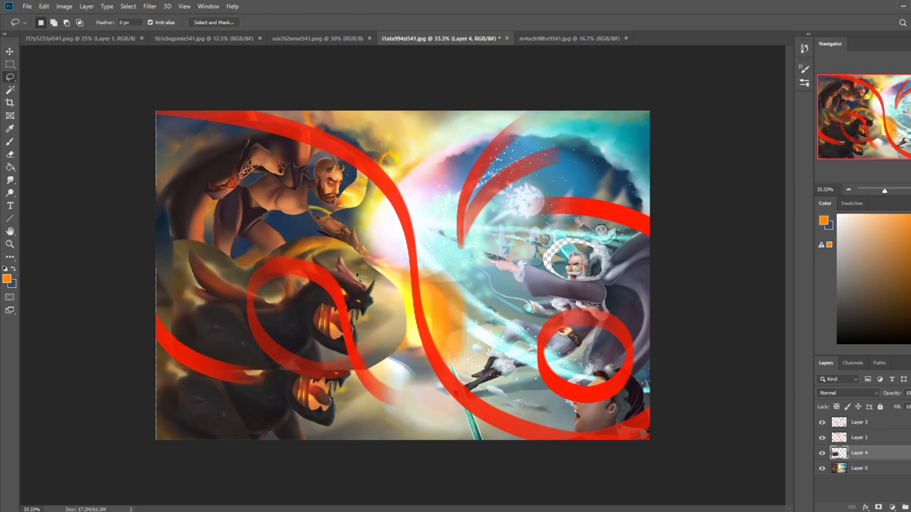
pyautogui.moveTo(349, 222)
pyautogui.mouseDown()
pyautogui.moveTo(335, 366)
pyautogui.moveTo(352, 222)
pyautogui.mouseUp()
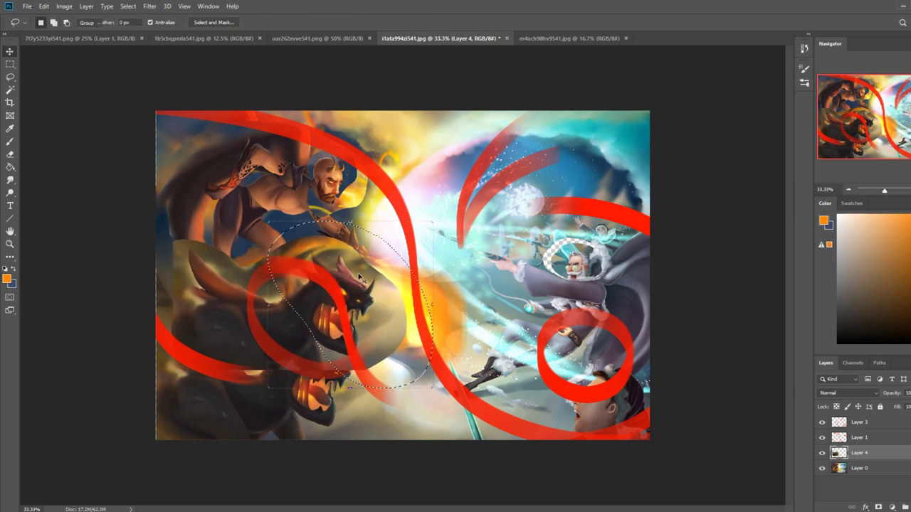
pyautogui.press('v')
pyautogui.moveTo(355, 299)
pyautogui.mouseDown()
pyautogui.moveTo(358, 330)
pyautogui.moveTo(370, 332)
pyautogui.moveTo(354, 331)
pyautogui.moveTo(369, 333)
pyautogui.mouseUp()
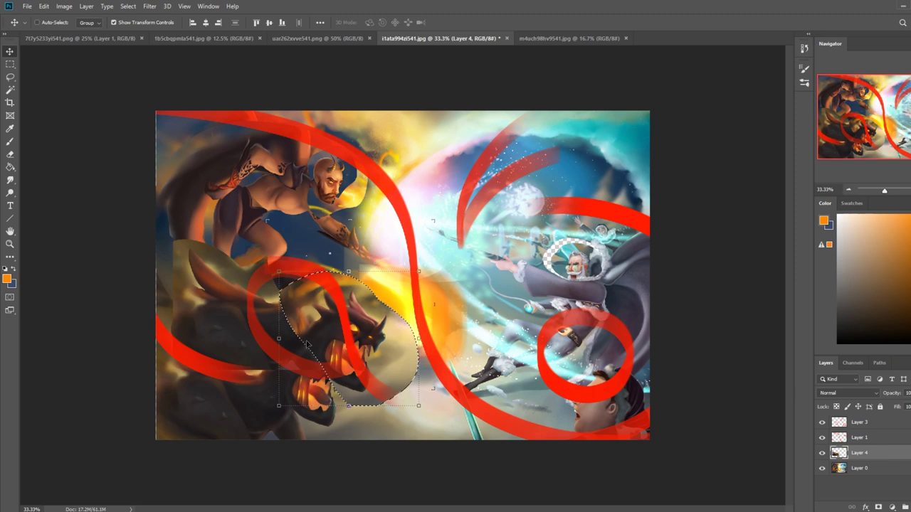
pyautogui.press('m')
pyautogui.rightClick(302, 169)
pyautogui.click(345, 173)
pyautogui.press('v')
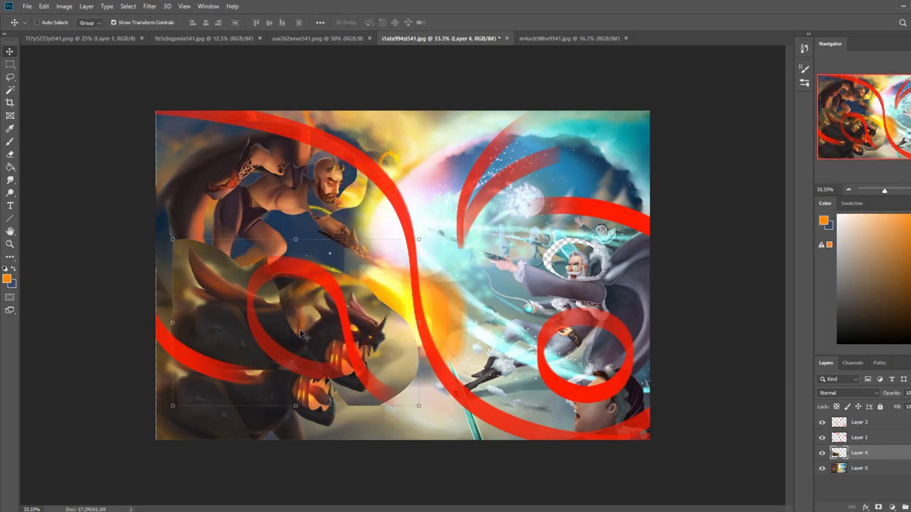
pyautogui.moveTo(292, 352); pyautogui.dragTo(271, 342)
# - Paint over the original beast's head beneath the copy with a sampled beige at brush size 400
pyautogui.press('b')
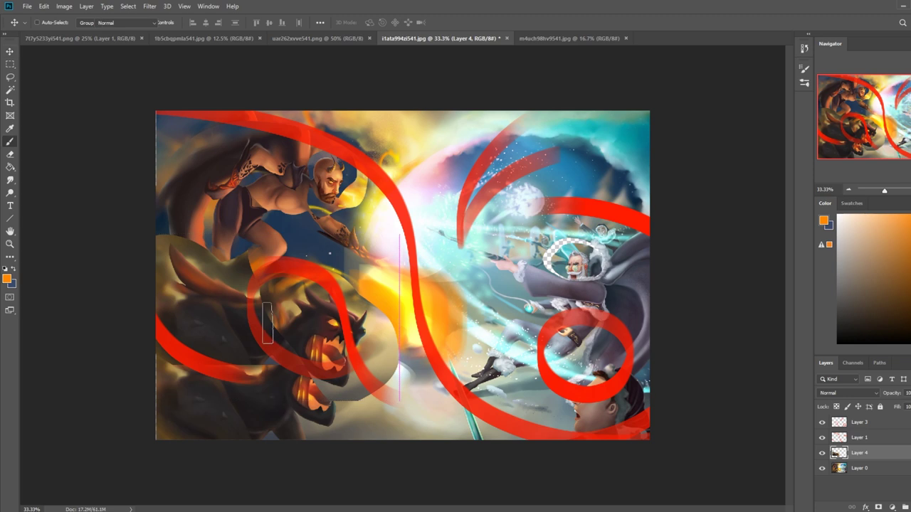
pyautogui.press('d')
pyautogui.press('[')
pyautogui.press('[')
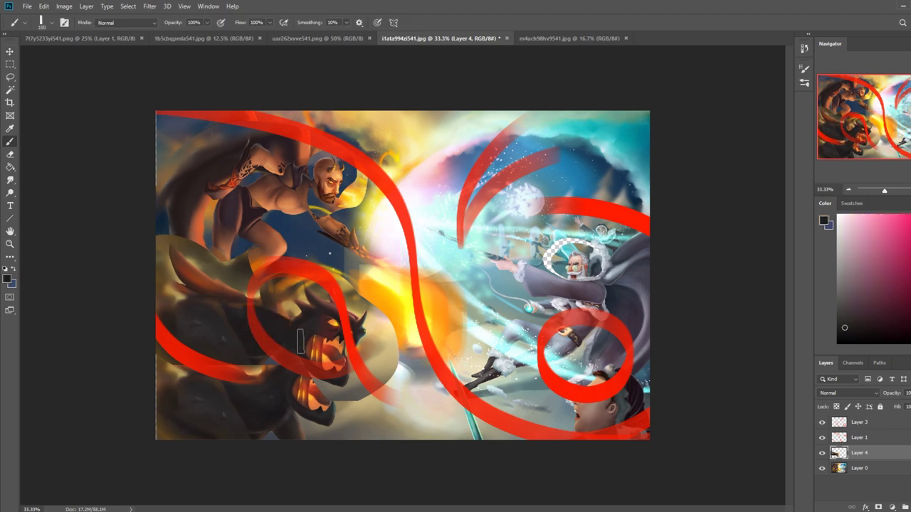
pyautogui.press(']')
pyautogui.press(']')
pyautogui.press(']')
pyautogui.press(']')
pyautogui.press(']')
pyautogui.keyDown('alt'); pyautogui.click(352, 439); pyautogui.keyUp('alt')
pyautogui.moveTo(300, 428); pyautogui.dragTo(275, 425)
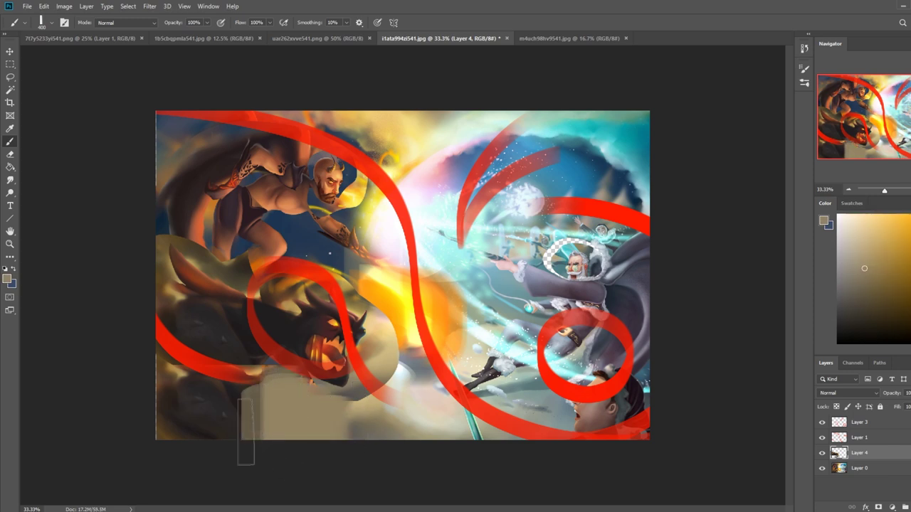
# - Cover the rest of the original beast's body with sampled dark, beige and brown background tones
pyautogui.keyDown('alt'); pyautogui.click(210, 423); pyautogui.keyUp('alt')
pyautogui.moveTo(211, 420); pyautogui.dragTo(236, 413)
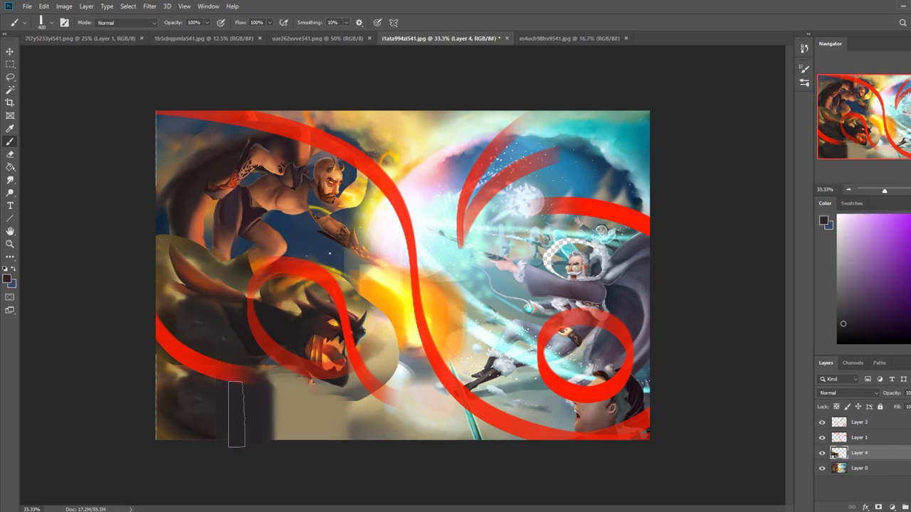
pyautogui.keyDown('alt'); pyautogui.click(318, 436); pyautogui.keyUp('alt')
pyautogui.moveTo(314, 466); pyautogui.dragTo(278, 474)
pyautogui.keyDown('alt'); pyautogui.click(254, 403); pyautogui.keyUp('alt')
pyautogui.keyDown('alt'); pyautogui.click(241, 436); pyautogui.keyUp('alt')
pyautogui.moveTo(210, 432)
pyautogui.mouseDown()
pyautogui.moveTo(172, 404)
pyautogui.moveTo(228, 405)
pyautogui.mouseUp()
pyautogui.keyDown('alt'); pyautogui.click(159, 403); pyautogui.keyUp('alt')
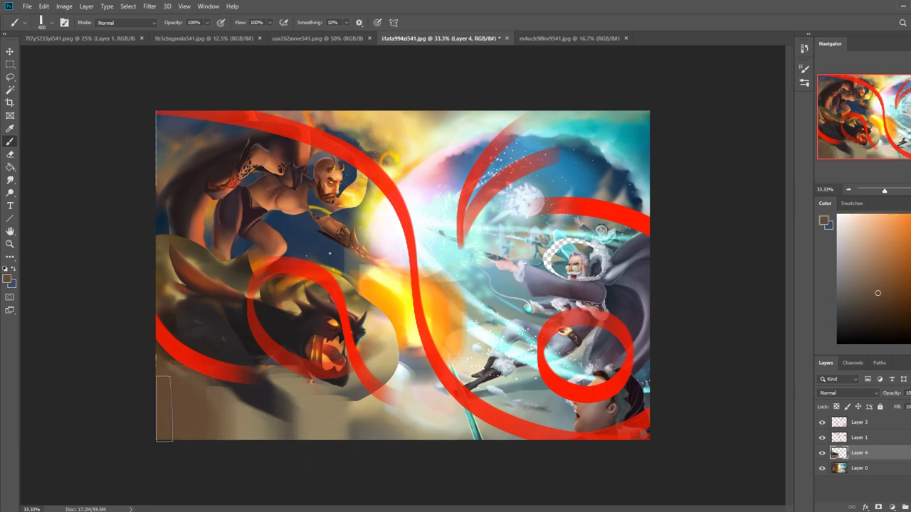
# - Hide the red guide layers, Layer 1 and Layer 3, and move the beast layer right toward the orange glow
pyautogui.click(822, 438)
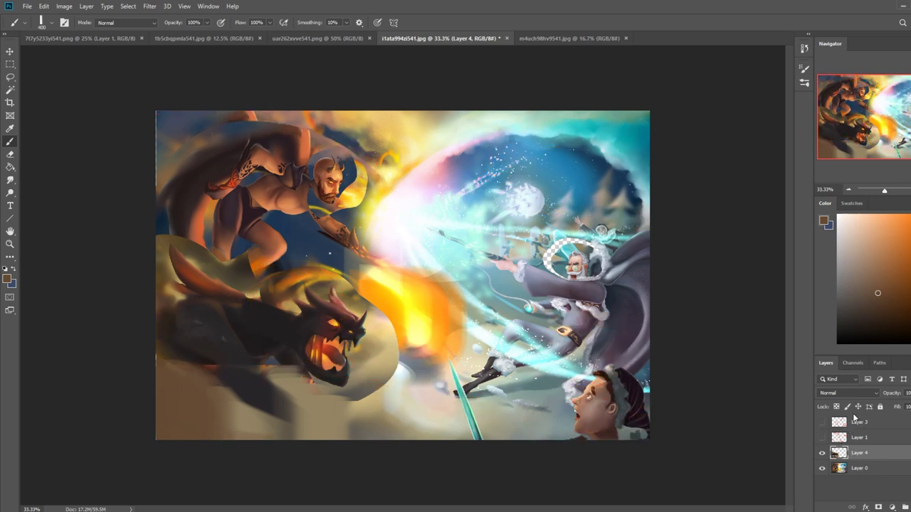
pyautogui.press('v')
pyautogui.moveTo(323, 355); pyautogui.dragTo(382, 337)
# - Erase the leftover patch edges around the beast on Layer 4 with a soft eraser and check it against Layer 3's red curves
pyautogui.press('e')
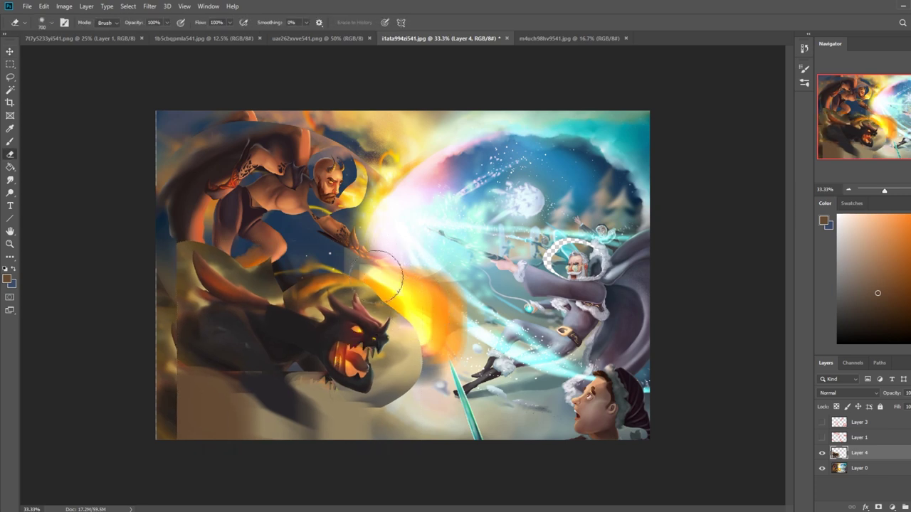
pyautogui.moveTo(377, 288)
pyautogui.mouseDown()
pyautogui.moveTo(381, 305)
pyautogui.moveTo(368, 303)
pyautogui.moveTo(406, 320)
pyautogui.moveTo(415, 343)
pyautogui.moveTo(393, 408)
pyautogui.moveTo(357, 431)
pyautogui.mouseUp()
pyautogui.press(']')
pyautogui.press(']')
pyautogui.press(']')
pyautogui.moveTo(288, 282)
pyautogui.mouseDown()
pyautogui.moveTo(163, 244)
pyautogui.moveTo(179, 434)
pyautogui.mouseUp()
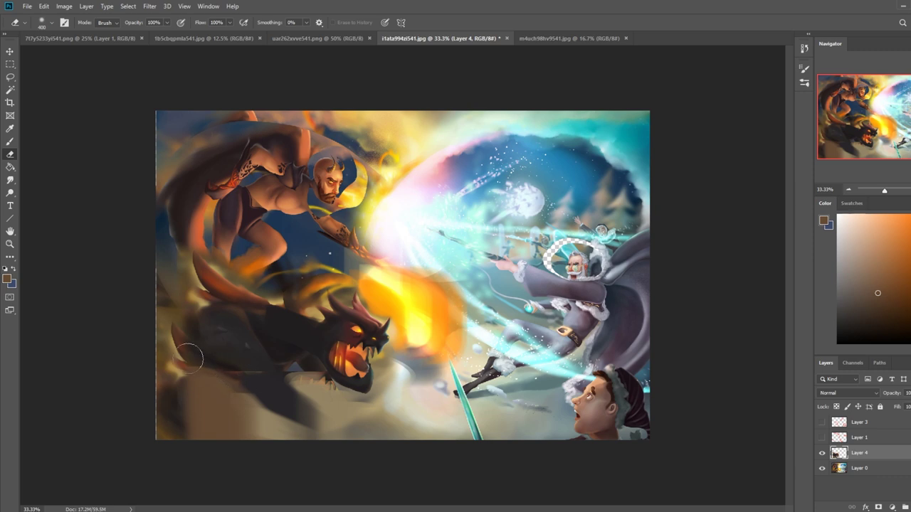
pyautogui.click(821, 423)
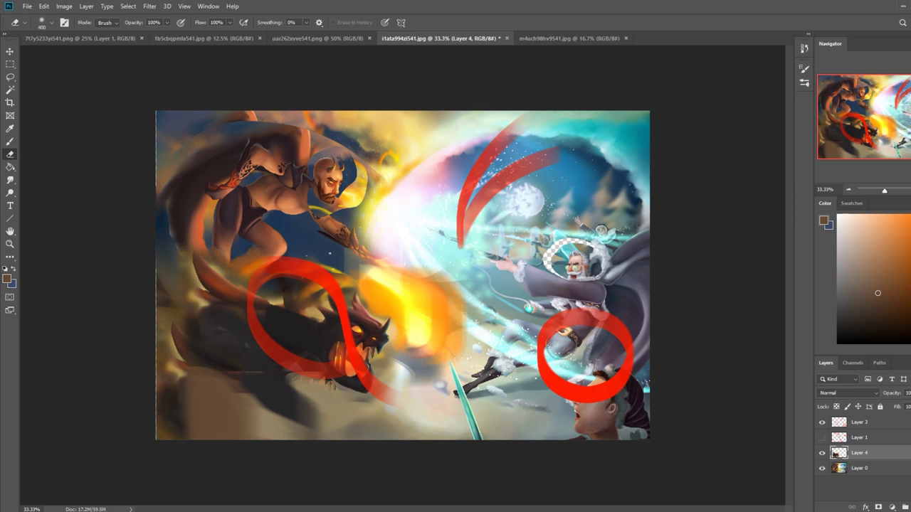
pyautogui.click(822, 422)
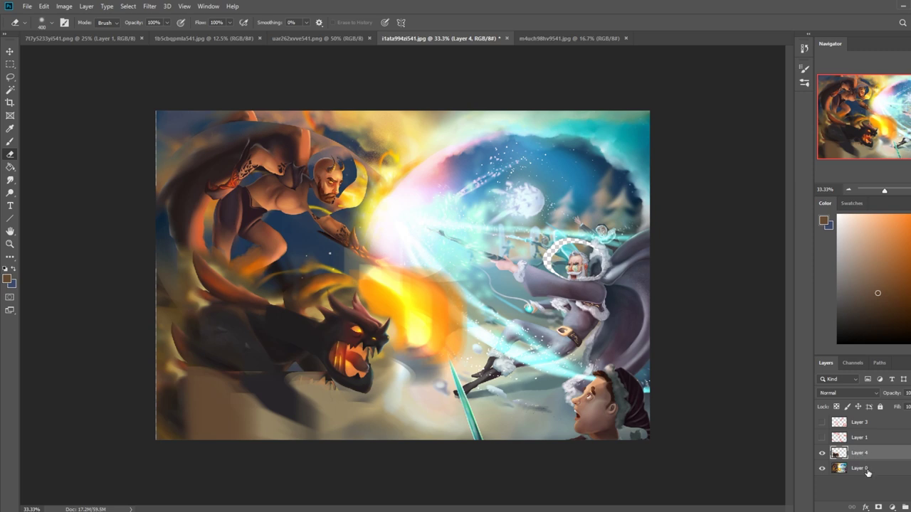
# - Paint over the large capped head below the ice wizard's cape with sampled grey-green and purple tones
pyautogui.press('b')
pyautogui.keyDown('alt'); pyautogui.click(574, 453); pyautogui.keyUp('alt')
pyautogui.moveTo(562, 456)
pyautogui.mouseDown()
pyautogui.moveTo(623, 410)
pyautogui.moveTo(569, 420)
pyautogui.moveTo(573, 427)
pyautogui.moveTo(604, 409)
pyautogui.moveTo(587, 414)
pyautogui.moveTo(601, 400)
pyautogui.mouseUp()
pyautogui.keyDown('alt'); pyautogui.click(623, 364); pyautogui.keyUp('alt')
pyautogui.keyDown('alt'); pyautogui.click(575, 414); pyautogui.keyUp('alt')
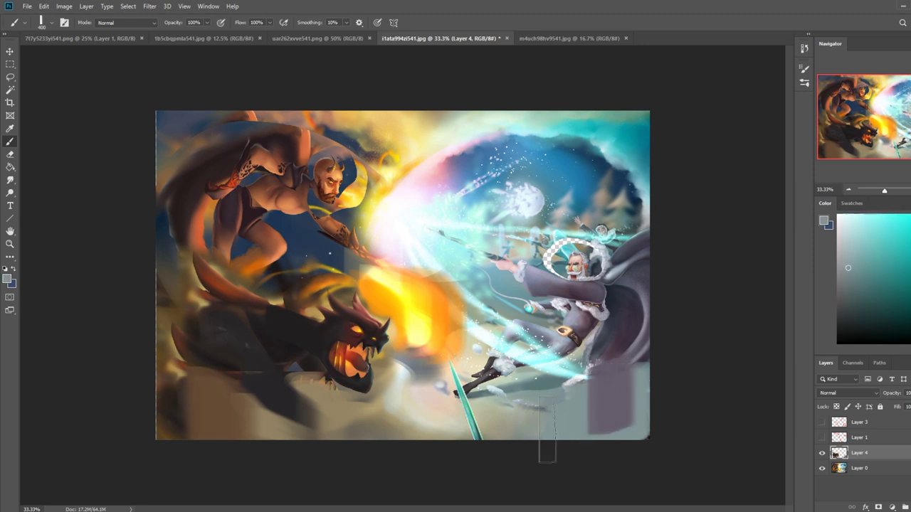
pyautogui.moveTo(547, 430); pyautogui.dragTo(686, 345)
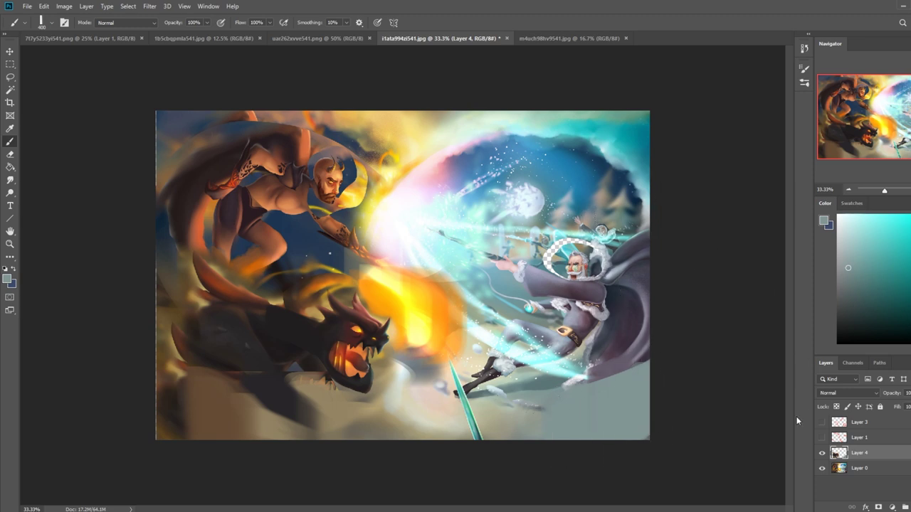
# - Toggle Layer 4 to compare the changes, and merge it down into Layer 0
pyautogui.click(822, 454)
pyautogui.click(822, 454)
pyautogui.rightClick(873, 459)
pyautogui.click(861, 335)
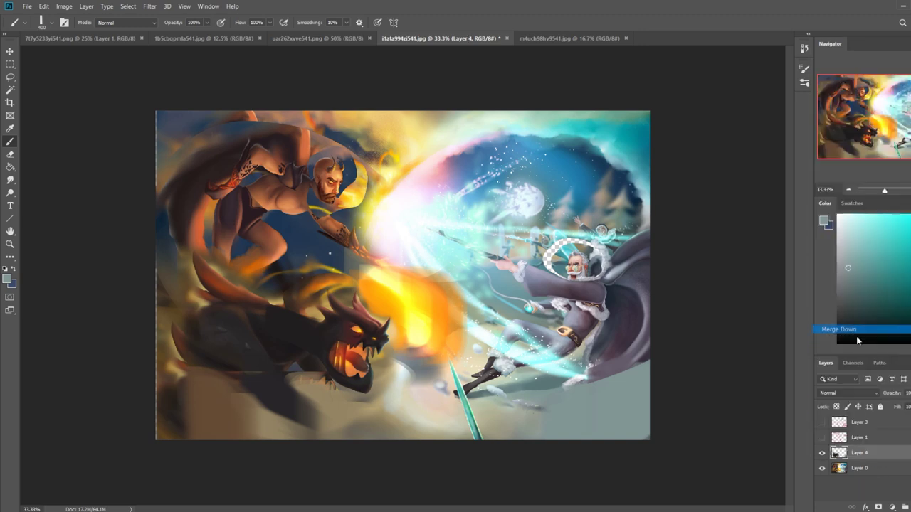
# - Sketch sweeping bright cyan curves on a new layer below the ice wizard's feet with a brush of size 50
pyautogui.click(906, 217)
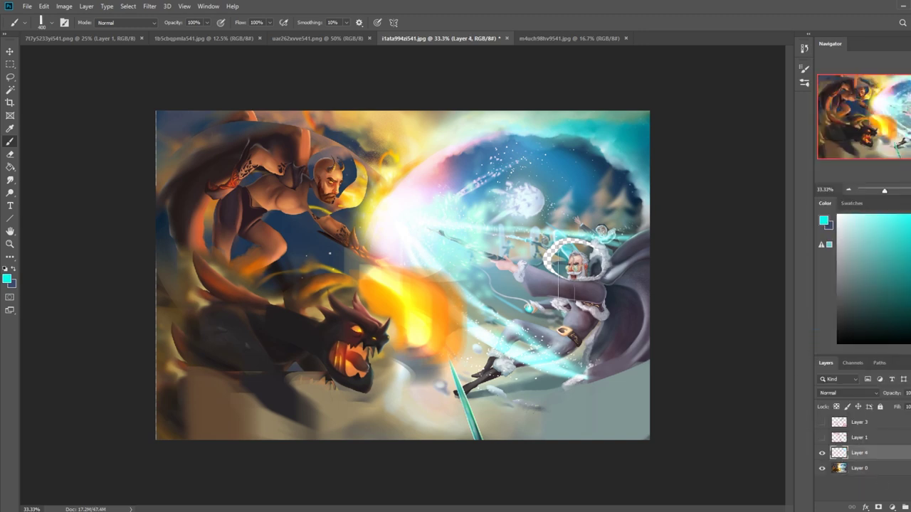
pyautogui.press('[')
pyautogui.press('[')
pyautogui.press('[')
pyautogui.press('[')
pyautogui.press('[')
pyautogui.press('[')
pyautogui.press('[')
pyautogui.press('[')
pyautogui.press('[')
pyautogui.moveTo(449, 374); pyautogui.dragTo(557, 415)
pyautogui.moveTo(450, 384)
pyautogui.mouseDown()
pyautogui.moveTo(491, 430)
pyautogui.moveTo(541, 429)
pyautogui.mouseUp()
pyautogui.moveTo(488, 405)
pyautogui.mouseDown()
pyautogui.moveTo(552, 402)
pyautogui.moveTo(518, 412)
pyautogui.moveTo(663, 433)
pyautogui.mouseUp()
pyautogui.moveTo(442, 422); pyautogui.dragTo(537, 479)
pyautogui.hotkey('ctrl', 'z')
pyautogui.moveTo(422, 420); pyautogui.dragTo(539, 460)
pyautogui.moveTo(528, 377); pyautogui.dragTo(649, 429)
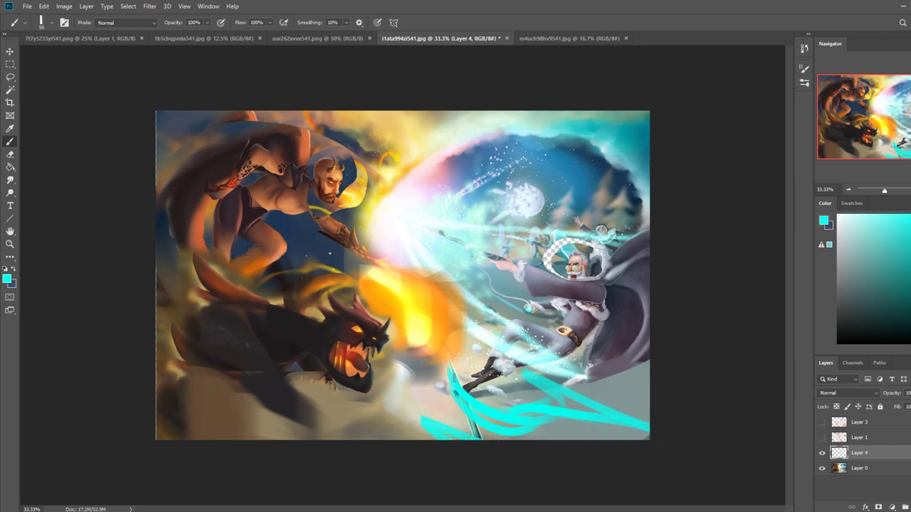
# - Extend the cyan sketch with looping strokes that form a head facing the black beast
pyautogui.moveTo(417, 363); pyautogui.dragTo(461, 409)
pyautogui.hotkey('ctrl', 'z')
pyautogui.moveTo(449, 371)
pyautogui.mouseDown()
pyautogui.moveTo(449, 408)
pyautogui.moveTo(407, 391)
pyautogui.moveTo(453, 401)
pyautogui.mouseUp()
pyautogui.moveTo(400, 365); pyautogui.dragTo(466, 391)
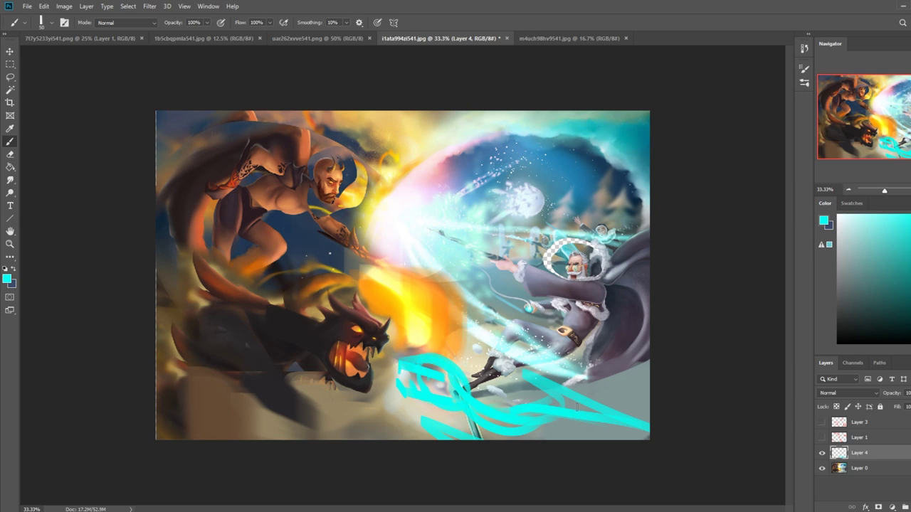
pyautogui.hotkey('ctrl', 'space')
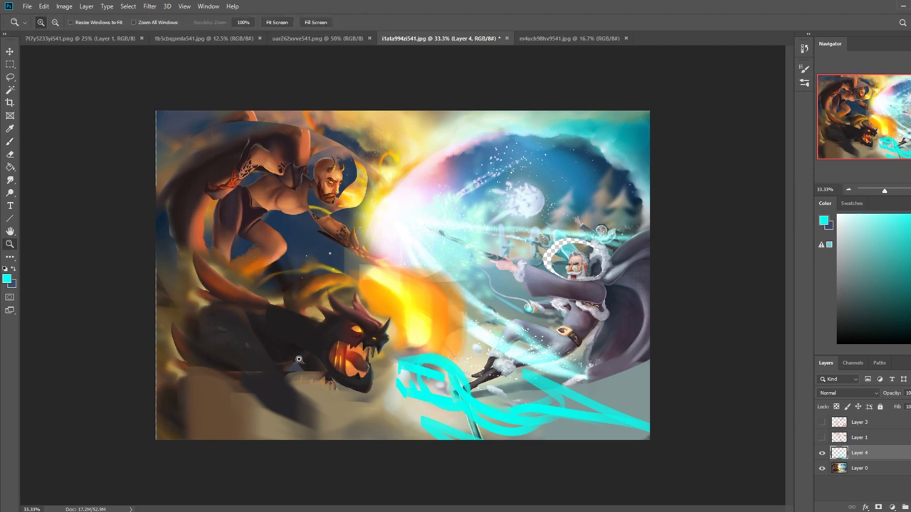
pyautogui.hotkey('ctrl', '+')
pyautogui.hotkey('ctrl', '-')
pyautogui.hotkey('ctrl', '-')
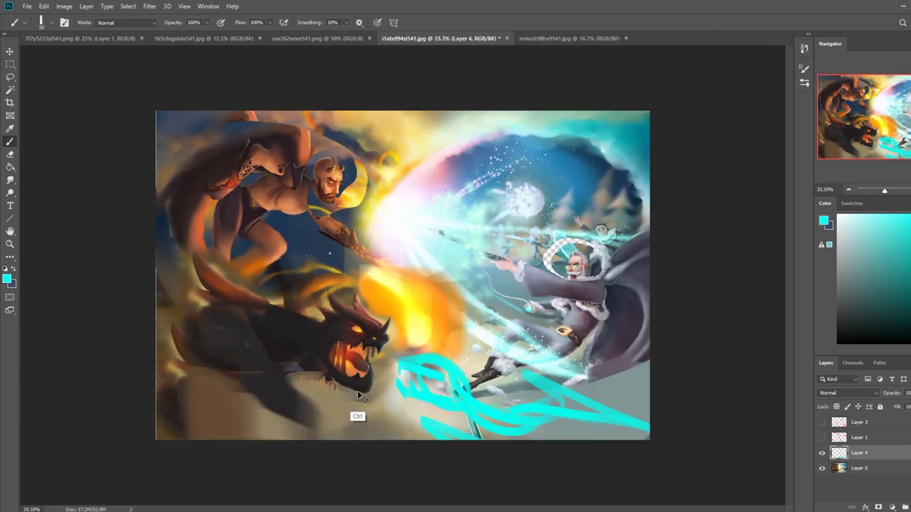
pyautogui.press('v')
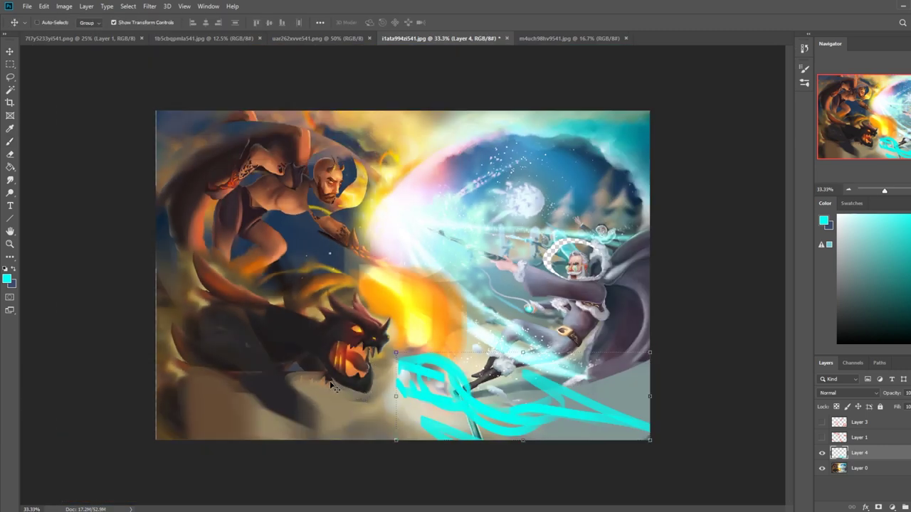
pyautogui.press('b')
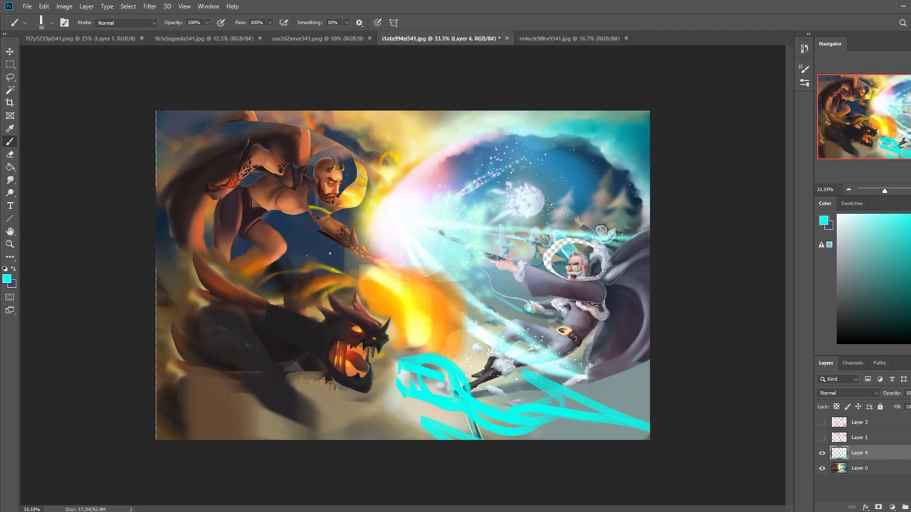
# - Paint over the fire man's face and beard with sampled skin, dark blue and orange tones
pyautogui.keyDown('alt'); pyautogui.click(306, 222); pyautogui.keyUp('alt')
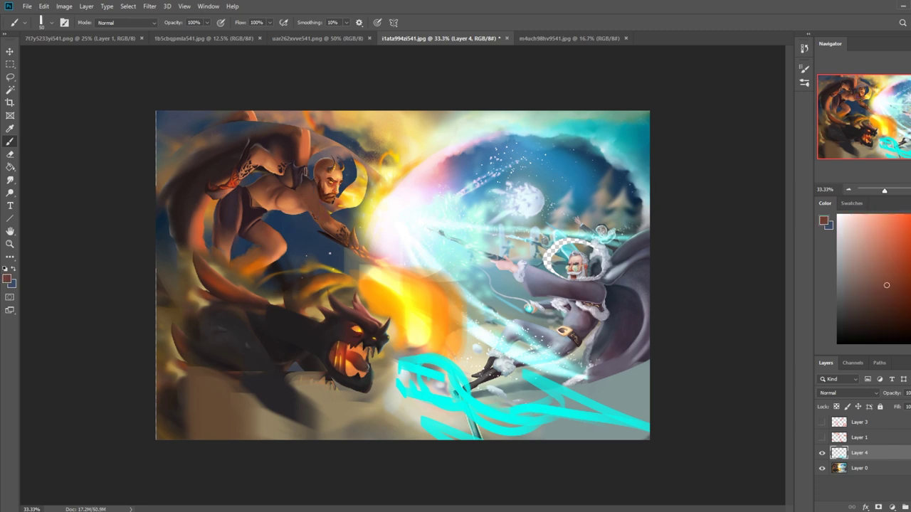
pyautogui.keyDown('alt'); pyautogui.click(322, 207); pyautogui.keyUp('alt')
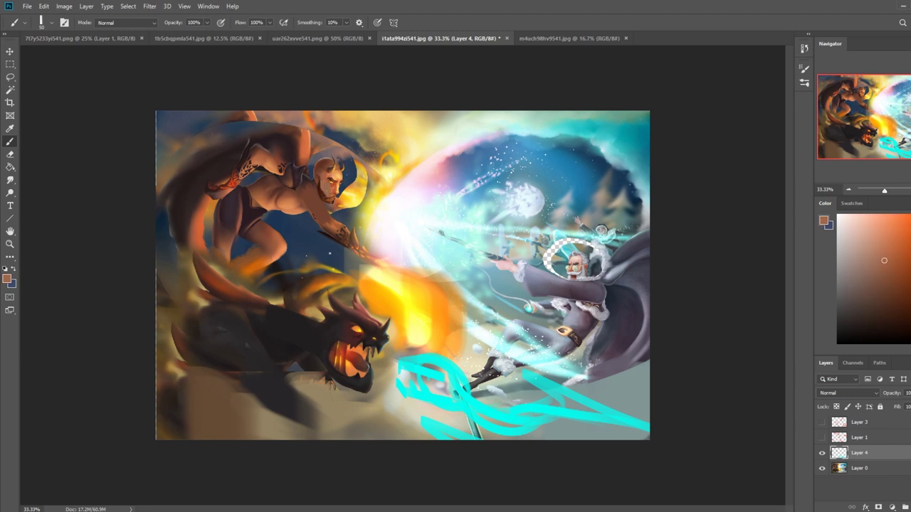
pyautogui.keyDown('alt'); pyautogui.click(343, 205); pyautogui.keyUp('alt')
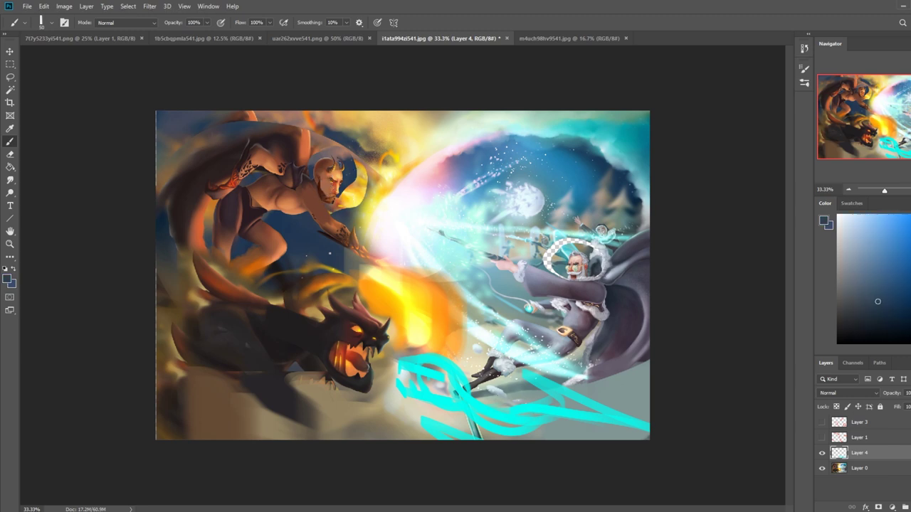
pyautogui.keyDown('alt'); pyautogui.click(332, 182); pyautogui.keyUp('alt')
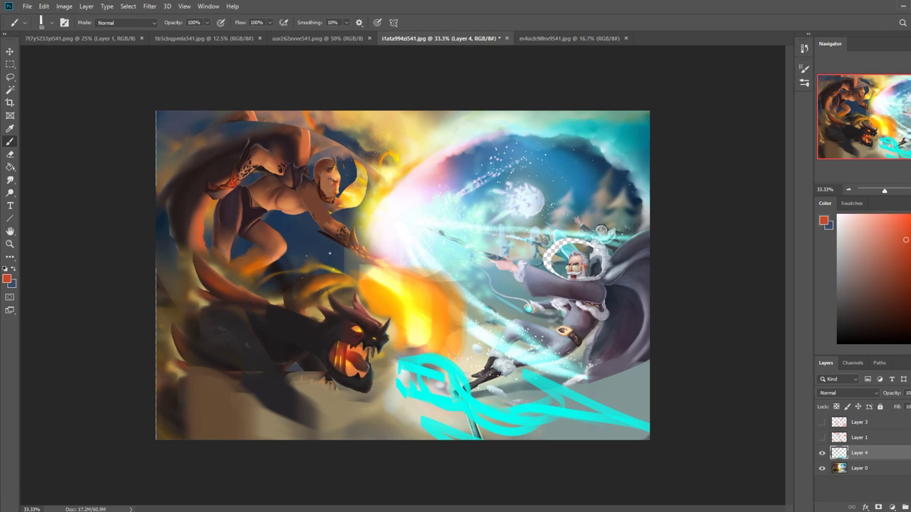
pyautogui.keyDown('alt'); pyautogui.click(331, 173); pyautogui.keyUp('alt')
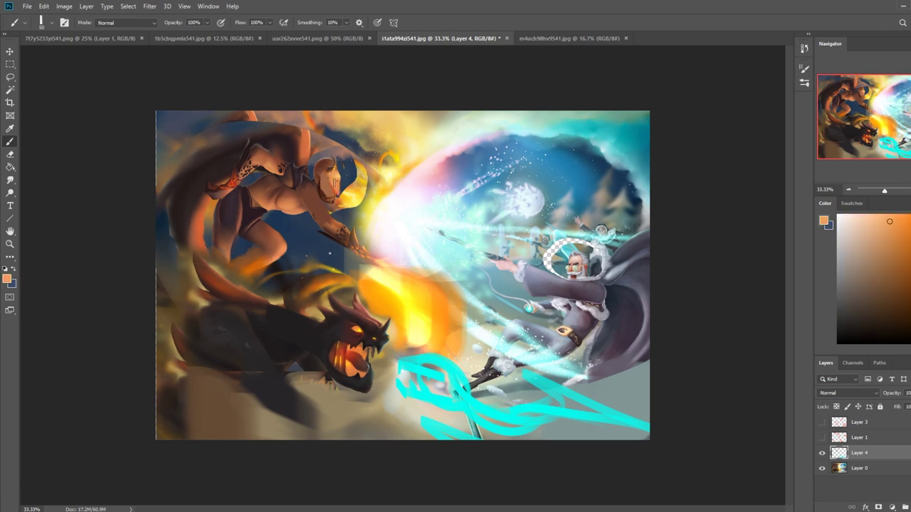
# - Reshape the fire man's face profile with a smaller brush, using sampled dark blue, light orange and skin tones
pyautogui.keyDown('alt'); pyautogui.click(345, 208); pyautogui.keyUp('alt')
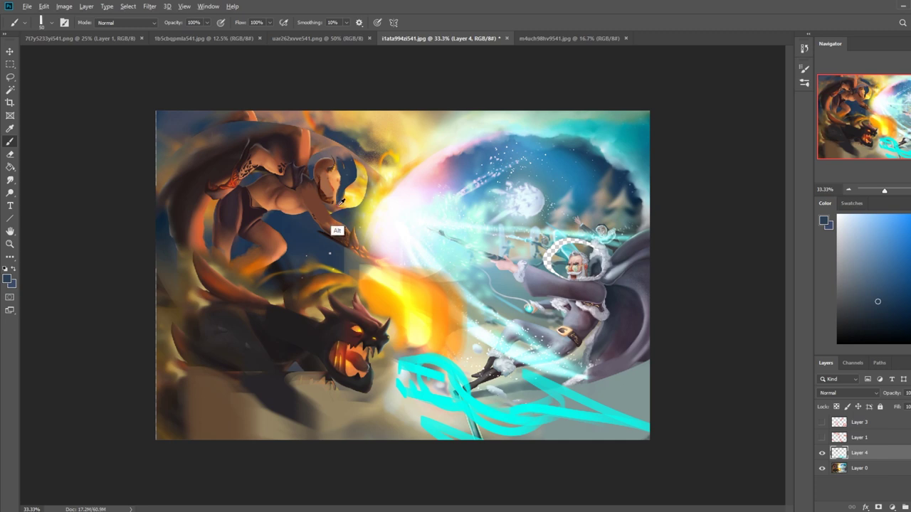
pyautogui.moveTo(348, 163); pyautogui.dragTo(330, 163)
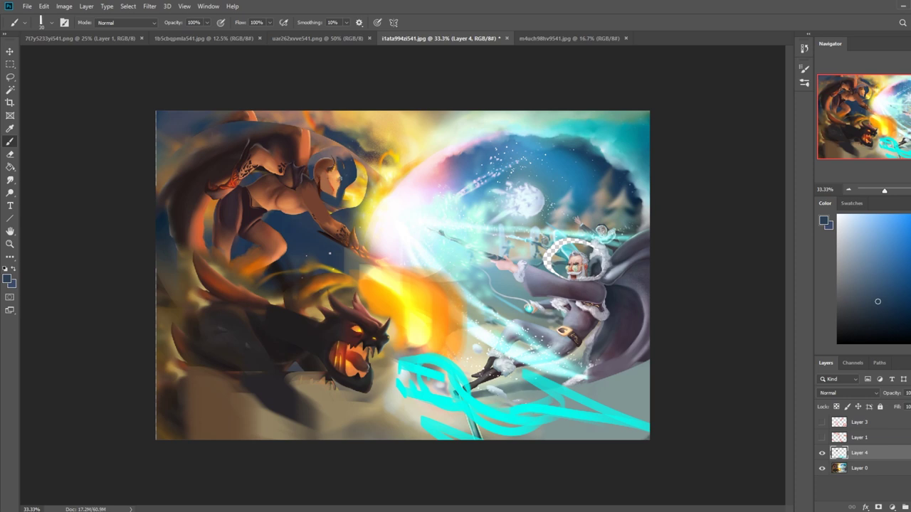
pyautogui.keyDown('alt'); pyautogui.click(340, 176); pyautogui.keyUp('alt')
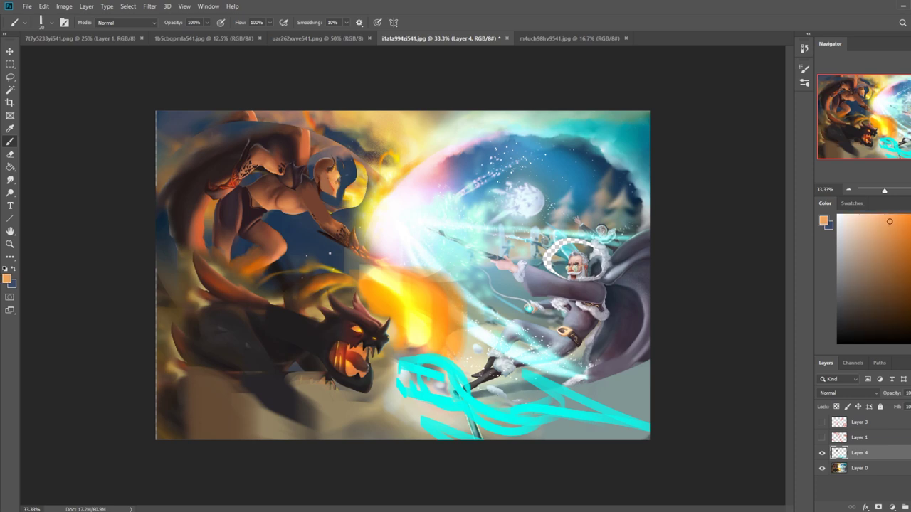
pyautogui.keyDown('alt'); pyautogui.click(333, 186); pyautogui.keyUp('alt')
pyautogui.keyDown('alt'); pyautogui.click(341, 217); pyautogui.keyUp('alt')
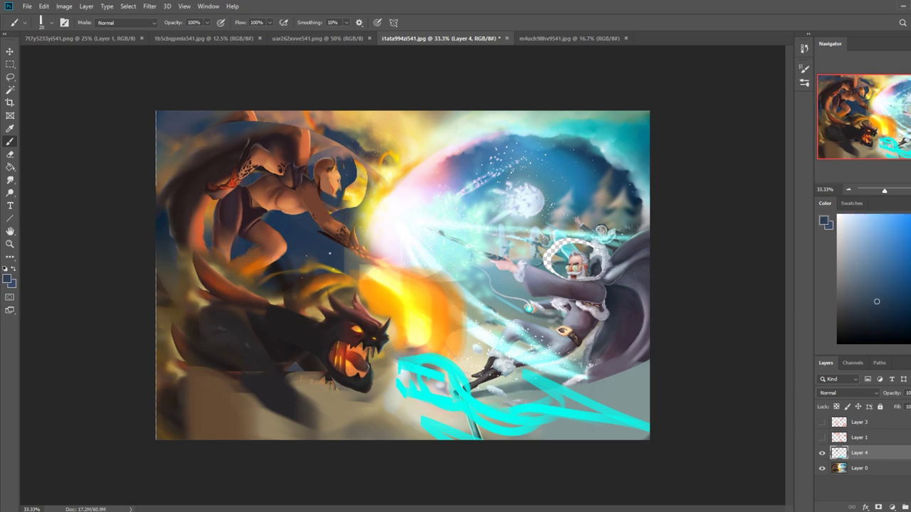
pyautogui.keyDown('alt'); pyautogui.click(330, 216); pyautogui.keyUp('alt')
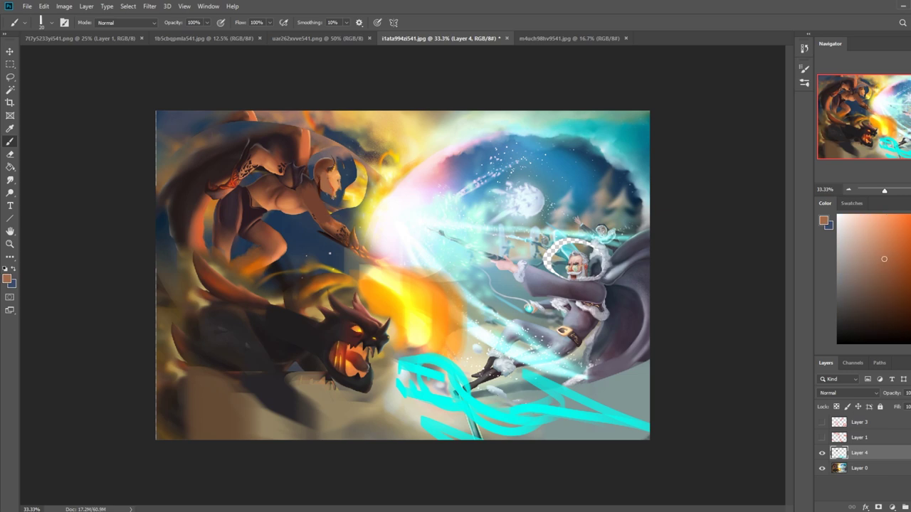
# - Refine the fire man's facial features and jaw edge with sampled dark blue, reddish brown and orange tones
pyautogui.keyDown('alt'); pyautogui.click(329, 253); pyautogui.keyUp('alt')
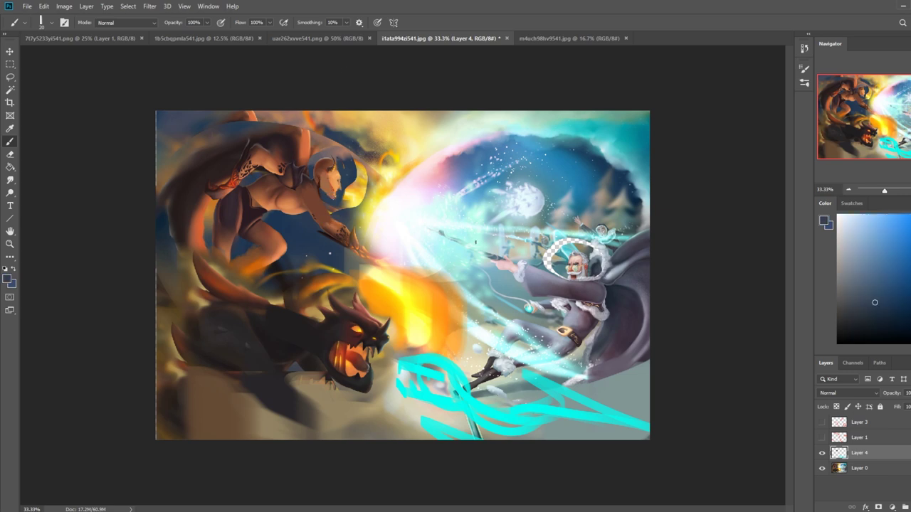
pyautogui.keyDown('alt'); pyautogui.click(330, 194); pyautogui.keyUp('alt')
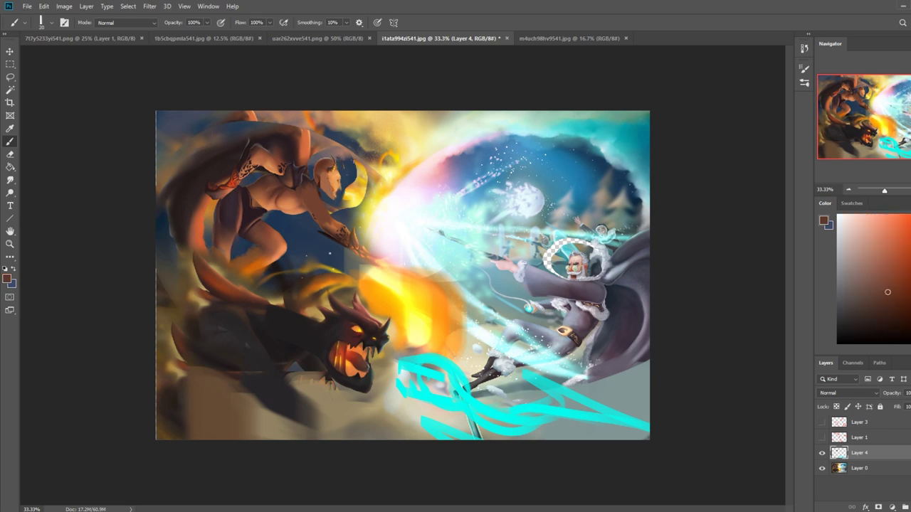
pyautogui.keyDown('alt'); pyautogui.click(339, 197); pyautogui.keyUp('alt')
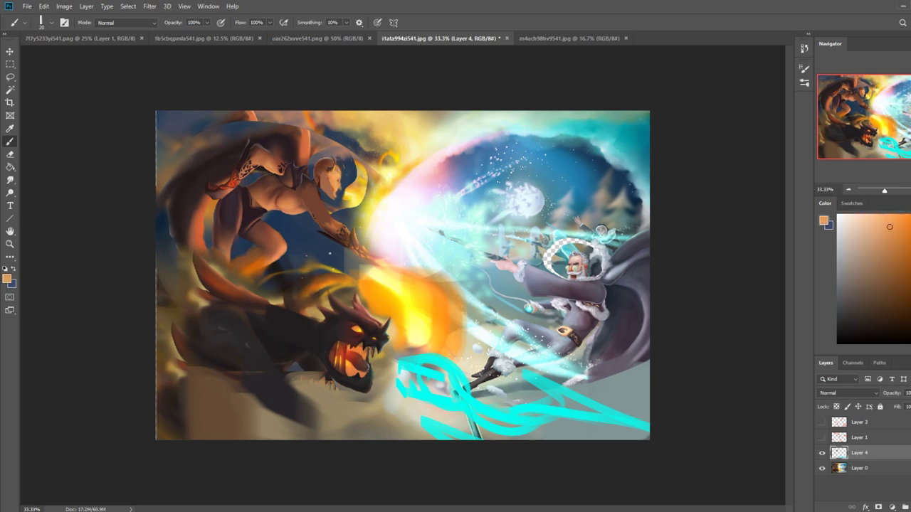
pyautogui.press('x')
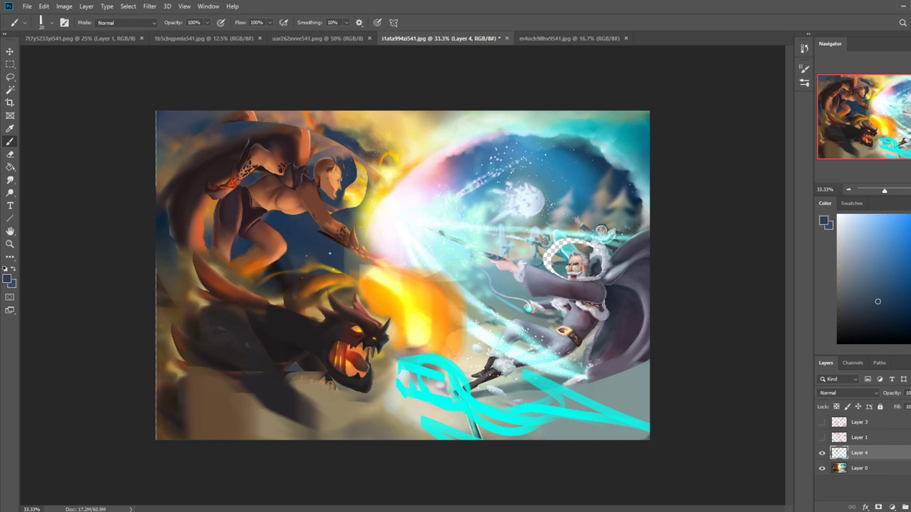
pyautogui.keyDown('alt'); pyautogui.click(339, 200); pyautogui.keyUp('alt')
pyautogui.press('x')
# - Outline the ice wizard with a lasso selection and show the red guide sketches on Layer 3 and Layer 1
pyautogui.hotkey('ctrl', '-')
pyautogui.hotkey('ctrl', '-')
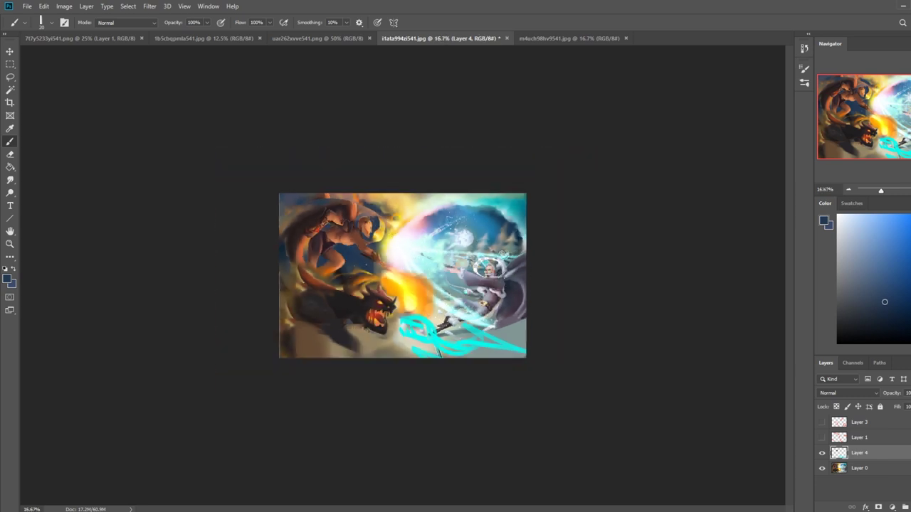
pyautogui.press('l')
pyautogui.moveTo(528, 249)
pyautogui.mouseDown()
pyautogui.moveTo(435, 243)
pyautogui.moveTo(427, 262)
pyautogui.moveTo(442, 319)
pyautogui.moveTo(457, 332)
pyautogui.moveTo(562, 324)
pyautogui.mouseUp()
pyautogui.click(822, 422)
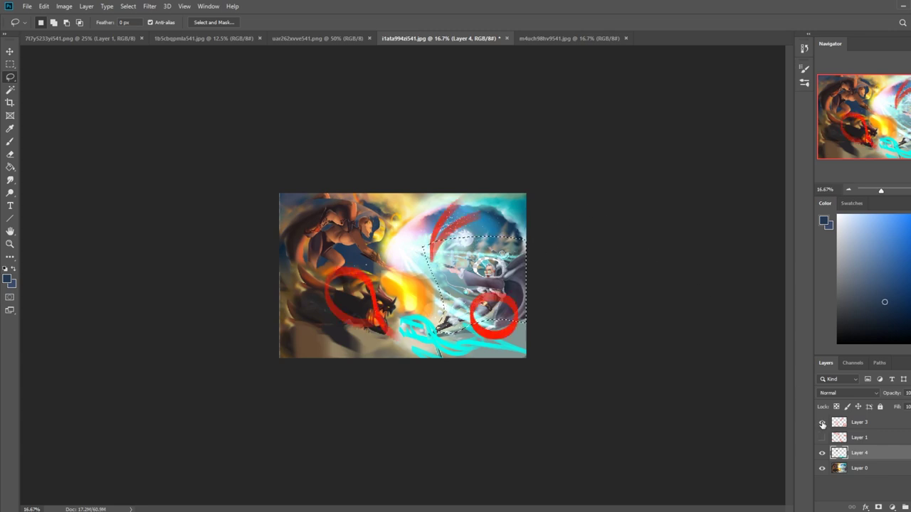
pyautogui.click(823, 437)
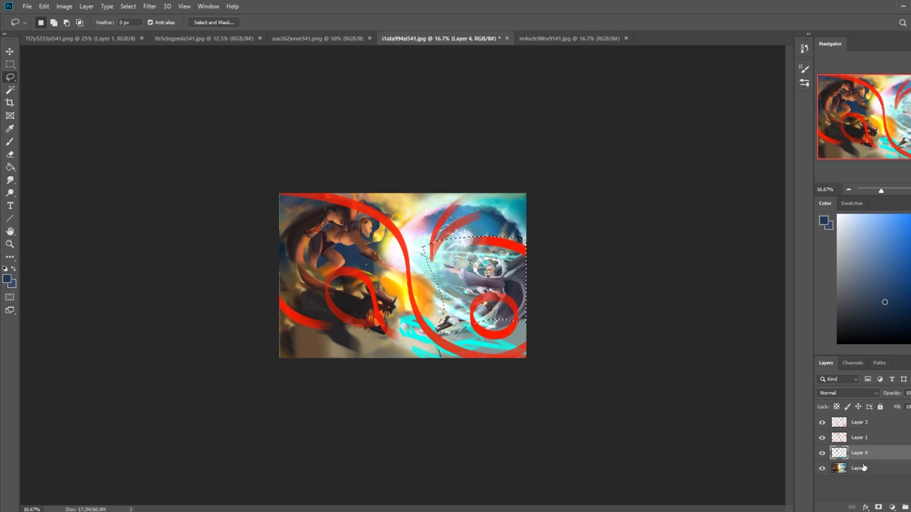
# - Merge the cyan sketch layer down into Layer 0 and copy the selected ice wizard onto a new layer
pyautogui.rightClick(899, 458)
pyautogui.click(865, 330)
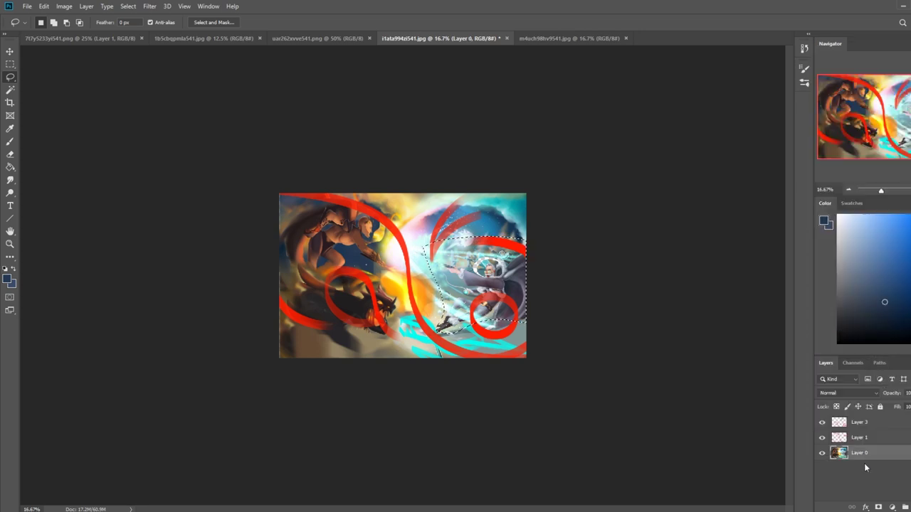
pyautogui.hotkey('ctrl', 'j')
# - Enlarge the copied ice wizard to 112.56% and shift it down and toward the centre of the composition
pyautogui.press('v')
pyautogui.moveTo(424, 332); pyautogui.dragTo(409, 344)
pyautogui.moveTo(484, 301); pyautogui.dragTo(483, 282)
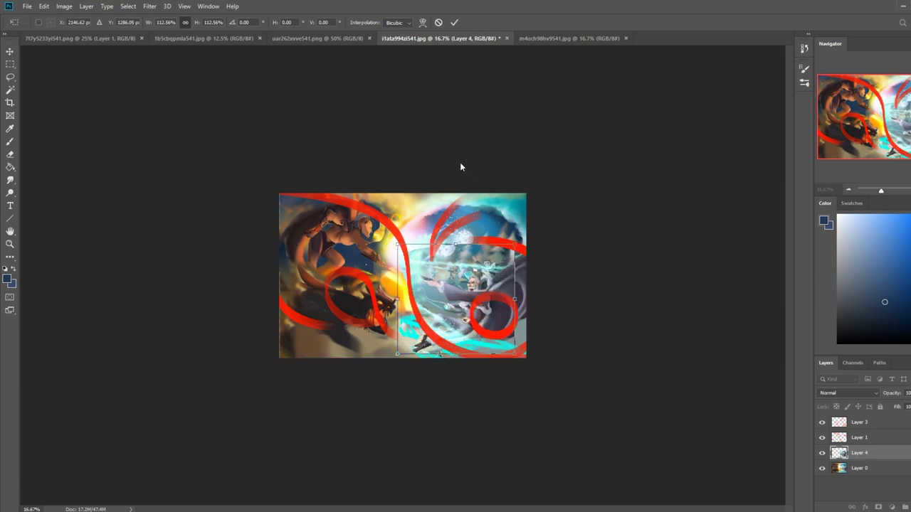
pyautogui.click(453, 21)
# - Erase the hard edges of the enlarged wizard, merge it down into Layer 0 and hide both red guide layers
pyautogui.press('e')
pyautogui.moveTo(424, 337); pyautogui.dragTo(434, 329)
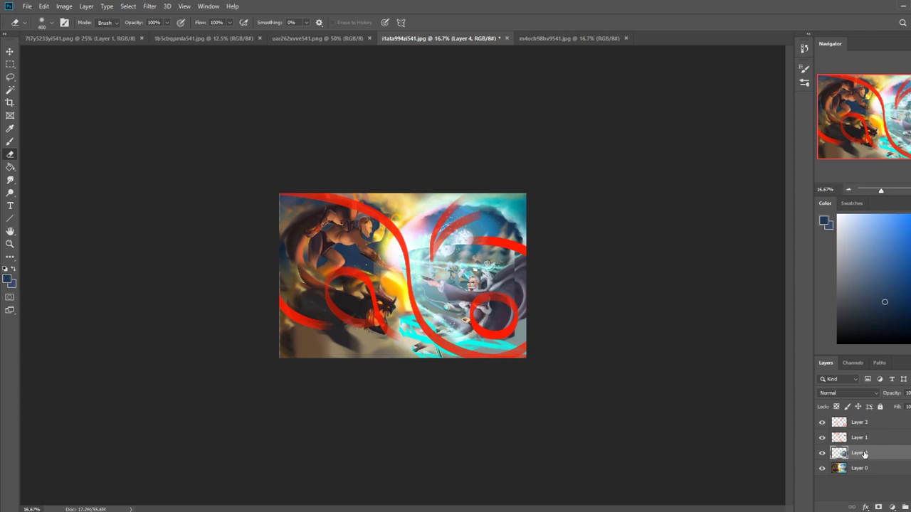
pyautogui.press('b')
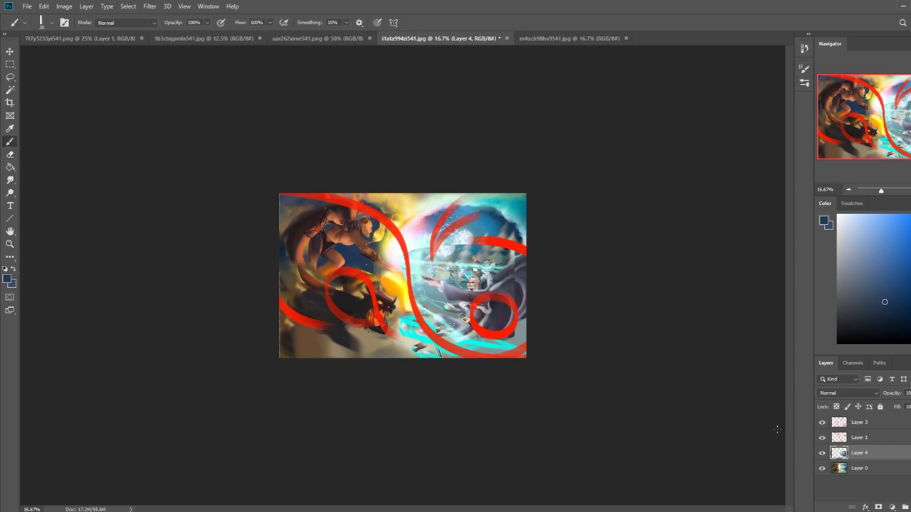
pyautogui.rightClick(865, 458)
pyautogui.click(857, 326)
pyautogui.moveTo(823, 423); pyautogui.dragTo(822, 438)
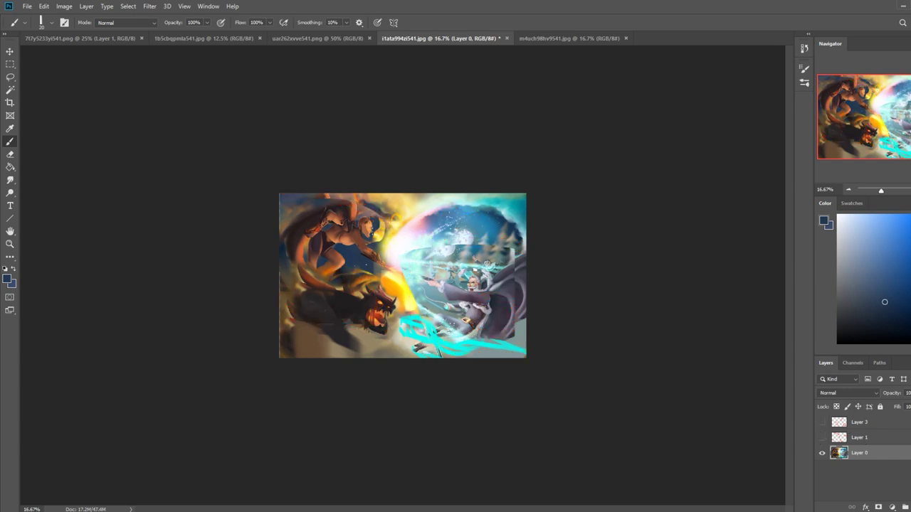
# - Lasso the lower part of the picture, covering the black beast, the ground and the cyan creature sketch
pyautogui.press('l')
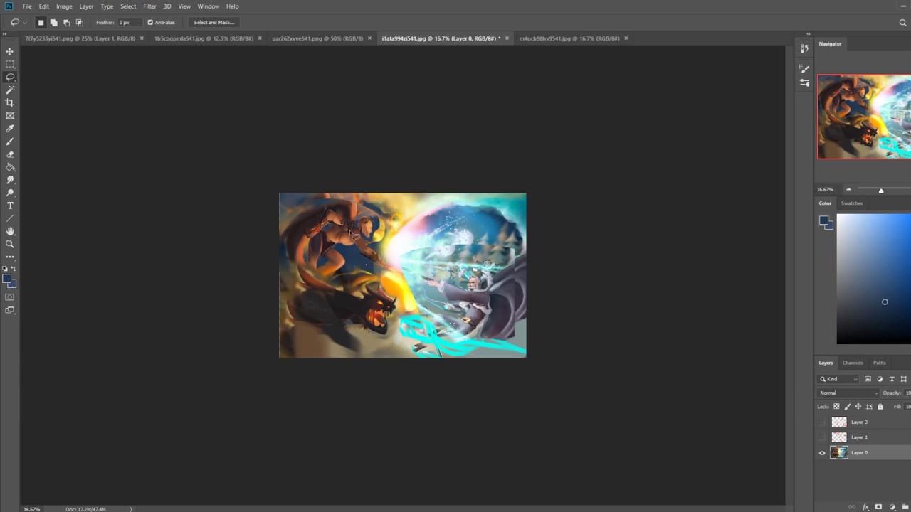
pyautogui.moveTo(404, 221)
pyautogui.mouseDown()
pyautogui.moveTo(387, 245)
pyautogui.moveTo(409, 275)
pyautogui.moveTo(379, 284)
pyautogui.mouseUp()
pyautogui.moveTo(395, 338)
pyautogui.mouseDown()
pyautogui.moveTo(252, 350)
pyautogui.moveTo(229, 183)
pyautogui.mouseUp()
pyautogui.moveTo(386, 287)
pyautogui.keyDown('alt'); pyautogui.mouseDown()
pyautogui.moveTo(285, 284)
pyautogui.moveTo(295, 136)
pyautogui.moveTo(359, 163)
pyautogui.moveTo(390, 276)
pyautogui.moveTo(425, 240)
pyautogui.moveTo(374, 196)
pyautogui.mouseUp(); pyautogui.keyUp('alt')
pyautogui.moveTo(398, 311)
pyautogui.keyDown('alt'); pyautogui.mouseDown()
pyautogui.moveTo(455, 333)
pyautogui.moveTo(578, 355)
pyautogui.moveTo(346, 407)
pyautogui.mouseUp(); pyautogui.keyUp('alt')
pyautogui.moveTo(409, 304)
pyautogui.keyDown('shift'); pyautogui.mouseDown()
pyautogui.moveTo(583, 377)
pyautogui.moveTo(205, 404)
pyautogui.mouseUp(); pyautogui.keyUp('shift')
pyautogui.moveTo(423, 311)
pyautogui.keyDown('alt'); pyautogui.mouseDown()
pyautogui.moveTo(442, 334)
pyautogui.moveTo(496, 343)
pyautogui.mouseUp(); pyautogui.keyUp('alt')
pyautogui.press('Delete')
pyautogui.hotkey('ctrl', 'v')
pyautogui.hotkey('ctrl', 'z')
pyautogui.hotkey('ctrl', 'shift', 'v')
pyautogui.hotkey('ctrl', 'v')
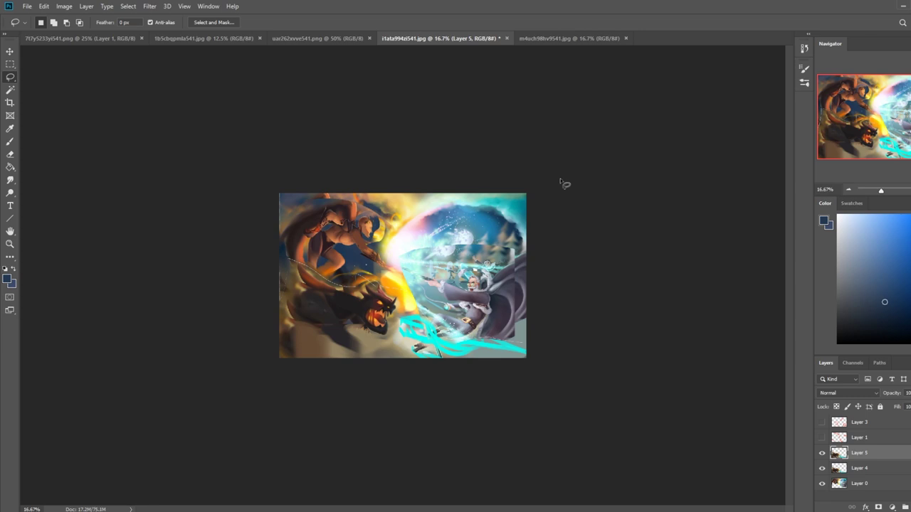
pyautogui.hotkey('ctrl', 'z')
pyautogui.hotkey('ctrl', 'z')
pyautogui.hotkey('ctrl', 'z')
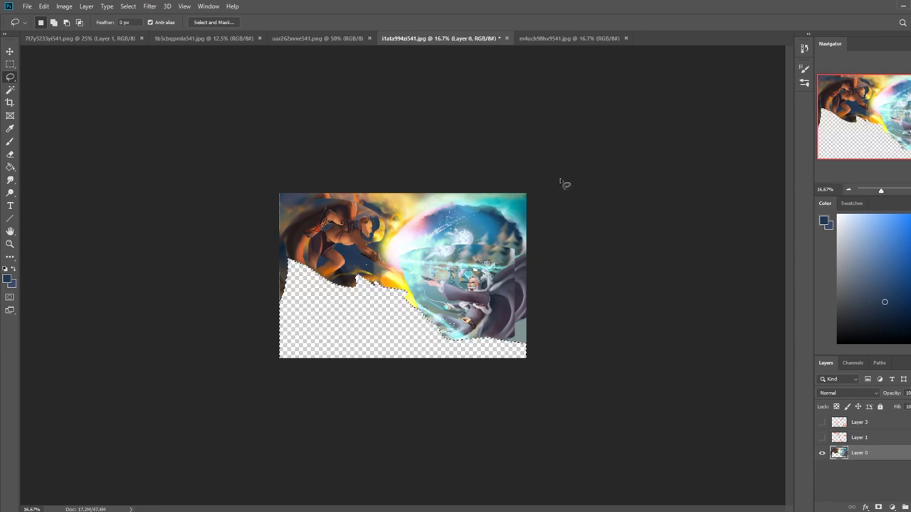
# - Put the selected lower area on its own layer and cut the ice wizard's side of Layer 0 onto another layer
pyautogui.hotkey('ctrl', 'j')
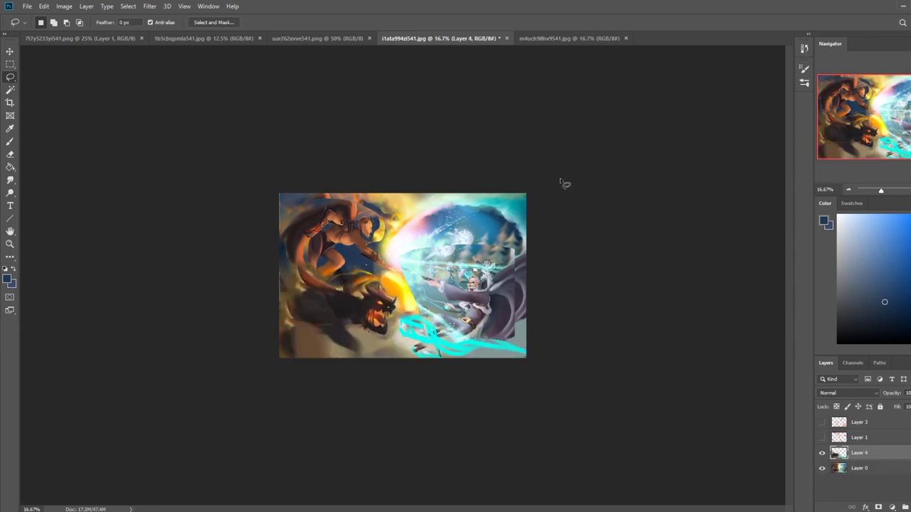
pyautogui.click(869, 466)
pyautogui.press('v')
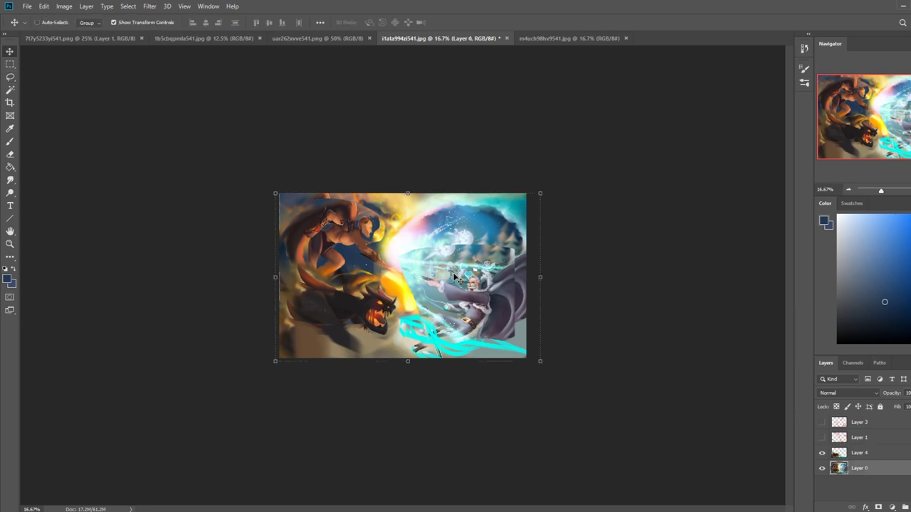
pyautogui.press('l')
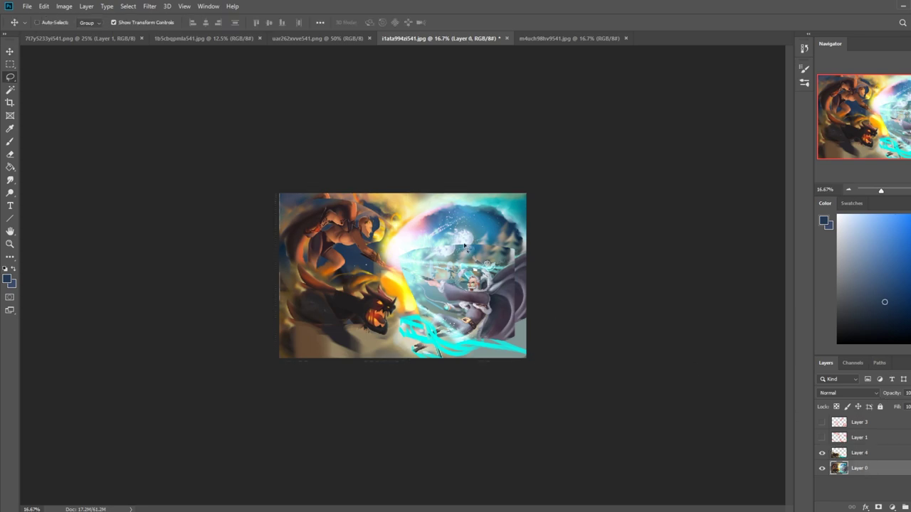
pyautogui.moveTo(545, 203)
pyautogui.mouseDown()
pyautogui.moveTo(406, 253)
pyautogui.moveTo(418, 332)
pyautogui.moveTo(606, 162)
pyautogui.moveTo(657, 104)
pyautogui.mouseUp()
pyautogui.hotkey('ctrl', 'shift', 'j')
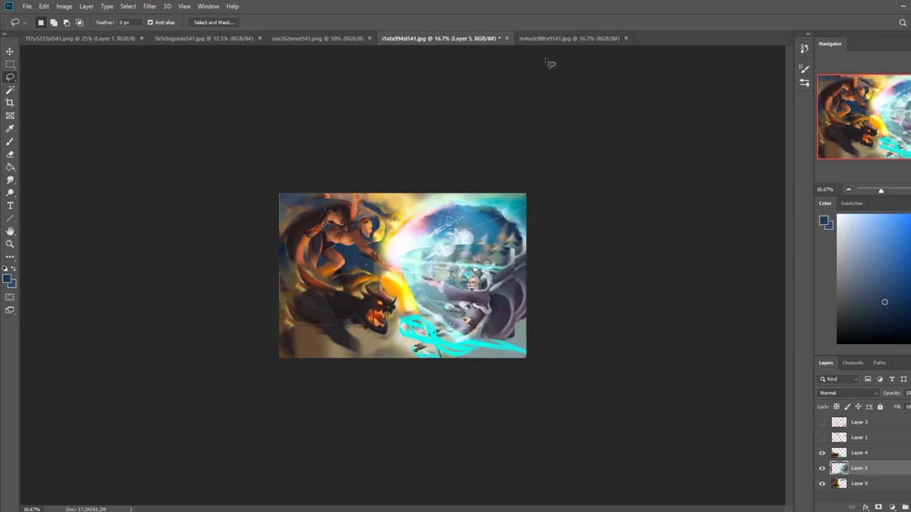
# - Move the ice wizard's side closer to the fire man and erase its hard edge where the two halves meet
pyautogui.press('v')
pyautogui.moveTo(505, 256); pyautogui.dragTo(475, 249)
pyautogui.press('e')
pyautogui.moveTo(385, 251); pyautogui.dragTo(386, 277)
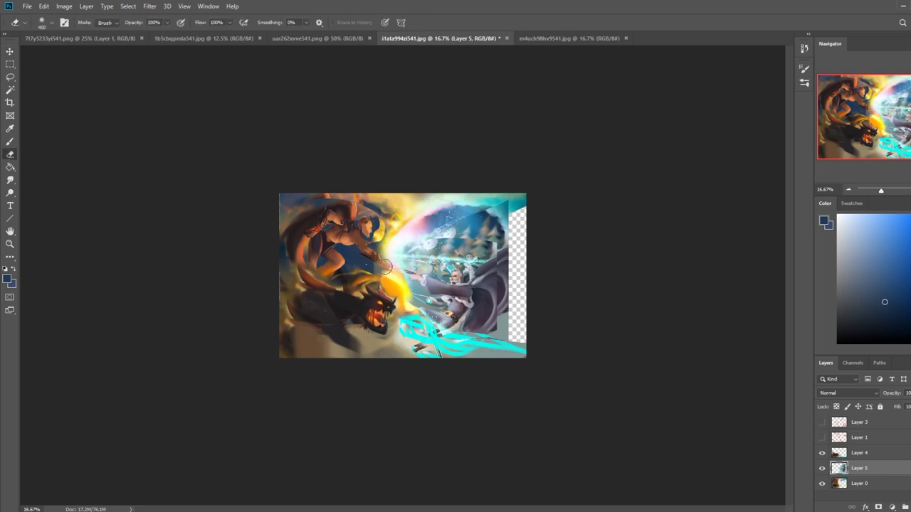
# - Merge Layer 5 down into Layer 0 and shift the combined artwork slightly right and down behind the beast
pyautogui.press('v')
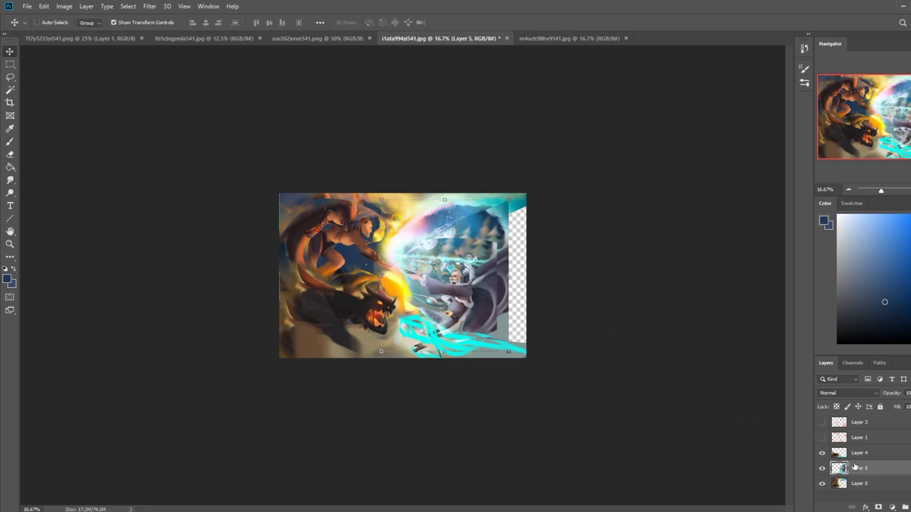
pyautogui.rightClick(875, 470)
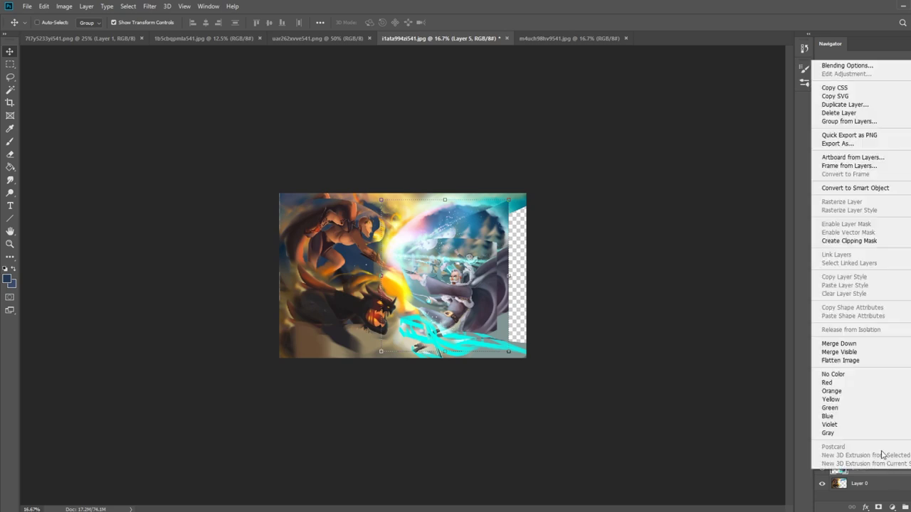
pyautogui.click(875, 344)
pyautogui.moveTo(478, 276); pyautogui.dragTo(502, 277)
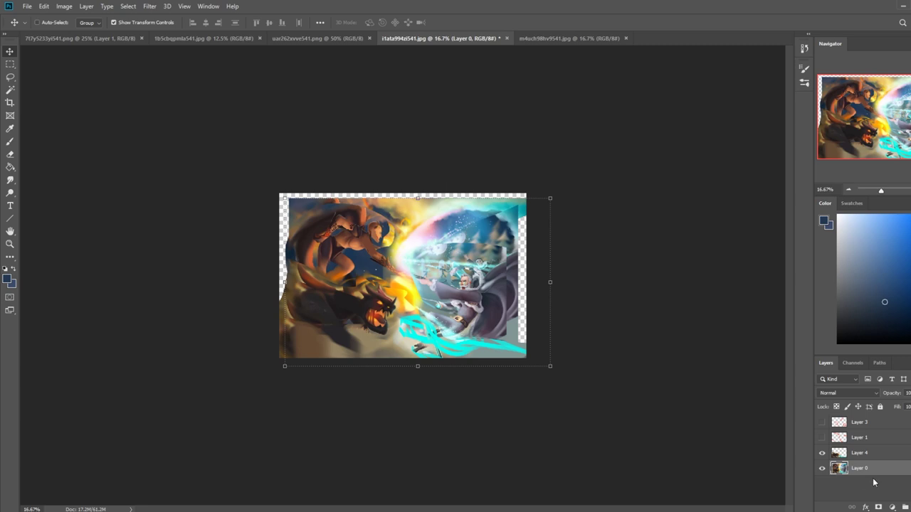
# - Add a new layer beneath Layer 0 and fill it with a tan colour sampled from the clouds
pyautogui.hotkey('ctrl', 'shift', 'alt', 'n')
pyautogui.moveTo(879, 470); pyautogui.dragTo(878, 490)
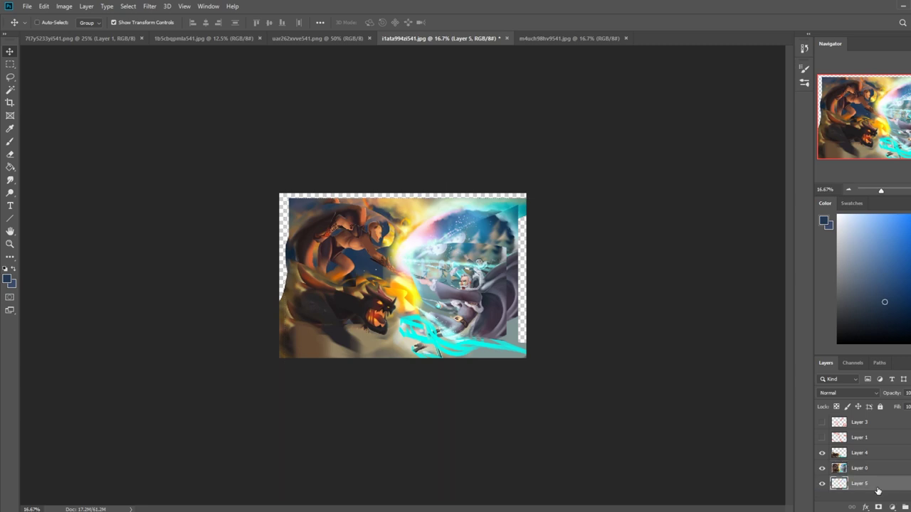
pyautogui.press('m')
pyautogui.rightClick(391, 294)
pyautogui.click(497, 267)
pyautogui.press('g')
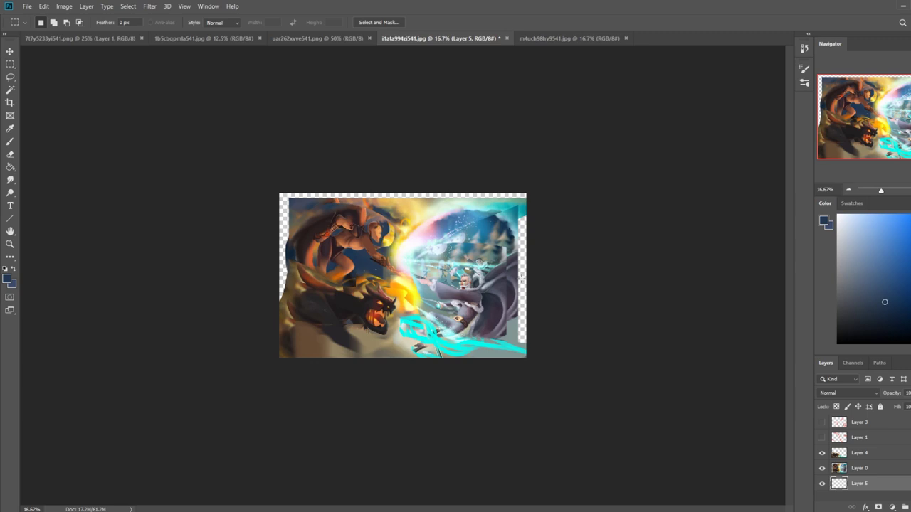
pyautogui.keyDown('alt'); pyautogui.click(421, 229); pyautogui.keyUp('alt')
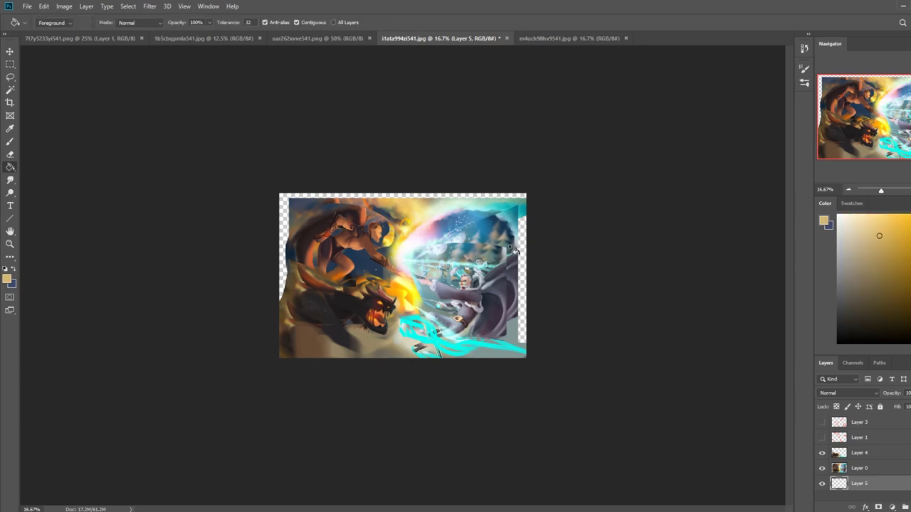
pyautogui.click(515, 270)
# - Sample a pale cream brush colour from the glow between the two fighters
pyautogui.press('b')
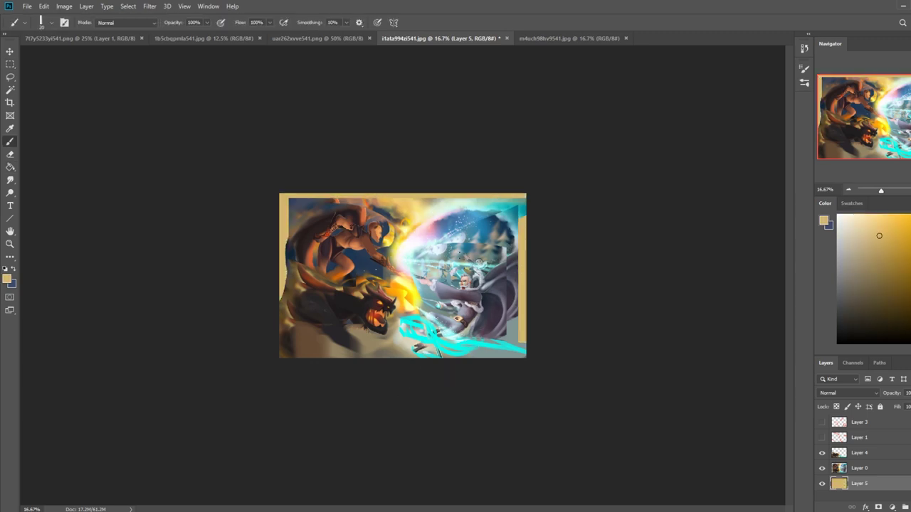
pyautogui.keyDown('alt'); pyautogui.click(437, 248); pyautogui.keyUp('alt')
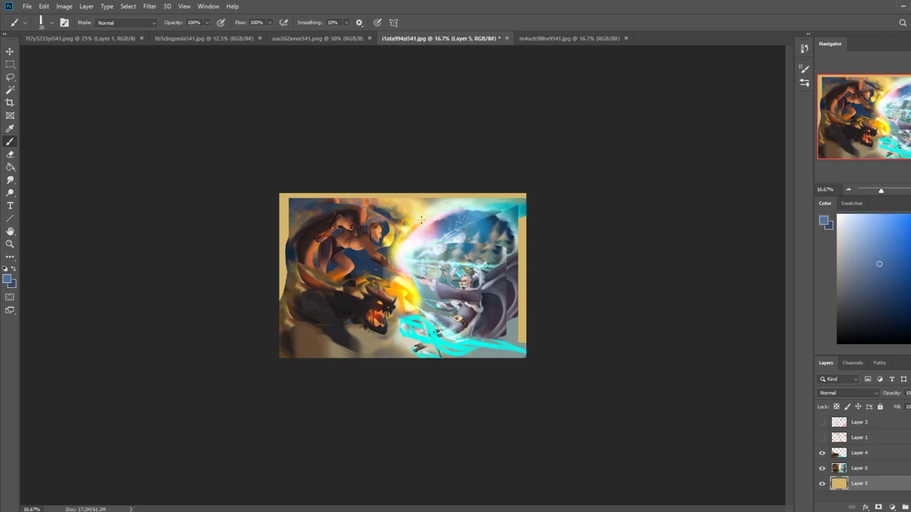
pyautogui.press('m')
pyautogui.rightClick(446, 253)
pyautogui.click(626, 219)
pyautogui.press('b')
pyautogui.keyDown('alt'); pyautogui.click(427, 247); pyautogui.keyUp('alt')
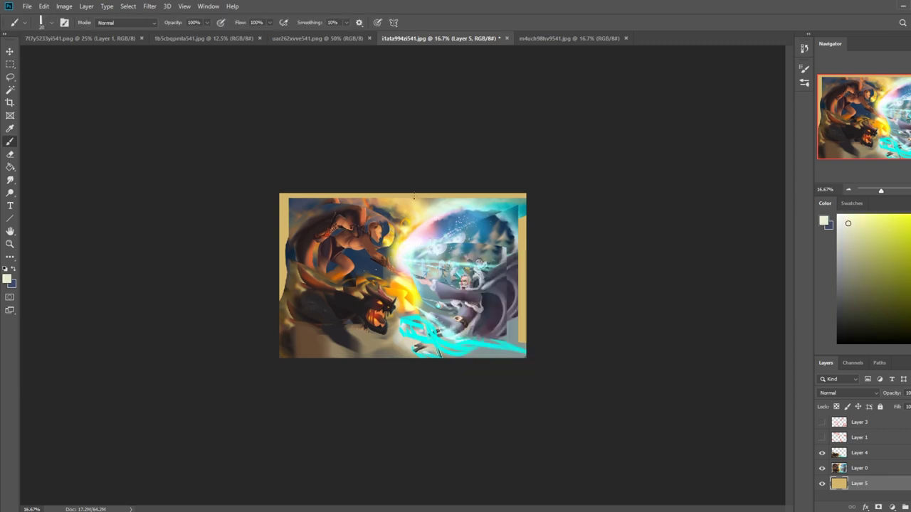
# - Add a new layer above Layer 4 and clear the rectangular selection made over the ice wizard's sky
pyautogui.press('m')
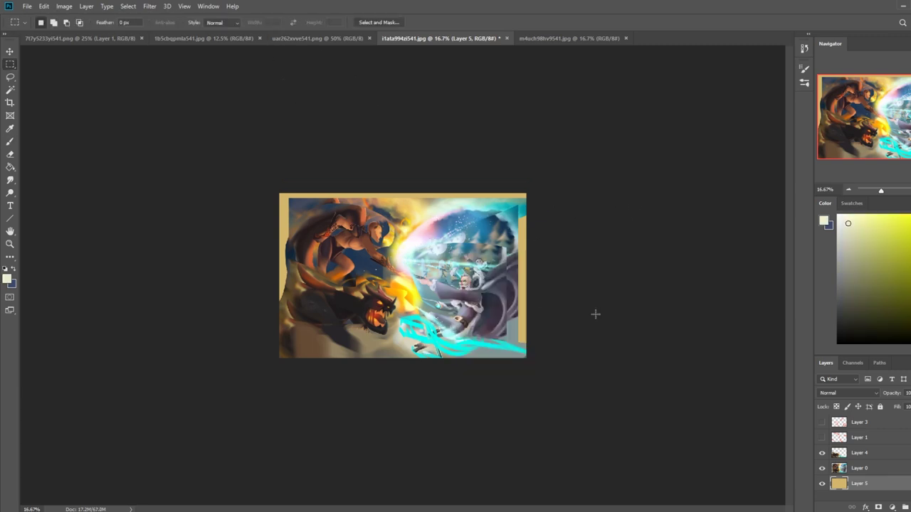
pyautogui.click(870, 456)
pyautogui.hotkey('ctrl', 'shift', 'alt', 'n')
pyautogui.moveTo(528, 207); pyautogui.dragTo(451, 234)
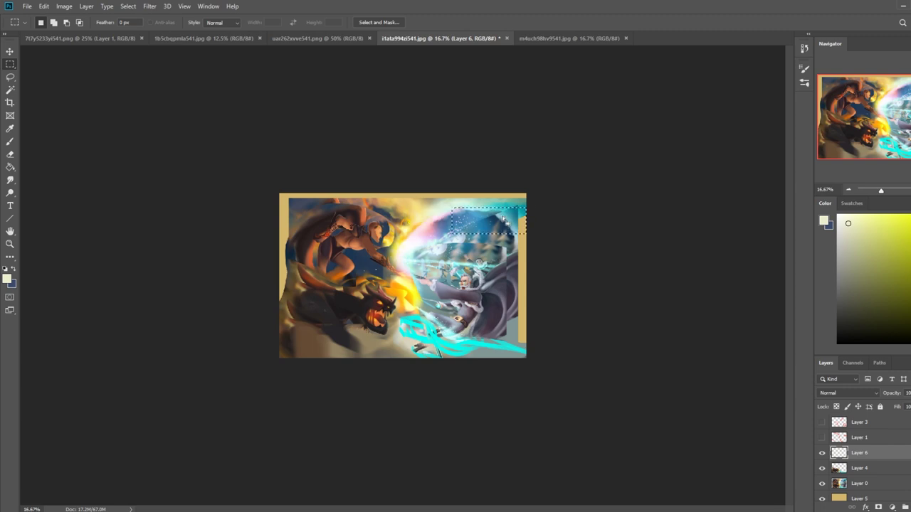
pyautogui.rightClick(449, 209)
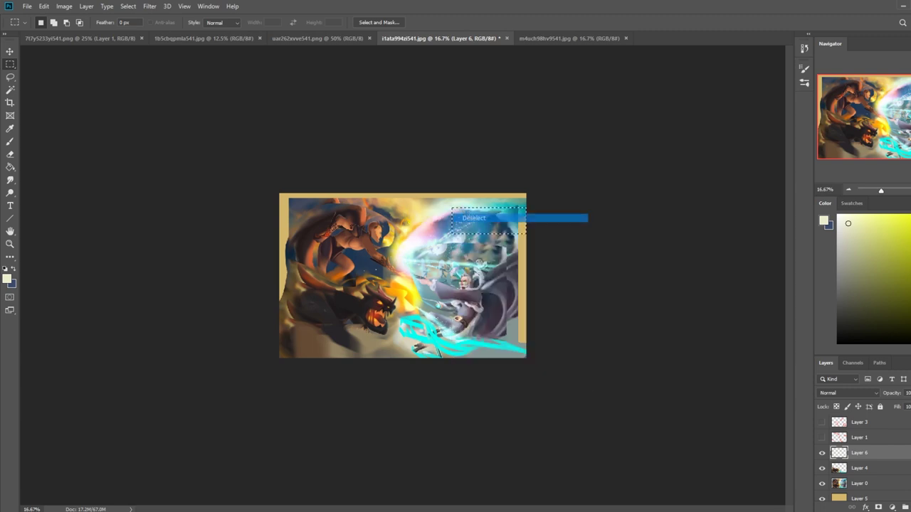
pyautogui.click(470, 219)
# - Try sketching pale cream flow lines across the sky above the ice wizard
pyautogui.press('b')
pyautogui.moveTo(500, 214)
pyautogui.mouseDown()
pyautogui.moveTo(428, 237)
pyautogui.moveTo(466, 217)
pyautogui.mouseUp()
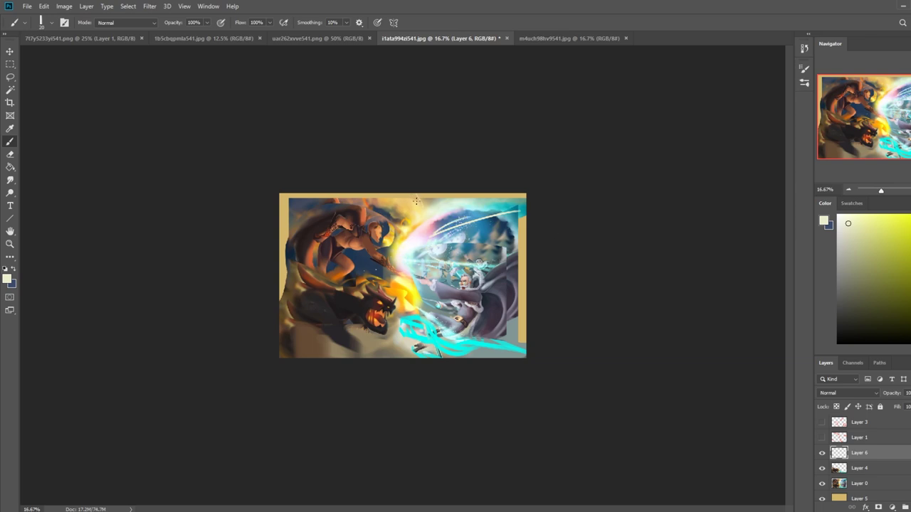
pyautogui.hotkey('ctrl', 'z')
pyautogui.hotkey('ctrl', 'z')
pyautogui.moveTo(498, 213)
pyautogui.mouseDown()
pyautogui.moveTo(446, 217)
pyautogui.moveTo(514, 244)
pyautogui.mouseUp()
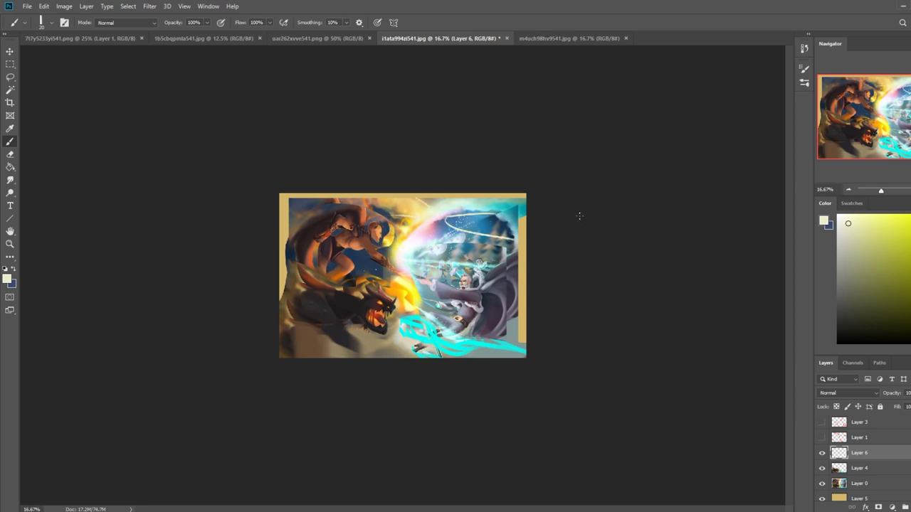
pyautogui.hotkey('ctrl', 'z')
pyautogui.moveTo(525, 196); pyautogui.dragTo(384, 384)
pyautogui.hotkey('ctrl', 'z')
pyautogui.moveTo(521, 220); pyautogui.dragTo(575, 279)
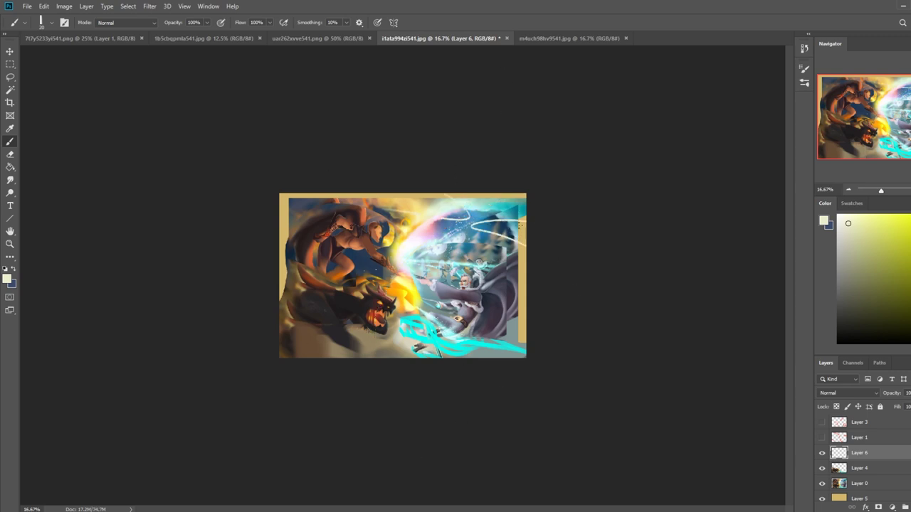
pyautogui.hotkey('ctrl', 'z')
pyautogui.hotkey('ctrl', 'z')
# - Sketch red flow lines sweeping across both halves of the battle scene to trace the composition's movement
pyautogui.click(908, 217)
pyautogui.moveTo(526, 207)
pyautogui.mouseDown()
pyautogui.moveTo(469, 218)
pyautogui.moveTo(514, 239)
pyautogui.mouseUp()
pyautogui.hotkey('ctrl', 'z')
pyautogui.click(907, 226)
pyautogui.moveTo(498, 204)
pyautogui.mouseDown()
pyautogui.moveTo(530, 235)
pyautogui.moveTo(342, 189)
pyautogui.mouseUp()
pyautogui.moveTo(379, 222); pyautogui.dragTo(279, 253)
pyautogui.moveTo(525, 274)
pyautogui.mouseDown()
pyautogui.moveTo(399, 280)
pyautogui.moveTo(526, 323)
pyautogui.mouseUp()
pyautogui.moveTo(279, 280)
pyautogui.mouseDown()
pyautogui.moveTo(391, 318)
pyautogui.moveTo(279, 337)
pyautogui.mouseUp()
pyautogui.hotkey('ctrl', 'z')
pyautogui.moveTo(388, 327)
pyautogui.mouseDown()
pyautogui.moveTo(279, 329)
pyautogui.moveTo(526, 340)
pyautogui.moveTo(448, 358)
pyautogui.mouseUp()
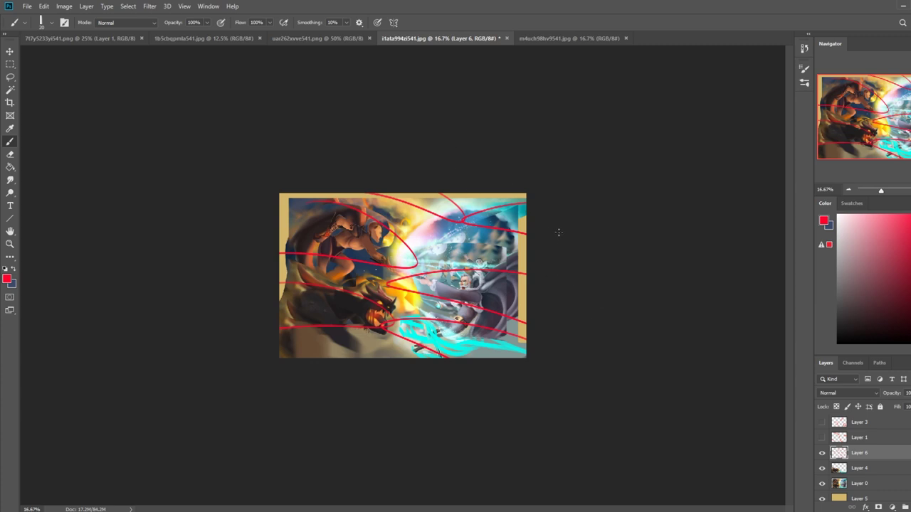
pyautogui.moveTo(541, 212); pyautogui.dragTo(578, 235)
pyautogui.hotkey('ctrl', 'z')
pyautogui.moveTo(531, 202); pyautogui.dragTo(353, 357)
# - Undo all the red flow lines drawn over the artwork
pyautogui.hotkey('ctrl', 'z')
pyautogui.hotkey('ctrl', 'z')
pyautogui.hotkey('ctrl', 'z')
pyautogui.hotkey('ctrl', 'z')
pyautogui.hotkey('ctrl', 'z')
pyautogui.hotkey('ctrl', 'z')
pyautogui.hotkey('ctrl', 'z')
pyautogui.hotkey('ctrl', 'z')
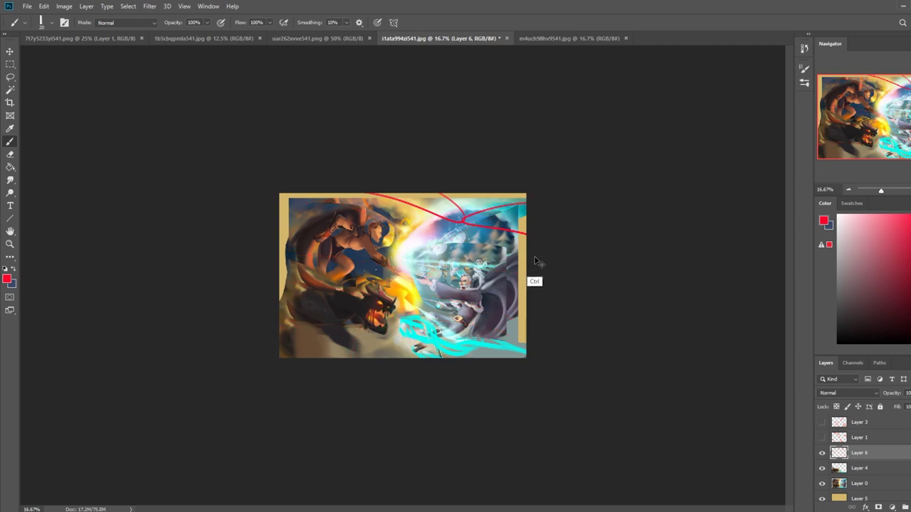
pyautogui.hotkey('ctrl', 'z')
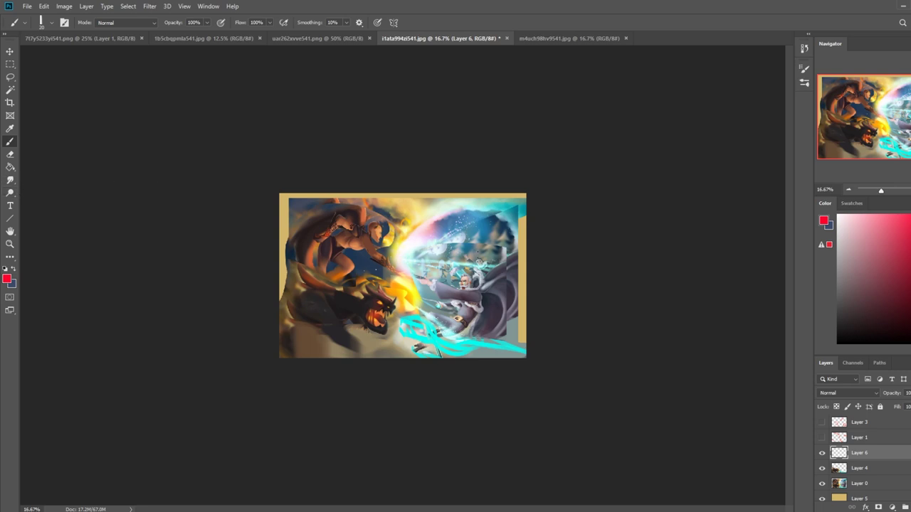
# - Choose the size 80 dry-oil brush and paint over the sky behind the ice wizard with blues sampled from it
pyautogui.rightClick(484, 216)
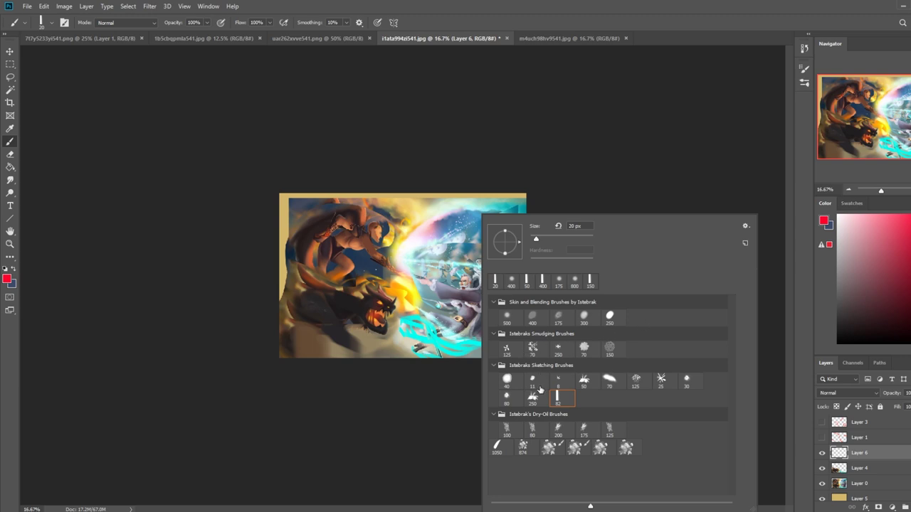
pyautogui.click(534, 432)
pyautogui.press('Return')
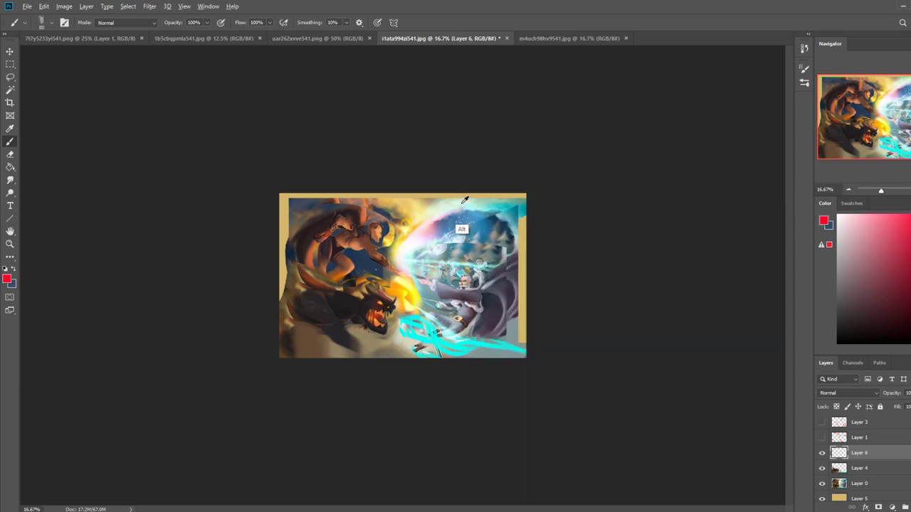
pyautogui.keyDown('alt'); pyautogui.click(470, 215); pyautogui.keyUp('alt')
pyautogui.moveTo(503, 215); pyautogui.dragTo(423, 253)
pyautogui.moveTo(558, 206); pyautogui.dragTo(427, 254)
pyautogui.moveTo(620, 181); pyautogui.dragTo(447, 242)
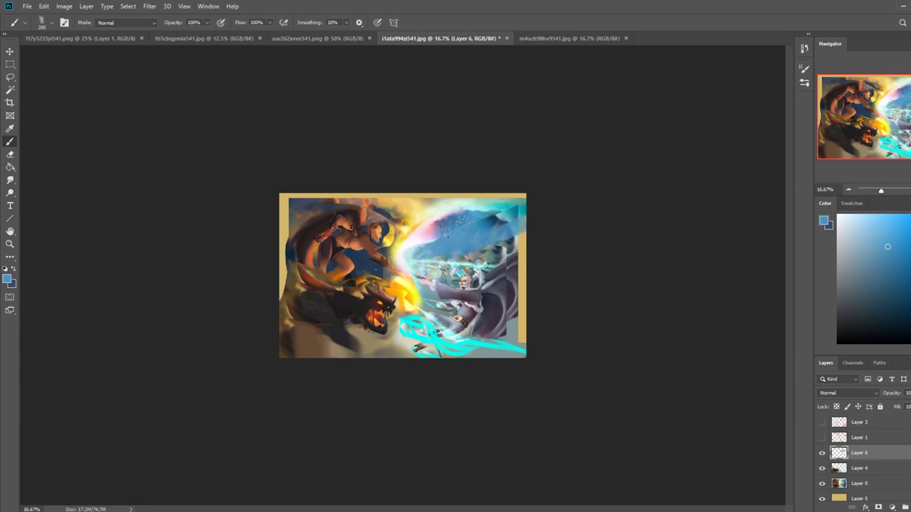
pyautogui.keyDown('alt'); pyautogui.click(443, 252); pyautogui.keyUp('alt')
pyautogui.keyDown('alt'); pyautogui.click(490, 222); pyautogui.keyUp('alt')
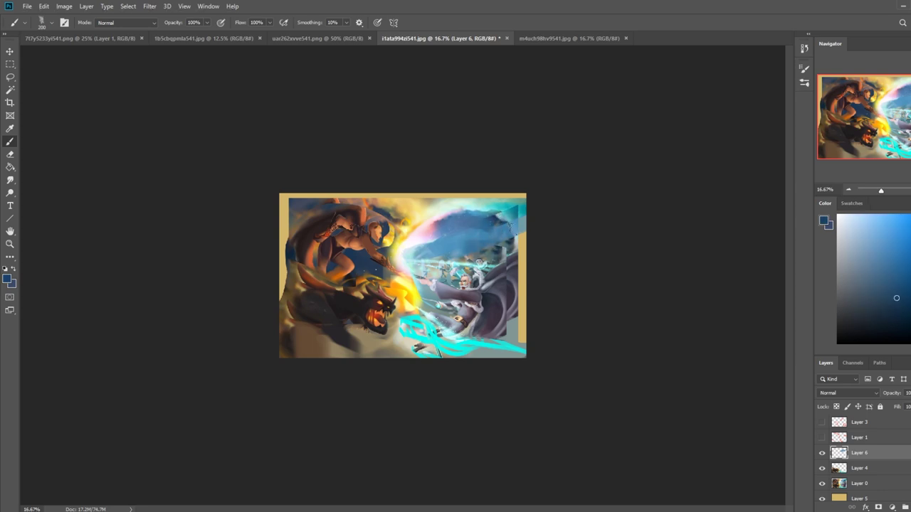
# - Repaint the yellow glow between the fighters and the dark blue beneath the fire man's hand with sampled colours
pyautogui.moveTo(402, 248)
pyautogui.mouseDown()
pyautogui.moveTo(409, 273)
pyautogui.moveTo(400, 282)
pyautogui.moveTo(434, 283)
pyautogui.moveTo(401, 284)
pyautogui.mouseUp()
pyautogui.click(405, 286)
pyautogui.hotkey('ctrl', 'z')
pyautogui.hotkey('ctrl', 'z')
pyautogui.keyDown('alt'); pyautogui.click(408, 283); pyautogui.keyUp('alt')
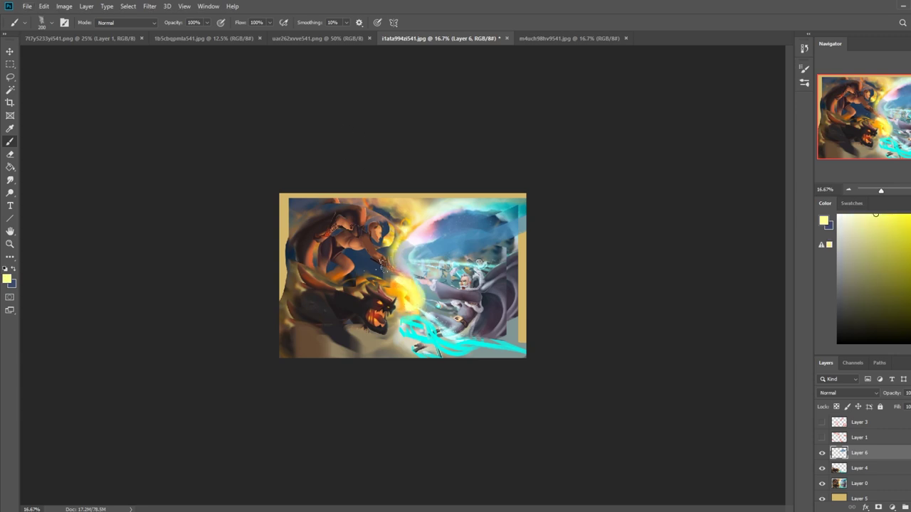
pyautogui.keyDown('alt'); pyautogui.click(383, 265); pyautogui.keyUp('alt')
pyautogui.moveTo(390, 284)
pyautogui.mouseDown()
pyautogui.moveTo(399, 295)
pyautogui.moveTo(388, 298)
pyautogui.moveTo(381, 283)
pyautogui.mouseUp()
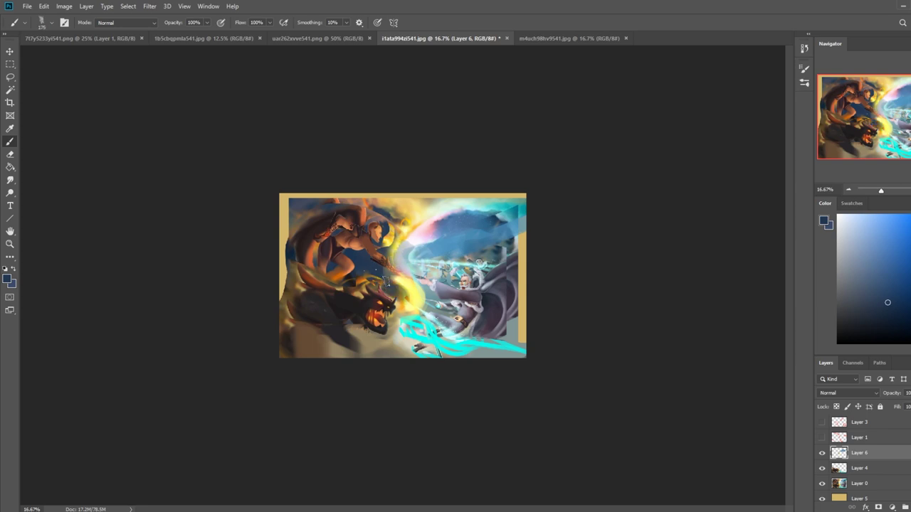
pyautogui.keyDown('alt'); pyautogui.click(413, 292); pyautogui.keyUp('alt')
pyautogui.moveTo(427, 283)
pyautogui.mouseDown()
pyautogui.moveTo(392, 288)
pyautogui.moveTo(409, 288)
pyautogui.moveTo(387, 274)
pyautogui.moveTo(403, 235)
pyautogui.mouseUp()
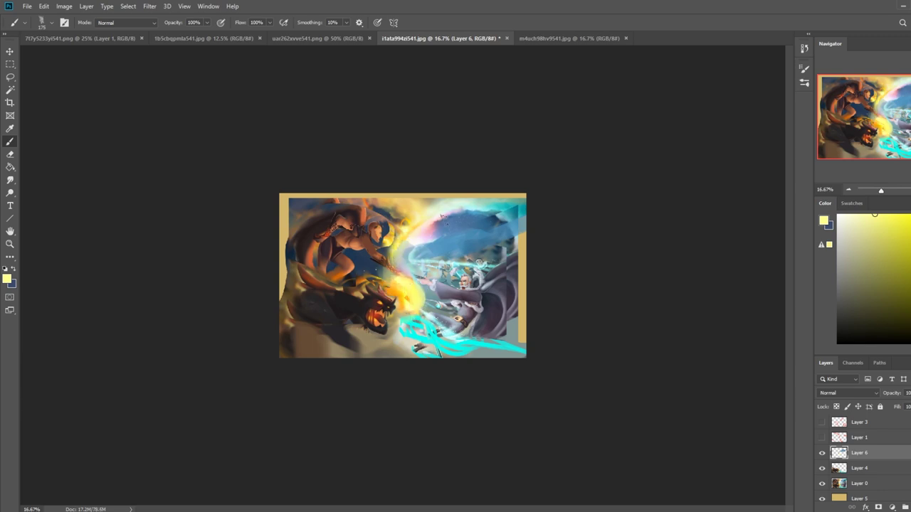
# - Touch up the energy arc with sampled pinks and dodge its highlights at 37% exposure
pyautogui.keyDown('alt'); pyautogui.click(404, 234); pyautogui.keyUp('alt')
pyautogui.keyDown('alt'); pyautogui.click(432, 235); pyautogui.keyUp('alt')
pyautogui.keyDown('alt'); pyautogui.click(428, 232); pyautogui.keyUp('alt')
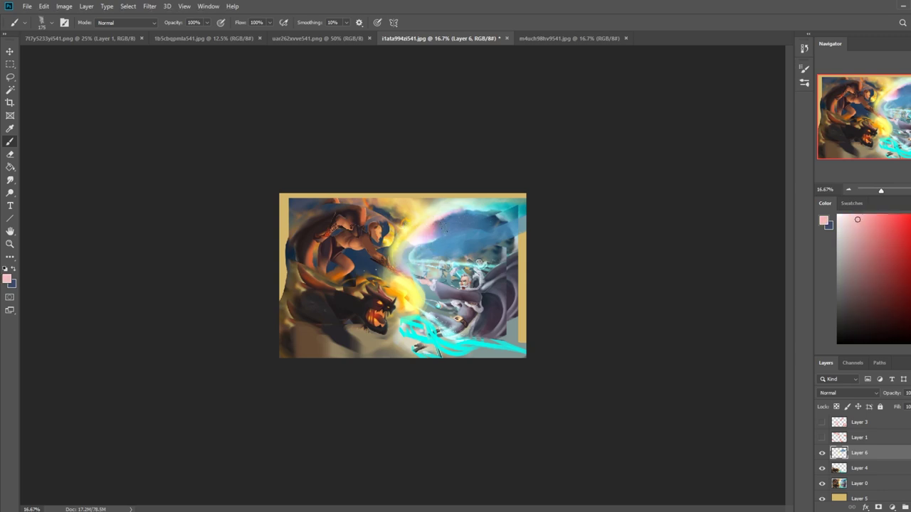
pyautogui.click(10, 192)
pyautogui.moveTo(431, 226)
pyautogui.mouseDown()
pyautogui.moveTo(426, 231)
pyautogui.moveTo(453, 221)
pyautogui.moveTo(394, 270)
pyautogui.mouseUp()
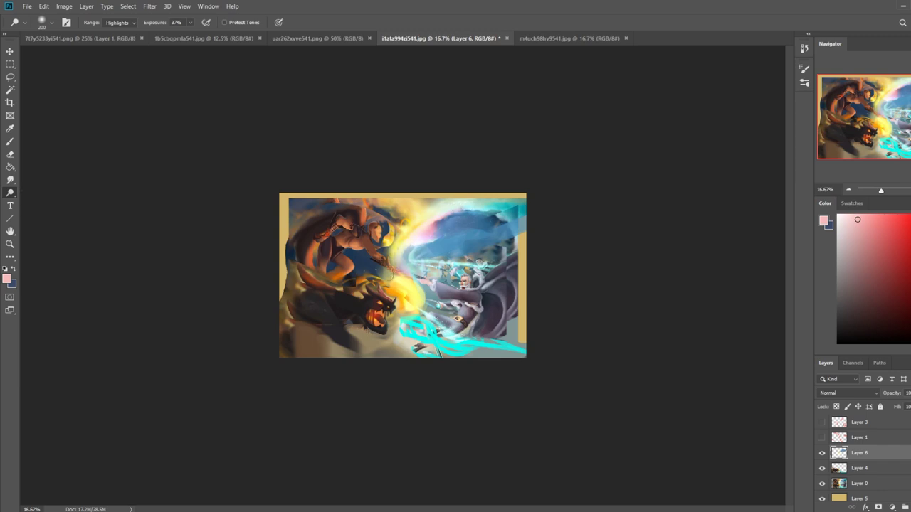
# - Merge Layer 4 down into Layer 0 and fill Layer 5 with a blue sampled from the icy sky
pyautogui.rightClick(868, 468)
pyautogui.click(846, 346)
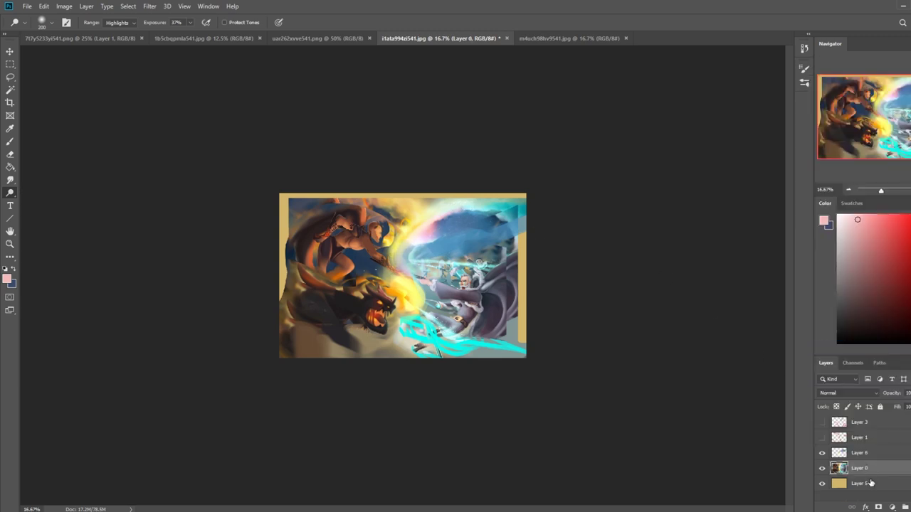
pyautogui.click(864, 483)
pyautogui.press('g')
pyautogui.keyDown('alt'); pyautogui.click(492, 199); pyautogui.keyUp('alt')
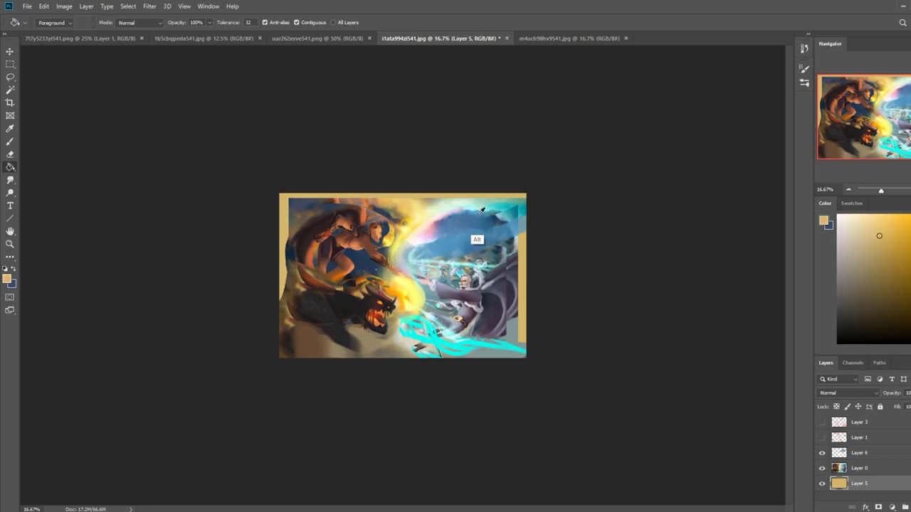
pyautogui.keyDown('alt'); pyautogui.click(506, 205); pyautogui.keyUp('alt')
pyautogui.click(509, 207)
# - Paint Layer 5's exposed border with sampled slate blue, yellow and pale green, and merge Layer 0 down into it
pyautogui.press('b')
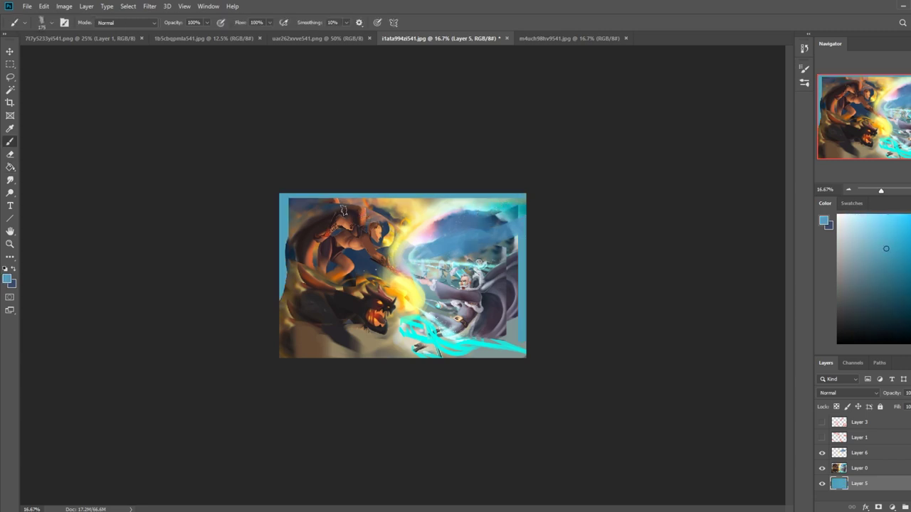
pyautogui.keyDown('alt'); pyautogui.click(300, 231); pyautogui.keyUp('alt')
pyautogui.moveTo(359, 189); pyautogui.dragTo(373, 194)
pyautogui.moveTo(272, 264); pyautogui.dragTo(282, 299)
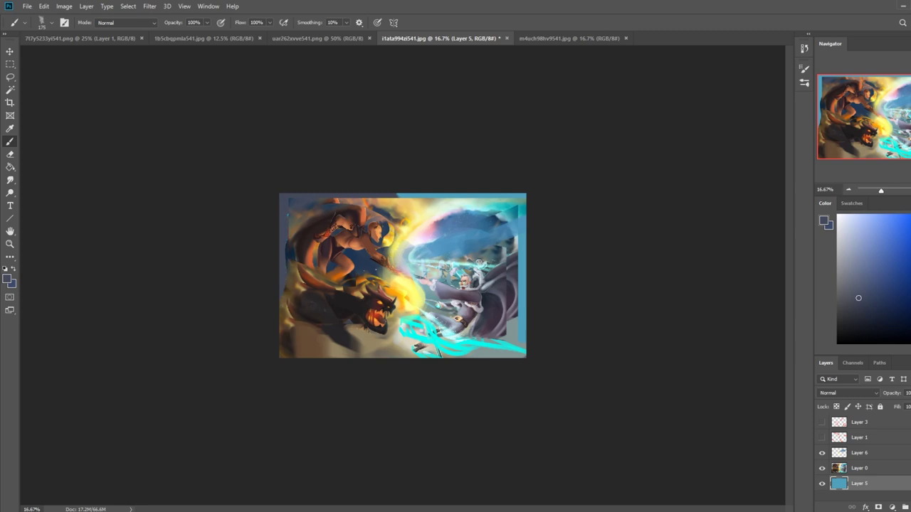
pyautogui.keyDown('alt'); pyautogui.click(409, 232); pyautogui.keyUp('alt')
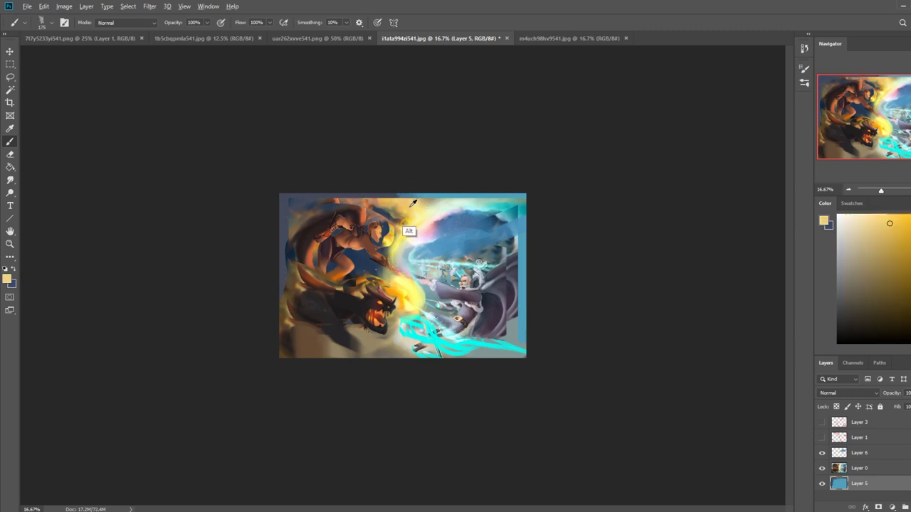
pyautogui.moveTo(342, 195)
pyautogui.mouseDown()
pyautogui.moveTo(320, 193)
pyautogui.moveTo(406, 188)
pyautogui.mouseUp()
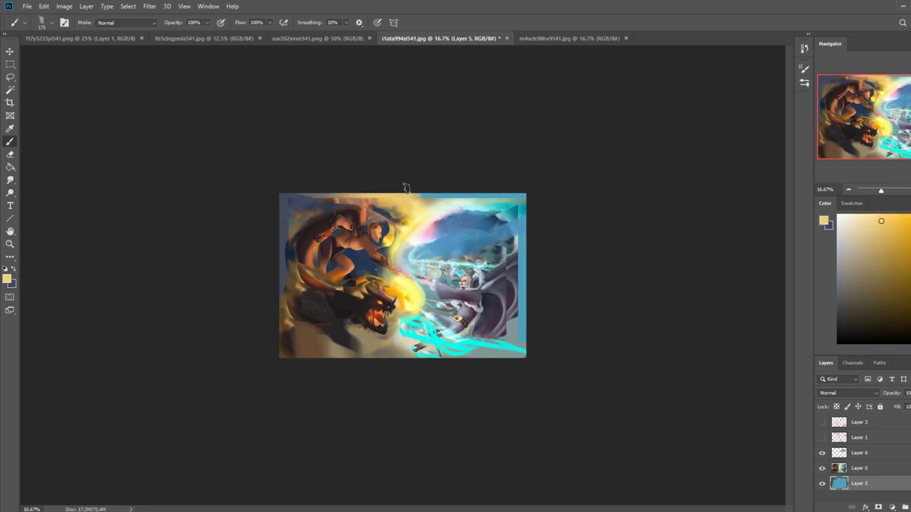
pyautogui.keyDown('alt'); pyautogui.click(441, 200); pyautogui.keyUp('alt')
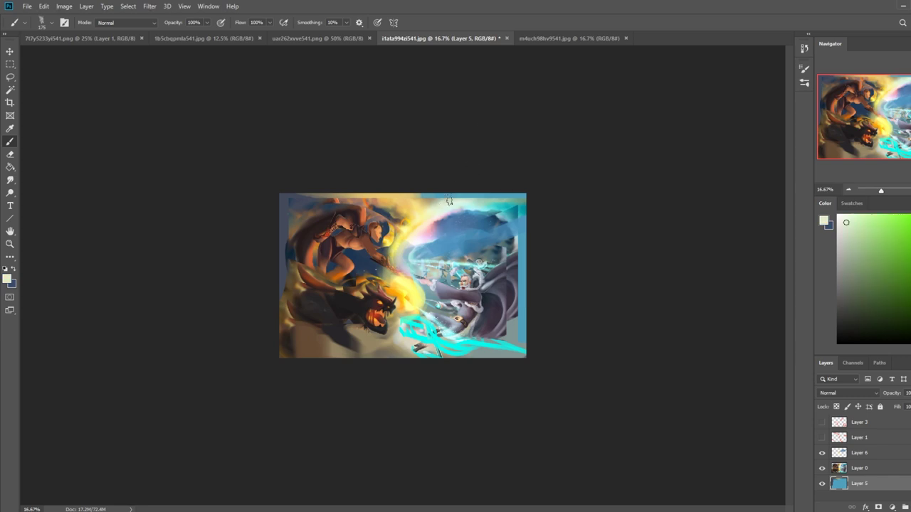
pyautogui.rightClick(878, 469)
pyautogui.click(860, 346)
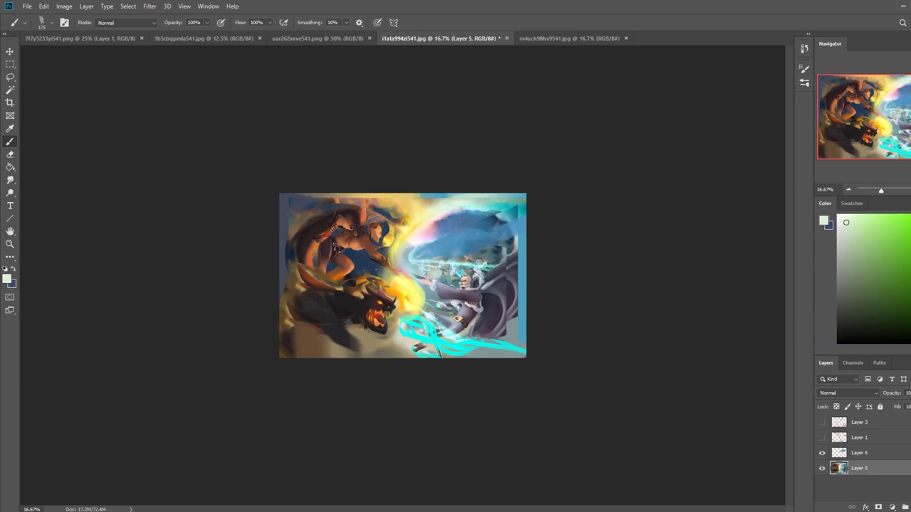
# - Blend the fire side's outer edge and the ground beneath the beast with sampled slate blue, tan and dark brown
pyautogui.keyDown('alt'); pyautogui.click(281, 253); pyautogui.keyUp('alt')
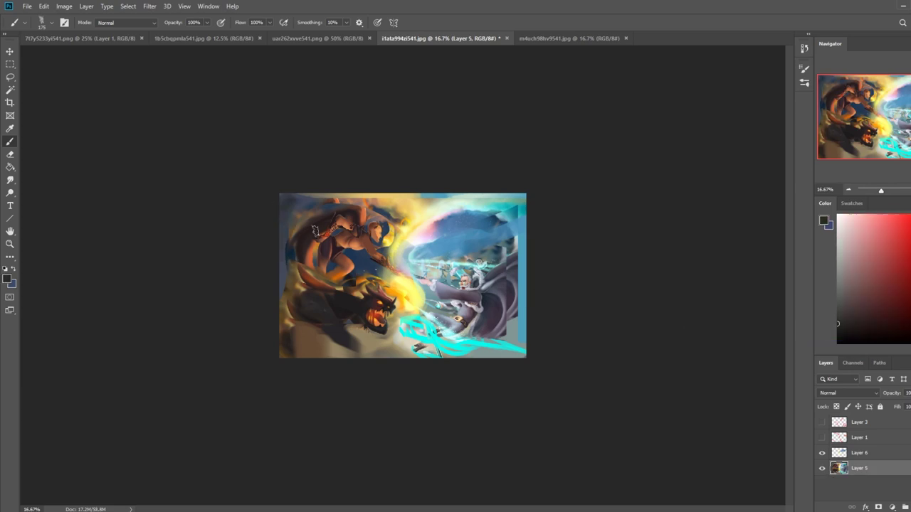
pyautogui.keyDown('alt'); pyautogui.click(284, 238); pyautogui.keyUp('alt')
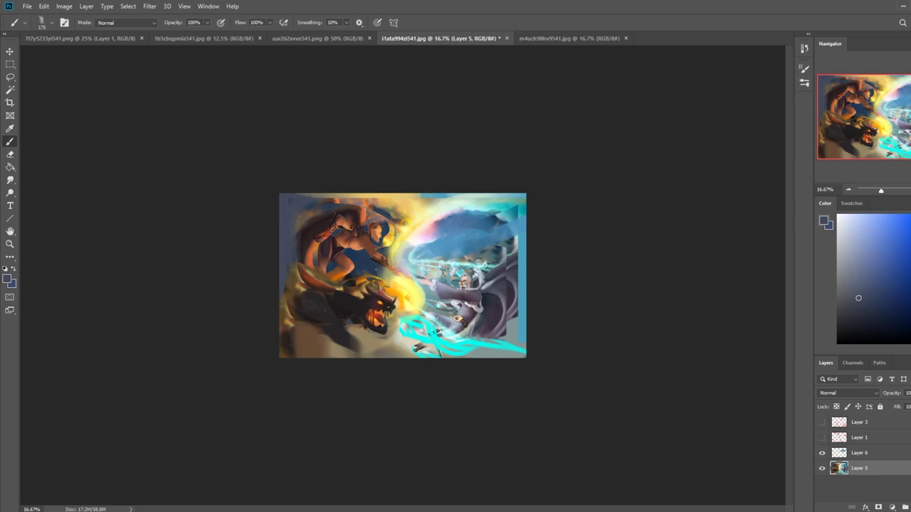
pyautogui.keyDown('alt'); pyautogui.click(356, 353); pyautogui.keyUp('alt')
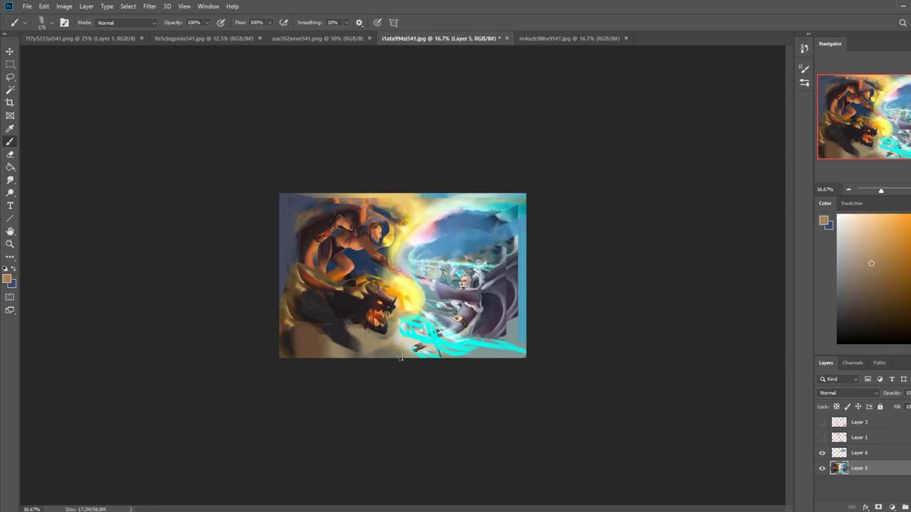
pyautogui.keyDown('alt'); pyautogui.click(324, 349); pyautogui.keyUp('alt')
pyautogui.moveTo(343, 353)
pyautogui.mouseDown()
pyautogui.moveTo(332, 347)
pyautogui.moveTo(388, 353)
pyautogui.moveTo(368, 354)
pyautogui.mouseUp()
pyautogui.keyDown('alt'); pyautogui.click(289, 344); pyautogui.keyUp('alt')
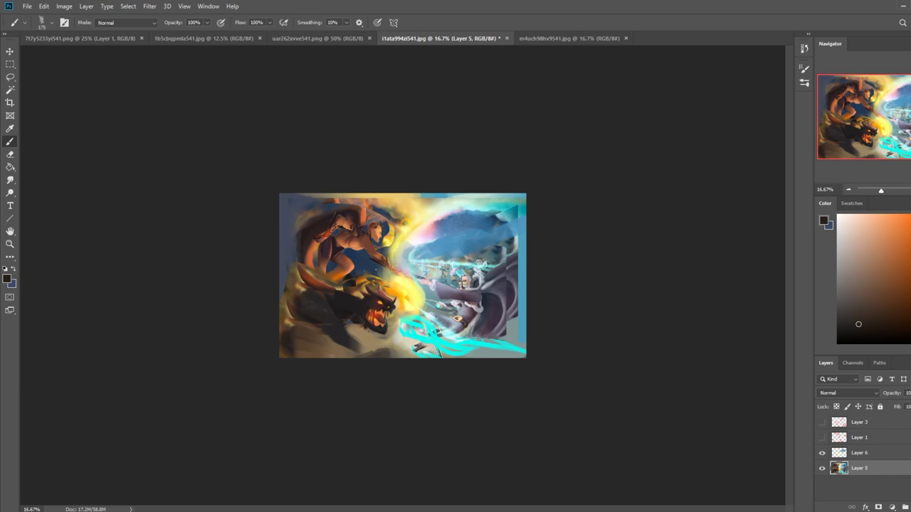
# - Darken the fire man's side with a very large Burn brush, using the Shadows range at 50% exposure
pyautogui.click(10, 192)
pyautogui.click(44, 203)
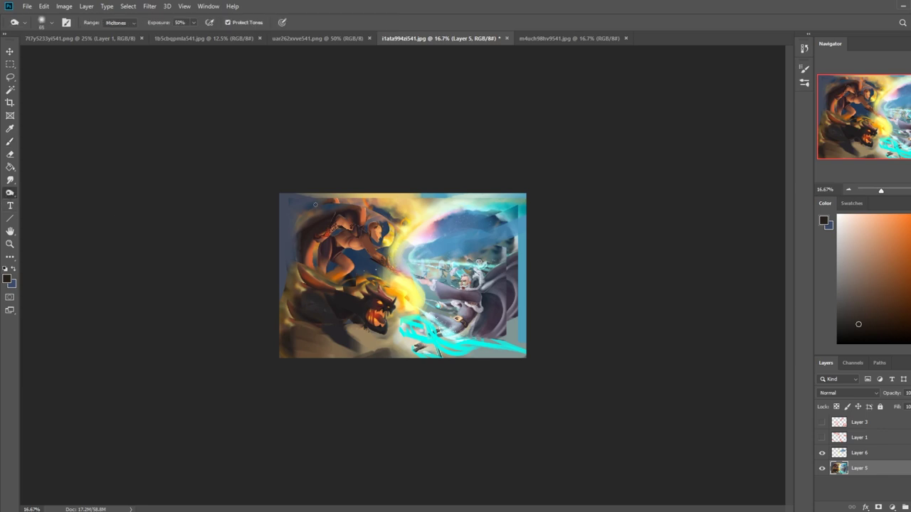
pyautogui.click(121, 22)
pyautogui.click(116, 31)
pyautogui.moveTo(357, 227)
pyautogui.mouseDown()
pyautogui.moveTo(355, 183)
pyautogui.moveTo(306, 254)
pyautogui.moveTo(275, 335)
pyautogui.moveTo(345, 231)
pyautogui.moveTo(271, 291)
pyautogui.moveTo(451, 126)
pyautogui.moveTo(280, 325)
pyautogui.moveTo(313, 225)
pyautogui.moveTo(305, 284)
pyautogui.moveTo(315, 152)
pyautogui.moveTo(270, 332)
pyautogui.moveTo(374, 420)
pyautogui.mouseUp()
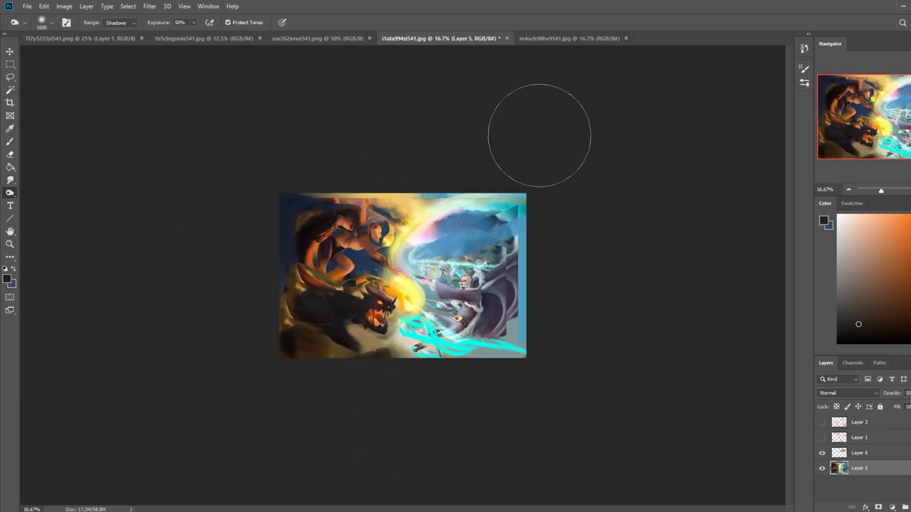
# - Undo the recent Burn strokes and darken the fire side's outer edge with the large Burn brush instead
pyautogui.hotkey('ctrl', 'z')
pyautogui.hotkey('ctrl', 'z')
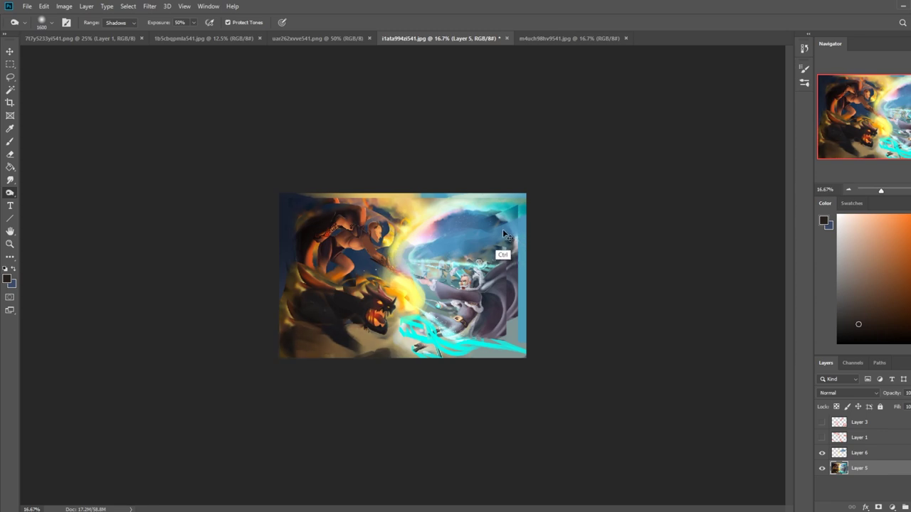
pyautogui.hotkey('ctrl', 'z')
pyautogui.moveTo(301, 315); pyautogui.dragTo(313, 194)
pyautogui.moveTo(278, 321); pyautogui.dragTo(288, 228)
# - Glaze a blue sampled from the icy sky over the ice side with a soft Brush in Lighten mode, enlarged to 2000 px
pyautogui.press('b')
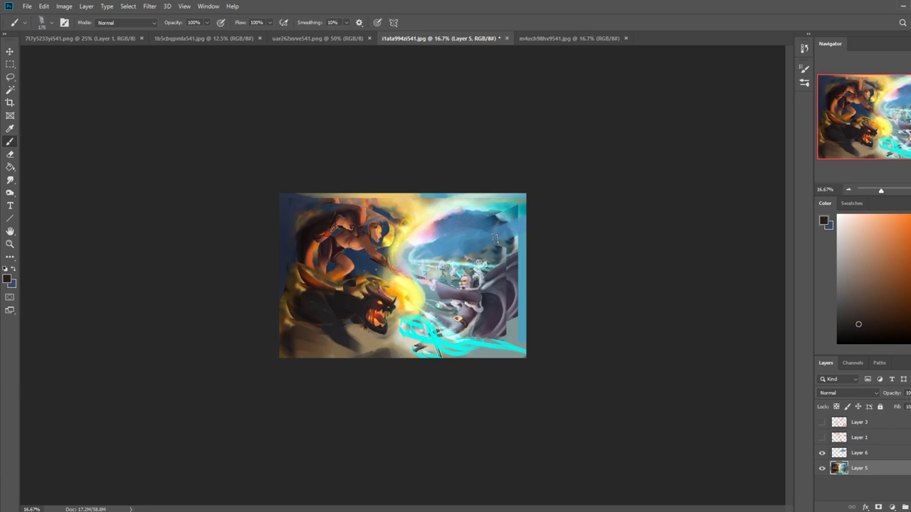
pyautogui.keyDown('alt'); pyautogui.click(466, 219); pyautogui.keyUp('alt')
pyautogui.rightClick(486, 251)
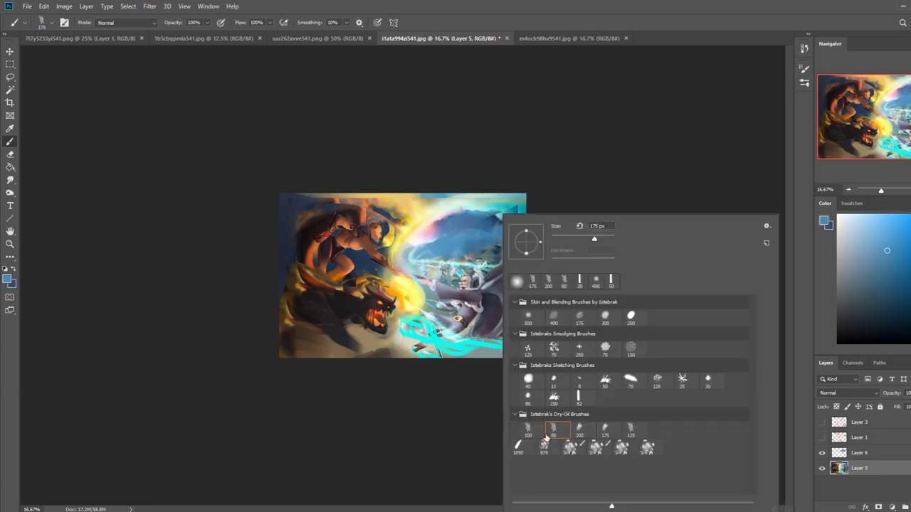
pyautogui.press('Escape')
pyautogui.click(108, 22)
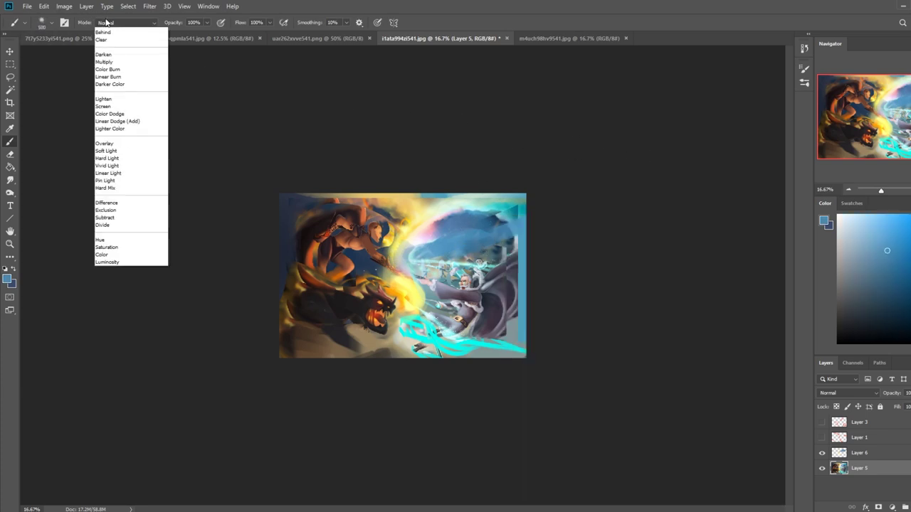
pyautogui.click(114, 113)
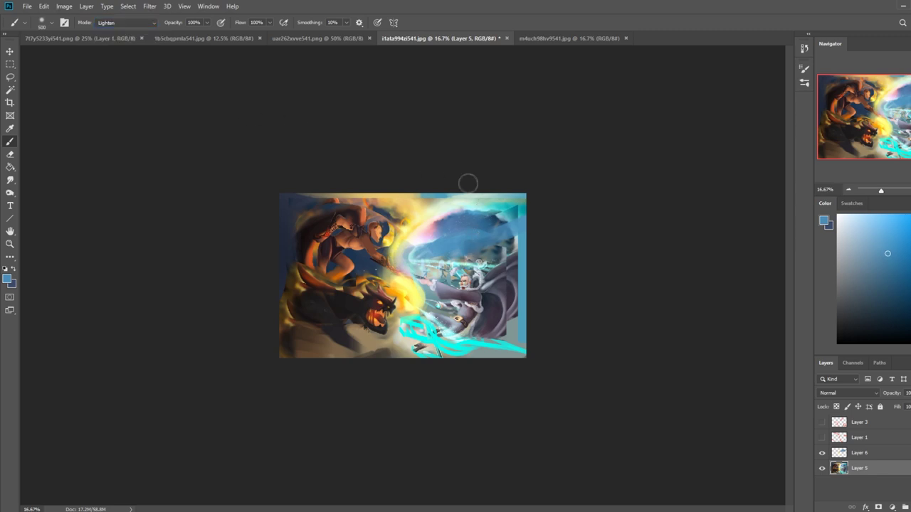
pyautogui.moveTo(483, 235)
pyautogui.mouseDown()
pyautogui.moveTo(711, 209)
pyautogui.moveTo(487, 242)
pyautogui.moveTo(508, 311)
pyautogui.moveTo(447, 326)
pyautogui.mouseUp()
pyautogui.press(']')
pyautogui.press(']')
pyautogui.press(']')
pyautogui.press(']')
pyautogui.press(']')
pyautogui.press(']')
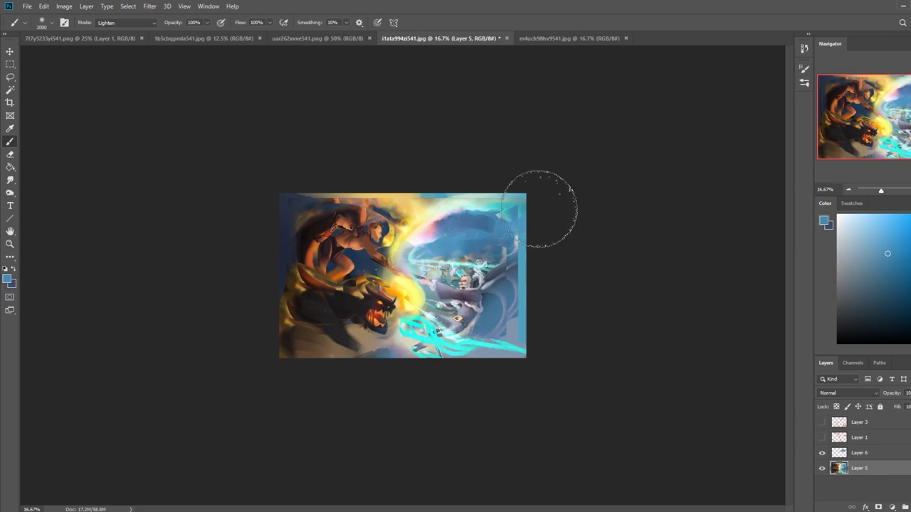
# - Tint the ice side with sampled pink and cyan and the fire side's outer areas with sampled orange and brown, using Lighten mode
pyautogui.keyDown('alt'); pyautogui.click(434, 226); pyautogui.keyUp('alt')
pyautogui.moveTo(469, 339); pyautogui.dragTo(533, 306)
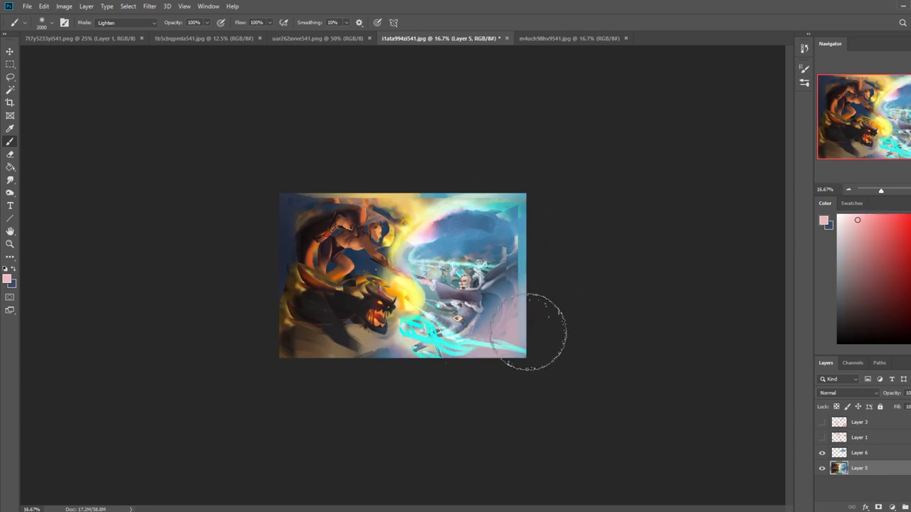
pyautogui.keyDown('alt'); pyautogui.click(493, 224); pyautogui.keyUp('alt')
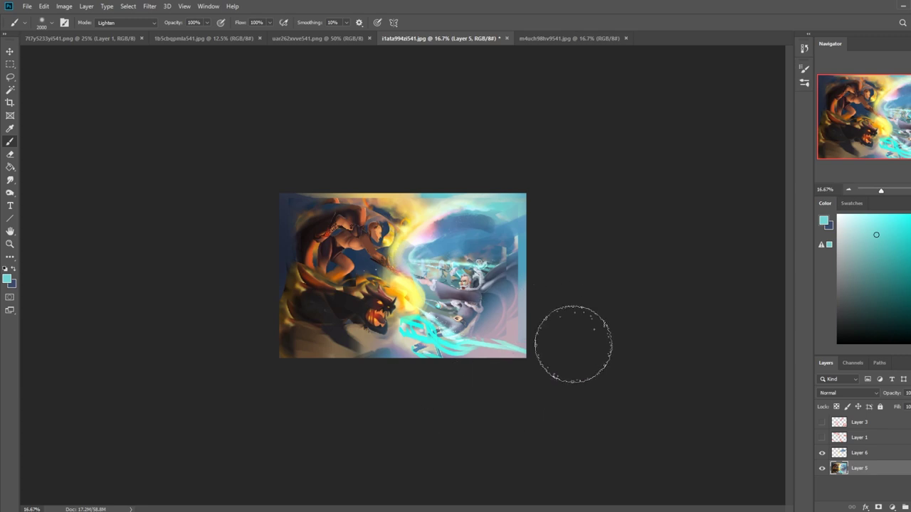
pyautogui.keyDown('alt'); pyautogui.click(389, 282); pyautogui.keyUp('alt')
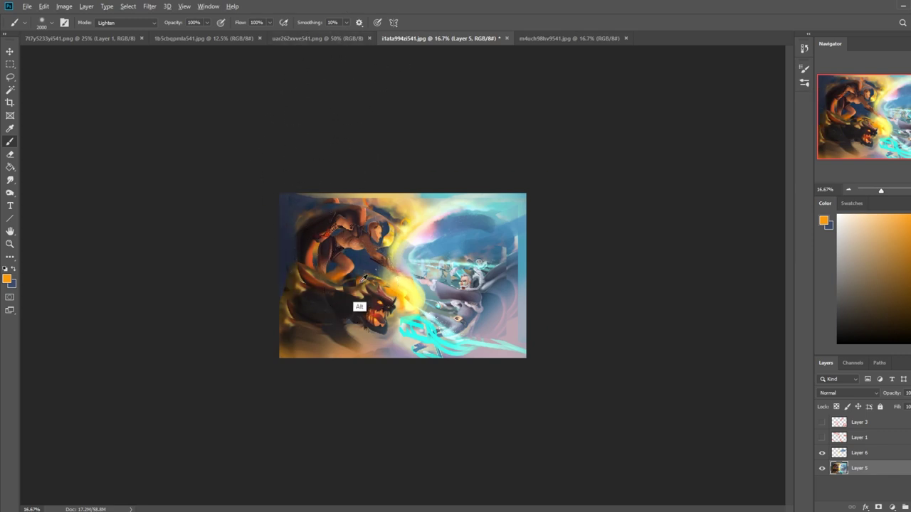
pyautogui.keyDown('alt'); pyautogui.click(361, 304); pyautogui.keyUp('alt')
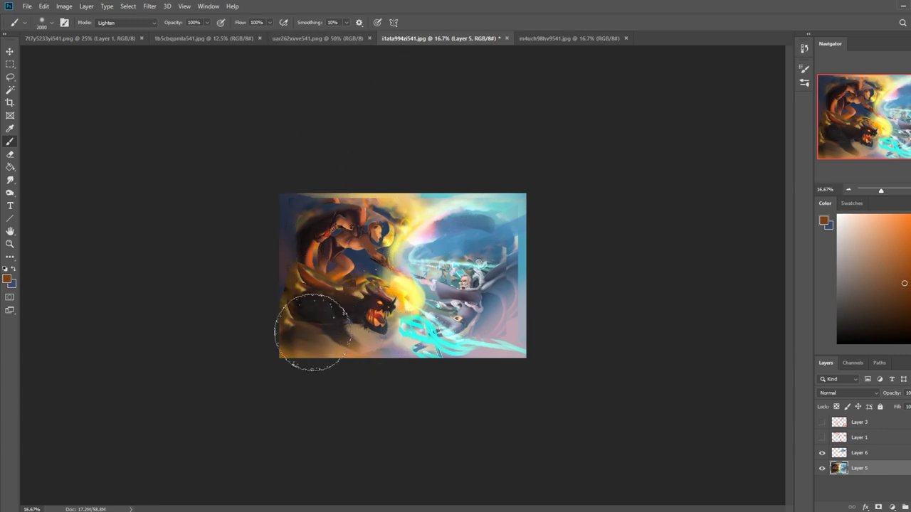
# - Darken the painting's upper edge with a sampled dark grey, using the soft Brush in Darken mode
pyautogui.scroll(-3, 373, 258)
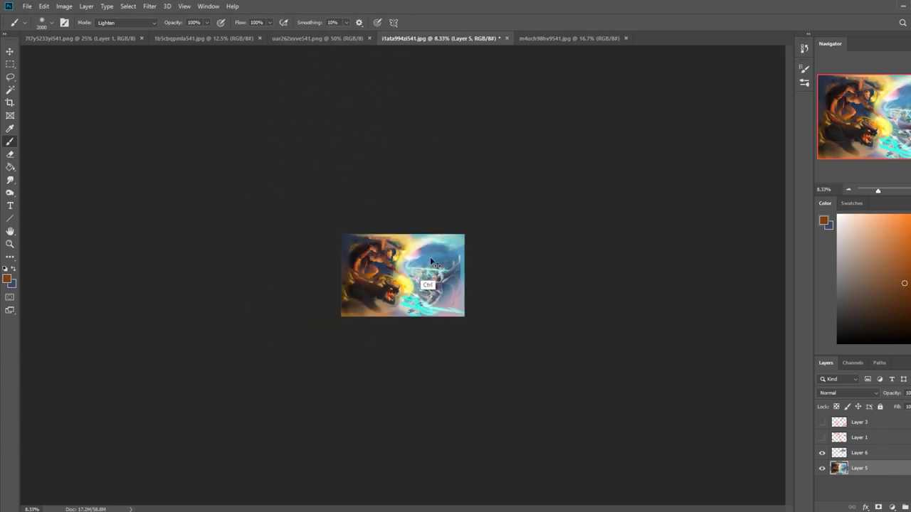
pyautogui.keyDown('alt'); pyautogui.click(365, 249); pyautogui.keyUp('alt')
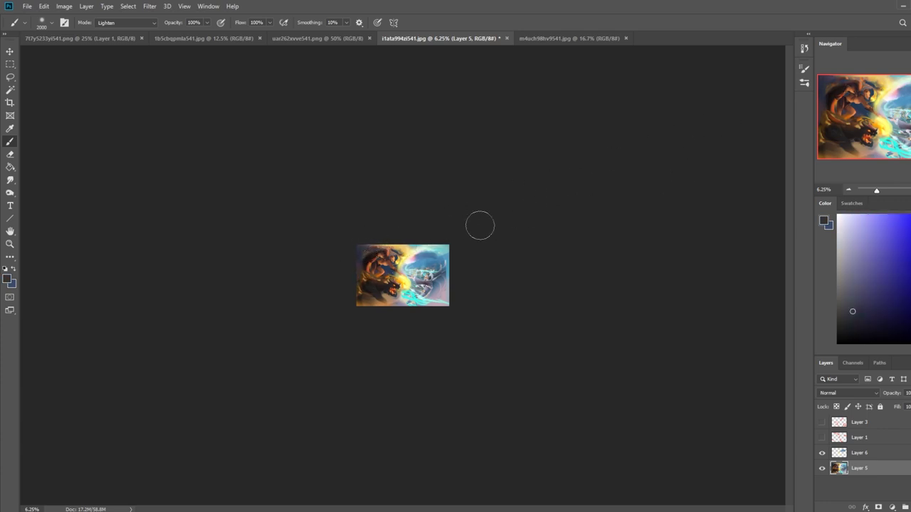
pyautogui.click(143, 22)
pyautogui.click(117, 45)
pyautogui.moveTo(409, 240); pyautogui.dragTo(466, 227)
pyautogui.moveTo(409, 240); pyautogui.dragTo(639, 227)
# - Paint sampled cyan along the lower edge toward the beast, changing the Brush from Darken to Normal mode
pyautogui.keyDown('alt'); pyautogui.click(414, 299); pyautogui.keyUp('alt')
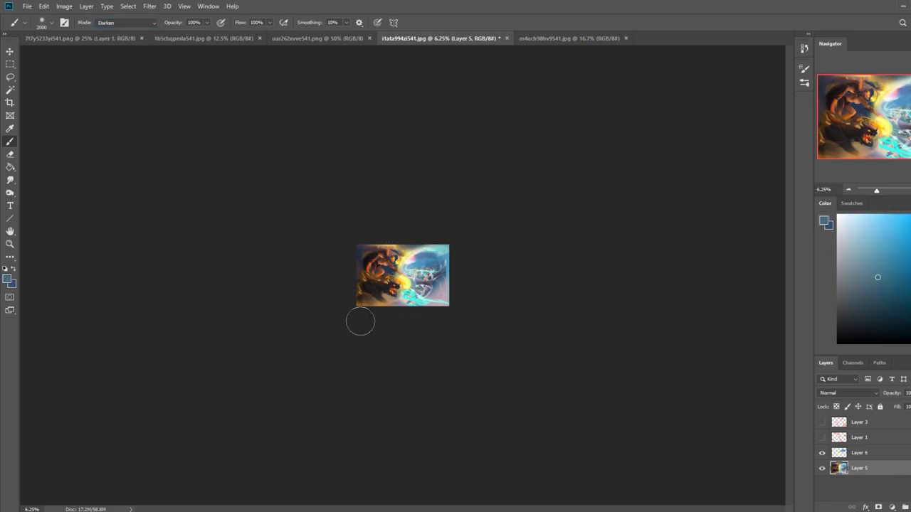
pyautogui.keyDown('alt'); pyautogui.click(418, 300); pyautogui.keyUp('alt')
pyautogui.moveTo(406, 313); pyautogui.dragTo(368, 328)
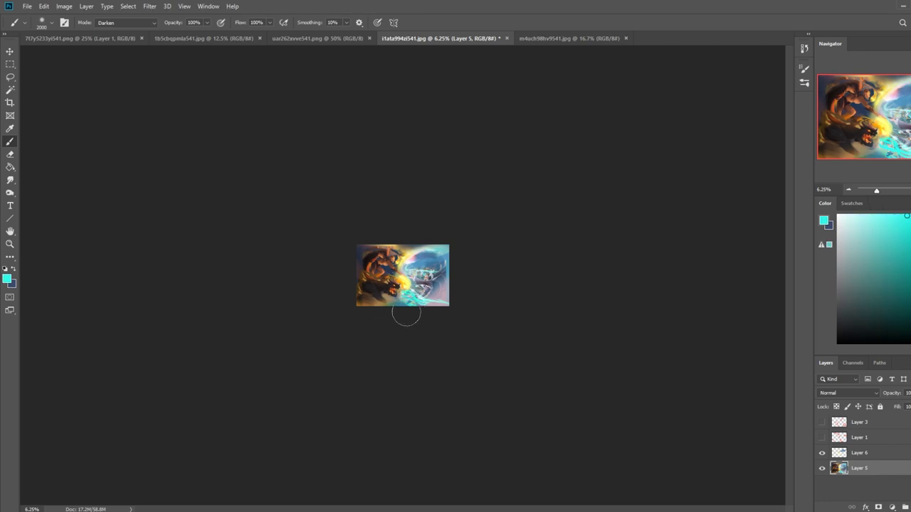
pyautogui.click(127, 23)
pyautogui.click(125, 32)
pyautogui.keyDown('alt'); pyautogui.click(417, 298); pyautogui.keyUp('alt')
pyautogui.moveTo(403, 312); pyautogui.dragTo(368, 324)
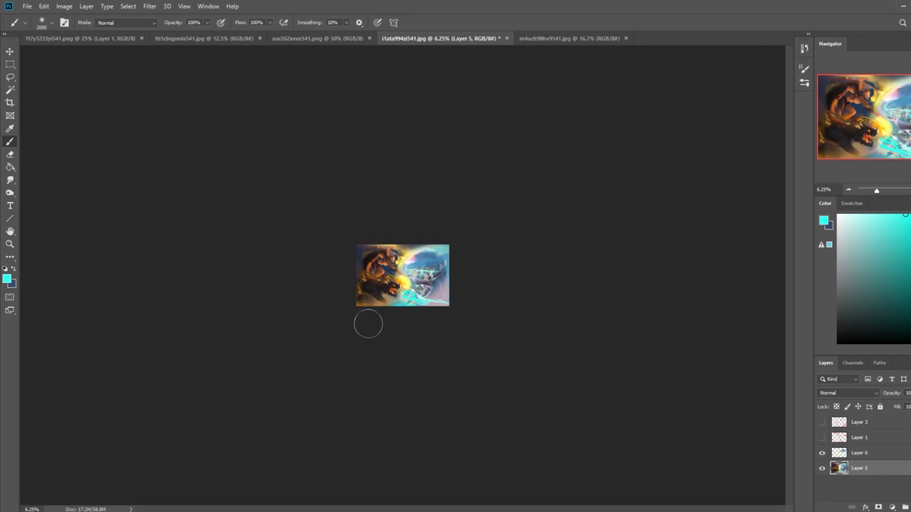
# - Refine the upper edge of the ice sky with sampled dark grey and pale teal, reducing the brush to 900 px
pyautogui.keyDown('alt'); pyautogui.click(403, 244); pyautogui.keyUp('alt')
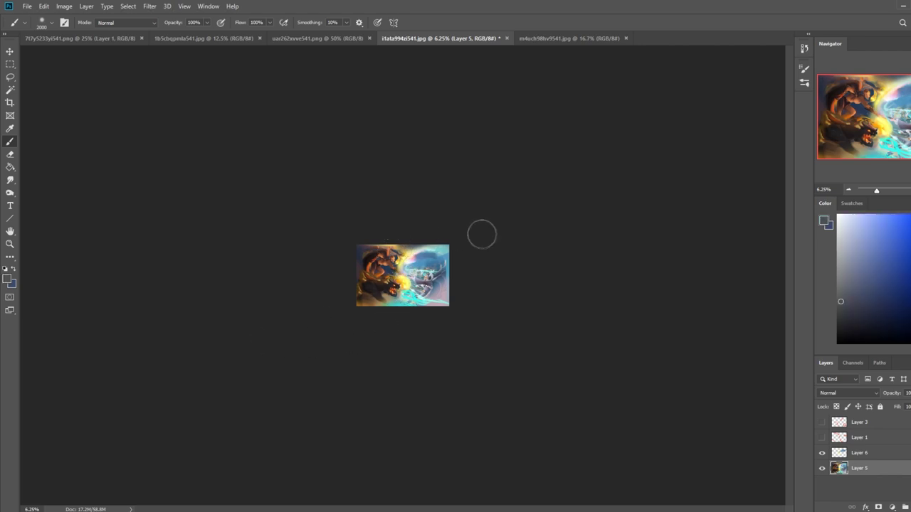
pyautogui.press('[')
pyautogui.press('[')
pyautogui.press('[')
pyautogui.press('[')
pyautogui.press('[')
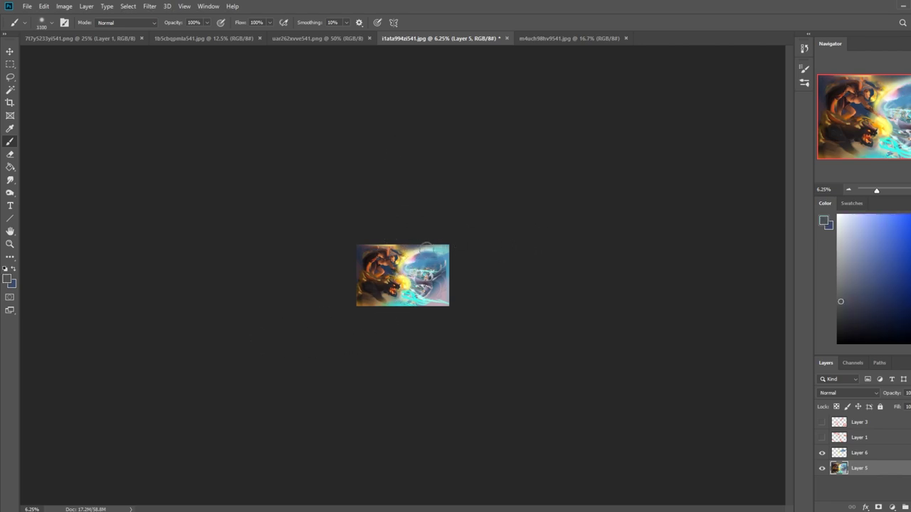
pyautogui.keyDown('alt'); pyautogui.click(438, 249); pyautogui.keyUp('alt')
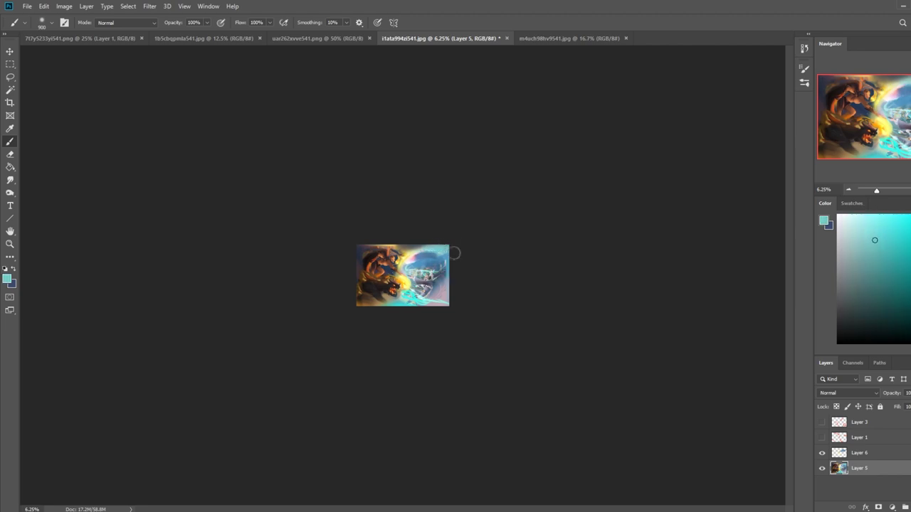
pyautogui.moveTo(439, 248); pyautogui.dragTo(417, 246)
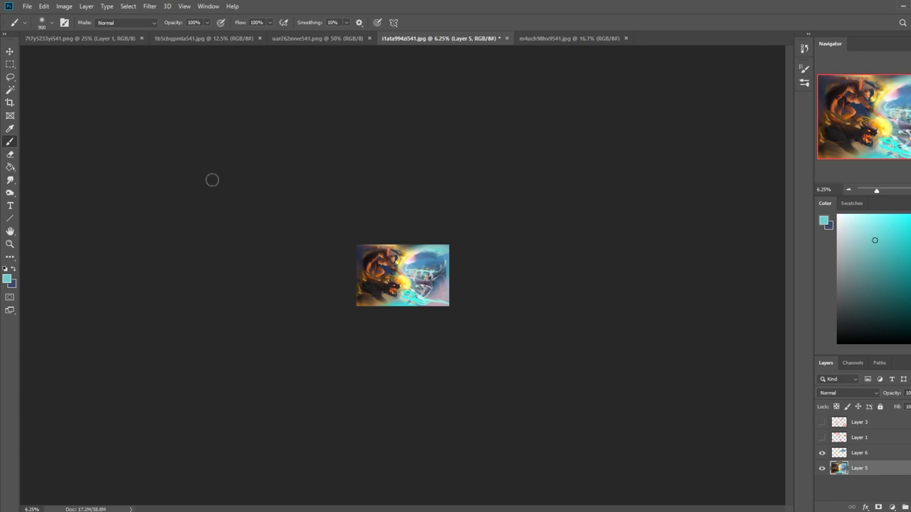
# - Merge Layer 6 down into Layer 5 and check the painting against the red composition guides, hiding them again
pyautogui.click(10, 192)
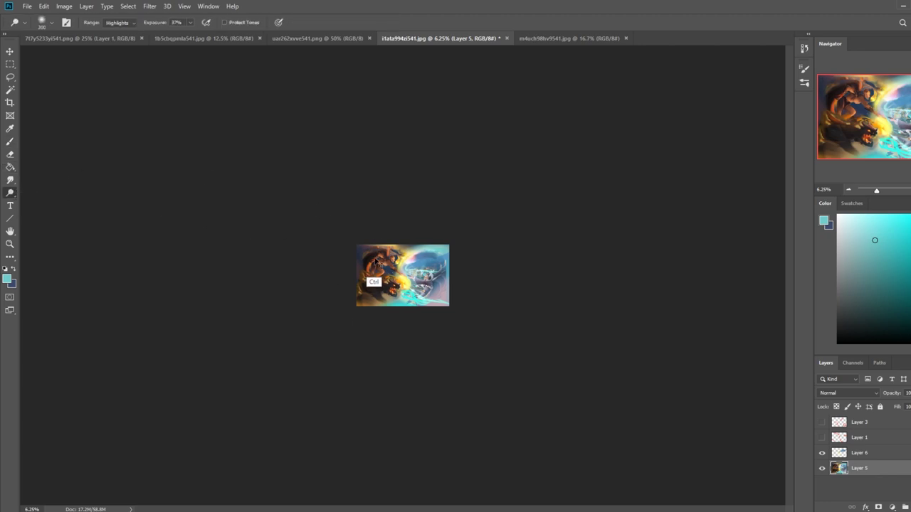
pyautogui.scroll(2, 372, 256)
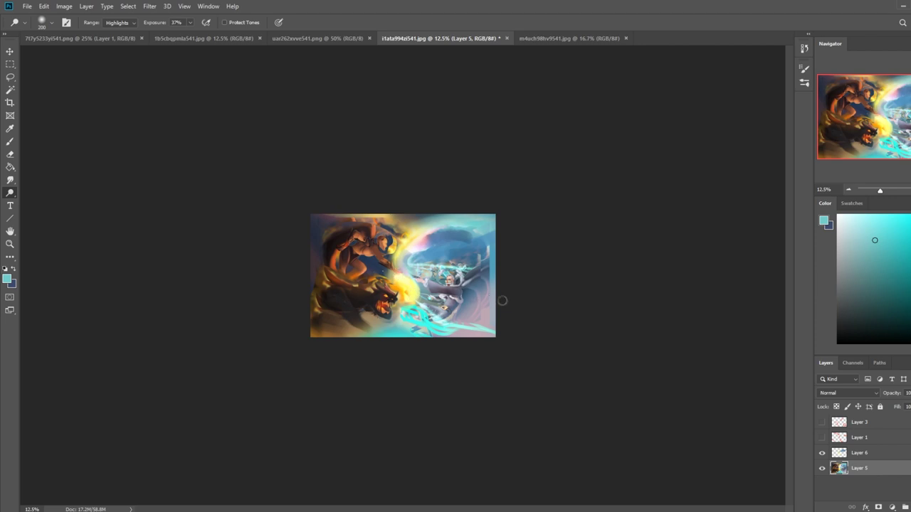
pyautogui.rightClick(867, 455)
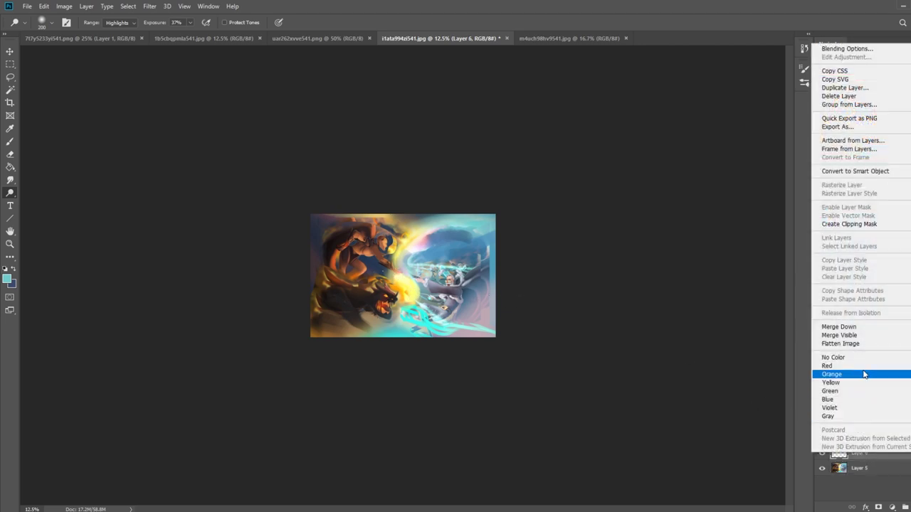
pyautogui.click(866, 323)
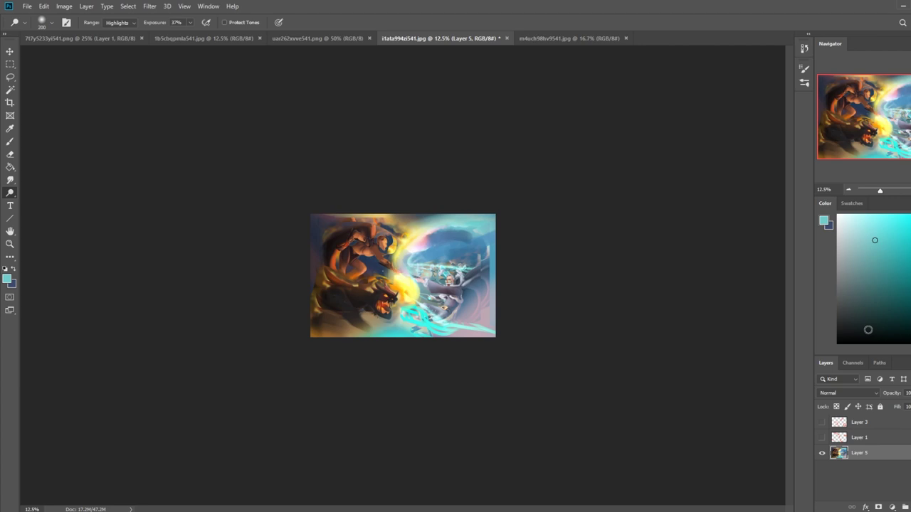
pyautogui.click(823, 438)
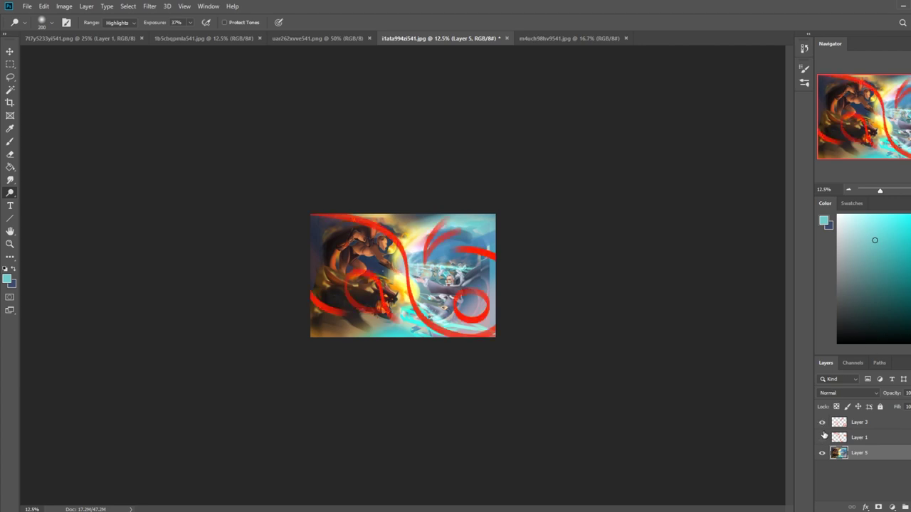
pyautogui.click(824, 432)
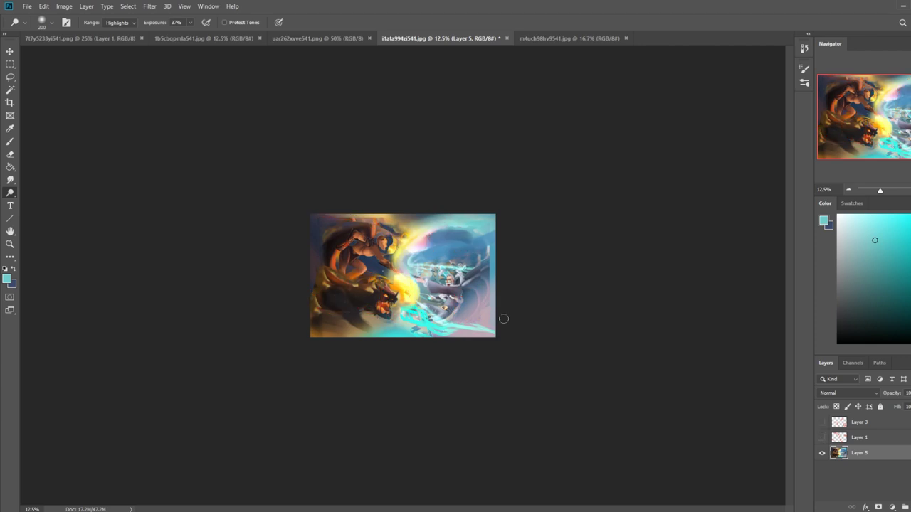
# - Blend the background around the fire man with the Smudge tool at 4% strength, enlarging its brush to 125 px
pyautogui.press('b')
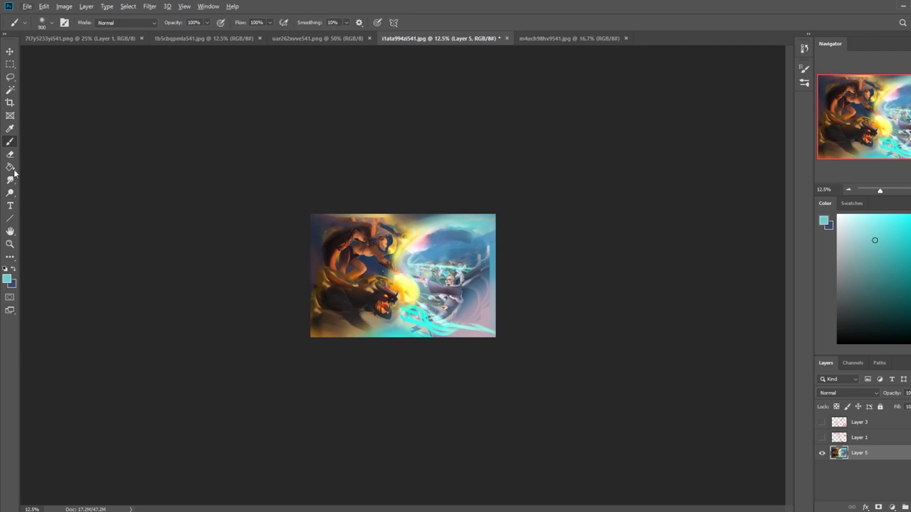
pyautogui.click(10, 179)
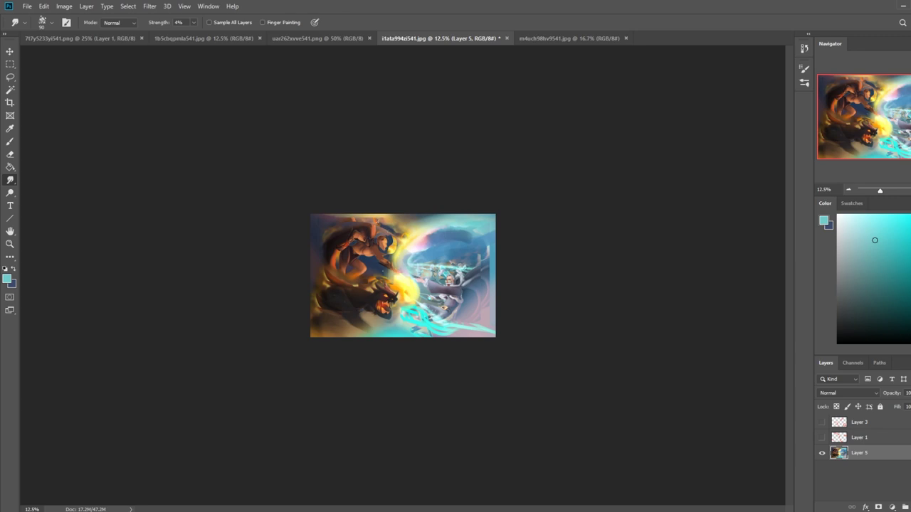
pyautogui.press(']')
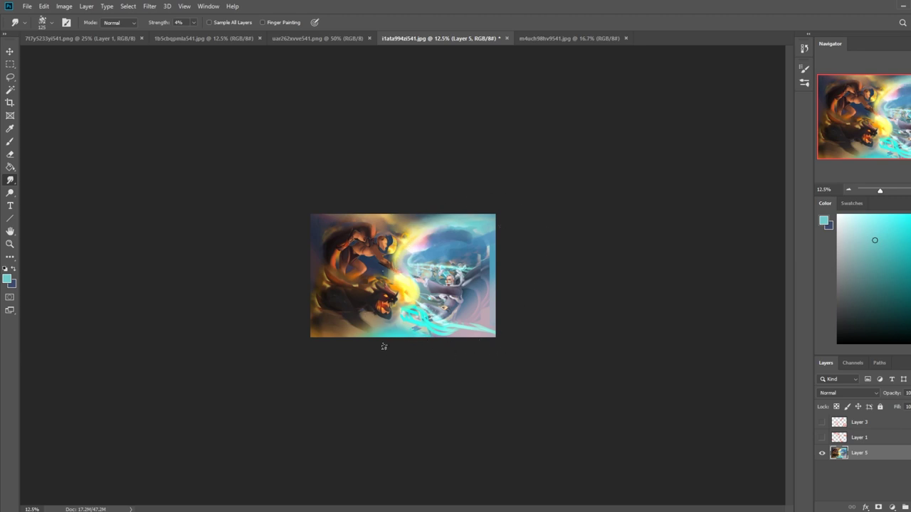
# - Lasso the ground beneath the ice figure and paint it pale cyan with a soft brush enlarged to 1700 px
pyautogui.press('l')
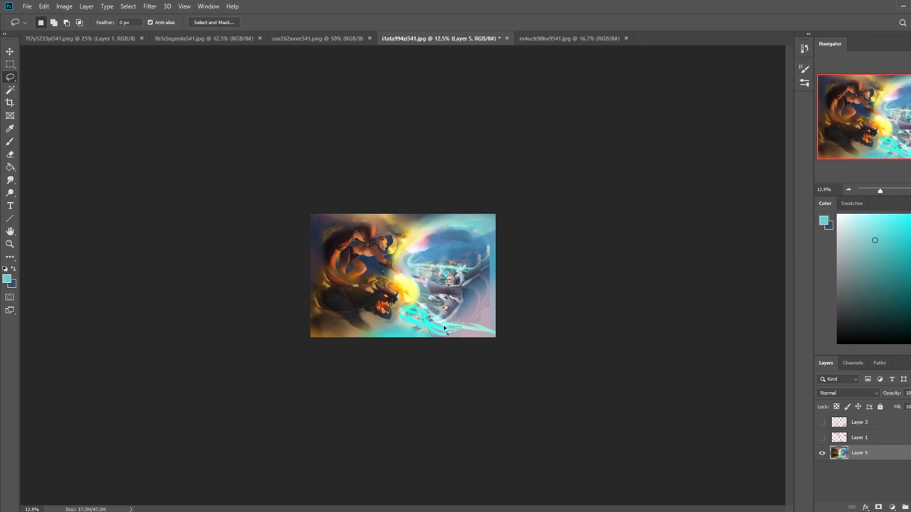
pyautogui.moveTo(464, 347); pyautogui.dragTo(500, 334)
pyautogui.moveTo(437, 332)
pyautogui.mouseDown()
pyautogui.moveTo(414, 331)
pyautogui.moveTo(467, 342)
pyautogui.moveTo(462, 334)
pyautogui.mouseUp()
pyautogui.hotkey('ctrl', 'd')
pyautogui.press('b')
pyautogui.click(868, 220)
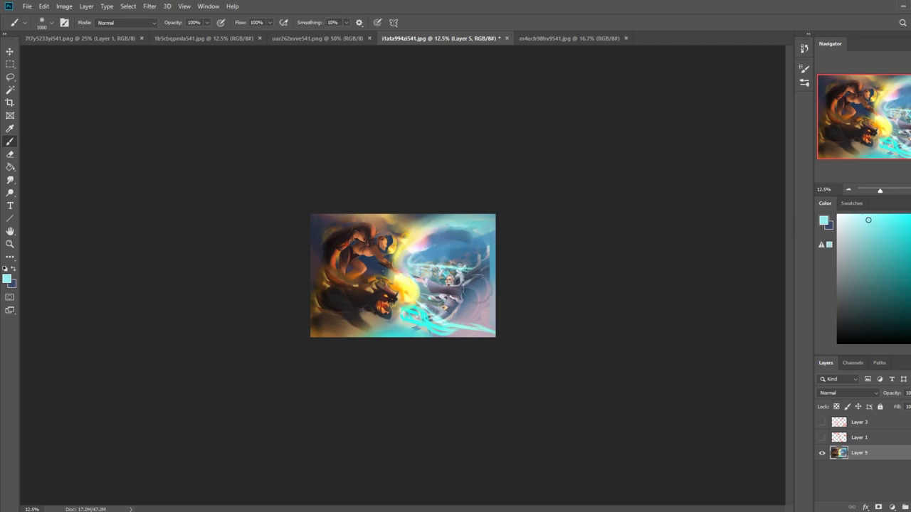
pyautogui.press(']')
pyautogui.press(']')
pyautogui.moveTo(504, 331); pyautogui.dragTo(325, 349)
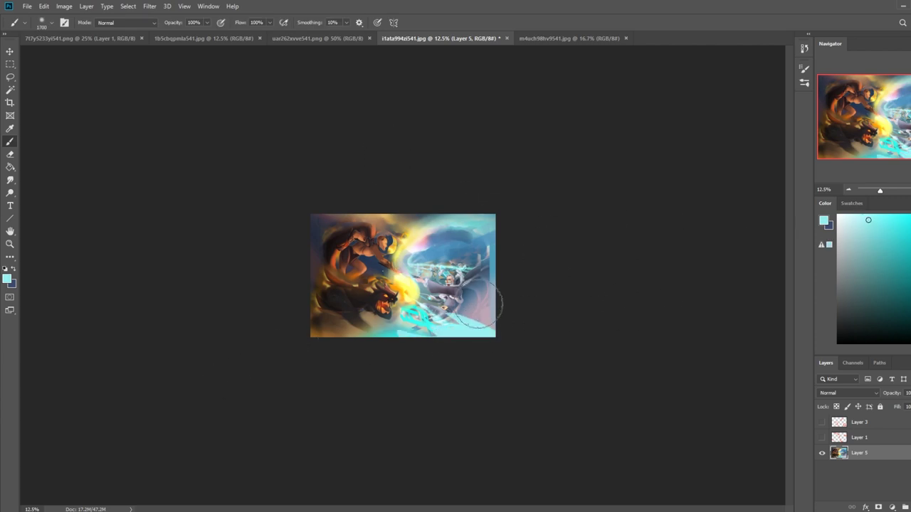
# - Shade the selected ground with a sampled slate blue and clear the selection
pyautogui.keyDown('alt'); pyautogui.click(462, 329); pyautogui.keyUp('alt')
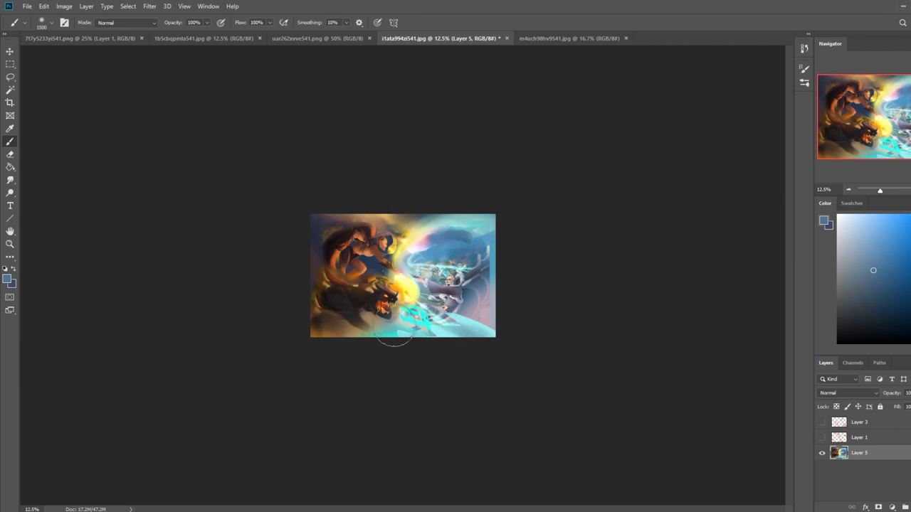
pyautogui.press('m')
pyautogui.rightClick(467, 303)
pyautogui.click(488, 307)
# - Fill in the ice shape facing the beast with sampled bright cyan, using a much smaller soft brush
pyautogui.press('b')
pyautogui.keyDown('alt'); pyautogui.click(420, 332); pyautogui.keyUp('alt')
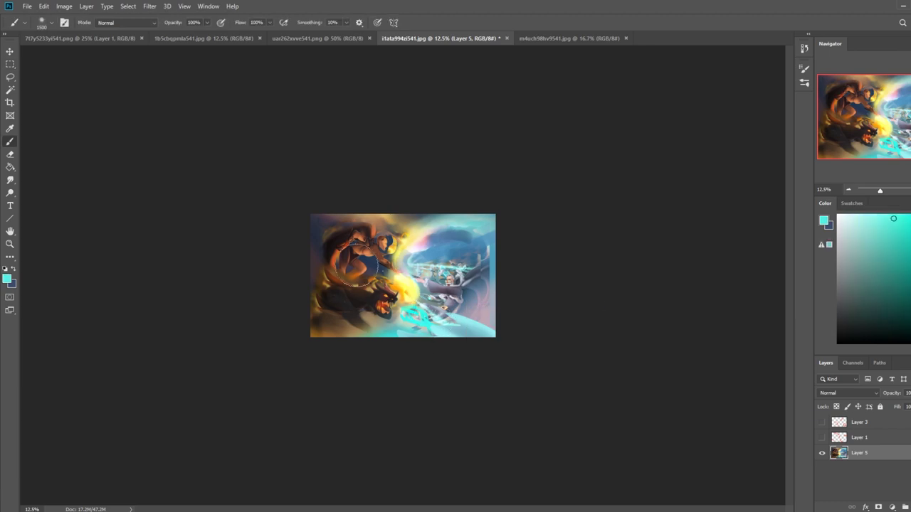
pyautogui.press('[')
pyautogui.press('[')
pyautogui.press('[')
pyautogui.press('[')
pyautogui.press('[')
pyautogui.press('[')
pyautogui.press('[')
# - Lasso small facets inside the cyan ice shape facing the beast, paint them white with a 250 px soft brush, and clear the selection
pyautogui.press('l')
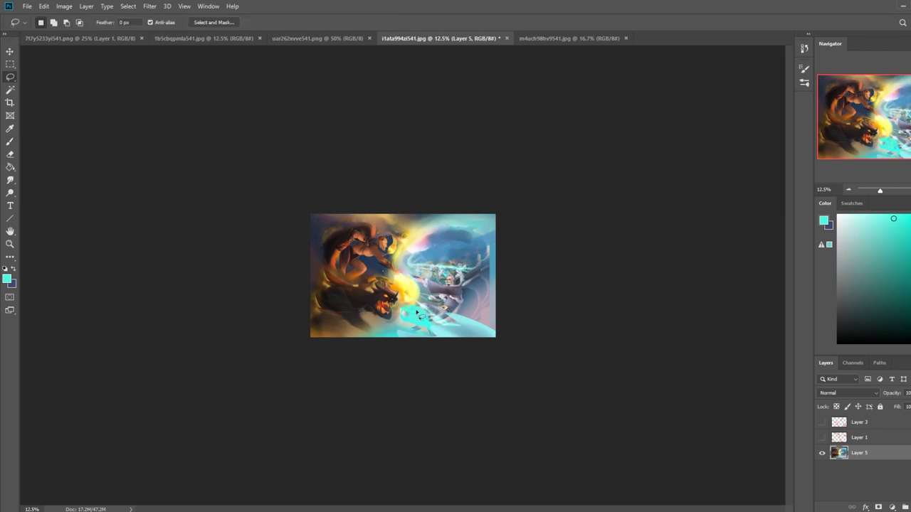
pyautogui.moveTo(416, 312)
pyautogui.mouseDown()
pyautogui.moveTo(408, 312)
pyautogui.moveTo(416, 309)
pyautogui.mouseUp()
pyautogui.press('b')
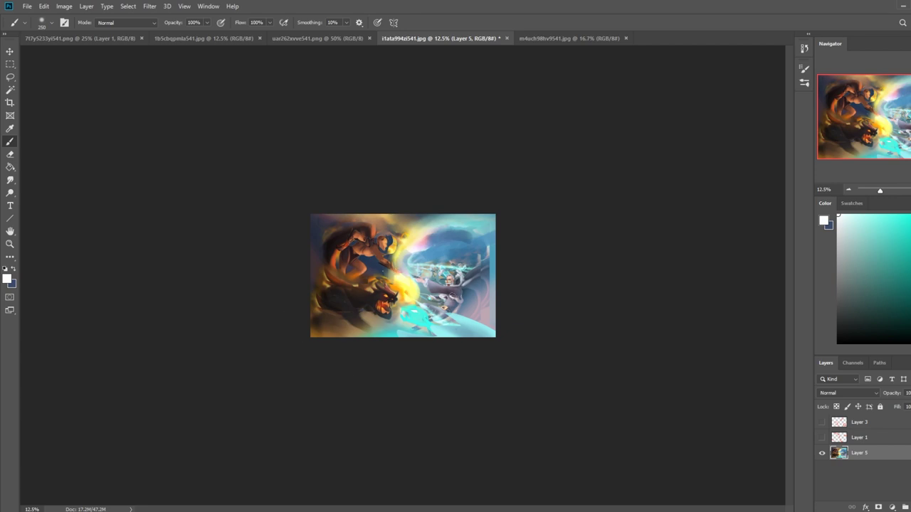
pyautogui.press('m')
pyautogui.rightClick(454, 253)
pyautogui.click(474, 261)
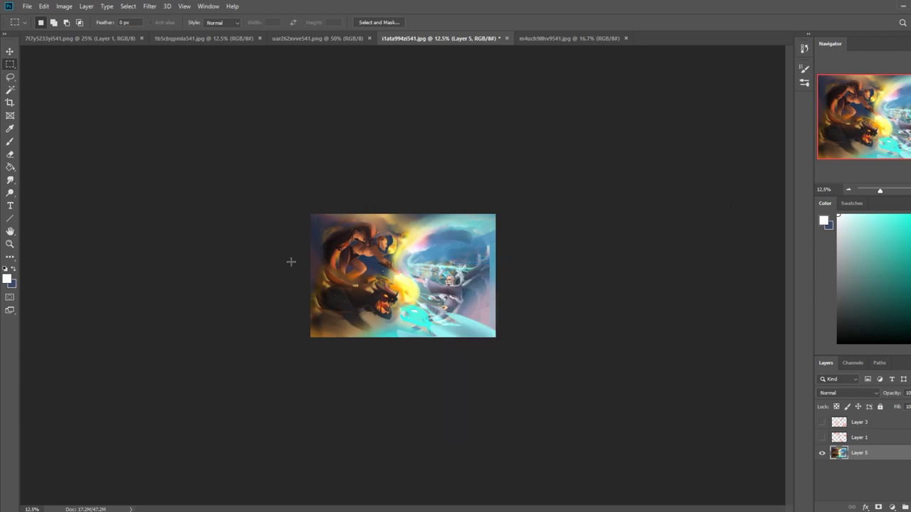
# - Deepen the fireball's glow with orange sampled from it, using a 700 px soft brush
pyautogui.press('b')
pyautogui.keyDown('alt'); pyautogui.click(400, 284); pyautogui.keyUp('alt')
pyautogui.press(']')
pyautogui.press(']')
pyautogui.click(399, 284)
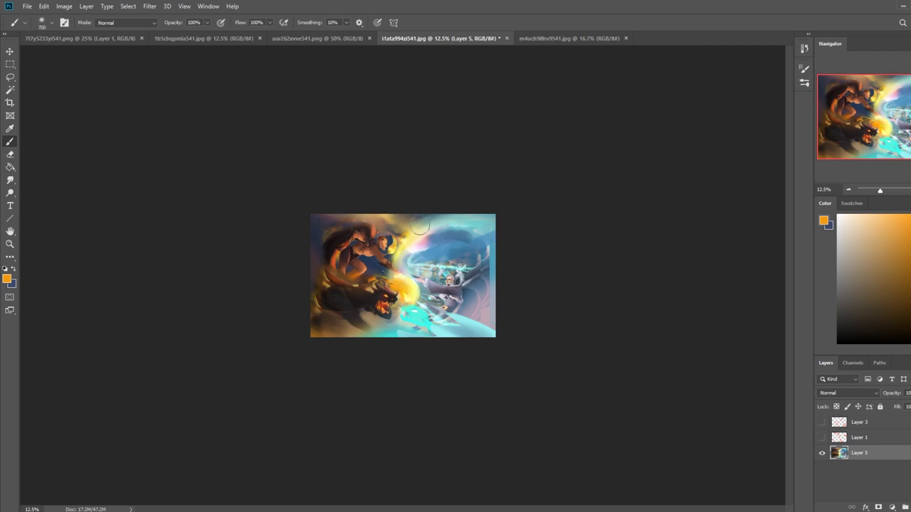
# - Dodge the highlights where the fire meets the ice, enlarging the Dodge brush to 300 px
pyautogui.press('o')
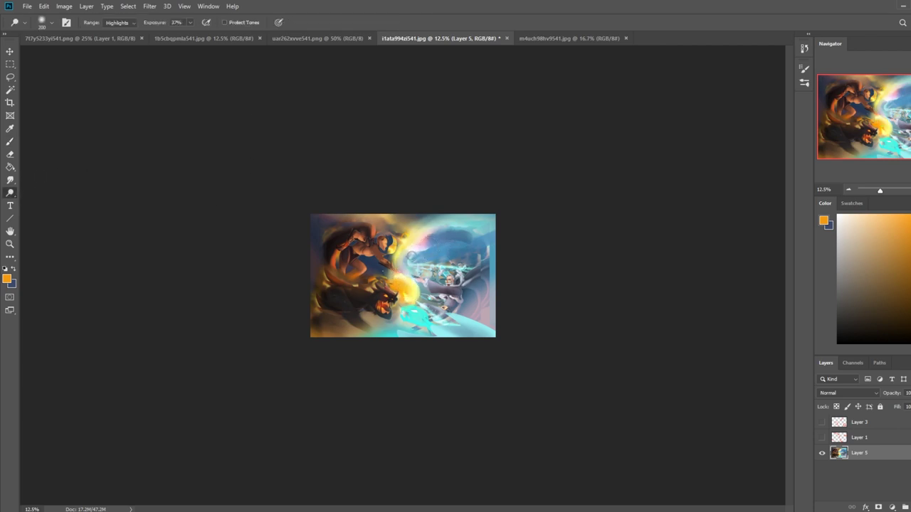
pyautogui.moveTo(411, 273); pyautogui.dragTo(412, 274)
pyautogui.click(405, 269)
pyautogui.press(']')
pyautogui.press('ctrl')
pyautogui.press(']')
pyautogui.press(']')
# - Dodge the highlights on the beast's face, the ice shape and the sky around the ice figure at 37% exposure
pyautogui.click(405, 277)
pyautogui.click(407, 272)
pyautogui.hotkey('ctrl', 'z')
pyautogui.hotkey('ctrl', 'z')
pyautogui.moveTo(386, 299)
pyautogui.mouseDown()
pyautogui.moveTo(410, 294)
pyautogui.moveTo(398, 271)
pyautogui.moveTo(411, 315)
pyautogui.mouseUp()
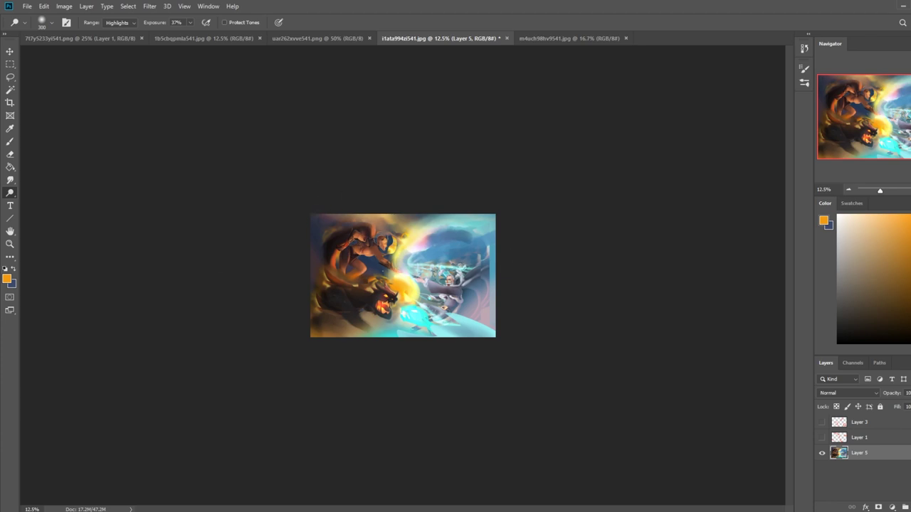
pyautogui.moveTo(453, 285)
pyautogui.mouseDown()
pyautogui.moveTo(453, 293)
pyautogui.moveTo(440, 266)
pyautogui.moveTo(448, 244)
pyautogui.moveTo(491, 239)
pyautogui.moveTo(426, 254)
pyautogui.mouseUp()
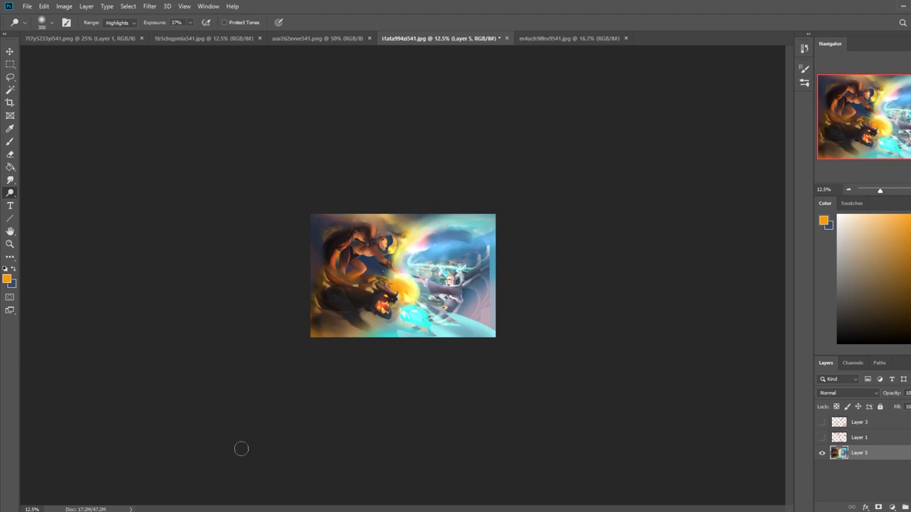
# - Set the brush to Darken mode with a sampled dark blue and try a 700 px stroke over the ground beneath the beast
pyautogui.press('b')
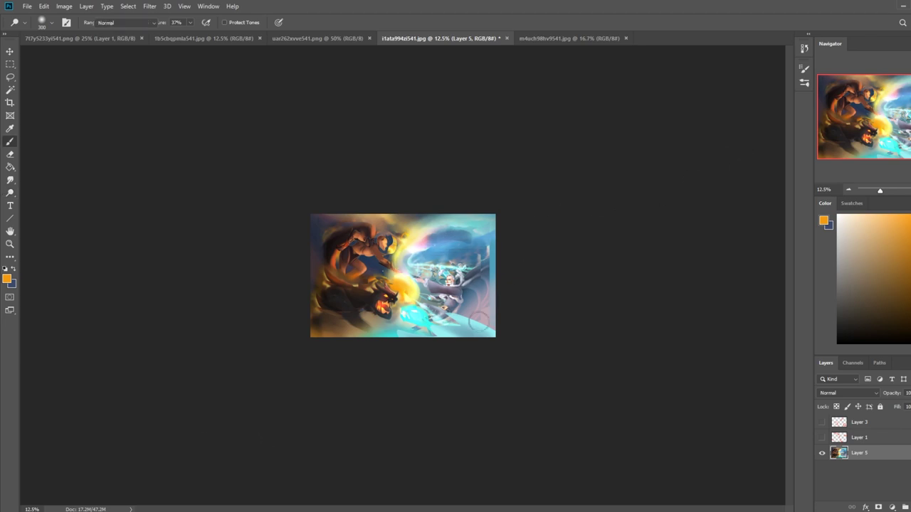
pyautogui.keyDown('alt'); pyautogui.click(381, 267); pyautogui.keyUp('alt')
pyautogui.click(123, 23)
pyautogui.click(125, 73)
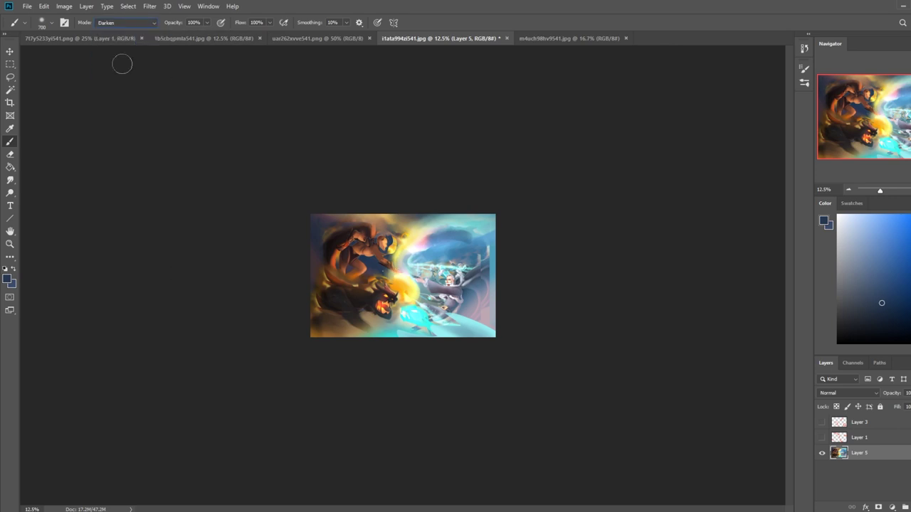
pyautogui.moveTo(398, 321); pyautogui.dragTo(335, 328)
pyautogui.hotkey('ctrl', 'z')
# - Darken the ground beneath the beast in dark blue with the brush enlarged to 1100 px
pyautogui.press(']')
pyautogui.press(']')
pyautogui.press(']')
pyautogui.press(']')
pyautogui.moveTo(390, 324)
pyautogui.mouseDown()
pyautogui.moveTo(265, 316)
pyautogui.moveTo(241, 289)
pyautogui.mouseUp()
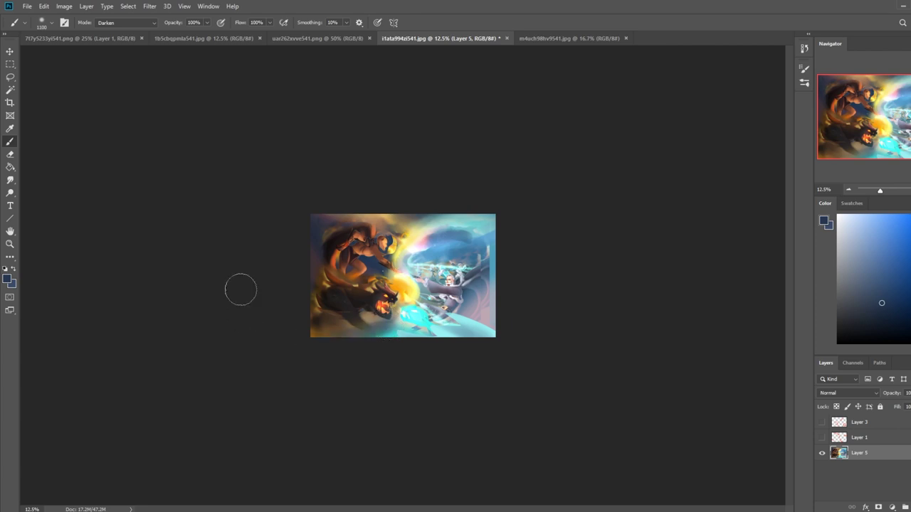
pyautogui.hotkey('ctrl', 'z')
pyautogui.hotkey('ctrl', 'z')
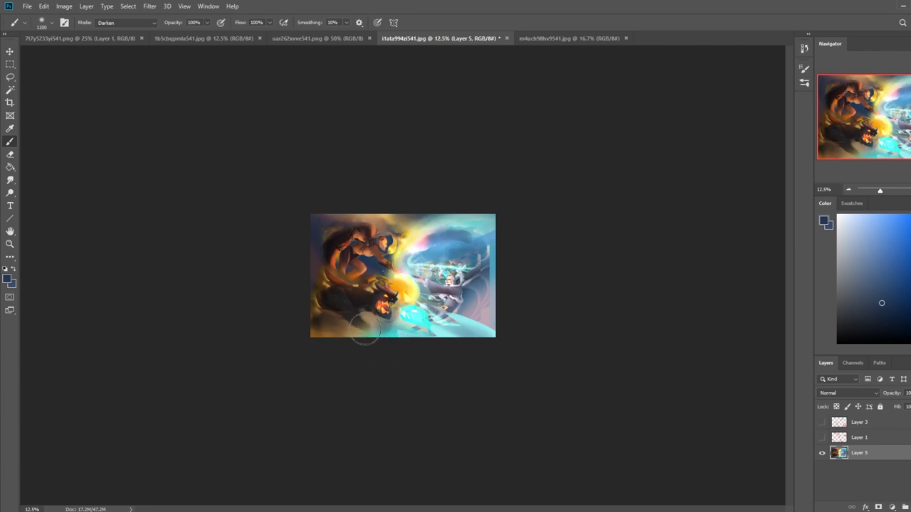
pyautogui.moveTo(366, 330); pyautogui.dragTo(341, 328)
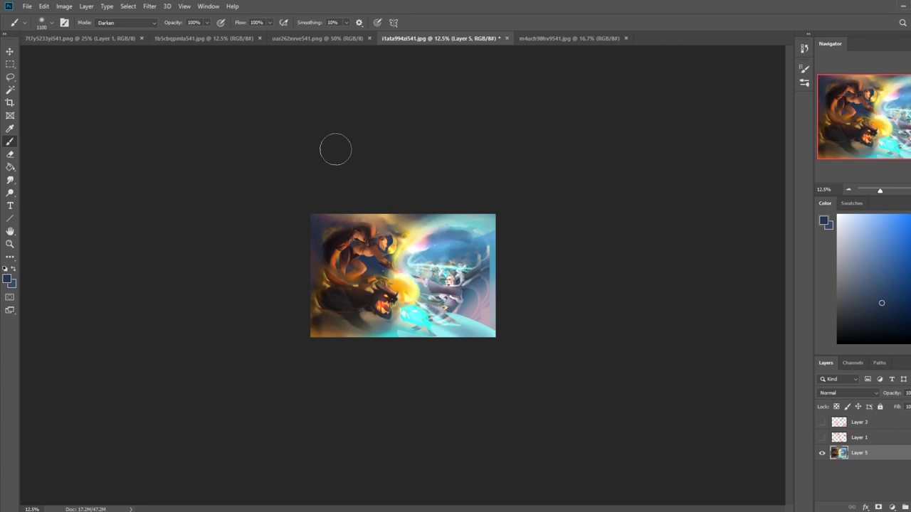
# - Burn the shadows along the outer edges of the fire side with a 1600 px Burn brush at 50% exposure
pyautogui.moveTo(10, 193); pyautogui.dragTo(38, 206)
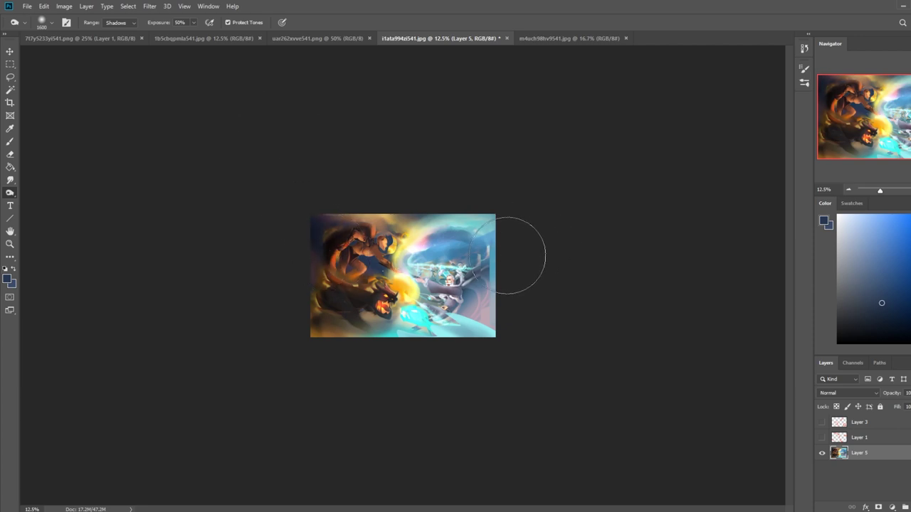
pyautogui.moveTo(512, 240)
pyautogui.mouseDown()
pyautogui.moveTo(340, 173)
pyautogui.moveTo(513, 236)
pyautogui.moveTo(467, 258)
pyautogui.moveTo(362, 108)
pyautogui.mouseUp()
pyautogui.hotkey('ctrl', 'z')
# - Compare the reworked image against the red composition guides on Layer 3 and Layer 1, then hide the guides
pyautogui.click(803, 48)
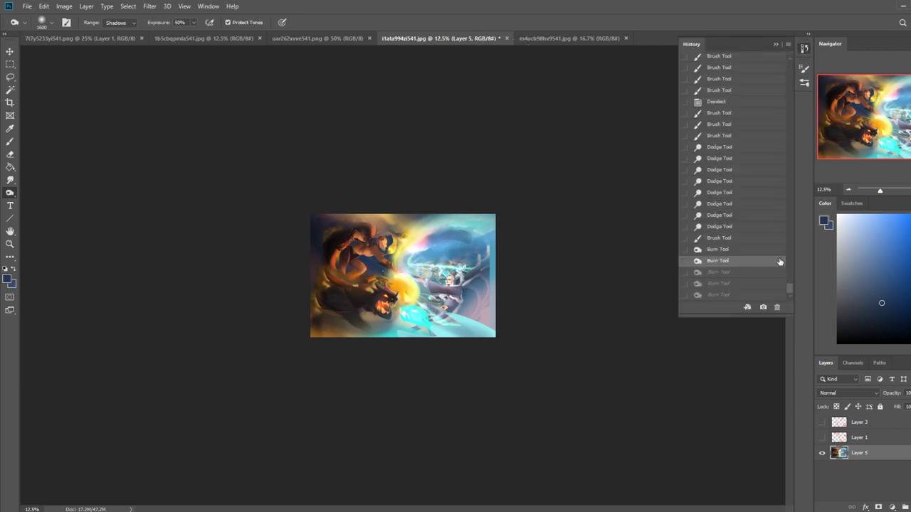
pyautogui.moveTo(790, 288); pyautogui.dragTo(804, 62)
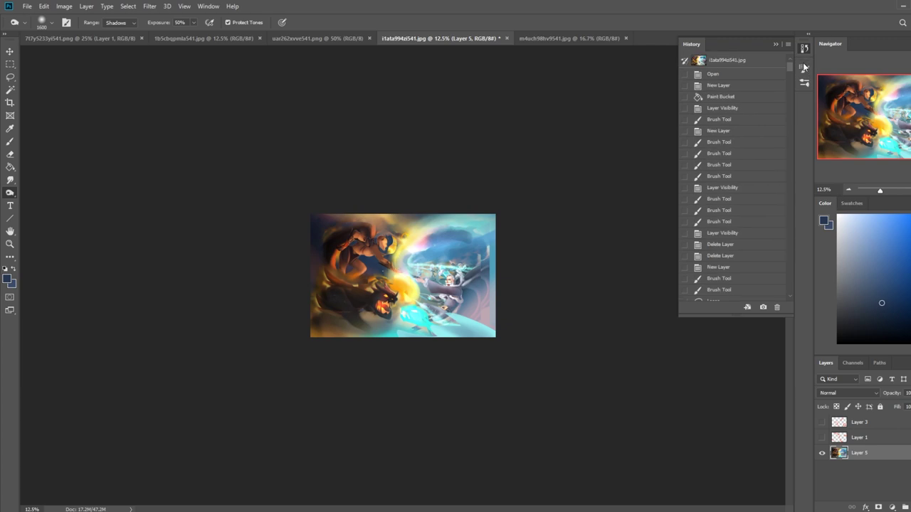
pyautogui.hotkey('ctrl', 'a')
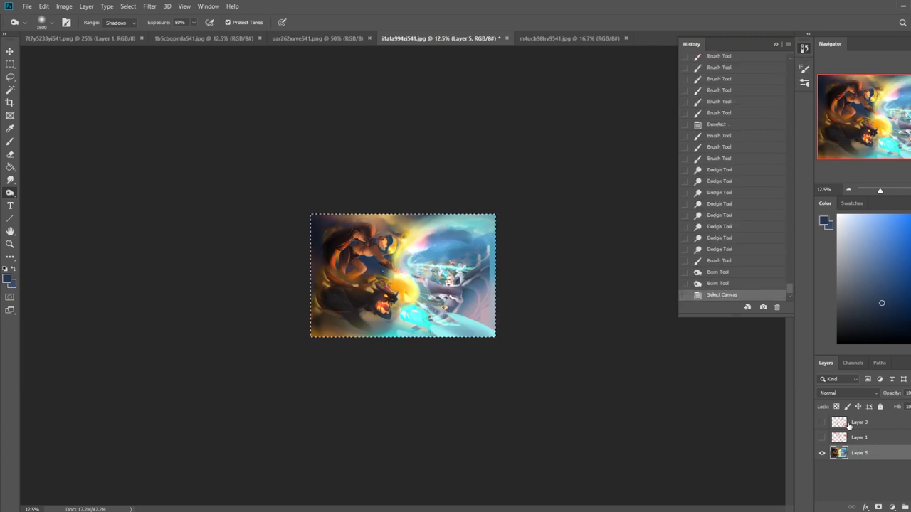
pyautogui.click(822, 422)
pyautogui.click(822, 437)
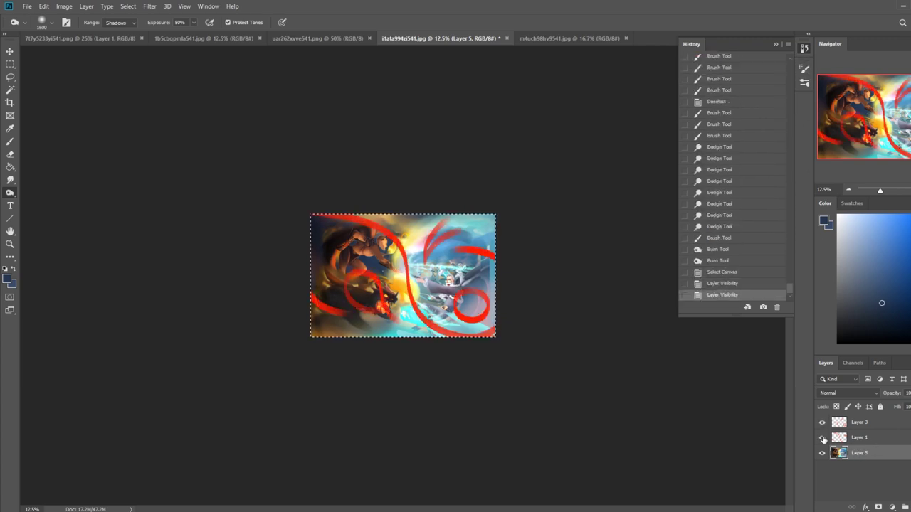
pyautogui.click(822, 438)
pyautogui.click(822, 422)
# - Copy the whole reworked image and revert the document to its original opened state
pyautogui.hotkey('ctrl', 'a')
pyautogui.moveTo(788, 288); pyautogui.dragTo(789, 60)
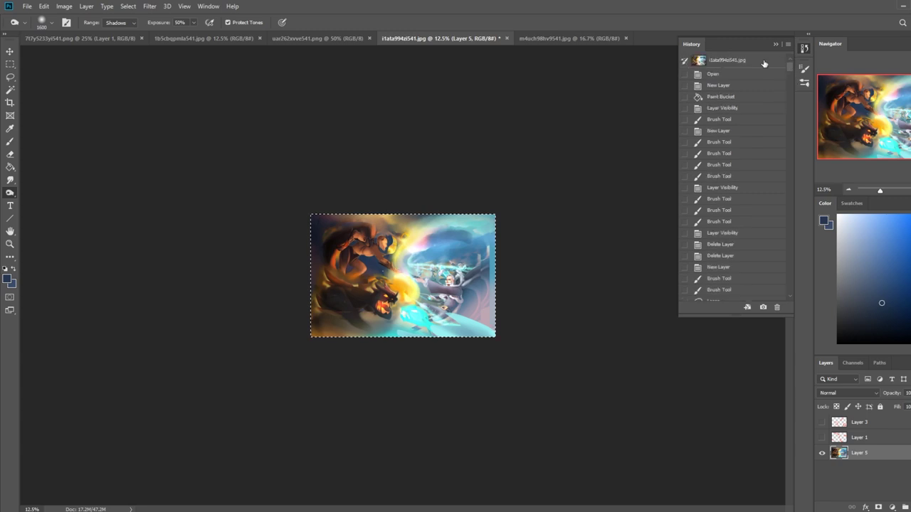
pyautogui.click(726, 60)
# - Resize the original illustration to a width of 3000 pixels
pyautogui.click(64, 7)
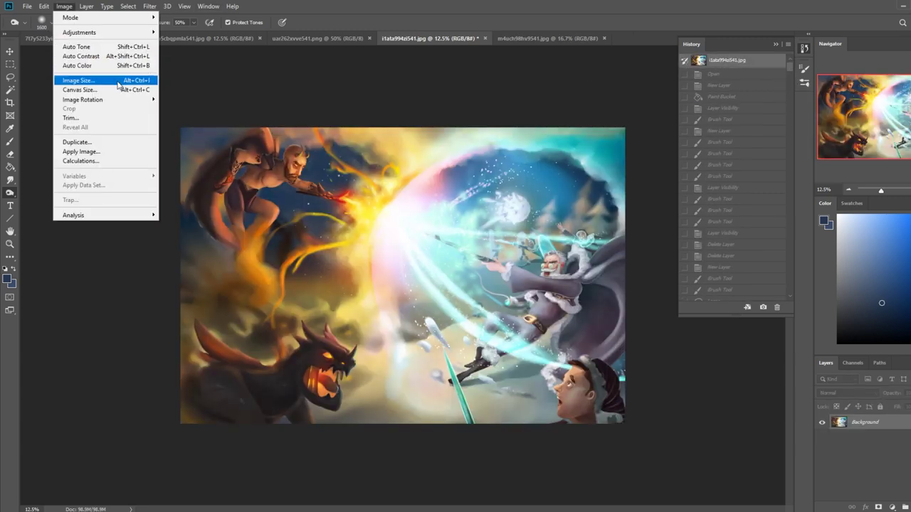
pyautogui.click(78, 82)
pyautogui.write('3000')
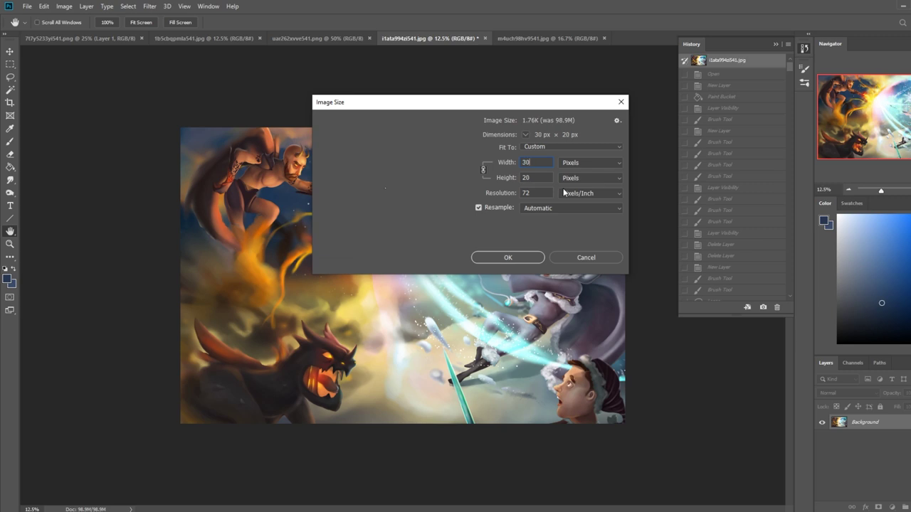
pyautogui.click(525, 257)
# - Paste the reworked image as a layer above the original and hide it to reveal the original
pyautogui.hotkey('ctrl', 'v')
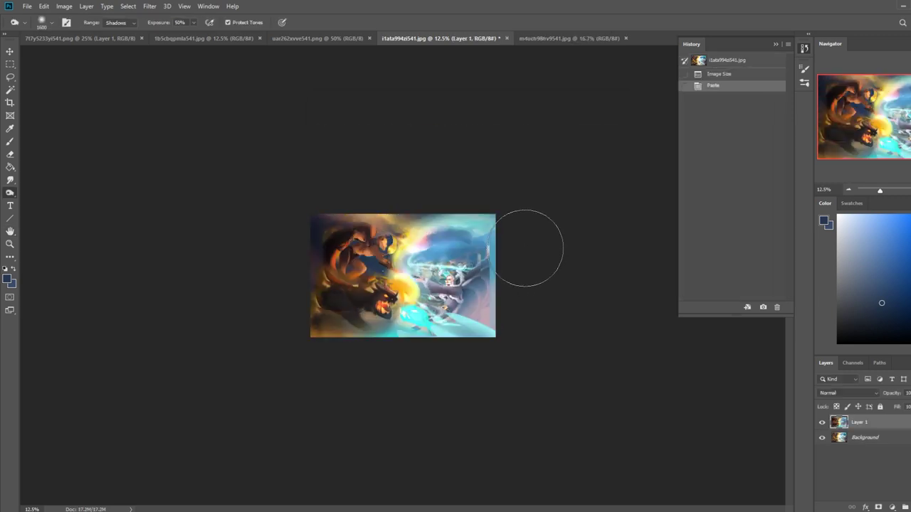
pyautogui.hotkey('ctrl', '=')
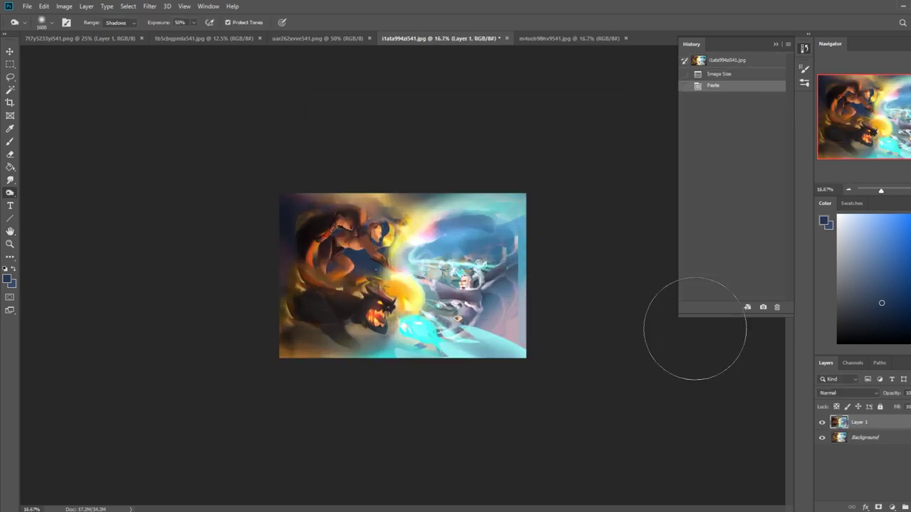
pyautogui.click(823, 424)
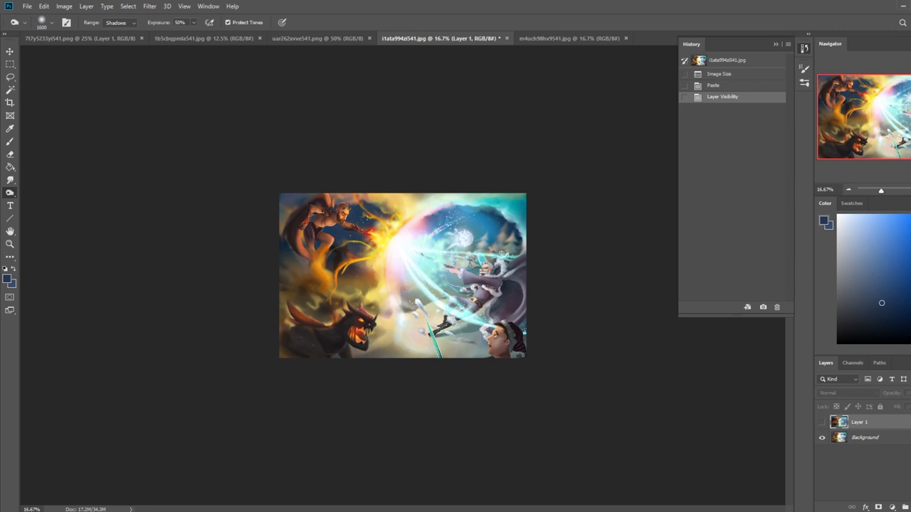
# - On a new layer, paint one vertical red line down the middle and a horizontal red line across each half, separating the four characters
pyautogui.hotkey('ctrl', 'shift', 'alt', 'n')
pyautogui.press('b')
pyautogui.click(908, 217)
pyautogui.click(407, 188)
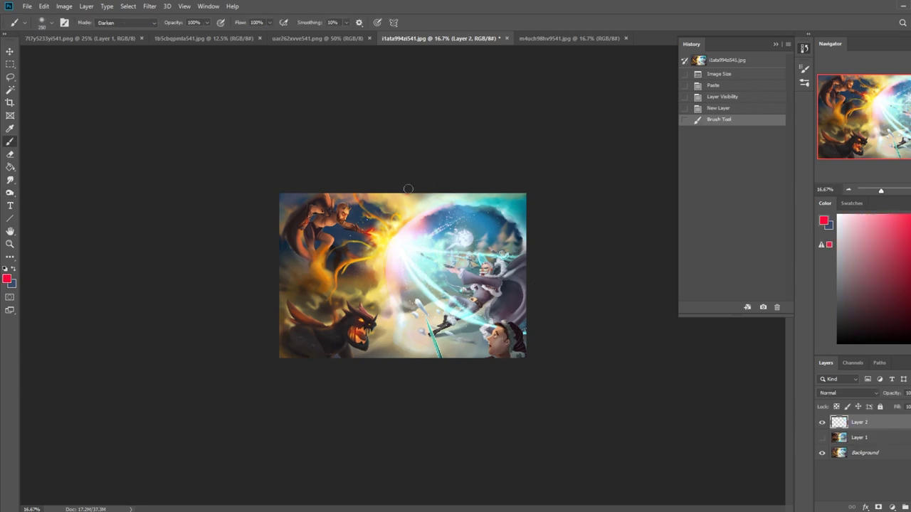
pyautogui.click(408, 188)
pyautogui.moveTo(408, 188); pyautogui.dragTo(417, 381)
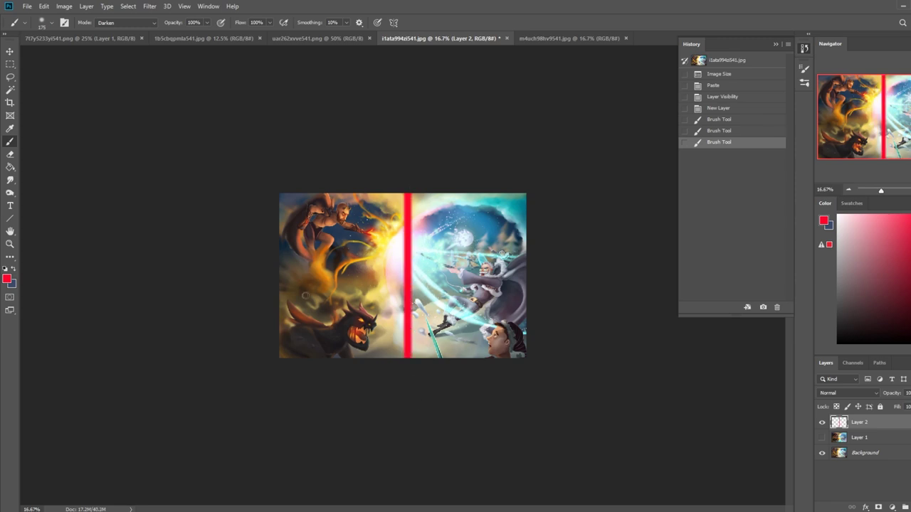
pyautogui.moveTo(278, 284)
pyautogui.mouseDown()
pyautogui.moveTo(408, 285)
pyautogui.moveTo(528, 314)
pyautogui.mouseUp()
pyautogui.click(411, 320)
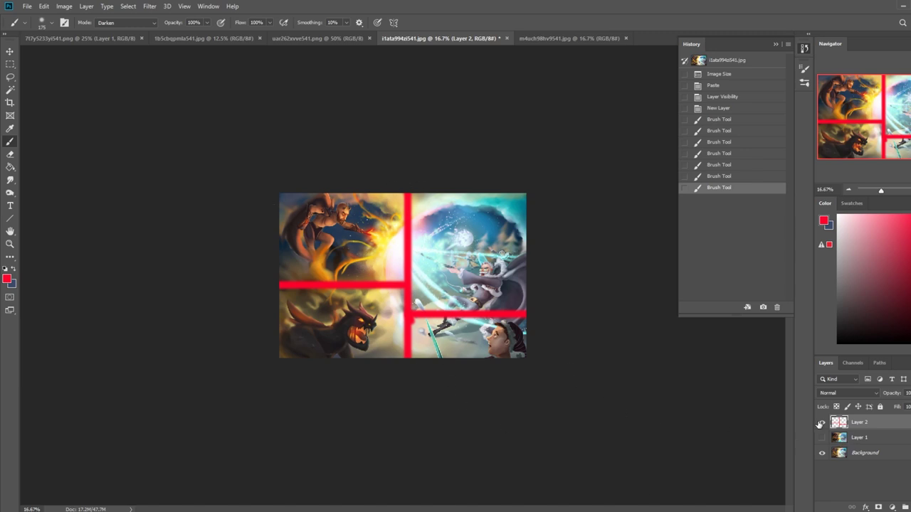
# - Show the reworked image on Layer 1 and compare it with and without the red dividing lines, leaving the lines hidden
pyautogui.click(822, 438)
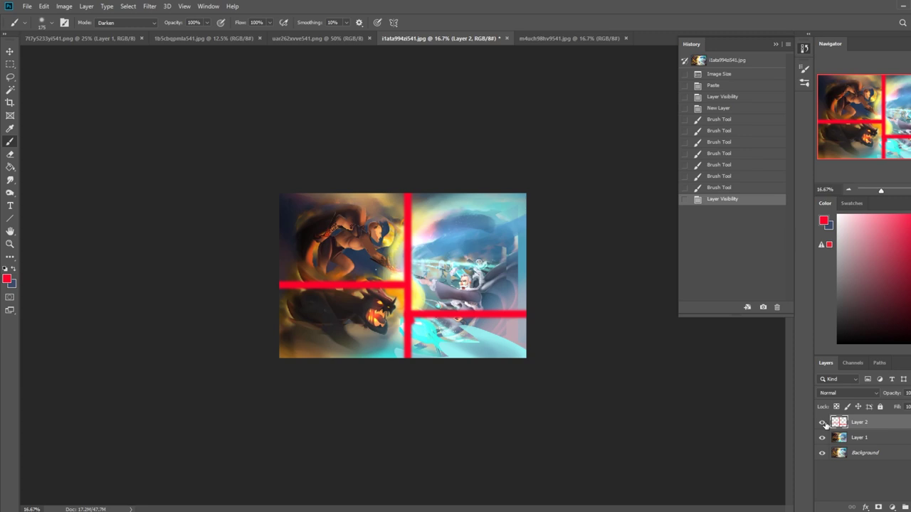
pyautogui.click(823, 423)
pyautogui.click(822, 422)
pyautogui.click(823, 422)
pyautogui.click(822, 423)
pyautogui.click(823, 422)
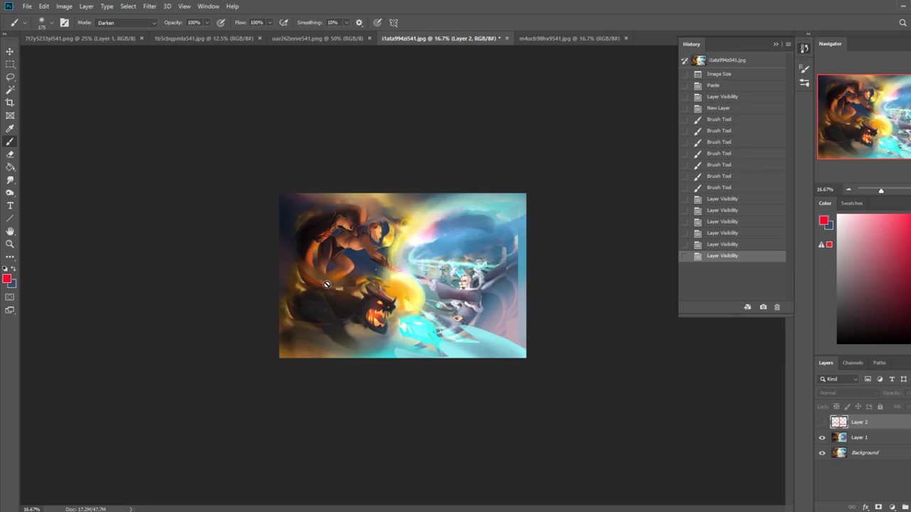
# - Saturate the beast's body on Layer 1 with an enlarged Sponge brush in Saturate mode at 50% flow
pyautogui.moveTo(10, 180); pyautogui.dragTo(56, 210)
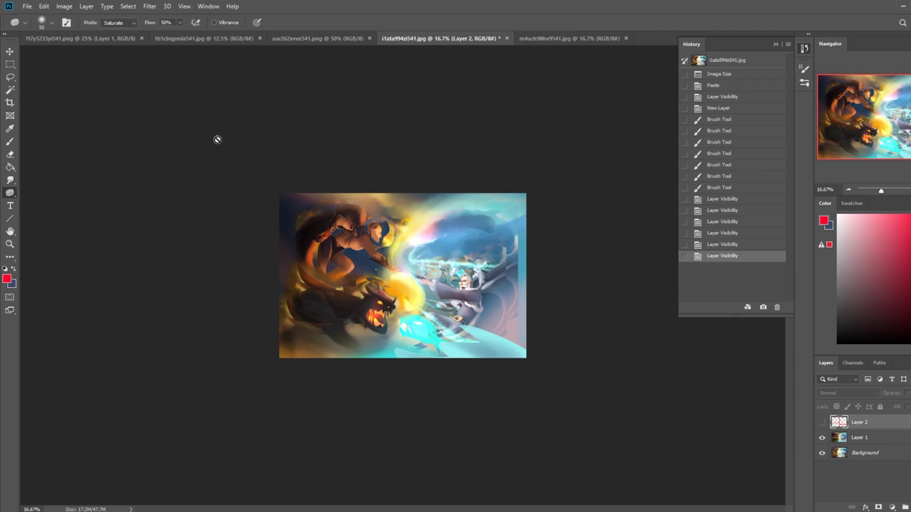
pyautogui.press(']')
pyautogui.press(']')
pyautogui.press(']')
pyautogui.press(']')
pyautogui.press(']')
pyautogui.press(']')
pyautogui.press(']')
pyautogui.press(']')
pyautogui.click(874, 439)
pyautogui.moveTo(350, 316)
pyautogui.mouseDown()
pyautogui.moveTo(318, 322)
pyautogui.moveTo(329, 325)
pyautogui.moveTo(315, 328)
pyautogui.moveTo(276, 297)
pyautogui.moveTo(294, 307)
pyautogui.moveTo(279, 291)
pyautogui.mouseUp()
# - Saturate the flames behind the beast's back along the image edge with a 500 px Sponge brush
pyautogui.press(']')
pyautogui.press(']')
pyautogui.press(']')
pyautogui.press(']')
pyautogui.press(']')
pyautogui.press(']')
pyautogui.press('[')
pyautogui.press('[')
pyautogui.press('[')
pyautogui.press('[')
pyautogui.press('[')
pyautogui.moveTo(279, 290)
pyautogui.mouseDown()
pyautogui.moveTo(275, 275)
pyautogui.moveTo(292, 306)
pyautogui.mouseUp()
pyautogui.click(283, 291)
pyautogui.click(293, 307)
pyautogui.click(300, 321)
pyautogui.click(300, 311)
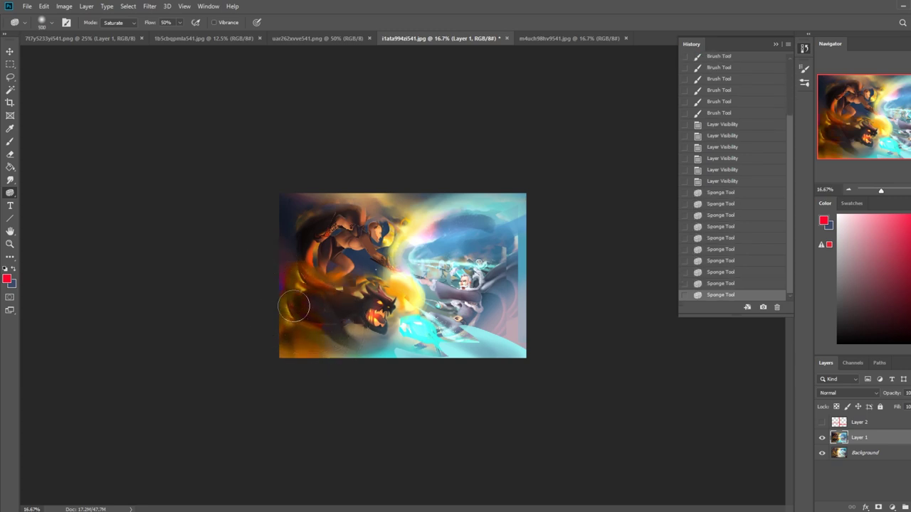
pyautogui.click(302, 325)
pyautogui.click(309, 328)
# - Saturate the area behind the beast down to the image corner, trying a smaller Sponge brush and undoing the stray strokes
pyautogui.press('[')
pyautogui.press('[')
pyautogui.press('[')
pyautogui.click(318, 335)
pyautogui.hotkey('ctrl', 'z')
pyautogui.hotkey('ctrl', 'z')
pyautogui.moveTo(294, 305)
pyautogui.mouseDown()
pyautogui.moveTo(282, 318)
pyautogui.moveTo(323, 402)
pyautogui.moveTo(303, 362)
pyautogui.mouseUp()
# - Dodge the highlights of the flames behind the beast at 37% exposure, enlarging the brush to 800 px
pyautogui.rightClick(11, 197)
pyautogui.click(36, 193)
pyautogui.moveTo(307, 283)
pyautogui.mouseDown()
pyautogui.moveTo(290, 335)
pyautogui.moveTo(309, 305)
pyautogui.moveTo(430, 324)
pyautogui.moveTo(512, 241)
pyautogui.moveTo(480, 216)
pyautogui.moveTo(315, 221)
pyautogui.moveTo(343, 290)
pyautogui.moveTo(321, 301)
pyautogui.moveTo(305, 330)
pyautogui.moveTo(297, 291)
pyautogui.mouseUp()
pyautogui.press(']')
pyautogui.press(']')
pyautogui.press(']')
pyautogui.press(']')
pyautogui.press(']')
pyautogui.moveTo(306, 305); pyautogui.dragTo(336, 328)
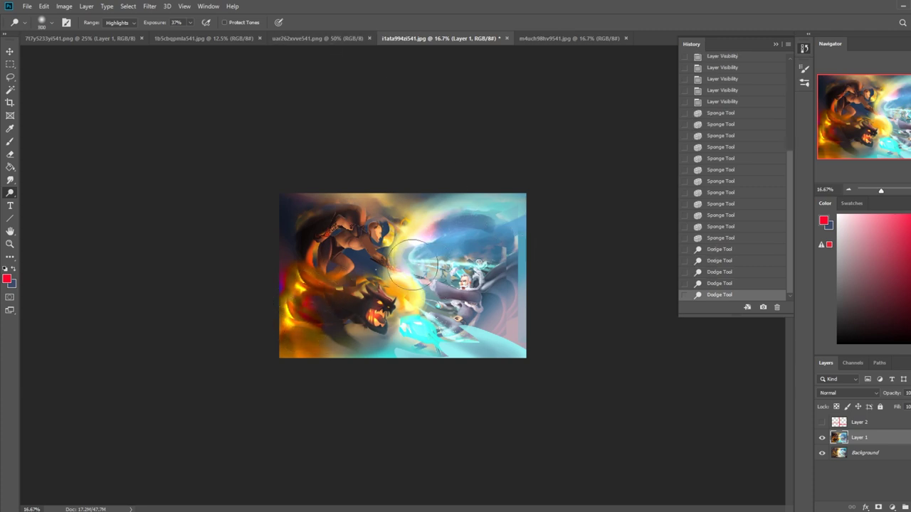
pyautogui.click(315, 300)
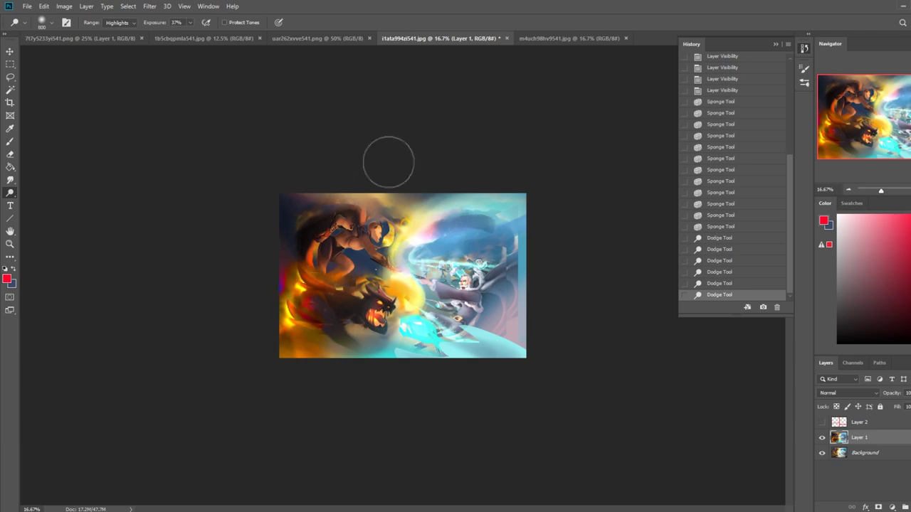
# - Saturate the sky behind the fire man and his body with a 400 px Sponge brush at 50% flow
pyautogui.click(10, 179)
pyautogui.rightClick(10, 193)
pyautogui.click(50, 212)
pyautogui.moveTo(339, 197); pyautogui.dragTo(324, 208)
pyautogui.moveTo(324, 207)
pyautogui.mouseDown()
pyautogui.moveTo(323, 199)
pyautogui.moveTo(282, 207)
pyautogui.mouseUp()
pyautogui.moveTo(282, 207); pyautogui.dragTo(197, 297)
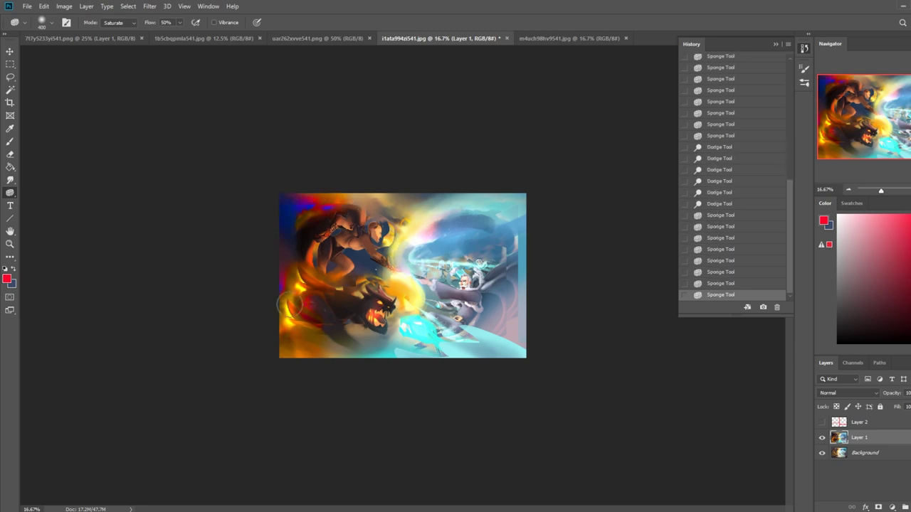
pyautogui.moveTo(325, 189); pyautogui.dragTo(275, 230)
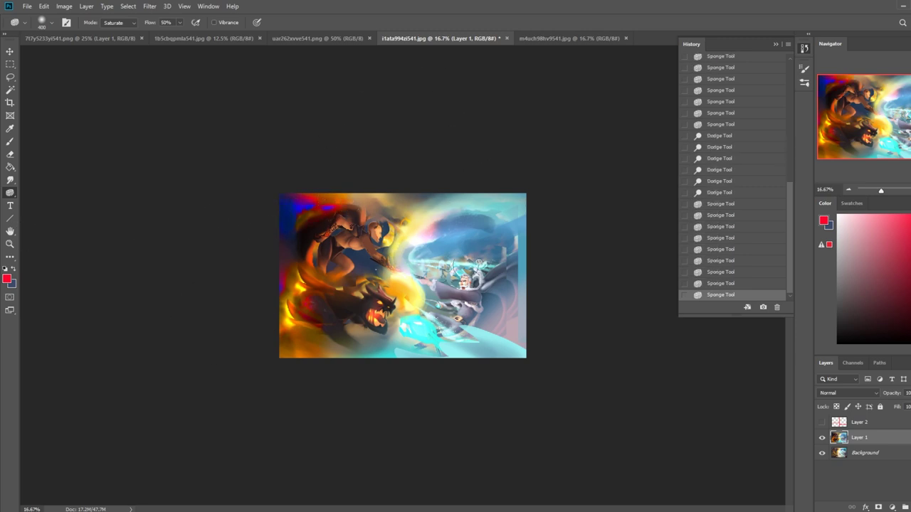
pyautogui.moveTo(341, 229); pyautogui.dragTo(408, 267)
pyautogui.moveTo(356, 253)
pyautogui.mouseDown()
pyautogui.moveTo(332, 250)
pyautogui.moveTo(358, 260)
pyautogui.mouseUp()
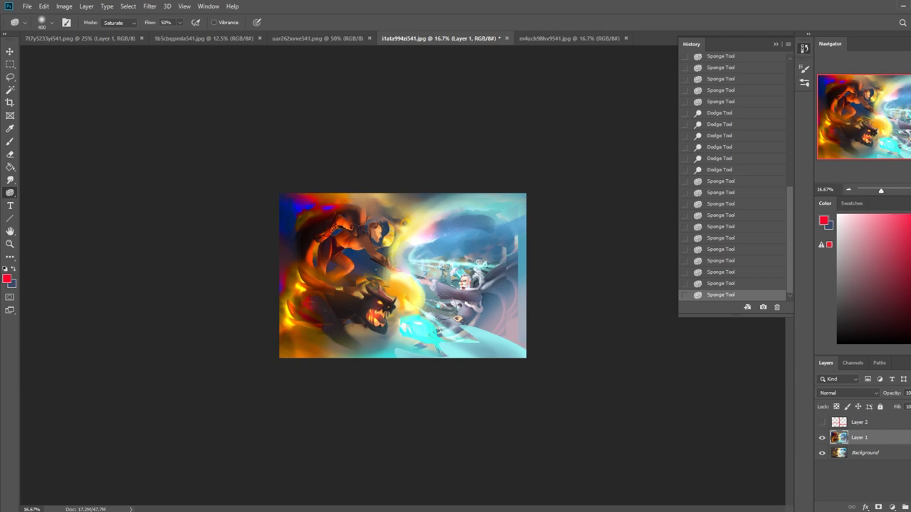
# - Saturate the glow between the two fighters with a 400 px Sponge brush and compare the reworked layer with the original
pyautogui.moveTo(412, 252); pyautogui.dragTo(421, 240)
pyautogui.click(821, 439)
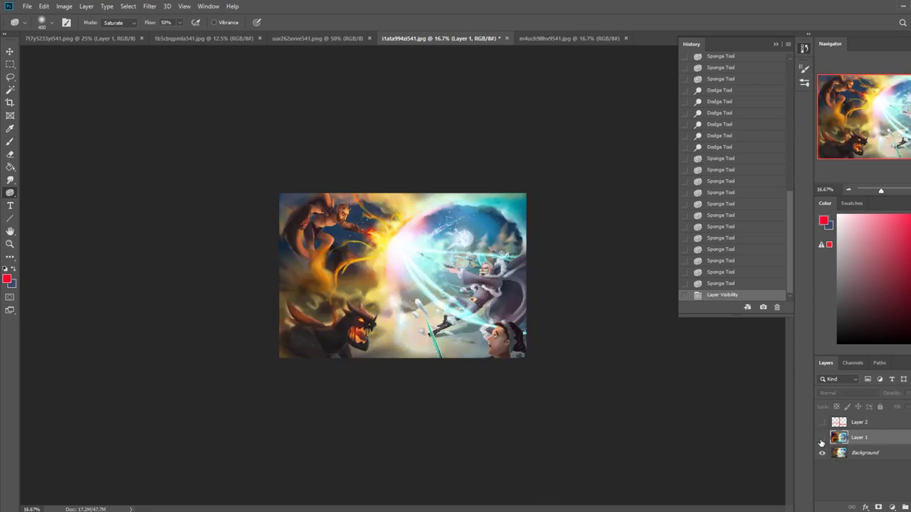
pyautogui.click(822, 439)
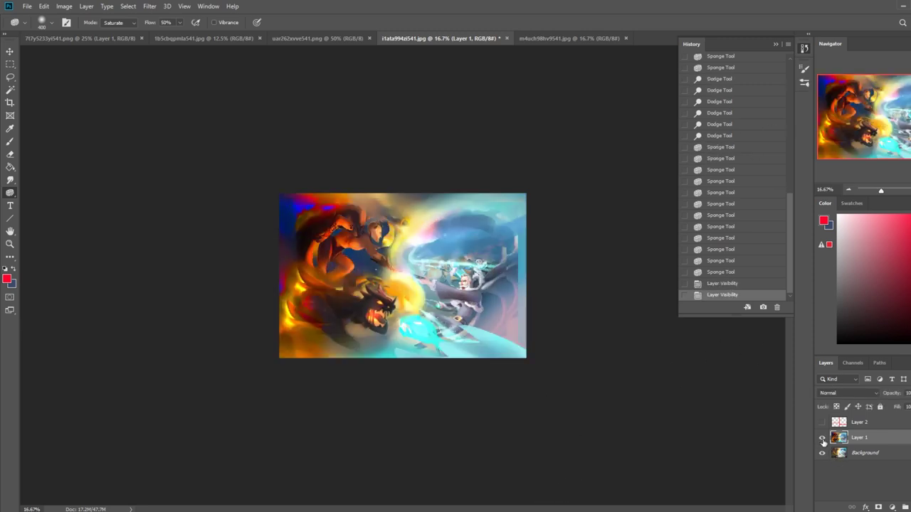
# - Dodge the highlights of the central glow at 37% exposure with an 800 px brush, undoing the trial strokes
pyautogui.rightClick(10, 194)
pyautogui.click(44, 191)
pyautogui.click(822, 439)
pyautogui.click(822, 439)
pyautogui.click(408, 270)
pyautogui.click(405, 200)
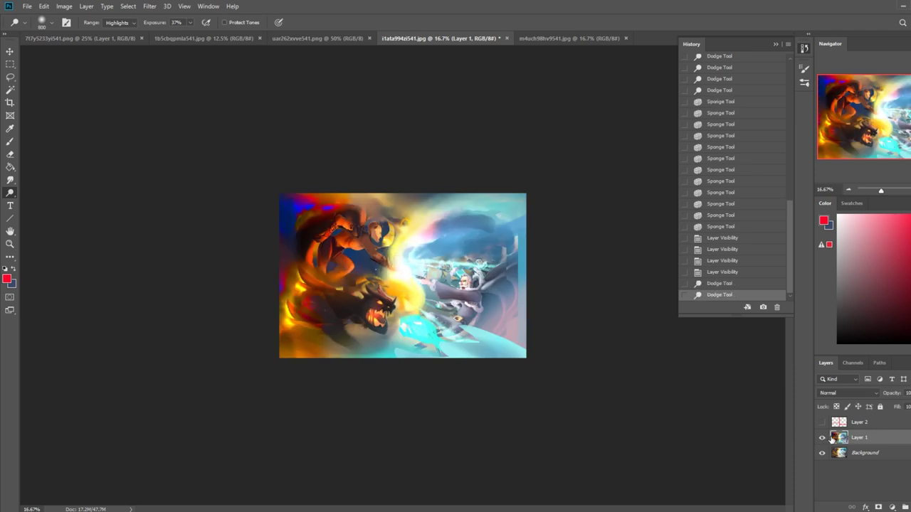
pyautogui.hotkey('ctrl', 'alt', 'z')
pyautogui.hotkey('ctrl', 'alt', 'z')
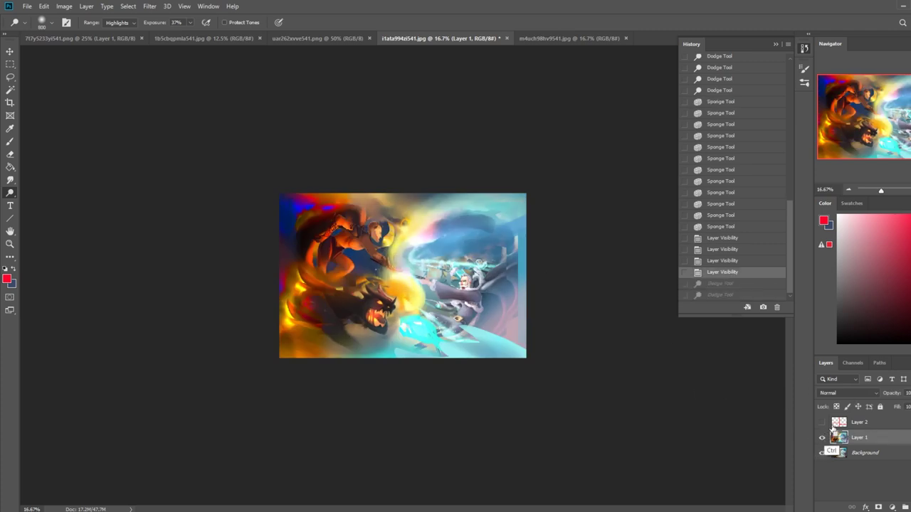
pyautogui.click(403, 266)
# - Compare the reworked fire-versus-ice version with the original by toggling Layer 1's visibility twice
pyautogui.click(823, 438)
pyautogui.click(823, 438)
pyautogui.click(823, 438)
pyautogui.click(823, 438)
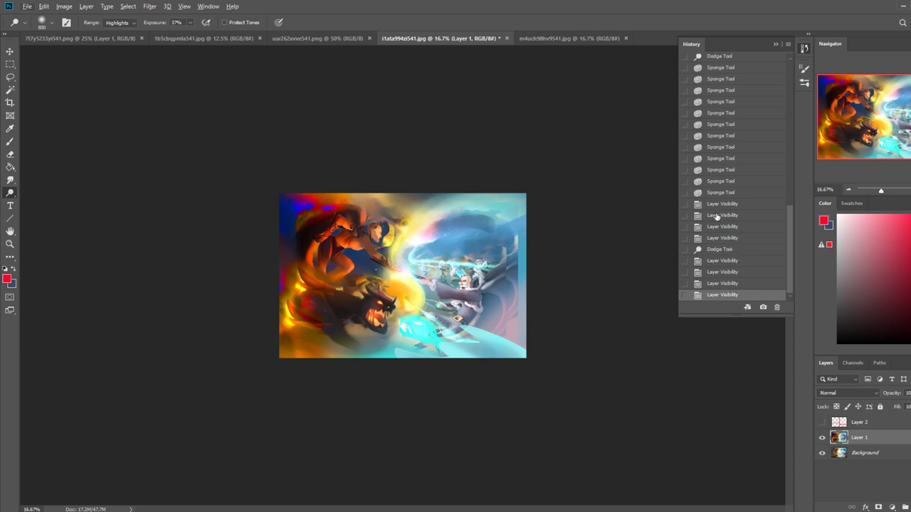
# - Flatten the fire-versus-ice image, discard its hidden layer and put the history list away
pyautogui.rightClick(868, 438)
pyautogui.click(857, 328)
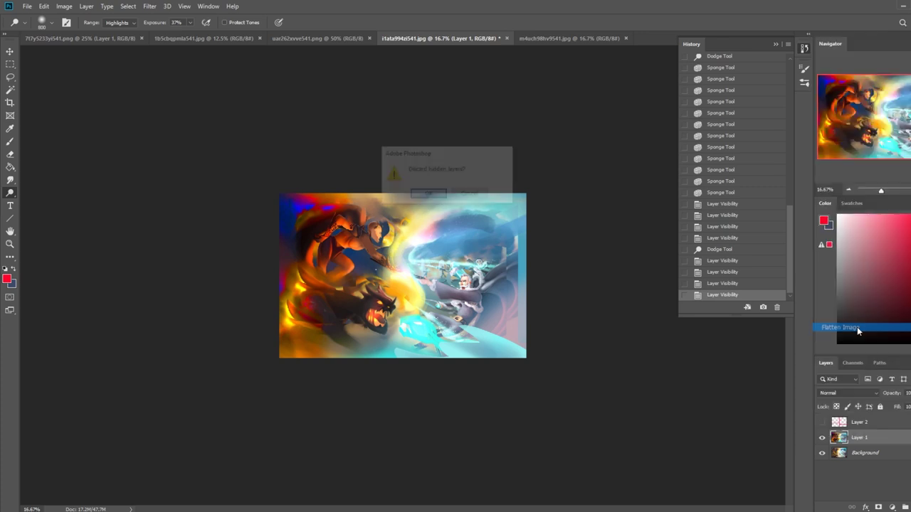
pyautogui.click(426, 193)
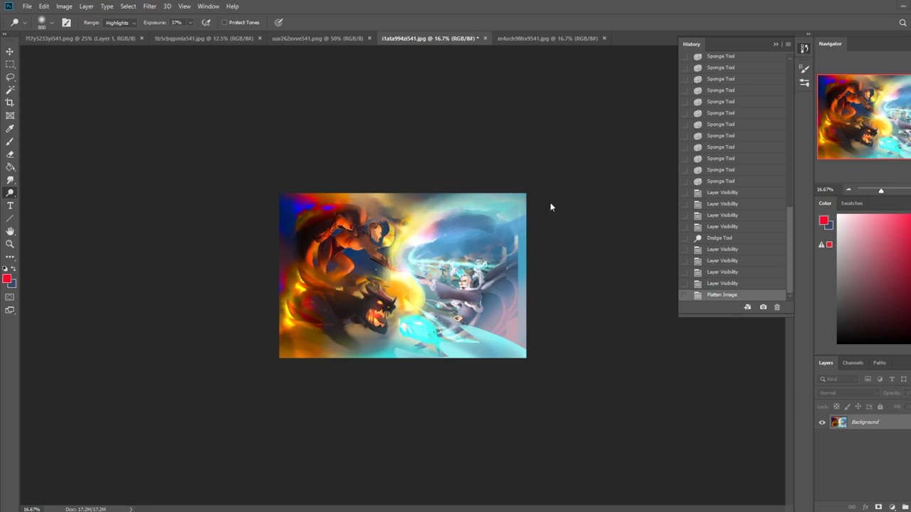
pyautogui.click(774, 43)
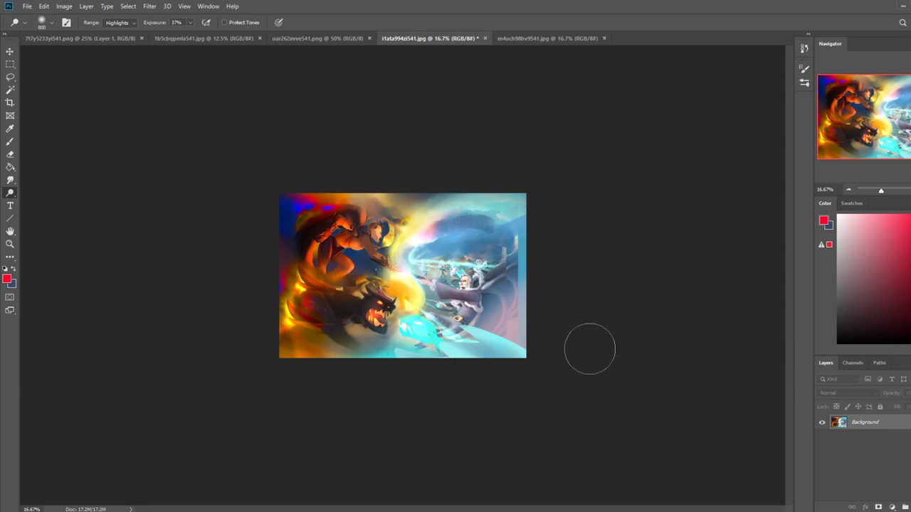
# - Sample the orange glow for the Brush, set it to Normal mode at 35% opacity and undo the full-strength trial stroke
pyautogui.press('b')
pyautogui.keyDown('alt'); pyautogui.click(390, 282); pyautogui.keyUp('alt')
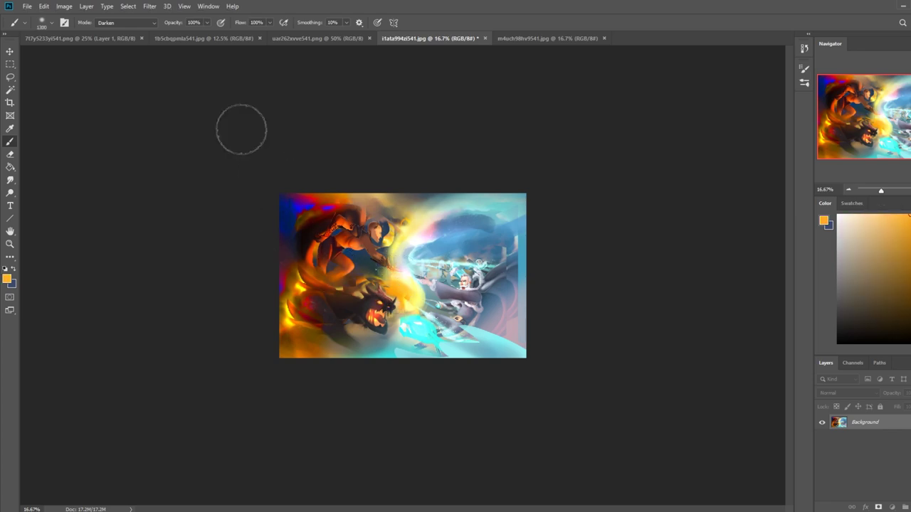
pyautogui.click(124, 22)
pyautogui.click(120, 33)
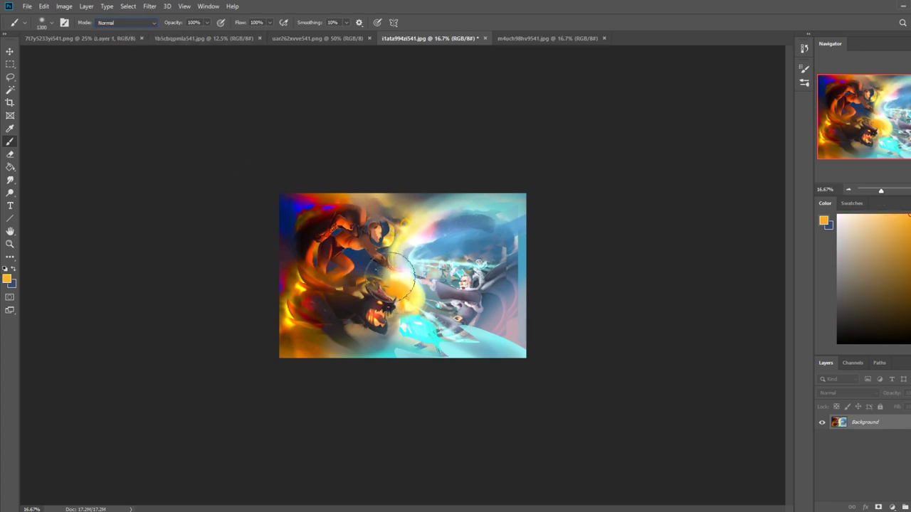
pyautogui.moveTo(386, 278)
pyautogui.mouseDown()
pyautogui.moveTo(319, 262)
pyautogui.moveTo(286, 230)
pyautogui.moveTo(331, 232)
pyautogui.moveTo(377, 273)
pyautogui.moveTo(321, 258)
pyautogui.moveTo(275, 220)
pyautogui.mouseUp()
pyautogui.hotkey('ctrl', 'z')
pyautogui.moveTo(207, 22); pyautogui.dragTo(180, 35)
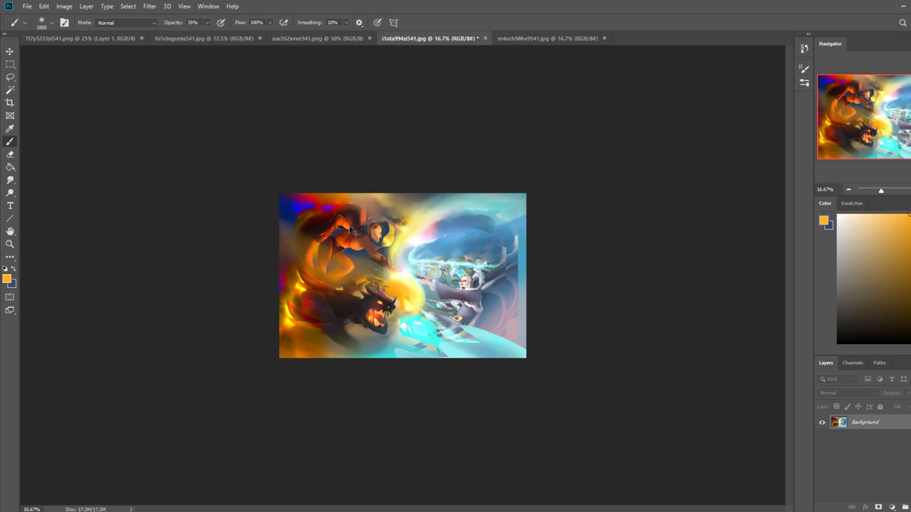
# - Try washing the fire man and the area behind him with translucent orange using an 1800 px brush, and undo it
pyautogui.hotkey('ctrl', 'z')
pyautogui.hotkey('ctrl', 'z')
pyautogui.moveTo(385, 273)
pyautogui.mouseDown()
pyautogui.moveTo(341, 265)
pyautogui.moveTo(285, 231)
pyautogui.mouseUp()
pyautogui.moveTo(336, 244); pyautogui.dragTo(334, 197)
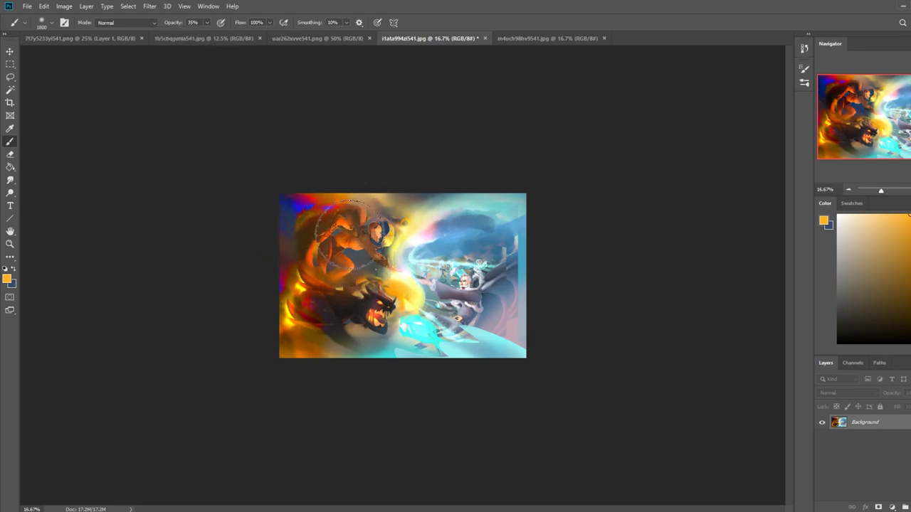
pyautogui.hotkey('ctrl', 'z')
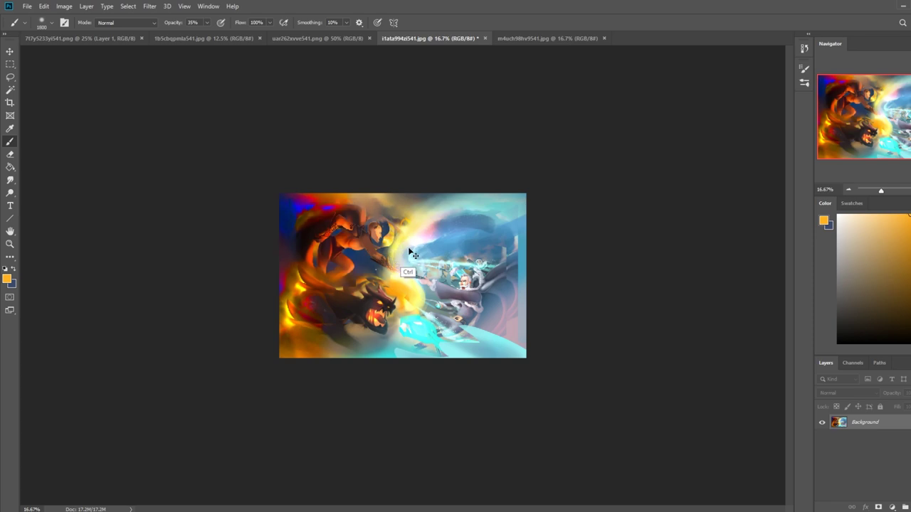
# - Try a translucent wash of sampled sky blue over the fire man, undo the second stroke and sample the yellow glow
pyautogui.keyDown('alt'); pyautogui.click(442, 247); pyautogui.keyUp('alt')
pyautogui.moveTo(364, 269)
pyautogui.mouseDown()
pyautogui.moveTo(326, 267)
pyautogui.moveTo(253, 214)
pyautogui.moveTo(375, 274)
pyautogui.moveTo(312, 251)
pyautogui.moveTo(275, 221)
pyautogui.moveTo(318, 257)
pyautogui.moveTo(253, 197)
pyautogui.mouseUp()
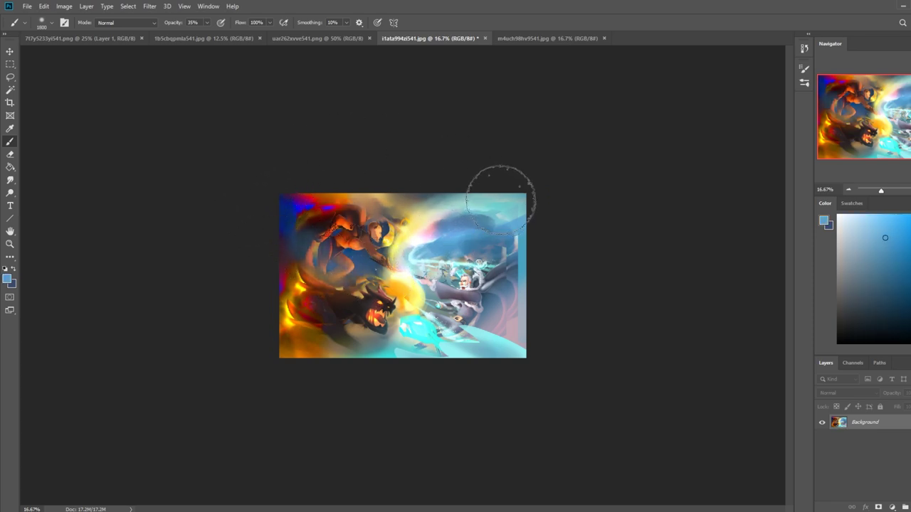
pyautogui.click(307, 233)
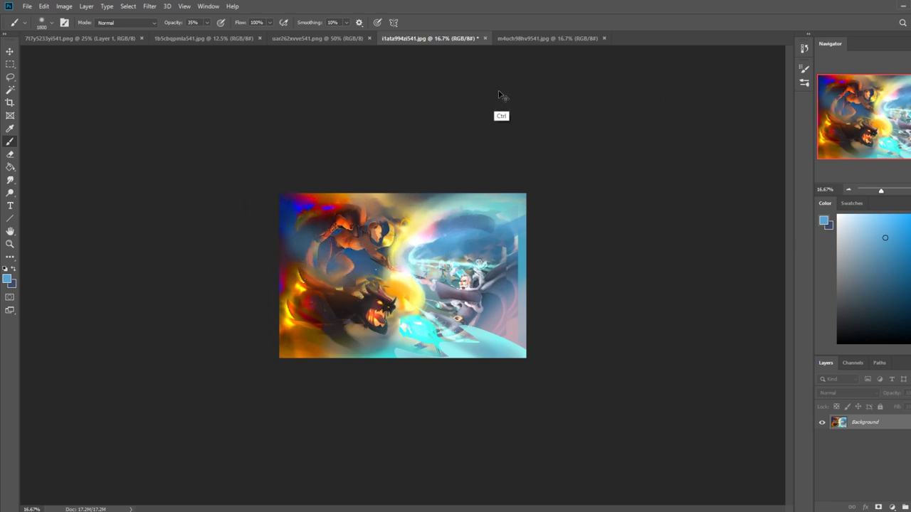
pyautogui.hotkey('ctrl', 'z')
pyautogui.keyDown('alt'); pyautogui.click(407, 315); pyautogui.keyUp('alt')
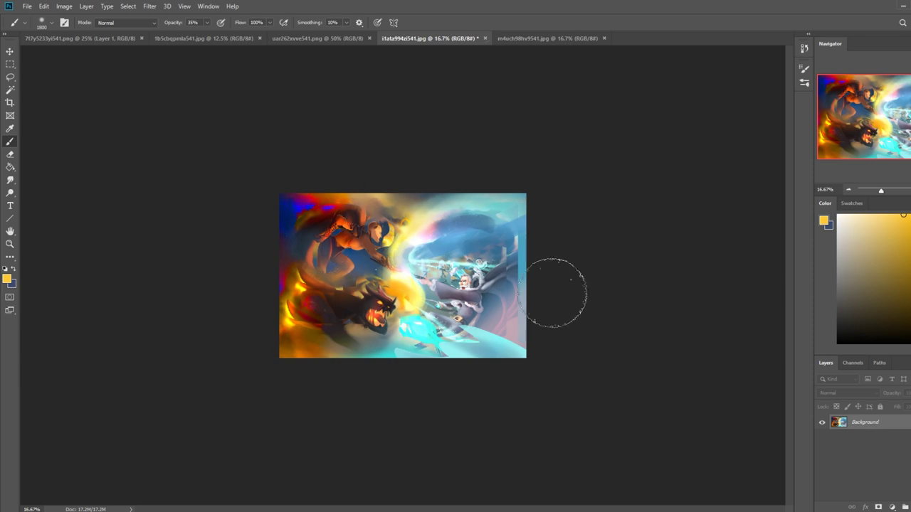
# - Check the Santa sleigh painting, return to the fire-versus-ice image and revert it to the Flatten Image history state
pyautogui.click(313, 38)
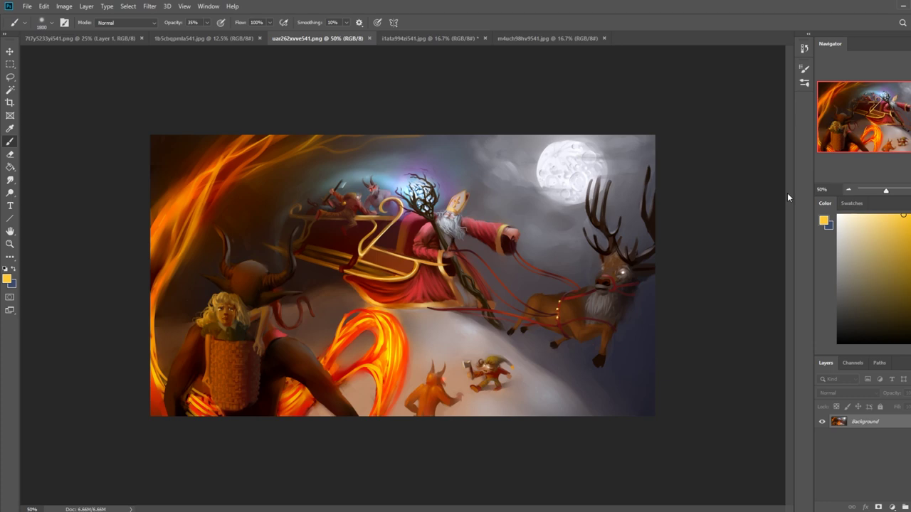
pyautogui.click(433, 38)
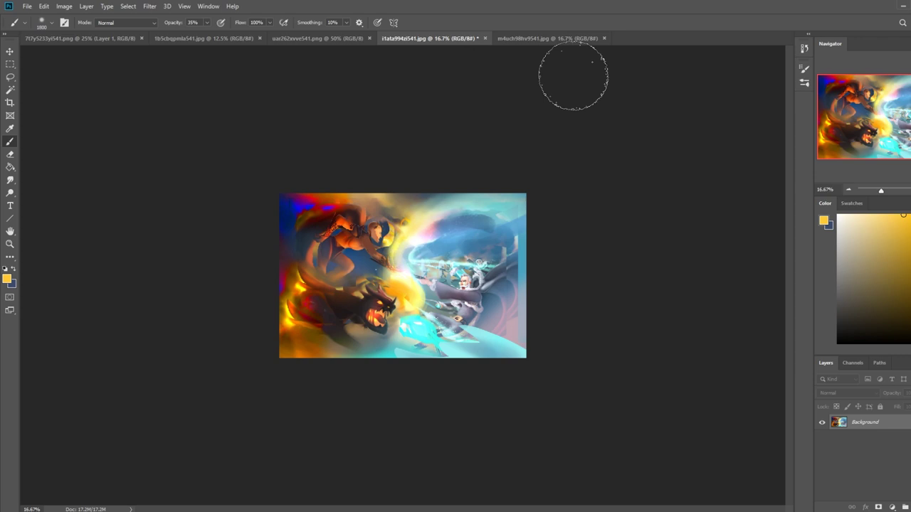
pyautogui.click(805, 50)
pyautogui.scroll(-5, 742, 212)
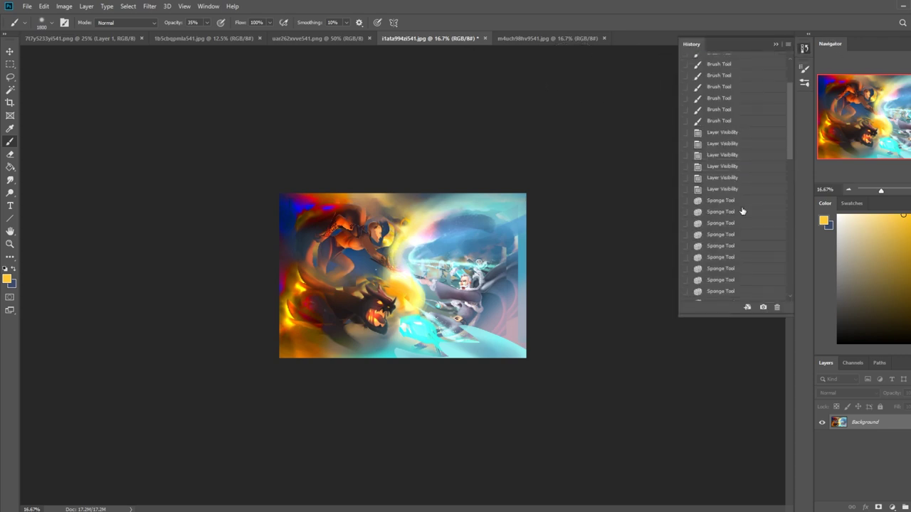
pyautogui.moveTo(791, 153); pyautogui.dragTo(790, 258)
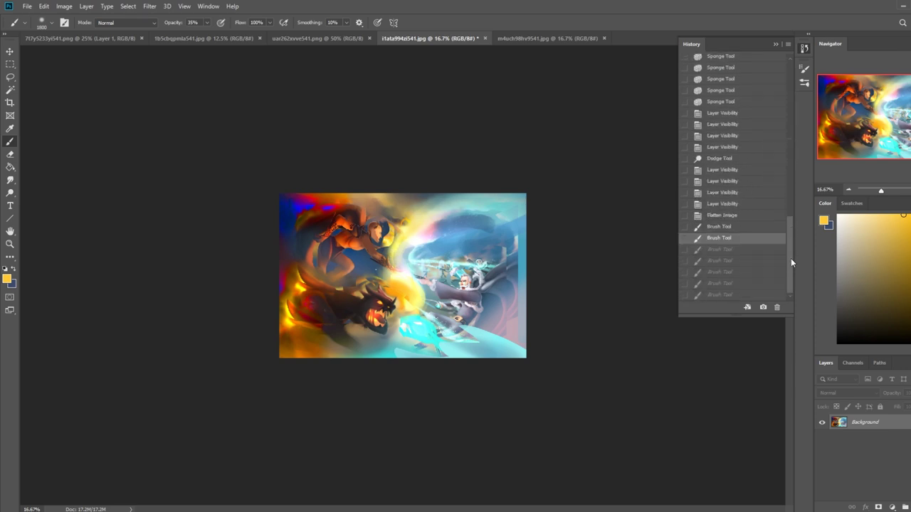
pyautogui.click(722, 226)
pyautogui.click(734, 216)
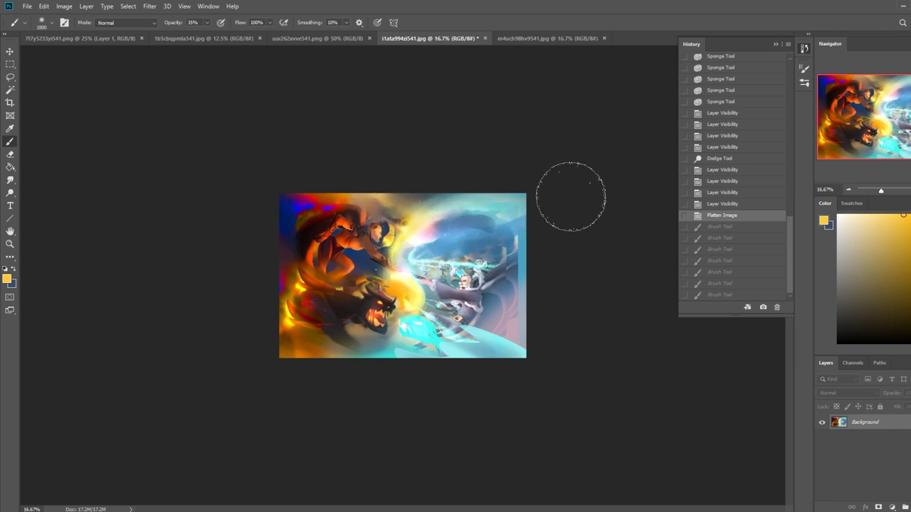
# - Reduce the Brush size to 400 px and put the history list away
pyautogui.press('[')
pyautogui.press('[')
pyautogui.press('[')
pyautogui.press('[')
pyautogui.press('[')
pyautogui.press('[')
pyautogui.press('[')
pyautogui.press('[')
pyautogui.press('[')
pyautogui.press('[')
pyautogui.press('[')
pyautogui.press('[')
pyautogui.press('[')
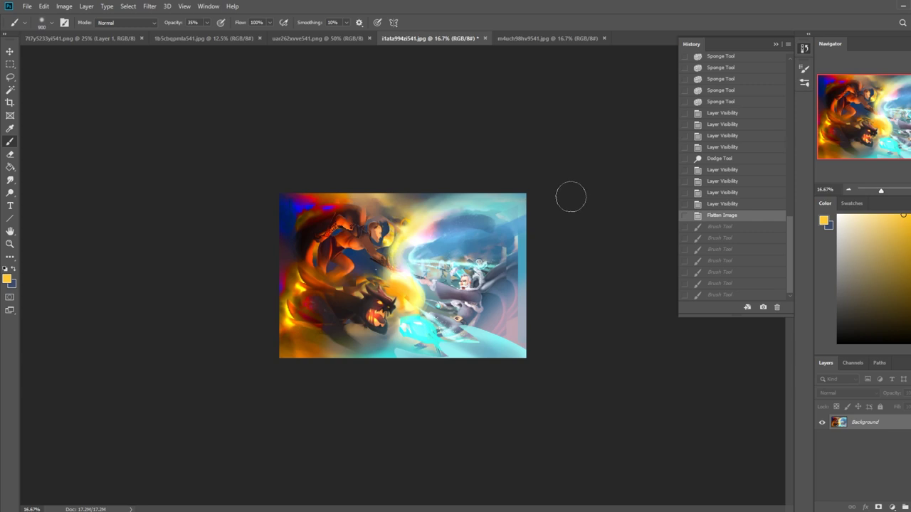
pyautogui.press('[')
pyautogui.click(776, 44)
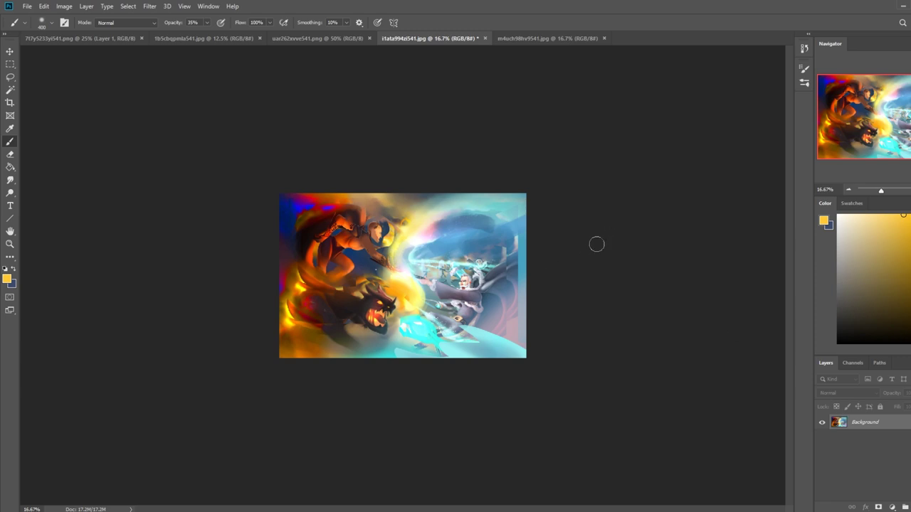
# - Close the fire-versus-ice image, saving its changes as a progressive JPEG at quality 11
pyautogui.click(485, 39)
pyautogui.press('Return')
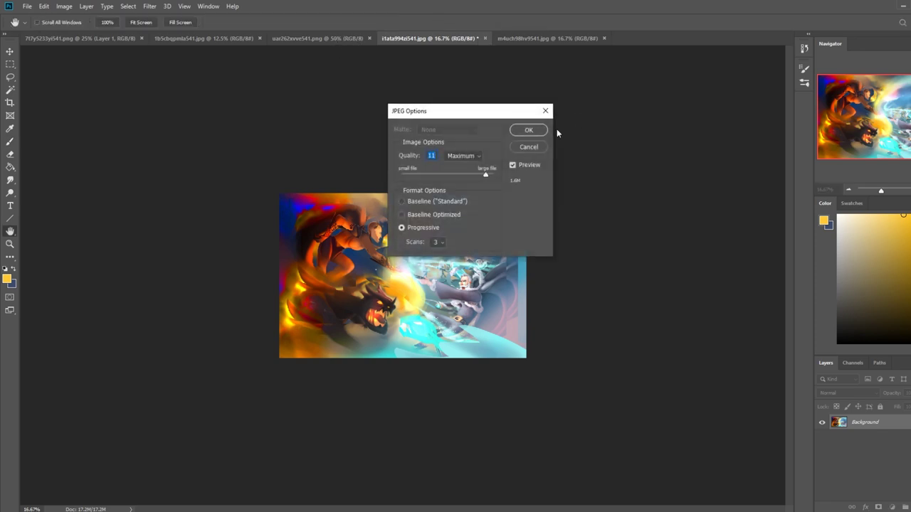
pyautogui.click(530, 130)
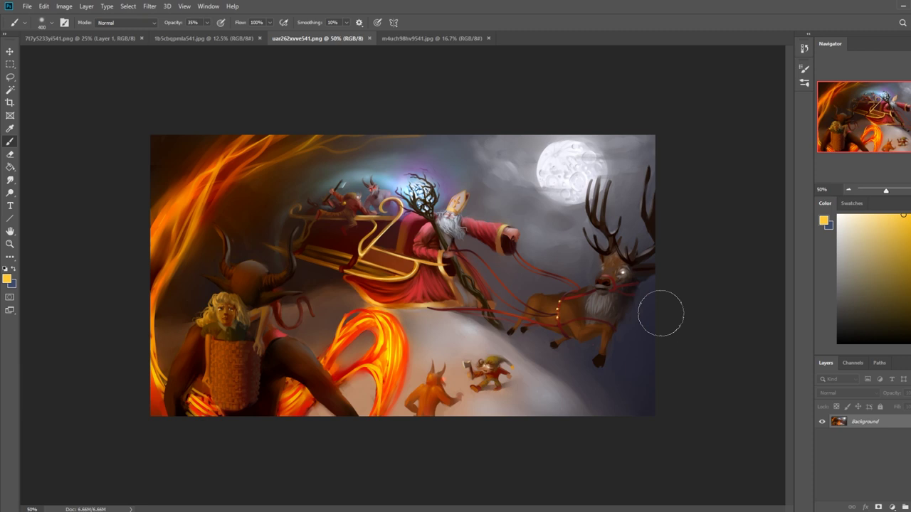
# - Try broad translucent yellow bands across the sleigh and the foreground of the Santa painting, and undo both
pyautogui.moveTo(661, 309); pyautogui.dragTo(278, 237)
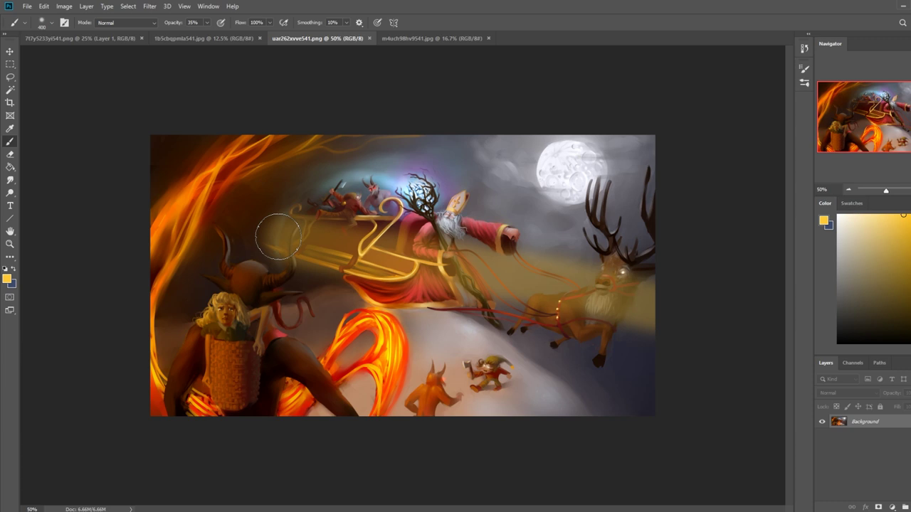
pyautogui.moveTo(189, 377); pyautogui.dragTo(672, 381)
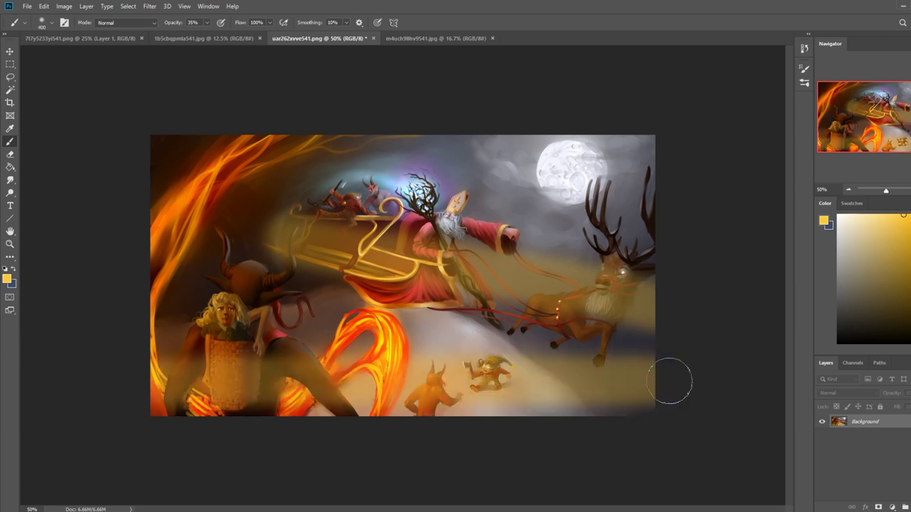
pyautogui.hotkey('ctrl', 'z')
pyautogui.hotkey('ctrl', 'z')
# - Try translucent yellow strokes over the snowy hill and along its crest with the 400 px brush, and undo them
pyautogui.moveTo(597, 454)
pyautogui.mouseDown()
pyautogui.moveTo(440, 343)
pyautogui.moveTo(394, 319)
pyautogui.mouseUp()
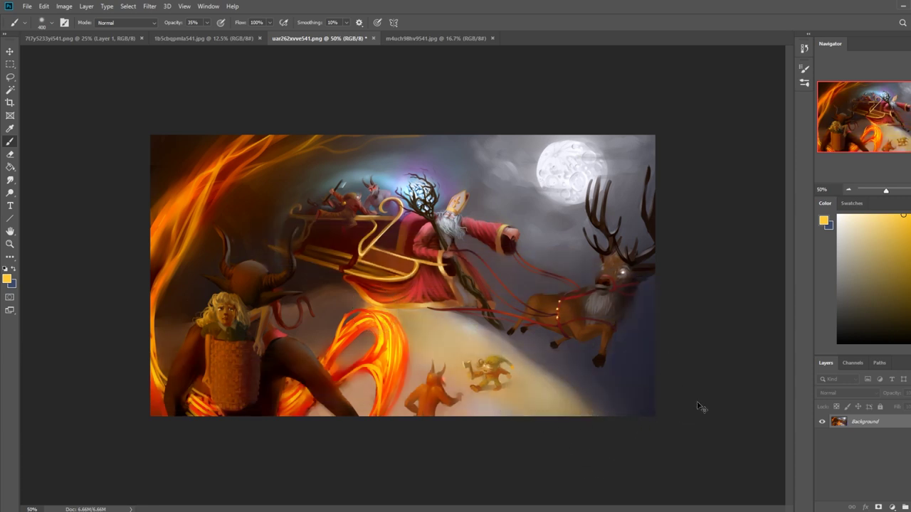
pyautogui.hotkey('ctrl', 'z')
pyautogui.hotkey('ctrl', 'shift', 'z')
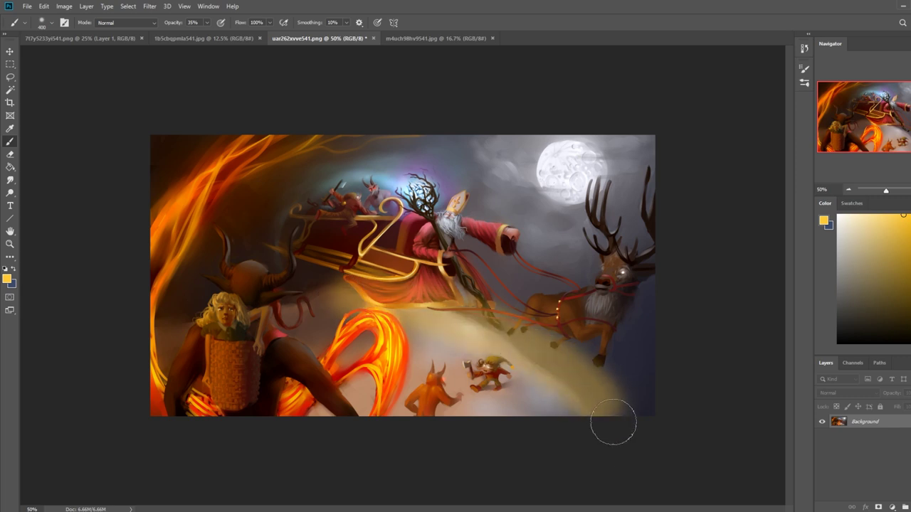
pyautogui.hotkey('ctrl', 'z')
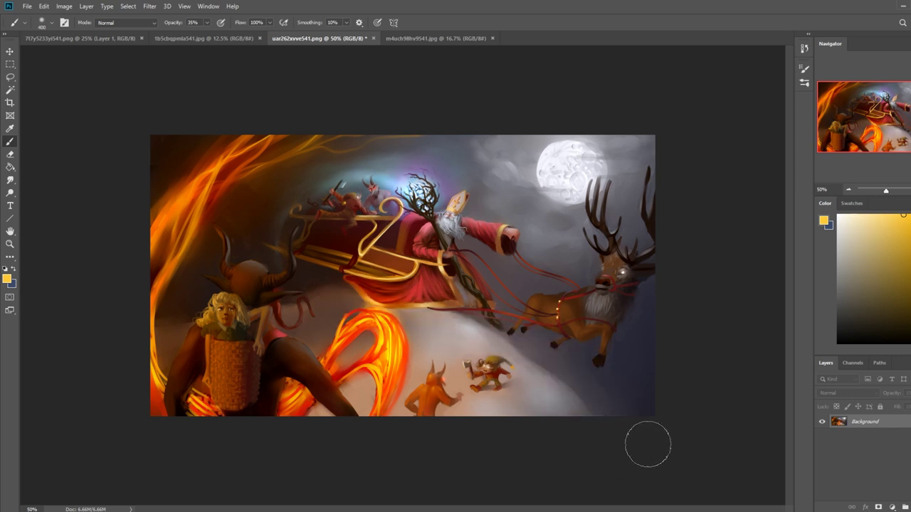
pyautogui.moveTo(640, 431)
pyautogui.mouseDown()
pyautogui.moveTo(496, 307)
pyautogui.moveTo(265, 297)
pyautogui.moveTo(131, 358)
pyautogui.mouseUp()
pyautogui.hotkey('ctrl', 'z')
# - Mark the bearded rider and his hat with translucent yellow loops using a 90 px brush, and undo the marks
pyautogui.press('[')
pyautogui.press('[')
pyautogui.press('[')
pyautogui.press('[')
pyautogui.press('[')
pyautogui.moveTo(470, 171)
pyautogui.mouseDown()
pyautogui.moveTo(444, 183)
pyautogui.moveTo(497, 213)
pyautogui.moveTo(457, 171)
pyautogui.mouseUp()
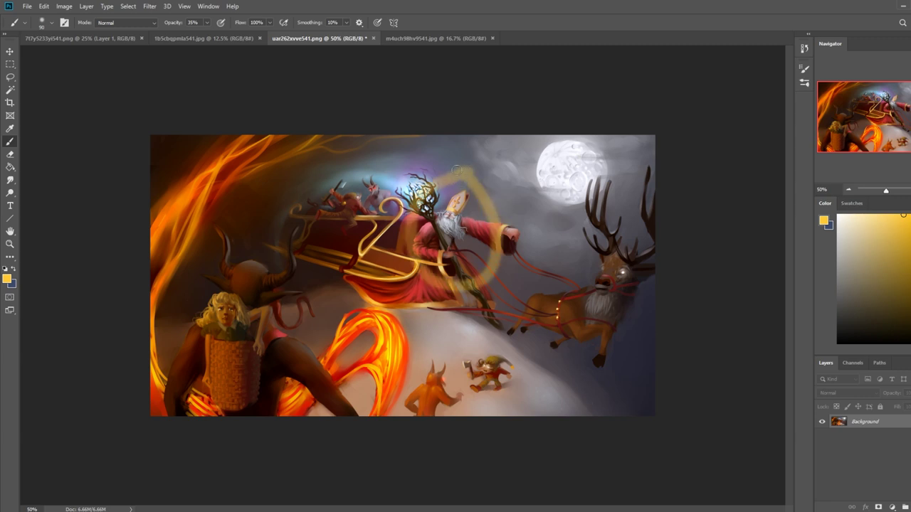
pyautogui.moveTo(470, 203)
pyautogui.mouseDown()
pyautogui.moveTo(449, 188)
pyautogui.moveTo(467, 186)
pyautogui.mouseUp()
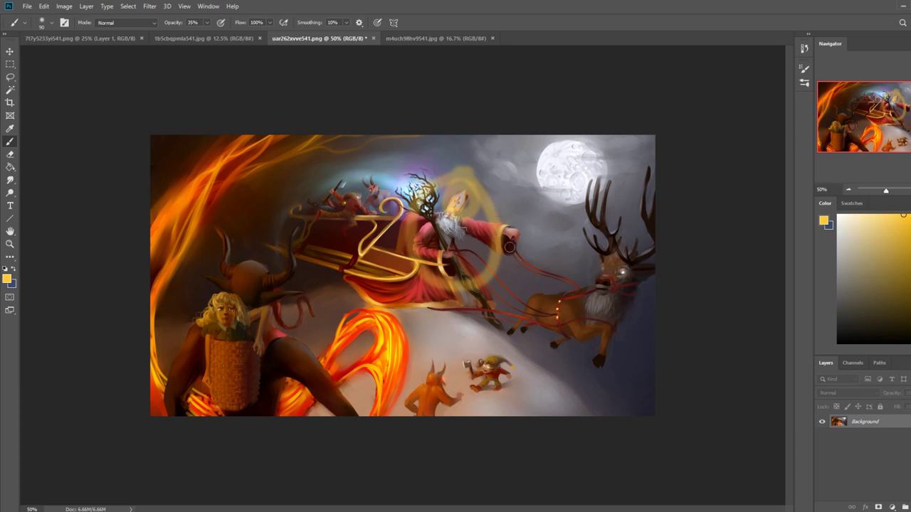
pyautogui.hotkey('ctrl', 'z')
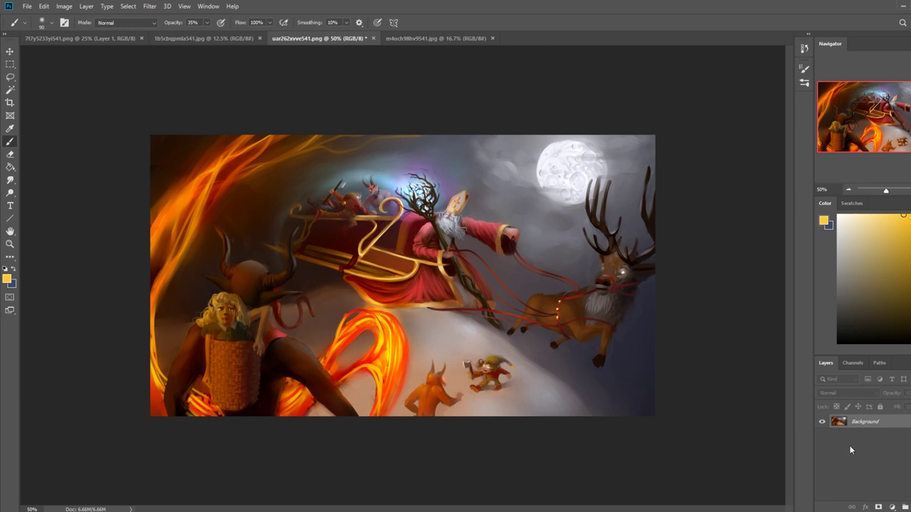
# - Convert the Santa painting's locked background into an editable layer and activate the Move tool
pyautogui.doubleClick(888, 427)
pyautogui.click(554, 154)
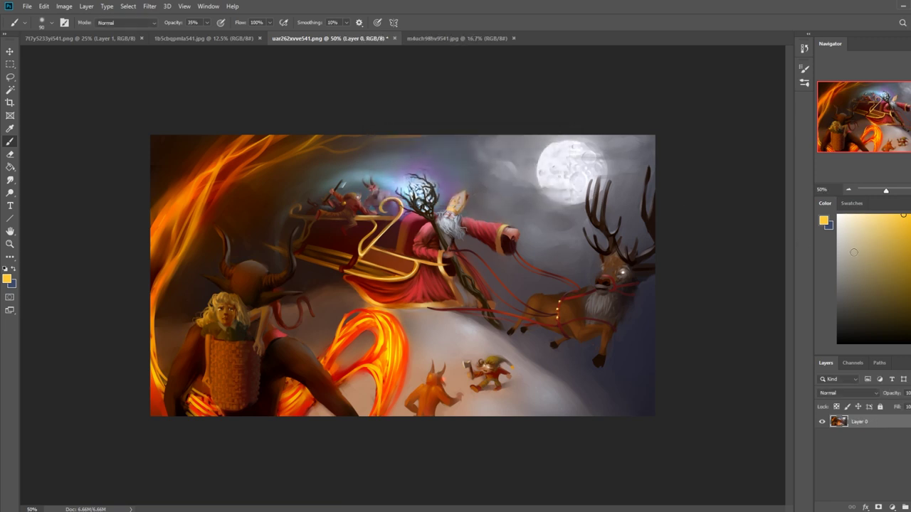
pyautogui.press('v')
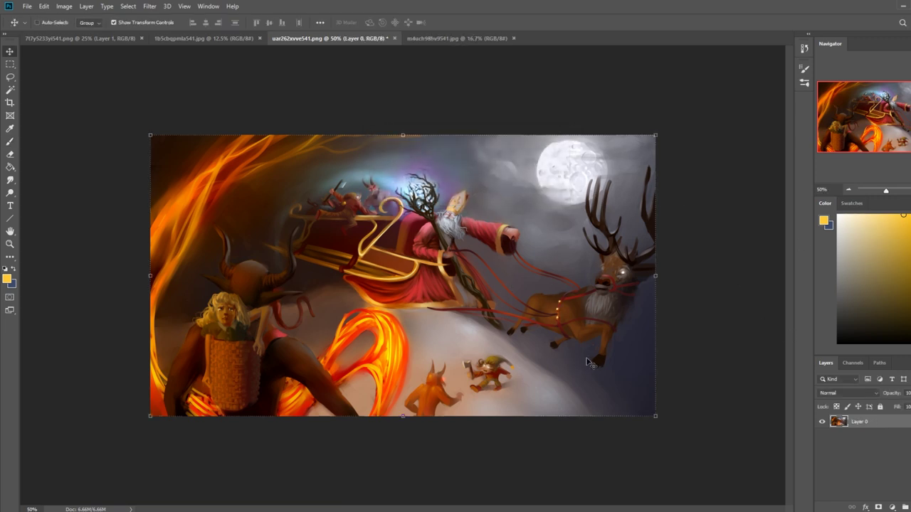
# - Clear the trial selection and add a new empty layer above the Santa painting
pyautogui.press('l')
pyautogui.moveTo(613, 431)
pyautogui.mouseDown()
pyautogui.moveTo(407, 333)
pyautogui.moveTo(277, 233)
pyautogui.moveTo(316, 61)
pyautogui.moveTo(703, 443)
pyautogui.moveTo(573, 421)
pyautogui.mouseUp()
pyautogui.hotkey('ctrl', 'd')
pyautogui.press('m')
pyautogui.rightClick(475, 268)
pyautogui.click(821, 443)
pyautogui.hotkey('ctrl', 'shift', 'alt', 'n')
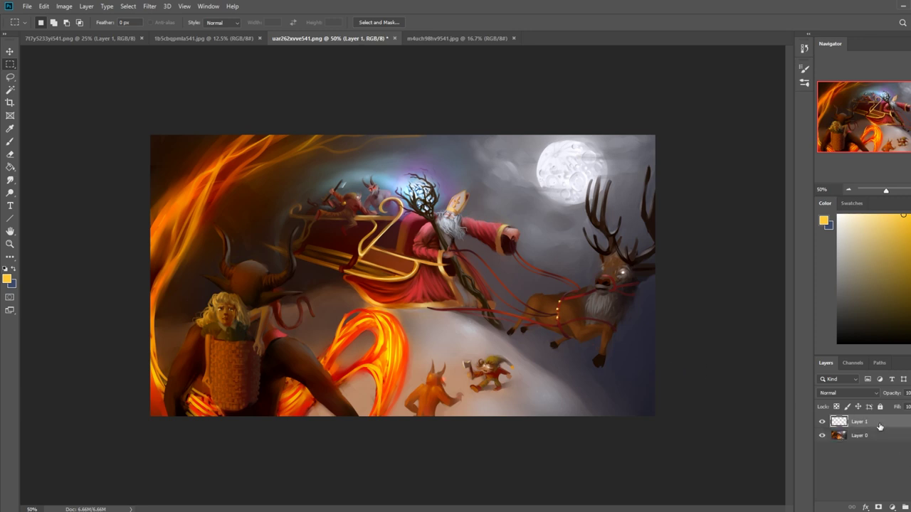
# - Sample a pale grey from the moon and fill a new layer with it, placed between the painting and the empty layer
pyautogui.click(872, 436)
pyautogui.press('g')
pyautogui.keyDown('alt'); pyautogui.click(563, 202); pyautogui.keyUp('alt')
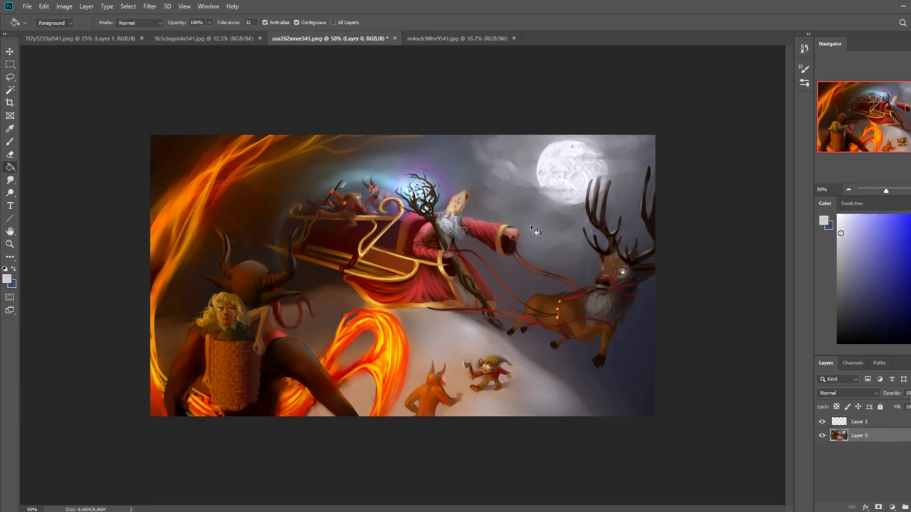
pyautogui.click(564, 202)
pyautogui.hotkey('ctrl', 'z')
pyautogui.hotkey('ctrl', 'shift', 'alt', 'n')
pyautogui.click(548, 360)
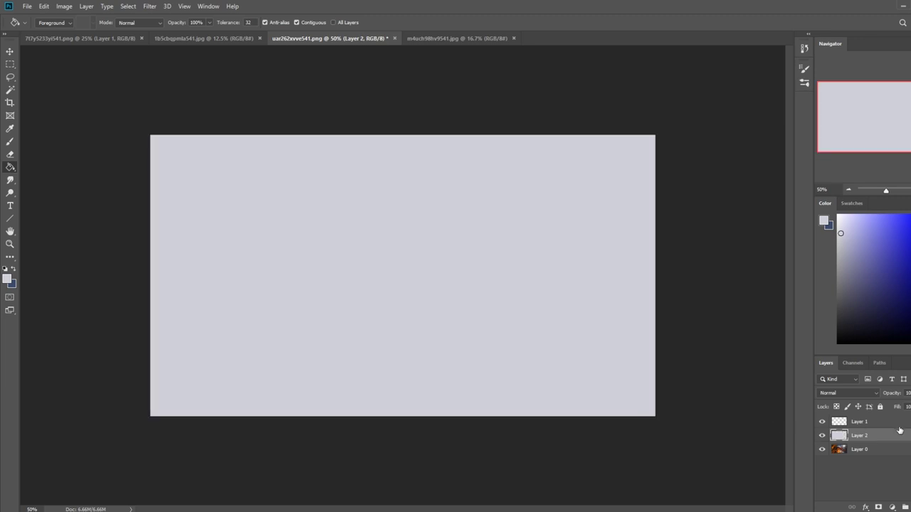
# - Choose a bright red brush colour and darken the pale grey fill layer with Hue/Saturation at lightness -34
pyautogui.click(898, 424)
pyautogui.press('b')
pyautogui.click(910, 236)
pyautogui.click(910, 219)
pyautogui.click(860, 432)
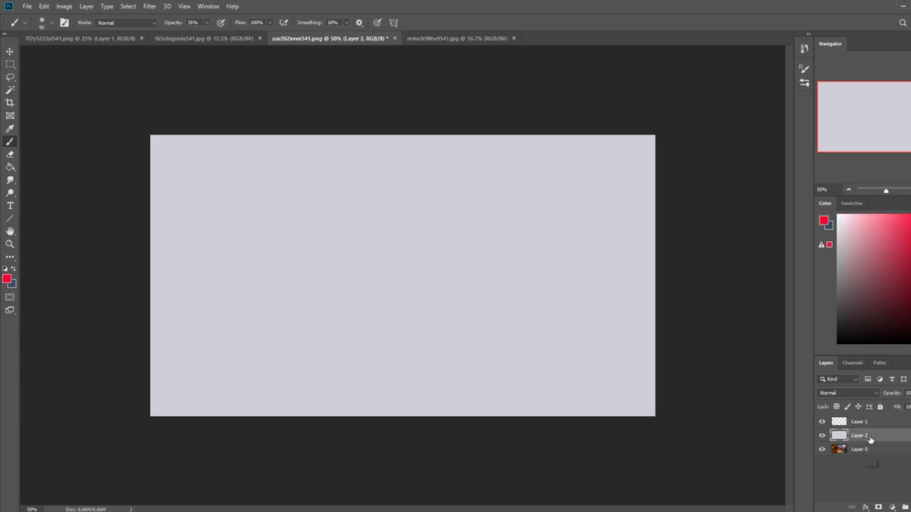
pyautogui.hotkey('ctrl', 'u')
pyautogui.moveTo(634, 270); pyautogui.dragTo(618, 270)
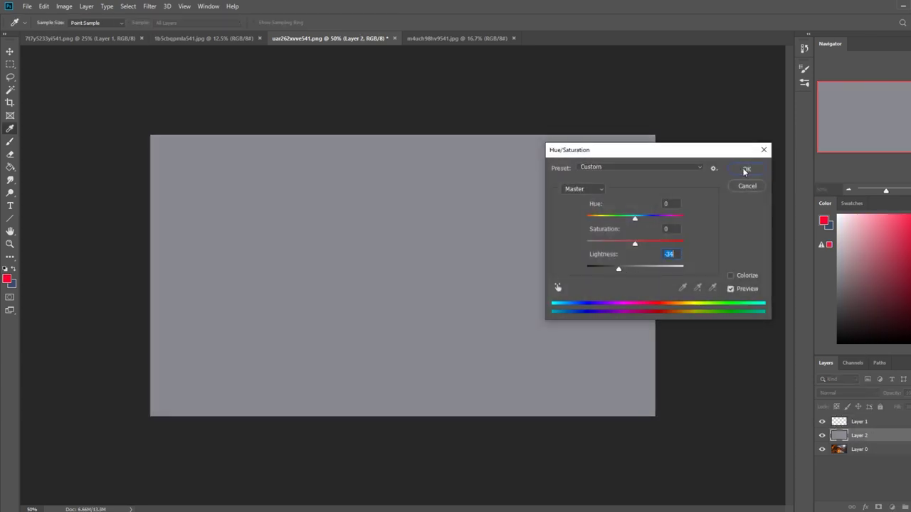
pyautogui.click(746, 169)
# - Draw a translucent red arc across the canvas on the top layer, from the upper left down to the right edge, undoing unsatisfactory tries
pyautogui.click(874, 426)
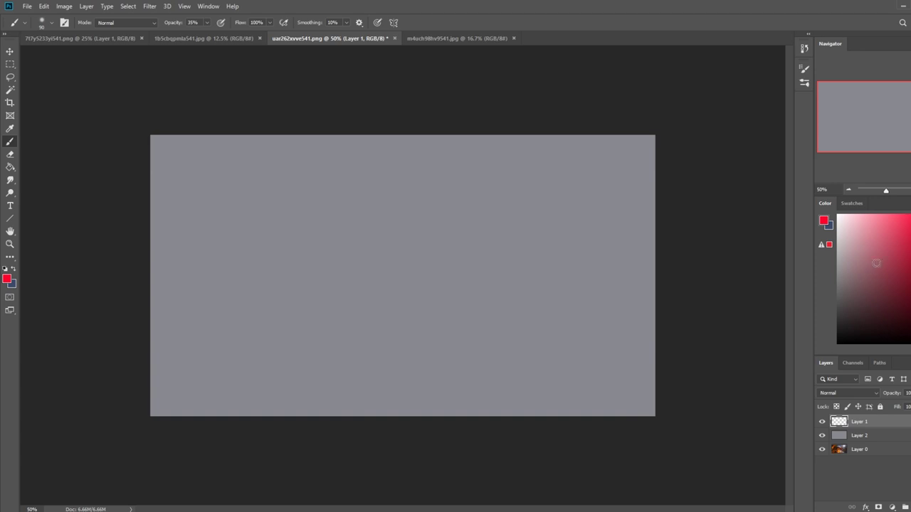
pyautogui.moveTo(132, 156); pyautogui.dragTo(585, 416)
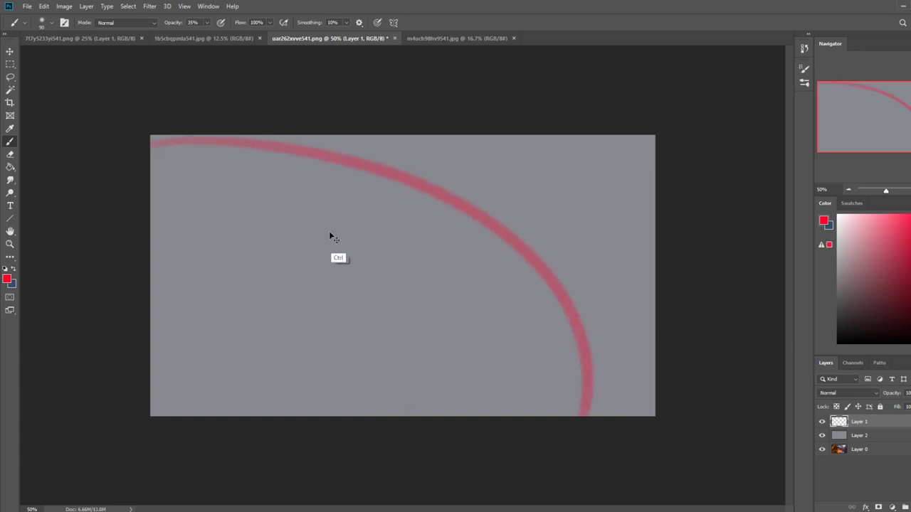
pyautogui.hotkey('ctrl', 'z')
pyautogui.moveTo(96, 212); pyautogui.dragTo(704, 377)
pyautogui.hotkey('ctrl', 'z')
pyautogui.moveTo(136, 189); pyautogui.dragTo(656, 343)
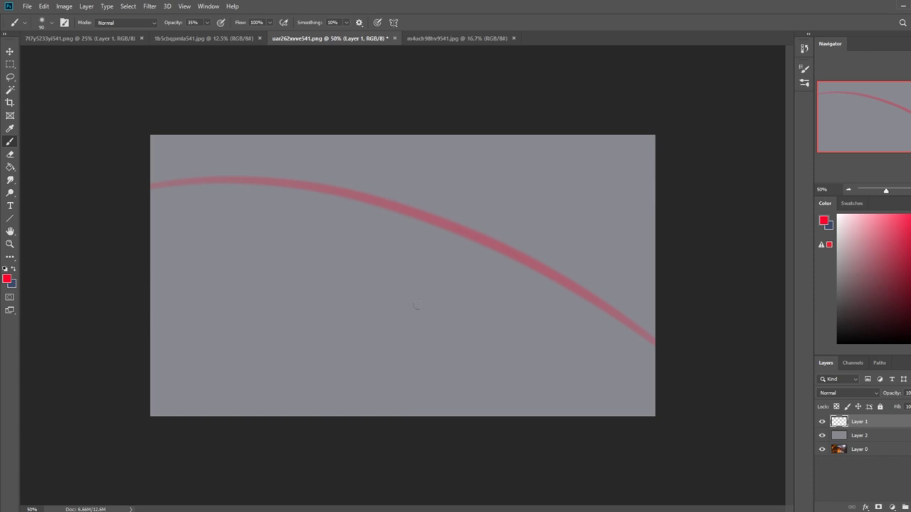
# - Sketch a large red leaf-shaped loop beneath the arc, sweeping down from the left edge and curling back, redoing it until it fits
pyautogui.moveTo(150, 213); pyautogui.dragTo(370, 258)
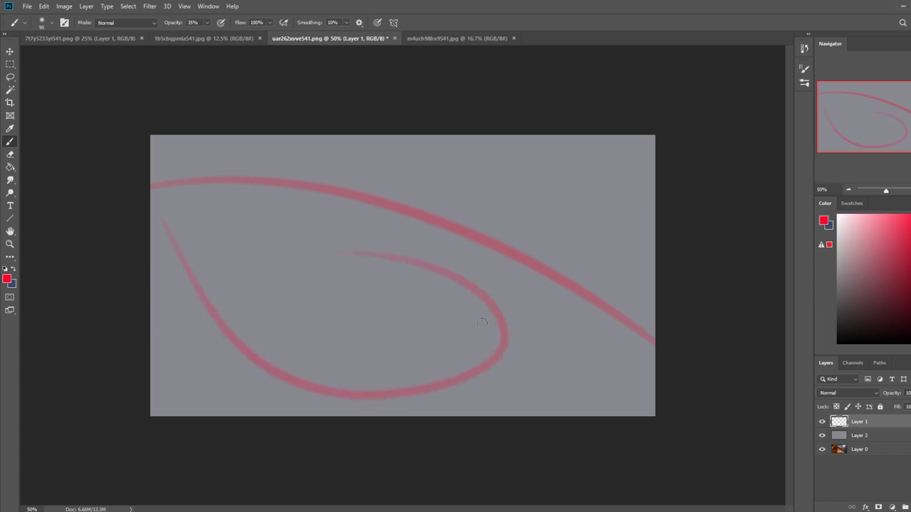
pyautogui.hotkey('ctrl', 'z')
pyautogui.moveTo(152, 202); pyautogui.dragTo(524, 315)
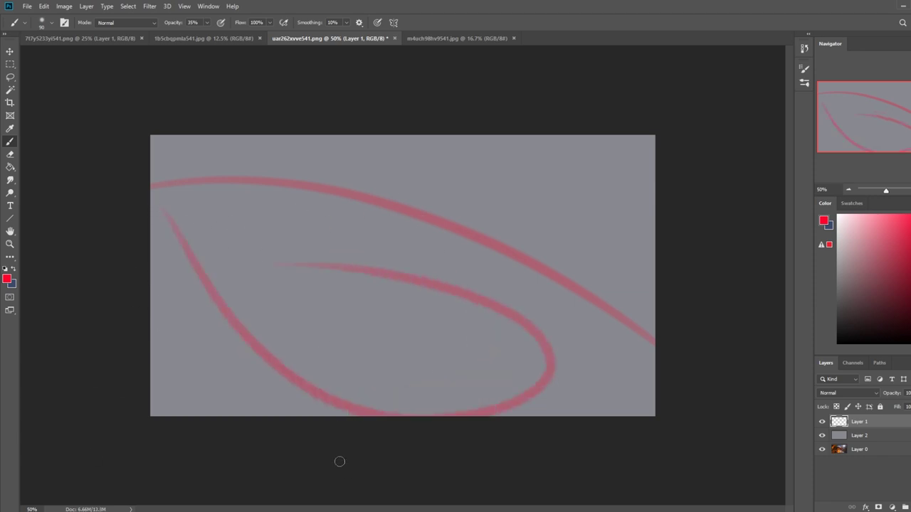
pyautogui.hotkey('ctrl', 'z')
pyautogui.moveTo(158, 203)
pyautogui.mouseDown()
pyautogui.moveTo(202, 261)
pyautogui.moveTo(524, 313)
pyautogui.mouseUp()
pyautogui.moveTo(484, 279); pyautogui.dragTo(213, 254)
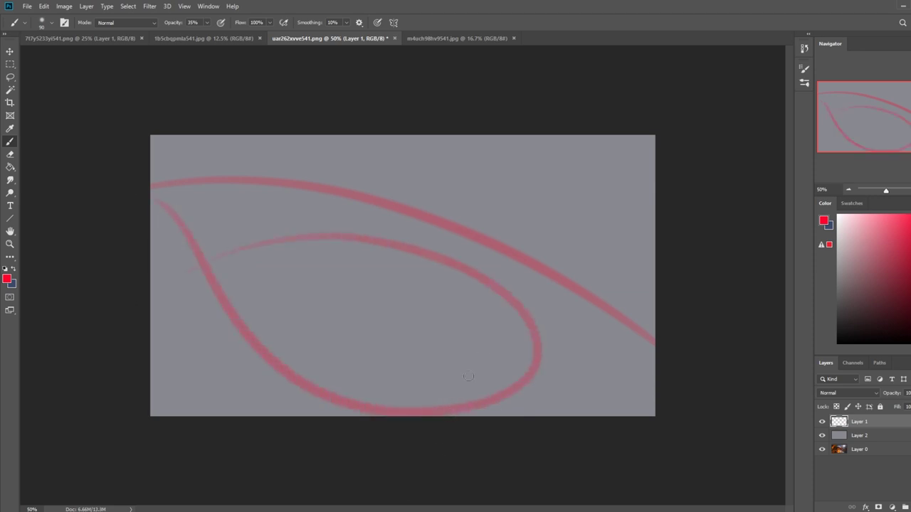
# - Sketch two crossing red guide strokes in the upper right above the arc, undoing the unsuitable curves
pyautogui.moveTo(692, 235); pyautogui.dragTo(459, 132)
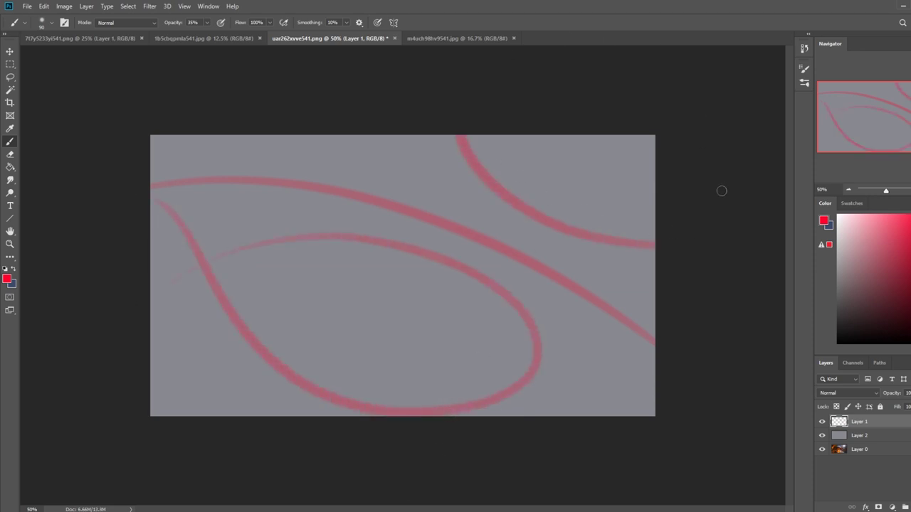
pyautogui.hotkey('ctrl', 'z')
pyautogui.moveTo(705, 164); pyautogui.dragTo(427, 200)
pyautogui.moveTo(484, 103); pyautogui.dragTo(610, 292)
pyautogui.hotkey('ctrl', 'z')
pyautogui.moveTo(388, 129); pyautogui.dragTo(526, 172)
pyautogui.hotkey('ctrl', 'z')
pyautogui.moveTo(380, 134); pyautogui.dragTo(562, 200)
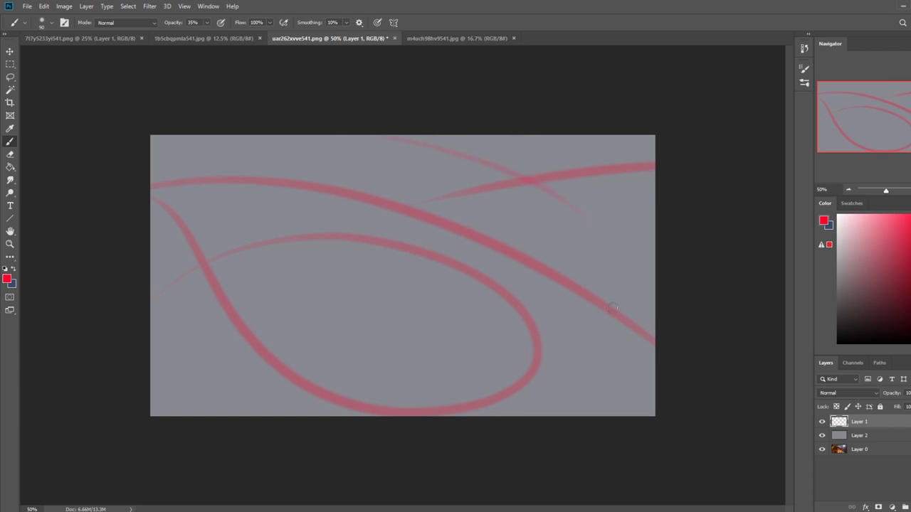
# - Add red curves bending down over the arc's right part, with flowing lines and a small circle around them, undoing rejected strokes
pyautogui.moveTo(566, 229)
pyautogui.mouseDown()
pyautogui.moveTo(532, 232)
pyautogui.moveTo(526, 259)
pyautogui.mouseUp()
pyautogui.hotkey('ctrl', 'z')
pyautogui.moveTo(315, 179); pyautogui.dragTo(545, 260)
pyautogui.hotkey('ctrl', 'z')
pyautogui.moveTo(306, 168); pyautogui.dragTo(569, 326)
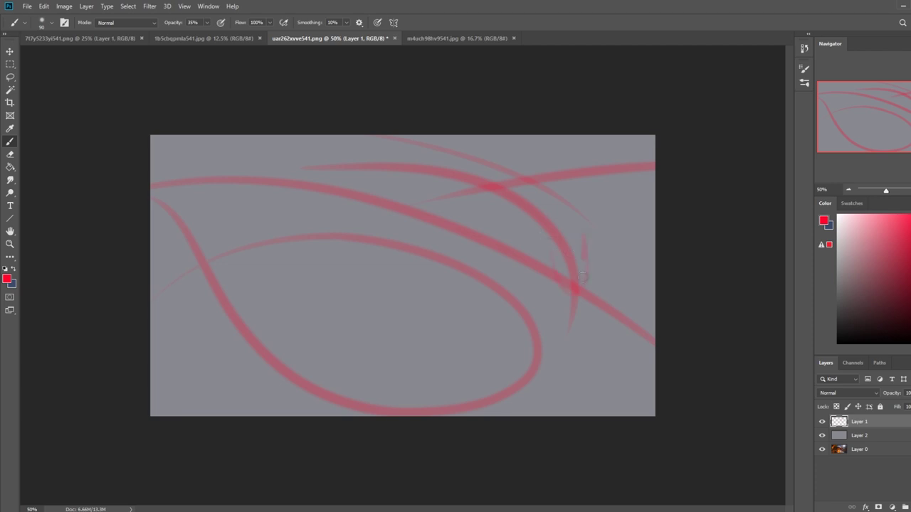
pyautogui.moveTo(235, 100); pyautogui.dragTo(393, 173)
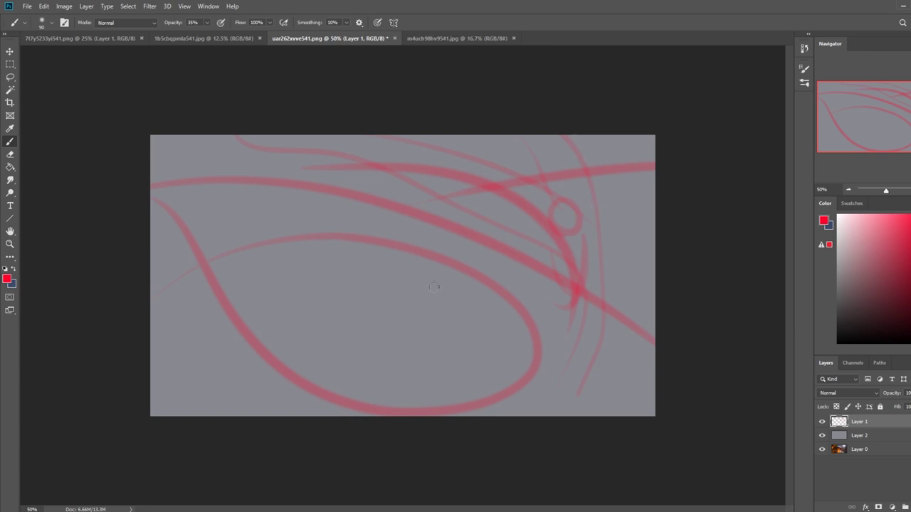
# - Sketch a red figure inside the large loop, with a round form above it and angular strokes at both ends
pyautogui.moveTo(439, 323); pyautogui.dragTo(365, 347)
pyautogui.moveTo(426, 273)
pyautogui.mouseDown()
pyautogui.moveTo(448, 265)
pyautogui.moveTo(434, 269)
pyautogui.mouseUp()
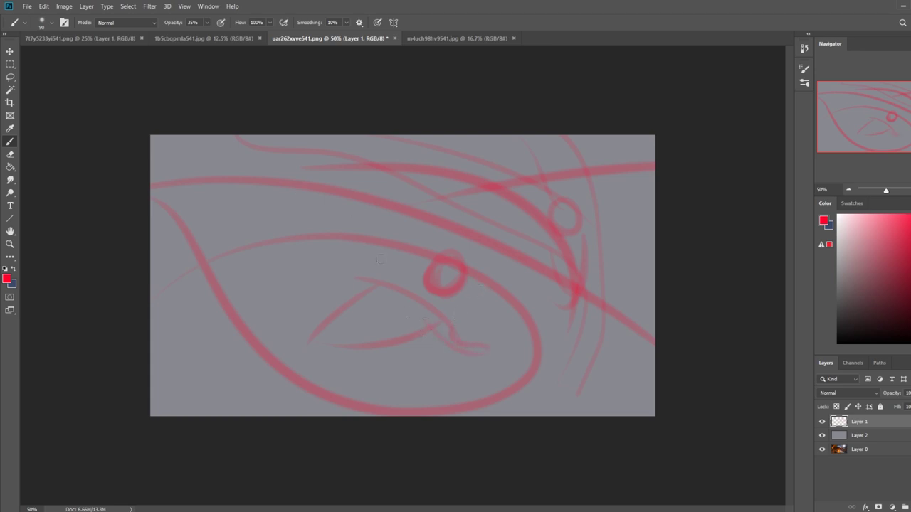
pyautogui.moveTo(428, 315); pyautogui.dragTo(473, 375)
pyautogui.hotkey('ctrl', 'z')
pyautogui.moveTo(431, 310)
pyautogui.mouseDown()
pyautogui.moveTo(483, 351)
pyautogui.moveTo(503, 316)
pyautogui.mouseUp()
pyautogui.moveTo(313, 276); pyautogui.dragTo(374, 282)
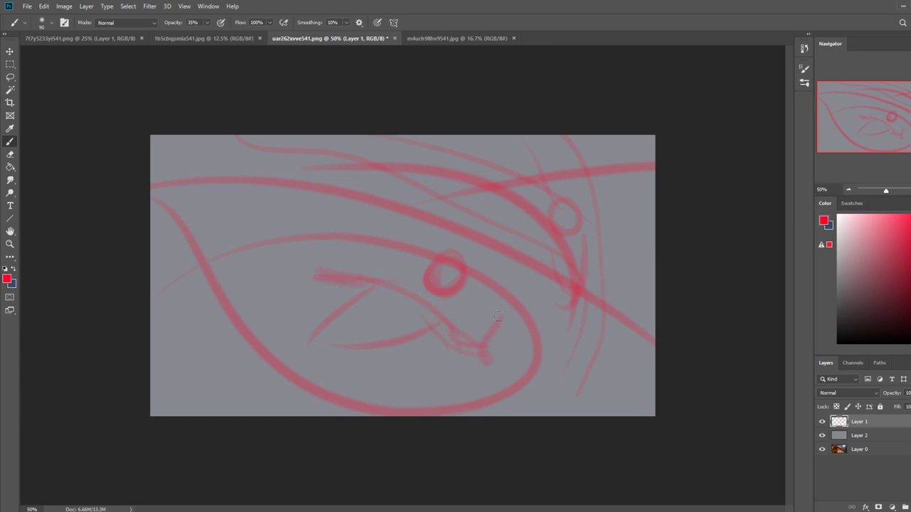
# - Sketch curved and slanted red strokes around the loop's left end, undoing unsatisfactory ones
pyautogui.moveTo(262, 343); pyautogui.dragTo(179, 294)
pyautogui.hotkey('ctrl', 'z')
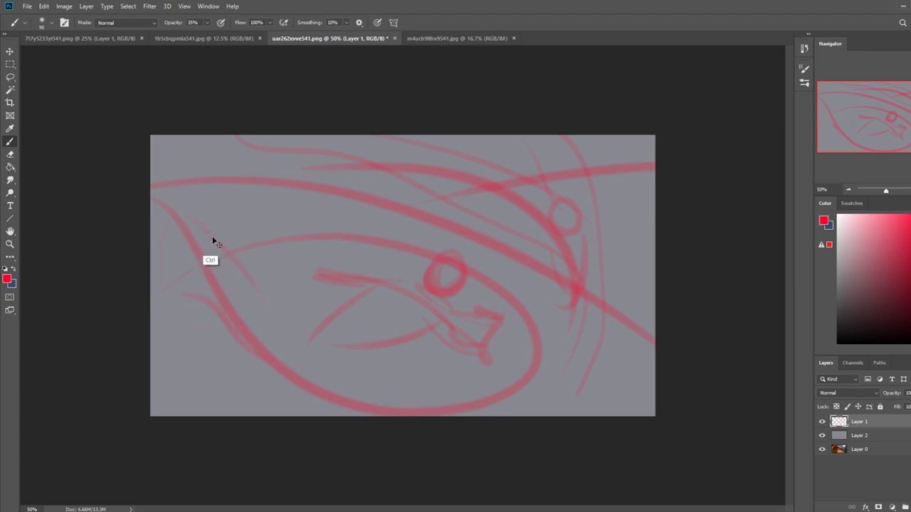
pyautogui.moveTo(179, 229); pyautogui.dragTo(242, 329)
pyautogui.moveTo(244, 247); pyautogui.dragTo(154, 287)
pyautogui.hotkey('ctrl', 'z')
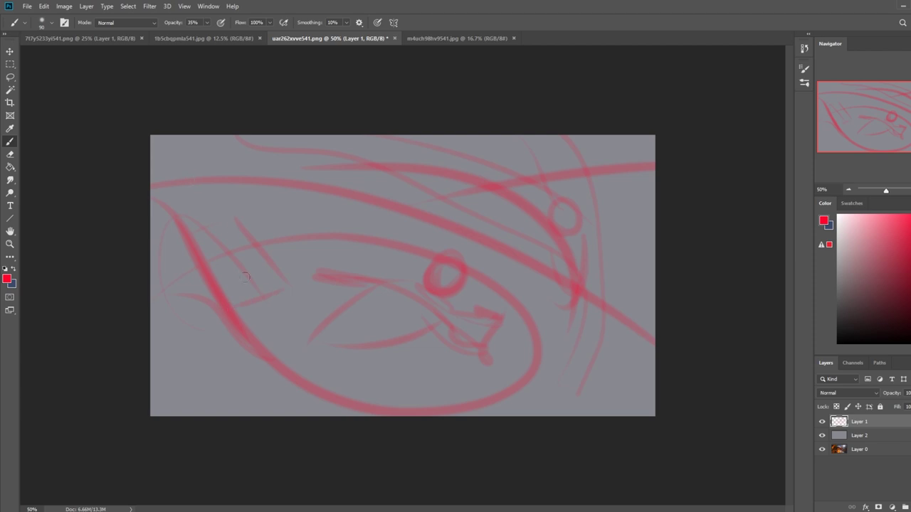
# - Add red curves beneath the figure, rounded shapes along the lower corners, and a line beside the upper-right curves, undoing the last stroke
pyautogui.moveTo(491, 340); pyautogui.dragTo(491, 415)
pyautogui.moveTo(481, 377); pyautogui.dragTo(437, 416)
pyautogui.moveTo(374, 289)
pyautogui.mouseDown()
pyautogui.moveTo(255, 334)
pyautogui.moveTo(153, 312)
pyautogui.mouseUp()
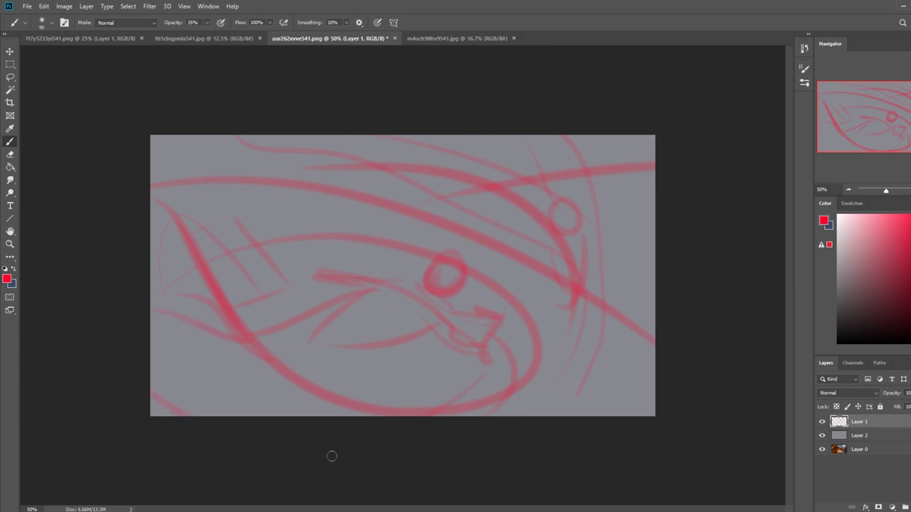
pyautogui.moveTo(151, 359)
pyautogui.mouseDown()
pyautogui.moveTo(183, 403)
pyautogui.moveTo(256, 413)
pyautogui.mouseUp()
pyautogui.moveTo(535, 415); pyautogui.dragTo(590, 411)
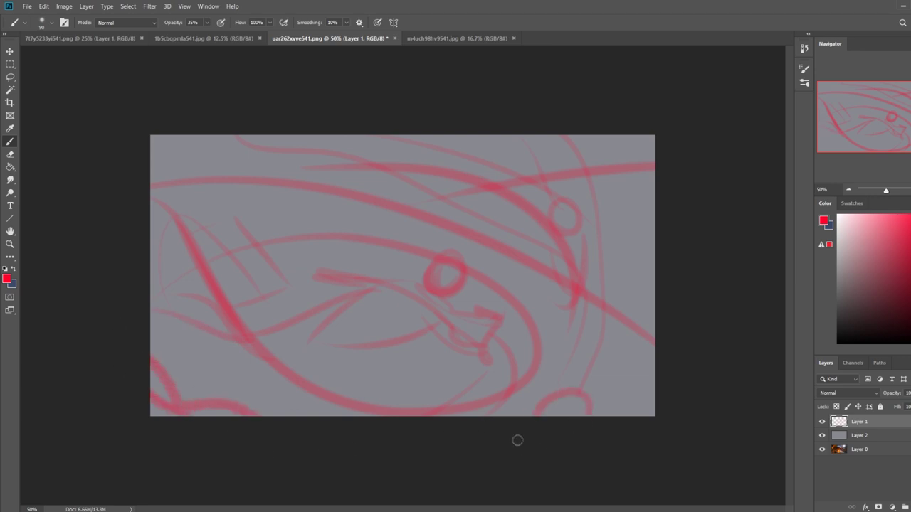
pyautogui.moveTo(505, 214); pyautogui.dragTo(562, 276)
pyautogui.moveTo(624, 260); pyautogui.dragTo(526, 139)
pyautogui.hotkey('ctrl', 'z')
# - Add a new layer beneath the red sketch and prepare a very large brush in light blue
pyautogui.keyDown('ctrl'); pyautogui.click(892, 508); pyautogui.keyUp('ctrl')
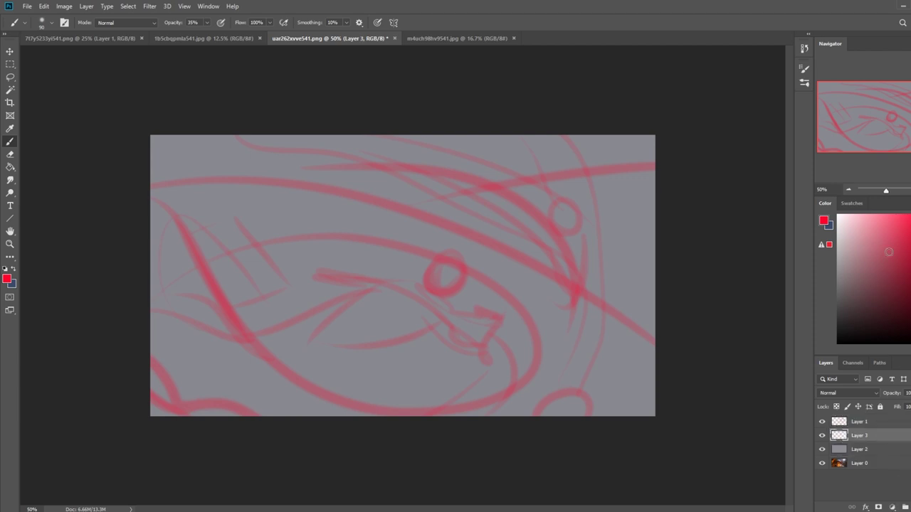
pyautogui.click(910, 281)
pyautogui.click(910, 271)
pyautogui.moveTo(893, 226); pyautogui.dragTo(897, 214)
pyautogui.press(']')
pyautogui.press(']')
pyautogui.press(']')
pyautogui.press(']')
pyautogui.press(']')
pyautogui.press(']')
pyautogui.press(']')
pyautogui.press(']')
pyautogui.press(']')
pyautogui.press(']')
pyautogui.press(']')
pyautogui.press(']')
pyautogui.press(']')
pyautogui.press(']')
pyautogui.press(']')
pyautogui.press(']')
pyautogui.press(']')
pyautogui.press(']')
pyautogui.press(']')
pyautogui.press(']')
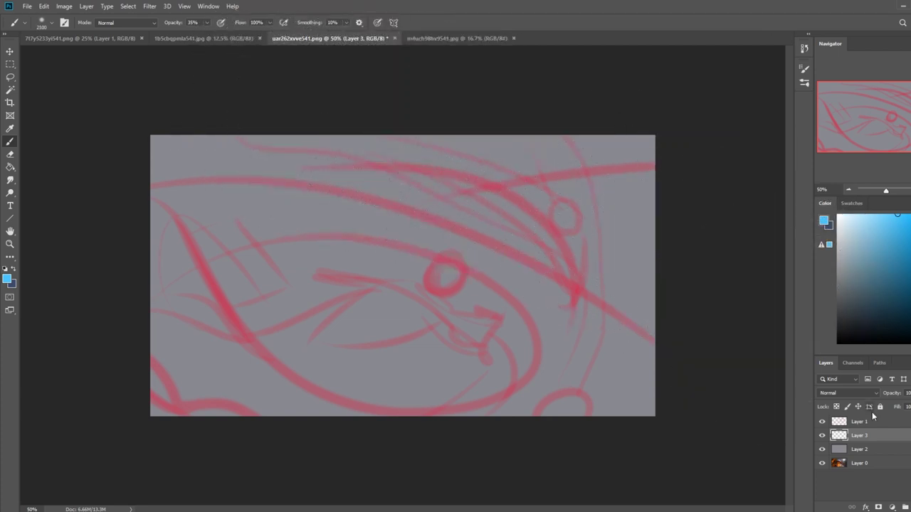
# - Choose a dark navy blue and fill the grey background layer with it
pyautogui.click(865, 450)
pyautogui.click(874, 301)
pyautogui.click(892, 301)
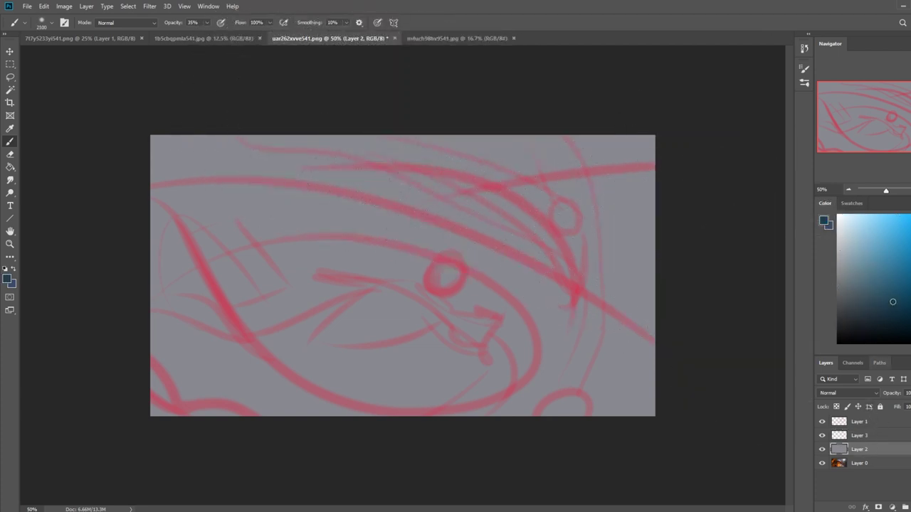
pyautogui.moveTo(909, 273); pyautogui.dragTo(910, 264)
pyautogui.moveTo(893, 302)
pyautogui.mouseDown()
pyautogui.moveTo(873, 307)
pyautogui.moveTo(879, 301)
pyautogui.mouseUp()
pyautogui.press('g')
pyautogui.click(649, 356)
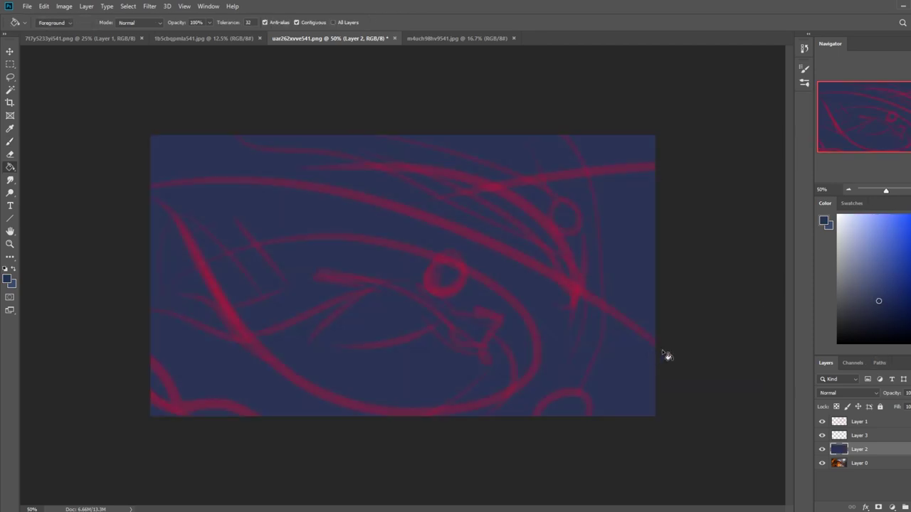
# - Paint a broad light blue glow from the upper middle towards the lower right on the layer beneath the sketch, using a 2100 px brush
pyautogui.click(864, 435)
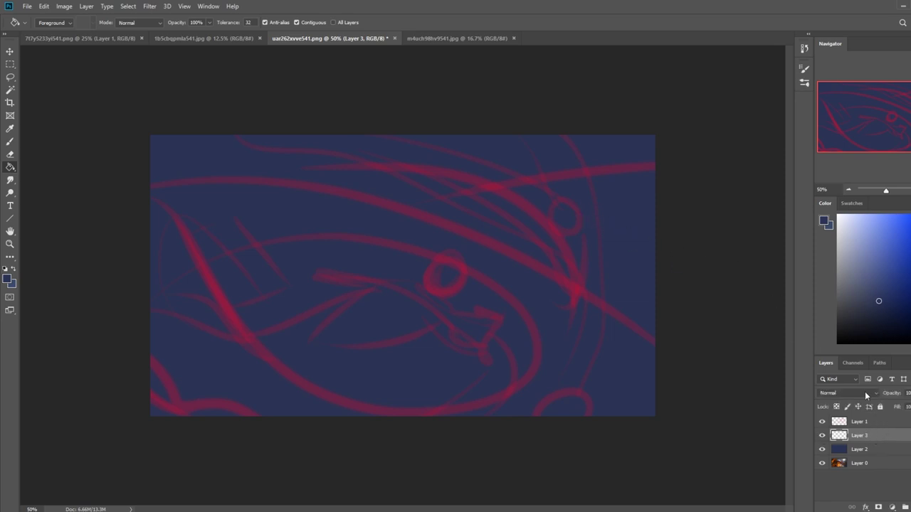
pyautogui.press('b')
pyautogui.click(909, 215)
pyautogui.moveTo(910, 262); pyautogui.dragTo(909, 272)
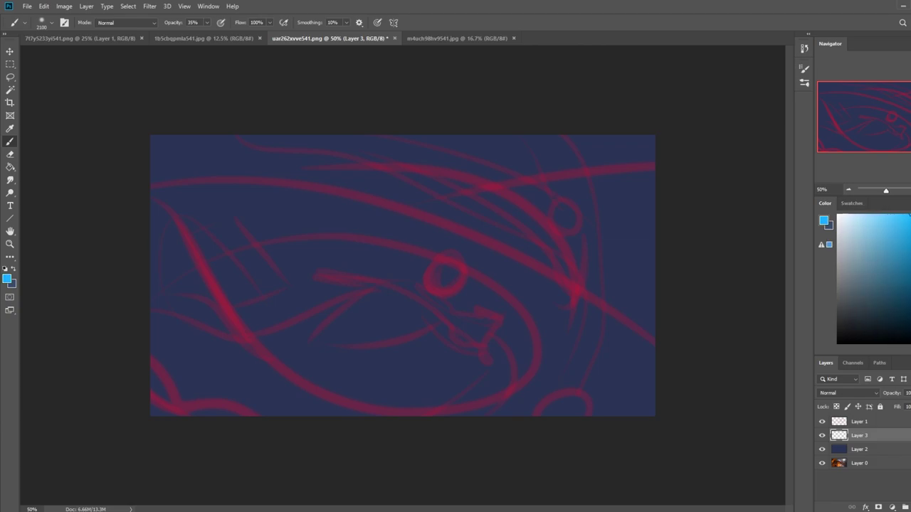
pyautogui.moveTo(315, 102); pyautogui.dragTo(529, 346)
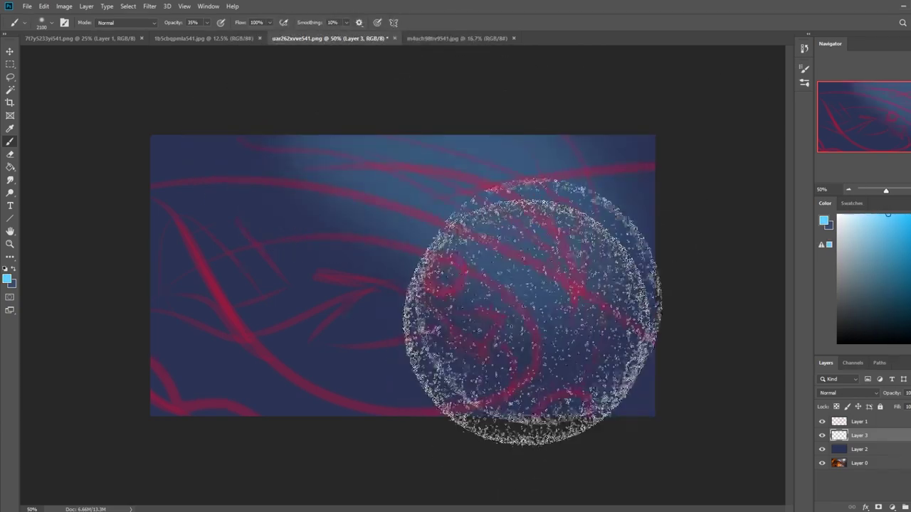
# - Reduce the brush and brighten the light blue glow around the upper-right curves
pyautogui.press('[')
pyautogui.press('[')
pyautogui.press('[')
pyautogui.press('[')
pyautogui.press('[')
pyautogui.press('[')
pyautogui.press('[')
pyautogui.moveTo(540, 209)
pyautogui.mouseDown()
pyautogui.moveTo(429, 157)
pyautogui.moveTo(498, 162)
pyautogui.moveTo(552, 183)
pyautogui.mouseUp()
# - Reduce the brush to about 150 px and paint finer light blue strokes down the curves at the glow's lower edge
pyautogui.press('[')
pyautogui.press('[')
pyautogui.press('[')
pyautogui.press('[')
pyautogui.press('[')
pyautogui.press('[')
pyautogui.press('[')
pyautogui.press('[')
pyautogui.press('[')
pyautogui.press('[')
pyautogui.press('[')
pyautogui.press('[')
pyautogui.press('[')
pyautogui.press('[')
pyautogui.press('[')
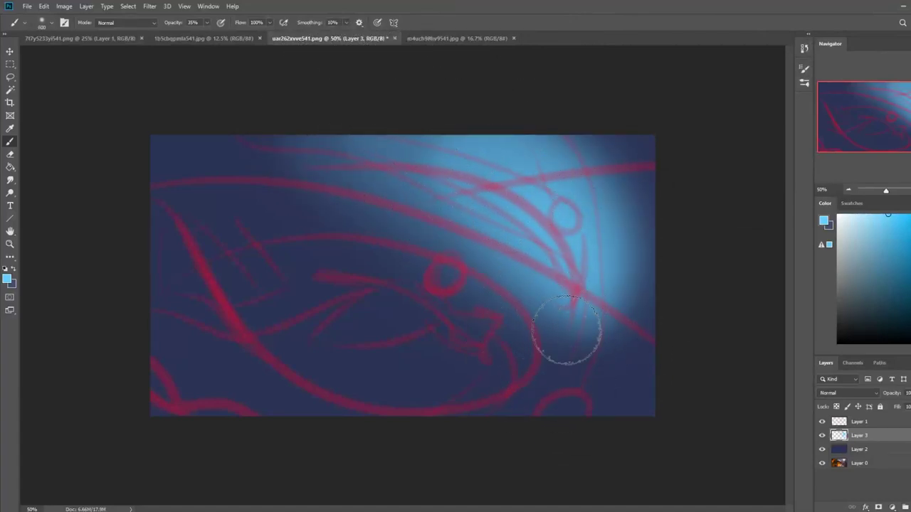
pyautogui.press('[')
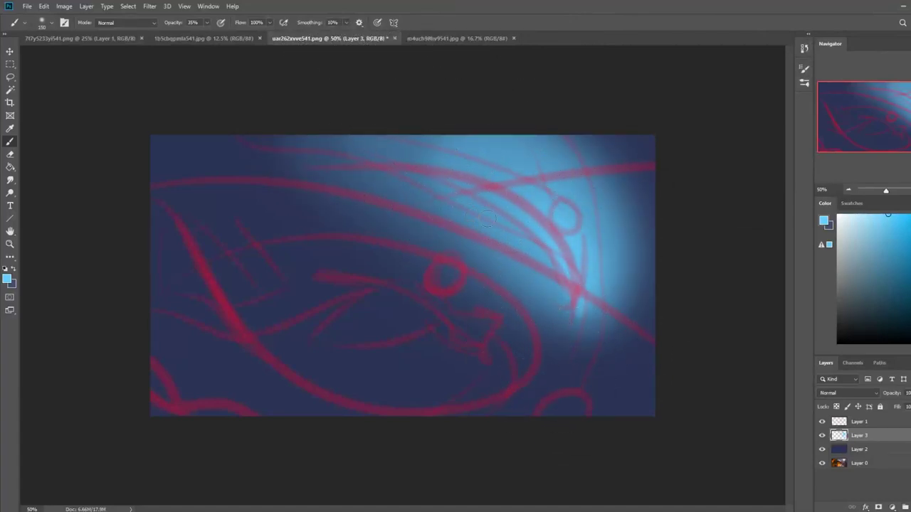
pyautogui.moveTo(460, 202); pyautogui.dragTo(544, 318)
# - Enlarge the brush to about 1200 px and extend the light blue glow along the arc towards the upper left
pyautogui.press(']')
pyautogui.press(']')
pyautogui.press(']')
pyautogui.press(']')
pyautogui.press(']')
pyautogui.press(']')
pyautogui.press(']')
pyautogui.press(']')
pyautogui.press(']')
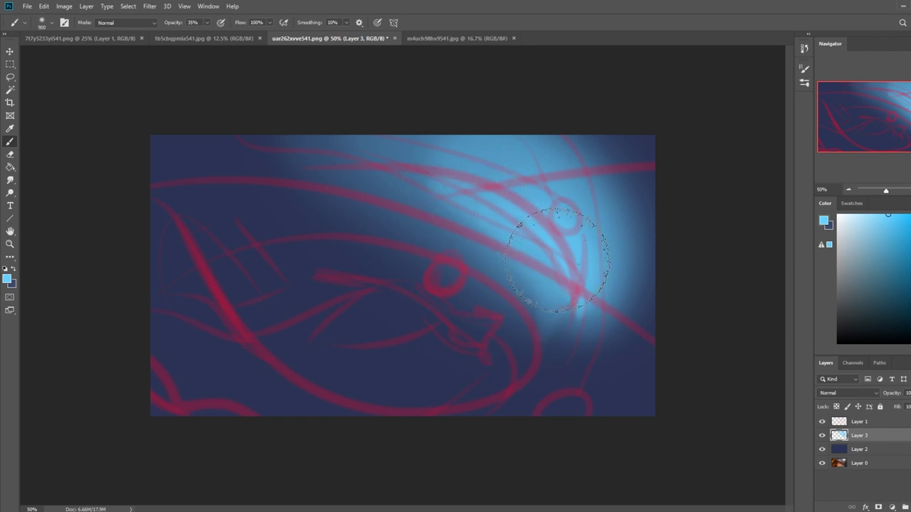
pyautogui.press(']')
pyautogui.press(']')
pyautogui.press(']')
pyautogui.moveTo(565, 277); pyautogui.dragTo(254, 124)
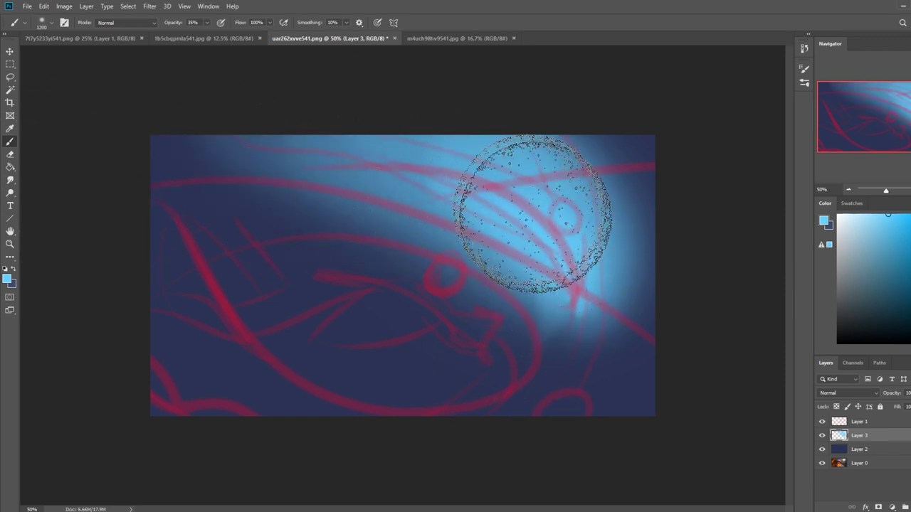
pyautogui.moveTo(550, 241); pyautogui.dragTo(155, 143)
pyautogui.moveTo(530, 217); pyautogui.dragTo(426, 101)
# - Reduce the brush to about 200 px and set the painting colour to bright orange
pyautogui.press('[')
pyautogui.press('[')
pyautogui.press('[')
pyautogui.press('[')
pyautogui.press('[')
pyautogui.press('[')
pyautogui.press('[')
pyautogui.press('[')
pyautogui.press('[')
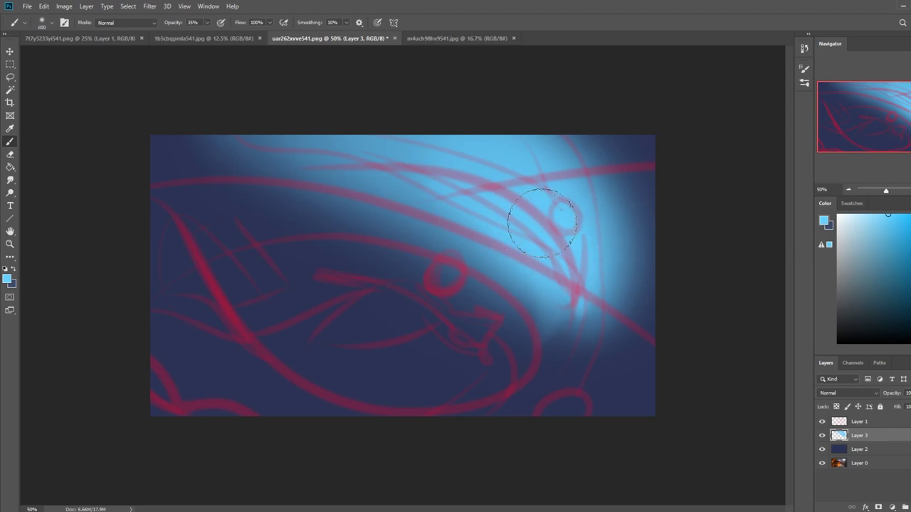
pyautogui.press('[')
pyautogui.click(910, 235)
pyautogui.moveTo(887, 214); pyautogui.dragTo(904, 221)
pyautogui.moveTo(910, 321); pyautogui.dragTo(909, 342)
pyautogui.moveTo(909, 242); pyautogui.dragTo(887, 213)
pyautogui.moveTo(910, 342); pyautogui.dragTo(910, 335)
pyautogui.moveTo(902, 222); pyautogui.dragTo(910, 211)
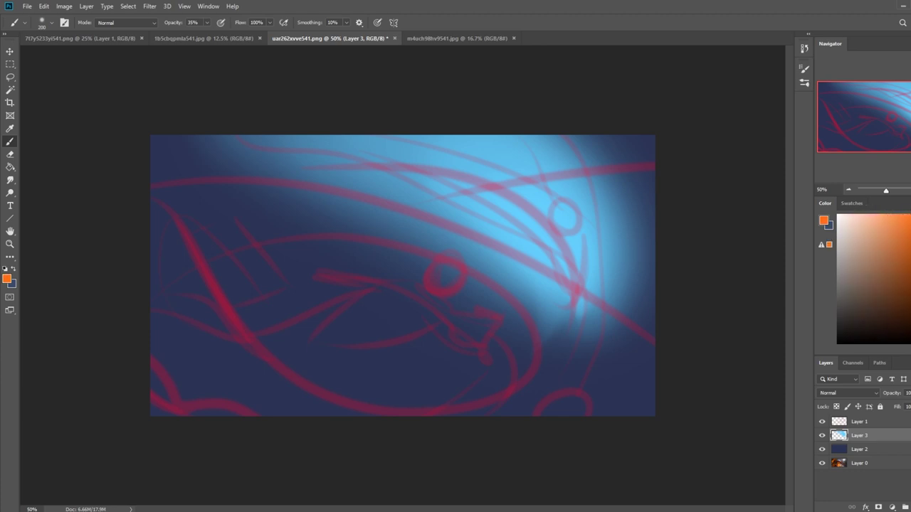
# - Change the painting colour from the blue-complementing orange to a vivid magenta
pyautogui.click(910, 244)
pyautogui.moveTo(910, 219); pyautogui.dragTo(910, 234)
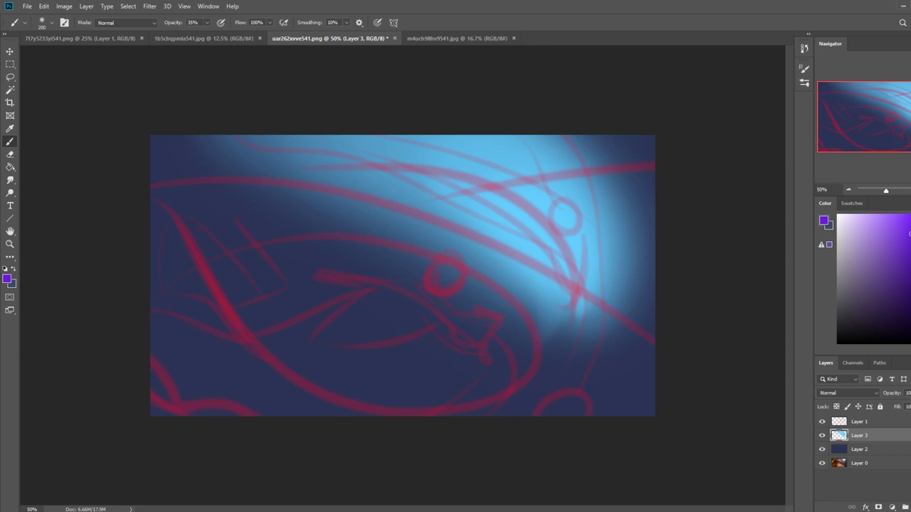
pyautogui.moveTo(910, 232); pyautogui.dragTo(907, 224)
pyautogui.moveTo(909, 222); pyautogui.dragTo(910, 237)
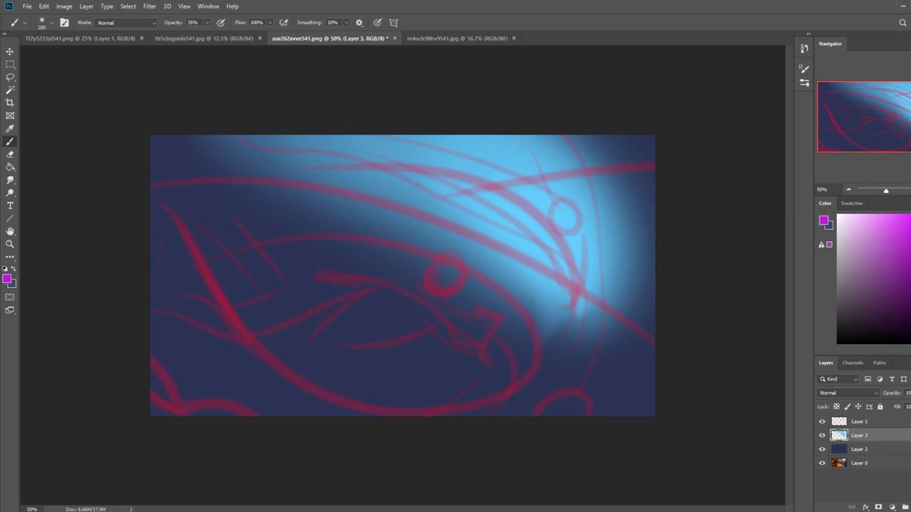
# - Enlarge the brush to about 1300 px and paint a soft magenta glow across the lower oval of the sketch on Layer 3
pyautogui.press(']')
pyautogui.press(']')
pyautogui.press(']')
pyautogui.press(']')
pyautogui.press(']')
pyautogui.press(']')
pyautogui.press(']')
pyautogui.press(']')
pyautogui.press(']')
pyautogui.press(']')
pyautogui.press(']')
pyautogui.press(']')
pyautogui.press(']')
pyautogui.press(']')
pyautogui.press(']')
pyautogui.press(']')
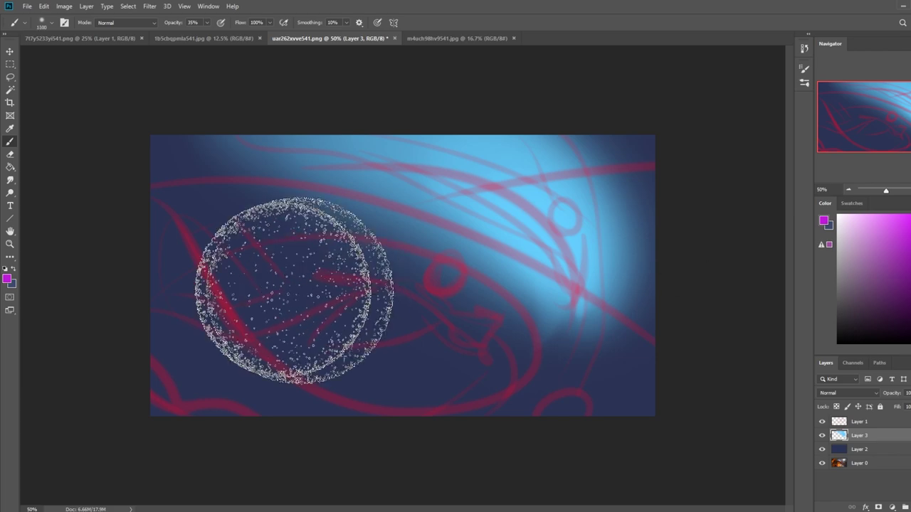
pyautogui.moveTo(228, 270)
pyautogui.mouseDown()
pyautogui.moveTo(487, 360)
pyautogui.moveTo(314, 298)
pyautogui.moveTo(405, 347)
pyautogui.mouseUp()
# - Reduce the brush to about 400 px and brighten the magenta glow around the figure at the oval's right end
pyautogui.press('[')
pyautogui.press('[')
pyautogui.press('[')
pyautogui.press('[')
pyautogui.press('[')
pyautogui.press('[')
pyautogui.press('[')
pyautogui.press('[')
pyautogui.press('[')
pyautogui.press('[')
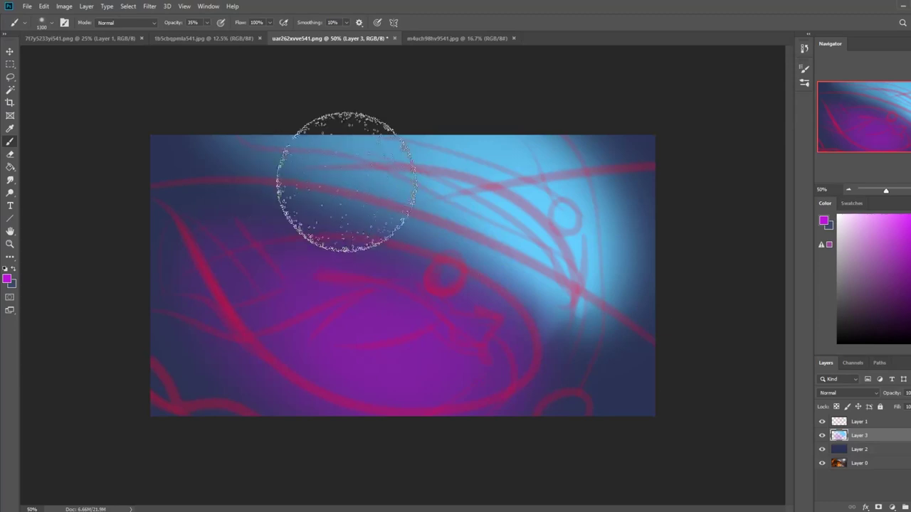
pyautogui.press('[')
pyautogui.press('[')
pyautogui.press('[')
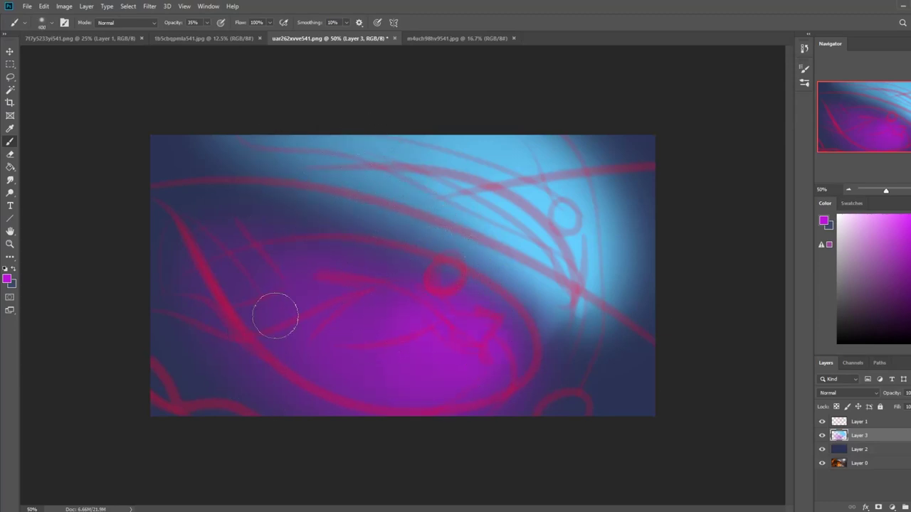
# - Hide the sketch on Layer 1, the colour glows on Layer 3 and the navy Layer 2 to reveal the original painting
pyautogui.click(824, 422)
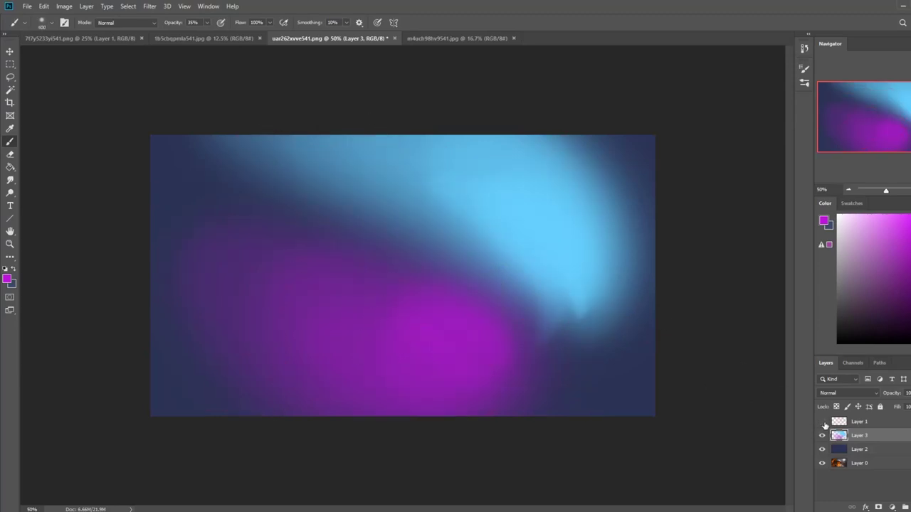
pyautogui.click(822, 422)
pyautogui.click(823, 422)
pyautogui.click(822, 436)
pyautogui.click(829, 450)
pyautogui.click(822, 450)
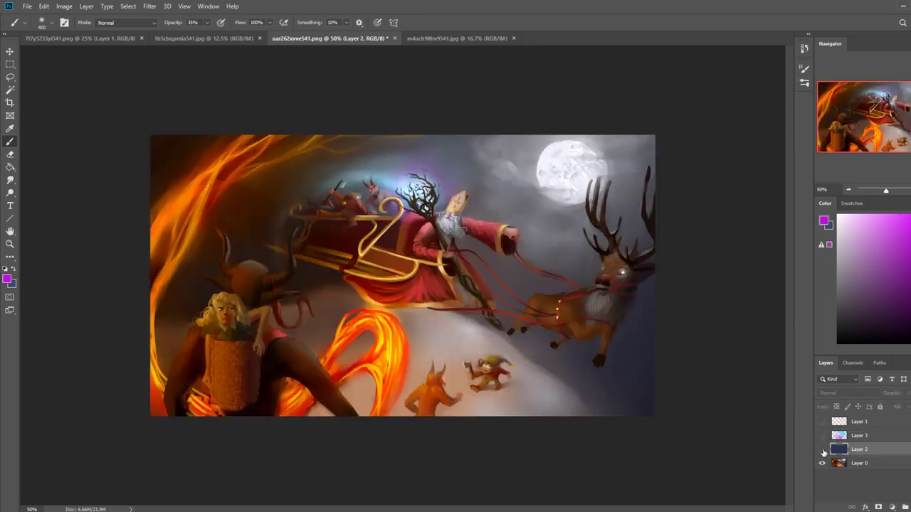
# - Show the navy Layer 2 again, set its blending mode to Darken and lower its fill to about 62%
pyautogui.click(822, 449)
pyautogui.click(910, 407)
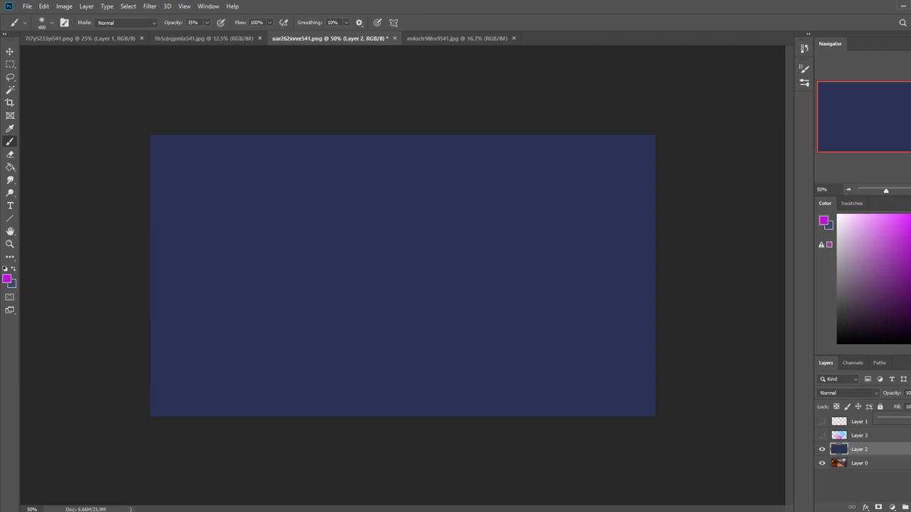
pyautogui.moveTo(910, 419); pyautogui.dragTo(908, 419)
pyautogui.click(858, 396)
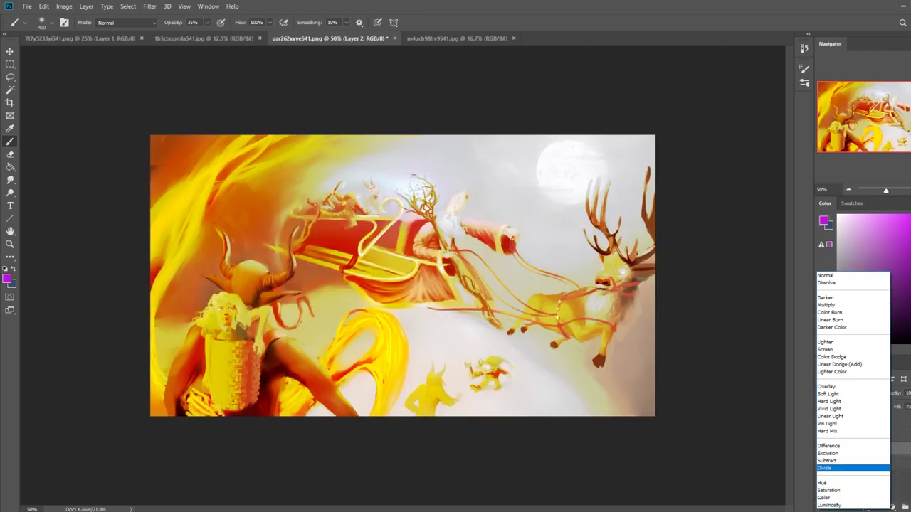
pyautogui.press('Escape')
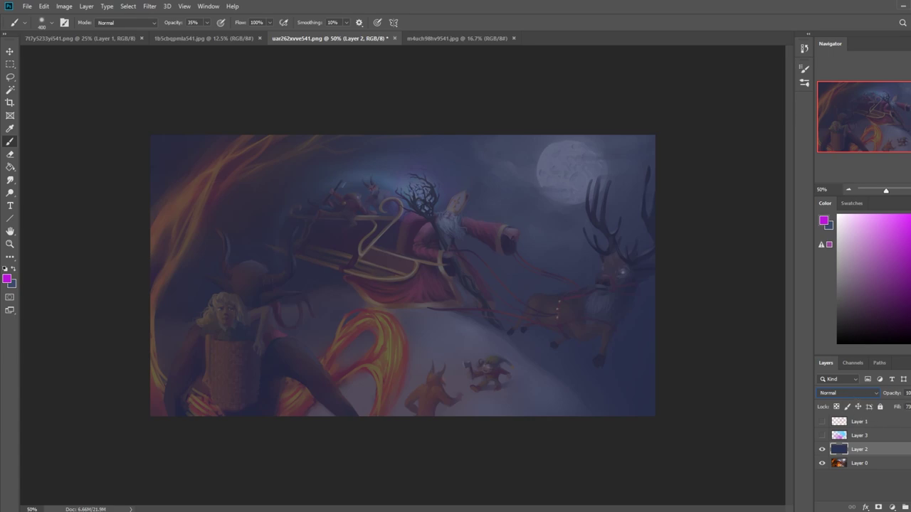
pyautogui.click(854, 393)
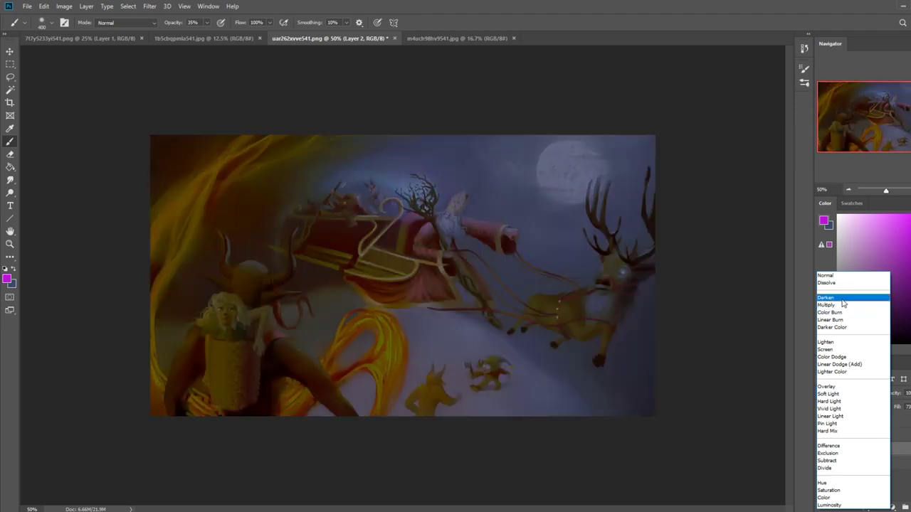
pyautogui.click(842, 298)
pyautogui.click(909, 406)
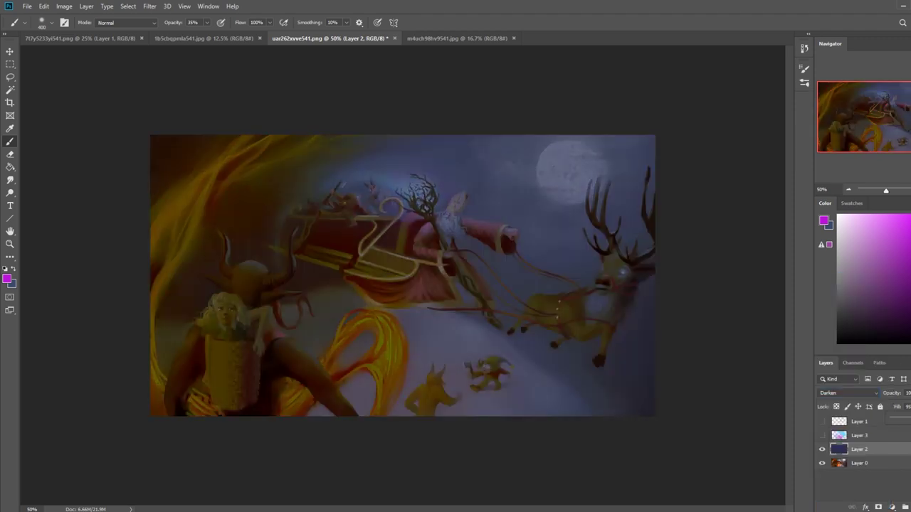
pyautogui.moveTo(910, 418); pyautogui.dragTo(907, 417)
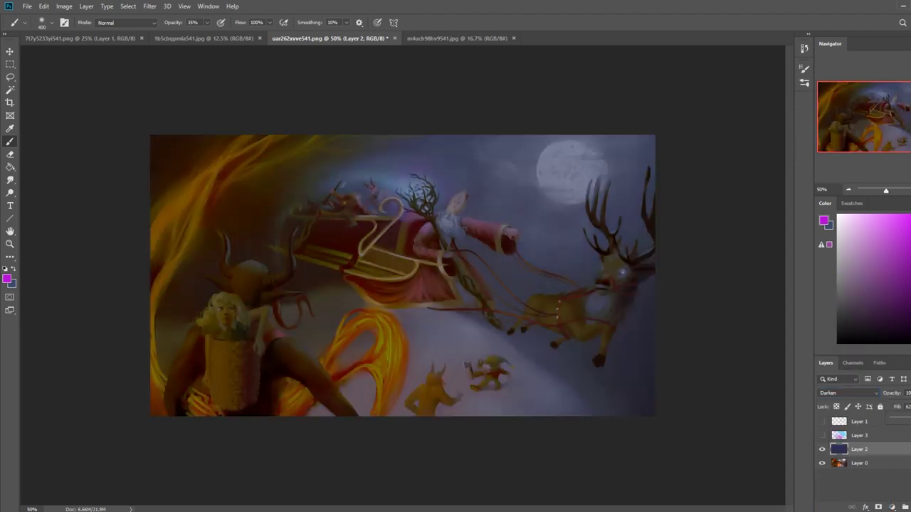
# - Increase the saturation of Layer 2 with Hue/Saturation to get a deep blue tint
pyautogui.hotkey('ctrl', 'u')
pyautogui.moveTo(638, 244); pyautogui.dragTo(670, 244)
pyautogui.click(741, 171)
# - Show the glow colours on Layer 3 and set that layer's blending mode to Lighten
pyautogui.click(861, 437)
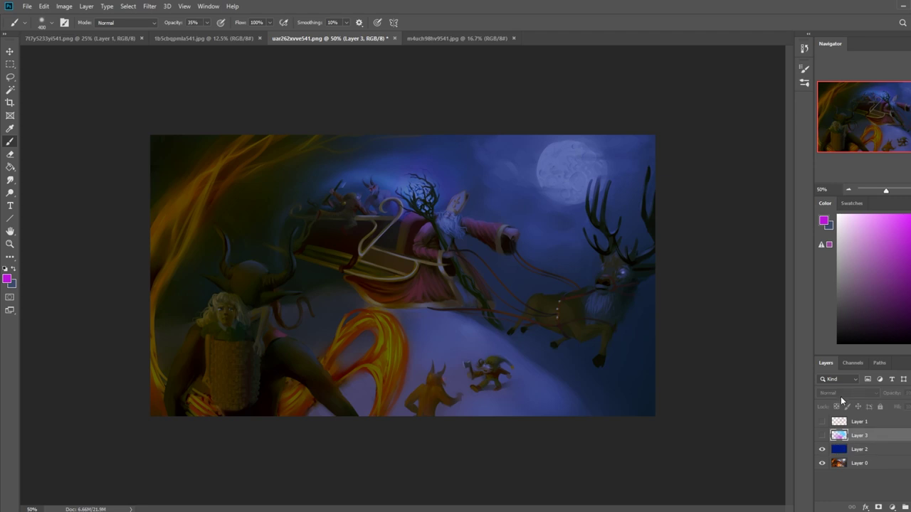
pyautogui.click(822, 435)
pyautogui.click(845, 392)
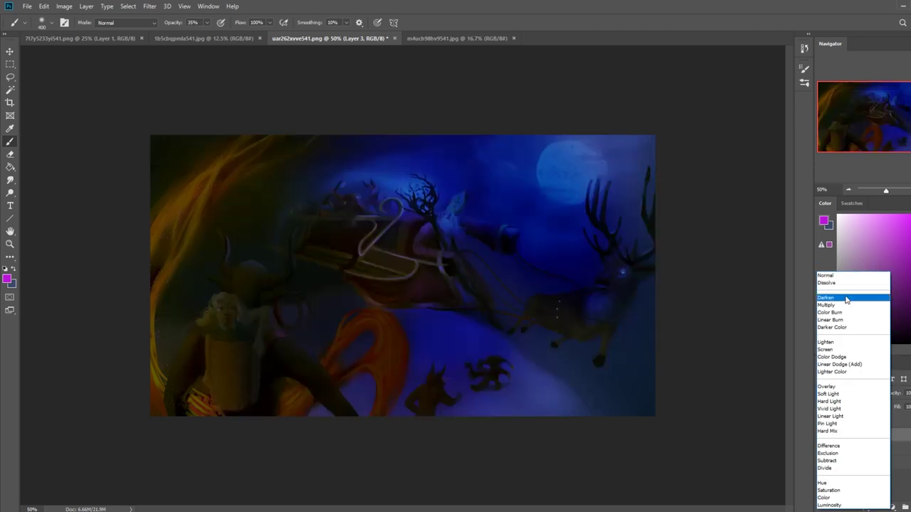
pyautogui.click(842, 277)
pyautogui.press('Down')
pyautogui.press('Down')
pyautogui.press('Down')
pyautogui.press('Down')
pyautogui.press('Down')
pyautogui.press('Down')
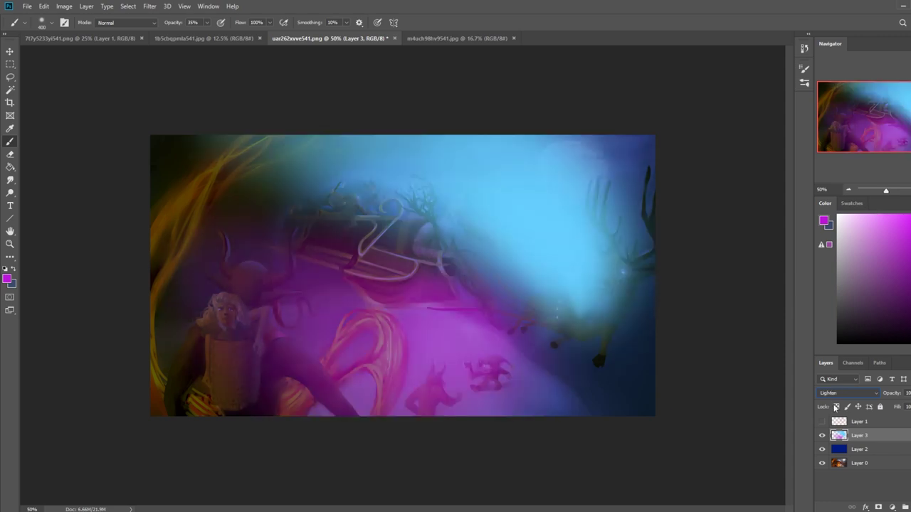
# - Hide Layer 3 and Layer 2 and show the red sketch on Layer 1 over the original painting
pyautogui.click(822, 435)
pyautogui.click(821, 449)
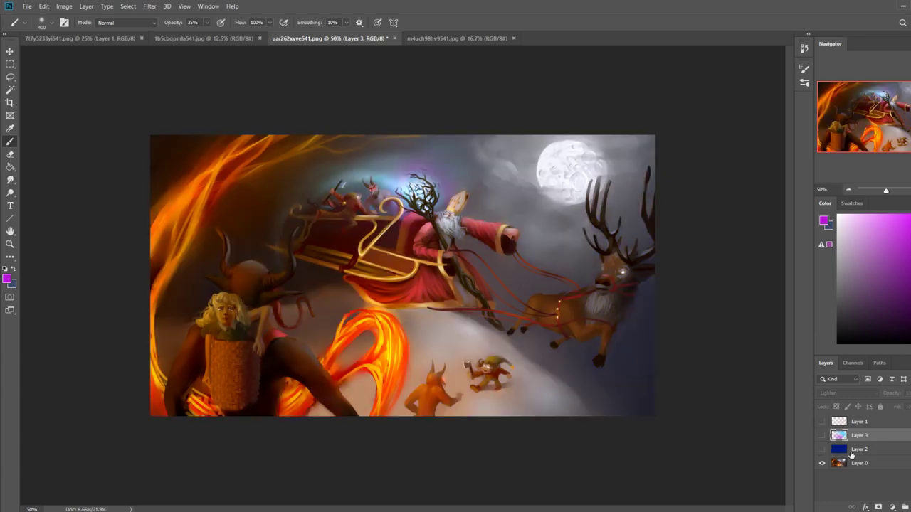
pyautogui.click(821, 421)
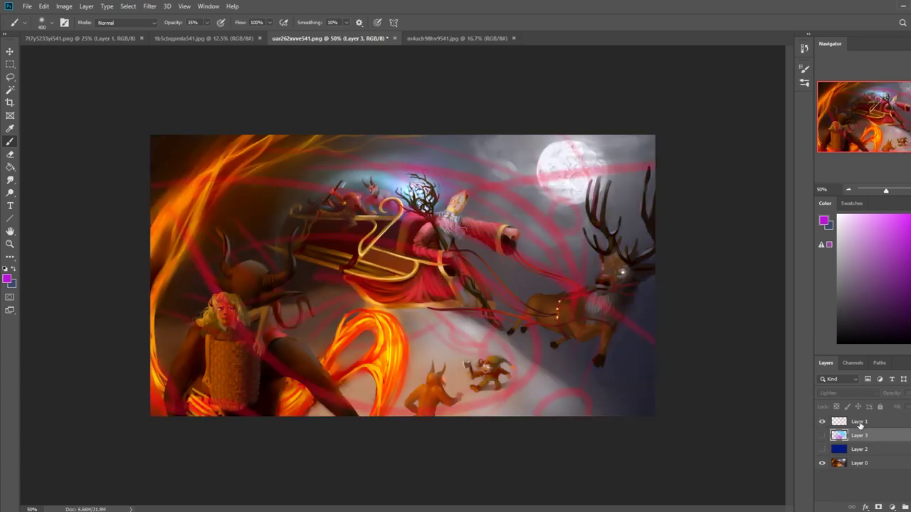
# - Duplicate the original painting on Layer 0, dismissing the layer locking dialog without changes
pyautogui.click(859, 424)
pyautogui.click(860, 466)
pyautogui.press('l')
pyautogui.hotkey('alt', 'l')
pyautogui.press('l')
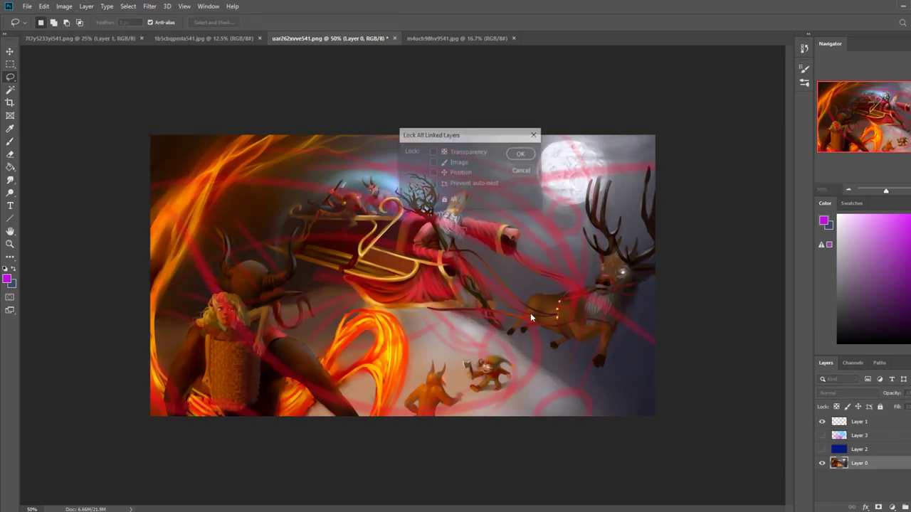
pyautogui.click(521, 170)
pyautogui.click(522, 172)
pyautogui.hotkey('ctrl', 'j')
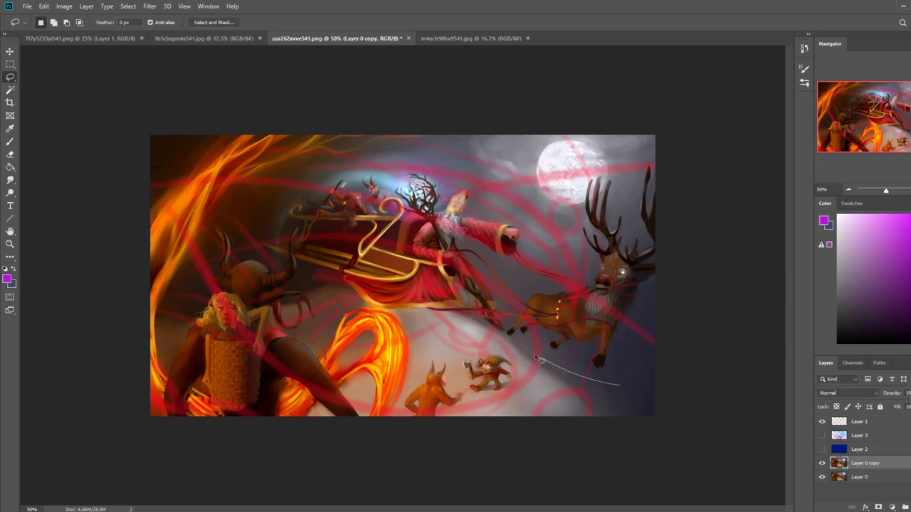
# - Lasso the sky, sleigh and reindeer on the duplicate and warp them up and right to follow the sketch's curve
pyautogui.moveTo(158, 112); pyautogui.dragTo(155, 115)
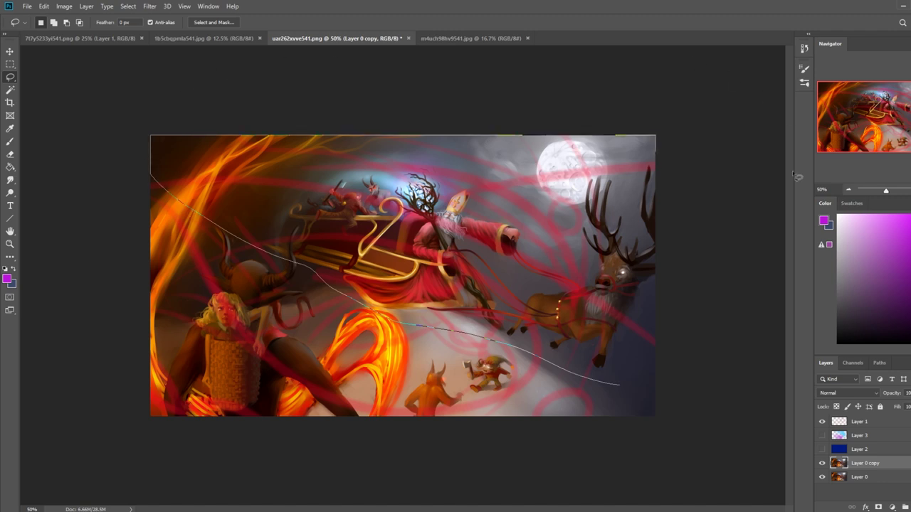
pyautogui.press('v')
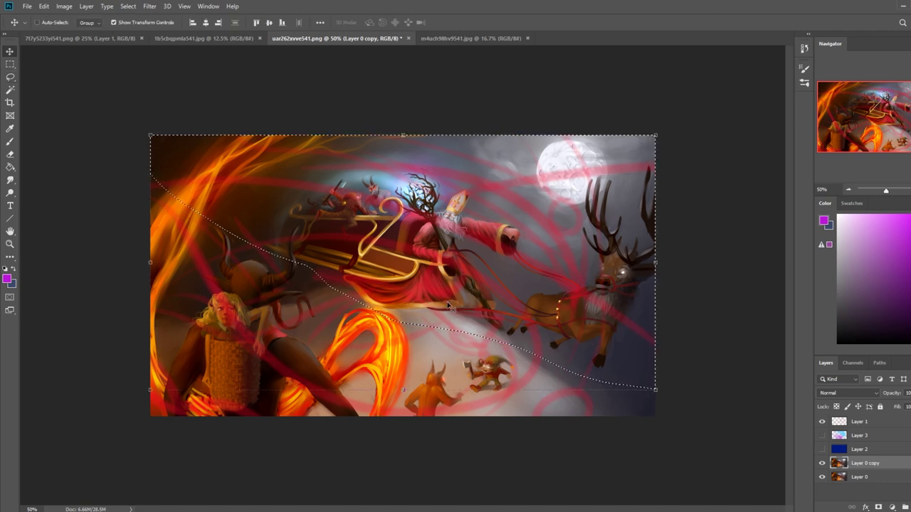
pyautogui.hotkey('ctrl', 't')
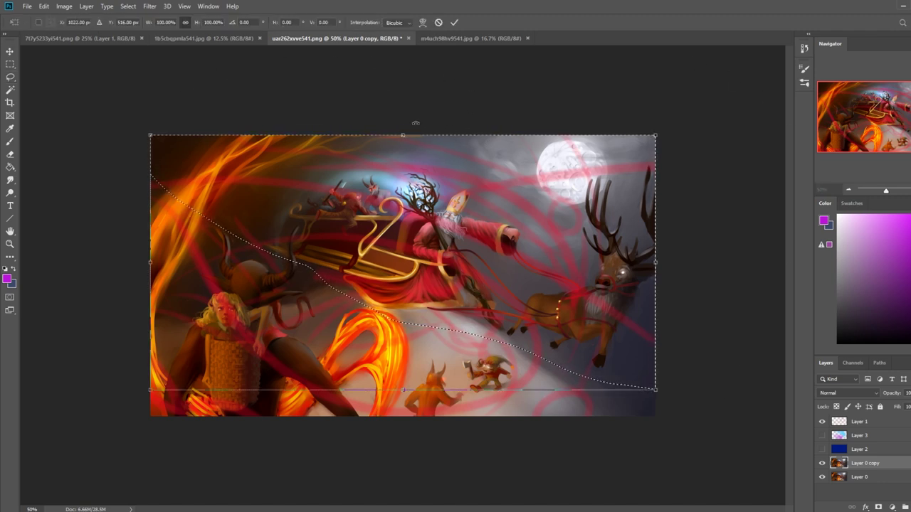
pyautogui.click(422, 22)
pyautogui.moveTo(381, 254); pyautogui.dragTo(606, 335)
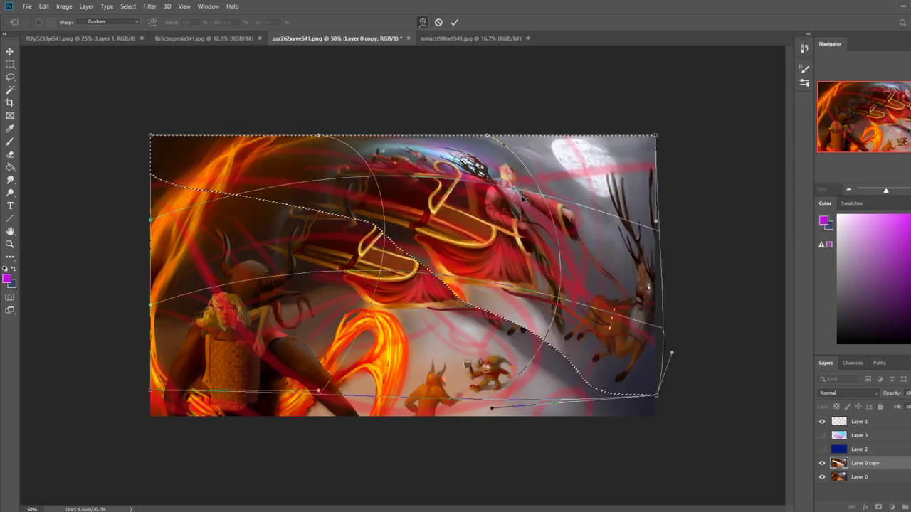
pyautogui.moveTo(488, 135); pyautogui.dragTo(584, 214)
pyautogui.moveTo(478, 286); pyautogui.dragTo(533, 207)
pyautogui.click(454, 22)
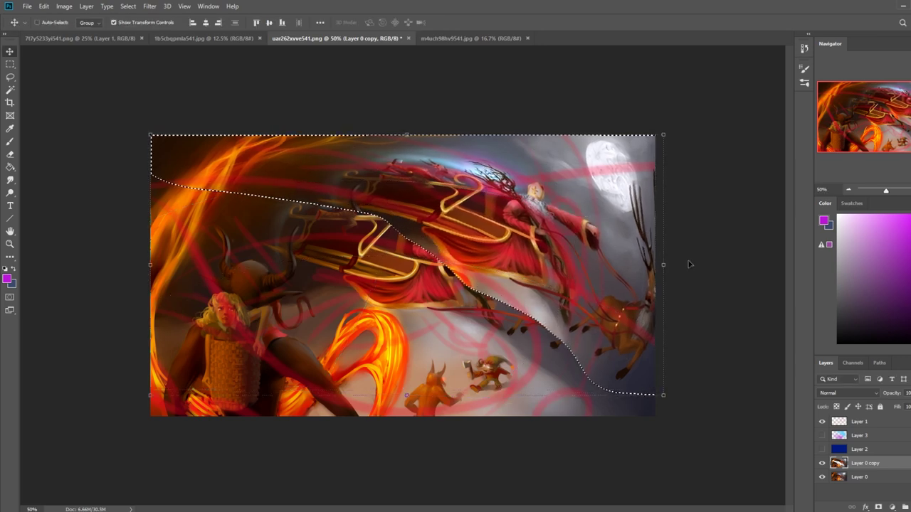
# - Clear the selection and hide the red sketch on Layer 1
pyautogui.press('m')
pyautogui.rightClick(511, 240)
pyautogui.click(535, 245)
pyautogui.click(822, 422)
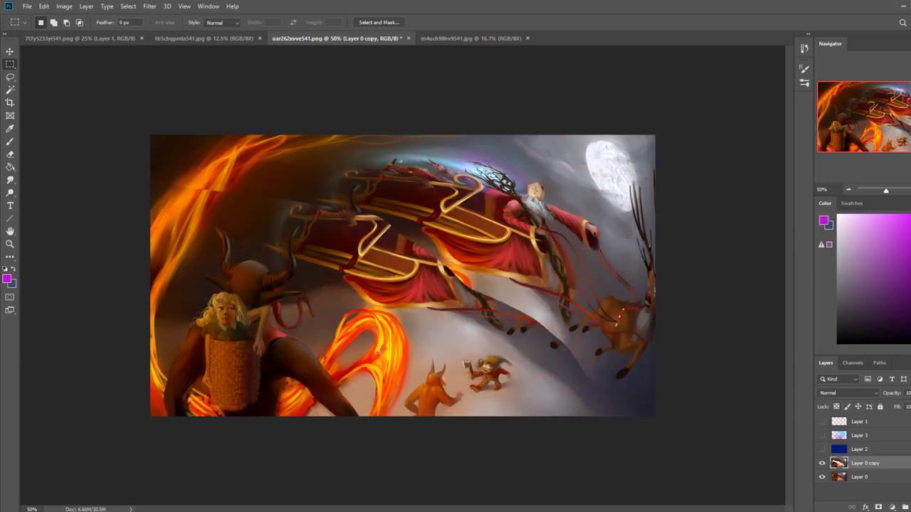
# - Make Layer 0 active, compare the warped Layer 0 copy with the original and leave the copy hidden
pyautogui.click(865, 477)
pyautogui.click(822, 464)
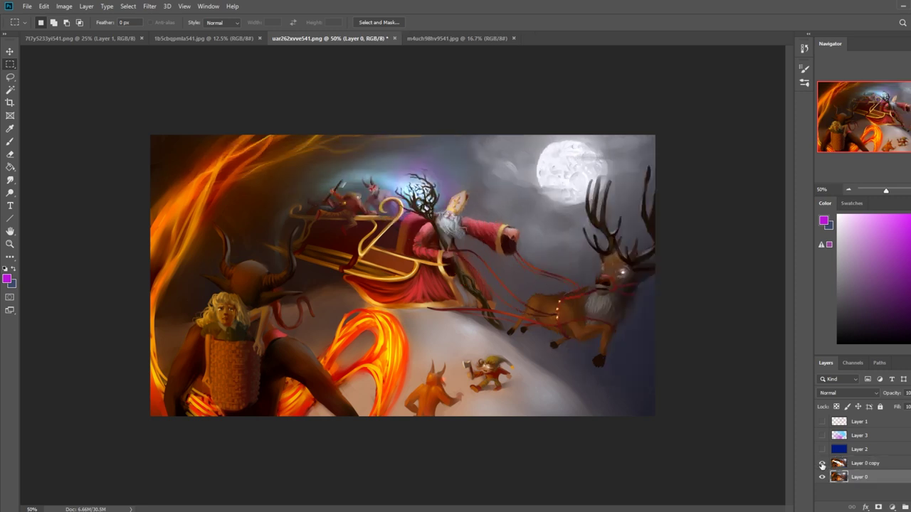
pyautogui.click(821, 464)
pyautogui.click(822, 464)
# - Lasso the horned figure with its basket and the fire loop on Layer 0 and copy them to a new layer
pyautogui.press('l')
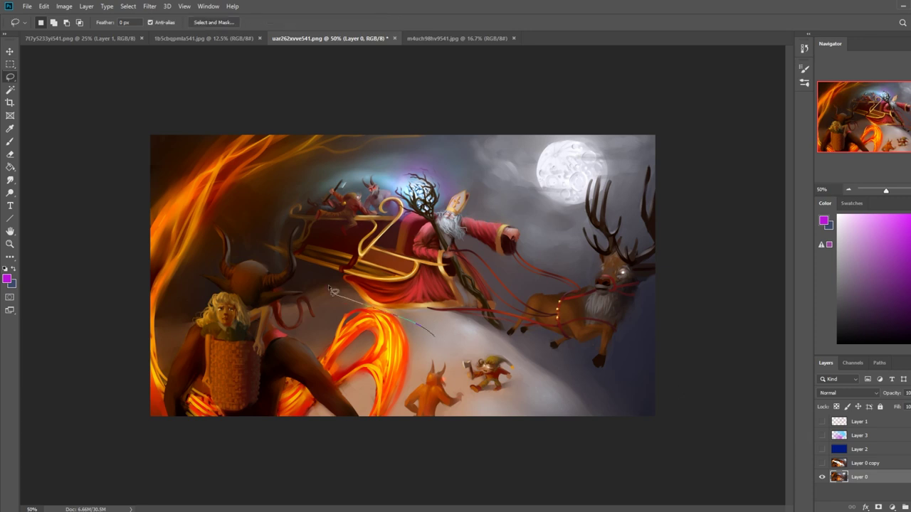
pyautogui.moveTo(187, 281); pyautogui.dragTo(153, 429)
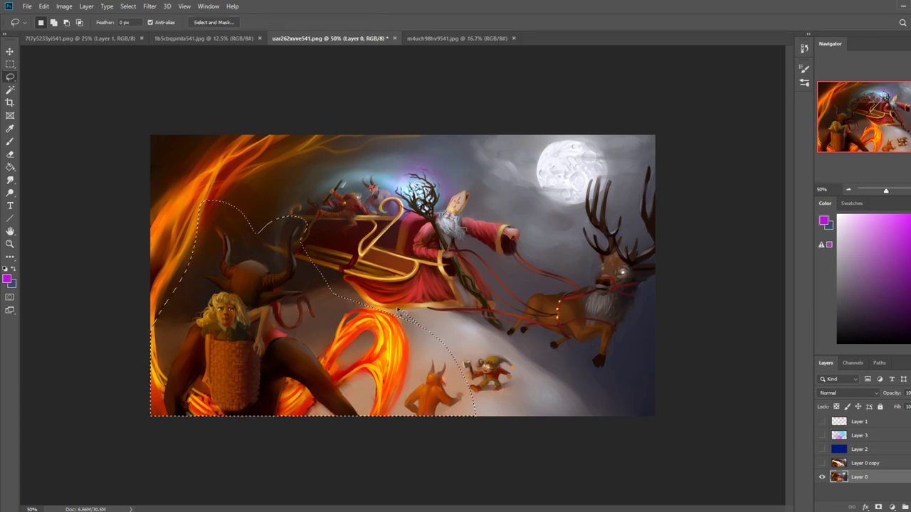
pyautogui.hotkey('ctrl', 'j')
# - Move the copied horned figure towards the centre of the painting, scale it down and tilt it clockwise
pyautogui.press('v')
pyautogui.moveTo(276, 313); pyautogui.dragTo(423, 295)
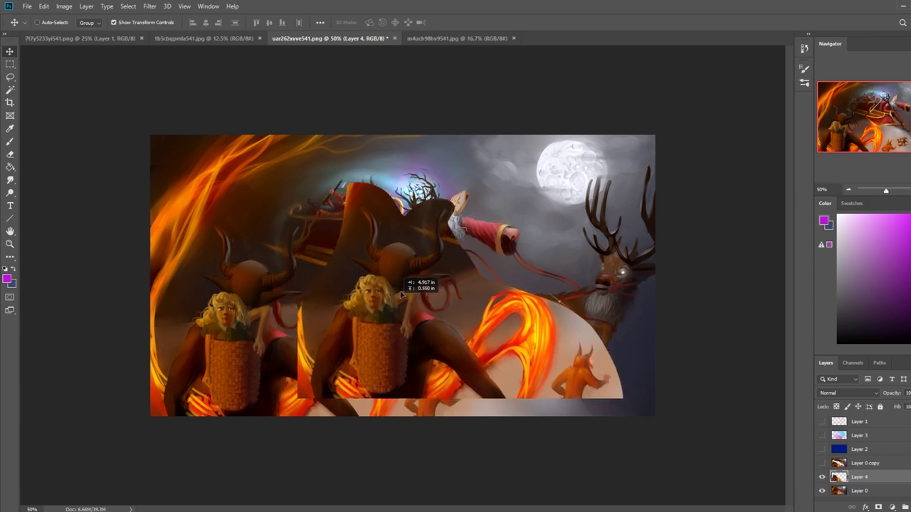
pyautogui.moveTo(483, 173); pyautogui.dragTo(365, 222)
pyautogui.moveTo(379, 356); pyautogui.dragTo(344, 315)
pyautogui.click(453, 23)
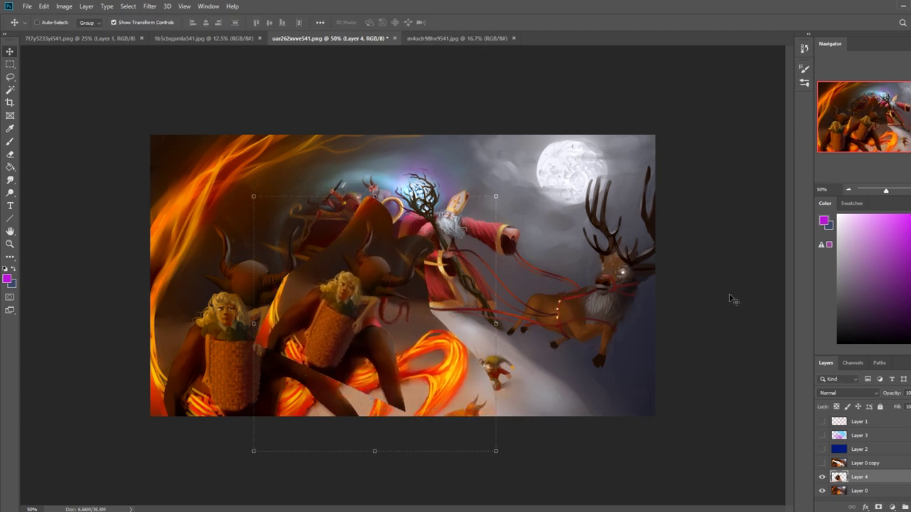
# - Show Layer 0 copy and erase the part covering the repositioned horned figure, undoing the last eraser stroke
pyautogui.click(822, 464)
pyautogui.click(858, 466)
pyautogui.press('e')
pyautogui.moveTo(335, 299)
pyautogui.mouseDown()
pyautogui.moveTo(370, 324)
pyautogui.moveTo(335, 403)
pyautogui.mouseUp()
pyautogui.moveTo(409, 213); pyautogui.dragTo(384, 192)
pyautogui.hotkey('ctrl', 'z')
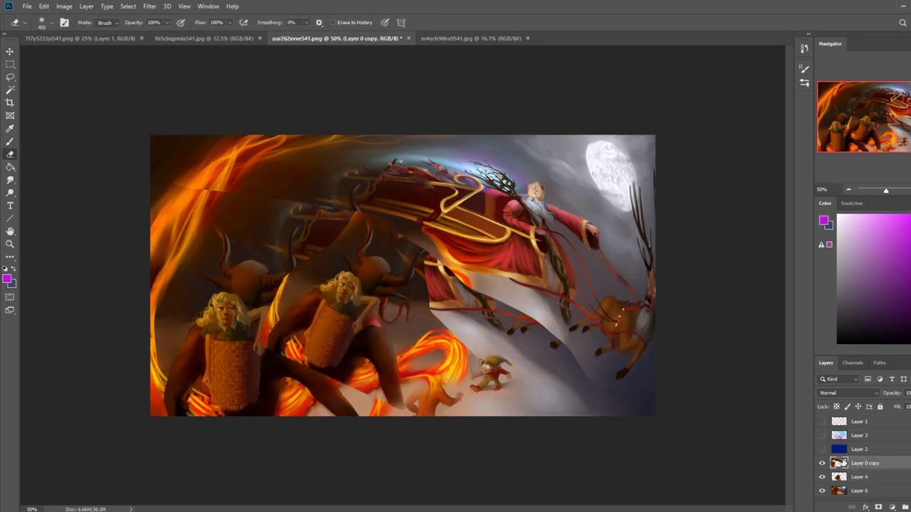
# - Check Layer 4 by toggling its visibility and move it above Layer 0 copy in the stacking order
pyautogui.click(847, 478)
pyautogui.click(822, 480)
pyautogui.click(822, 479)
pyautogui.moveTo(857, 477); pyautogui.dragTo(857, 461)
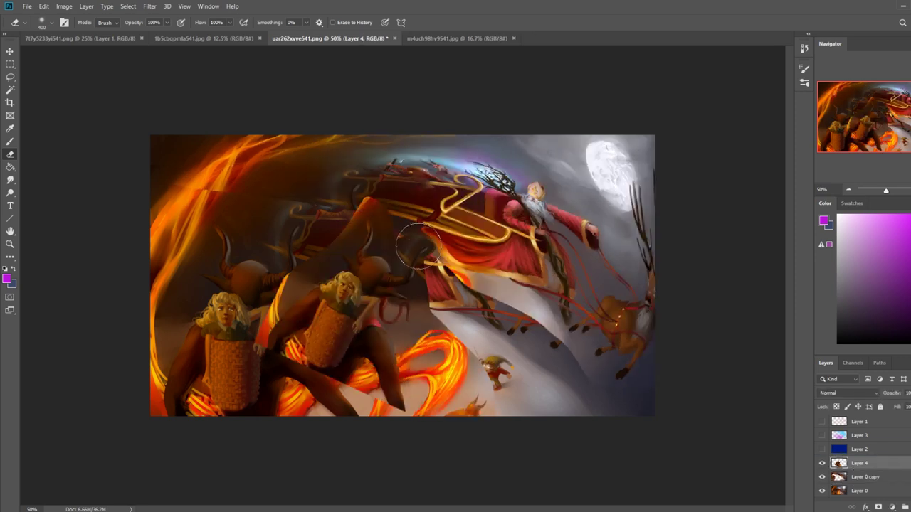
# - Erase the leftover areas around the moved horned figure on Layer 4 and brush sampled dark brown over the original figure
pyautogui.moveTo(400, 227)
pyautogui.mouseDown()
pyautogui.moveTo(384, 187)
pyautogui.moveTo(345, 152)
pyautogui.mouseUp()
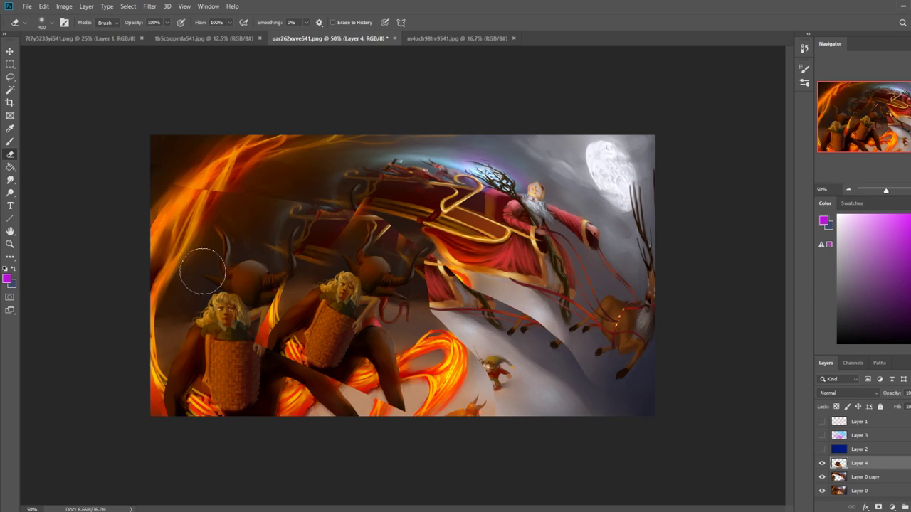
pyautogui.moveTo(445, 303)
pyautogui.mouseDown()
pyautogui.moveTo(527, 382)
pyautogui.moveTo(511, 413)
pyautogui.moveTo(483, 369)
pyautogui.moveTo(484, 391)
pyautogui.mouseUp()
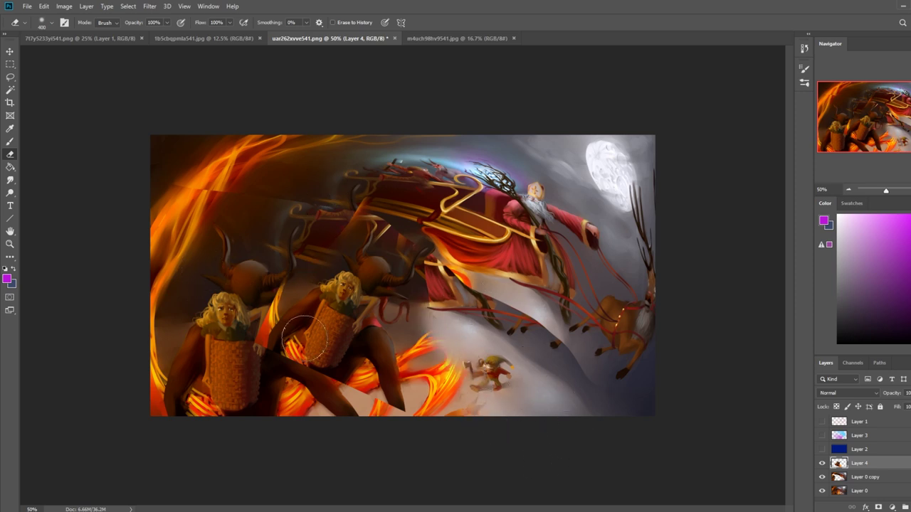
pyautogui.press('b')
pyautogui.keyDown('alt'); pyautogui.click(252, 232); pyautogui.keyUp('alt')
pyautogui.moveTo(206, 22); pyautogui.dragTo(214, 36)
pyautogui.moveTo(261, 253)
pyautogui.mouseDown()
pyautogui.moveTo(217, 287)
pyautogui.moveTo(214, 354)
pyautogui.moveTo(198, 308)
pyautogui.moveTo(223, 344)
pyautogui.moveTo(178, 348)
pyautogui.moveTo(232, 381)
pyautogui.mouseUp()
# - Cover the rest of the original horned figure in the painting's lower-left corner with sampled orange and dark brown brush strokes
pyautogui.keyDown('alt'); pyautogui.click(157, 400); pyautogui.keyUp('alt')
pyautogui.moveTo(157, 400); pyautogui.dragTo(207, 426)
pyautogui.keyDown('alt'); pyautogui.click(151, 366); pyautogui.keyUp('alt')
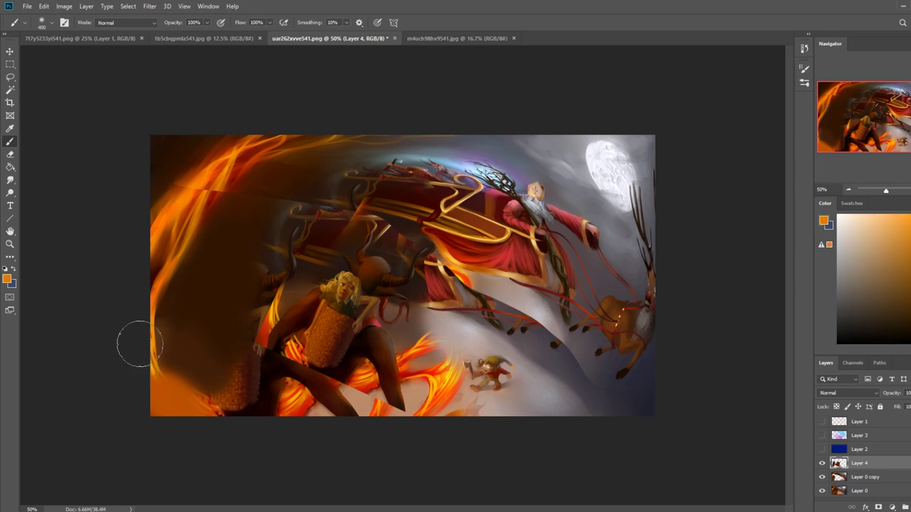
pyautogui.moveTo(139, 345); pyautogui.dragTo(217, 439)
pyautogui.keyDown('alt'); pyautogui.click(173, 365); pyautogui.keyUp('alt')
pyautogui.moveTo(173, 364)
pyautogui.mouseDown()
pyautogui.moveTo(141, 392)
pyautogui.moveTo(174, 439)
pyautogui.moveTo(273, 332)
pyautogui.moveTo(222, 372)
pyautogui.moveTo(244, 296)
pyautogui.moveTo(209, 346)
pyautogui.moveTo(233, 297)
pyautogui.moveTo(251, 309)
pyautogui.moveTo(288, 246)
pyautogui.mouseUp()
# - Show the blue Layer 2 with its fill reduced to about 41%, and show and select Layer 3
pyautogui.click(822, 448)
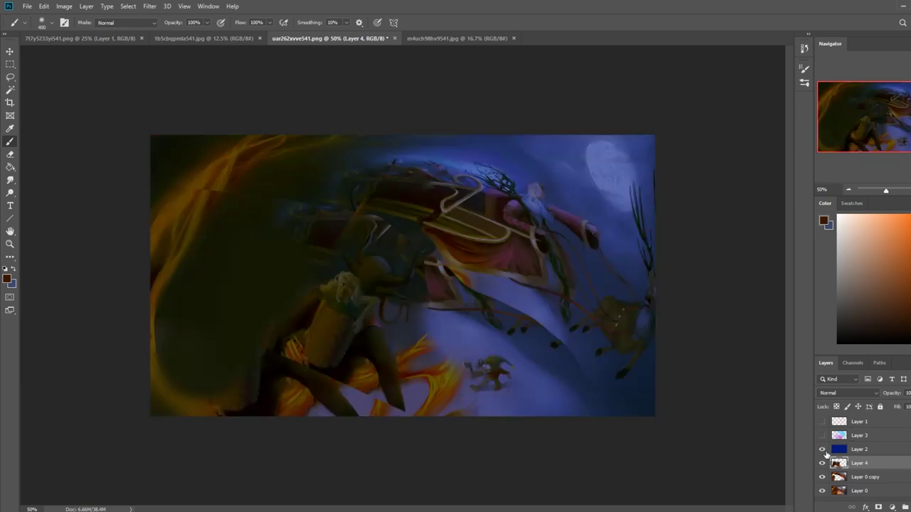
pyautogui.click(873, 450)
pyautogui.moveTo(903, 417); pyautogui.dragTo(898, 418)
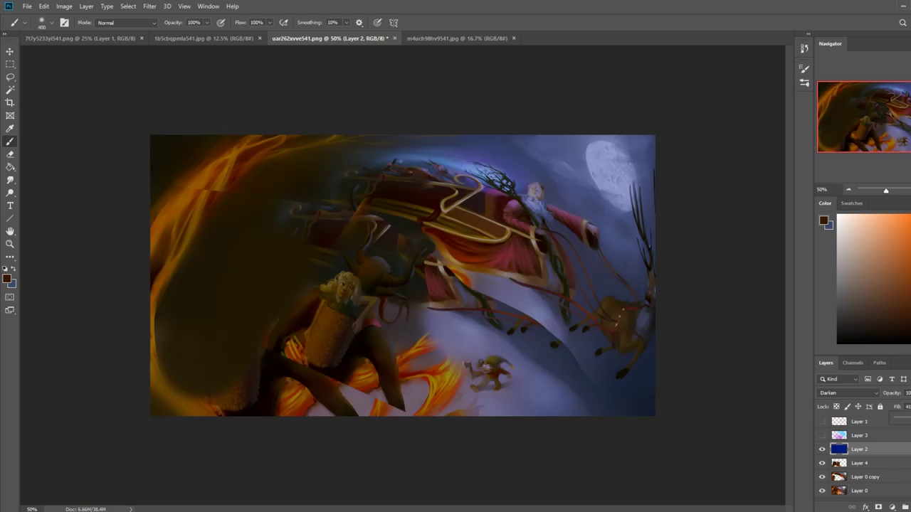
pyautogui.click(822, 435)
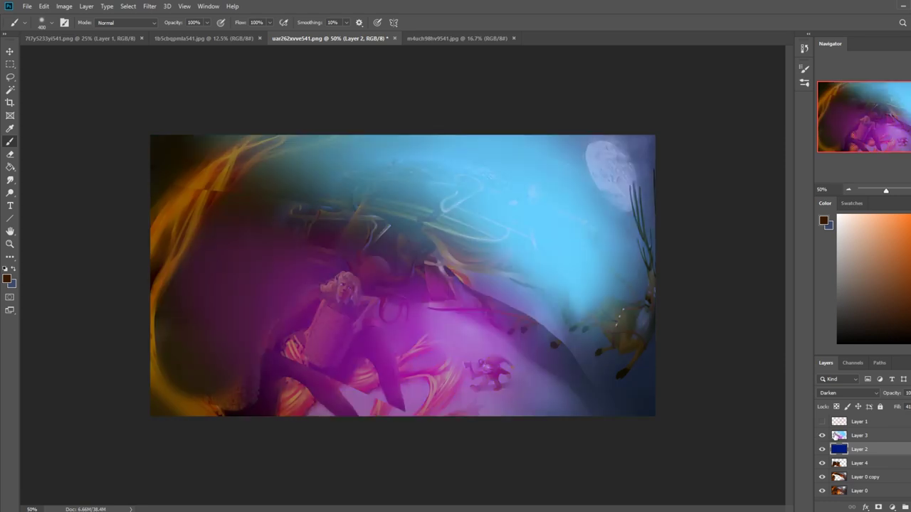
pyautogui.click(876, 436)
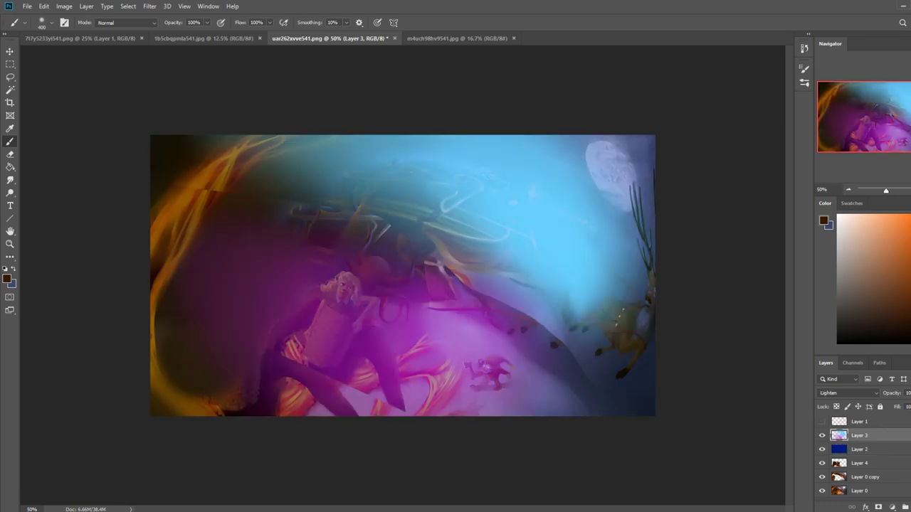
# - Try thinning the bright blue glow on Layer 3 with an eraser enlarged to 1400, and undo the erasing
pyautogui.press('e')
pyautogui.press(']')
pyautogui.press(']')
pyautogui.press(']')
pyautogui.press(']')
pyautogui.press(']')
pyautogui.press(']')
pyautogui.press(']')
pyautogui.press(']')
pyautogui.press(']')
pyautogui.moveTo(401, 166)
pyautogui.mouseDown()
pyautogui.moveTo(590, 203)
pyautogui.moveTo(610, 346)
pyautogui.moveTo(377, 193)
pyautogui.moveTo(399, 170)
pyautogui.mouseUp()
pyautogui.press(']')
pyautogui.hotkey('ctrl', 'z')
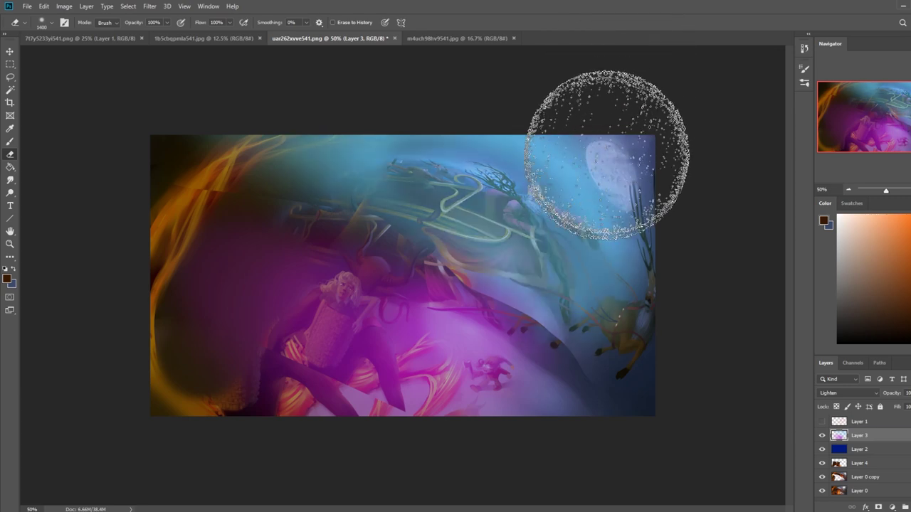
pyautogui.hotkey('ctrl', 'z')
# - Lasso the blue upper-right area of Layer 3 along the diagonal, cut it and paste it in place on a new layer
pyautogui.press('l')
pyautogui.moveTo(594, 383)
pyautogui.mouseDown()
pyautogui.moveTo(397, 239)
pyautogui.moveTo(215, 125)
pyautogui.moveTo(668, 81)
pyautogui.moveTo(752, 382)
pyautogui.mouseUp()
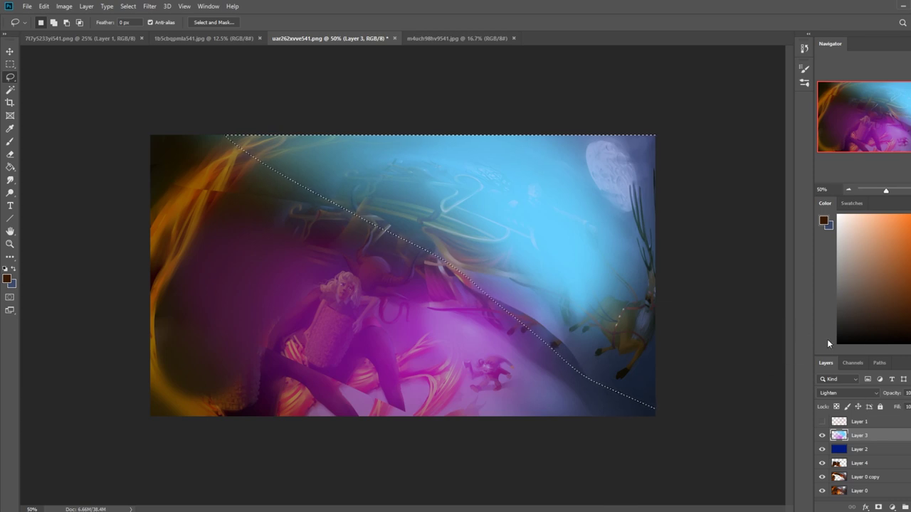
pyautogui.hotkey('ctrl', 'x')
pyautogui.hotkey('ctrl', 'v')
pyautogui.press('v')
pyautogui.hotkey('ctrl', 'z')
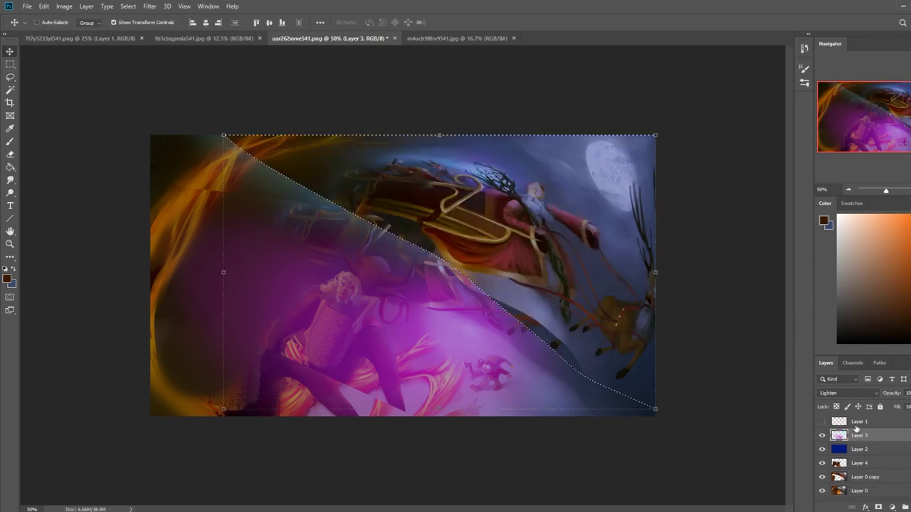
pyautogui.hotkey('ctrl', 'shift', 'v')
# - Compare the darkening and lightening blending modes on the pasted blue layer and set it to Screen
pyautogui.click(847, 393)
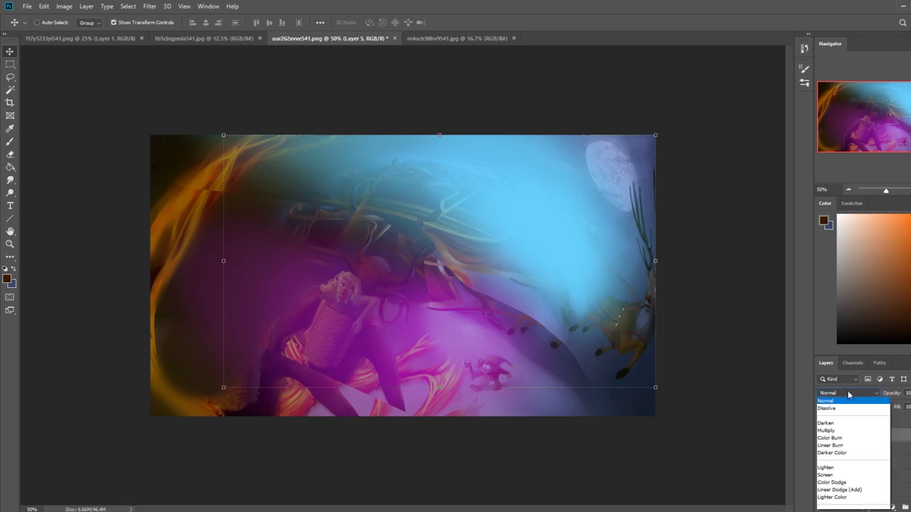
pyautogui.click(825, 277)
pyautogui.press('Down')
pyautogui.press('Down')
pyautogui.press('Down')
pyautogui.press('Down')
pyautogui.press('Down')
pyautogui.press('Down')
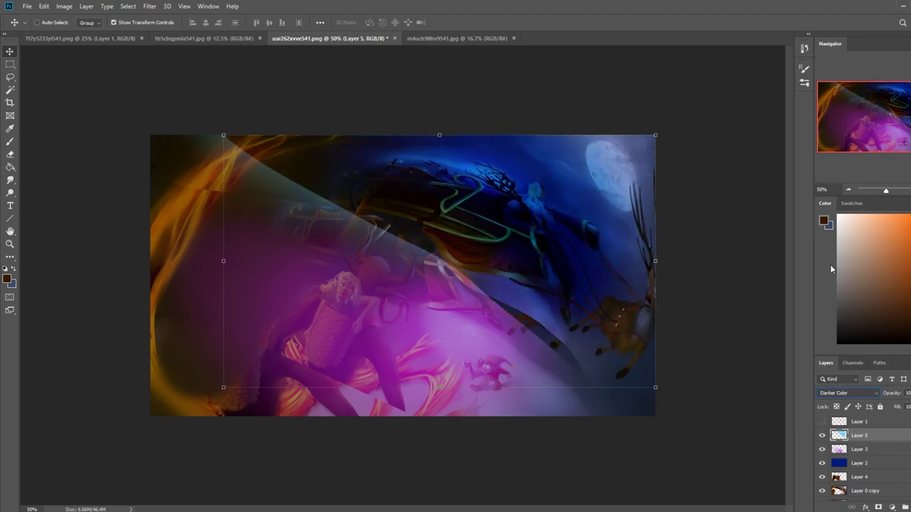
pyautogui.press('Down')
pyautogui.press('Down')
pyautogui.press('Down')
pyautogui.press('Up')
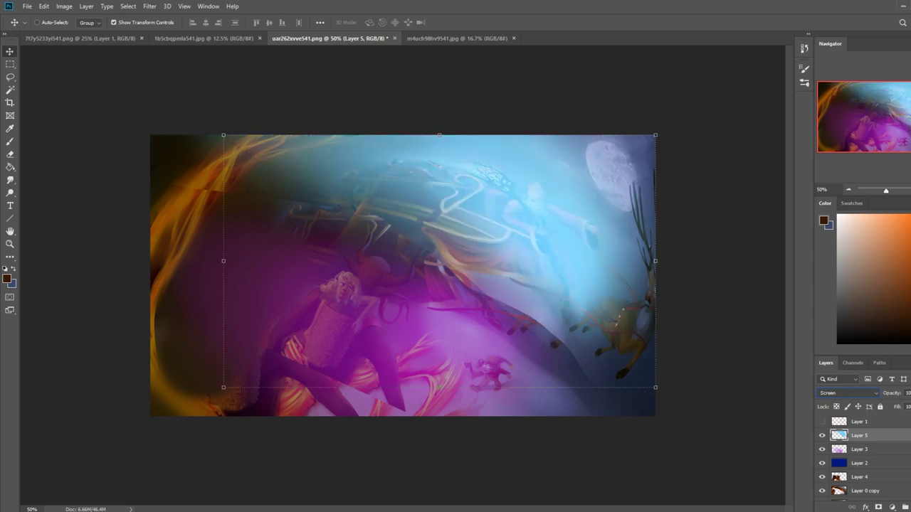
# - Lower Layer 5's fill slightly and compare the painting with that layer hidden and shown
pyautogui.moveTo(907, 421); pyautogui.dragTo(910, 419)
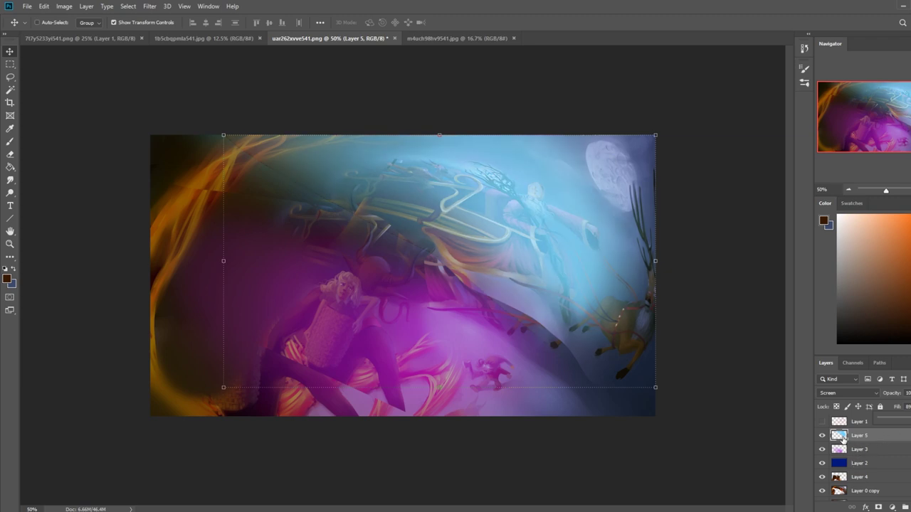
pyautogui.click(823, 435)
pyautogui.click(823, 436)
pyautogui.click(825, 436)
pyautogui.click(824, 436)
pyautogui.scroll(-1, 827, 439)
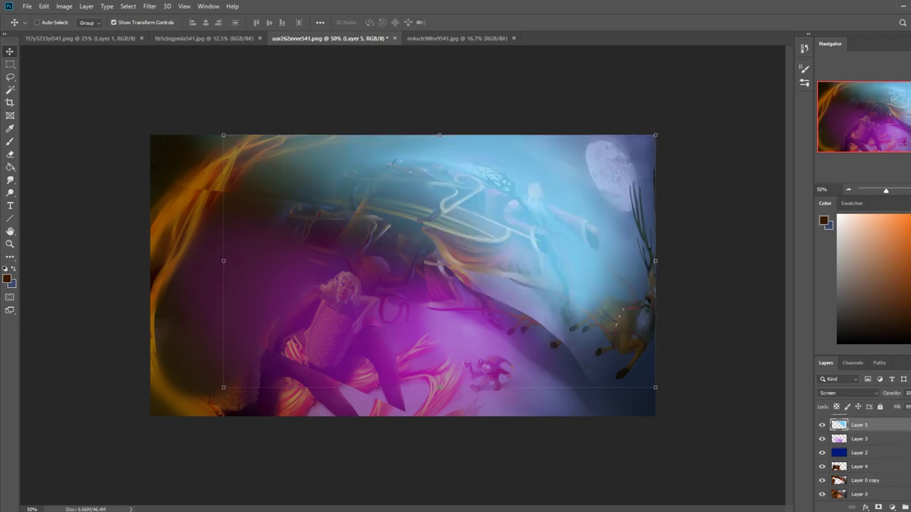
pyautogui.click(872, 482)
pyautogui.press('l')
pyautogui.moveTo(447, 292)
pyautogui.mouseDown()
pyautogui.moveTo(149, 167)
pyautogui.moveTo(643, 457)
pyautogui.moveTo(657, 435)
pyautogui.moveTo(636, 406)
pyautogui.moveTo(643, 416)
pyautogui.mouseUp()
pyautogui.rightClick(447, 262)
pyautogui.click(486, 267)
# - Try a Levels adjustment on Layer 0 copy with input levels of 37, 0.94 and 214, and discard it
pyautogui.click(860, 468)
pyautogui.click(870, 481)
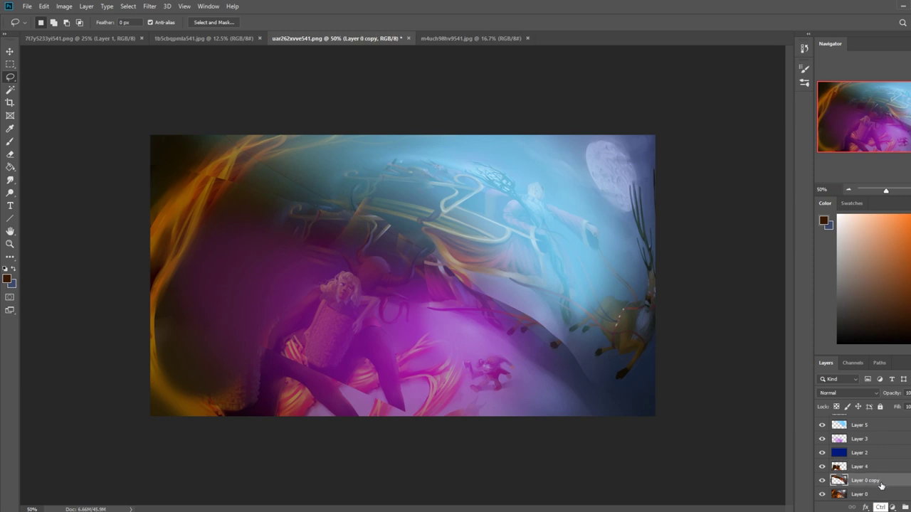
pyautogui.hotkey('ctrl', 'u')
pyautogui.hotkey('ctrl', 'l')
pyautogui.moveTo(606, 248); pyautogui.dragTo(626, 248)
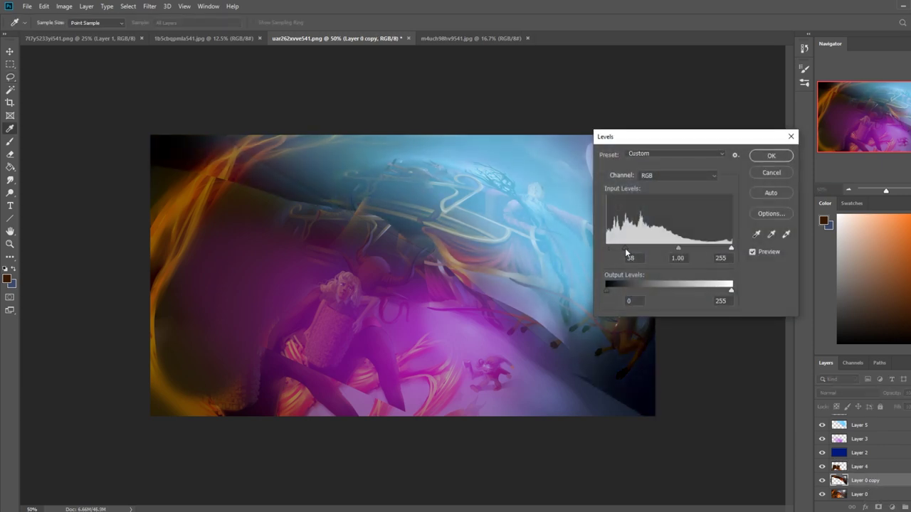
pyautogui.moveTo(709, 246)
pyautogui.mouseDown()
pyautogui.moveTo(685, 247)
pyautogui.moveTo(712, 247)
pyautogui.mouseUp()
pyautogui.moveTo(630, 248); pyautogui.dragTo(679, 250)
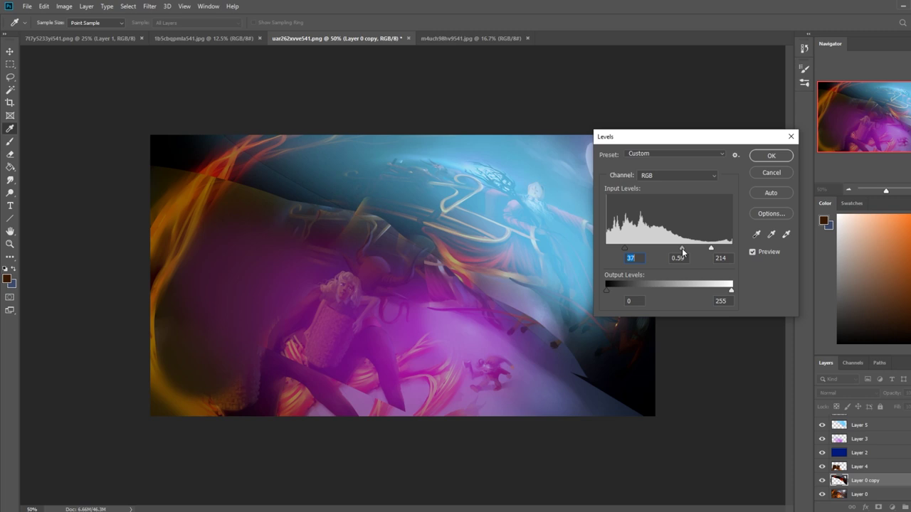
pyautogui.moveTo(679, 251); pyautogui.dragTo(669, 249)
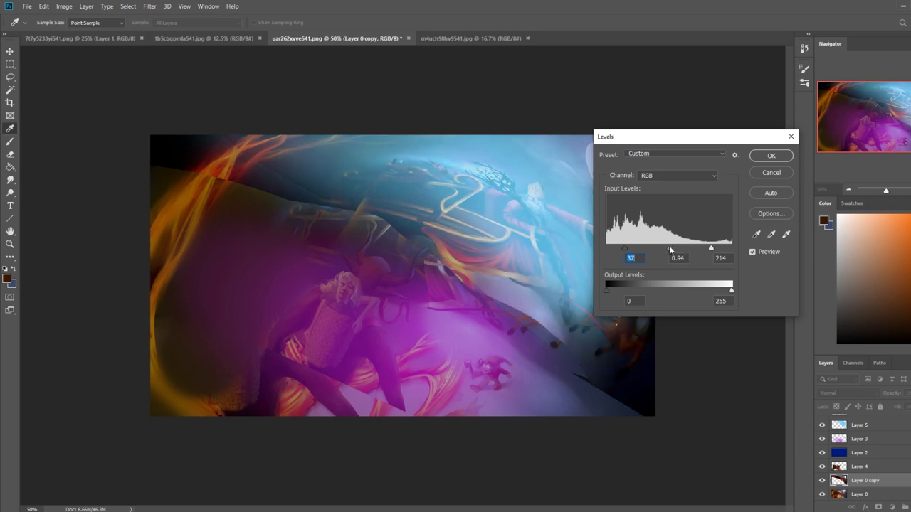
pyautogui.click(772, 173)
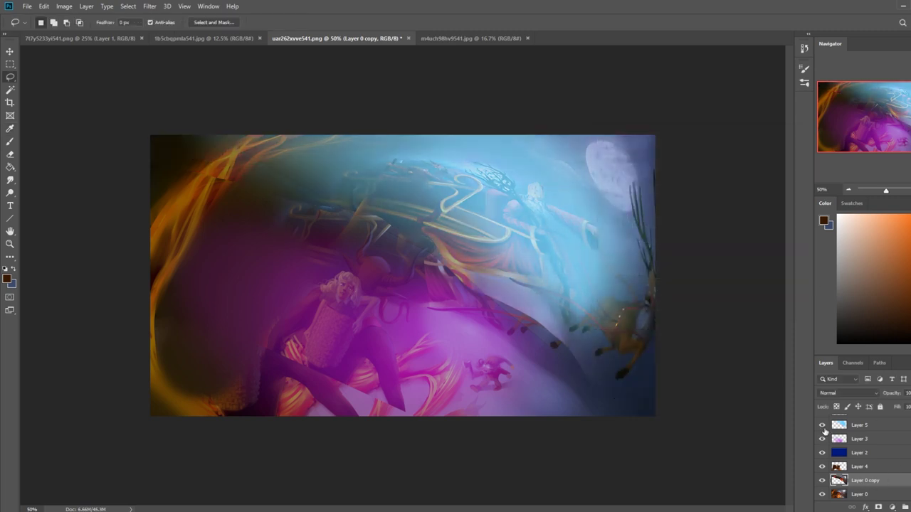
# - Compare the painting with and without Layer 5, and raise that layer's fill
pyautogui.click(823, 426)
pyautogui.click(823, 426)
pyautogui.click(890, 423)
pyautogui.click(910, 406)
pyautogui.moveTo(910, 420)
pyautogui.mouseDown()
pyautogui.moveTo(900, 420)
pyautogui.moveTo(910, 418)
pyautogui.mouseUp()
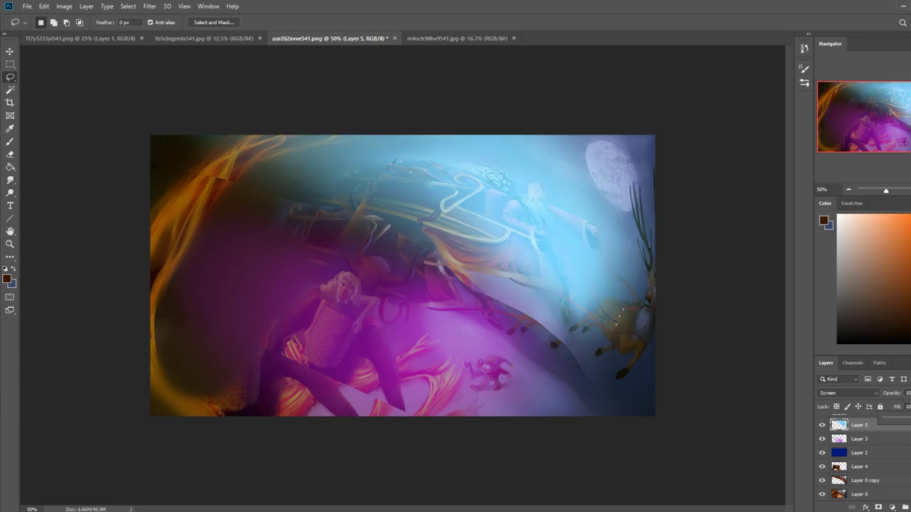
# - Try the Saturation blend mode on Layer 5, and settle on Color with a fill of about 55%
pyautogui.click(845, 395)
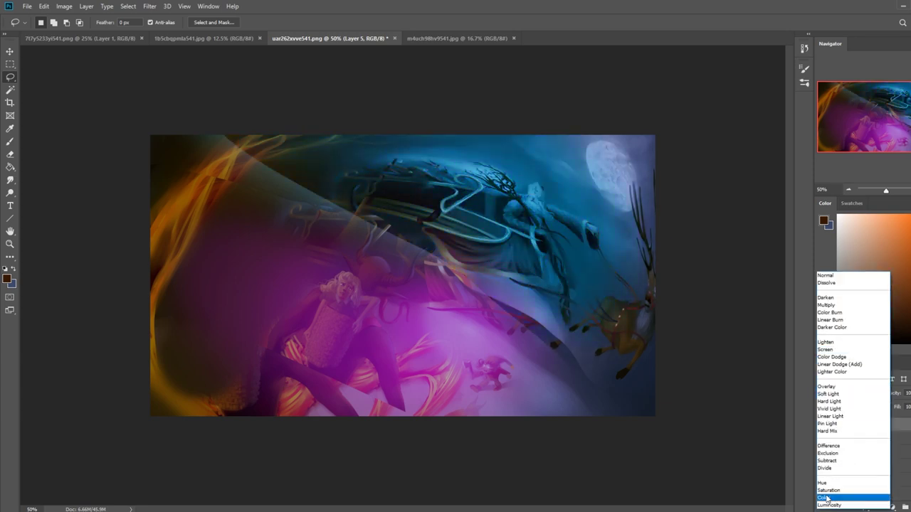
pyautogui.click(828, 490)
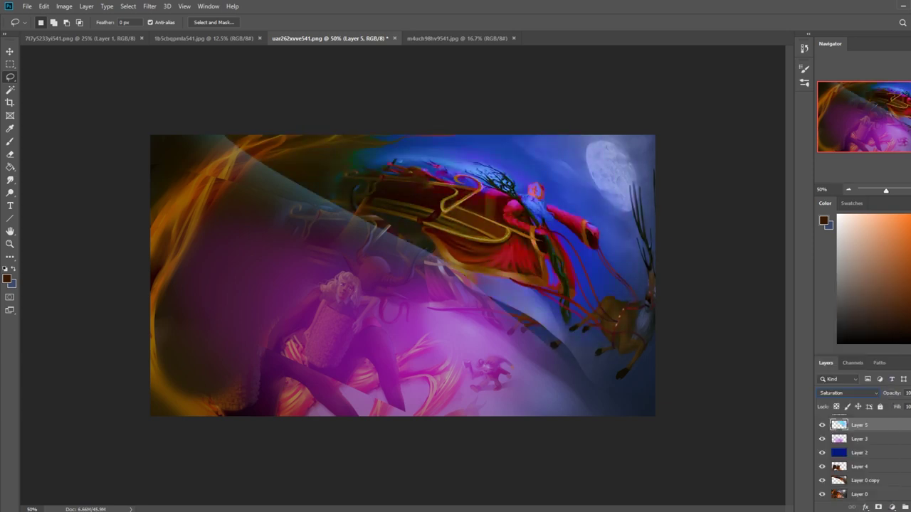
pyautogui.click(846, 395)
pyautogui.click(834, 495)
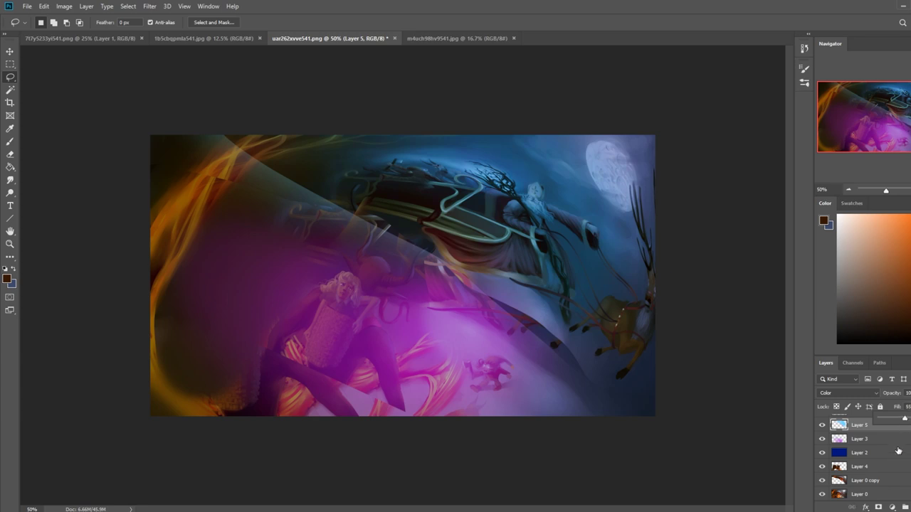
# - Move Layer 5 beneath Layer 2 in the layer stack and hide Layer 4
pyautogui.click(858, 425)
pyautogui.moveTo(871, 425); pyautogui.dragTo(864, 461)
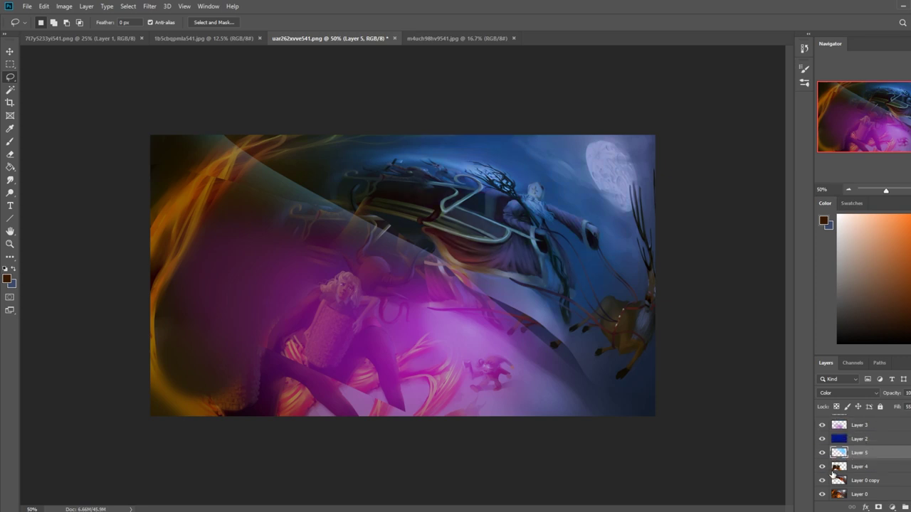
pyautogui.click(822, 467)
pyautogui.click(822, 467)
pyautogui.click(821, 466)
# - Move Layer 0 copy above Layer 4 and merge Layer 5 into it
pyautogui.moveTo(866, 481); pyautogui.dragTo(827, 459)
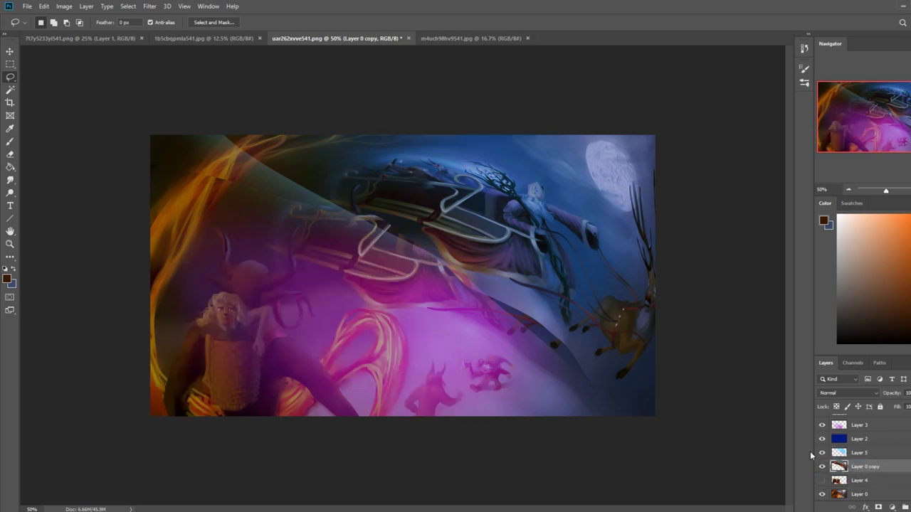
pyautogui.rightClick(863, 462)
pyautogui.click(854, 326)
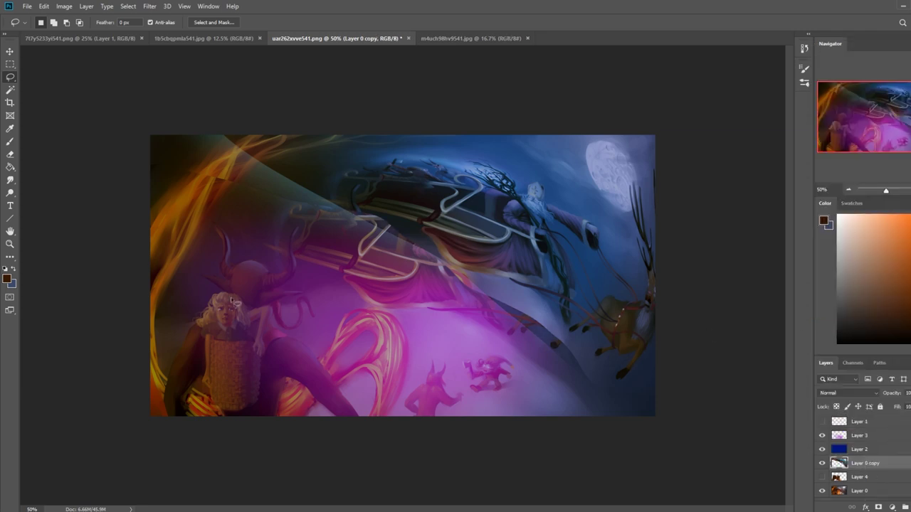
# - Set up the Dodge tool for highlights with 76% exposure and a 500 px brush, undoing a test stroke
pyautogui.click(10, 193)
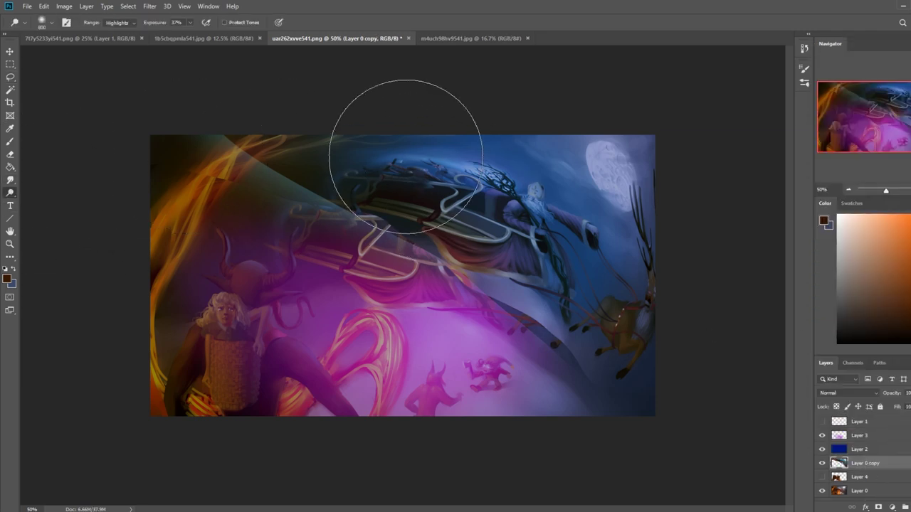
pyautogui.moveTo(543, 248)
pyautogui.mouseDown()
pyautogui.moveTo(569, 271)
pyautogui.moveTo(468, 193)
pyautogui.moveTo(569, 305)
pyautogui.moveTo(434, 188)
pyautogui.moveTo(363, 299)
pyautogui.moveTo(595, 297)
pyautogui.mouseUp()
pyautogui.hotkey('ctrl', 'z')
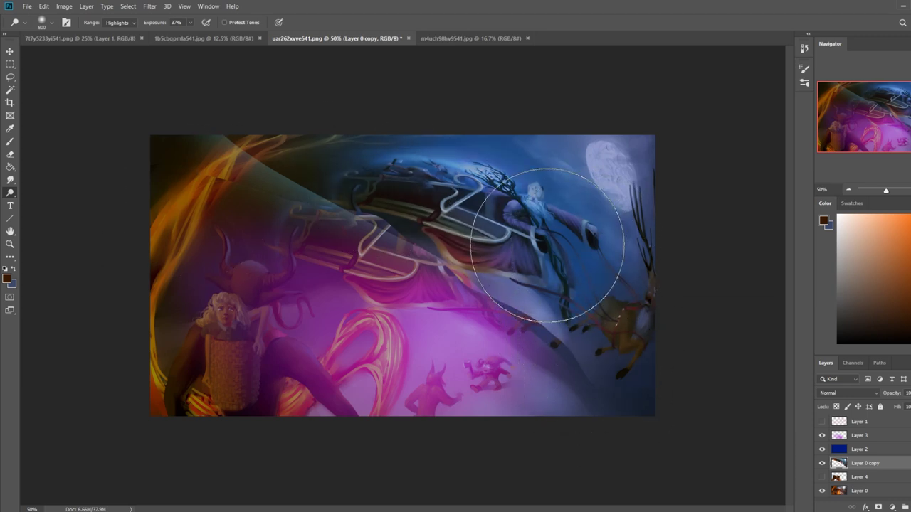
pyautogui.click(189, 23)
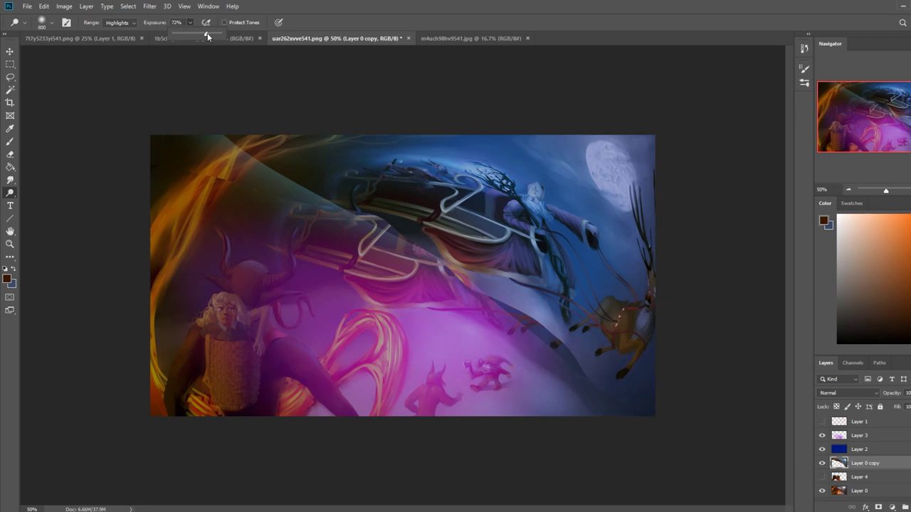
pyautogui.click(719, 229)
pyautogui.press('[')
pyautogui.press('[')
pyautogui.press('[')
pyautogui.press('[')
pyautogui.press('[')
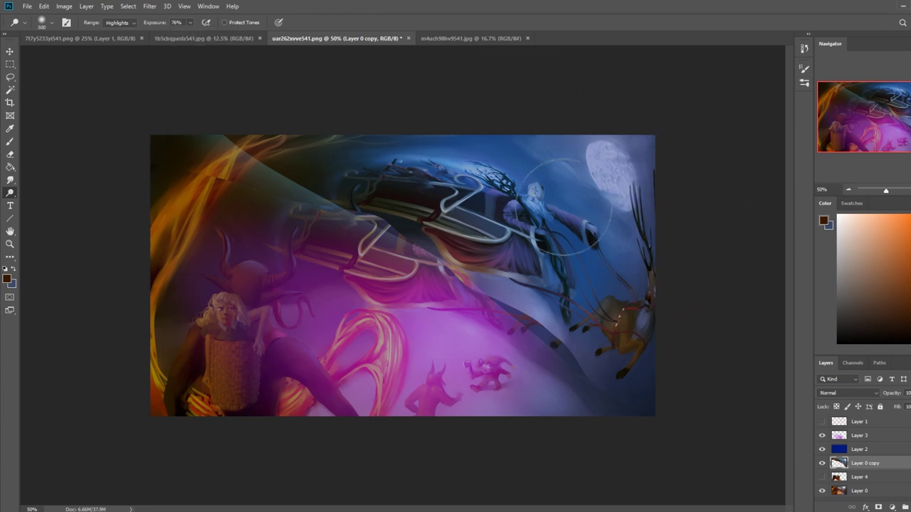
# - Brighten the upper sleigh, its driver and the glow behind them on Layer 0 copy with the Dodge tool
pyautogui.moveTo(547, 274); pyautogui.dragTo(434, 190)
pyautogui.moveTo(536, 260); pyautogui.dragTo(391, 183)
pyautogui.moveTo(568, 282); pyautogui.dragTo(347, 177)
pyautogui.press(']')
pyautogui.press(']')
pyautogui.moveTo(441, 182); pyautogui.dragTo(387, 152)
pyautogui.press(']')
pyautogui.press(']')
pyautogui.press(']')
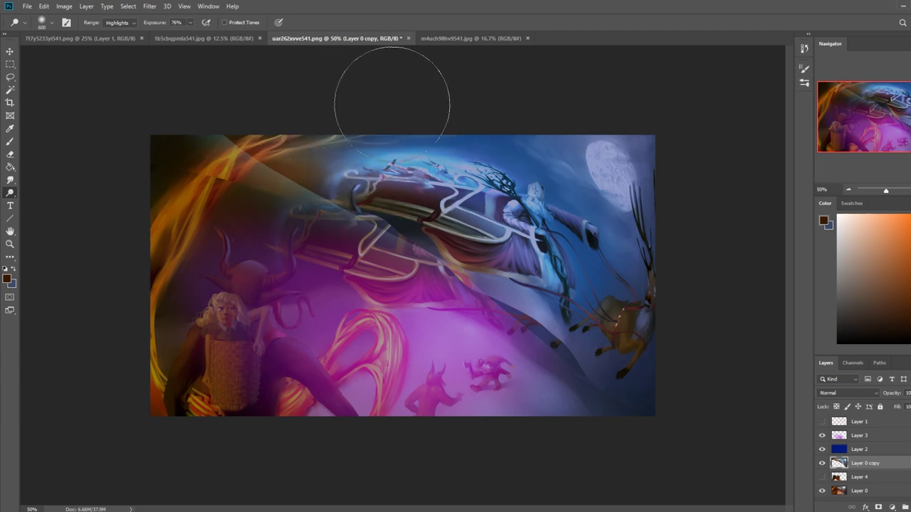
# - Try brightening the area below the driver's robe with the Dodge tool, and undo it
pyautogui.moveTo(575, 308)
pyautogui.mouseDown()
pyautogui.moveTo(477, 254)
pyautogui.moveTo(565, 346)
pyautogui.mouseUp()
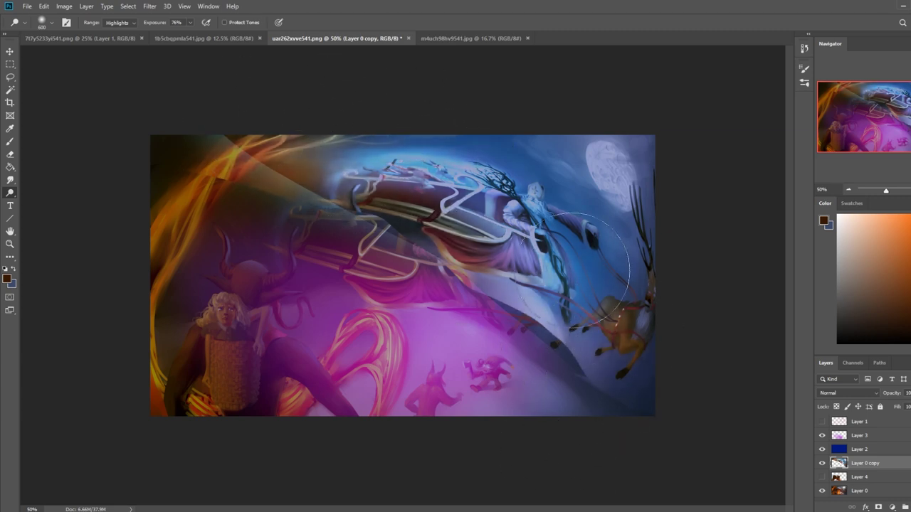
pyautogui.hotkey('ctrl', 'z')
pyautogui.hotkey('ctrl', 'z')
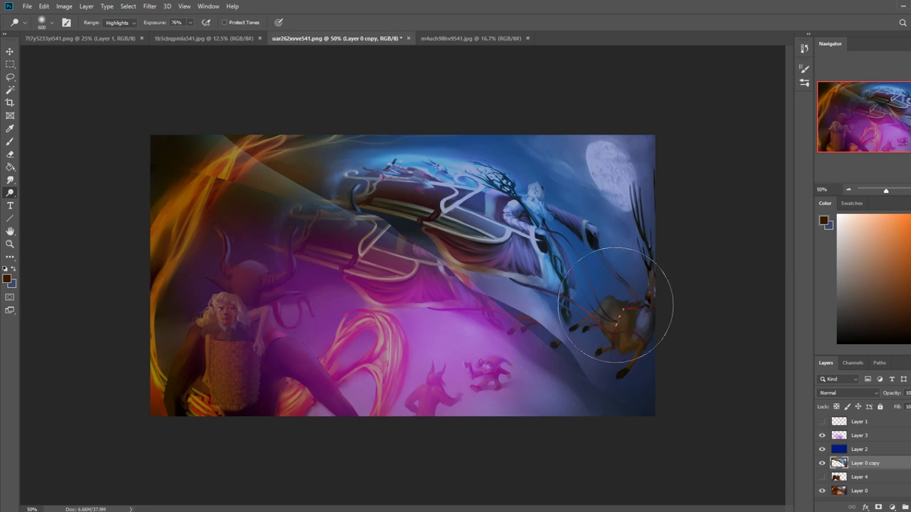
# - Erase the part of Layer 2 that darkens the sleigh and driver, using a soft 1400 px eraser
pyautogui.click(822, 449)
pyautogui.click(822, 450)
pyautogui.click(859, 449)
pyautogui.press('e')
pyautogui.moveTo(599, 345); pyautogui.dragTo(555, 202)
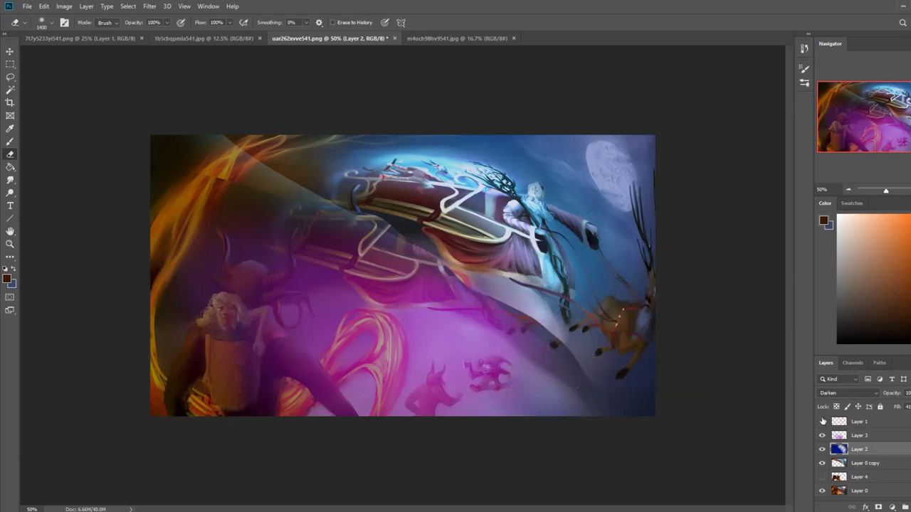
# - Show and select Layer 4, and hide the magenta Layer 3, keeping Layer 1 hidden
pyautogui.click(822, 421)
pyautogui.click(823, 423)
pyautogui.click(823, 424)
pyautogui.click(824, 425)
pyautogui.click(821, 476)
pyautogui.click(859, 478)
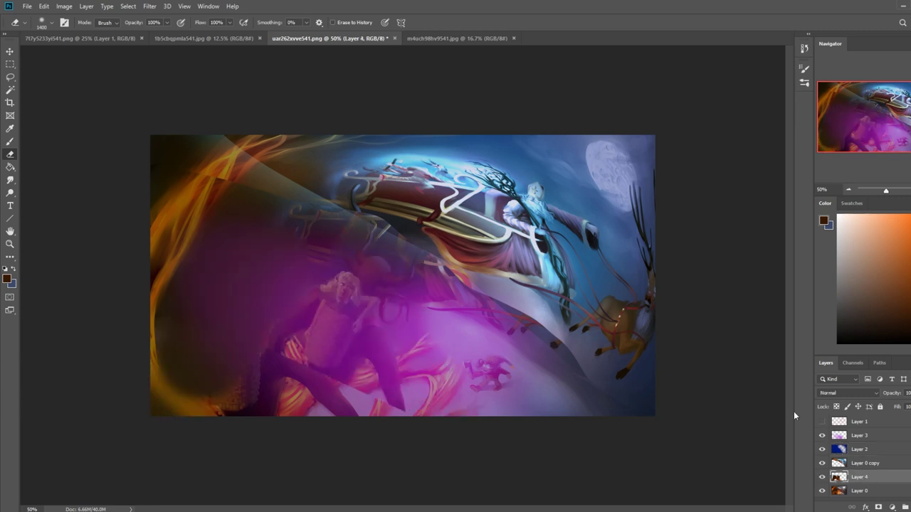
pyautogui.click(822, 437)
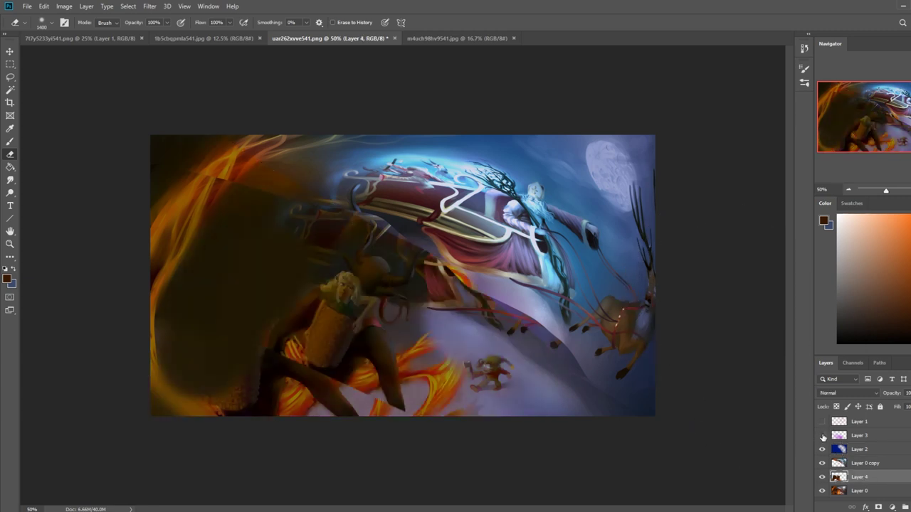
# - Choose the 82 px rectangular sketching brush as the eraser tip and hide Layer 4
pyautogui.rightClick(578, 263)
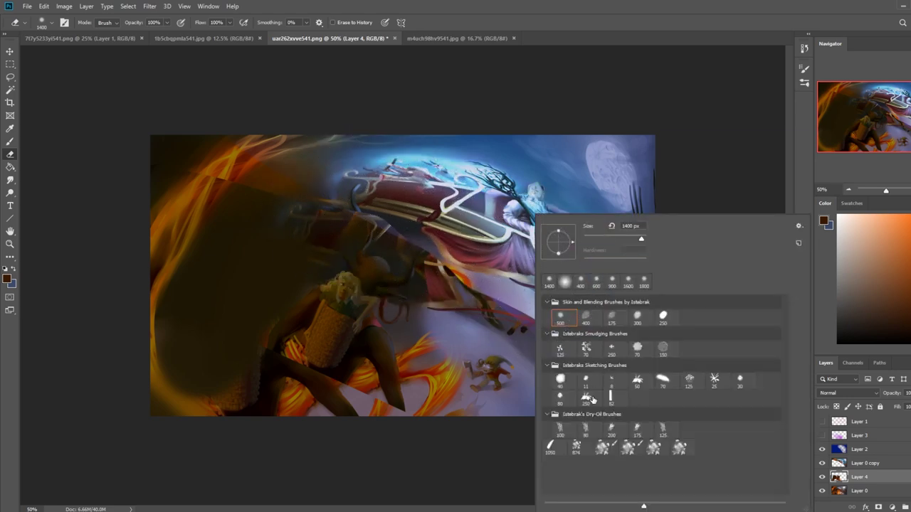
pyautogui.click(611, 396)
pyautogui.press('Return')
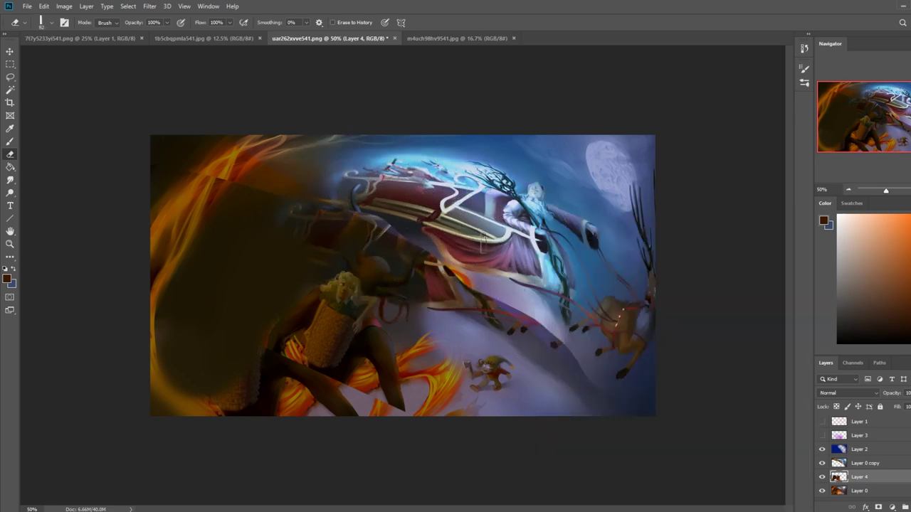
pyautogui.click(822, 477)
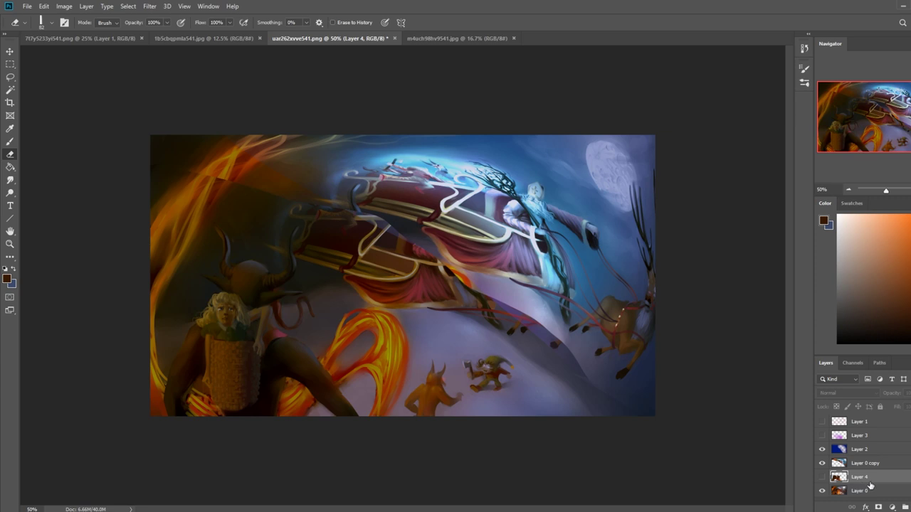
# - Paint sampled lavender over the snow and small figures below the sleighs on Layer 0 with a 500 px rectangular brush
pyautogui.click(861, 491)
pyautogui.press('b')
pyautogui.keyDown('alt'); pyautogui.click(516, 321); pyautogui.keyUp('alt')
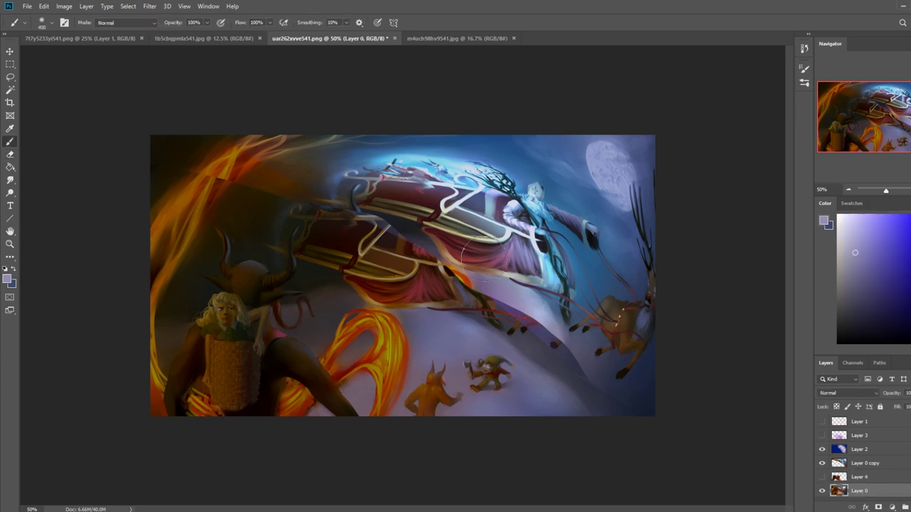
pyautogui.rightClick(511, 302)
pyautogui.click(590, 398)
pyautogui.press('Return')
pyautogui.press(']')
pyautogui.press(']')
pyautogui.press(']')
pyautogui.press(']')
pyautogui.press(']')
pyautogui.press(']')
pyautogui.press(']')
pyautogui.press(']')
pyautogui.press(']')
pyautogui.press(']')
pyautogui.press(']')
pyautogui.press(']')
pyautogui.press(']')
pyautogui.moveTo(552, 357)
pyautogui.mouseDown()
pyautogui.moveTo(538, 365)
pyautogui.moveTo(387, 342)
pyautogui.mouseUp()
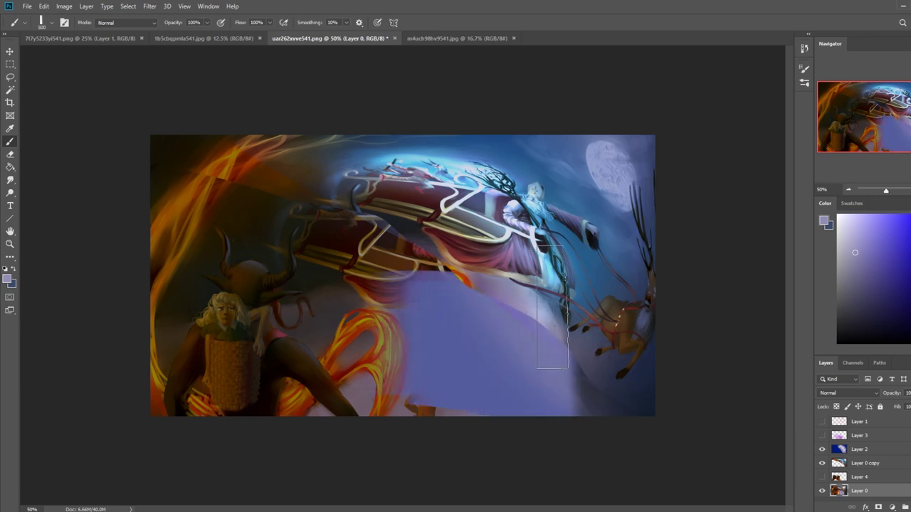
# - Paint over the duplicate lower sleigh and the horned creature on Layer 0 with sampled lavender and blue
pyautogui.keyDown('alt'); pyautogui.click(537, 295); pyautogui.keyUp('alt')
pyautogui.moveTo(504, 338)
pyautogui.mouseDown()
pyautogui.moveTo(438, 335)
pyautogui.moveTo(300, 268)
pyautogui.moveTo(391, 283)
pyautogui.moveTo(253, 221)
pyautogui.mouseUp()
pyautogui.moveTo(297, 257); pyautogui.dragTo(246, 239)
pyautogui.keyDown('alt'); pyautogui.click(339, 194); pyautogui.keyUp('alt')
pyautogui.moveTo(321, 222)
pyautogui.mouseDown()
pyautogui.moveTo(249, 235)
pyautogui.moveTo(313, 243)
pyautogui.mouseUp()
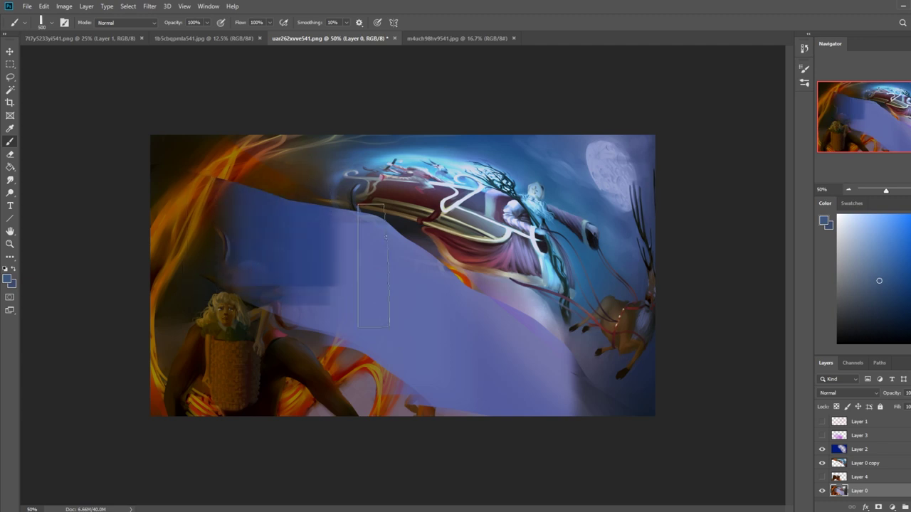
# - Show Layer 4 and erase the dark background around the horned creature's head and horns
pyautogui.click(821, 477)
pyautogui.click(858, 477)
pyautogui.press('e')
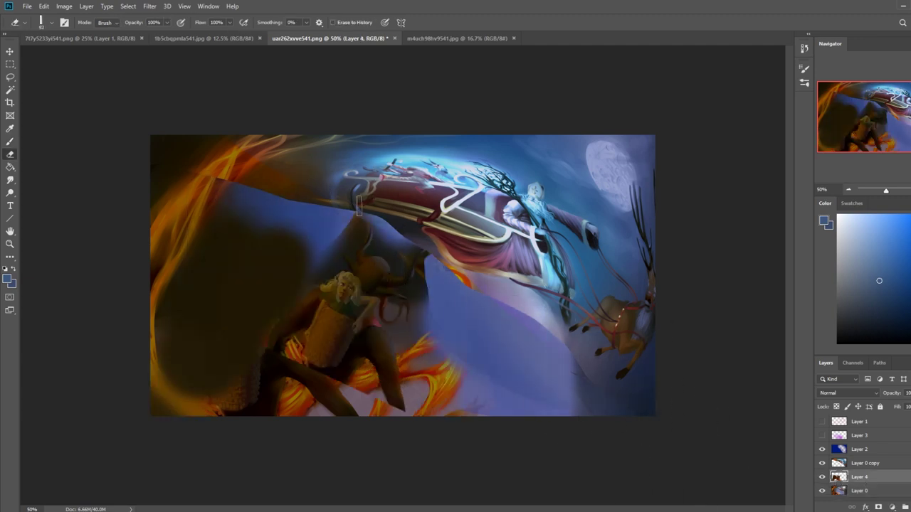
pyautogui.moveTo(338, 225)
pyautogui.mouseDown()
pyautogui.moveTo(369, 211)
pyautogui.moveTo(375, 243)
pyautogui.moveTo(406, 262)
pyautogui.moveTo(382, 221)
pyautogui.moveTo(408, 235)
pyautogui.moveTo(404, 253)
pyautogui.moveTo(414, 243)
pyautogui.moveTo(400, 264)
pyautogui.moveTo(391, 245)
pyautogui.moveTo(450, 246)
pyautogui.moveTo(427, 282)
pyautogui.moveTo(436, 256)
pyautogui.moveTo(436, 287)
pyautogui.moveTo(422, 263)
pyautogui.moveTo(433, 275)
pyautogui.moveTo(418, 293)
pyautogui.moveTo(424, 283)
pyautogui.moveTo(439, 316)
pyautogui.moveTo(397, 336)
pyautogui.moveTo(429, 285)
pyautogui.mouseUp()
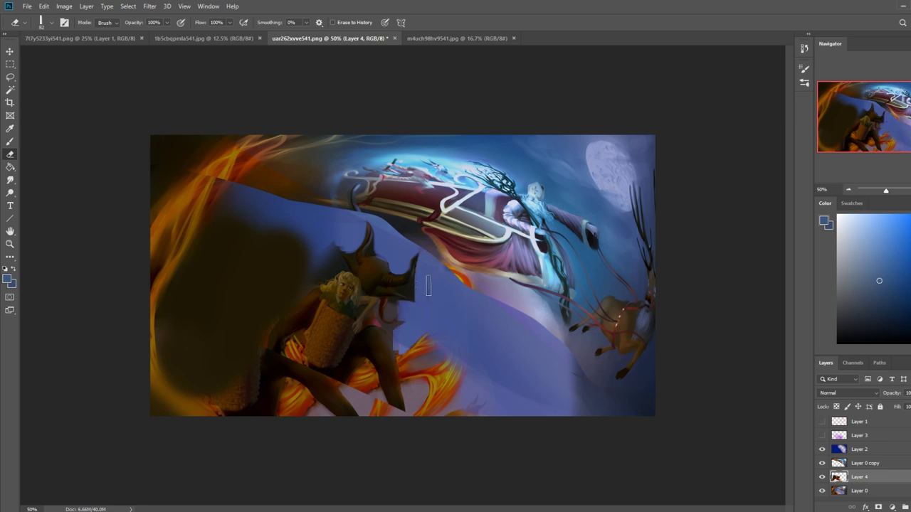
# - Erase more of Layer 4's dark backdrop around the creature's shoulders, the basket and the legs
pyautogui.moveTo(340, 261)
pyautogui.mouseDown()
pyautogui.moveTo(312, 293)
pyautogui.moveTo(345, 269)
pyautogui.moveTo(345, 278)
pyautogui.moveTo(262, 291)
pyautogui.moveTo(340, 279)
pyautogui.moveTo(243, 317)
pyautogui.moveTo(318, 282)
pyautogui.moveTo(314, 275)
pyautogui.moveTo(273, 385)
pyautogui.mouseUp()
pyautogui.moveTo(388, 314); pyautogui.dragTo(414, 362)
pyautogui.moveTo(288, 300)
pyautogui.mouseDown()
pyautogui.moveTo(234, 280)
pyautogui.moveTo(221, 231)
pyautogui.moveTo(210, 256)
pyautogui.moveTo(225, 214)
pyautogui.moveTo(282, 219)
pyautogui.moveTo(227, 265)
pyautogui.moveTo(251, 272)
pyautogui.moveTo(329, 244)
pyautogui.mouseUp()
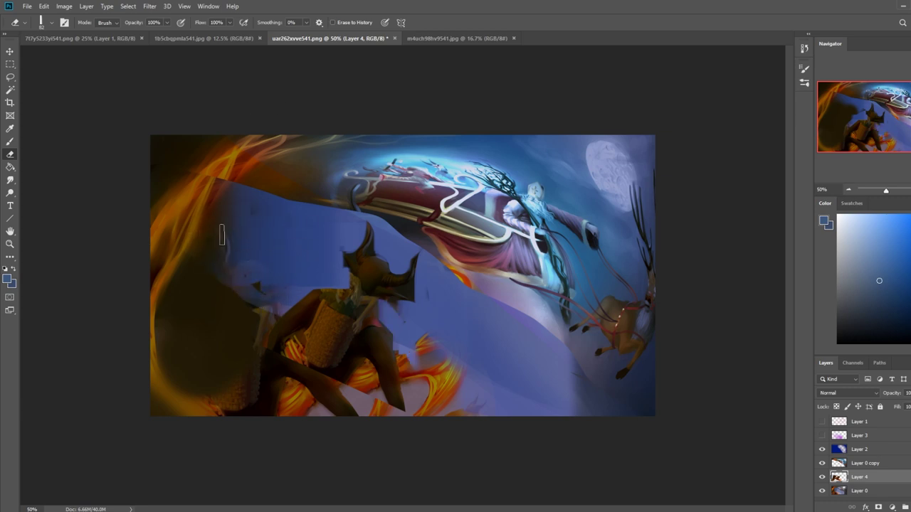
pyautogui.moveTo(221, 235); pyautogui.dragTo(402, 338)
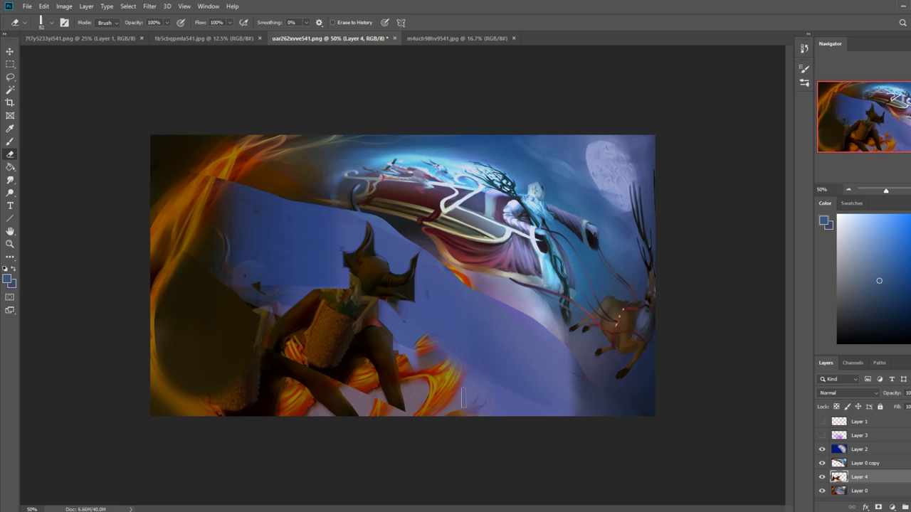
# - Erase the hard curved edge of Layer 0 copy beneath the sleigh and toward the fiery arc with a soft eraser
pyautogui.click(864, 464)
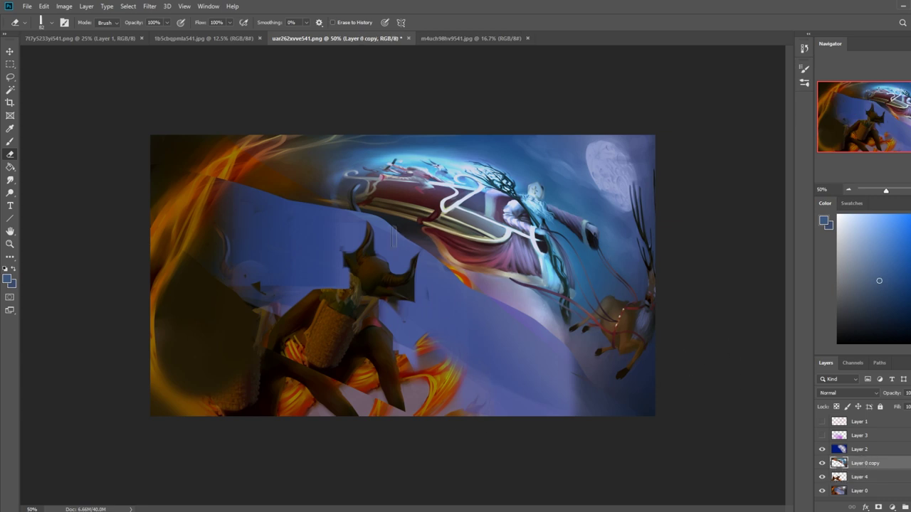
pyautogui.rightClick(502, 276)
pyautogui.doubleClick(535, 318)
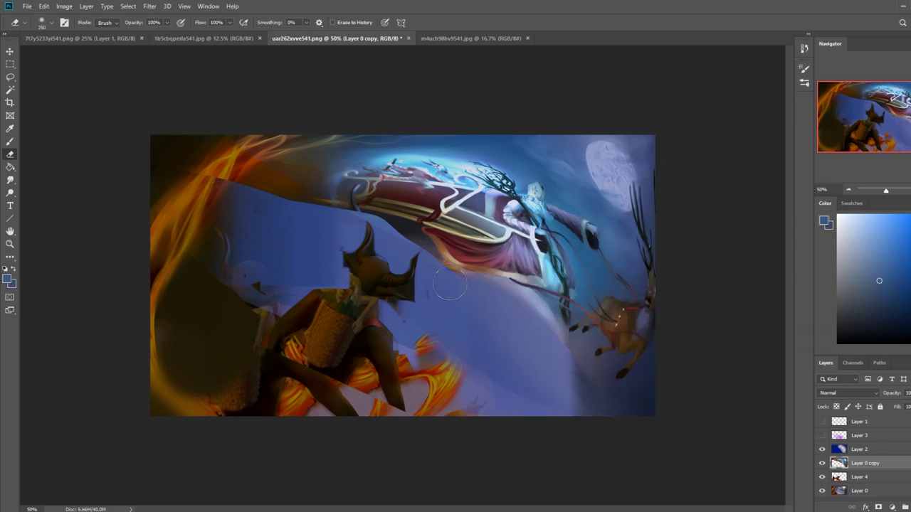
pyautogui.moveTo(502, 289); pyautogui.dragTo(588, 398)
pyautogui.press('[')
pyautogui.press('[')
pyautogui.press('[')
pyautogui.moveTo(434, 256)
pyautogui.mouseDown()
pyautogui.moveTo(399, 220)
pyautogui.moveTo(344, 206)
pyautogui.moveTo(348, 217)
pyautogui.moveTo(242, 182)
pyautogui.mouseUp()
pyautogui.press(']')
pyautogui.press(']')
pyautogui.press(']')
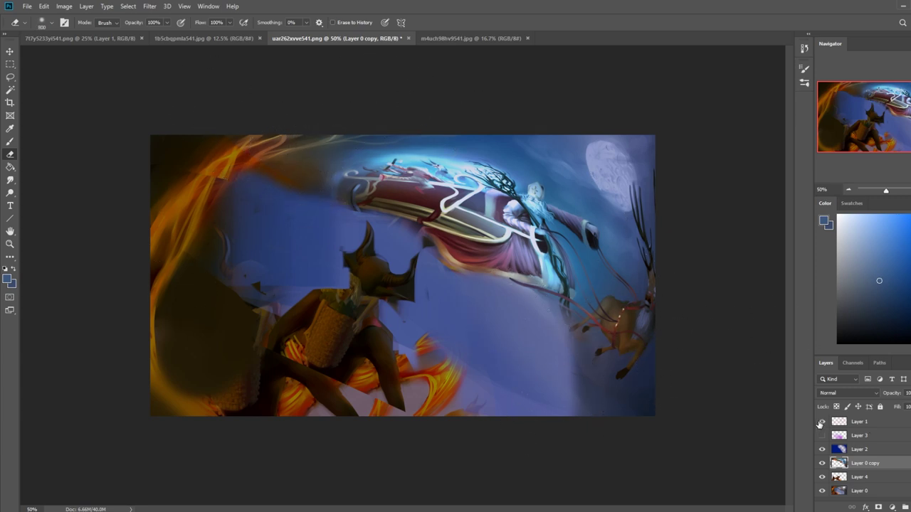
# - Shift the horned creature on Layer 4 to the right and enlarge it slightly, using the red sketch on Layer 1 as a temporary guide
pyautogui.click(822, 422)
pyautogui.click(822, 422)
pyautogui.click(822, 422)
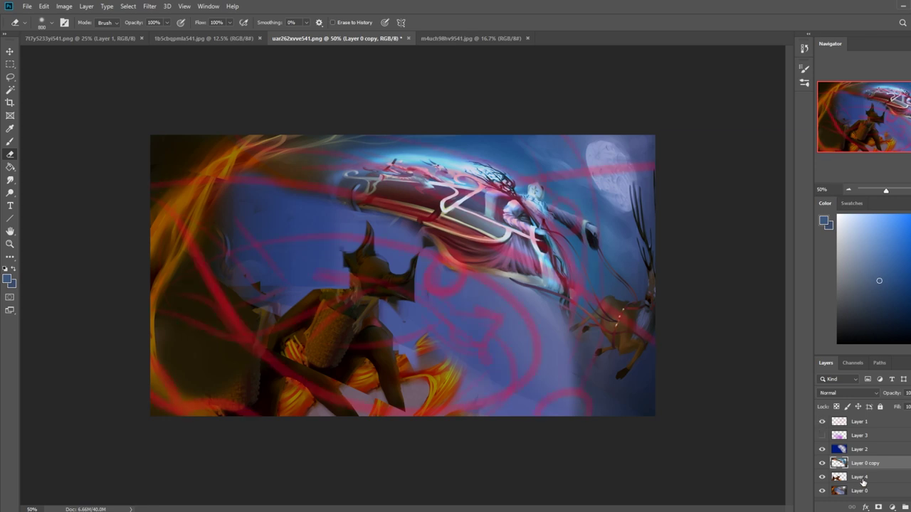
pyautogui.click(861, 477)
pyautogui.press('v')
pyautogui.moveTo(357, 361); pyautogui.dragTo(396, 358)
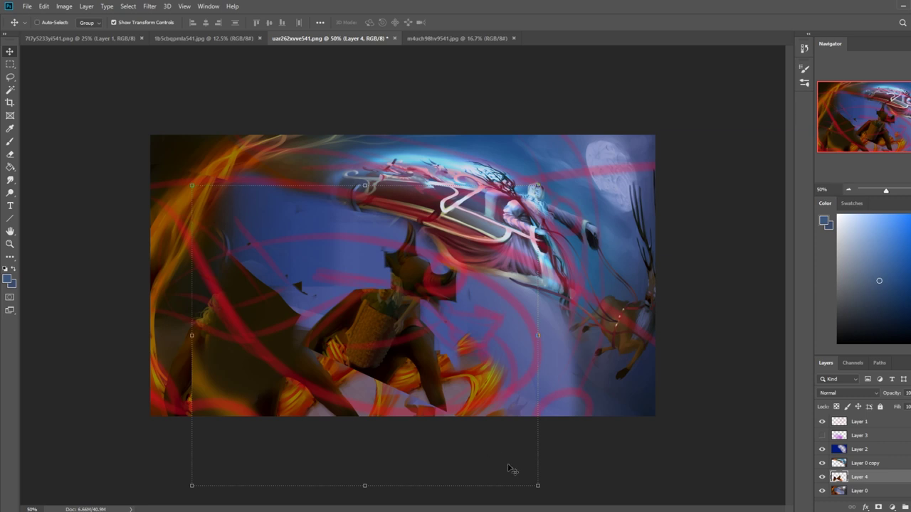
pyautogui.moveTo(537, 486); pyautogui.dragTo(562, 506)
pyautogui.moveTo(404, 369); pyautogui.dragTo(390, 366)
pyautogui.click(456, 25)
pyautogui.press('b')
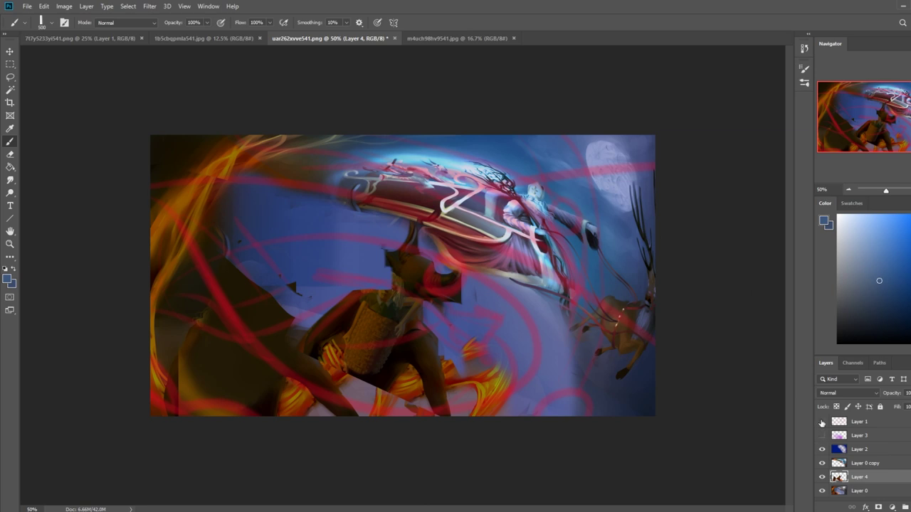
pyautogui.click(822, 422)
pyautogui.click(822, 422)
pyautogui.click(822, 422)
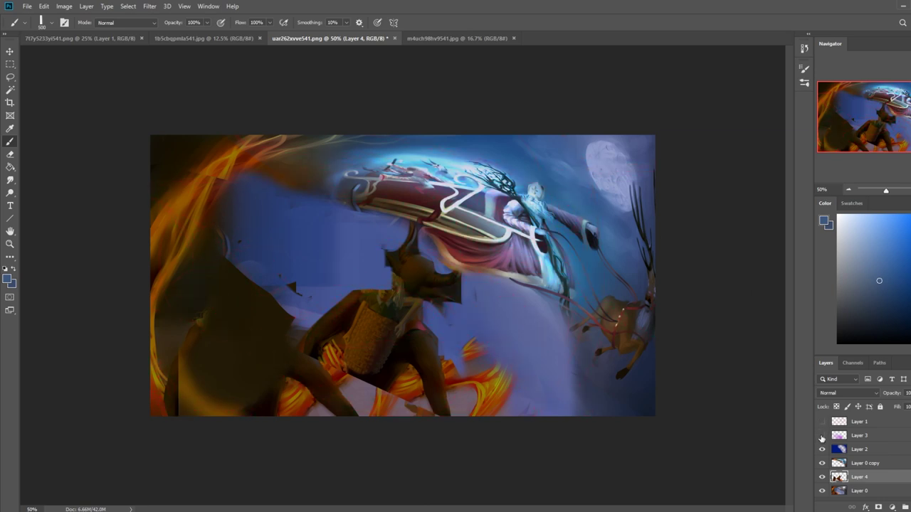
# - Show Layer 3 and erase the hard diagonal edge of its magenta glow beneath the sleigh with a large soft eraser
pyautogui.click(822, 435)
pyautogui.click(854, 436)
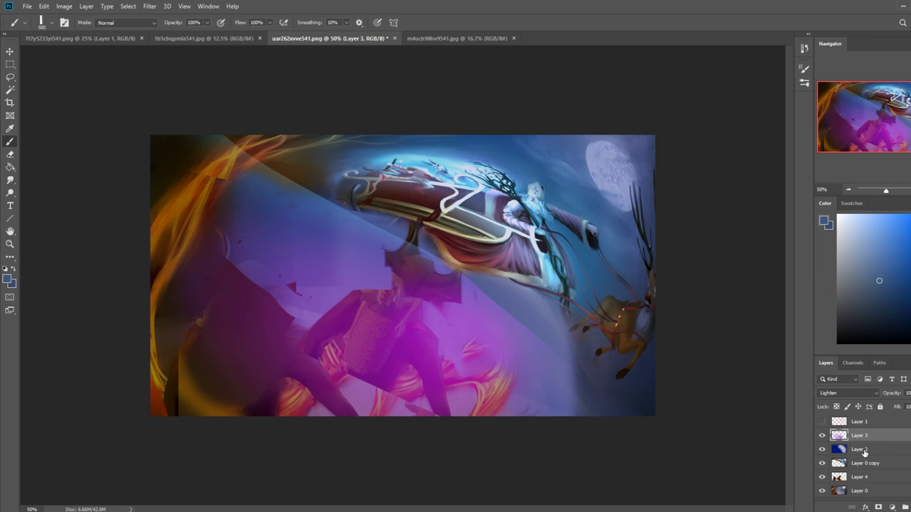
pyautogui.click(822, 436)
pyautogui.click(823, 436)
pyautogui.press('e')
pyautogui.moveTo(263, 171); pyautogui.dragTo(445, 227)
pyautogui.moveTo(231, 119)
pyautogui.mouseDown()
pyautogui.moveTo(433, 217)
pyautogui.moveTo(644, 370)
pyautogui.mouseUp()
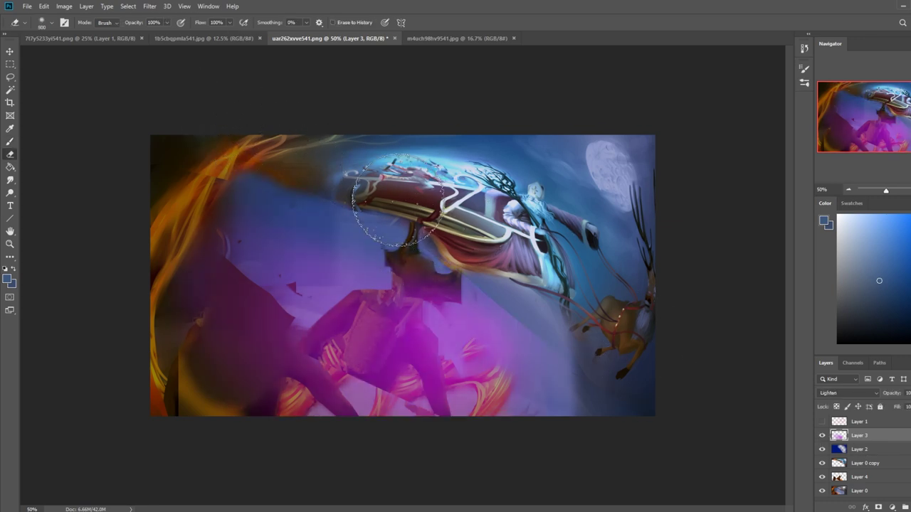
pyautogui.moveTo(413, 214); pyautogui.dragTo(660, 389)
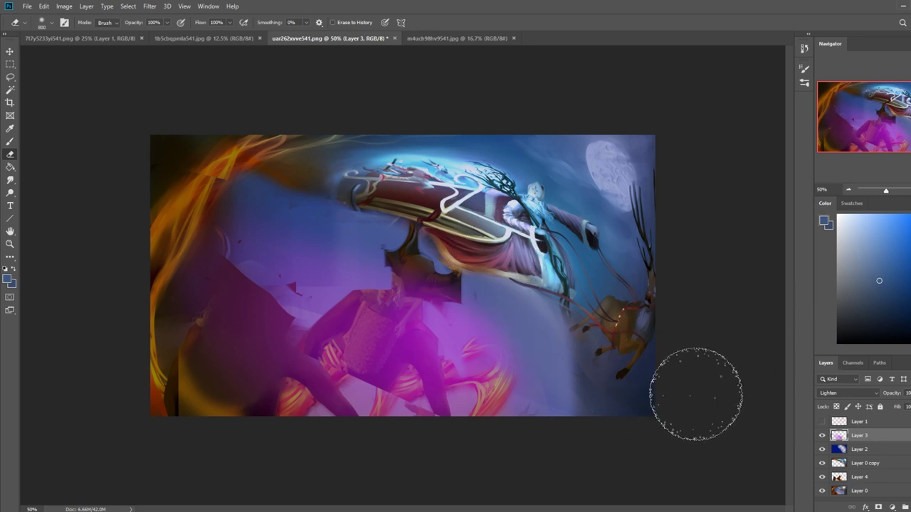
# - Move Layer 4 above Layer 0 copy and merge Layer 0 copy down into Layer 0
pyautogui.click(867, 466)
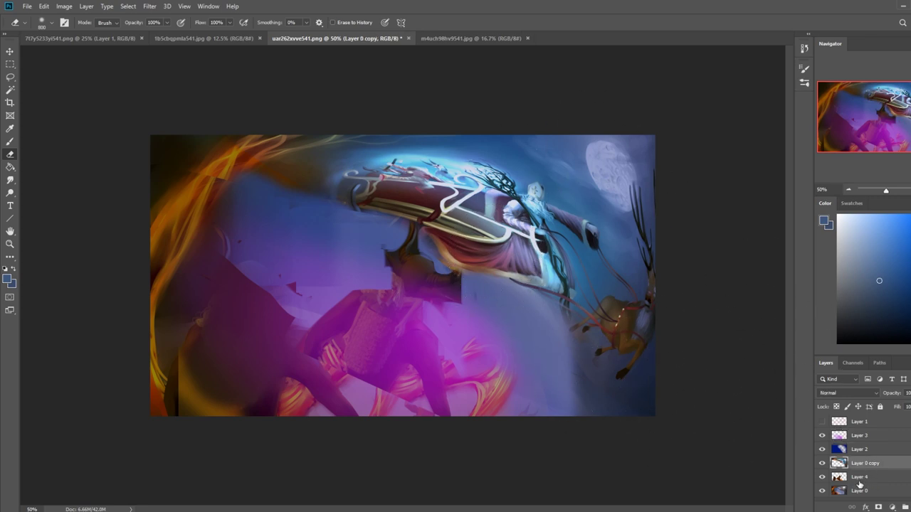
pyautogui.rightClick(860, 483)
pyautogui.click(872, 355)
pyautogui.hotkey('ctrl', 'z')
pyautogui.moveTo(862, 479)
pyautogui.mouseDown()
pyautogui.moveTo(861, 461)
pyautogui.moveTo(858, 471)
pyautogui.mouseUp()
pyautogui.click(857, 478)
pyautogui.click(821, 477)
pyautogui.click(821, 477)
pyautogui.rightClick(858, 476)
pyautogui.click(843, 354)
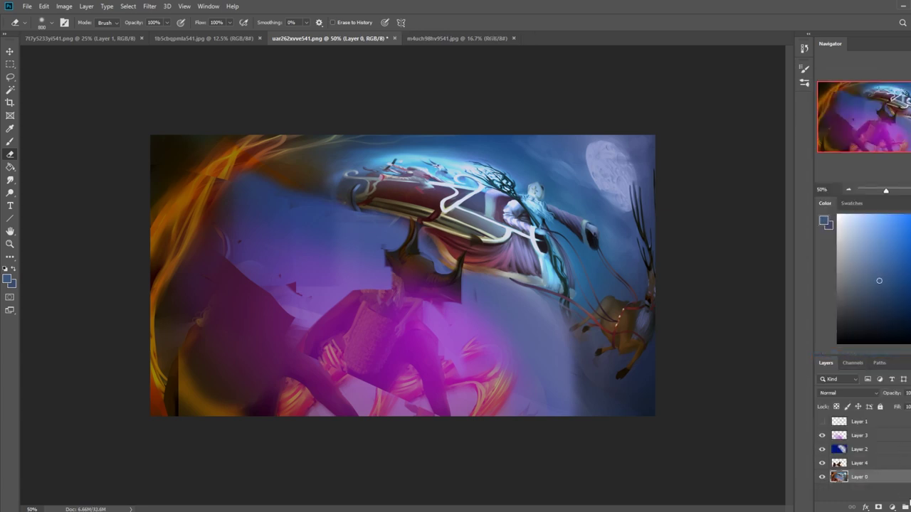
# - Add a new layer beneath Layer 0 and fill it with blue sampled from the sky near the reindeer
pyautogui.hotkey('ctrl', 'shift', 'alt', 'n')
pyautogui.moveTo(883, 477)
pyautogui.mouseDown()
pyautogui.moveTo(878, 488)
pyautogui.moveTo(885, 488)
pyautogui.mouseUp()
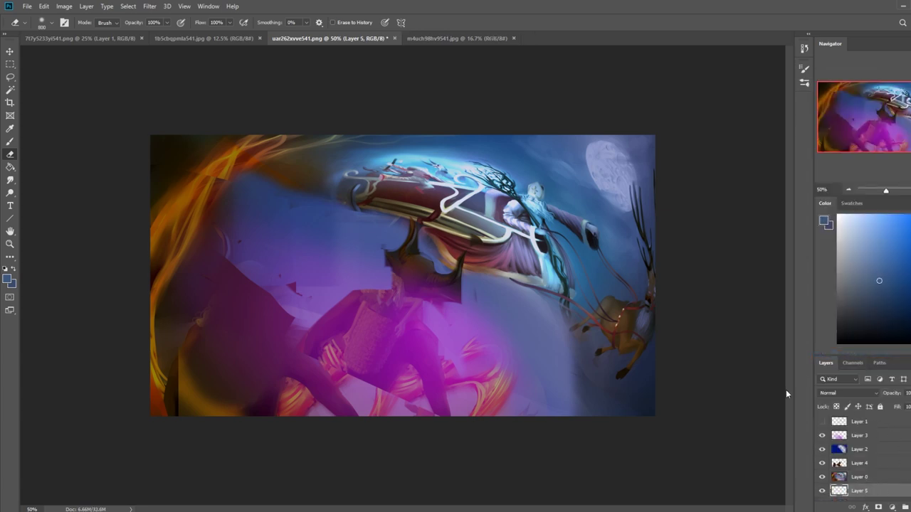
pyautogui.press('g')
pyautogui.press('f')
pyautogui.press('f')
pyautogui.press('f')
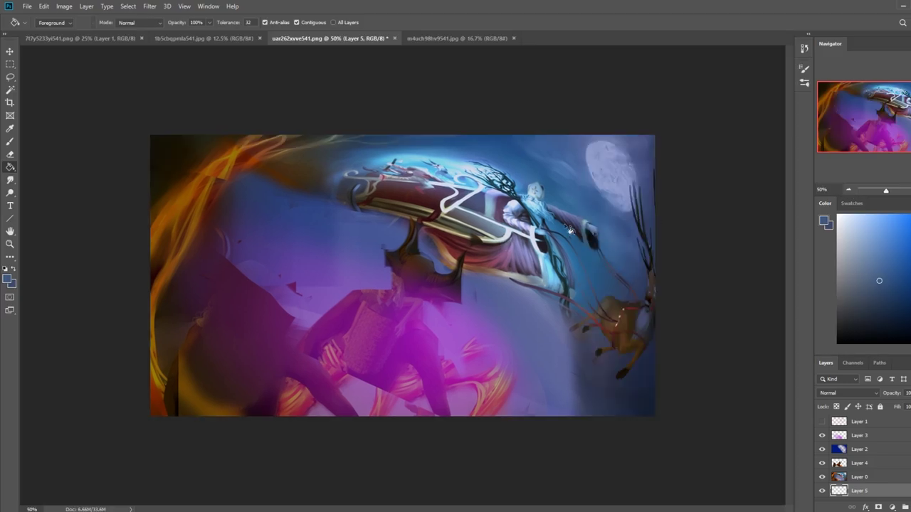
pyautogui.keyDown('alt'); pyautogui.click(585, 307); pyautogui.keyUp('alt')
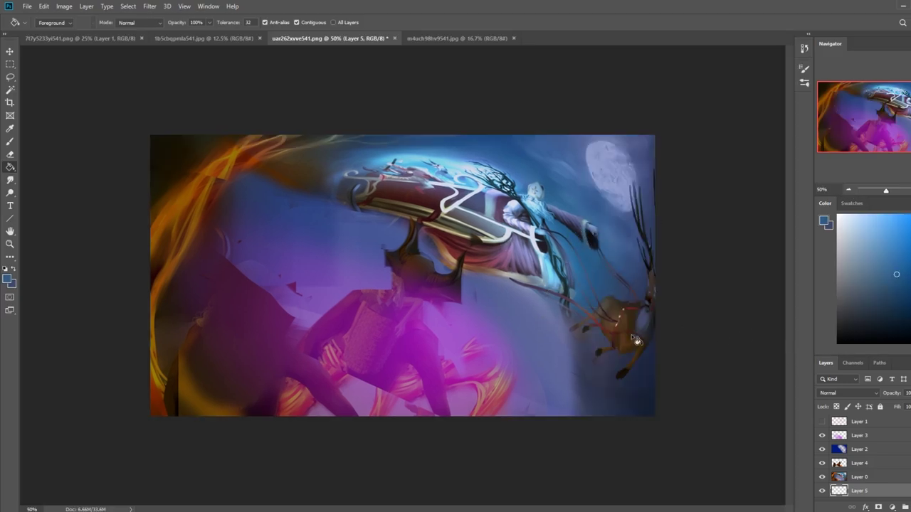
# - Lower the fill opacity of Layer 0 slightly to let the blue layer beneath tint the painting
pyautogui.click(860, 477)
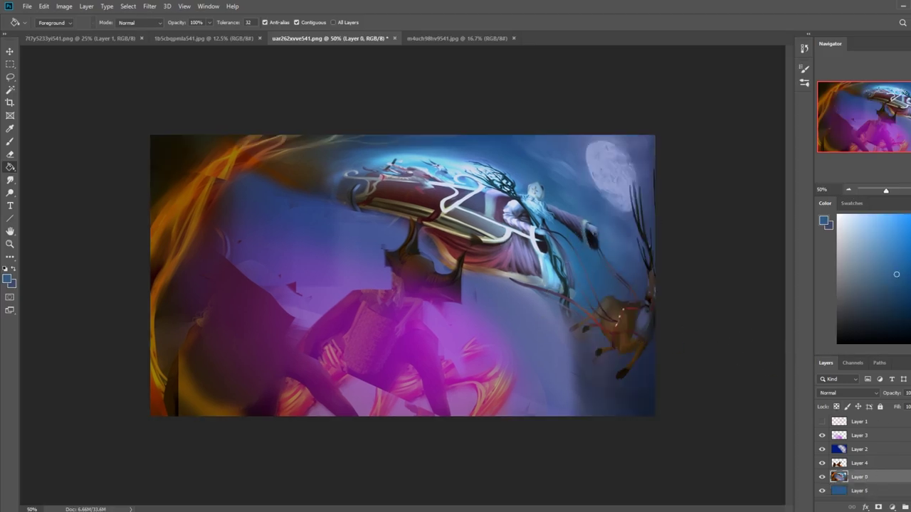
pyautogui.moveTo(910, 418); pyautogui.dragTo(904, 418)
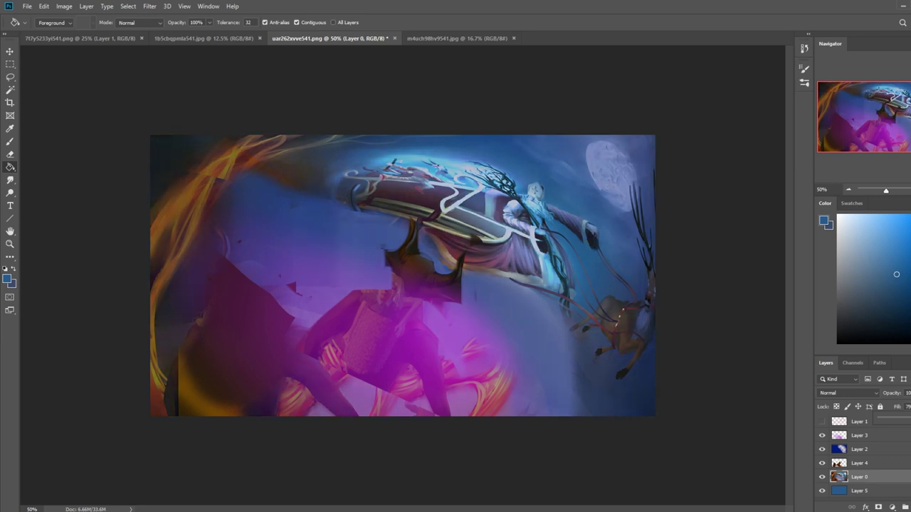
pyautogui.moveTo(903, 417); pyautogui.dragTo(909, 417)
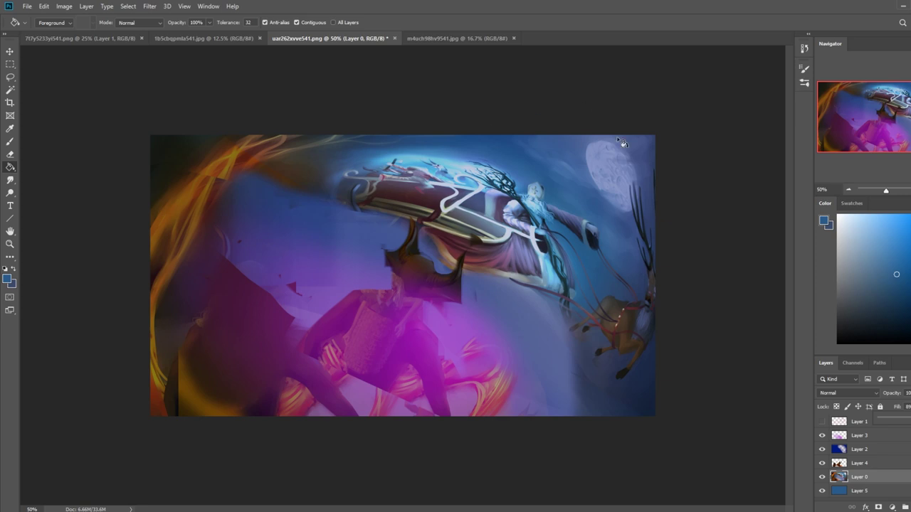
# - Sample the blue sky beside the moon as the brush colour and reduce the brush size to 90 px
pyautogui.press('b')
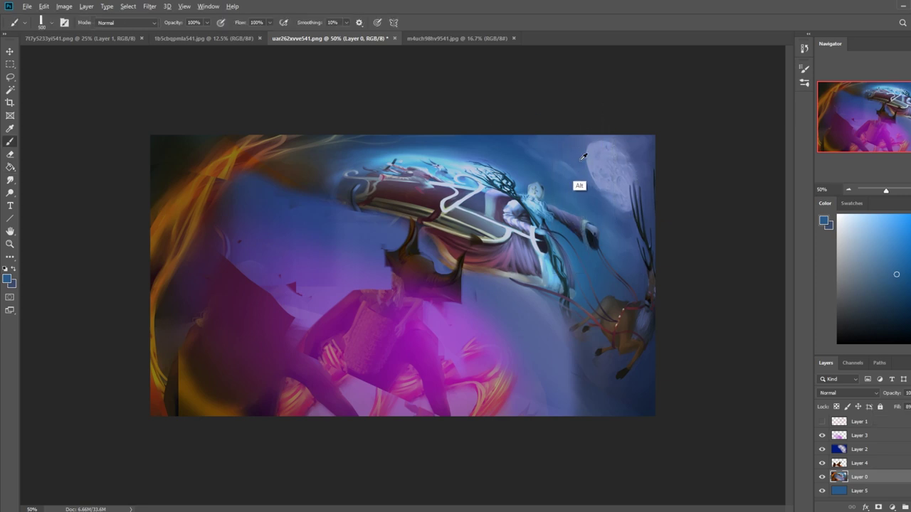
pyautogui.keyDown('alt'); pyautogui.click(579, 183); pyautogui.keyUp('alt')
pyautogui.press('[')
pyautogui.press('[')
pyautogui.press('[')
pyautogui.press('[')
pyautogui.press('[')
pyautogui.press('[')
pyautogui.press('[')
pyautogui.press('[')
pyautogui.press('[')
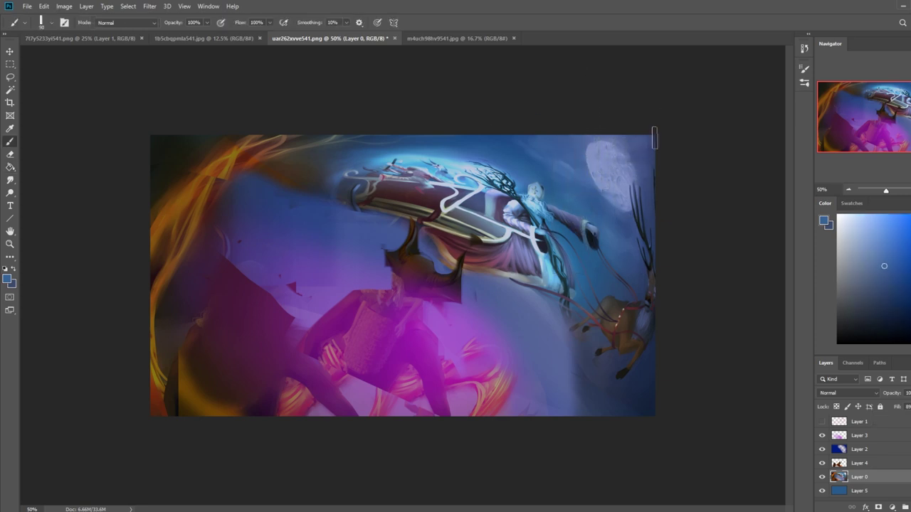
# - Lasso the area around the moon and merge Layer 0 down into the blue Layer 5
pyautogui.press('l')
pyautogui.moveTo(640, 137)
pyautogui.mouseDown()
pyautogui.moveTo(576, 157)
pyautogui.moveTo(641, 230)
pyautogui.moveTo(653, 164)
pyautogui.mouseUp()
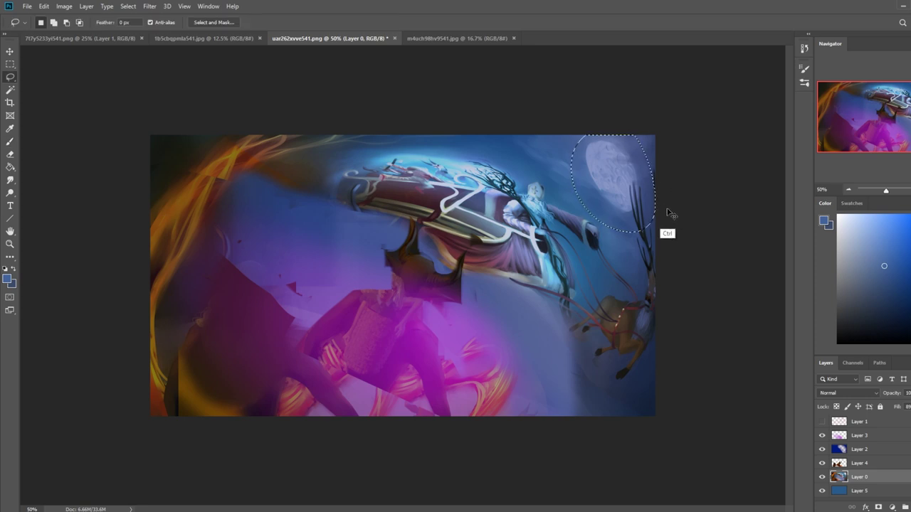
pyautogui.hotkey('ctrl', 'j')
pyautogui.press('v')
pyautogui.hotkey('ctrl', 'z')
pyautogui.rightClick(868, 479)
pyautogui.click(849, 351)
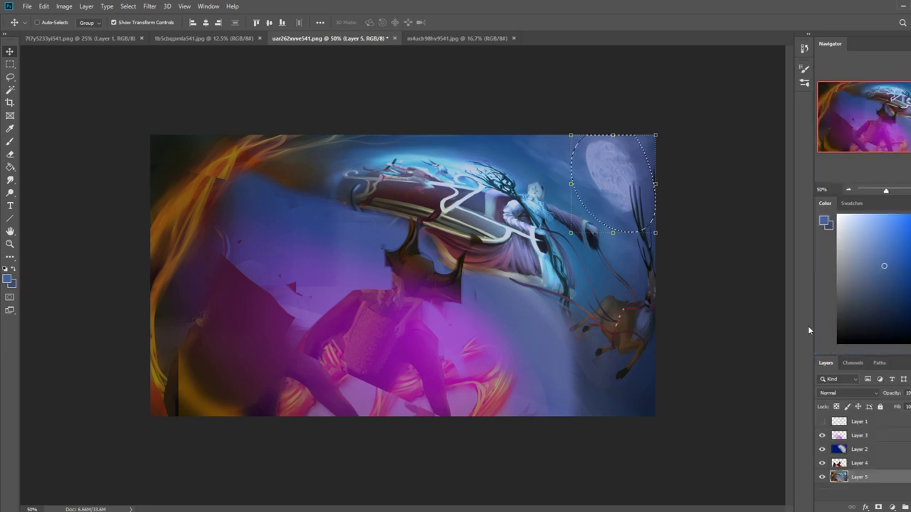
# - Copy the selected moon to a new layer, then enlarge and warp it into a large rounded shape behind the sleigh's driver
pyautogui.hotkey('ctrl', 'j')
pyautogui.moveTo(571, 233); pyautogui.dragTo(475, 280)
pyautogui.click(423, 24)
pyautogui.moveTo(527, 235); pyautogui.dragTo(417, 160)
pyautogui.moveTo(531, 282); pyautogui.dragTo(514, 325)
pyautogui.moveTo(587, 282); pyautogui.dragTo(601, 270)
pyautogui.moveTo(597, 135); pyautogui.dragTo(639, 78)
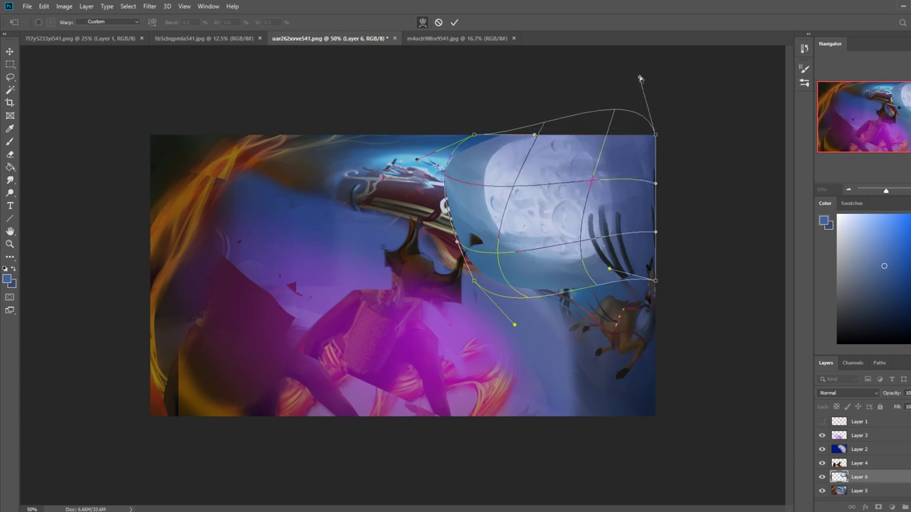
pyautogui.moveTo(534, 134); pyautogui.dragTo(528, 100)
pyautogui.moveTo(654, 231); pyautogui.dragTo(693, 213)
pyautogui.moveTo(655, 182); pyautogui.dragTo(714, 160)
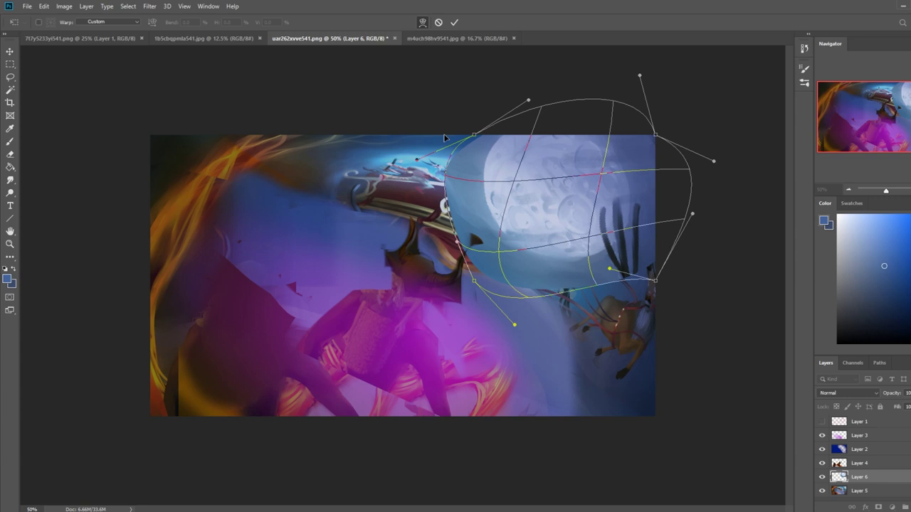
pyautogui.moveTo(474, 135); pyautogui.dragTo(509, 121)
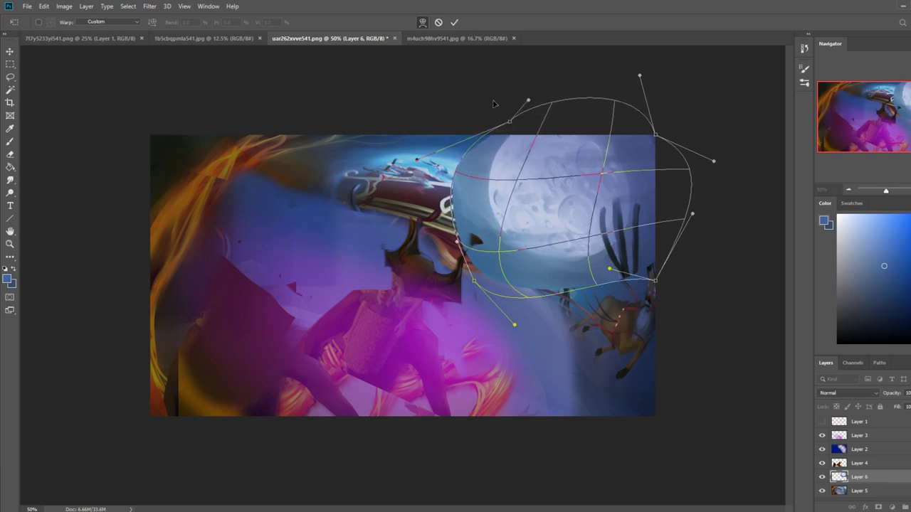
pyautogui.click(455, 22)
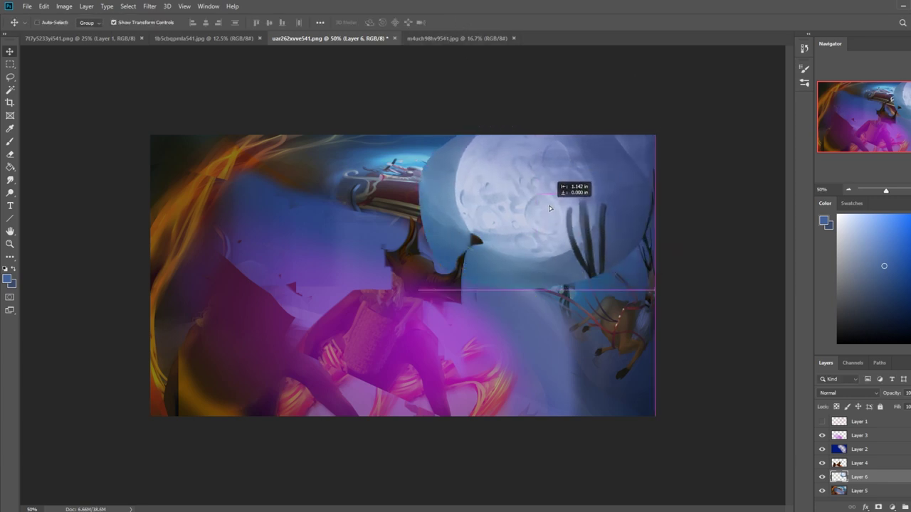
# - Lower the fill of Layer 6 and erase the enlarged moon layer over the sleigh with a 100 px dry-oil brush
pyautogui.press('e')
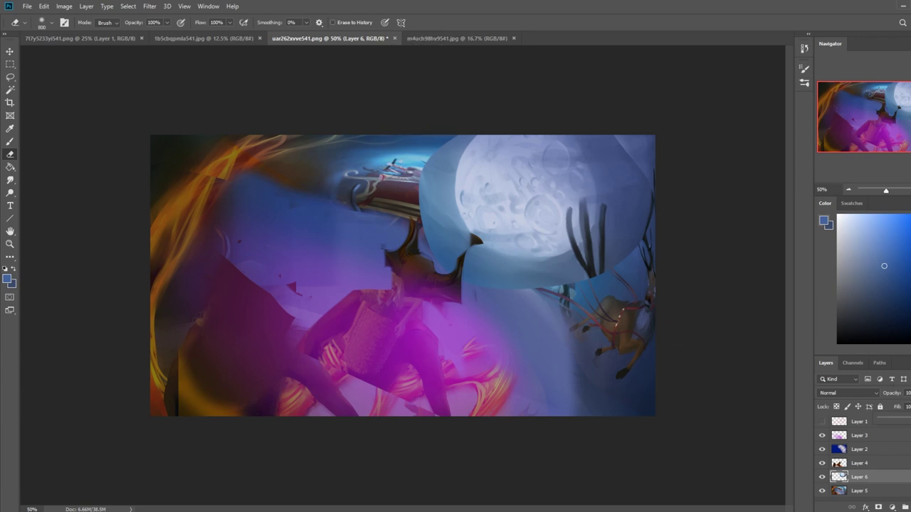
pyautogui.click(904, 418)
pyautogui.click(510, 199)
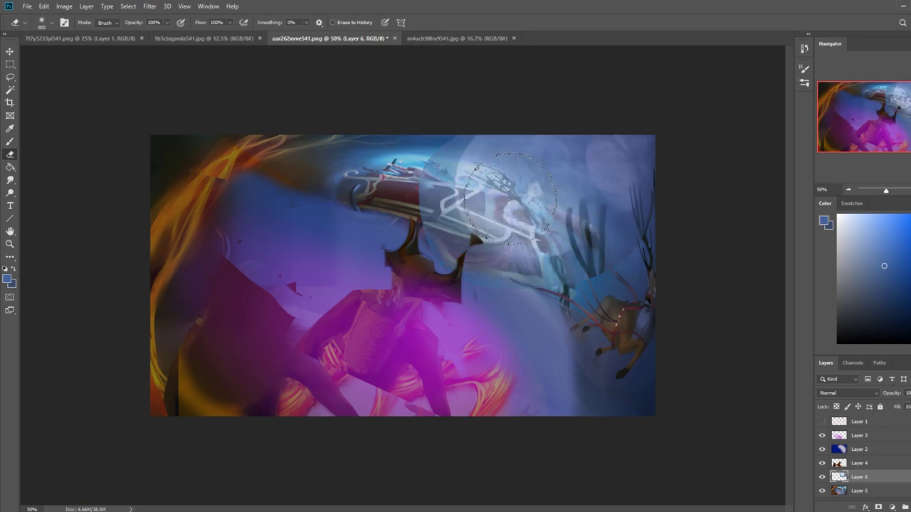
pyautogui.rightClick(551, 296)
pyautogui.click(523, 428)
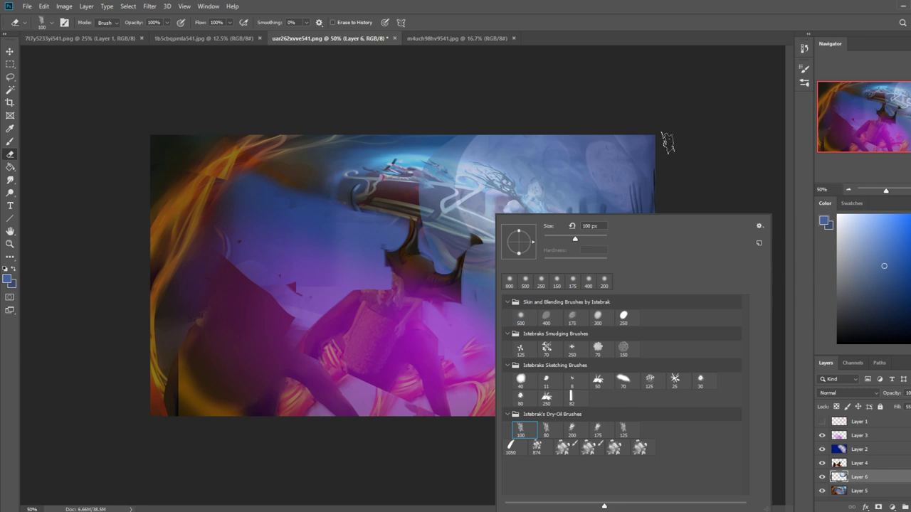
pyautogui.click(667, 142)
pyautogui.moveTo(448, 167)
pyautogui.mouseDown()
pyautogui.moveTo(455, 213)
pyautogui.moveTo(477, 217)
pyautogui.moveTo(498, 192)
pyautogui.moveTo(527, 220)
pyautogui.moveTo(523, 249)
pyautogui.moveTo(563, 299)
pyautogui.moveTo(496, 267)
pyautogui.moveTo(440, 214)
pyautogui.mouseUp()
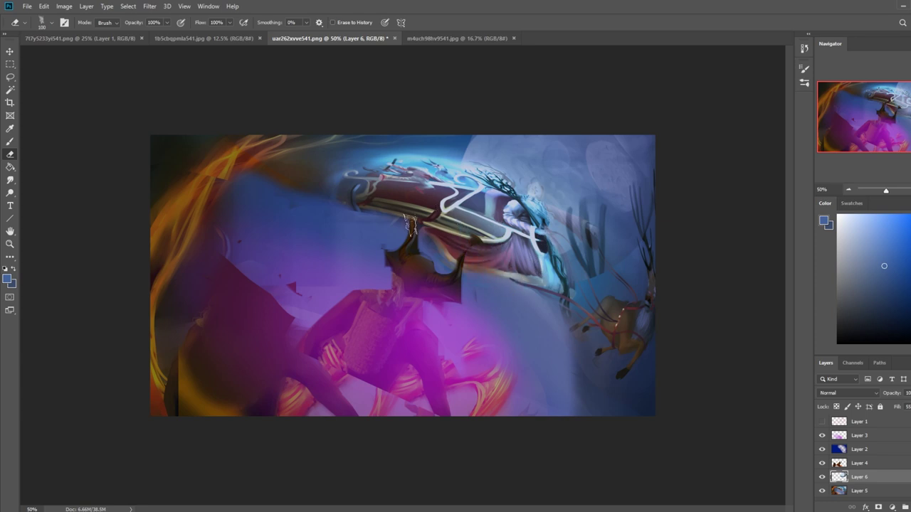
# - Erase the moon layer around the driver's arm and reins with a 40 px brush and raise the layer's fill again
pyautogui.press('[')
pyautogui.moveTo(548, 210)
pyautogui.mouseDown()
pyautogui.moveTo(591, 234)
pyautogui.moveTo(596, 254)
pyautogui.mouseUp()
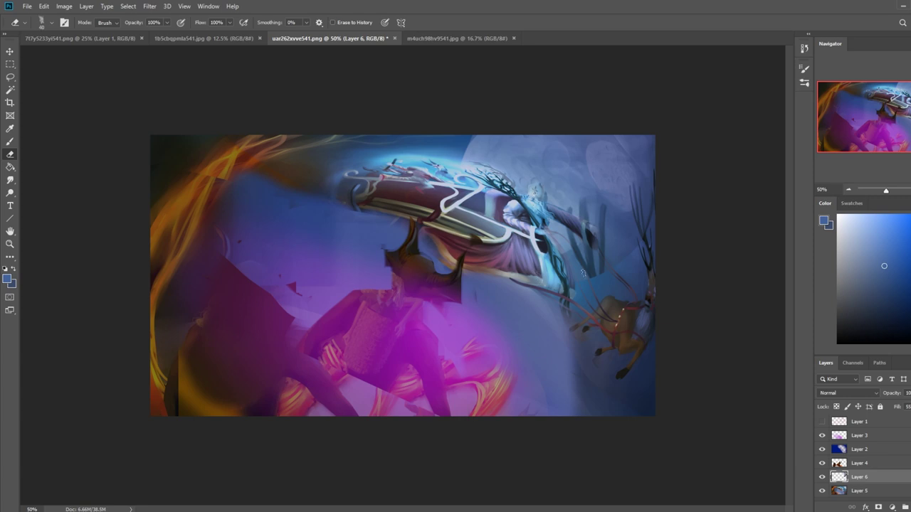
pyautogui.moveTo(902, 418); pyautogui.dragTo(910, 418)
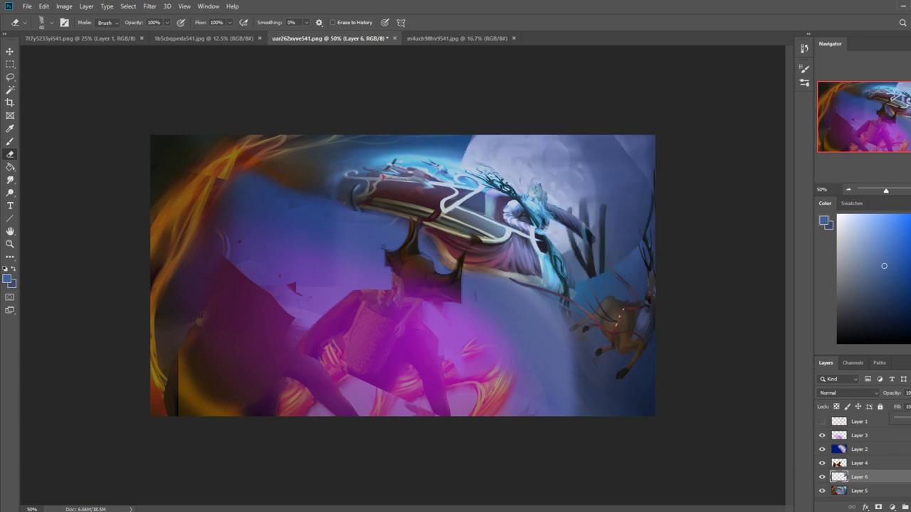
pyautogui.hotkey('ctrl', 'l')
pyautogui.moveTo(730, 251)
pyautogui.mouseDown()
pyautogui.moveTo(699, 247)
pyautogui.moveTo(721, 247)
pyautogui.mouseUp()
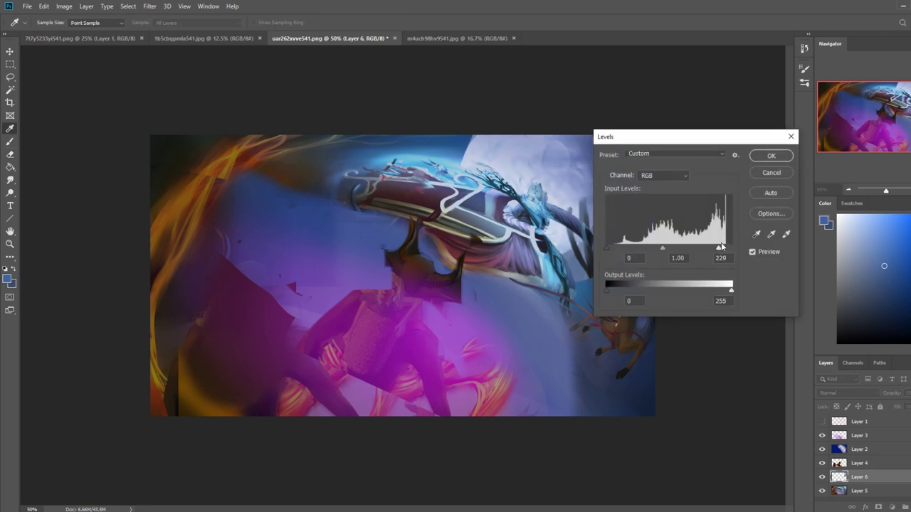
pyautogui.click(775, 170)
# - Move the enlarged moon on Layer 6 above Layer 2 in the layer stack
pyautogui.moveTo(858, 477); pyautogui.dragTo(859, 439)
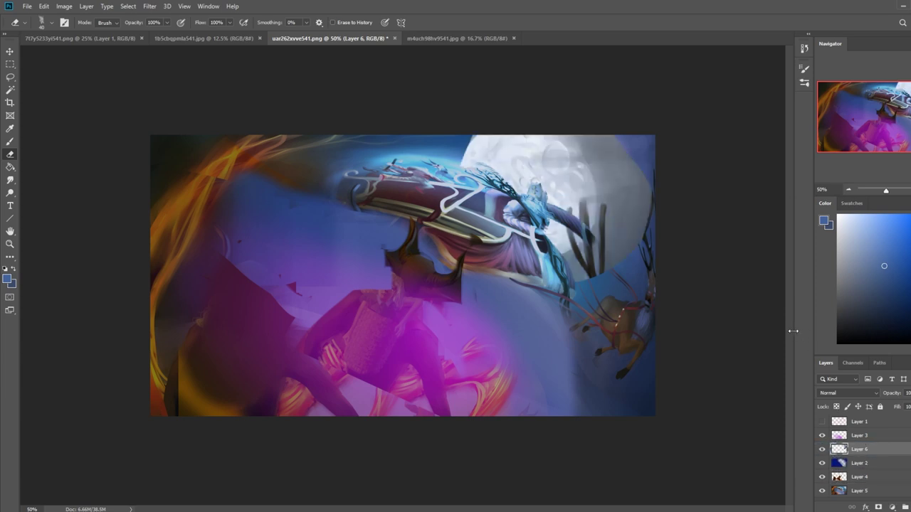
pyautogui.press('b')
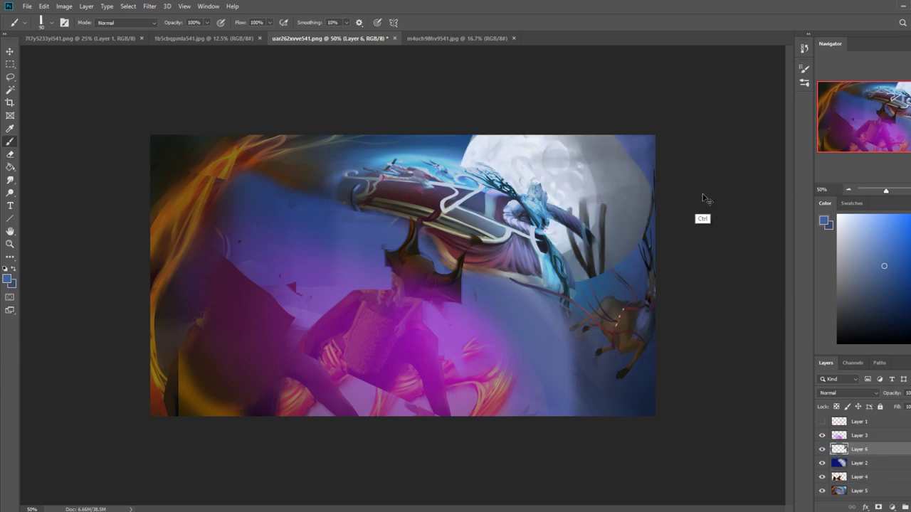
# - Brighten the enlarged moon on Layer 6 with Levels, setting the white input level to 236
pyautogui.hotkey('ctrl', 'l')
pyautogui.moveTo(730, 249)
pyautogui.mouseDown()
pyautogui.moveTo(712, 248)
pyautogui.moveTo(722, 249)
pyautogui.mouseUp()
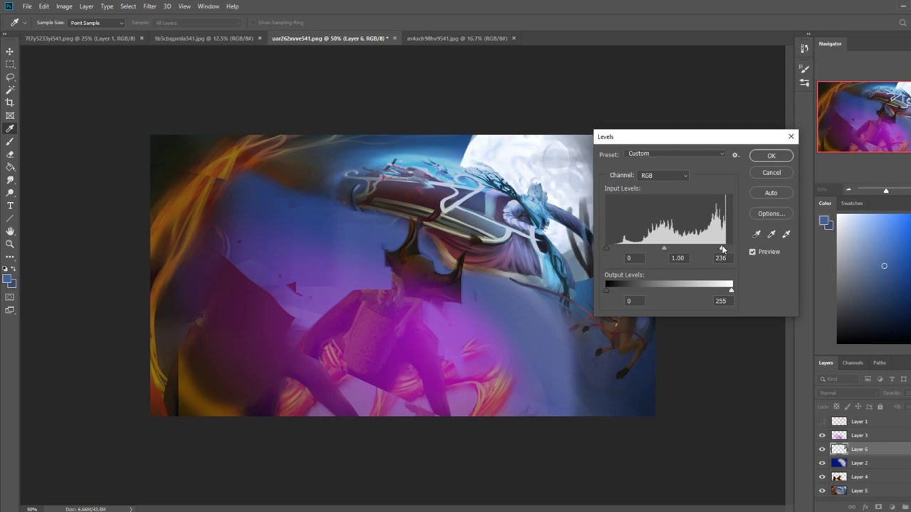
pyautogui.click(774, 156)
# - Paint over the moon's uneven edges and the dark strokes beside the driver with sampled colours, and enlarge the brush to 400 px
pyautogui.keyDown('alt'); pyautogui.click(576, 191); pyautogui.keyUp('alt')
pyautogui.moveTo(573, 237)
pyautogui.mouseDown()
pyautogui.moveTo(582, 271)
pyautogui.moveTo(620, 235)
pyautogui.moveTo(573, 242)
pyautogui.moveTo(605, 206)
pyautogui.moveTo(639, 203)
pyautogui.moveTo(586, 136)
pyautogui.moveTo(630, 212)
pyautogui.moveTo(580, 142)
pyautogui.mouseUp()
pyautogui.keyDown('alt'); pyautogui.click(553, 300); pyautogui.keyUp('alt')
pyautogui.moveTo(547, 255)
pyautogui.mouseDown()
pyautogui.moveTo(558, 297)
pyautogui.moveTo(599, 319)
pyautogui.mouseUp()
pyautogui.keyDown('alt'); pyautogui.click(607, 268); pyautogui.keyUp('alt')
pyautogui.press(']')
pyautogui.press(']')
pyautogui.press(']')
pyautogui.press(']')
pyautogui.press(']')
pyautogui.press(']')
pyautogui.press(']')
pyautogui.press(']')
pyautogui.press(']')
pyautogui.press(']')
pyautogui.press(']')
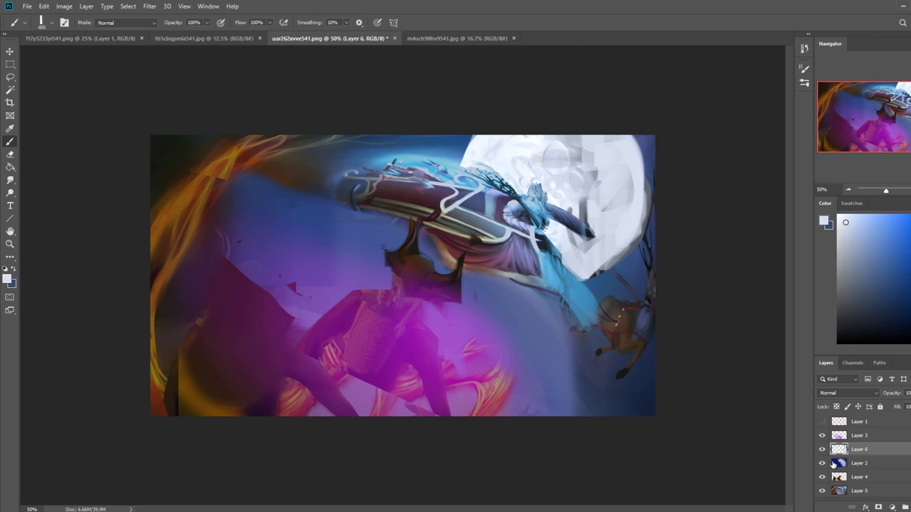
# - Move Layer 4 above Layer 2 and merge Layer 2 down into Layer 5
pyautogui.click(821, 463)
pyautogui.click(821, 464)
pyautogui.click(866, 465)
pyautogui.moveTo(861, 479); pyautogui.dragTo(858, 465)
pyautogui.rightClick(870, 478)
pyautogui.click(838, 351)
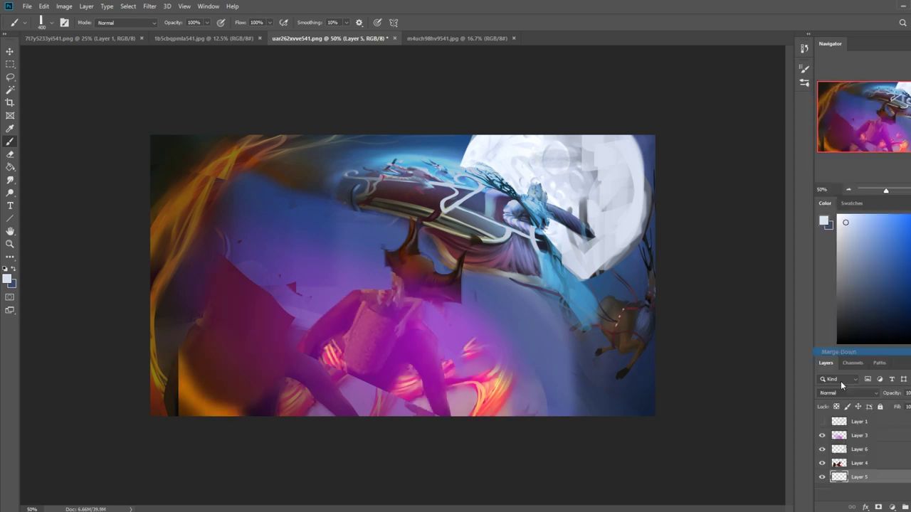
# - Move Layer 6 beneath Layer 4 in the layer stack
pyautogui.click(822, 450)
pyautogui.click(823, 450)
pyautogui.moveTo(864, 449); pyautogui.dragTo(861, 468)
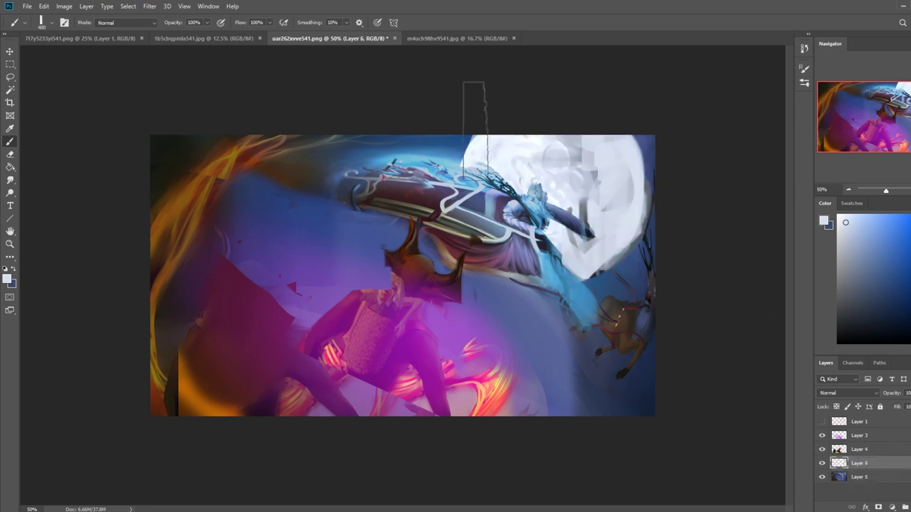
# - Paint pale moonlit haze on Layer 6 across the sky, around the reindeer and behind the horned creature with a 400 px brush
pyautogui.keyDown('alt'); pyautogui.click(482, 170); pyautogui.keyUp('alt')
pyautogui.moveTo(488, 132); pyautogui.dragTo(346, 110)
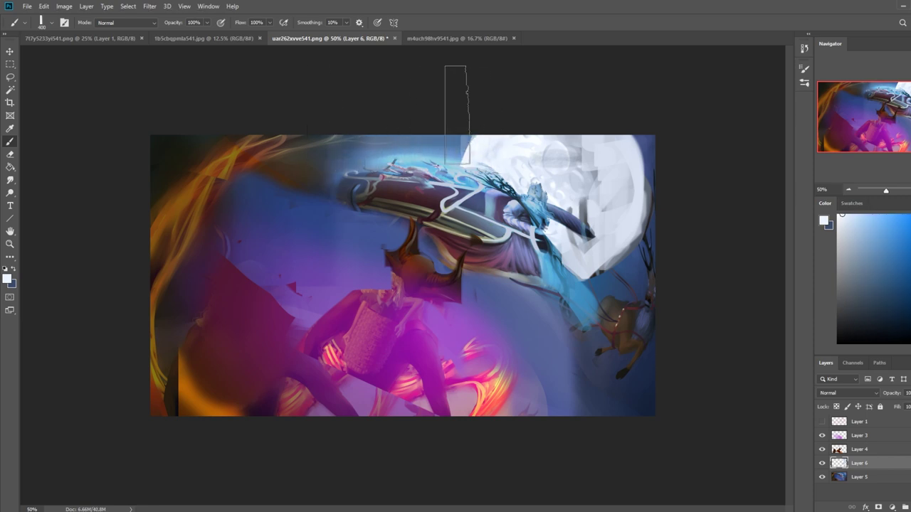
pyautogui.moveTo(595, 240)
pyautogui.mouseDown()
pyautogui.moveTo(632, 249)
pyautogui.moveTo(631, 161)
pyautogui.moveTo(660, 121)
pyautogui.mouseUp()
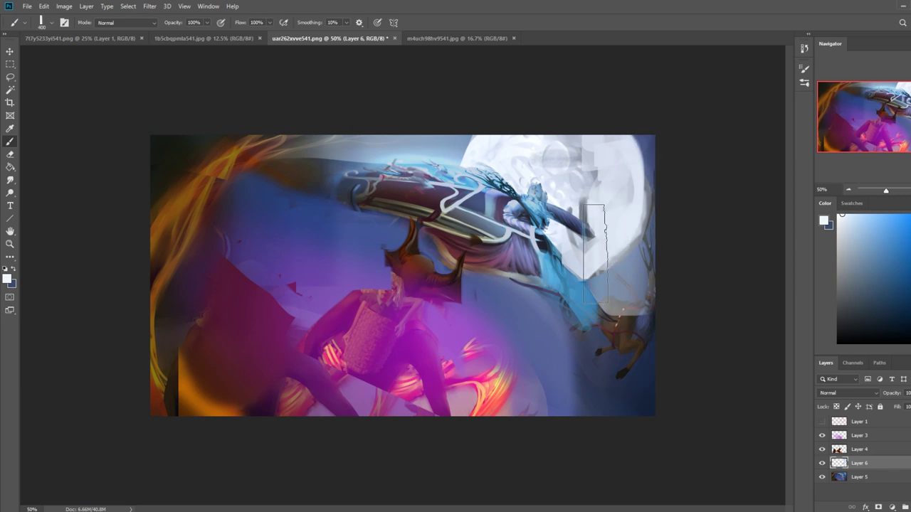
pyautogui.moveTo(595, 254); pyautogui.dragTo(624, 158)
pyautogui.moveTo(481, 322); pyautogui.dragTo(587, 367)
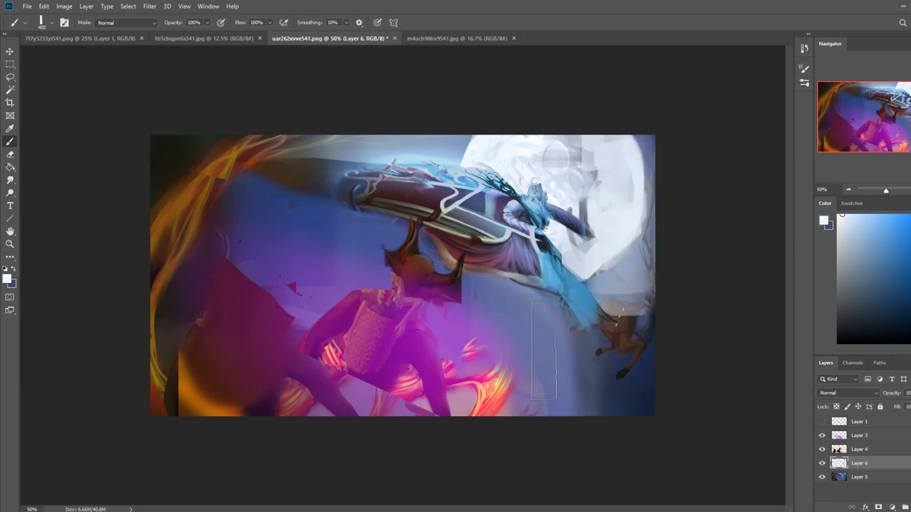
pyautogui.moveTo(459, 310)
pyautogui.mouseDown()
pyautogui.moveTo(580, 388)
pyautogui.moveTo(482, 328)
pyautogui.moveTo(552, 384)
pyautogui.moveTo(715, 359)
pyautogui.mouseUp()
pyautogui.moveTo(625, 389)
pyautogui.mouseDown()
pyautogui.moveTo(581, 384)
pyautogui.moveTo(284, 266)
pyautogui.mouseUp()
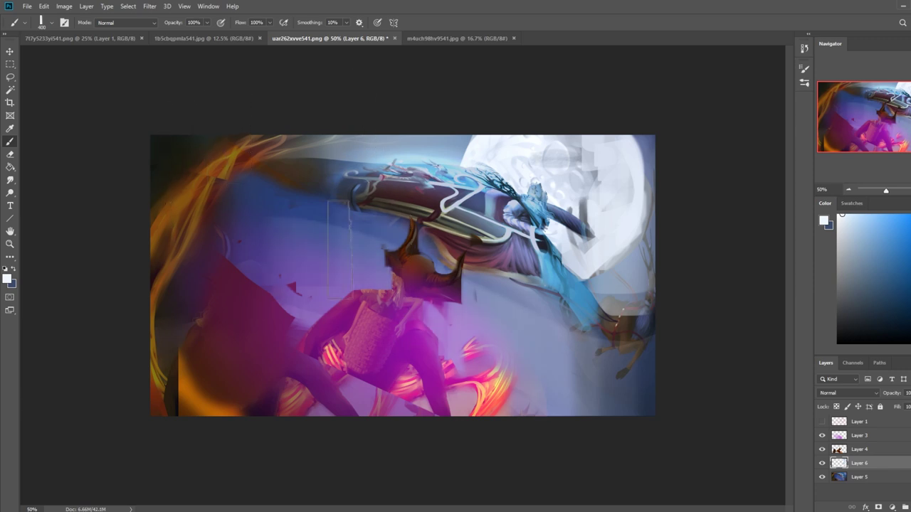
# - Refine the haze on Layer 6 around the sleigh and creature, using sampled colours and a brush reduced to 125 px
pyautogui.hotkey('ctrl', '-')
pyautogui.hotkey('ctrl', '-')
pyautogui.moveTo(412, 281)
pyautogui.mouseDown()
pyautogui.moveTo(416, 306)
pyautogui.moveTo(490, 287)
pyautogui.moveTo(417, 279)
pyautogui.moveTo(377, 260)
pyautogui.mouseUp()
pyautogui.press('[')
pyautogui.hotkey('ctrl', '-')
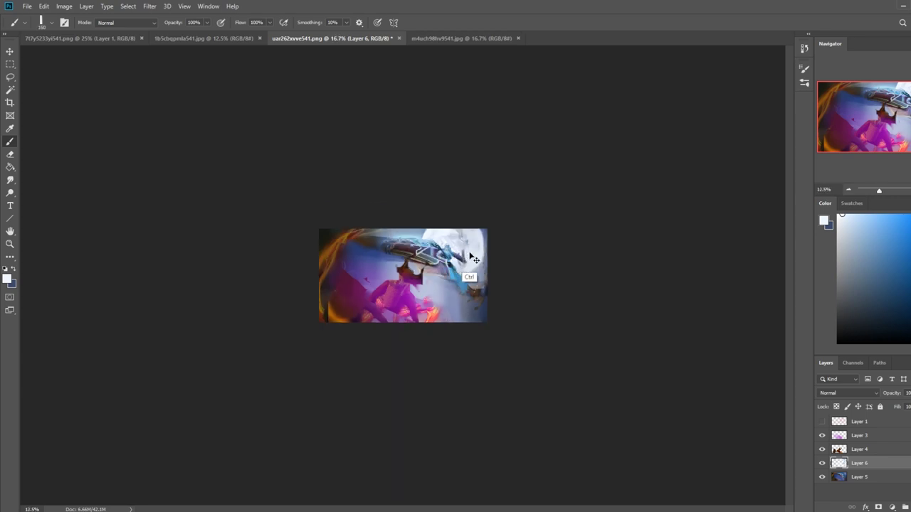
pyautogui.hotkey('ctrl', '-')
pyautogui.hotkey('ctrl', '-')
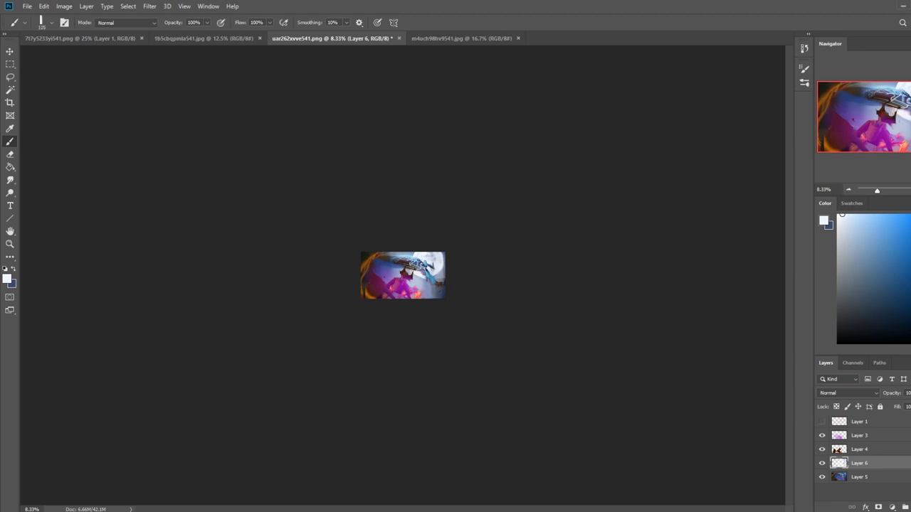
pyautogui.keyDown('alt'); pyautogui.click(429, 280); pyautogui.keyUp('alt')
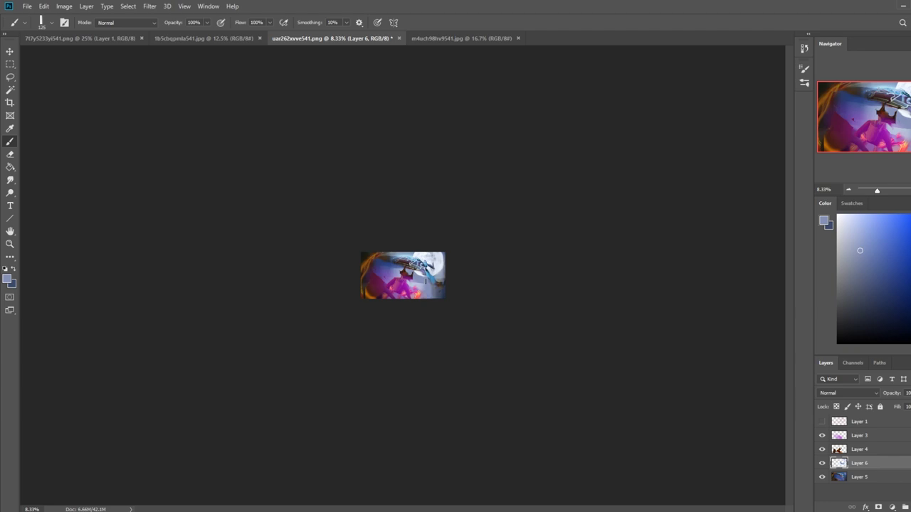
pyautogui.keyDown('alt'); pyautogui.click(396, 290); pyautogui.keyUp('alt')
pyautogui.keyDown('alt'); pyautogui.click(423, 268); pyautogui.keyUp('alt')
pyautogui.press('alt')
pyautogui.press('alt')
pyautogui.hotkey('ctrl', 'l')
pyautogui.moveTo(607, 248); pyautogui.dragTo(626, 249)
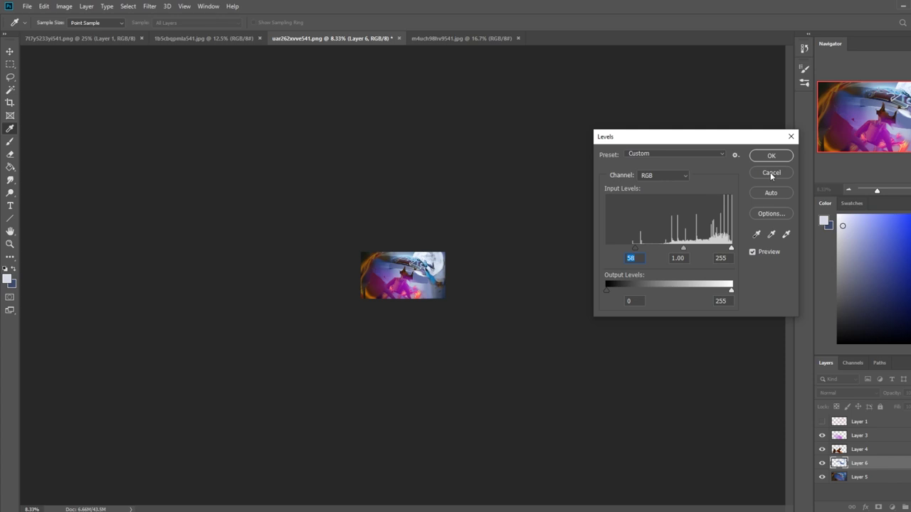
pyautogui.click(770, 173)
# - Merge Layer 6 into Layer 5 and boost its contrast with Levels, setting black input to 12 and white input to 234
pyautogui.rightClick(859, 464)
pyautogui.click(849, 334)
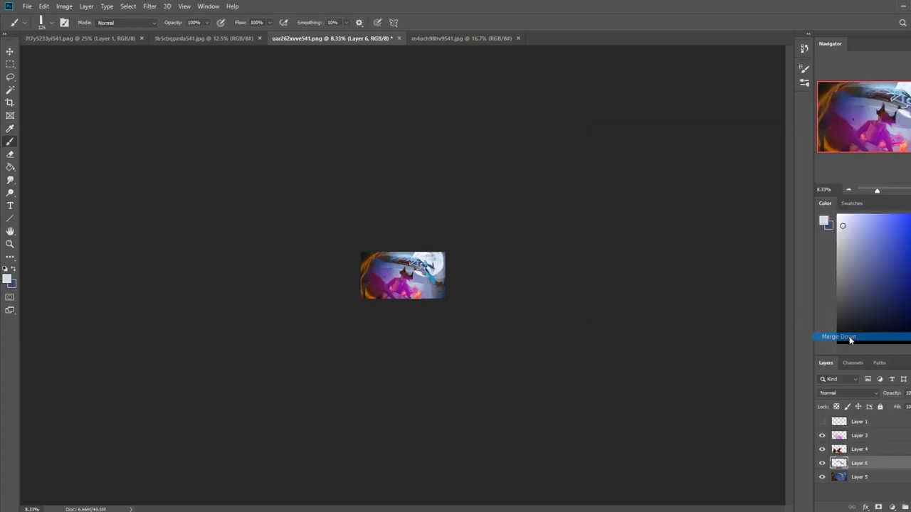
pyautogui.hotkey('ctrl', 'l')
pyautogui.moveTo(605, 249); pyautogui.dragTo(616, 249)
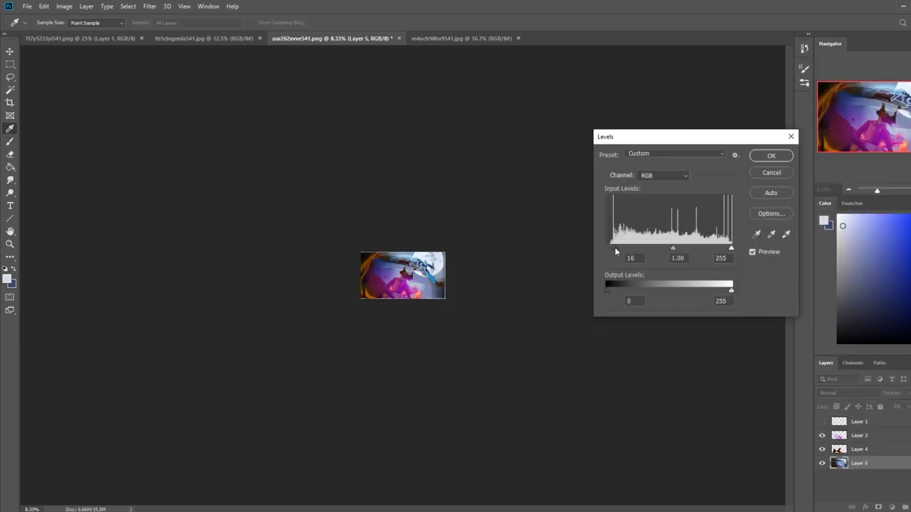
pyautogui.moveTo(730, 250); pyautogui.dragTo(723, 248)
pyautogui.moveTo(667, 250)
pyautogui.mouseDown()
pyautogui.moveTo(676, 253)
pyautogui.moveTo(668, 251)
pyautogui.mouseUp()
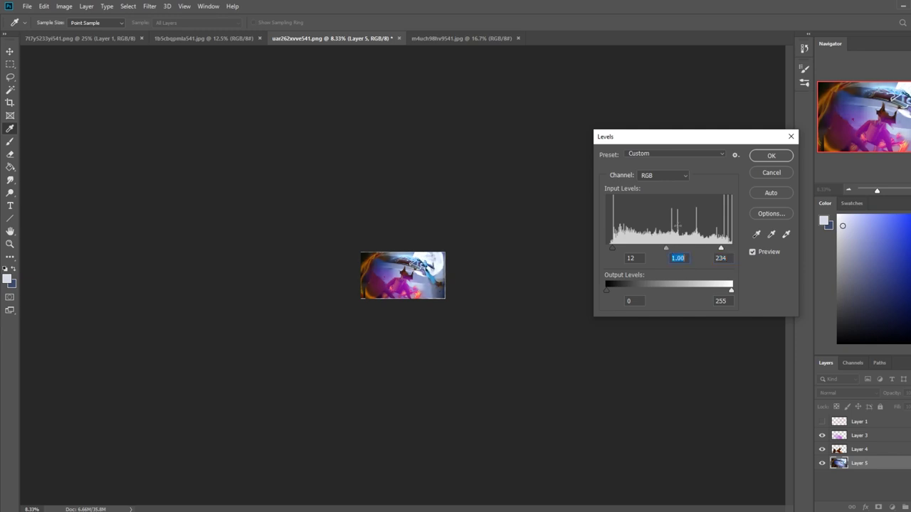
pyautogui.click(771, 156)
# - Darken the sleigh on Layer 5 with sampled dark blue, using a 500 px soft round brush in Darken mode
pyautogui.rightClick(433, 215)
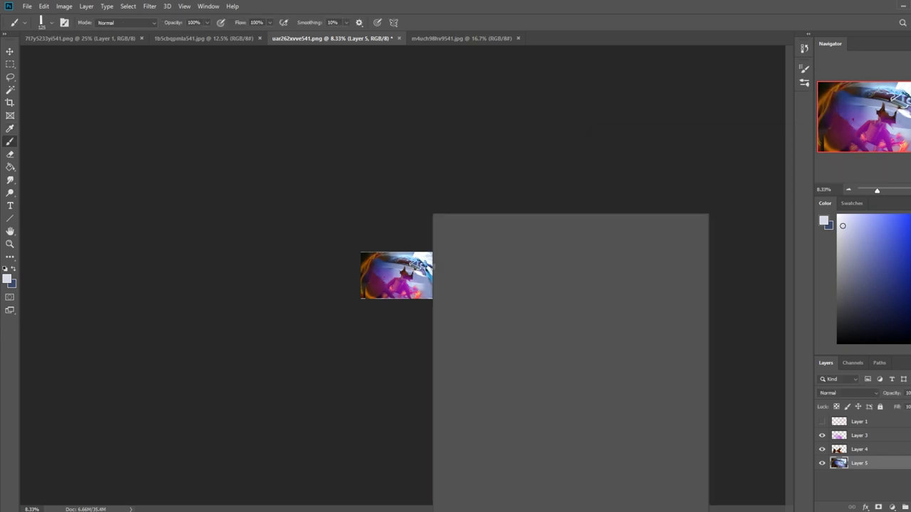
pyautogui.doubleClick(459, 318)
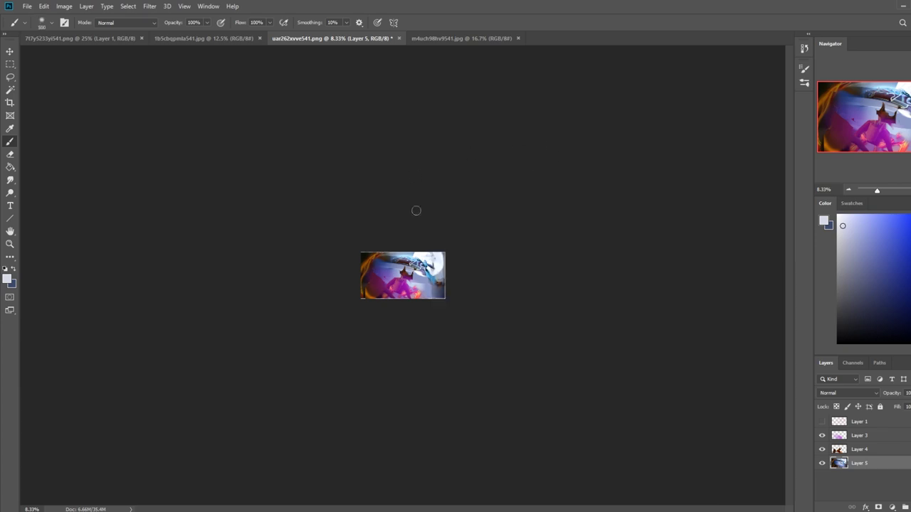
pyautogui.keyDown('alt'); pyautogui.click(427, 265); pyautogui.keyUp('alt')
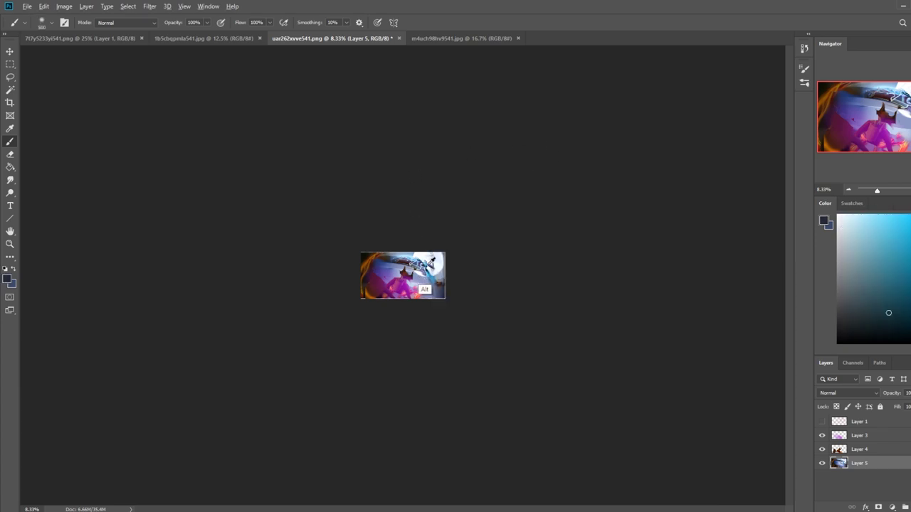
pyautogui.click(128, 22)
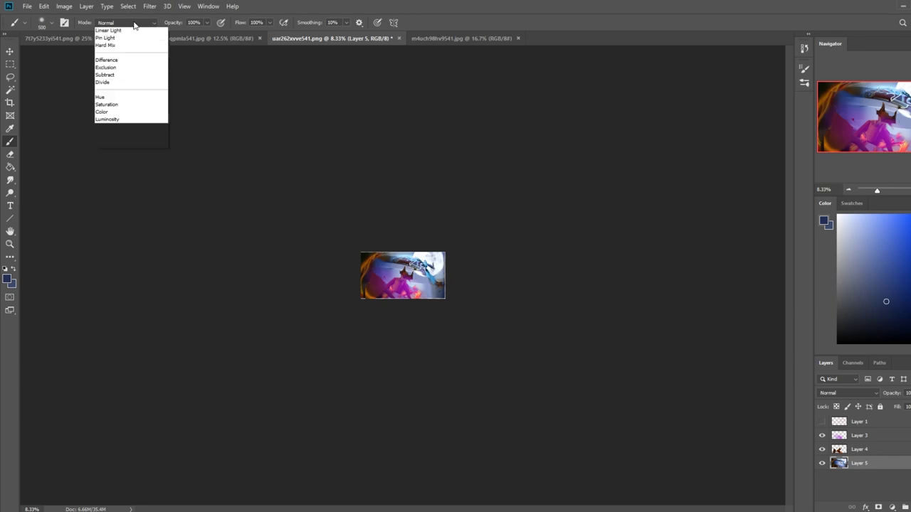
pyautogui.click(171, 74)
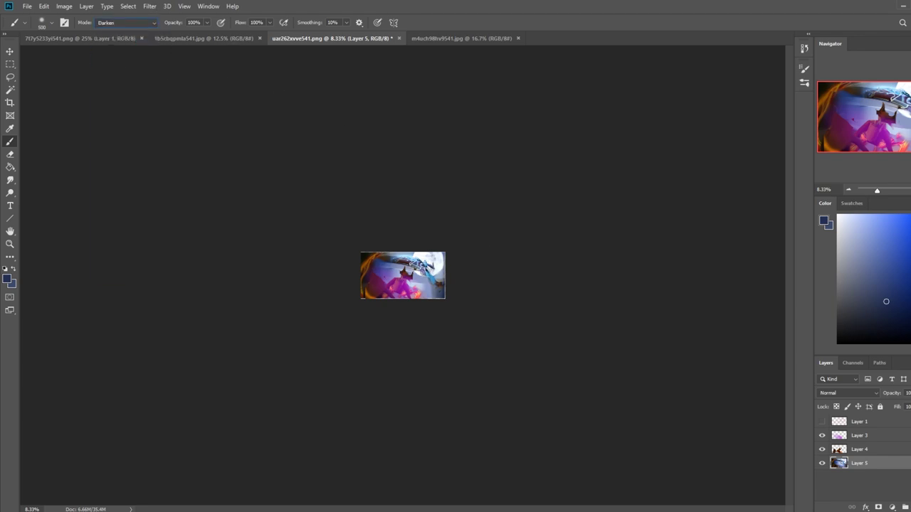
pyautogui.click(424, 264)
pyautogui.hotkey('ctrl', 'z')
pyautogui.moveTo(395, 260); pyautogui.dragTo(421, 262)
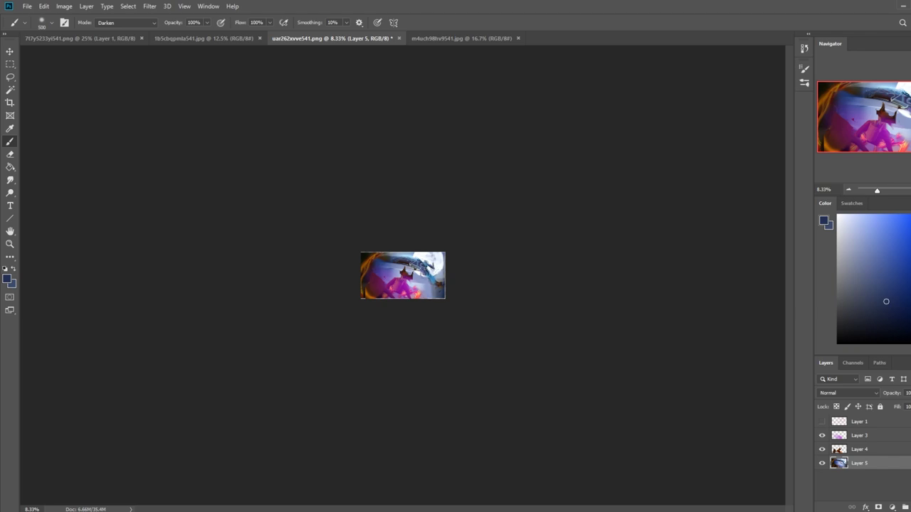
# - Add a soft white glow around the moon and sleigh using sampled white in Normal mode, enlarging the soft brush to 1400 px
pyautogui.keyDown('alt'); pyautogui.click(422, 253); pyautogui.keyUp('alt')
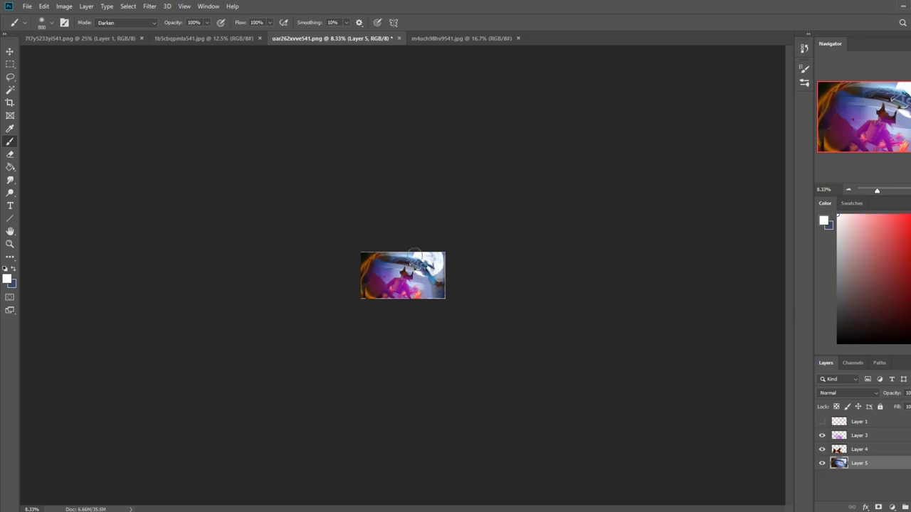
pyautogui.click(122, 29)
pyautogui.click(114, 23)
pyautogui.click(420, 252)
pyautogui.press(']')
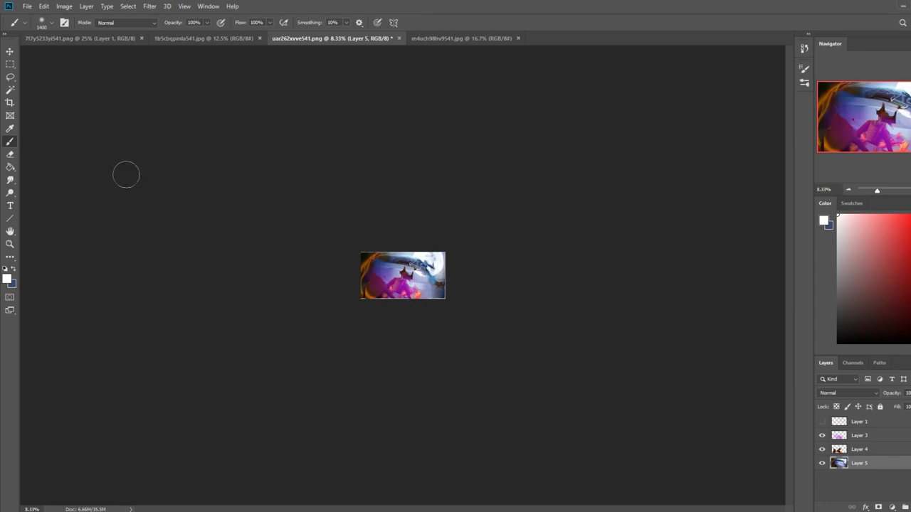
# - Saturate the sleigh and blue sky on Layer 5 with an 800 px Sponge tool at 50% flow
pyautogui.rightClick(9, 193)
pyautogui.click(43, 209)
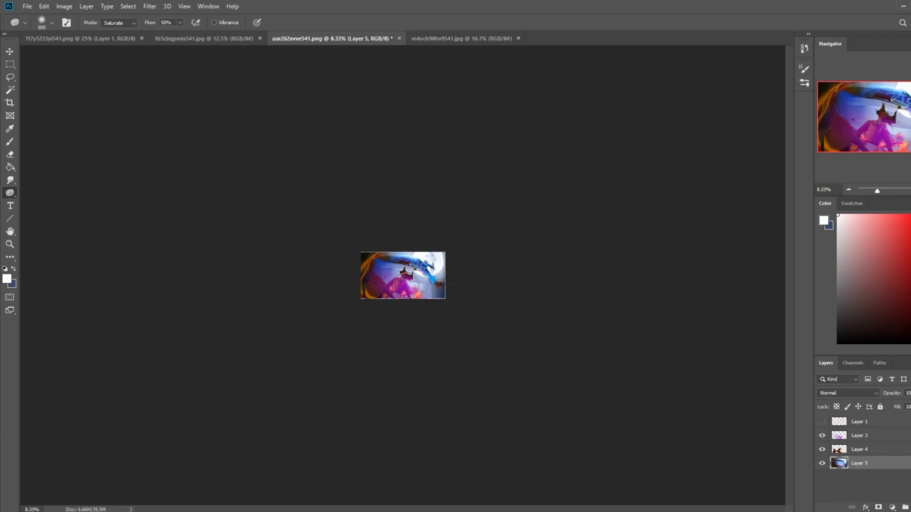
pyautogui.press('b')
pyautogui.click(10, 193)
# - Saturate the horned creature on Layer 4 with the Sponge at 96% flow, and compare the image with that layer hidden and shown
pyautogui.click(862, 449)
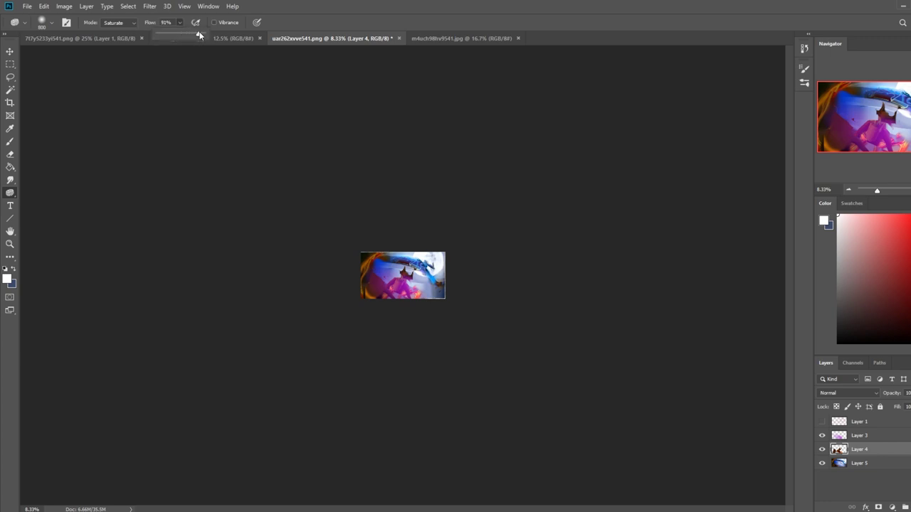
pyautogui.hotkey('ctrl', '+')
pyautogui.hotkey('ctrl', '+')
pyautogui.hotkey('ctrl', '+')
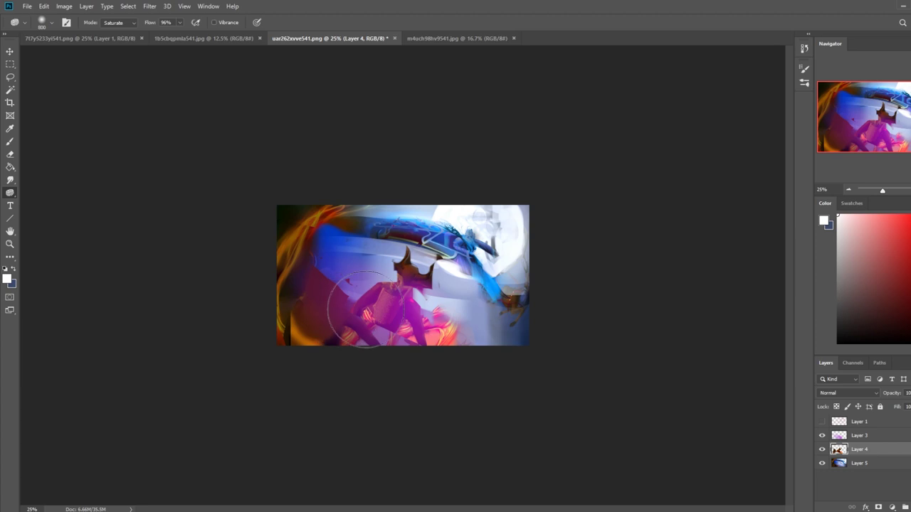
pyautogui.click(823, 449)
pyautogui.click(822, 450)
pyautogui.click(822, 450)
pyautogui.click(822, 449)
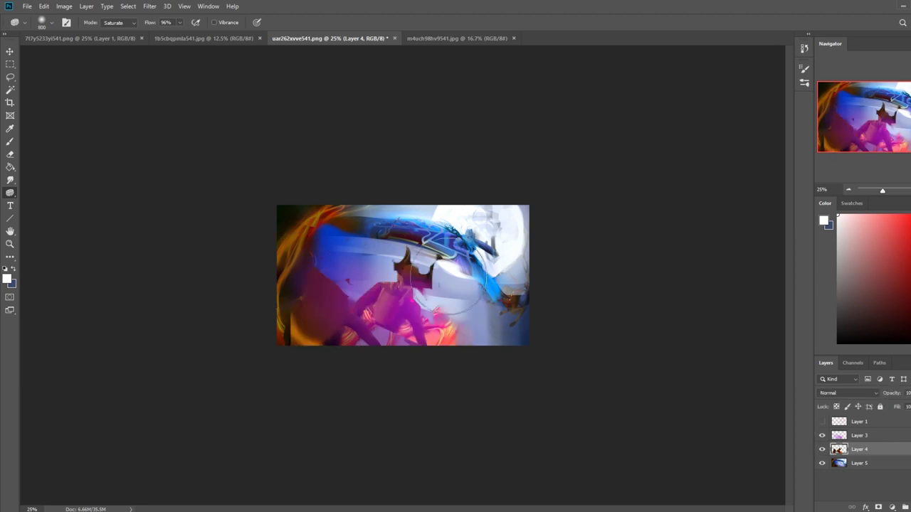
# - Shift the Layer 5 background slightly down and left, and move the horned creature on Layer 4 to the left
pyautogui.click(873, 461)
pyautogui.press('v')
pyautogui.moveTo(508, 264); pyautogui.dragTo(502, 265)
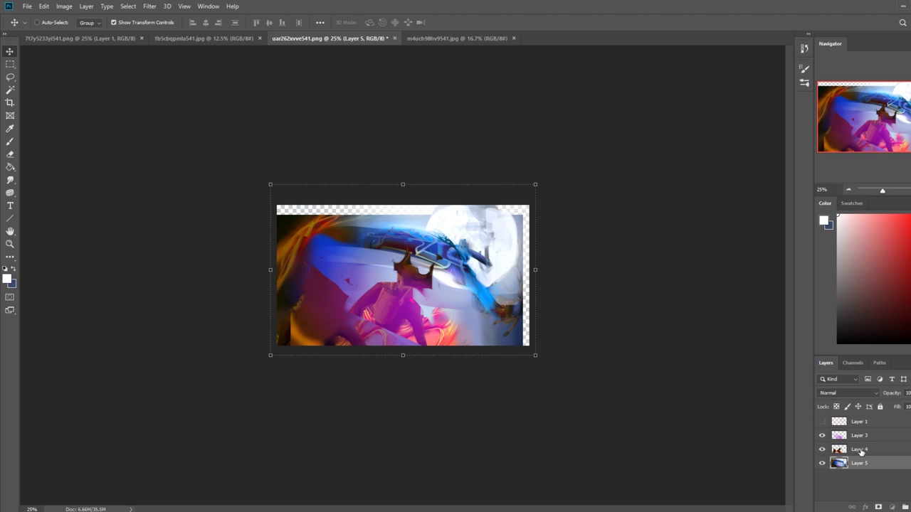
pyautogui.click(861, 450)
pyautogui.moveTo(407, 318); pyautogui.dragTo(388, 318)
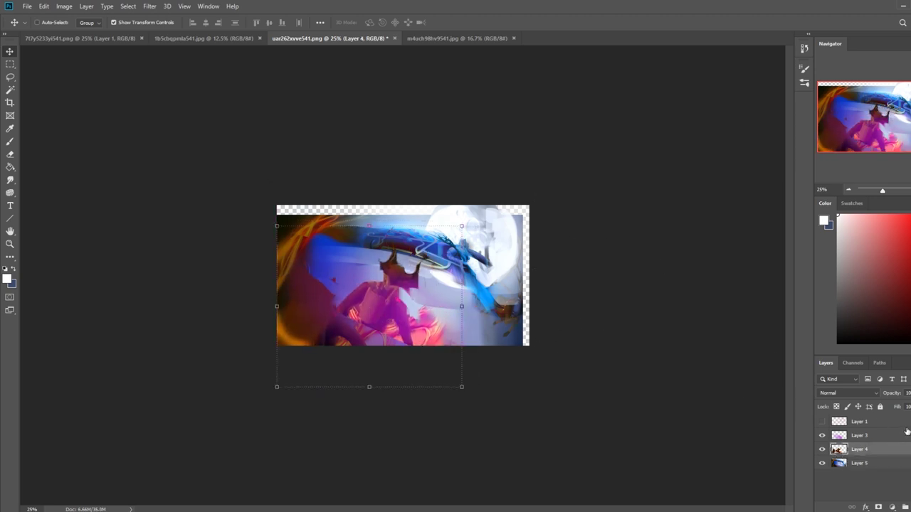
# - Deepen the horned creature on Layer 4 with Levels, setting the black input to 50 and adjusting the midtones
pyautogui.hotkey('ctrl', 'l')
pyautogui.moveTo(606, 248); pyautogui.dragTo(693, 252)
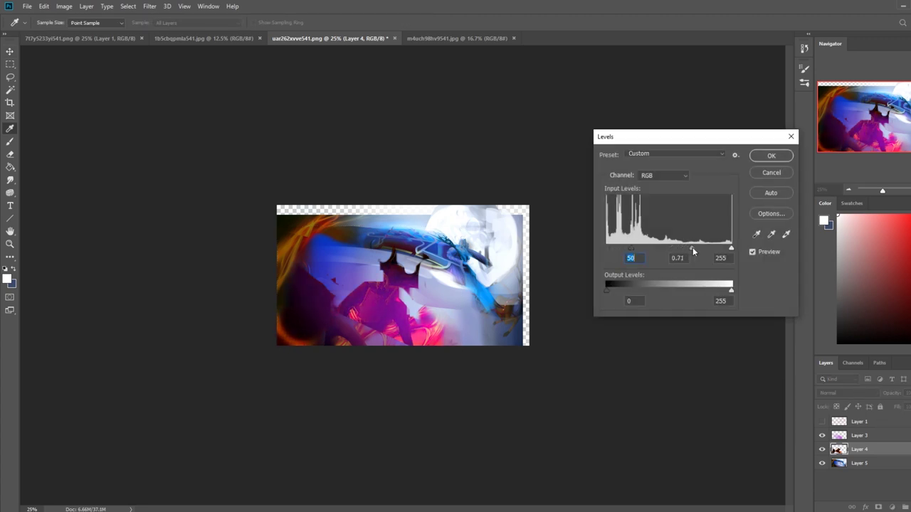
pyautogui.moveTo(690, 249); pyautogui.dragTo(682, 251)
pyautogui.click(772, 156)
pyautogui.press('v')
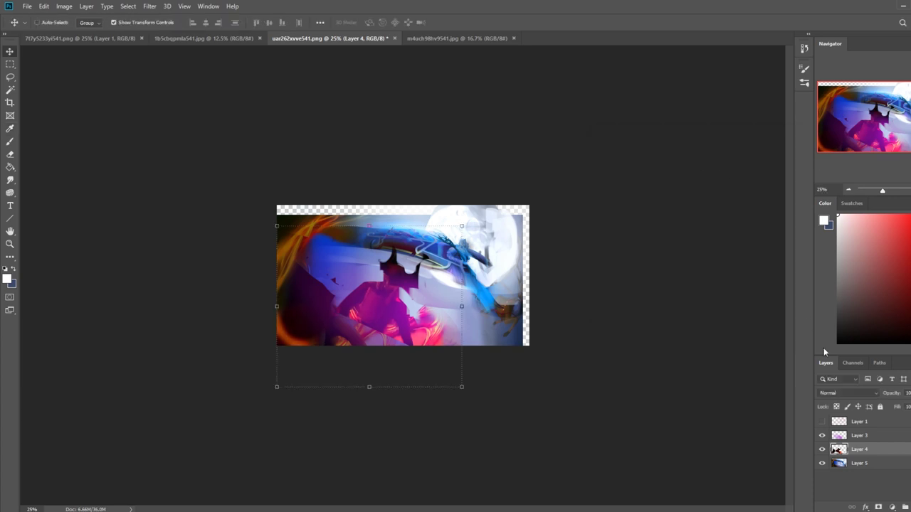
# - Create a new layer beneath Layer 5 and fill it with a light blue sampled from the painting
pyautogui.click(871, 466)
pyautogui.hotkey('ctrl', 'shift', 'alt', 'n')
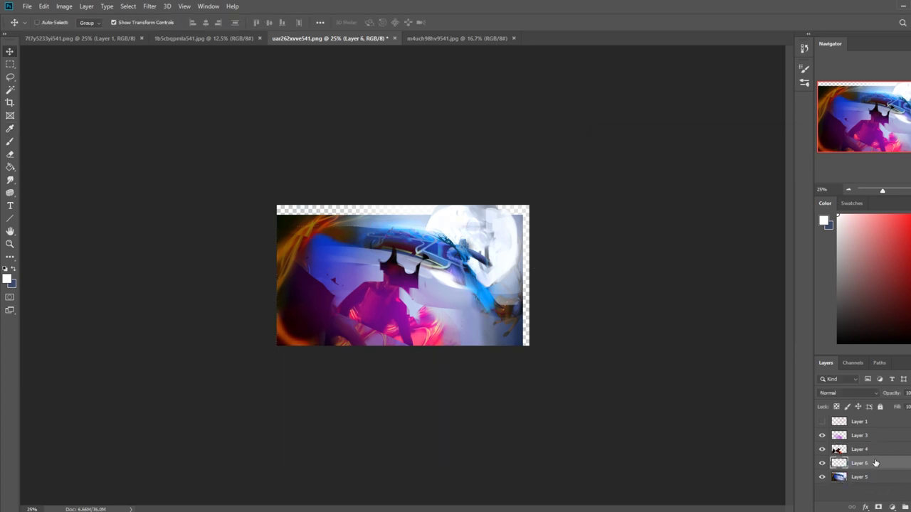
pyautogui.moveTo(885, 493); pyautogui.dragTo(882, 489)
pyautogui.press('g')
pyautogui.keyDown('alt'); pyautogui.click(370, 246); pyautogui.keyUp('alt')
pyautogui.click(432, 223)
# - Paint sampled near-white on Layer 6 along the exposed edge beside the moon with a 1400 px brush, and select Layer 5
pyautogui.press('b')
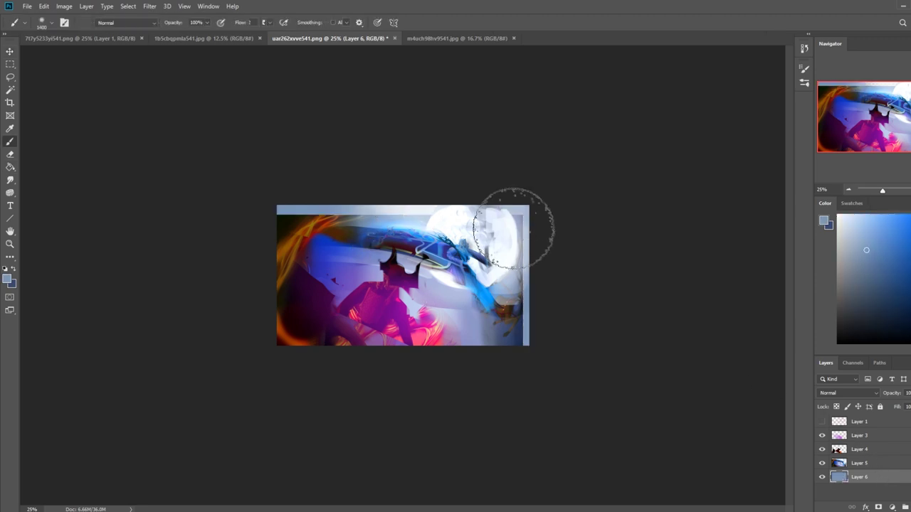
pyautogui.keyDown('alt'); pyautogui.click(509, 247); pyautogui.keyUp('alt')
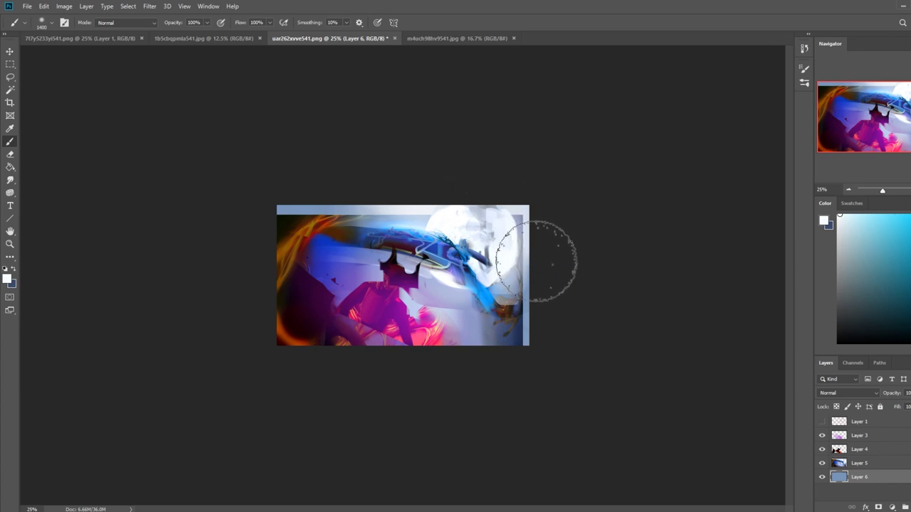
pyautogui.click(862, 463)
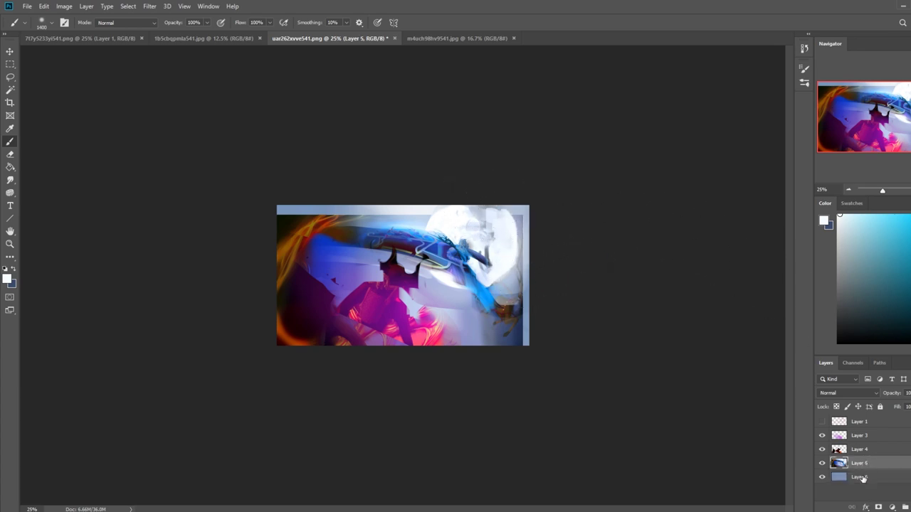
# - Try sampled grey-blue tones along the edge beside the moon, alternating between Layer 6 and Layer 5
pyautogui.click(862, 478)
pyautogui.keyDown('alt'); pyautogui.click(524, 243); pyautogui.keyUp('alt')
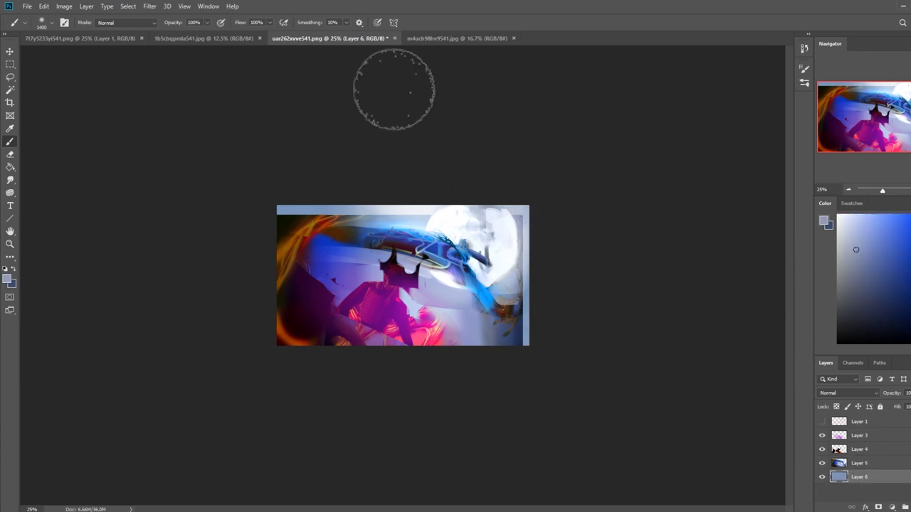
pyautogui.click(822, 463)
pyautogui.click(821, 463)
pyautogui.click(854, 463)
pyautogui.keyDown('alt'); pyautogui.click(523, 244); pyautogui.keyUp('alt')
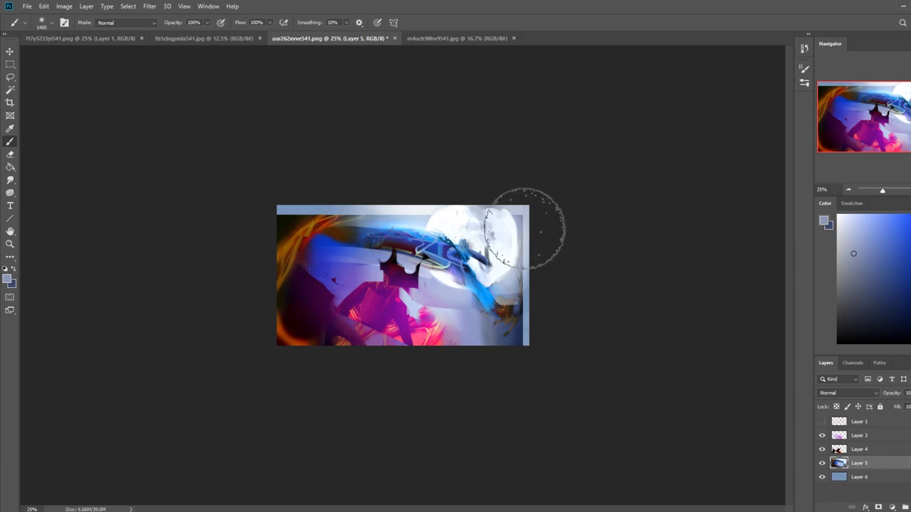
pyautogui.click(853, 477)
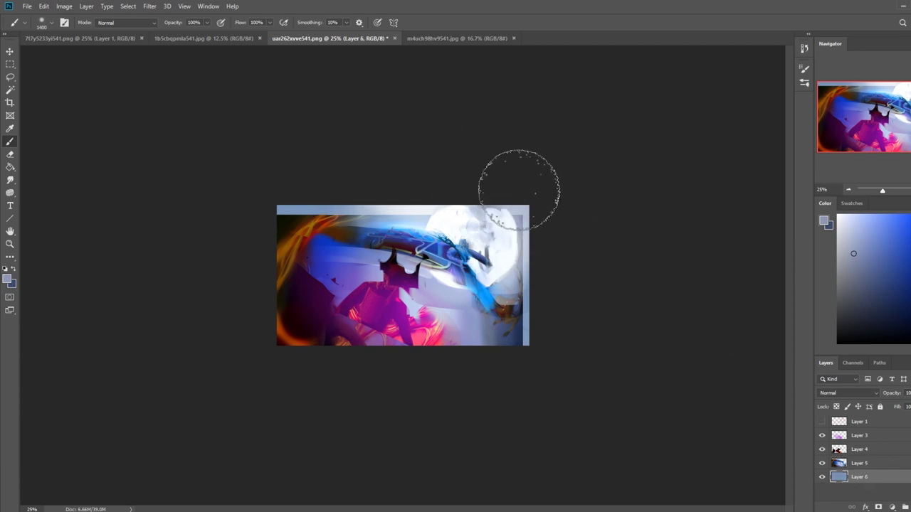
pyautogui.keyDown('alt'); pyautogui.click(524, 244); pyautogui.keyUp('alt')
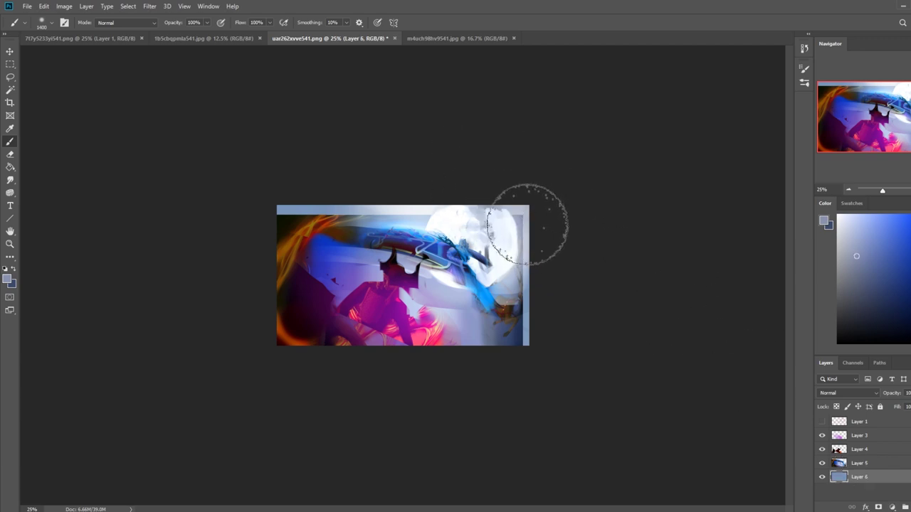
# - Reduce the brush to 400 px and sample a grey-blue from the sky beside the moon
pyautogui.press('[')
pyautogui.press('[')
pyautogui.press('[')
pyautogui.press('[')
pyautogui.press('[')
pyautogui.press('[')
pyautogui.press('[')
pyautogui.press('[')
pyautogui.press('[')
pyautogui.press('[')
pyautogui.keyDown('alt'); pyautogui.click(523, 213); pyautogui.keyUp('alt')
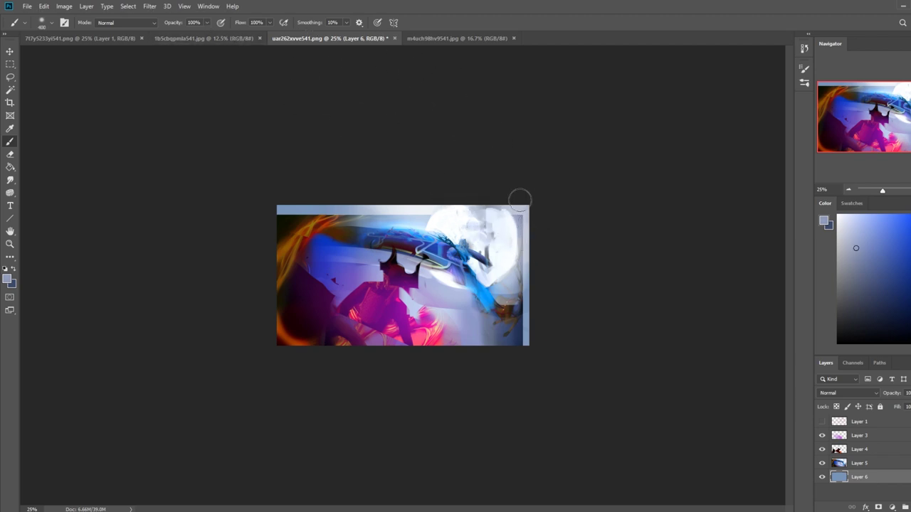
# - Compare the image with Layer 5 hidden and shown, and merge Layer 5 down into Layer 6
pyautogui.click(822, 464)
pyautogui.click(822, 463)
pyautogui.click(879, 463)
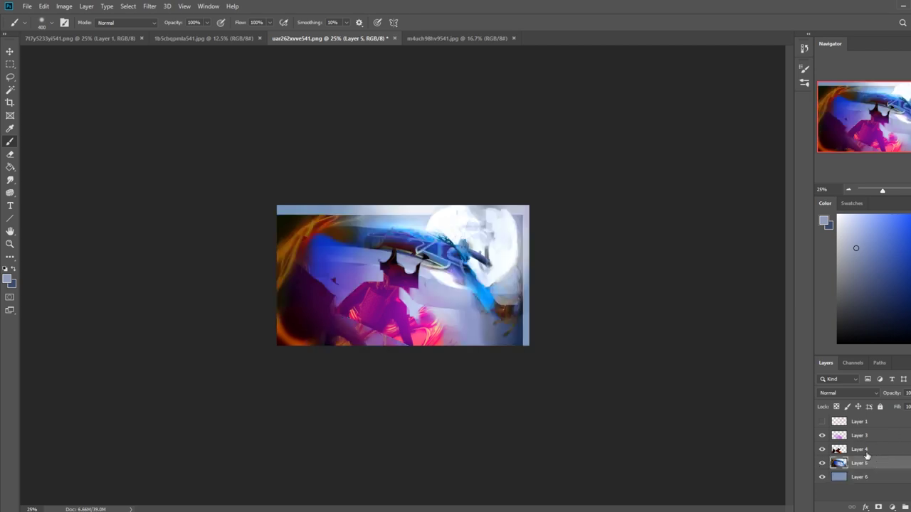
pyautogui.rightClick(868, 463)
pyautogui.click(836, 337)
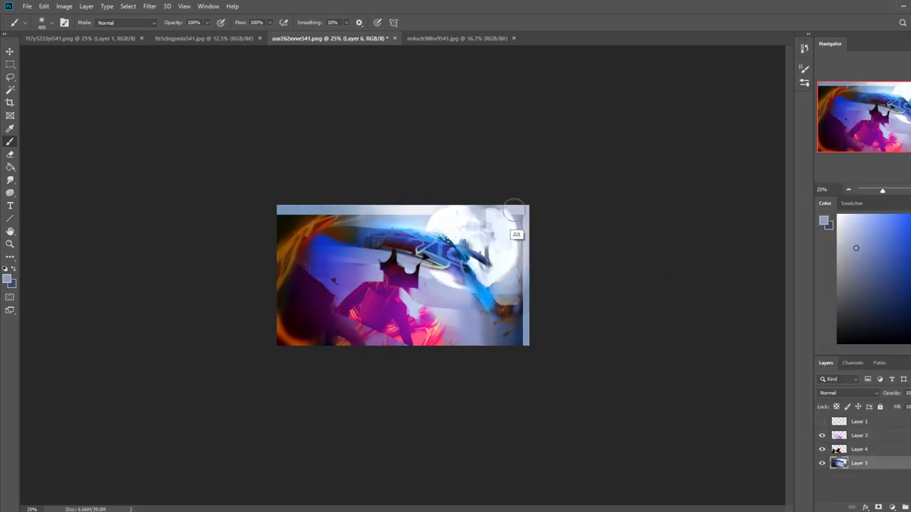
# - Paint sampled grey-blue and pale blue over the seam beside the moon and the dark area below it, enlarging the brush to 1700 px
pyautogui.keyDown('alt'); pyautogui.click(519, 217); pyautogui.keyUp('alt')
pyautogui.moveTo(518, 213); pyautogui.dragTo(529, 298)
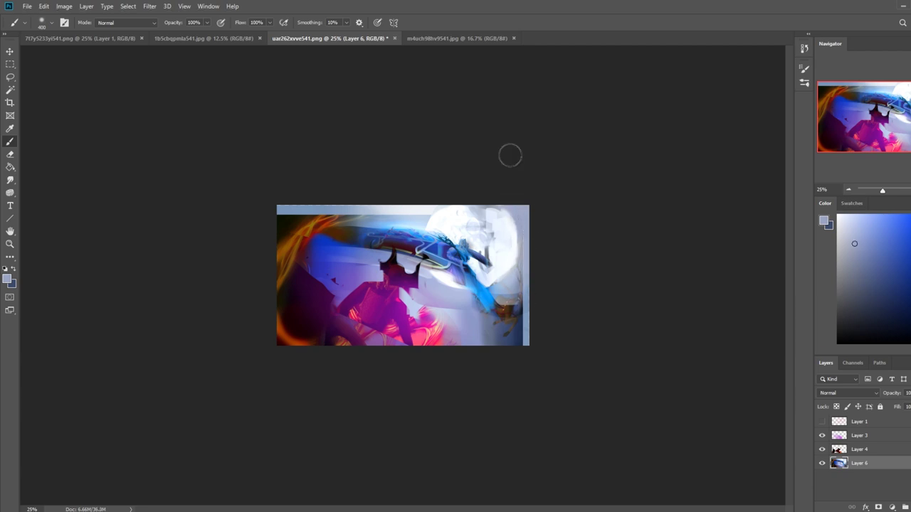
pyautogui.keyDown('alt'); pyautogui.click(429, 209); pyautogui.keyUp('alt')
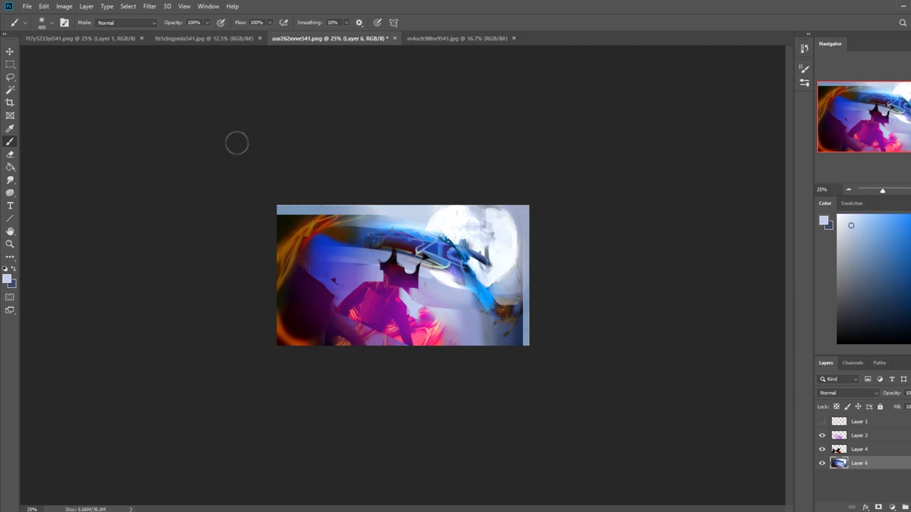
pyautogui.press(']')
pyautogui.press(']')
pyautogui.press(']')
pyautogui.press(']')
pyautogui.press(']')
pyautogui.press(']')
pyautogui.press(']')
pyautogui.press(']')
pyautogui.press(']')
pyautogui.press(']')
pyautogui.press(']')
pyautogui.press(']')
pyautogui.moveTo(532, 288)
pyautogui.mouseDown()
pyautogui.moveTo(412, 401)
pyautogui.moveTo(508, 337)
pyautogui.moveTo(491, 352)
pyautogui.mouseUp()
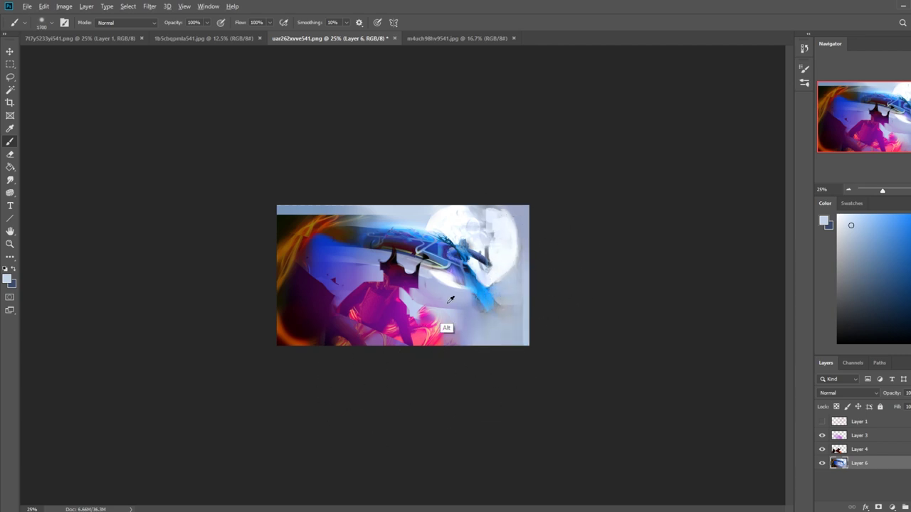
# - Paint sampled lavender around the moon's outer side, tint it blue in Color brush mode, and return the brush to Normal mode
pyautogui.keyDown('alt'); pyautogui.click(451, 299); pyautogui.keyUp('alt')
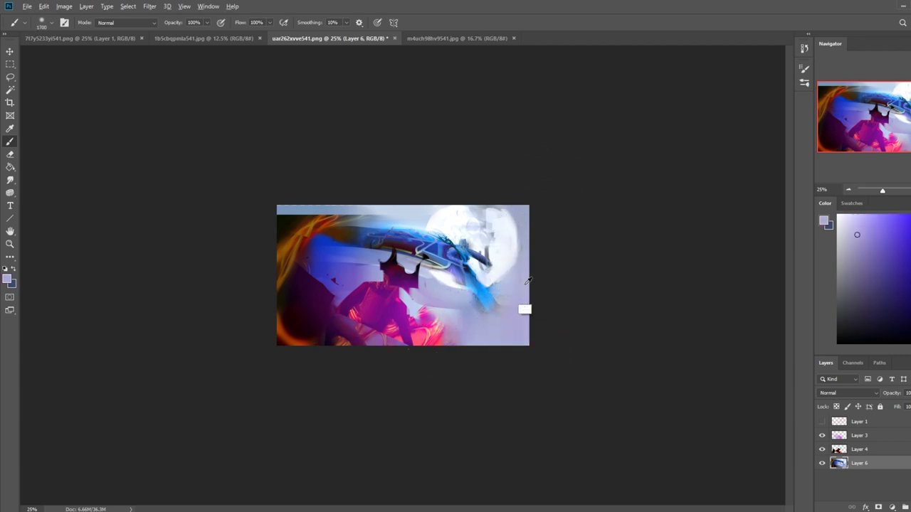
pyautogui.keyDown('alt'); pyautogui.click(388, 217); pyautogui.keyUp('alt')
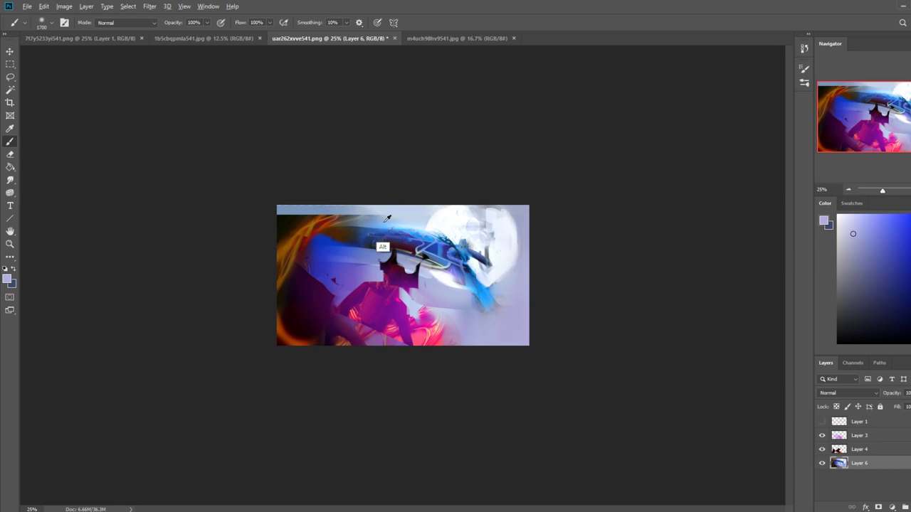
pyautogui.keyDown('alt'); pyautogui.click(380, 221); pyautogui.keyUp('alt')
pyautogui.click(126, 22)
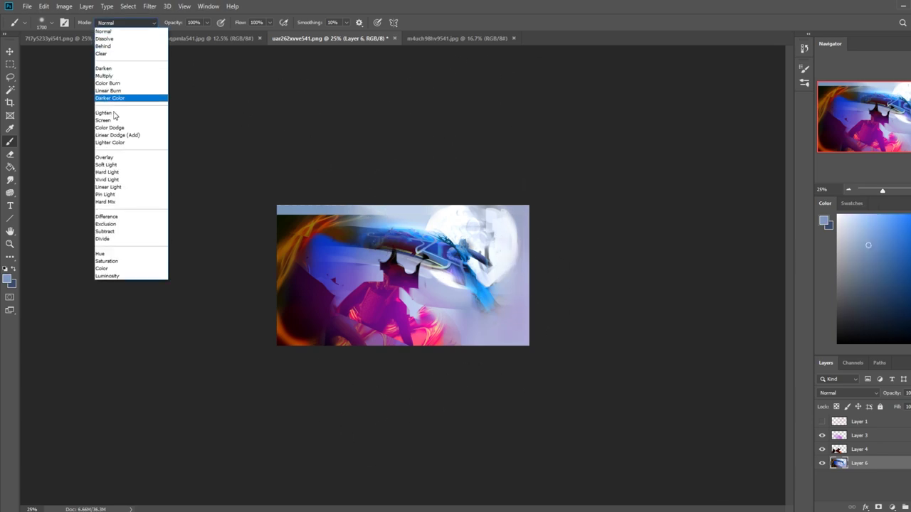
pyautogui.click(118, 269)
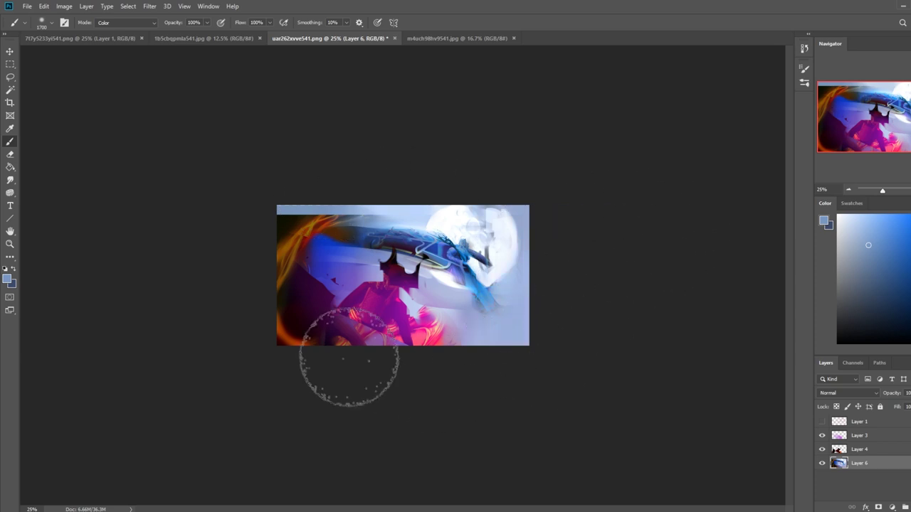
pyautogui.hotkey('ctrl', 'z')
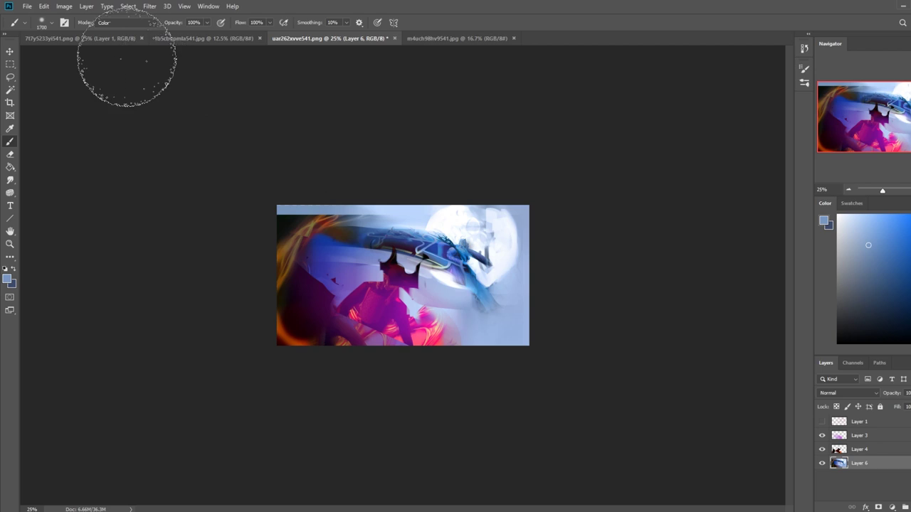
pyautogui.click(125, 22)
pyautogui.click(142, 30)
# - Try covering the seam in the painting's upper left corner with sampled blue using a 700 px brush
pyautogui.keyDown('alt'); pyautogui.click(302, 207); pyautogui.keyUp('alt')
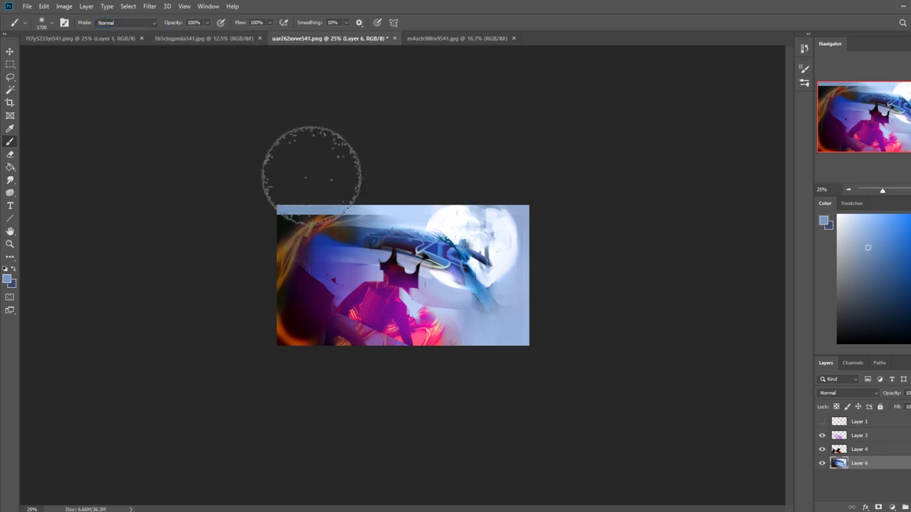
pyautogui.press('[')
pyautogui.press('[')
pyautogui.press('[')
pyautogui.press('[')
pyautogui.press('[')
pyautogui.press('[')
pyautogui.press('[')
pyautogui.press('[')
pyautogui.press('[')
pyautogui.moveTo(334, 191); pyautogui.dragTo(190, 295)
pyautogui.press('[')
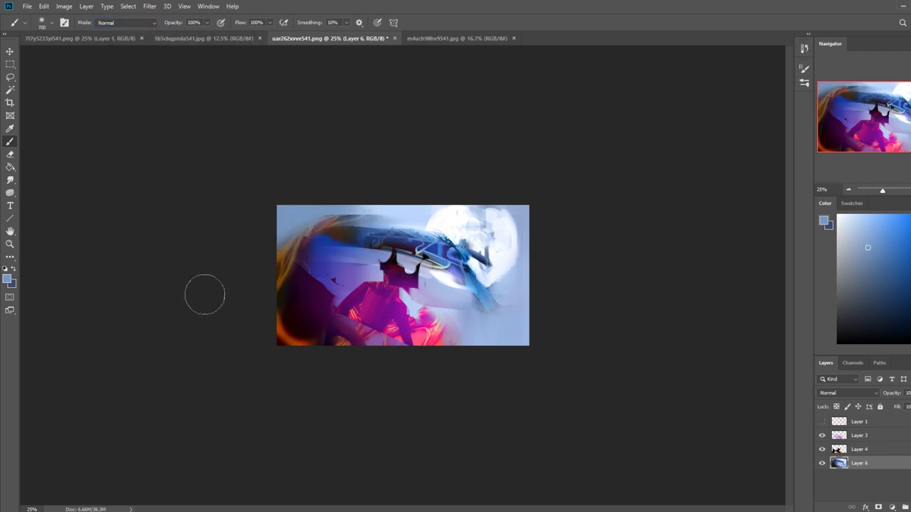
# - Enlarge the brush to 2500 px and undo the blue paint over the painting's upper left corner
pyautogui.press(']')
pyautogui.press(']')
pyautogui.press(']')
pyautogui.press(']')
pyautogui.press(']')
pyautogui.press(']')
pyautogui.press(']')
pyautogui.press(']')
pyautogui.press(']')
pyautogui.press(']')
pyautogui.press(']')
pyautogui.press(']')
pyautogui.press(']')
pyautogui.press(']')
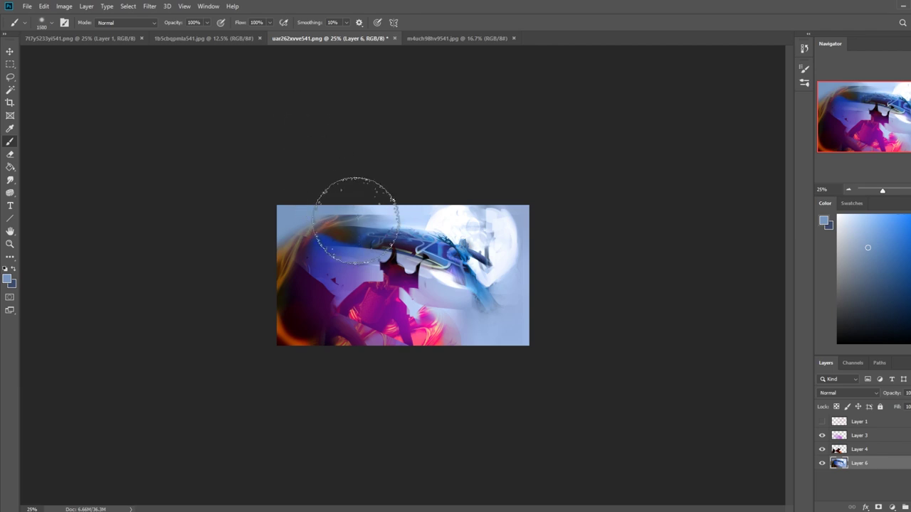
pyautogui.press(']')
pyautogui.press(']')
pyautogui.press(']')
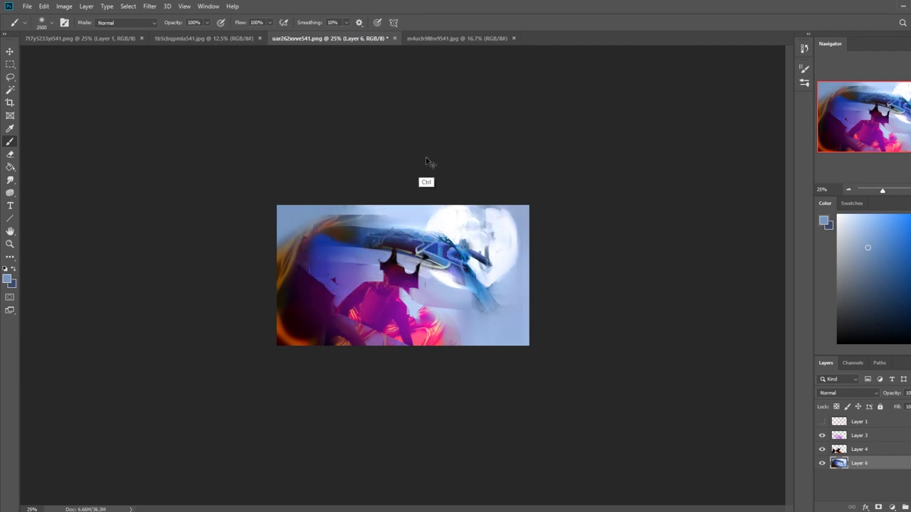
pyautogui.hotkey('ctrl', 'z')
# - Paint a dark purple sampled from the shadowed foreground over the painting's upper left corner with the 2500 px brush
pyautogui.keyDown('alt'); pyautogui.click(307, 299); pyautogui.keyUp('alt')
pyautogui.keyDown('alt'); pyautogui.click(308, 313); pyautogui.keyUp('alt')
pyautogui.moveTo(284, 201); pyautogui.dragTo(186, 301)
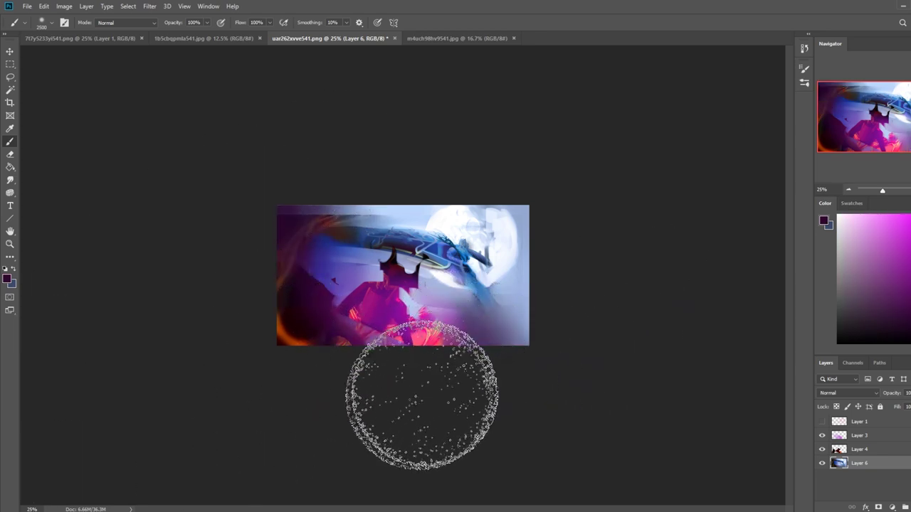
pyautogui.press('ctrl')
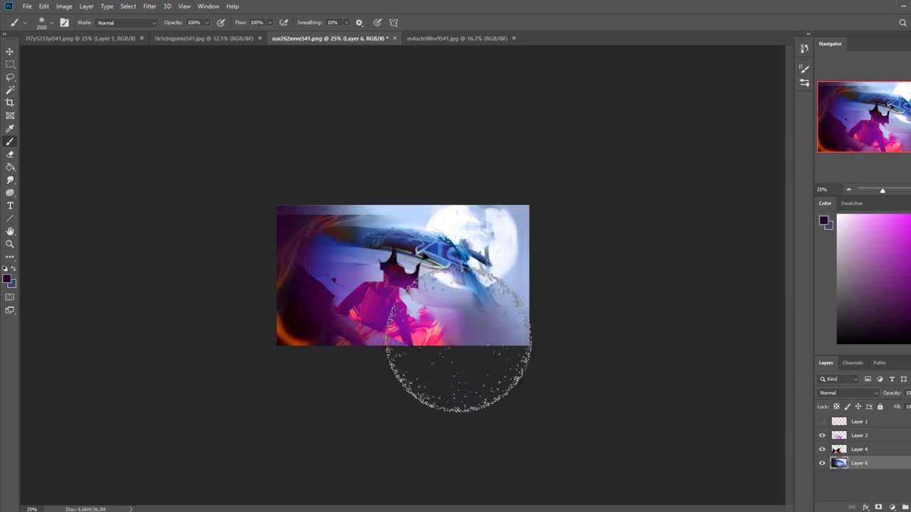
# - Paint sampled pink into the painting's lower right area beside the creature's glowing strands, reducing the brush to 1600 px
pyautogui.keyDown('alt'); pyautogui.click(437, 345); pyautogui.keyUp('alt')
pyautogui.moveTo(416, 296); pyautogui.dragTo(481, 360)
pyautogui.press('[')
pyautogui.press('[')
pyautogui.press('[')
pyautogui.press('[')
pyautogui.press('[')
pyautogui.press('[')
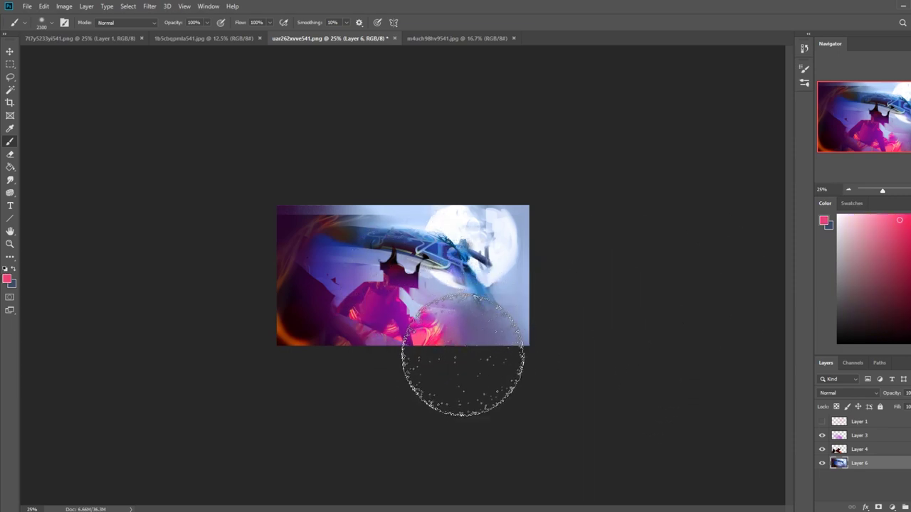
pyautogui.click(476, 362)
# - Deepen the painting's lower right edge with magenta and purple sampled from the creature, and sample the dark foreground shadow
pyautogui.keyDown('alt'); pyautogui.click(403, 331); pyautogui.keyUp('alt')
pyautogui.moveTo(476, 374); pyautogui.dragTo(549, 396)
pyautogui.press('alt')
pyautogui.keyDown('alt'); pyautogui.click(383, 319); pyautogui.keyUp('alt')
pyautogui.moveTo(374, 334)
pyautogui.mouseDown()
pyautogui.moveTo(308, 327)
pyautogui.moveTo(374, 331)
pyautogui.mouseUp()
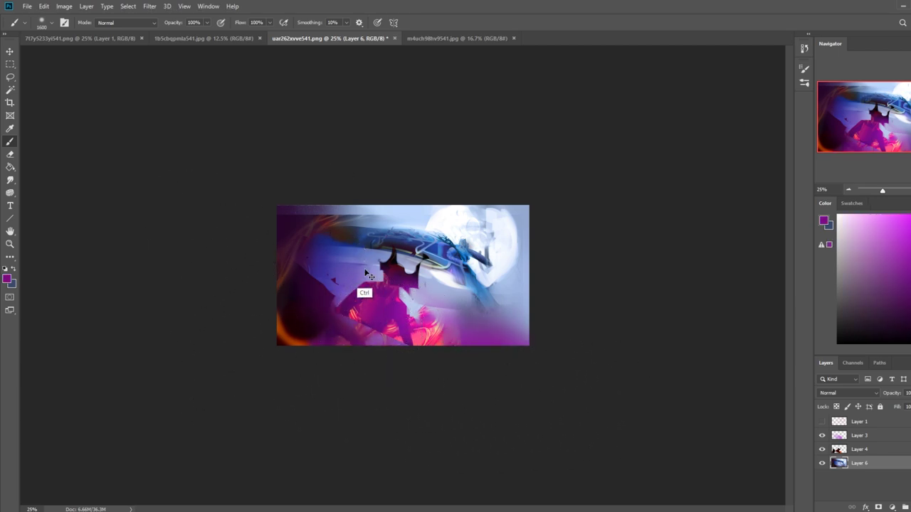
pyautogui.keyDown('alt'); pyautogui.click(310, 312); pyautogui.keyUp('alt')
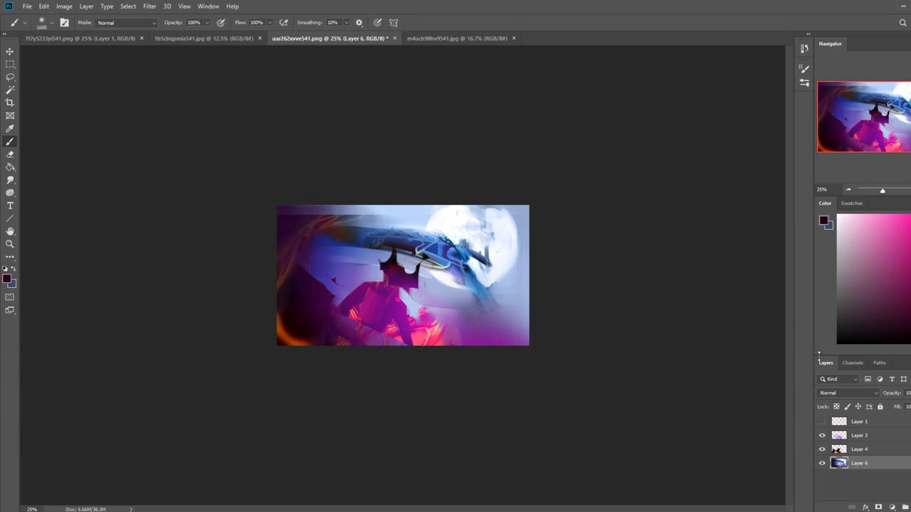
# - Paint sampled blue and pale blue haze on Layer 4 across the upper sky toward the dark left corner with the 1600 px brush
pyautogui.click(822, 449)
pyautogui.click(821, 449)
pyautogui.click(858, 449)
pyautogui.keyDown('alt'); pyautogui.click(353, 279); pyautogui.keyUp('alt')
pyautogui.moveTo(362, 256); pyautogui.dragTo(320, 267)
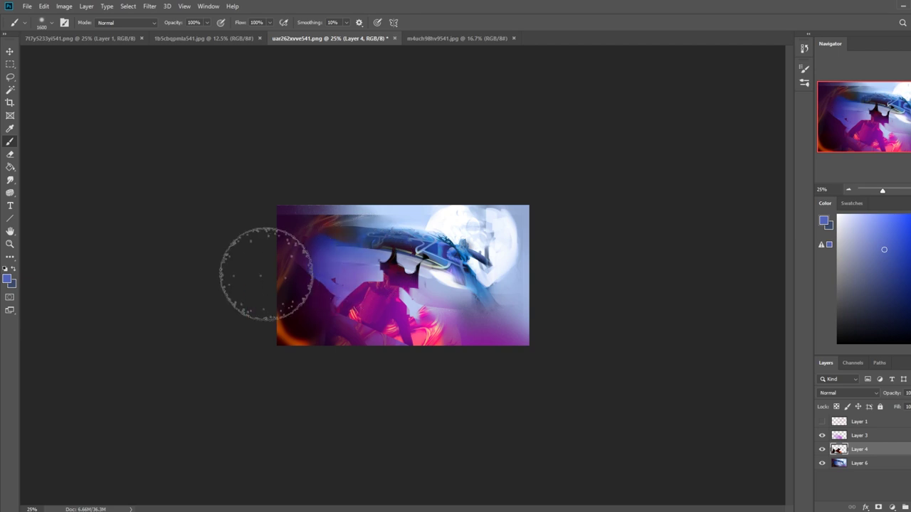
pyautogui.keyDown('alt'); pyautogui.click(411, 195); pyautogui.keyUp('alt')
pyautogui.keyDown('alt'); pyautogui.click(414, 214); pyautogui.keyUp('alt')
pyautogui.moveTo(404, 206); pyautogui.dragTo(249, 248)
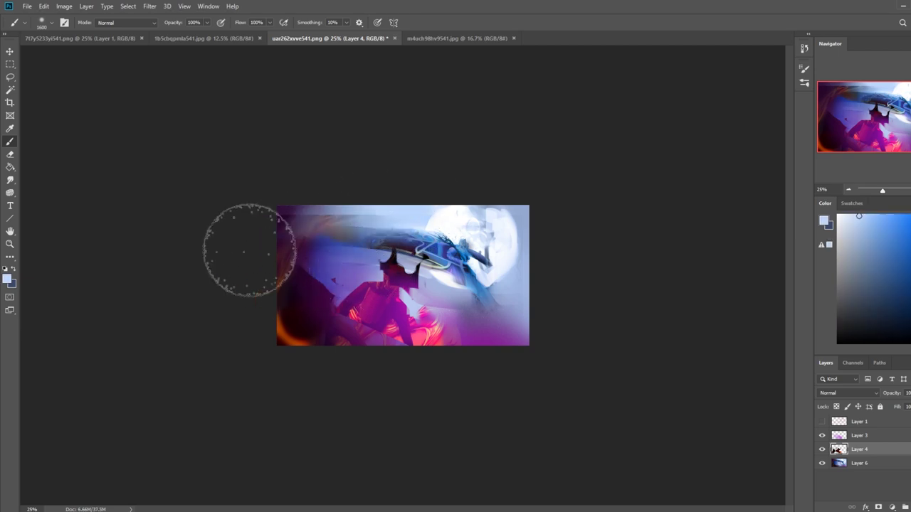
# - Paint a soft dark blue band from the flying sleigh across the upper sky on Layer 4 with a 500 px brush
pyautogui.keyDown('alt'); pyautogui.click(426, 243); pyautogui.keyUp('alt')
pyautogui.press('[')
pyautogui.press('[')
pyautogui.press('[')
pyautogui.press('[')
pyautogui.press('[')
pyautogui.press('[')
pyautogui.press('[')
pyautogui.press('[')
pyautogui.press('[')
pyautogui.press('[')
pyautogui.press('[')
pyautogui.moveTo(419, 242); pyautogui.dragTo(382, 199)
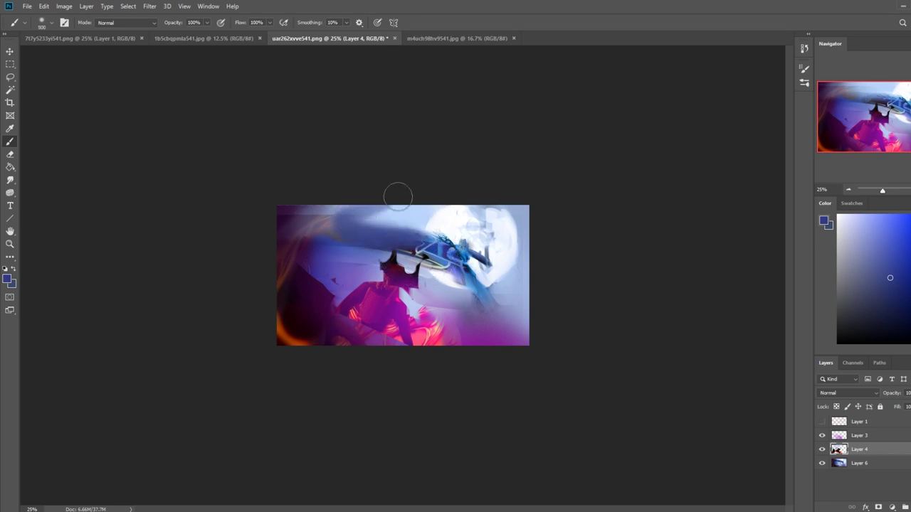
pyautogui.hotkey('ctrl', 'z')
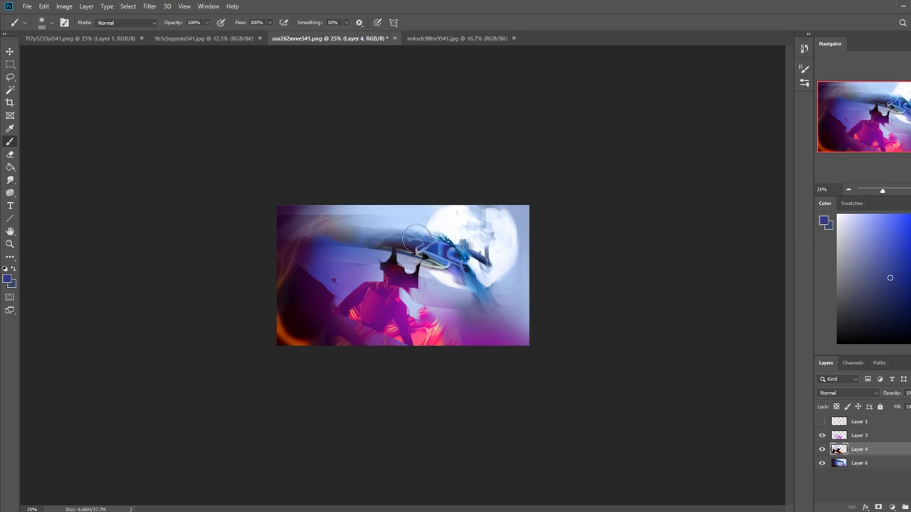
pyautogui.moveTo(429, 240); pyautogui.dragTo(401, 197)
# - Paint a sampled blue patch above the dark foreground form on Layer 4, and intensify it with the Sponge tool in Saturate mode
pyautogui.keyDown('alt'); pyautogui.click(324, 240); pyautogui.keyUp('alt')
pyautogui.moveTo(313, 242)
pyautogui.mouseDown()
pyautogui.moveTo(290, 260)
pyautogui.moveTo(260, 258)
pyautogui.mouseUp()
pyautogui.click(9, 193)
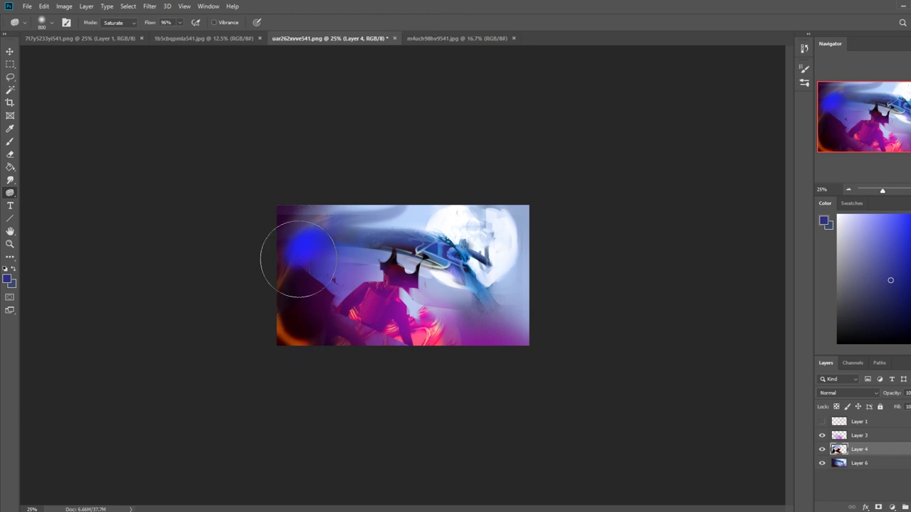
pyautogui.click(822, 450)
pyautogui.click(822, 451)
pyautogui.click(823, 450)
pyautogui.click(823, 450)
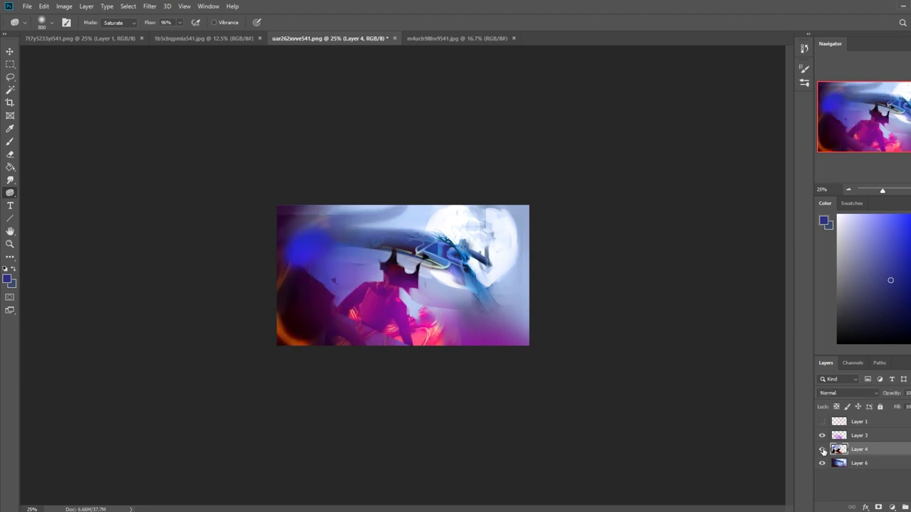
# - Try painting white behind the horned creature on Layer 6 with a 1600 px brush
pyautogui.click(865, 464)
pyautogui.press('b')
pyautogui.press('x')
pyautogui.press(']')
pyautogui.press(']')
pyautogui.press(']')
pyautogui.press(']')
pyautogui.press(']')
pyautogui.press(']')
pyautogui.press(']')
pyautogui.press(']')
pyautogui.moveTo(434, 286)
pyautogui.mouseDown()
pyautogui.moveTo(396, 283)
pyautogui.moveTo(334, 248)
pyautogui.mouseUp()
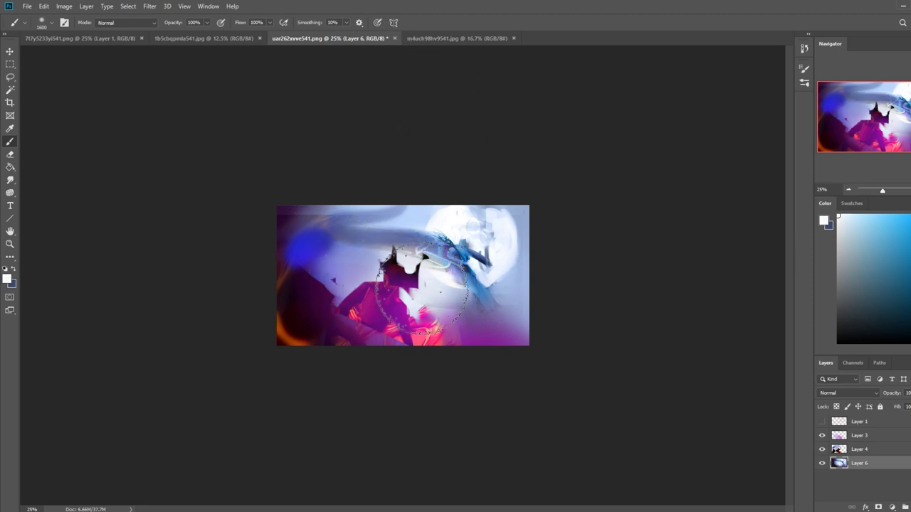
pyautogui.hotkey('ctrl', 'z')
pyautogui.moveTo(442, 289); pyautogui.dragTo(299, 283)
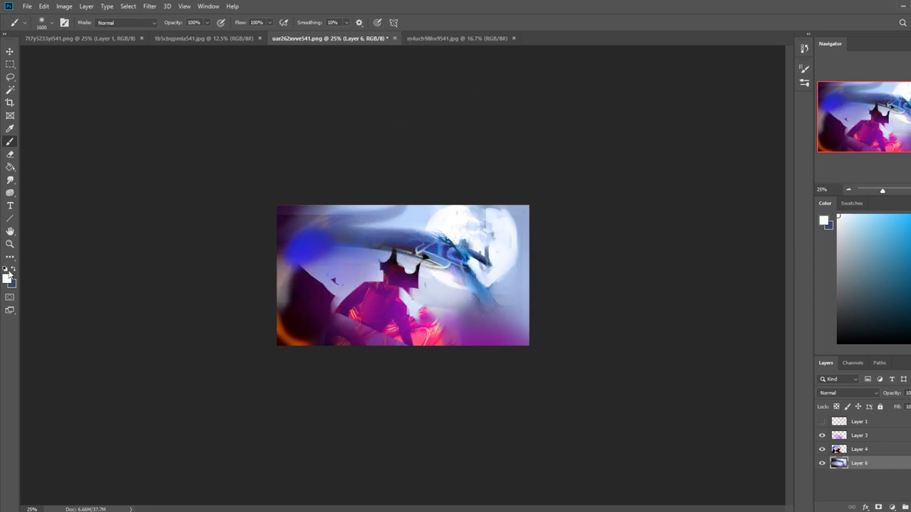
pyautogui.hotkey('ctrl', 'z')
# - Set the brush opacity to 34% and paint white haze behind the horned creature on Layer 6
pyautogui.moveTo(177, 34); pyautogui.dragTo(176, 34)
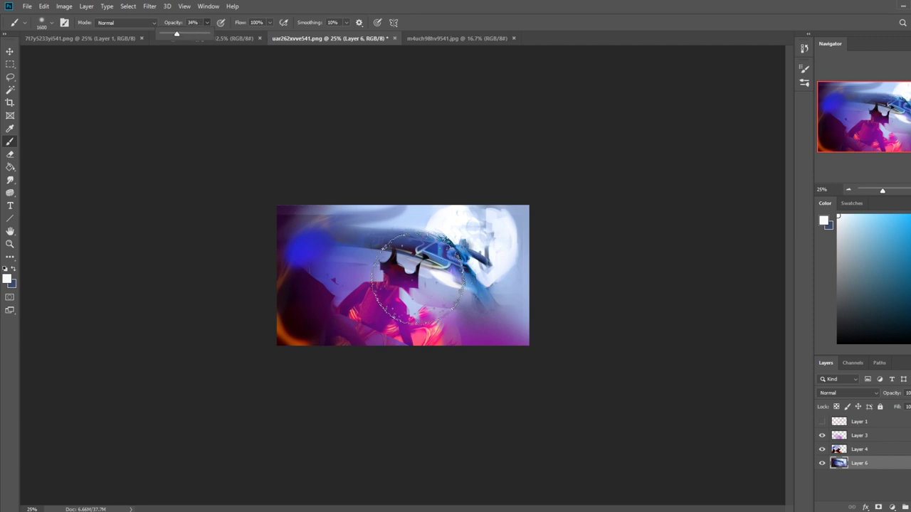
pyautogui.moveTo(413, 292); pyautogui.dragTo(341, 279)
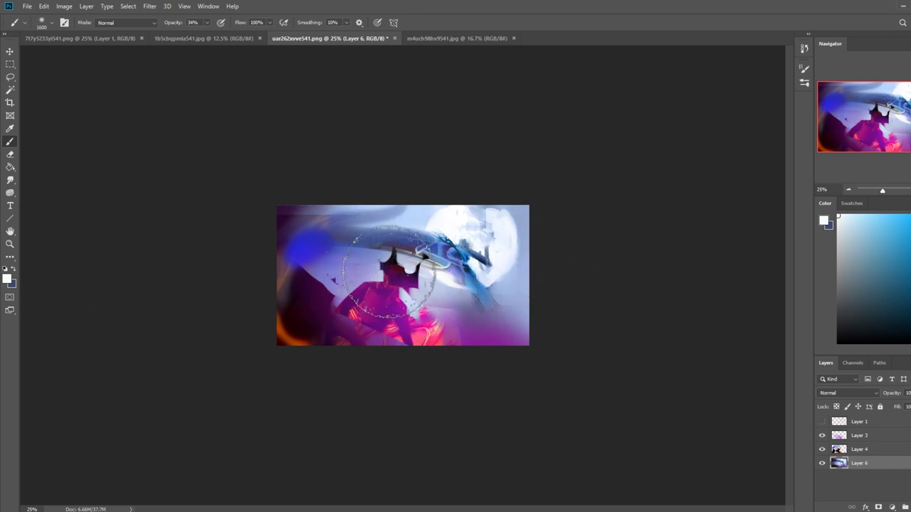
pyautogui.moveTo(407, 312); pyautogui.dragTo(420, 287)
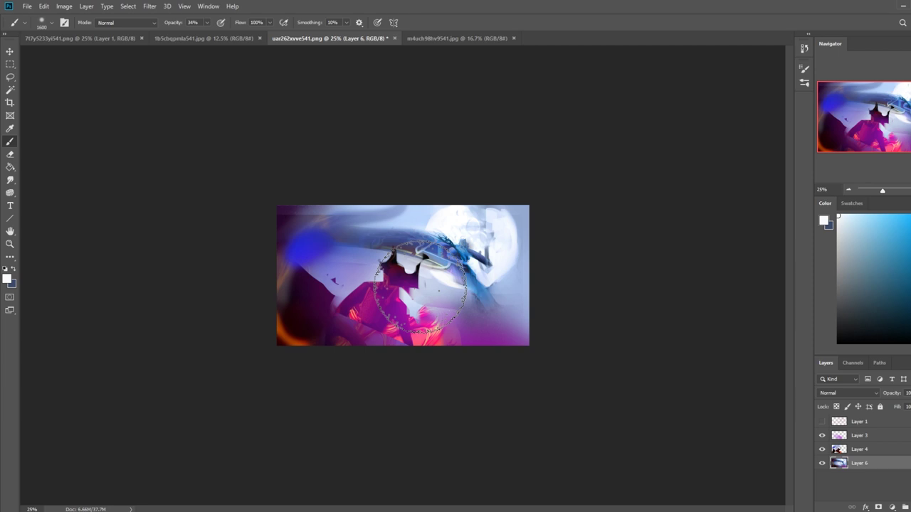
# - Undo the last white haze stroke and hide Layer 3 while keeping Layer 4 visible
pyautogui.hotkey('ctrl', 'z')
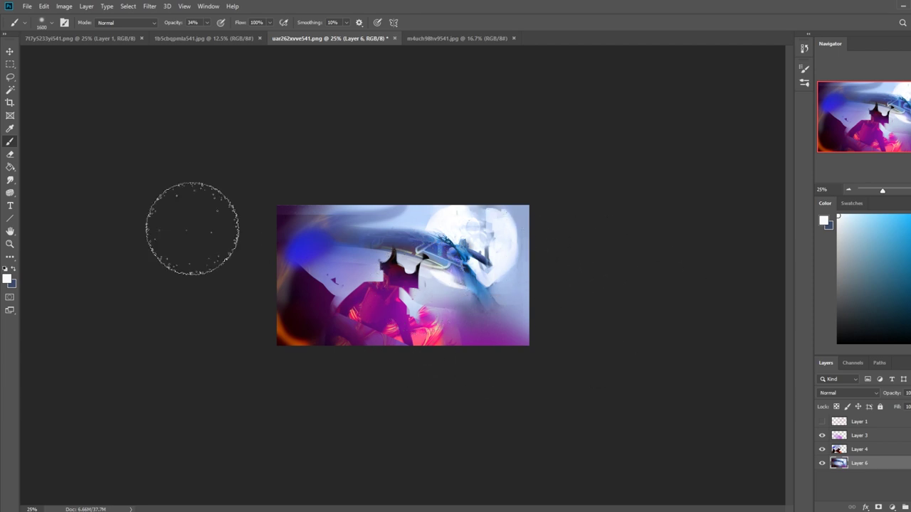
pyautogui.moveTo(822, 450); pyautogui.dragTo(823, 435)
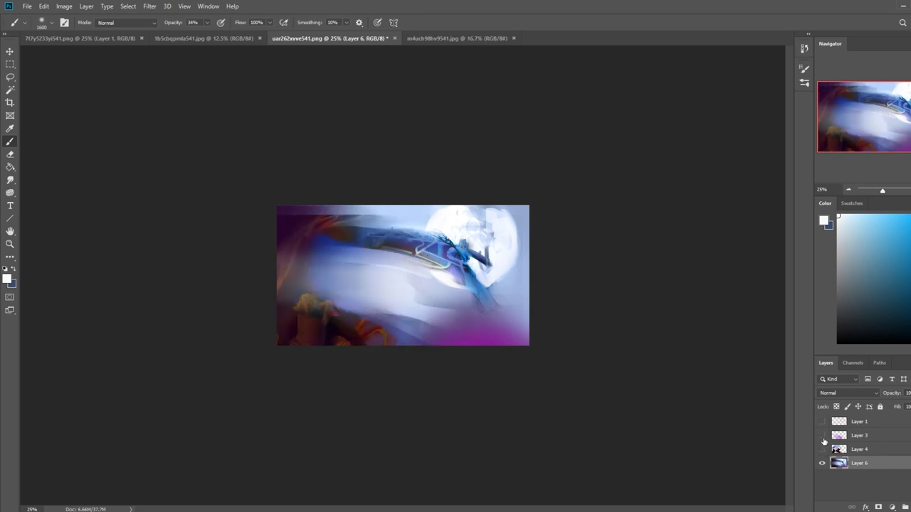
pyautogui.click(822, 449)
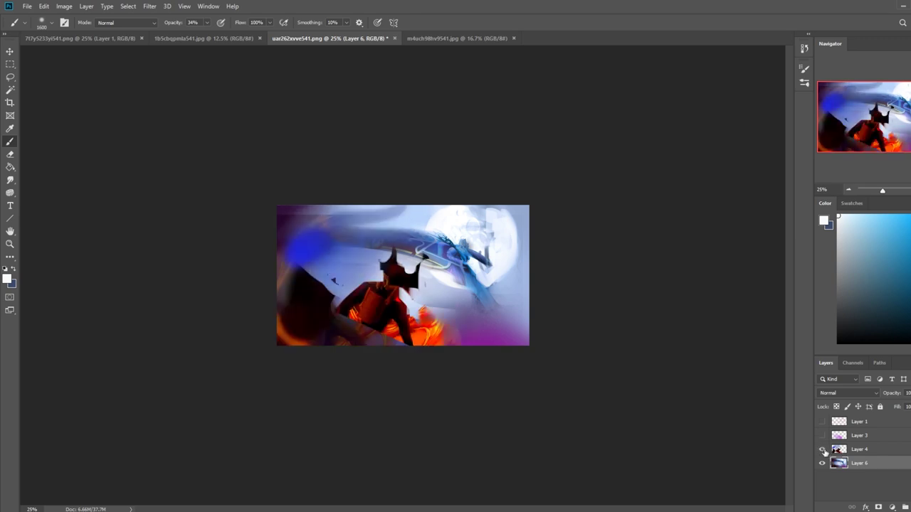
pyautogui.click(823, 450)
pyautogui.click(822, 450)
# - Erase the dark foreground form beside the horned creature on Layer 4 with a 200 px eraser
pyautogui.click(873, 450)
pyautogui.press('e')
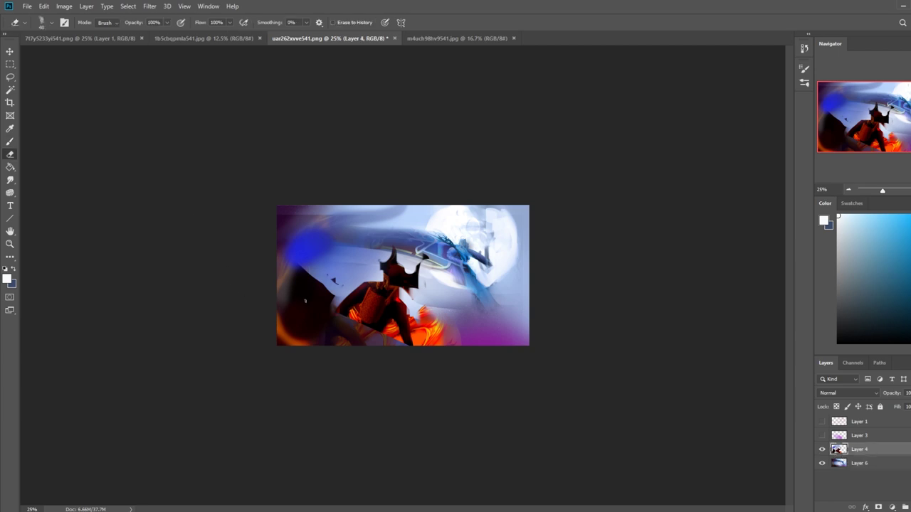
pyautogui.press(']')
pyautogui.press(']')
pyautogui.press(']')
pyautogui.press(']')
pyautogui.press(']')
pyautogui.press(']')
pyautogui.press(']')
pyautogui.press(']')
pyautogui.press(']')
pyautogui.moveTo(304, 294); pyautogui.dragTo(303, 314)
pyautogui.moveTo(299, 282); pyautogui.dragTo(328, 318)
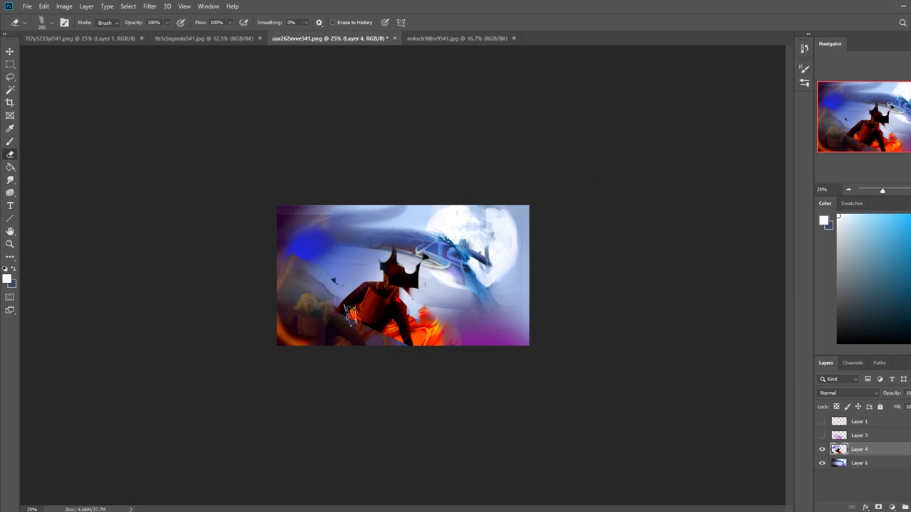
# - Paint sampled blue around the creature's arm on Layer 4 with a 45 px dry-oil brush at 100% opacity
pyautogui.press('b')
pyautogui.keyDown('alt'); pyautogui.click(448, 255); pyautogui.keyUp('alt')
pyautogui.rightClick(448, 255)
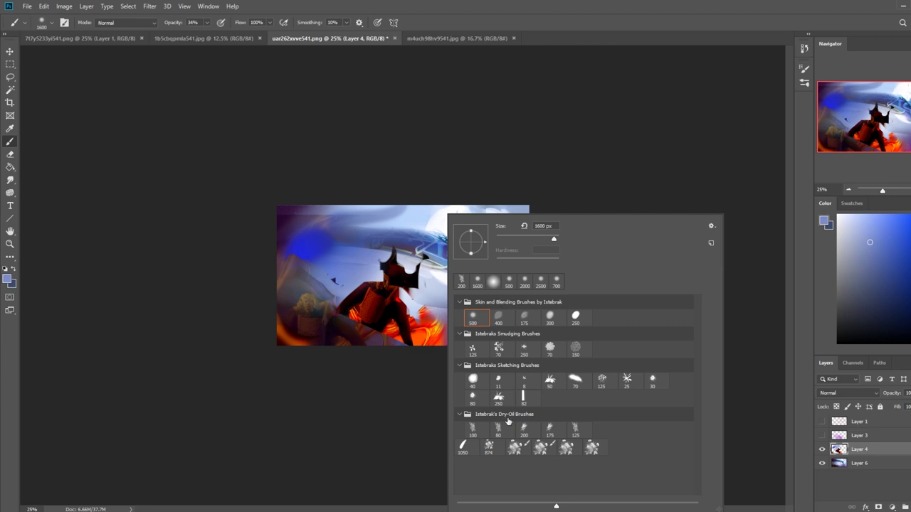
pyautogui.doubleClick(496, 427)
pyautogui.keyDown('alt'); pyautogui.click(358, 270); pyautogui.keyUp('alt')
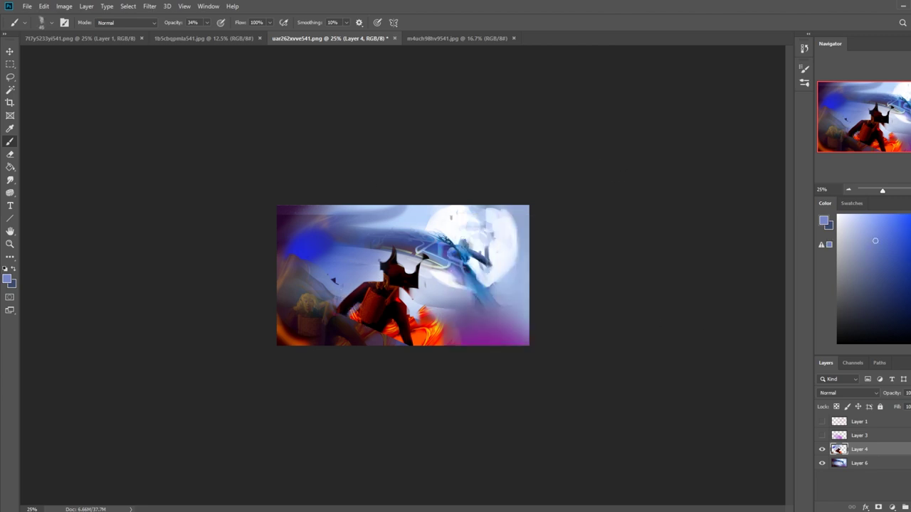
pyautogui.click(208, 22)
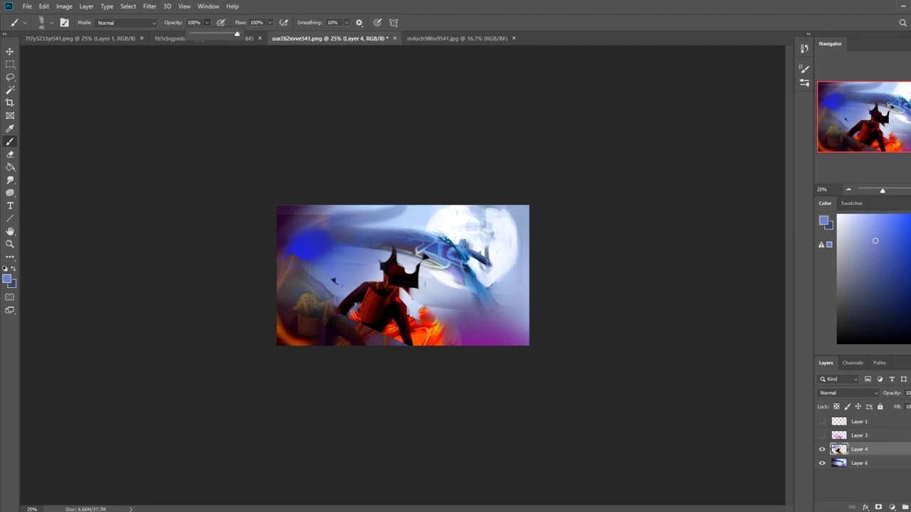
pyautogui.click(355, 304)
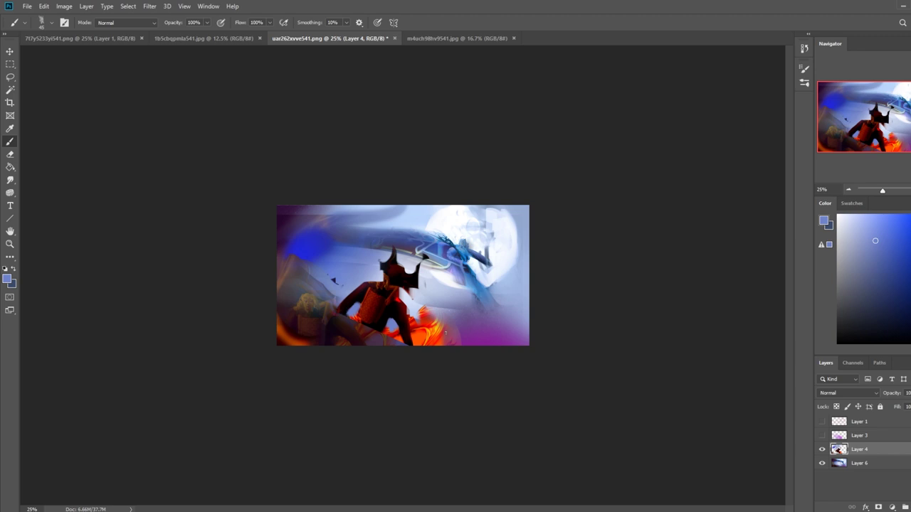
# - Paint a sampled golden arc rising from the flames on Layer 4, and undo the extra stroke across the lower left
pyautogui.keyDown('alt'); pyautogui.click(442, 322); pyautogui.keyUp('alt')
pyautogui.moveTo(427, 322); pyautogui.dragTo(503, 344)
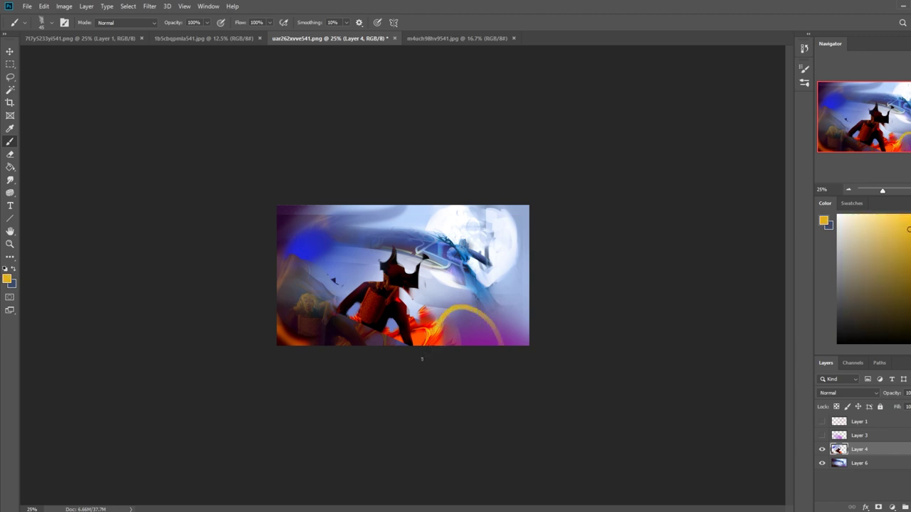
pyautogui.moveTo(382, 318); pyautogui.dragTo(277, 332)
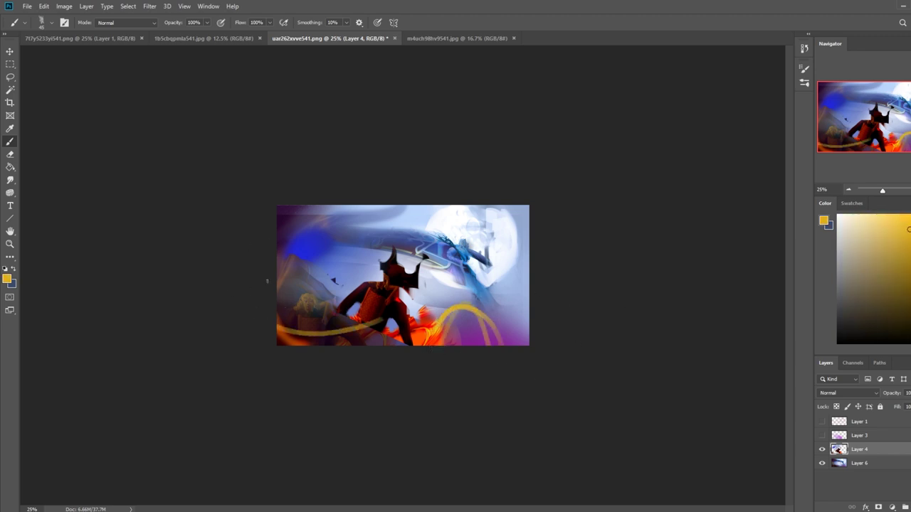
pyautogui.hotkey('ctrl', 'z')
pyautogui.hotkey('ctrl', 'z')
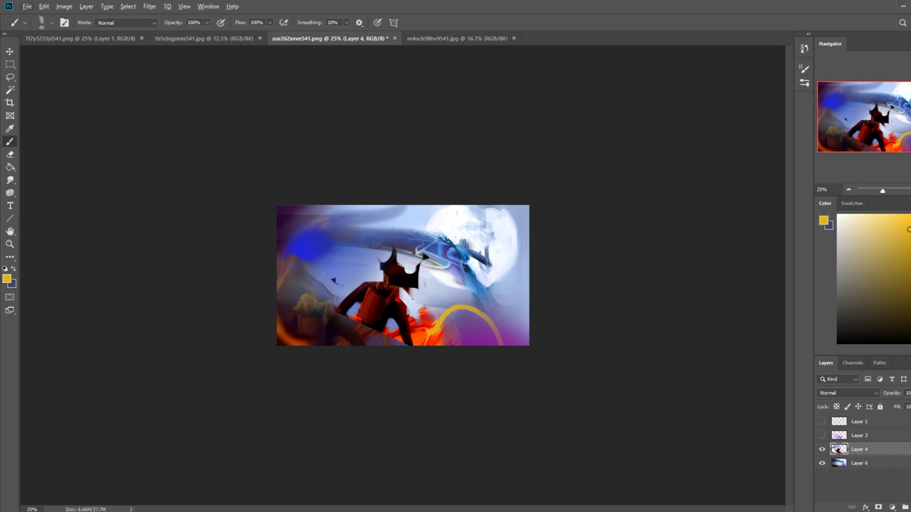
# - Paint sampled dark purple along the painting's bottom and lower-left edge on Layer 4, enlarging the soft brush to 1100 px
pyautogui.keyDown('alt'); pyautogui.click(484, 338); pyautogui.keyUp('alt')
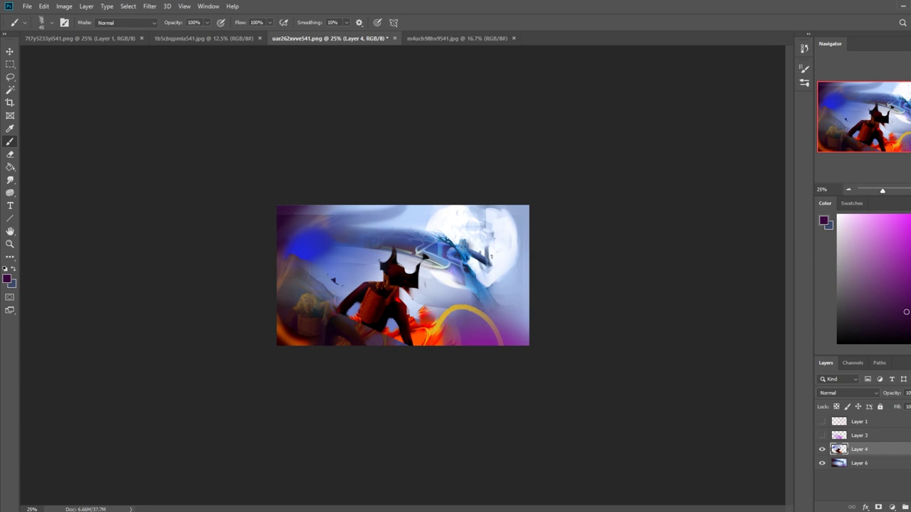
pyautogui.rightClick(528, 306)
pyautogui.click(508, 317)
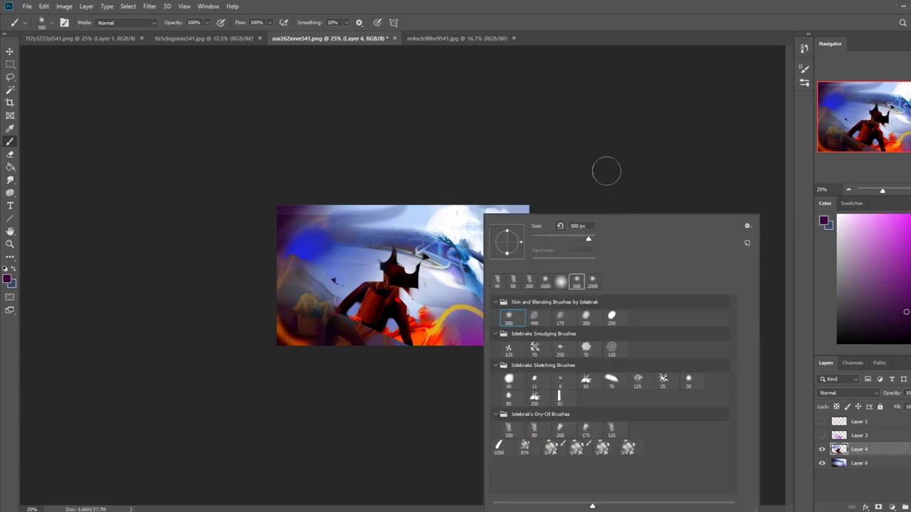
pyautogui.press(']')
pyautogui.press(']')
pyautogui.press(']')
pyautogui.press(']')
pyautogui.moveTo(390, 338)
pyautogui.mouseDown()
pyautogui.moveTo(373, 355)
pyautogui.moveTo(349, 329)
pyautogui.mouseUp()
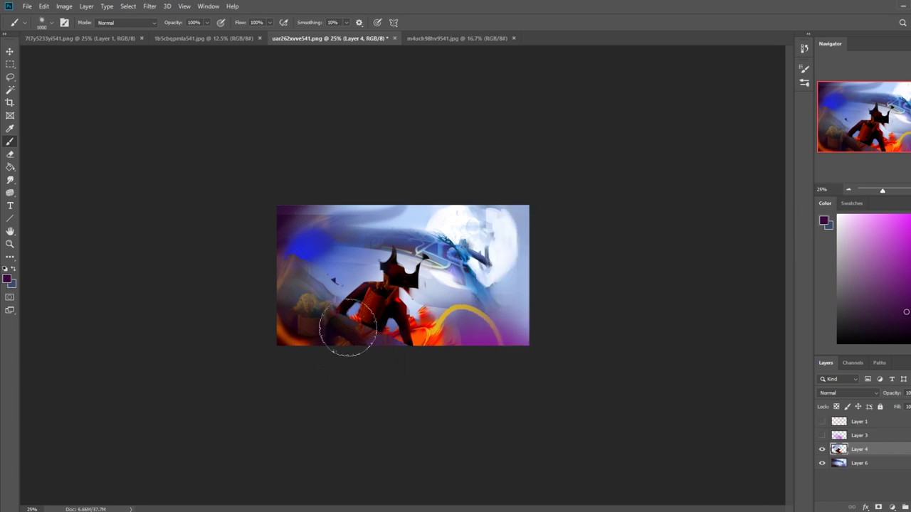
pyautogui.moveTo(409, 364); pyautogui.dragTo(528, 382)
pyautogui.moveTo(320, 347)
pyautogui.mouseDown()
pyautogui.moveTo(268, 319)
pyautogui.moveTo(295, 296)
pyautogui.moveTo(309, 328)
pyautogui.moveTo(281, 273)
pyautogui.mouseUp()
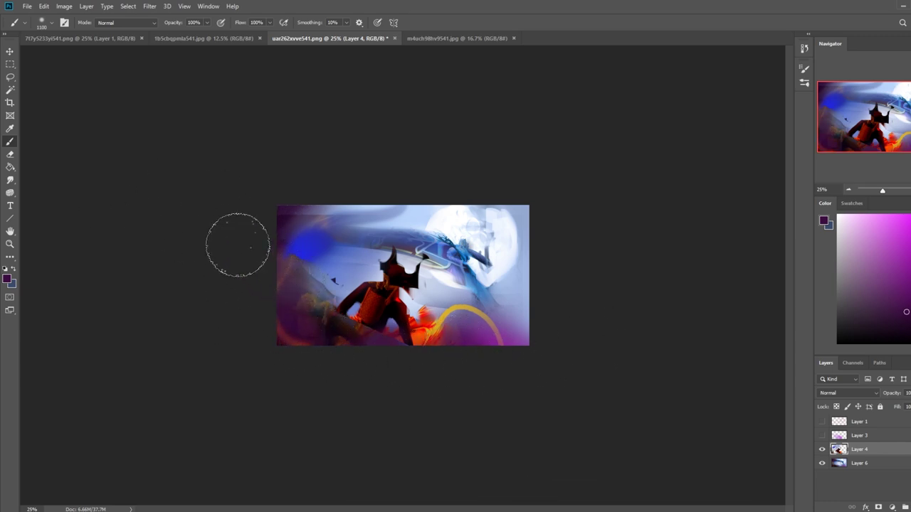
pyautogui.keyDown('alt'); pyautogui.click(416, 206); pyautogui.keyUp('alt')
pyautogui.keyDown('alt'); pyautogui.click(406, 200); pyautogui.keyUp('alt')
pyautogui.moveTo(369, 195); pyautogui.dragTo(326, 205)
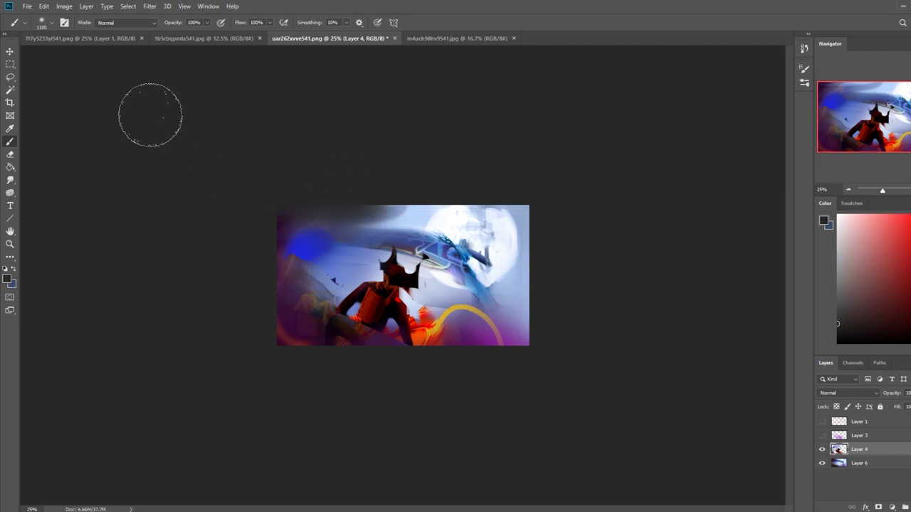
pyautogui.hotkey('ctrl', 'z')
# - Paint sampled pale blue over the upper-left sky, and purple and light blue haze around the lower-right corner on Layer 4
pyautogui.keyDown('alt'); pyautogui.click(420, 213); pyautogui.keyUp('alt')
pyautogui.moveTo(383, 198); pyautogui.dragTo(227, 156)
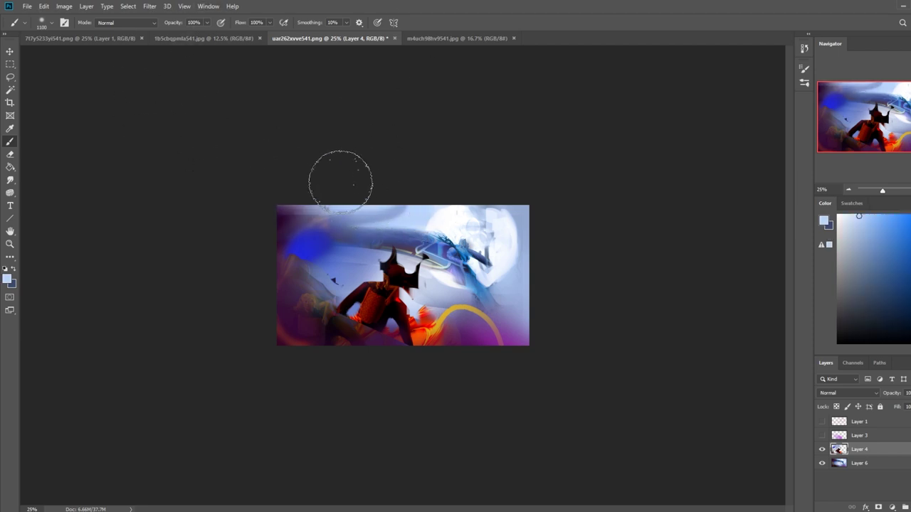
pyautogui.moveTo(341, 182); pyautogui.dragTo(204, 145)
pyautogui.moveTo(384, 216); pyautogui.dragTo(256, 211)
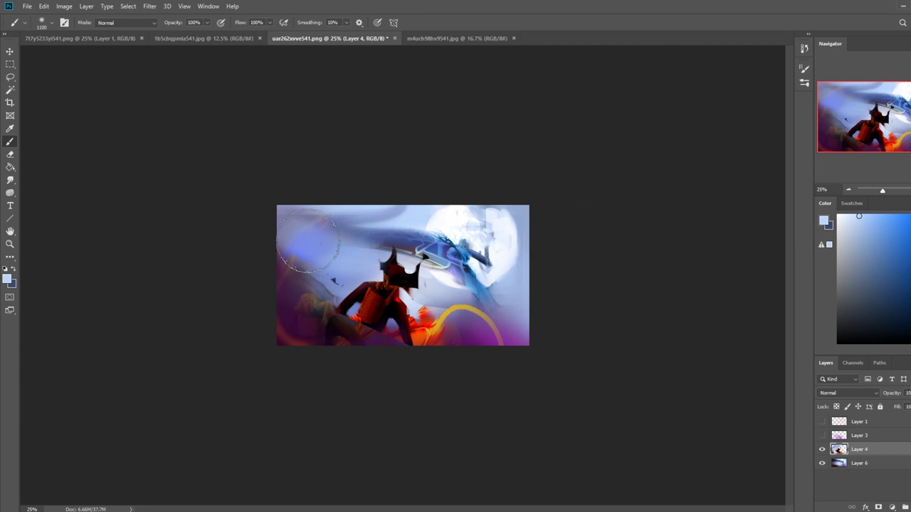
pyautogui.keyDown('alt'); pyautogui.click(496, 344); pyautogui.keyUp('alt')
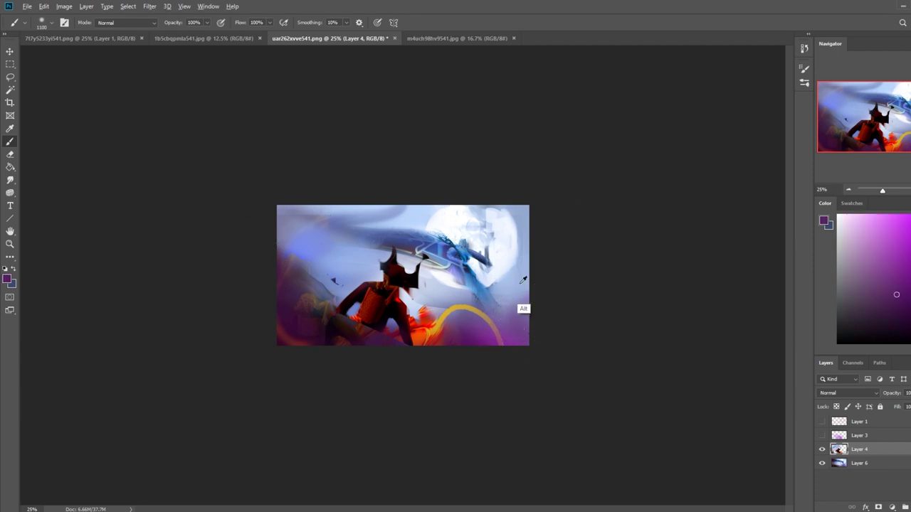
pyautogui.keyDown('alt'); pyautogui.click(523, 308); pyautogui.keyUp('alt')
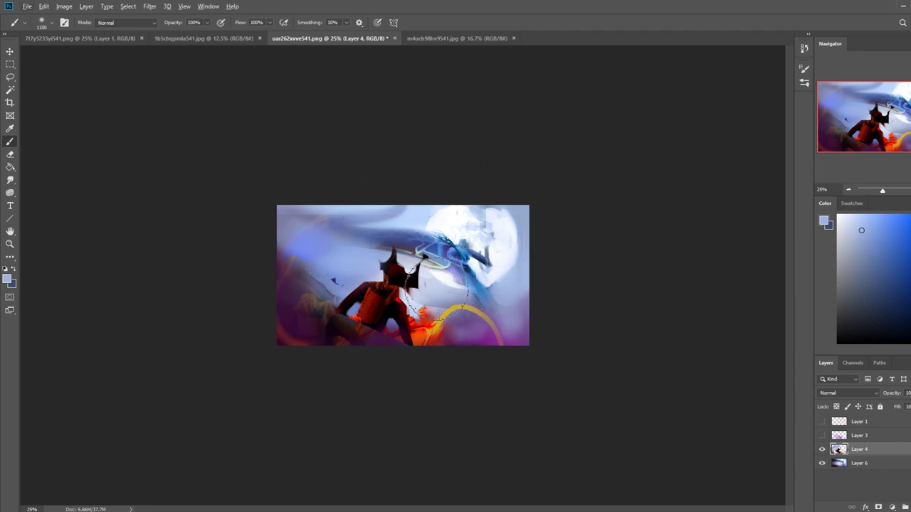
# - Trim the edges below the creature's head on Layer 4 with the eraser set to the 82 px sketching brush
pyautogui.press('e')
pyautogui.hotkey('alt', 'e')
pyautogui.press('Escape')
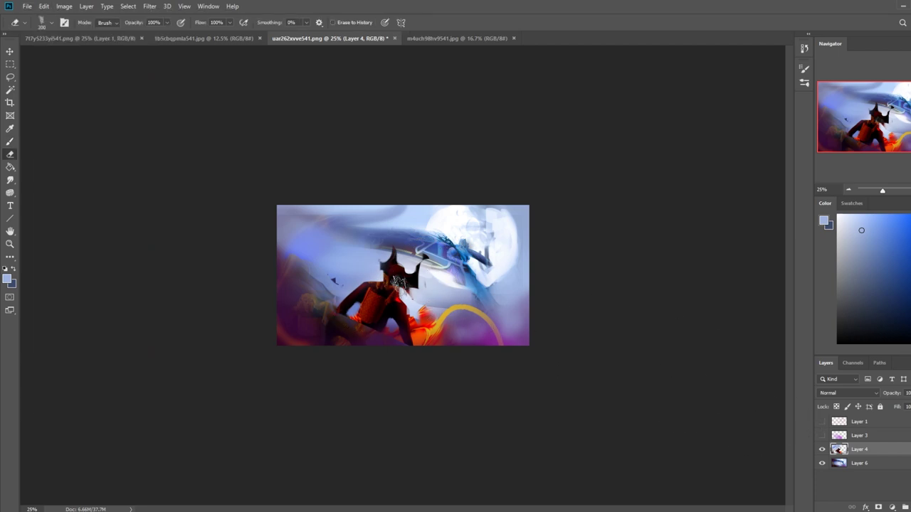
pyautogui.rightClick(418, 251)
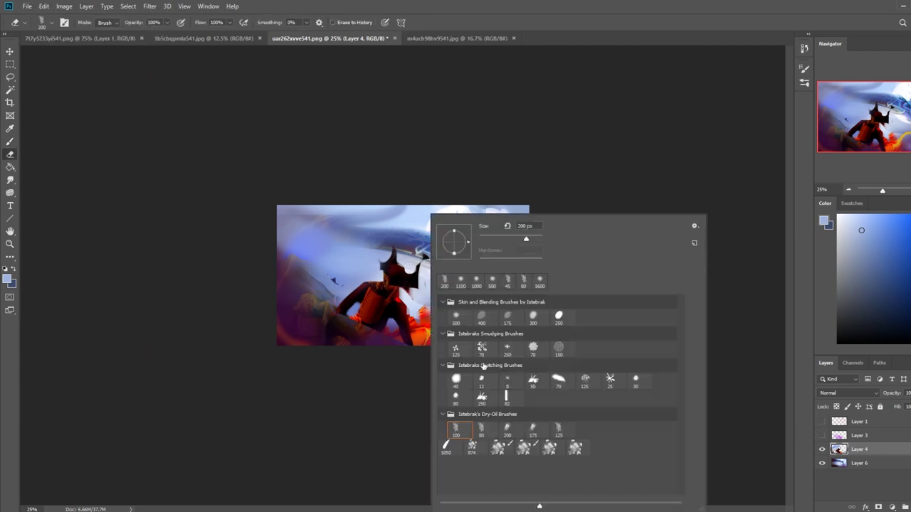
pyautogui.doubleClick(506, 400)
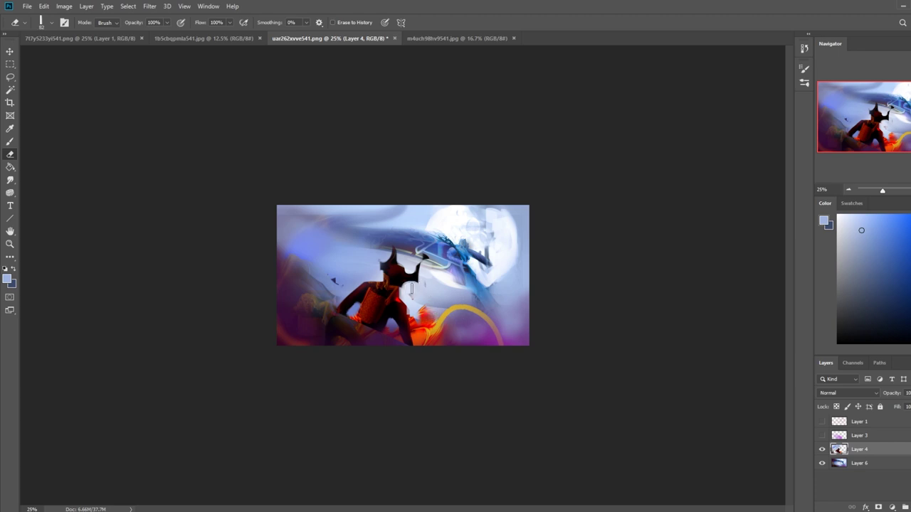
# - Refine the creature's head and body on Layer 4 with the 82 px sketching brush in sampled dark red and black, undoing the last stroke
pyautogui.press('b')
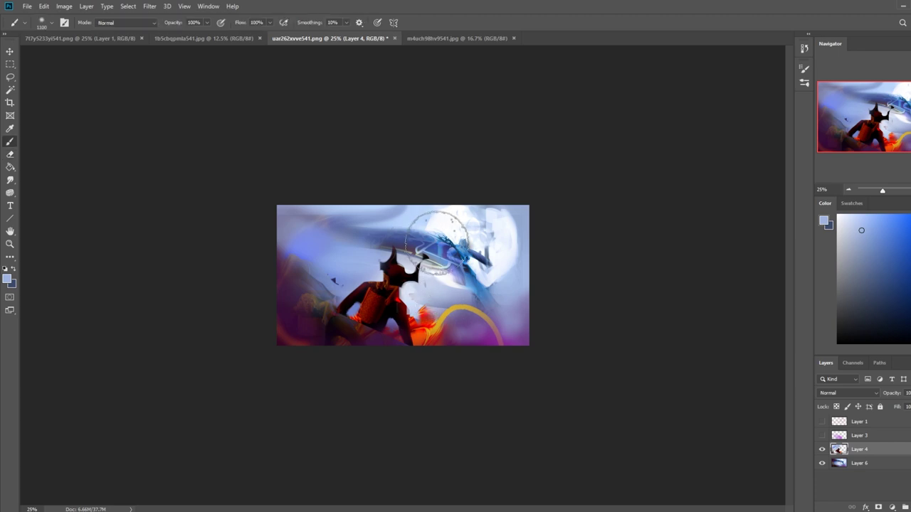
pyautogui.rightClick(413, 245)
pyautogui.doubleClick(493, 397)
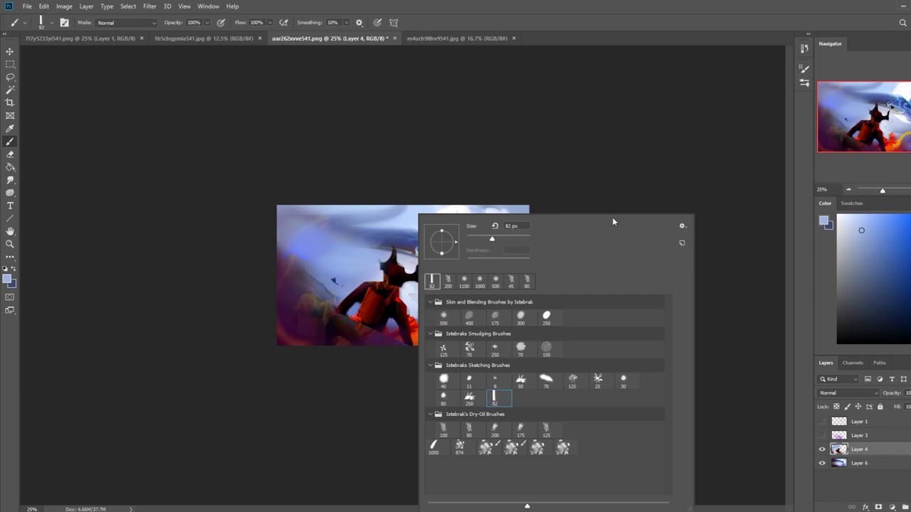
pyautogui.keyDown('alt'); pyautogui.click(403, 305); pyautogui.keyUp('alt')
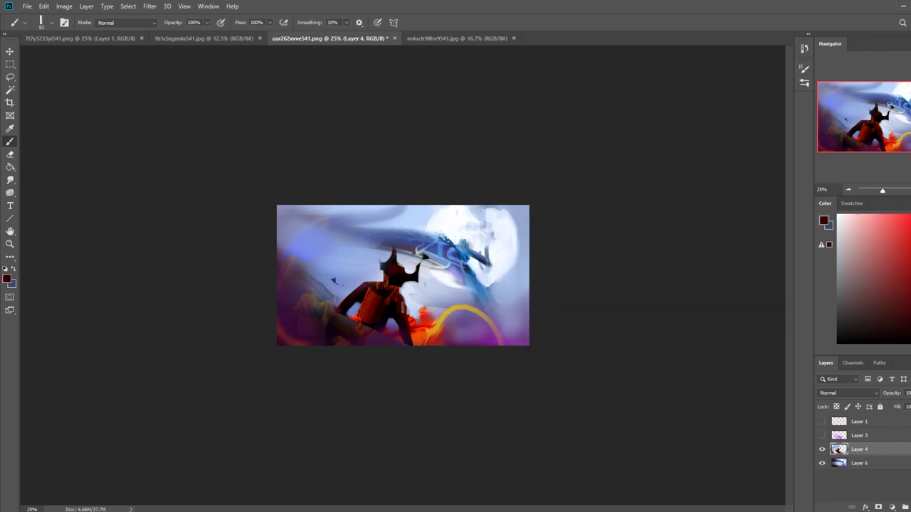
pyautogui.keyDown('alt'); pyautogui.click(379, 293); pyautogui.keyUp('alt')
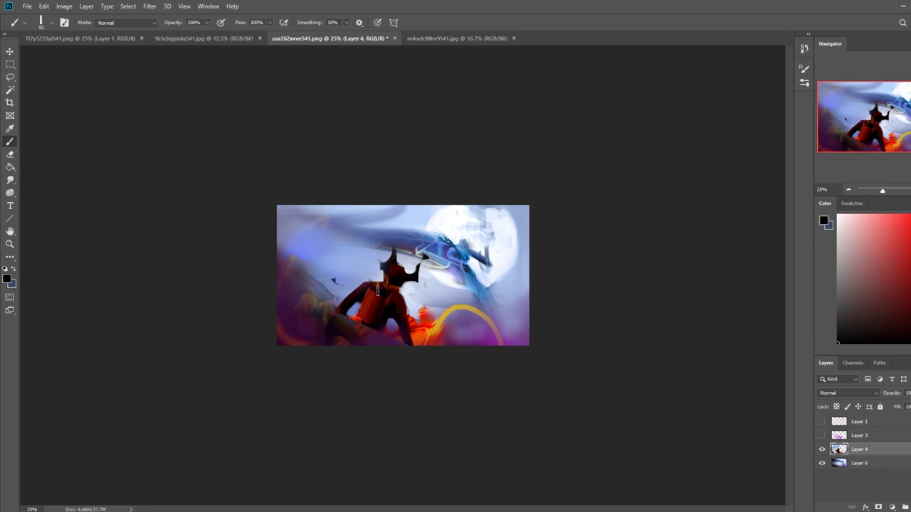
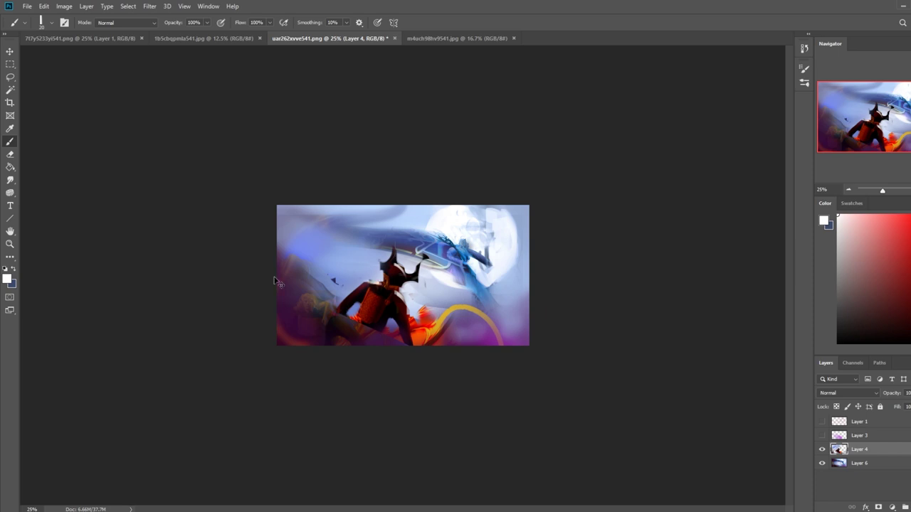
pyautogui.moveTo(390, 257)
pyautogui.mouseDown()
pyautogui.moveTo(402, 340)
pyautogui.moveTo(420, 266)
pyautogui.mouseUp()
pyautogui.hotkey('ctrl', 'z')
# - Intensify the lower-left foreground colors on Layer 4 with the Sponge tool in Saturate mode
pyautogui.click(12, 191)
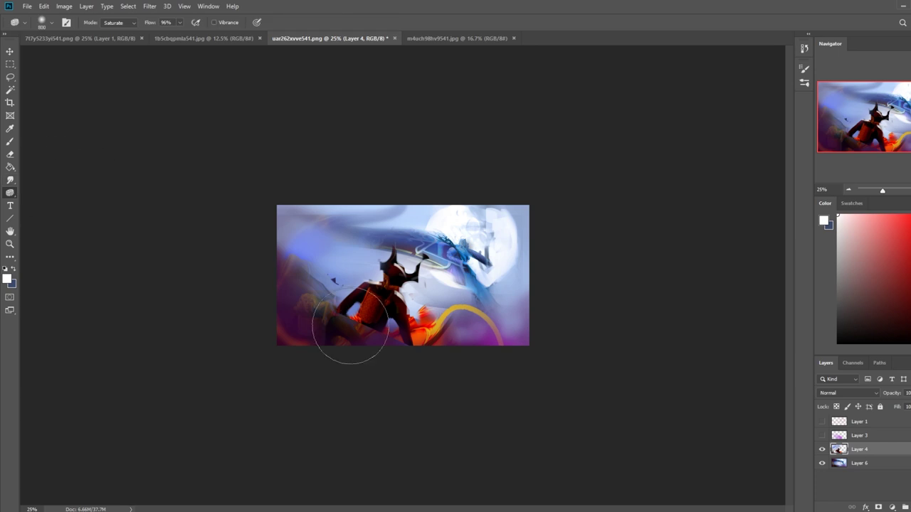
pyautogui.click(292, 343)
pyautogui.moveTo(292, 343)
pyautogui.mouseDown()
pyautogui.moveTo(268, 321)
pyautogui.moveTo(460, 346)
pyautogui.moveTo(381, 330)
pyautogui.mouseUp()
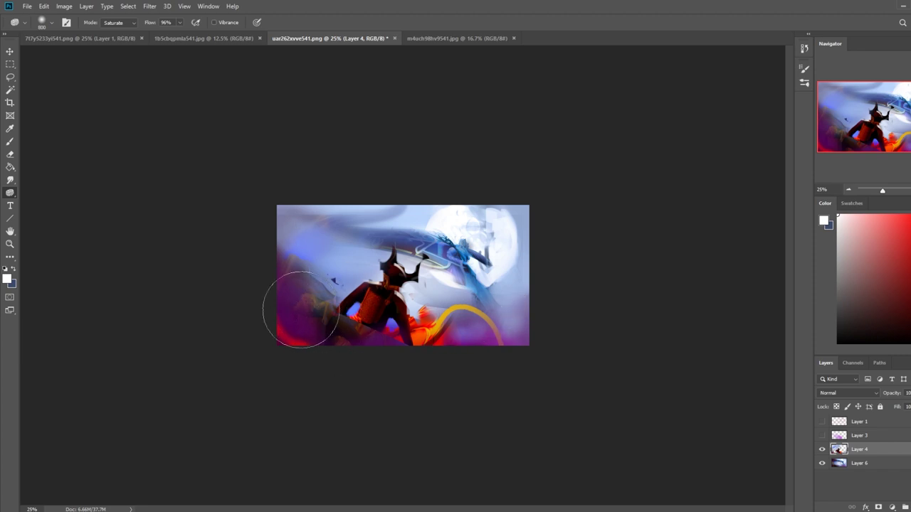
# - Show Layer 3 and try merging it down into Layer 4
pyautogui.click(822, 436)
pyautogui.click(822, 436)
pyautogui.click(822, 435)
pyautogui.click(859, 436)
pyautogui.moveTo(910, 419); pyautogui.dragTo(900, 422)
pyautogui.rightClick(877, 440)
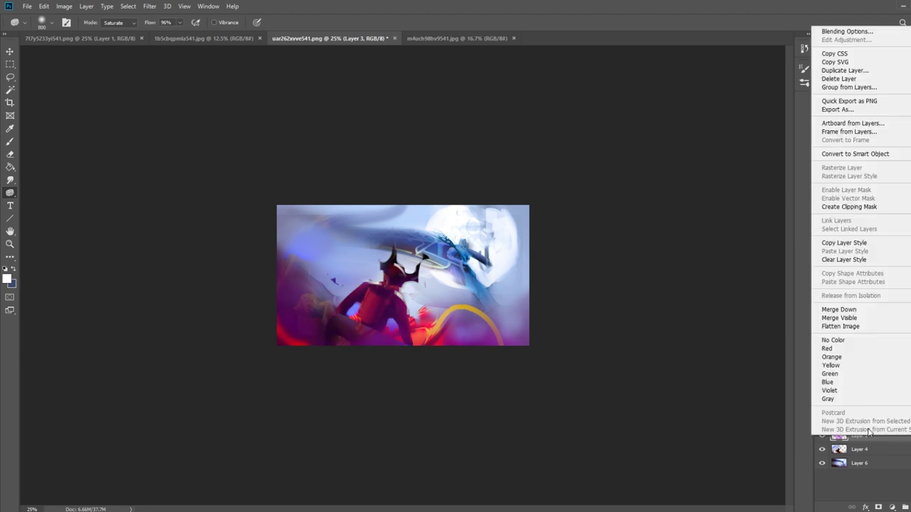
pyautogui.click(847, 309)
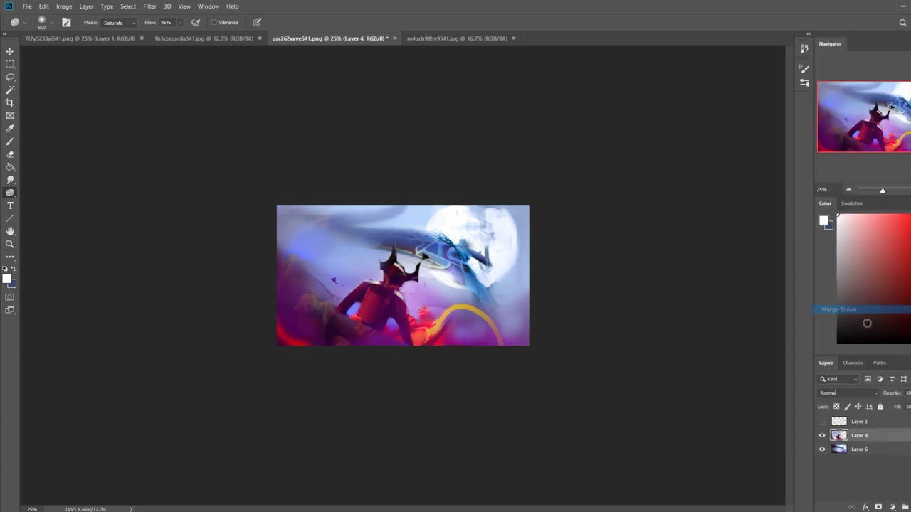
# - Merge the visible layers above Layer 6 down into it and saturate the lower-left foreground with the Sponge tool
pyautogui.rightClick(857, 451)
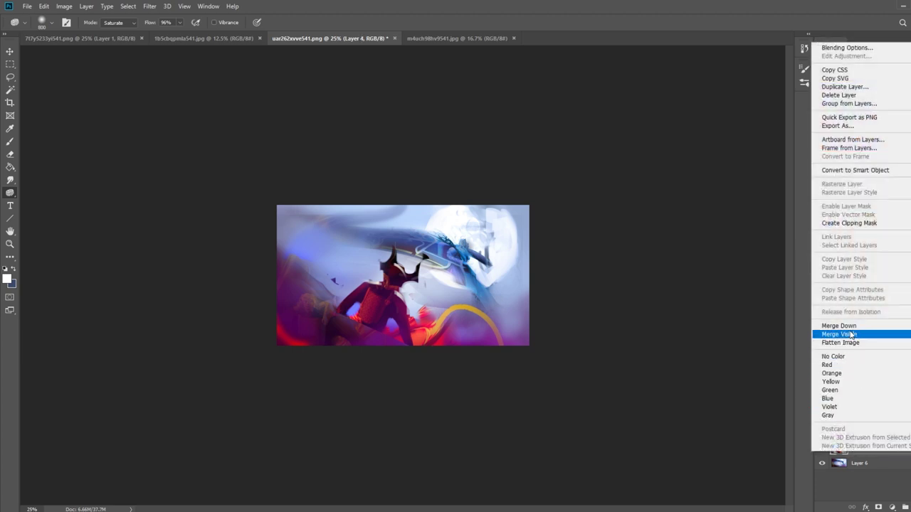
pyautogui.click(848, 445)
pyautogui.rightClick(850, 446)
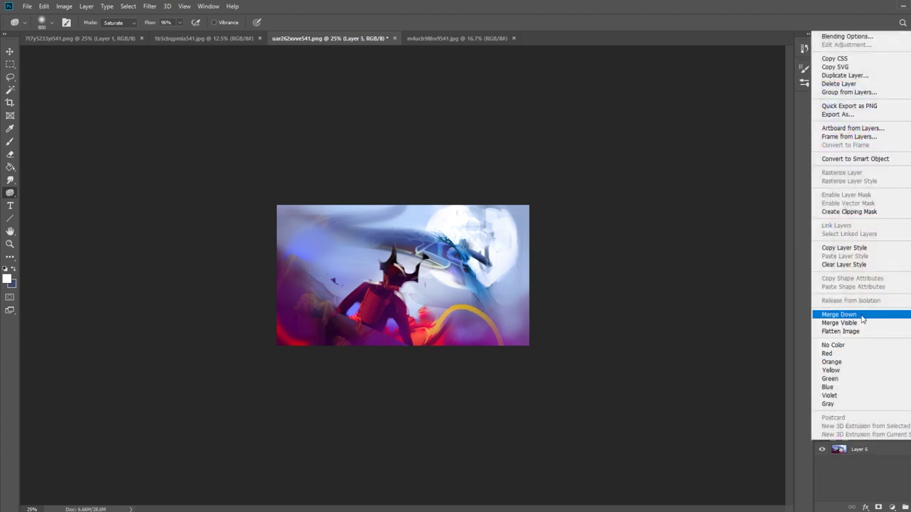
pyautogui.click(846, 315)
pyautogui.moveTo(314, 349)
pyautogui.mouseDown()
pyautogui.moveTo(298, 325)
pyautogui.moveTo(275, 264)
pyautogui.moveTo(340, 340)
pyautogui.moveTo(320, 326)
pyautogui.mouseUp()
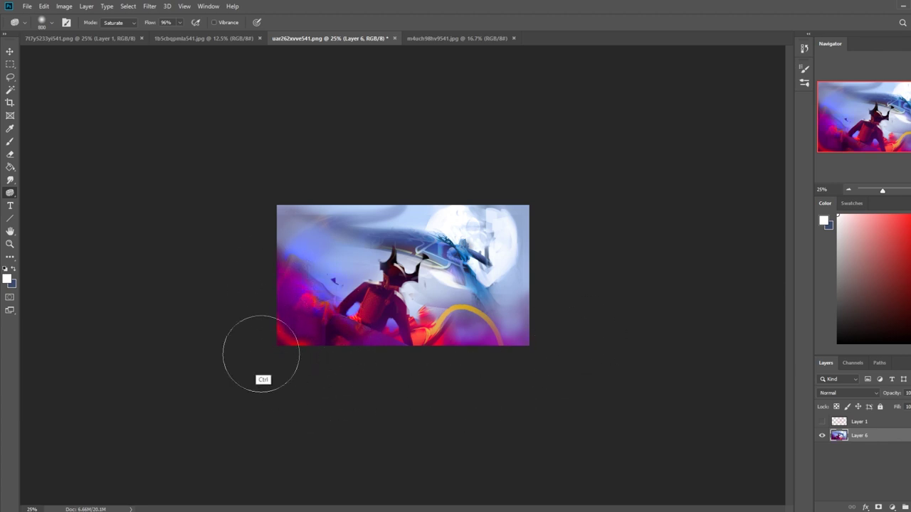
# - Paint branching blue antler-like shapes on Layer 6 beside the moon's lower-right edge with the 20 px brush in sampled colors
pyautogui.press('b')
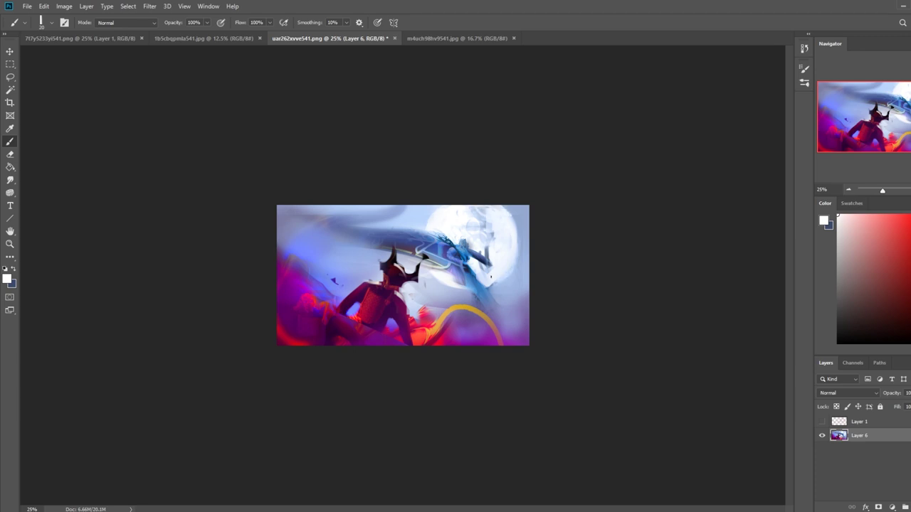
pyautogui.keyDown('alt'); pyautogui.click(472, 284); pyautogui.keyUp('alt')
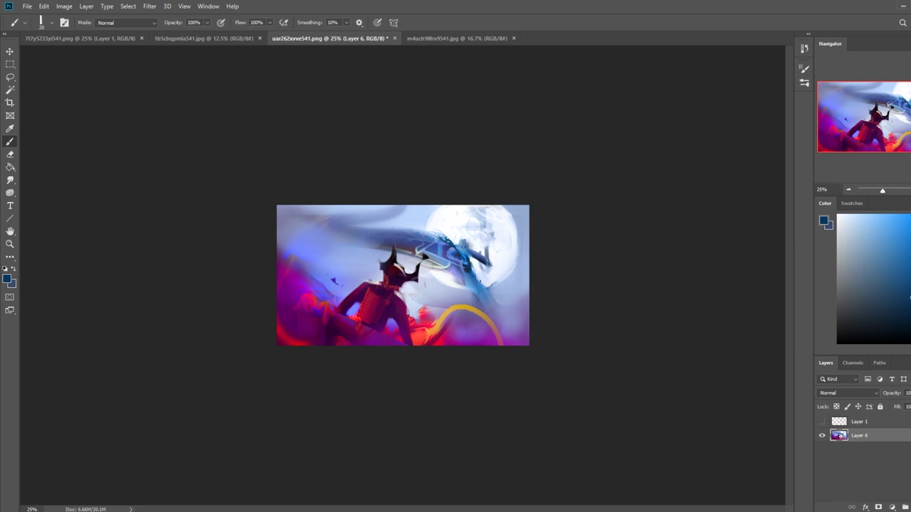
pyautogui.moveTo(483, 283)
pyautogui.mouseDown()
pyautogui.moveTo(518, 286)
pyautogui.moveTo(498, 282)
pyautogui.moveTo(502, 254)
pyautogui.mouseUp()
pyautogui.moveTo(516, 287)
pyautogui.mouseDown()
pyautogui.moveTo(488, 285)
pyautogui.moveTo(501, 284)
pyautogui.moveTo(505, 299)
pyautogui.moveTo(503, 284)
pyautogui.moveTo(530, 296)
pyautogui.moveTo(527, 274)
pyautogui.moveTo(519, 281)
pyautogui.moveTo(524, 249)
pyautogui.moveTo(510, 269)
pyautogui.moveTo(510, 306)
pyautogui.mouseUp()
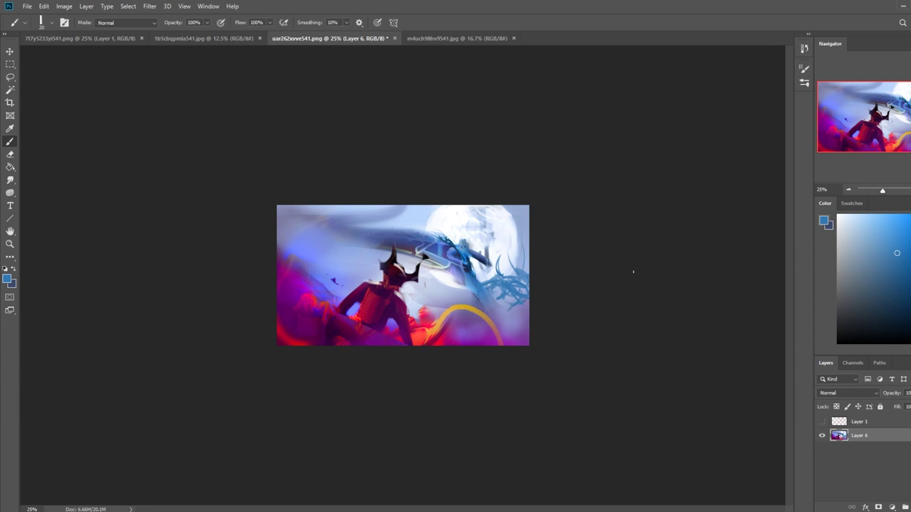
pyautogui.moveTo(516, 280); pyautogui.dragTo(521, 271)
pyautogui.keyDown('alt'); pyautogui.click(511, 298); pyautogui.keyUp('alt')
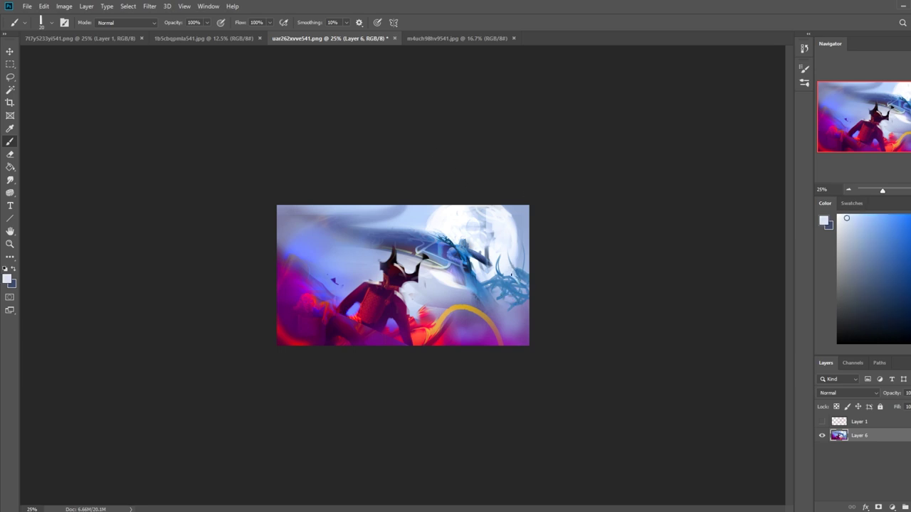
pyautogui.keyDown('alt'); pyautogui.click(522, 285); pyautogui.keyUp('alt')
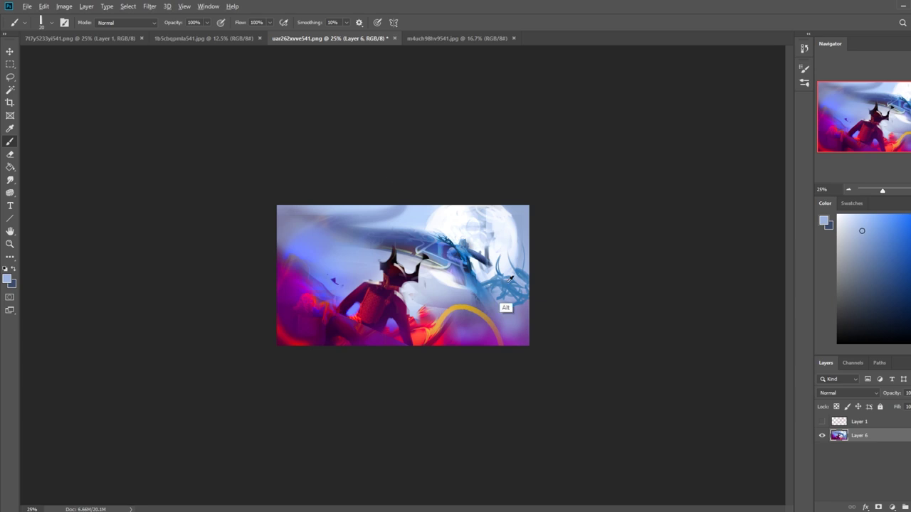
pyautogui.keyDown('alt'); pyautogui.click(505, 307); pyautogui.keyUp('alt')
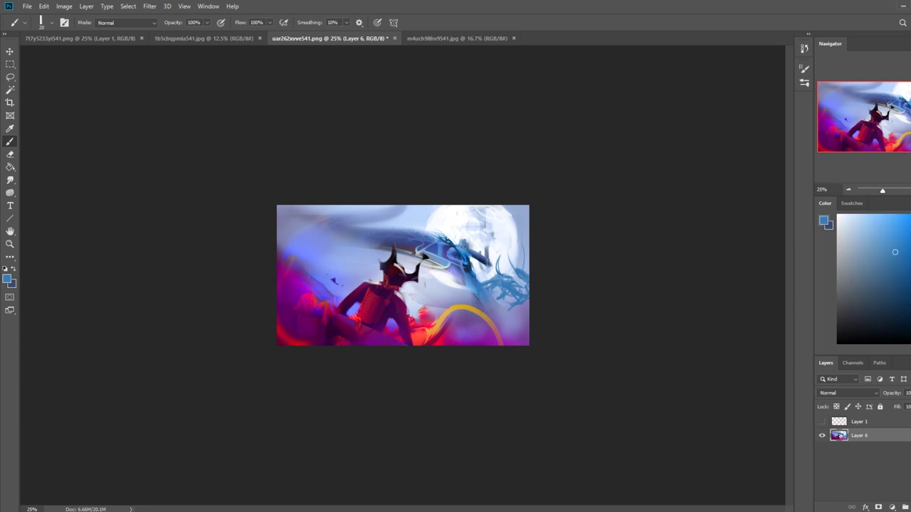
# - Reshape the blue rider on the sleigh and paint out its dark extension over the moon in sampled white and blue
pyautogui.keyDown('alt'); pyautogui.click(466, 273); pyautogui.keyUp('alt')
pyautogui.keyDown('alt'); pyautogui.click(467, 260); pyautogui.keyUp('alt')
pyautogui.moveTo(466, 244); pyautogui.dragTo(462, 241)
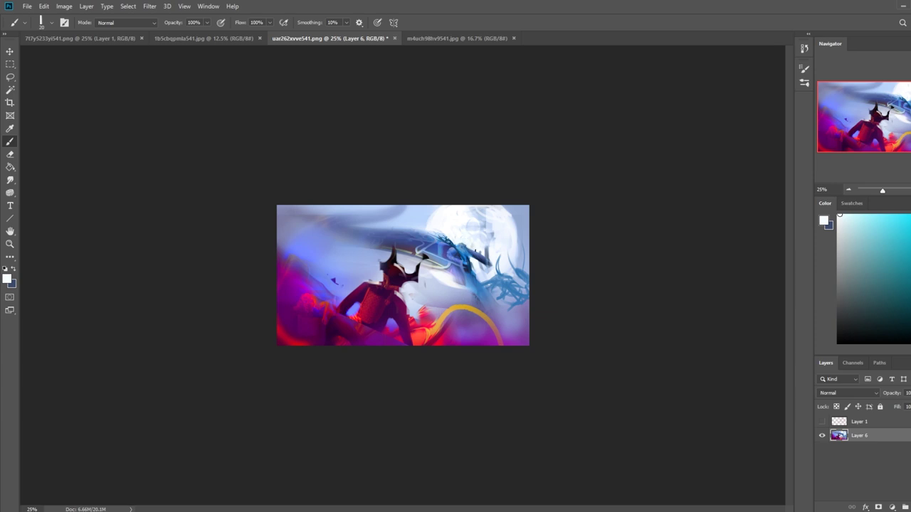
pyautogui.moveTo(469, 251); pyautogui.dragTo(486, 270)
pyautogui.keyDown('alt'); pyautogui.click(467, 242); pyautogui.keyUp('alt')
pyautogui.keyDown('alt'); pyautogui.click(466, 243); pyautogui.keyUp('alt')
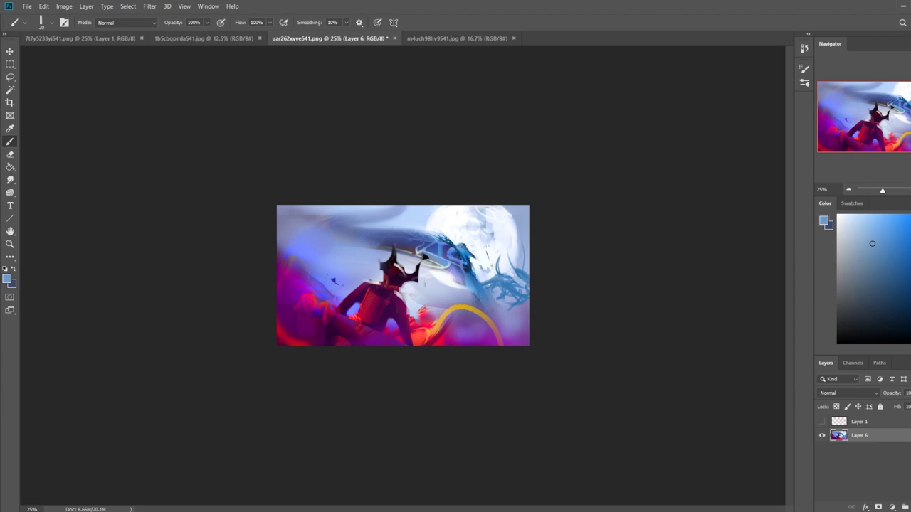
pyautogui.click(459, 244)
# - Clean up the moon's lower edge and draw thin blue lines from the sleigh to the antlers, undoing the first version
pyautogui.keyDown('alt'); pyautogui.click(484, 283); pyautogui.keyUp('alt')
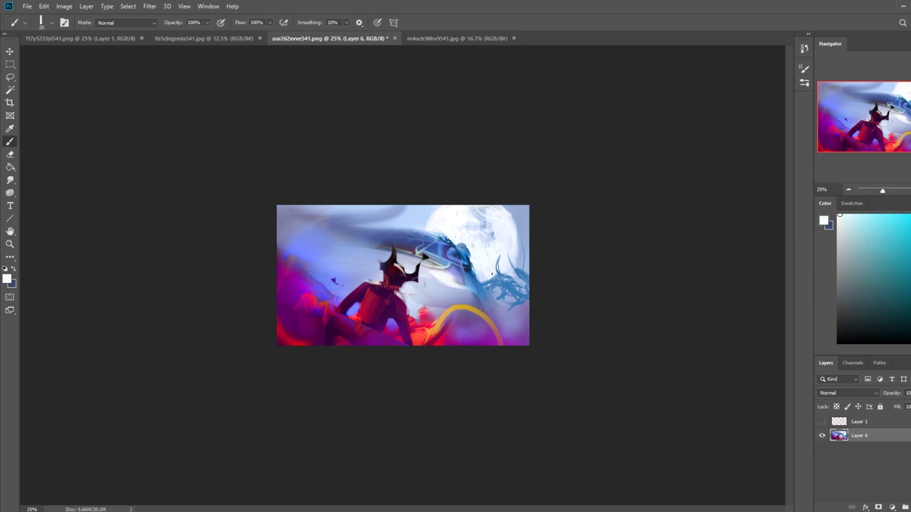
pyautogui.keyDown('alt'); pyautogui.click(470, 281); pyautogui.keyUp('alt')
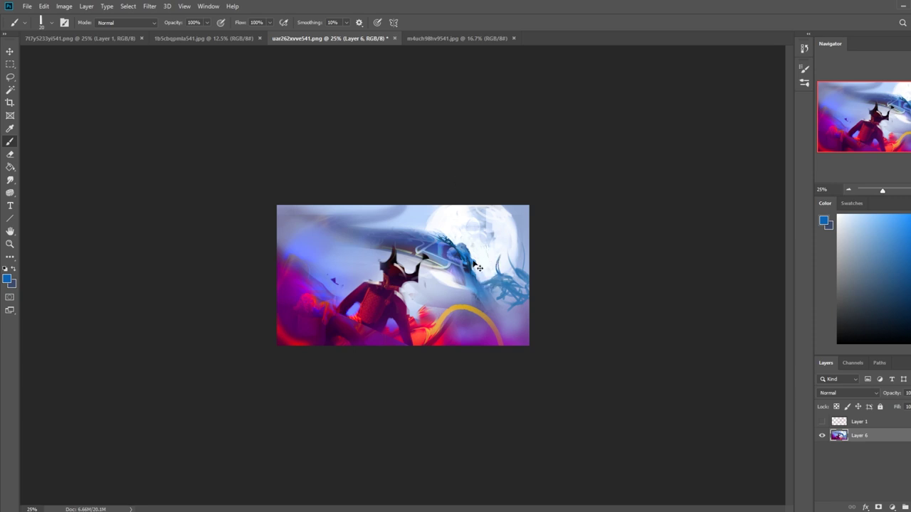
pyautogui.moveTo(476, 256)
pyautogui.mouseDown()
pyautogui.moveTo(496, 277)
pyautogui.moveTo(466, 260)
pyautogui.mouseUp()
pyautogui.keyDown('alt'); pyautogui.click(468, 290); pyautogui.keyUp('alt')
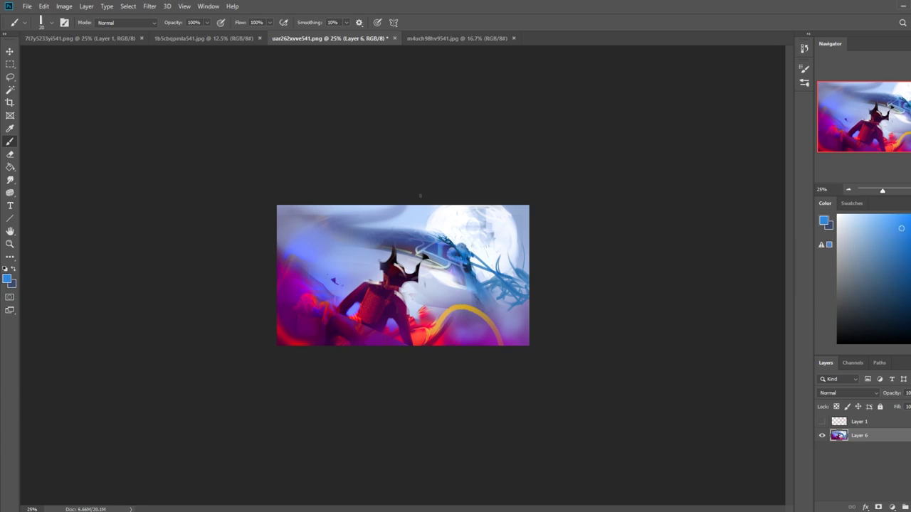
pyautogui.keyDown('alt'); pyautogui.click(471, 276); pyautogui.keyUp('alt')
pyautogui.hotkey('ctrl', 'z')
pyautogui.moveTo(475, 261); pyautogui.dragTo(511, 282)
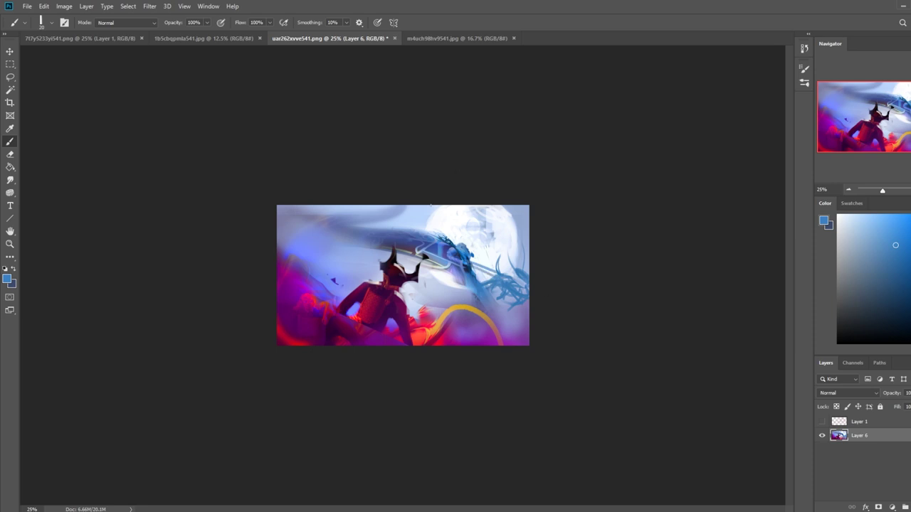
# - Refine the sleigh and its rider with small strokes in sampled blues using the 20 px brush
pyautogui.keyDown('alt'); pyautogui.click(457, 281); pyautogui.keyUp('alt')
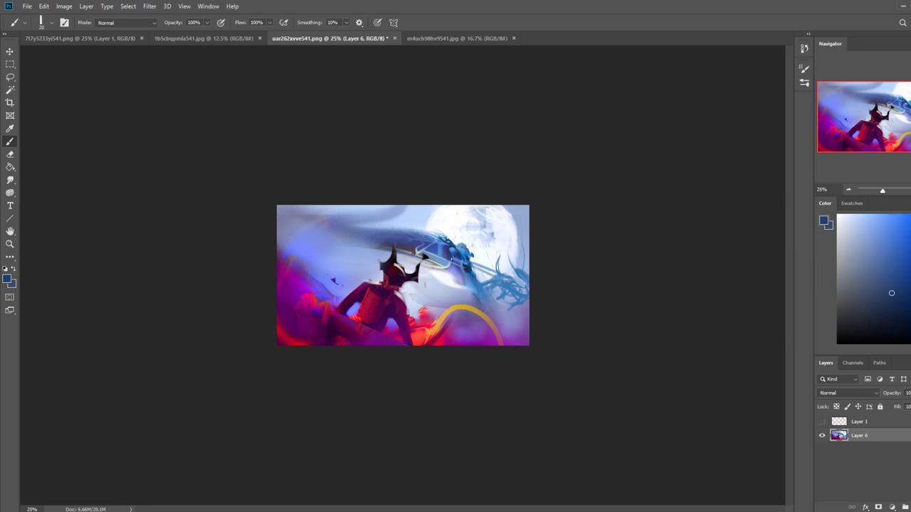
pyautogui.keyDown('alt'); pyautogui.click(449, 280); pyautogui.keyUp('alt')
pyautogui.keyDown('alt'); pyautogui.click(451, 249); pyautogui.keyUp('alt')
pyautogui.keyDown('alt'); pyautogui.click(450, 249); pyautogui.keyUp('alt')
pyautogui.click(449, 251)
pyautogui.keyDown('alt'); pyautogui.click(466, 277); pyautogui.keyUp('alt')
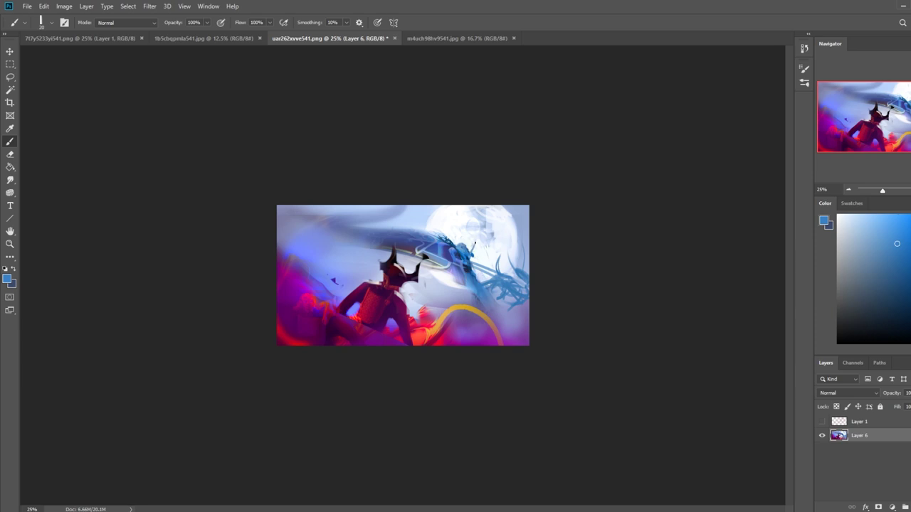
pyautogui.click(463, 251)
pyautogui.keyDown('alt'); pyautogui.click(444, 275); pyautogui.keyUp('alt')
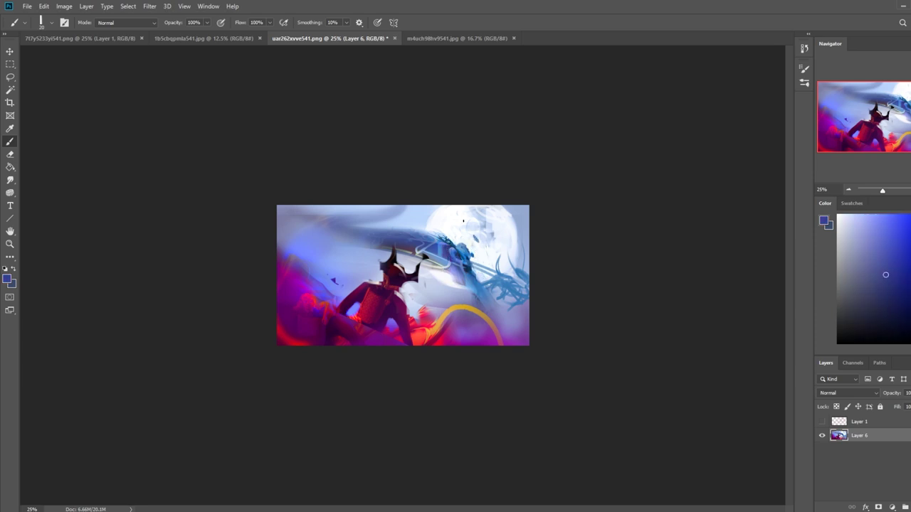
# - Draw thin blue diagonal strokes rising from the rider across the moon and trim them with sampled white
pyautogui.keyDown('alt'); pyautogui.click(481, 235); pyautogui.keyUp('alt')
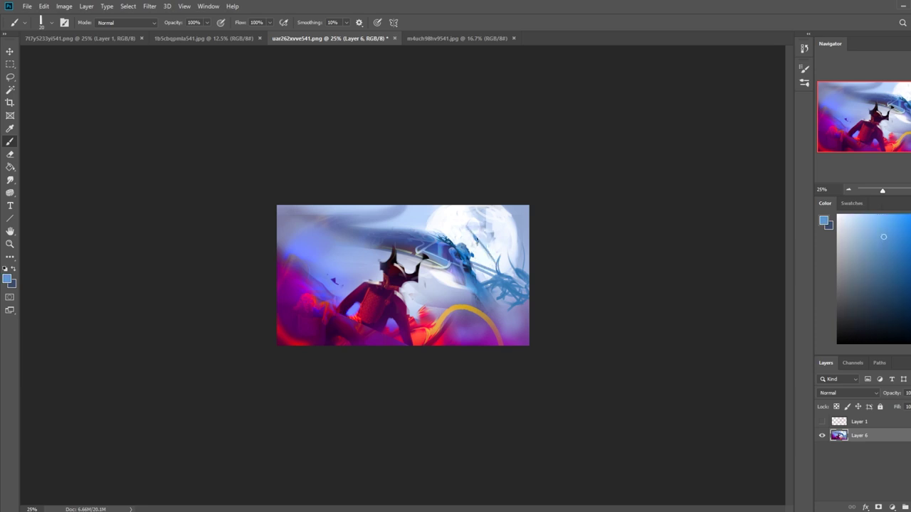
pyautogui.keyDown('alt'); pyautogui.click(476, 243); pyautogui.keyUp('alt')
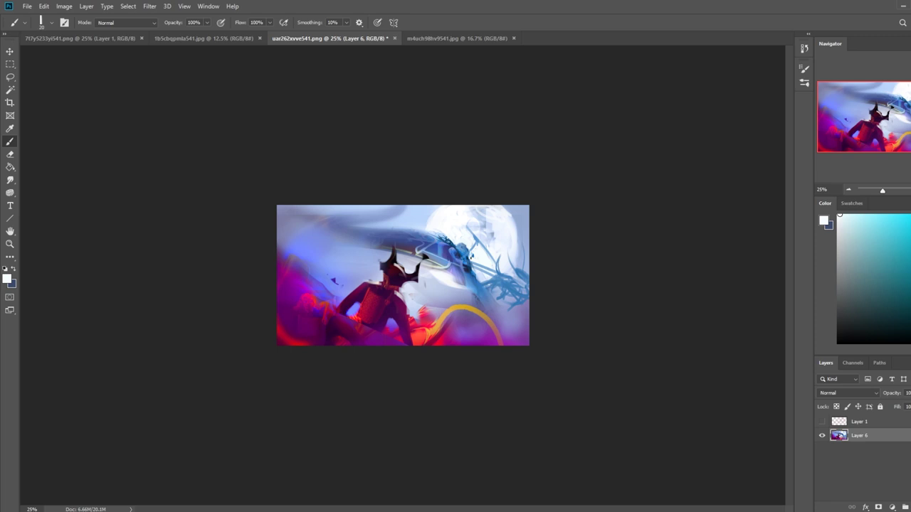
pyautogui.keyDown('alt'); pyautogui.click(475, 244); pyautogui.keyUp('alt')
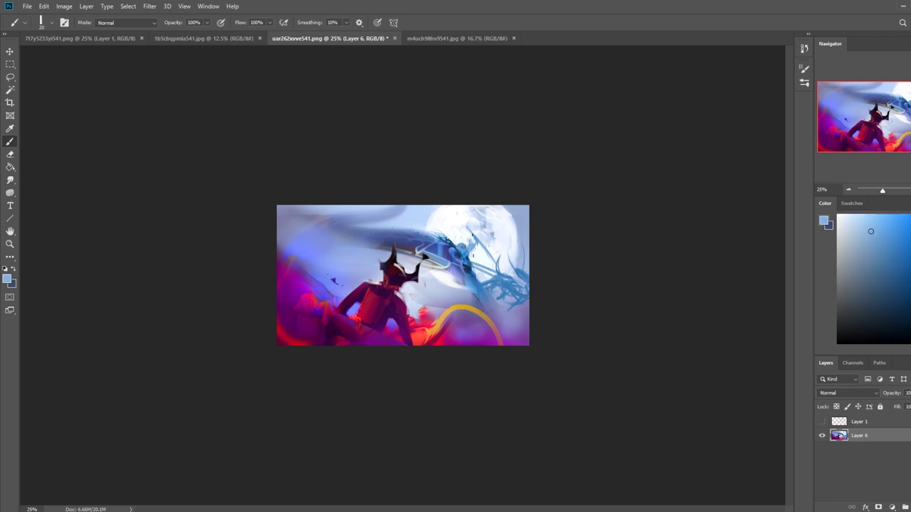
pyautogui.keyDown('alt'); pyautogui.click(483, 283); pyautogui.keyUp('alt')
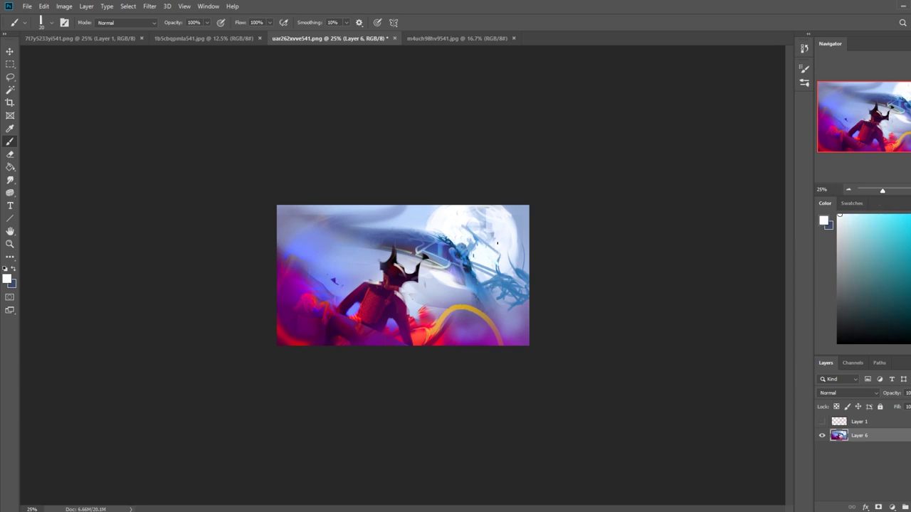
pyautogui.keyDown('alt'); pyautogui.click(475, 235); pyautogui.keyUp('alt')
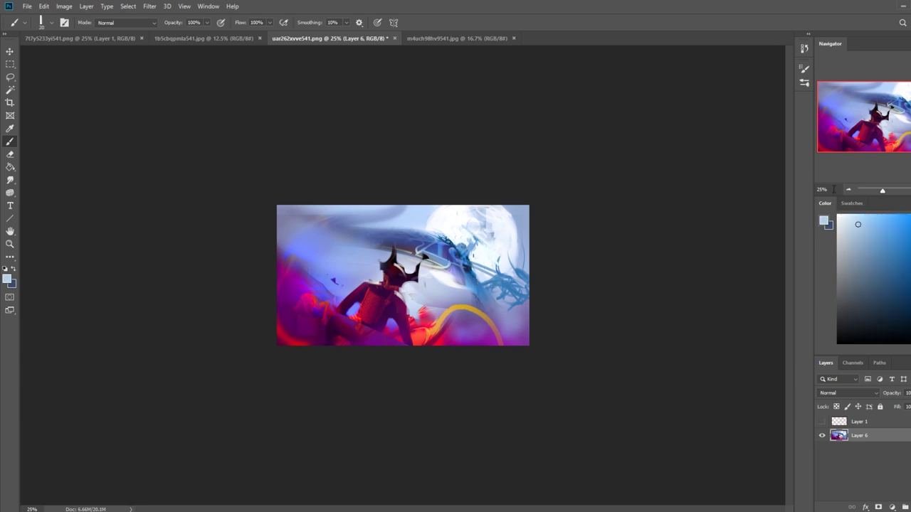
# - Choose a bright cyan and paint small accent strokes above the rider against the moon
pyautogui.click(910, 264)
pyautogui.moveTo(899, 219); pyautogui.dragTo(909, 214)
pyautogui.moveTo(910, 264); pyautogui.dragTo(910, 274)
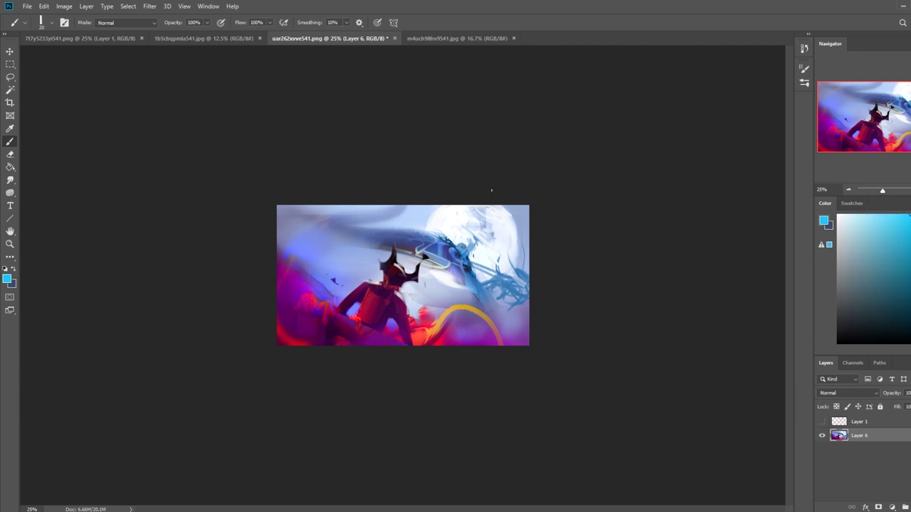
pyautogui.moveTo(453, 222); pyautogui.dragTo(466, 229)
# - Try painting strokes across the sky above the creature's horns in sampled colors, then undo them
pyautogui.keyDown('alt'); pyautogui.click(375, 283); pyautogui.keyUp('alt')
pyautogui.moveTo(396, 256)
pyautogui.mouseDown()
pyautogui.moveTo(412, 242)
pyautogui.moveTo(402, 240)
pyautogui.mouseUp()
pyautogui.moveTo(368, 247)
pyautogui.mouseDown()
pyautogui.moveTo(395, 222)
pyautogui.moveTo(344, 251)
pyautogui.moveTo(404, 239)
pyautogui.mouseUp()
pyautogui.keyDown('alt'); pyautogui.click(370, 247); pyautogui.keyUp('alt')
pyautogui.moveTo(355, 240); pyautogui.dragTo(385, 230)
pyautogui.keyDown('alt'); pyautogui.click(469, 228); pyautogui.keyUp('alt')
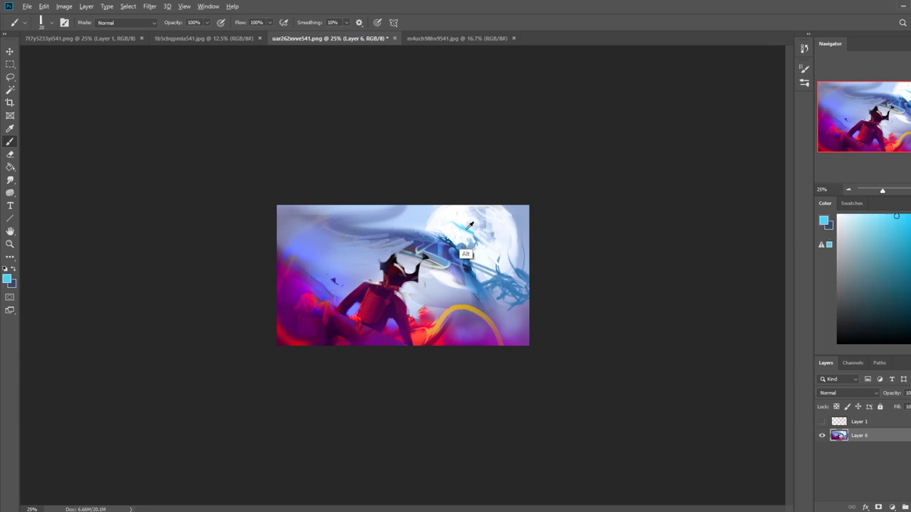
pyautogui.hotkey('ctrl', 'z')
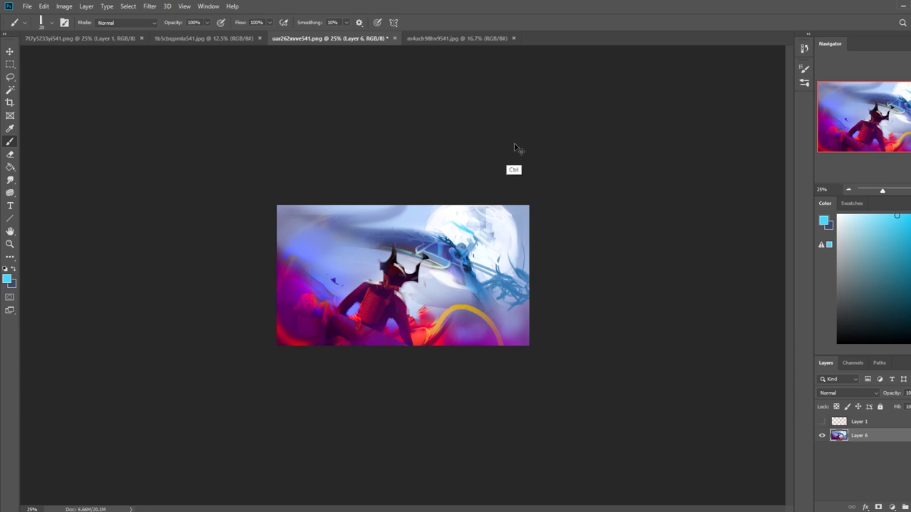
# - Paint thin purple curls and small loops on the far left and lower right of the painting in sampled purple
pyautogui.keyDown('alt'); pyautogui.click(297, 274); pyautogui.keyUp('alt')
pyautogui.moveTo(288, 260)
pyautogui.mouseDown()
pyautogui.moveTo(329, 278)
pyautogui.moveTo(319, 285)
pyautogui.moveTo(307, 277)
pyautogui.mouseUp()
pyautogui.moveTo(471, 304); pyautogui.dragTo(518, 314)
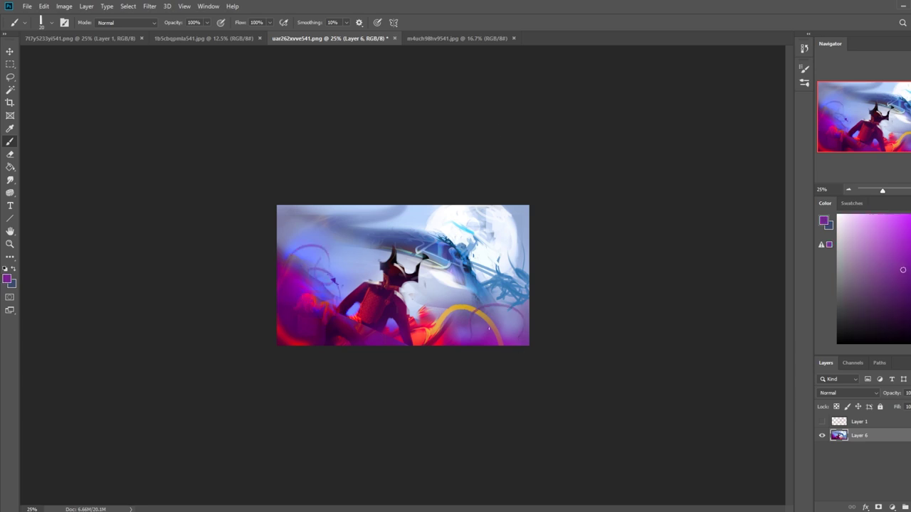
pyautogui.moveTo(283, 212); pyautogui.dragTo(273, 258)
pyautogui.moveTo(344, 289); pyautogui.dragTo(343, 280)
pyautogui.moveTo(302, 239); pyautogui.dragTo(313, 235)
pyautogui.moveTo(438, 304); pyautogui.dragTo(509, 298)
# - Brighten the haze between the creature and the antlers with a 125 px brush in sampled lavender and white, covering the purple loop there
pyautogui.keyDown('alt'); pyautogui.click(450, 298); pyautogui.keyUp('alt')
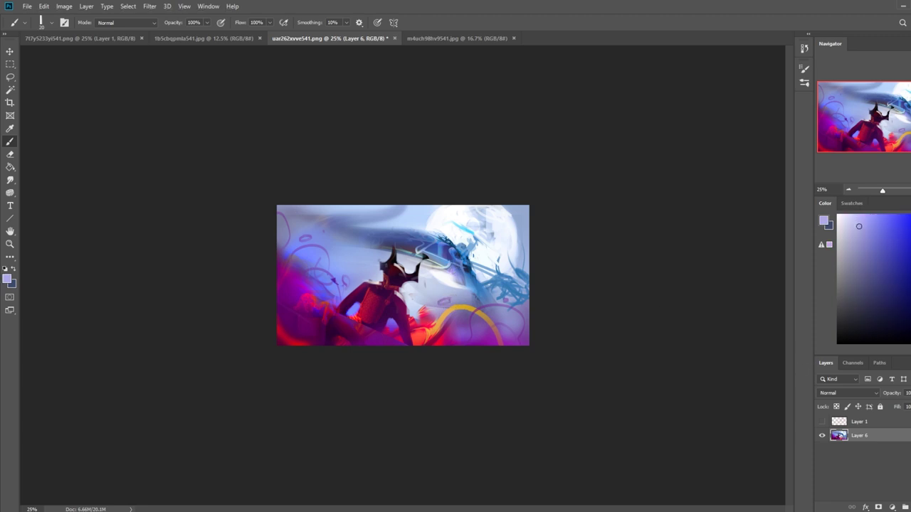
pyautogui.press(']')
pyautogui.press(']')
pyautogui.press(']')
pyautogui.press(']')
pyautogui.press(']')
pyautogui.press(']')
pyautogui.press(']')
pyautogui.press(']')
pyautogui.press(']')
pyautogui.press(']')
pyautogui.press(']')
pyautogui.moveTo(452, 284); pyautogui.dragTo(416, 299)
pyautogui.keyDown('alt'); pyautogui.click(441, 300); pyautogui.keyUp('alt')
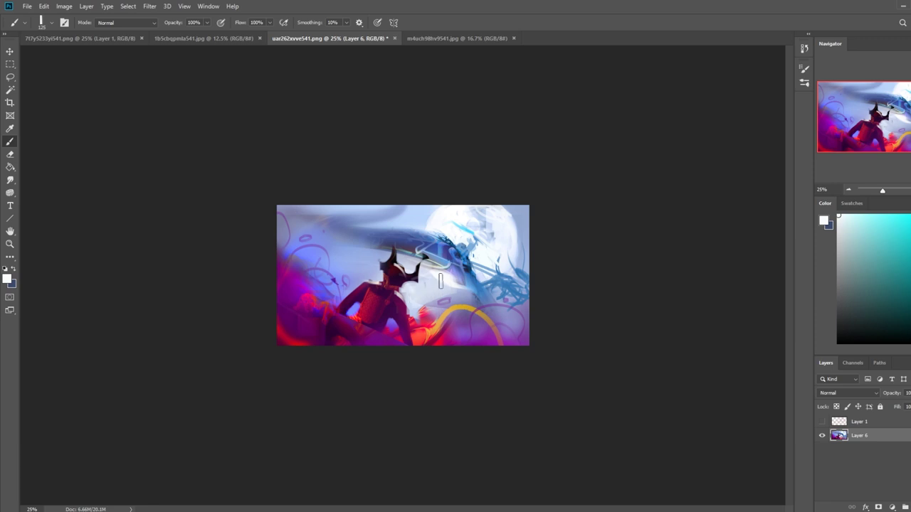
pyautogui.moveTo(444, 283); pyautogui.dragTo(468, 295)
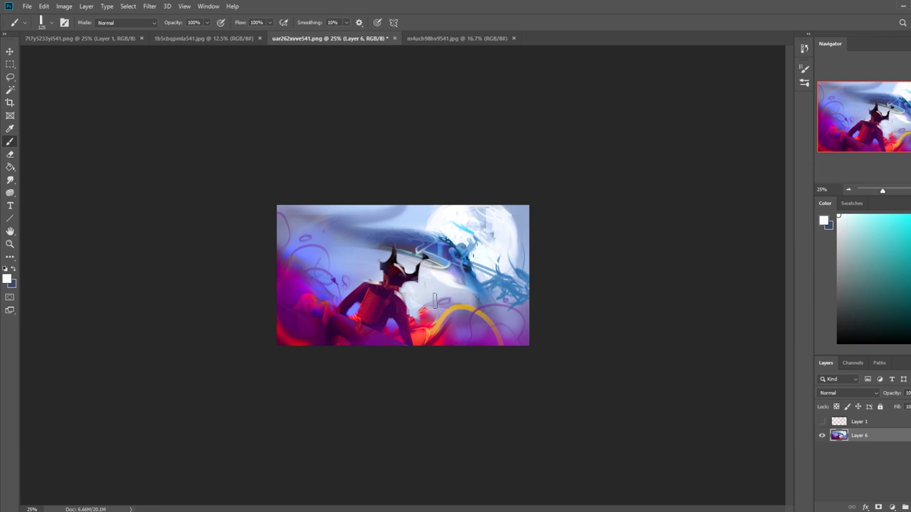
pyautogui.click(436, 305)
pyautogui.moveTo(461, 293)
pyautogui.mouseDown()
pyautogui.moveTo(487, 297)
pyautogui.moveTo(451, 283)
pyautogui.moveTo(477, 292)
pyautogui.mouseUp()
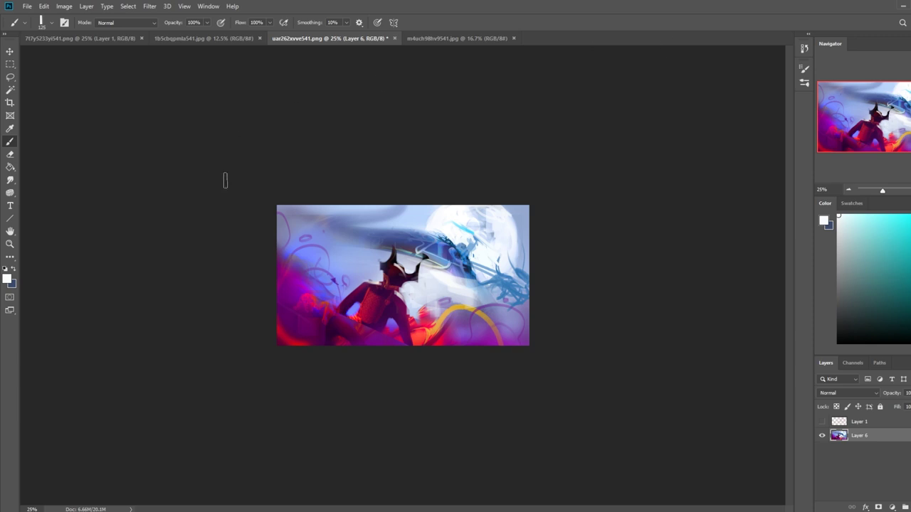
# - Set the brush blending mode to Color and sample the bright cyan near the moon
pyautogui.keyDown('alt'); pyautogui.click(466, 253); pyautogui.keyUp('alt')
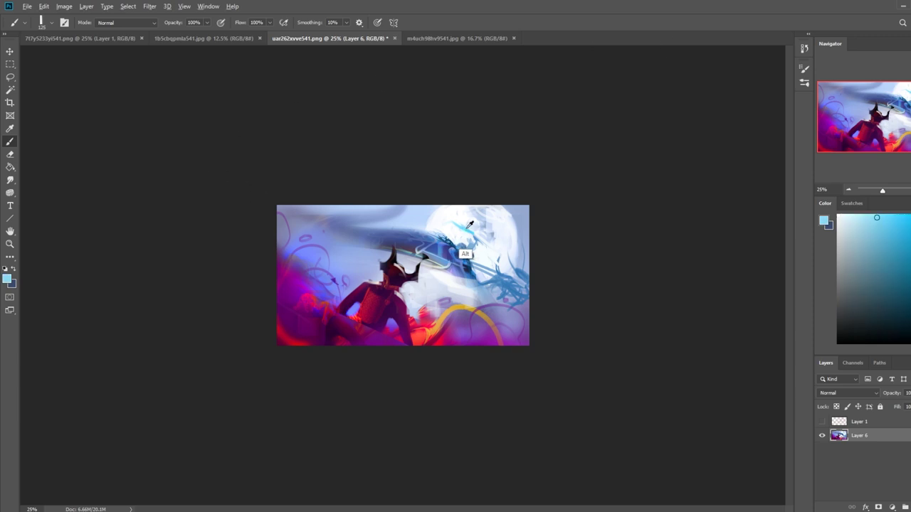
pyautogui.click(126, 22)
pyautogui.click(101, 268)
pyautogui.keyDown('alt'); pyautogui.click(471, 229); pyautogui.keyUp('alt')
# - Try tinting the upper sky cyan at 500 px and the moon's edge at 70 px, then undo the tinting
pyautogui.press(']')
pyautogui.press(']')
pyautogui.press(']')
pyautogui.press(']')
pyautogui.press(']')
pyautogui.press(']')
pyautogui.press(']')
pyautogui.moveTo(338, 208)
pyautogui.mouseDown()
pyautogui.moveTo(436, 196)
pyautogui.moveTo(311, 205)
pyautogui.moveTo(343, 234)
pyautogui.moveTo(420, 172)
pyautogui.moveTo(316, 175)
pyautogui.moveTo(487, 169)
pyautogui.moveTo(354, 200)
pyautogui.moveTo(426, 220)
pyautogui.mouseUp()
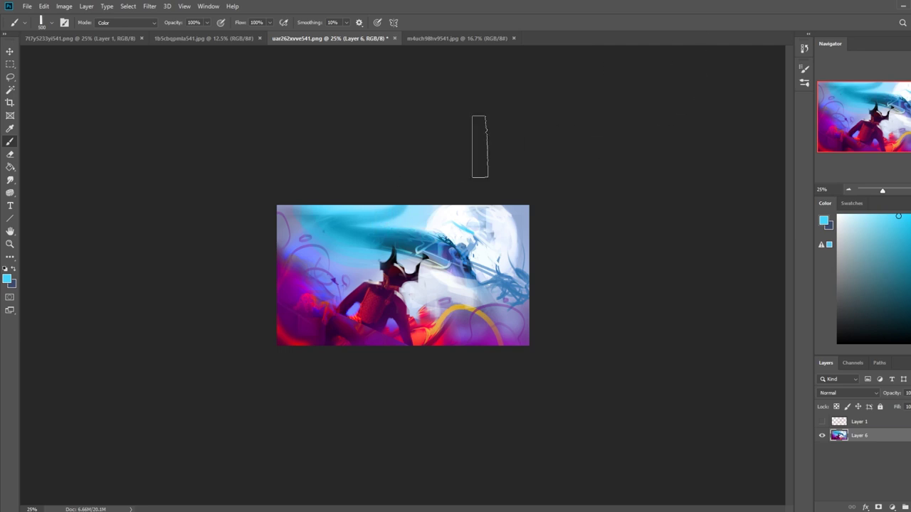
pyautogui.press('[')
pyautogui.press('[')
pyautogui.press('[')
pyautogui.press('[')
pyautogui.press('[')
pyautogui.press('[')
pyautogui.press('[')
pyautogui.press('[')
pyautogui.press('[')
pyautogui.press('[')
pyautogui.press('[')
pyautogui.moveTo(502, 206)
pyautogui.mouseDown()
pyautogui.moveTo(526, 238)
pyautogui.moveTo(519, 208)
pyautogui.mouseUp()
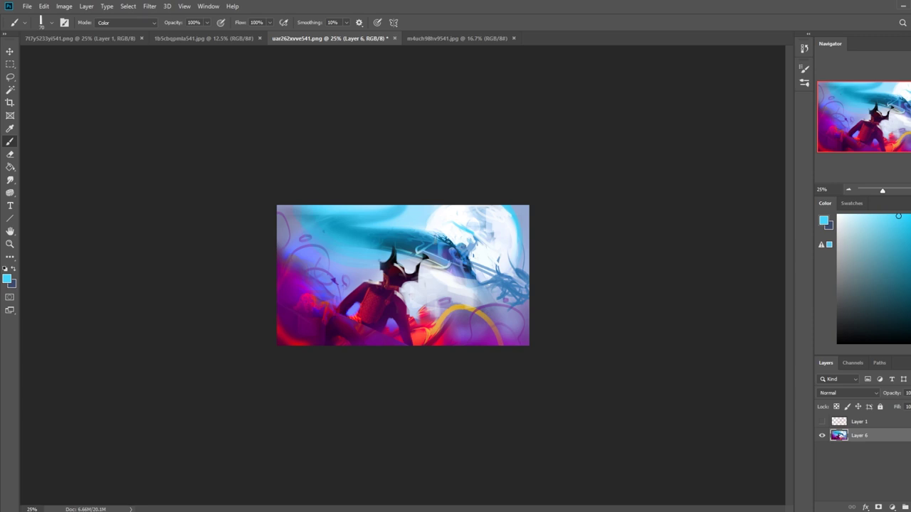
pyautogui.press('ctrl')
pyautogui.hotkey('ctrl', 'z')
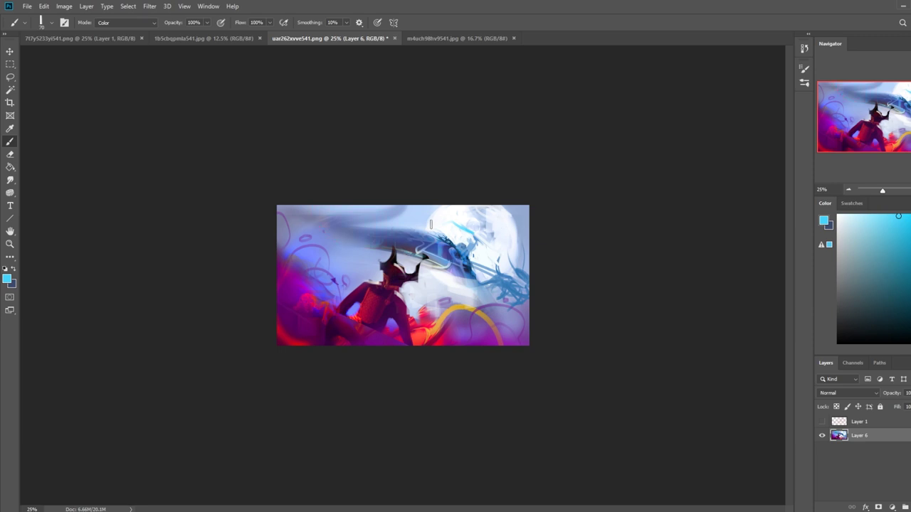
# - Enlarge the brush to 200 px, compare the painting with and without the red composition sketch, and leave only the sketch visible
pyautogui.press(']')
pyautogui.press(']')
pyautogui.press(']')
pyautogui.press(']')
pyautogui.press(']')
pyautogui.press(']')
pyautogui.press(']')
pyautogui.press(']')
pyautogui.press(']')
pyautogui.click(822, 422)
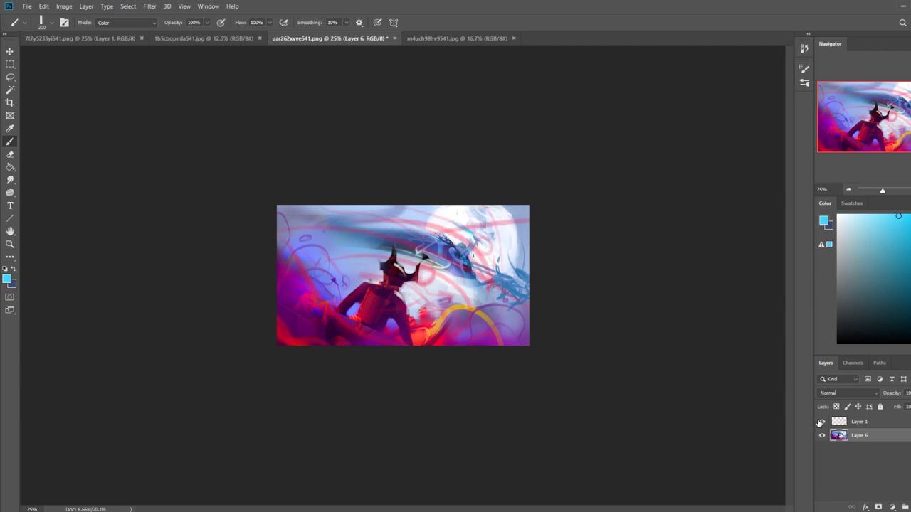
pyautogui.click(821, 422)
pyautogui.click(821, 422)
pyautogui.click(821, 422)
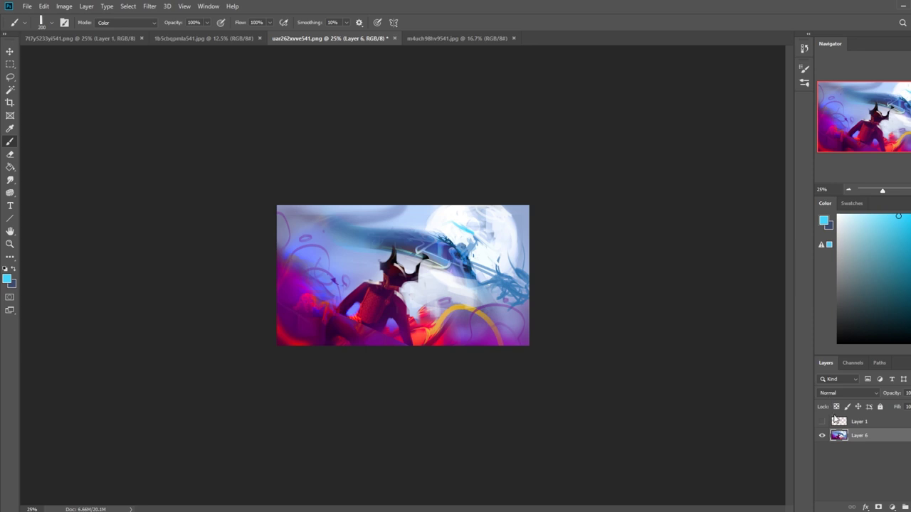
pyautogui.click(821, 421)
pyautogui.click(821, 435)
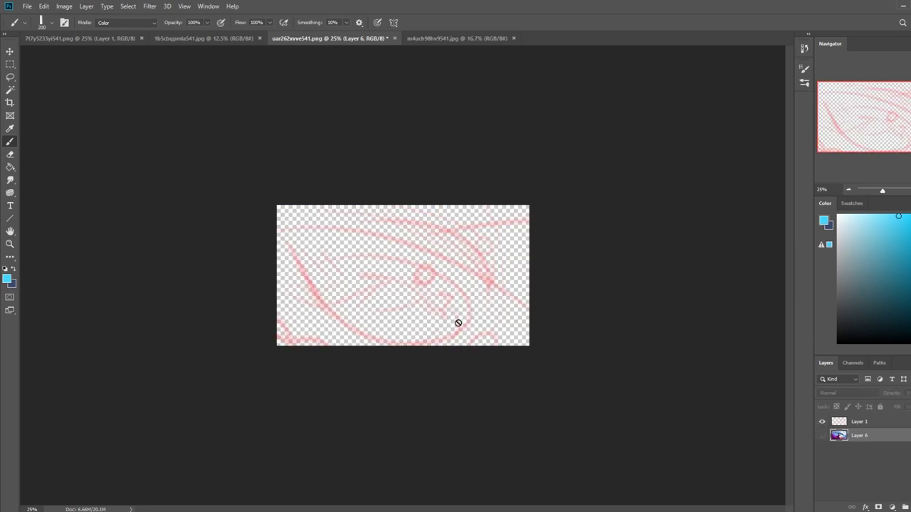
pyautogui.hotkey('ctrl', 'j')
pyautogui.hotkey('ctrl', 'j')
pyautogui.hotkey('ctrl', 'j')
pyautogui.hotkey('ctrl', 'j')
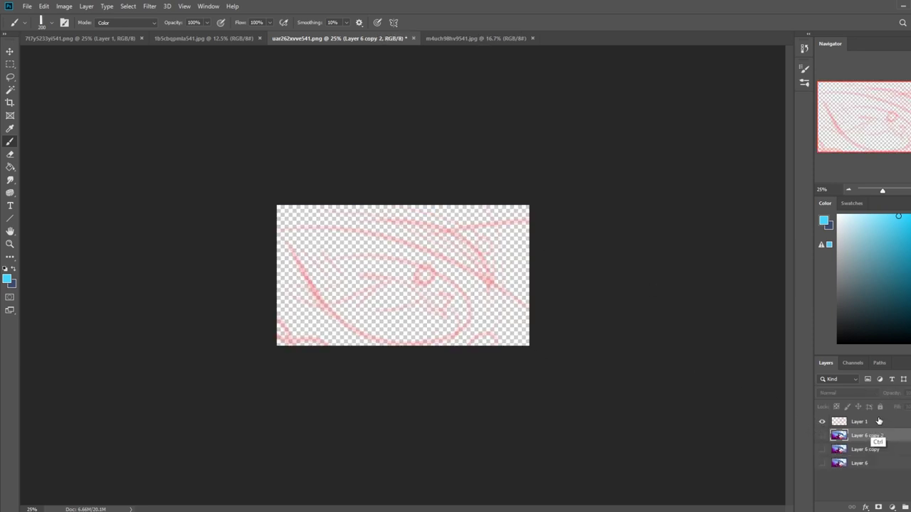
pyautogui.hotkey('ctrl', 'j')
pyautogui.hotkey('ctrl', 'j')
pyautogui.hotkey('ctrl', 'j')
pyautogui.press('Delete')
pyautogui.press('Delete')
pyautogui.press('Delete')
pyautogui.press('Delete')
pyautogui.press('Delete')
pyautogui.press('Delete')
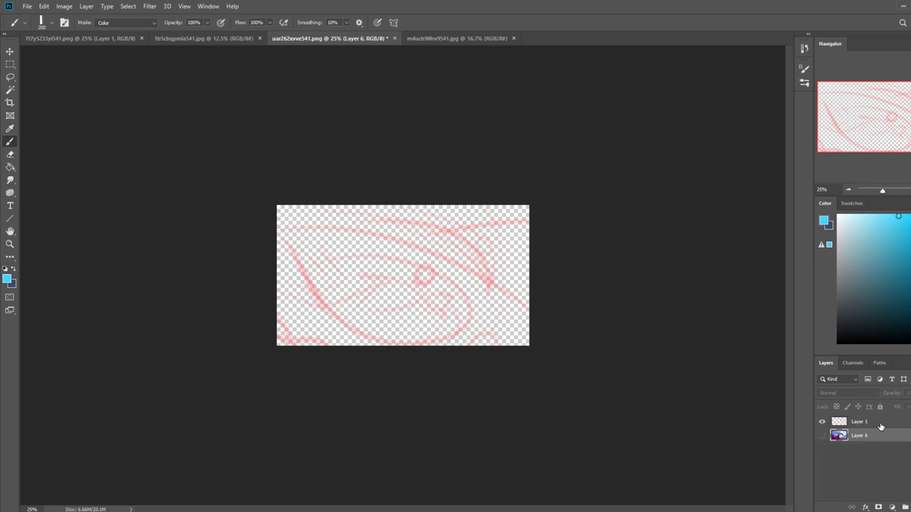
# - Strengthen the faint red sketch by duplicating its layer seven times and merging all the copies into one layer
pyautogui.click(881, 425)
pyautogui.hotkey('ctrl', 'j')
pyautogui.hotkey('ctrl', 'j')
pyautogui.hotkey('ctrl', 'j')
pyautogui.hotkey('ctrl', 'j')
pyautogui.hotkey('ctrl', 'j')
pyautogui.hotkey('ctrl', 'j')
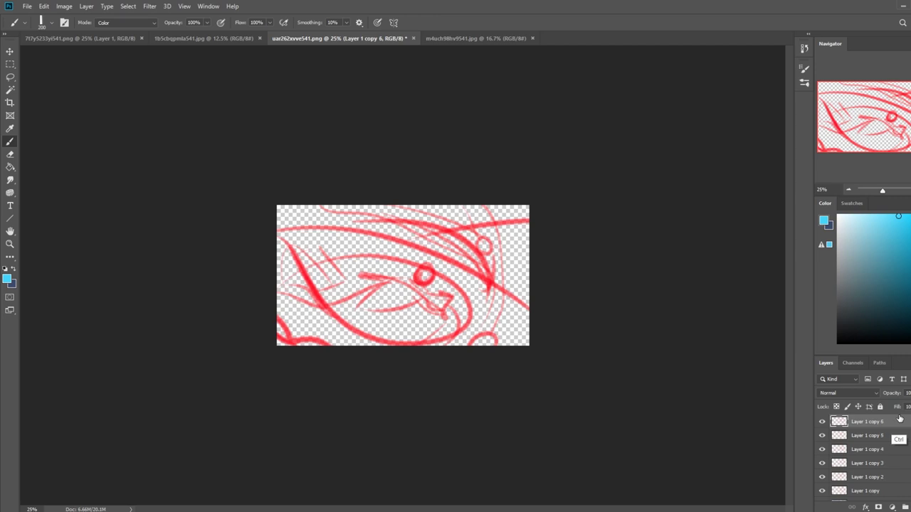
pyautogui.hotkey('ctrl', 'j')
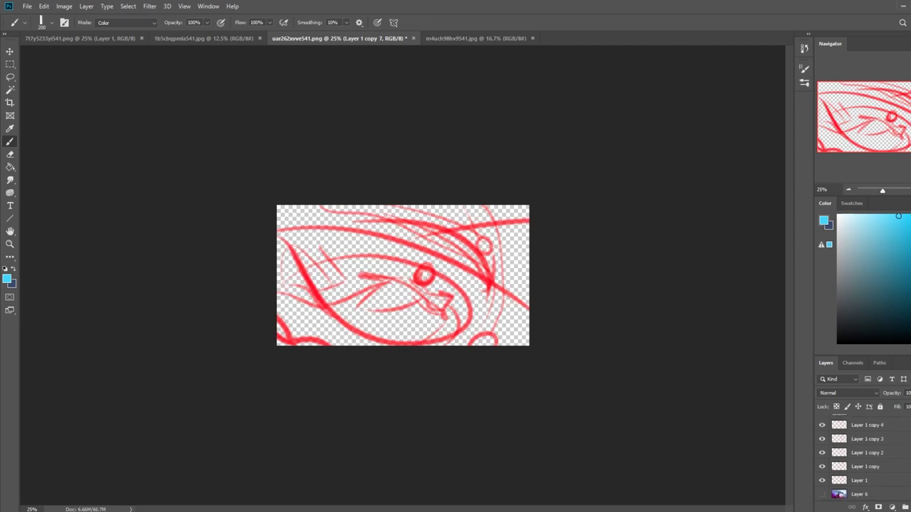
pyautogui.keyDown('shift'); pyautogui.click(870, 481); pyautogui.keyUp('shift')
pyautogui.rightClick(857, 432)
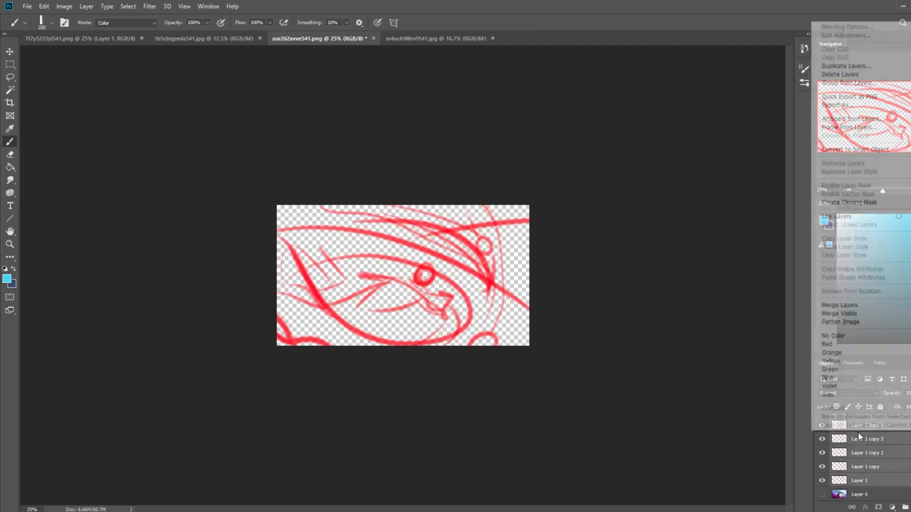
pyautogui.click(840, 304)
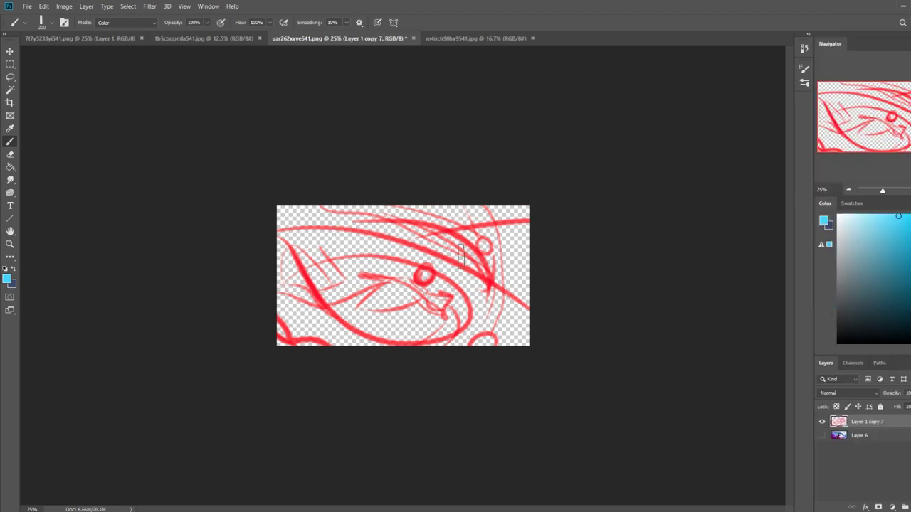
# - Show the painting again with the red sketch hidden, and set the painting color to white on Layer 6
pyautogui.click(822, 436)
pyautogui.click(822, 422)
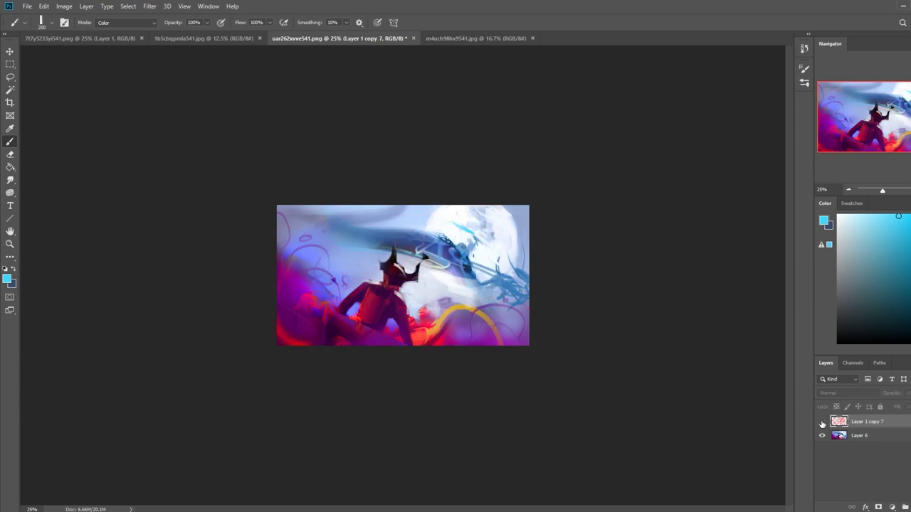
pyautogui.click(862, 435)
pyautogui.click(908, 246)
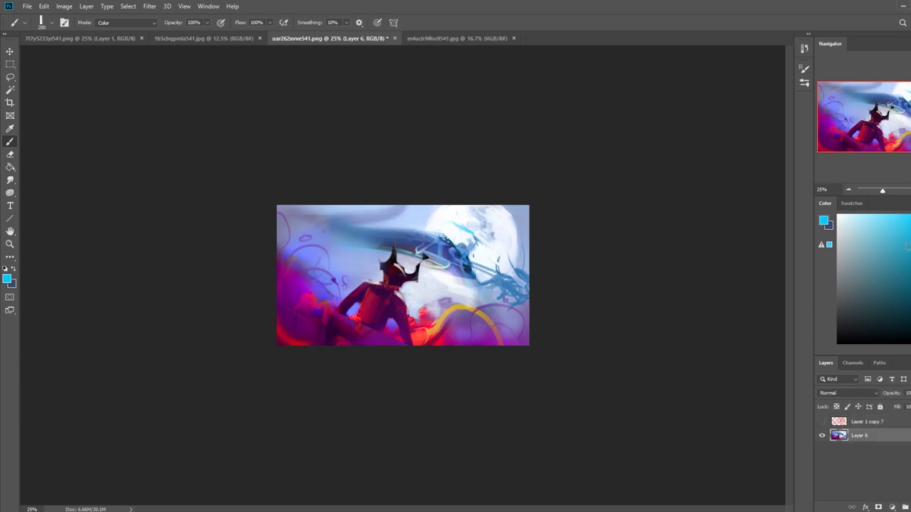
pyautogui.click(838, 215)
# - Choose the 30 px brush from Istebrak's sketching brushes and set its blending mode to Normal
pyautogui.rightClick(508, 272)
pyautogui.click(468, 382)
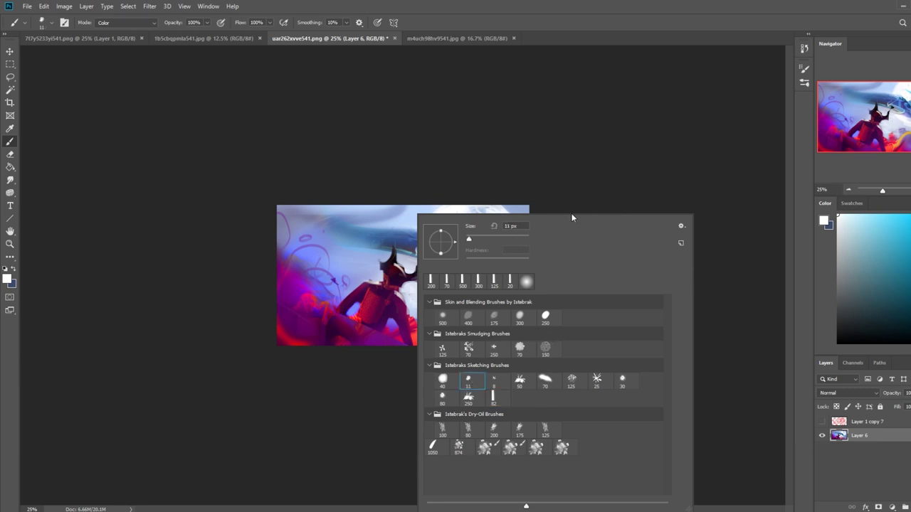
pyautogui.doubleClick(621, 381)
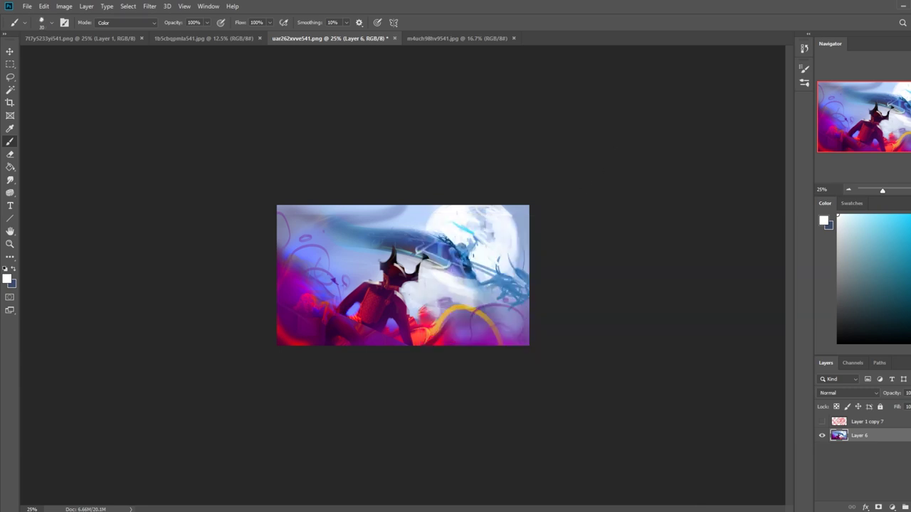
pyautogui.click(124, 22)
pyautogui.click(107, 33)
# - Show the merged red sketch at reduced opacity over the painting and make Layer 6 the active layer
pyautogui.click(823, 422)
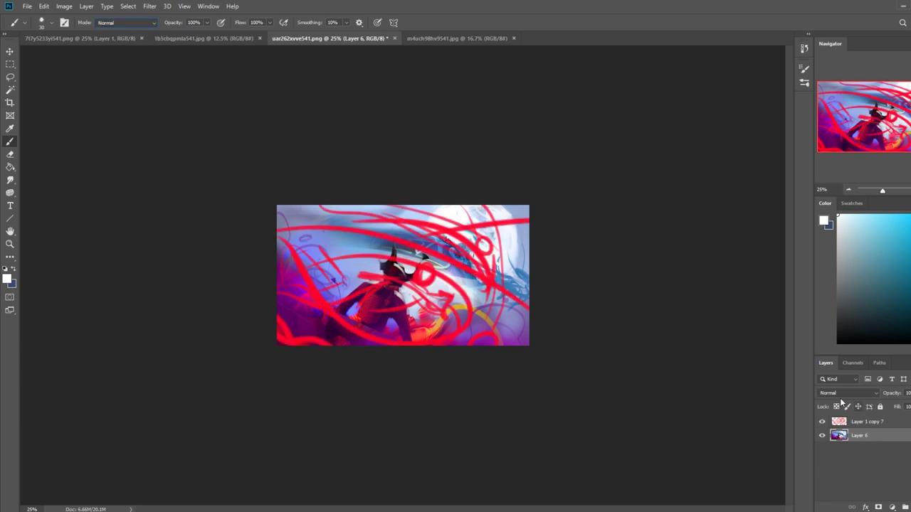
pyautogui.click(898, 424)
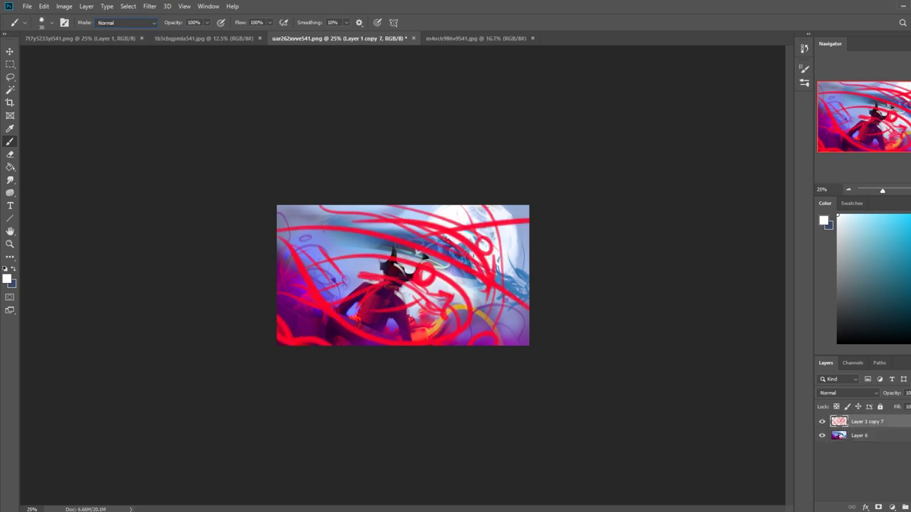
pyautogui.click(909, 406)
pyautogui.click(899, 420)
pyautogui.click(865, 435)
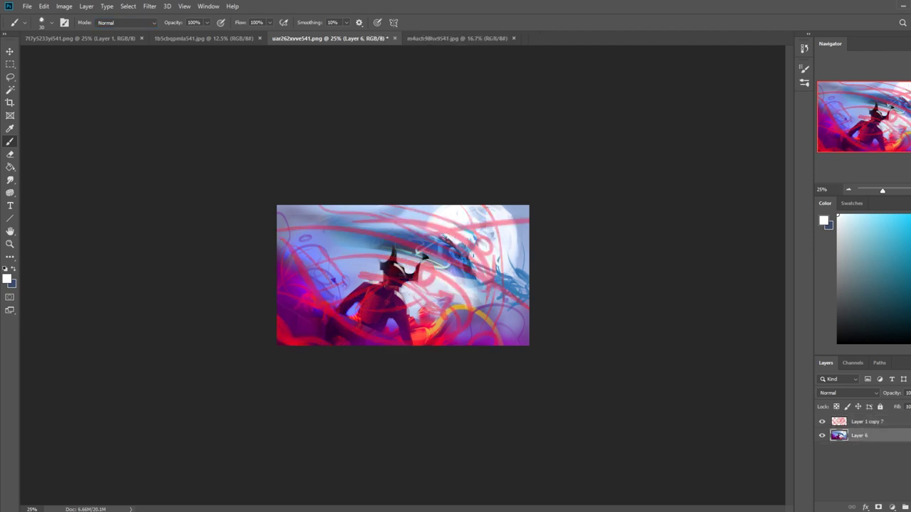
# - Paint thin flowing white curves and loops across the sky, the far left and around the antlers, hiding the red sketch
pyautogui.moveTo(315, 208)
pyautogui.mouseDown()
pyautogui.moveTo(332, 225)
pyautogui.moveTo(351, 218)
pyautogui.mouseUp()
pyautogui.moveTo(428, 218); pyautogui.dragTo(406, 214)
pyautogui.moveTo(449, 270)
pyautogui.mouseDown()
pyautogui.moveTo(492, 303)
pyautogui.moveTo(506, 277)
pyautogui.moveTo(522, 297)
pyautogui.moveTo(507, 307)
pyautogui.mouseUp()
pyautogui.moveTo(261, 227)
pyautogui.mouseDown()
pyautogui.moveTo(297, 286)
pyautogui.moveTo(320, 268)
pyautogui.moveTo(327, 230)
pyautogui.mouseUp()
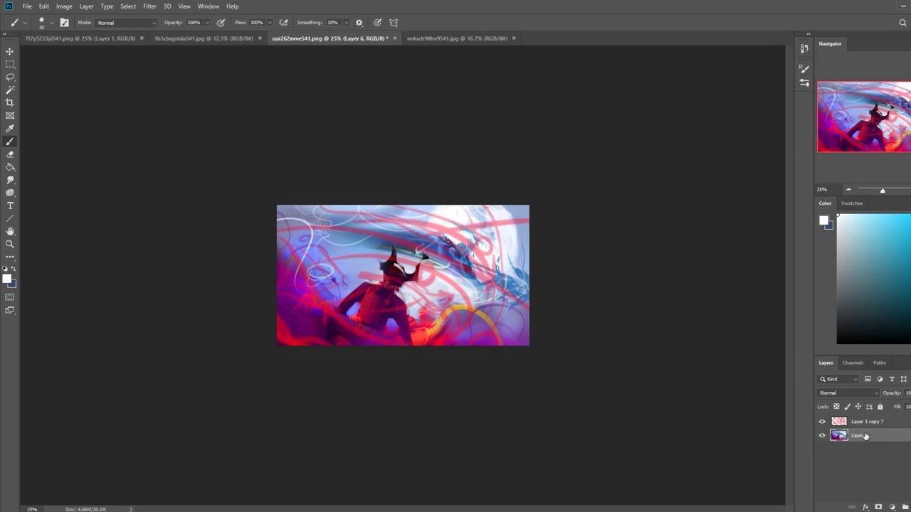
pyautogui.click(822, 422)
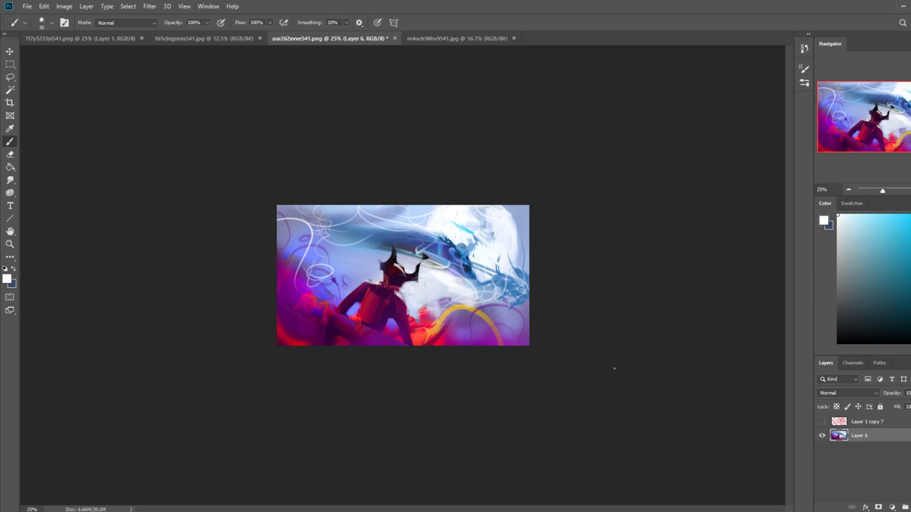
pyautogui.moveTo(451, 243); pyautogui.dragTo(427, 302)
# - Hide the painting and fill a new layer above it with light gray
pyautogui.click(822, 435)
pyautogui.hotkey('ctrl', 'shift', 'alt', 'n')
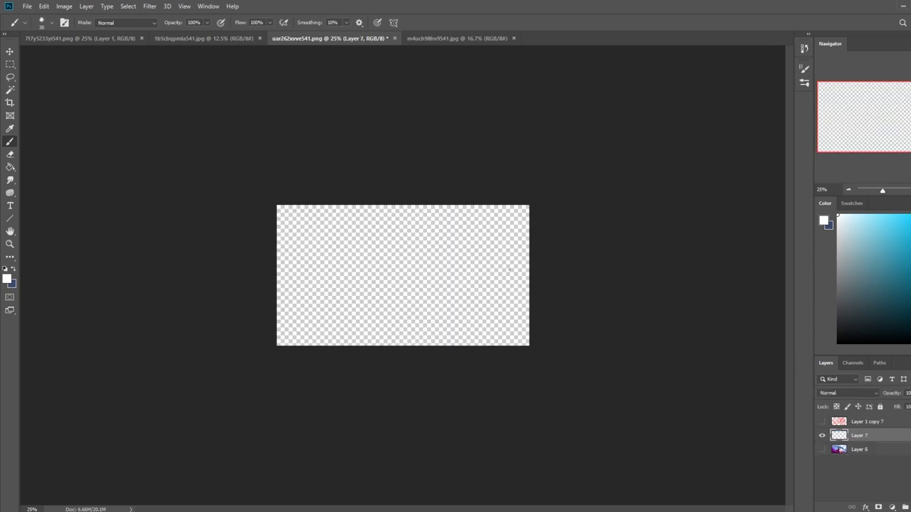
pyautogui.press('g')
pyautogui.click(838, 229)
pyautogui.click(486, 281)
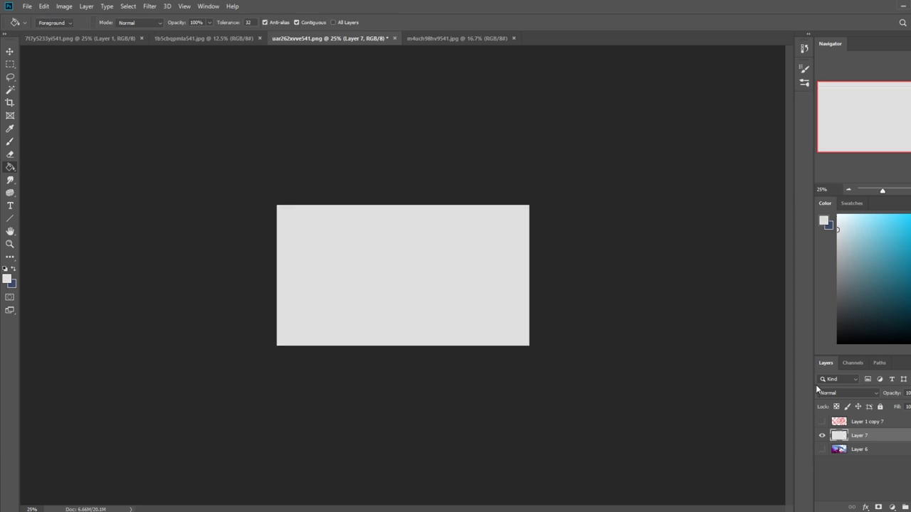
# - Add an empty layer above the gray fill and set the brush color to black
pyautogui.hotkey('ctrl', 'shift', 'alt', 'n')
pyautogui.press('b')
pyautogui.click(839, 343)
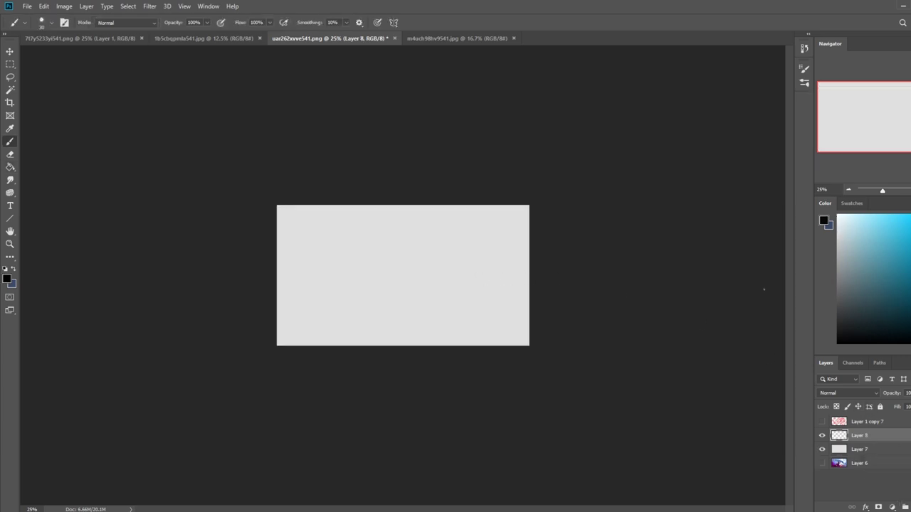
pyautogui.moveTo(375, 266)
pyautogui.mouseDown()
pyautogui.moveTo(429, 271)
pyautogui.moveTo(389, 243)
pyautogui.moveTo(414, 265)
pyautogui.moveTo(398, 262)
pyautogui.moveTo(419, 247)
pyautogui.mouseUp()
pyautogui.hotkey('ctrl', 'z')
pyautogui.hotkey('ctrl', 'z')
pyautogui.hotkey('ctrl', 'z')
pyautogui.hotkey('ctrl', 'z')
pyautogui.hotkey('ctrl', 'z')
# - Sketch the foreground figure's arched shoulders and arms in the middle, with large sweeping loops on both sides
pyautogui.moveTo(366, 282)
pyautogui.mouseDown()
pyautogui.moveTo(399, 263)
pyautogui.moveTo(432, 273)
pyautogui.moveTo(379, 298)
pyautogui.moveTo(386, 318)
pyautogui.mouseUp()
pyautogui.moveTo(414, 266); pyautogui.dragTo(446, 311)
pyautogui.hotkey('ctrl', 'z')
pyautogui.moveTo(407, 268); pyautogui.dragTo(441, 309)
pyautogui.moveTo(370, 269); pyautogui.dragTo(342, 309)
pyautogui.moveTo(412, 280); pyautogui.dragTo(442, 307)
pyautogui.moveTo(438, 276); pyautogui.dragTo(440, 317)
pyautogui.moveTo(347, 276); pyautogui.dragTo(350, 304)
pyautogui.moveTo(351, 280)
pyautogui.mouseDown()
pyautogui.moveTo(356, 320)
pyautogui.moveTo(395, 332)
pyautogui.mouseUp()
pyautogui.moveTo(477, 282)
pyautogui.mouseDown()
pyautogui.moveTo(478, 327)
pyautogui.moveTo(422, 329)
pyautogui.moveTo(525, 264)
pyautogui.moveTo(529, 237)
pyautogui.mouseUp()
pyautogui.moveTo(470, 334)
pyautogui.mouseDown()
pyautogui.moveTo(331, 313)
pyautogui.moveTo(353, 276)
pyautogui.mouseUp()
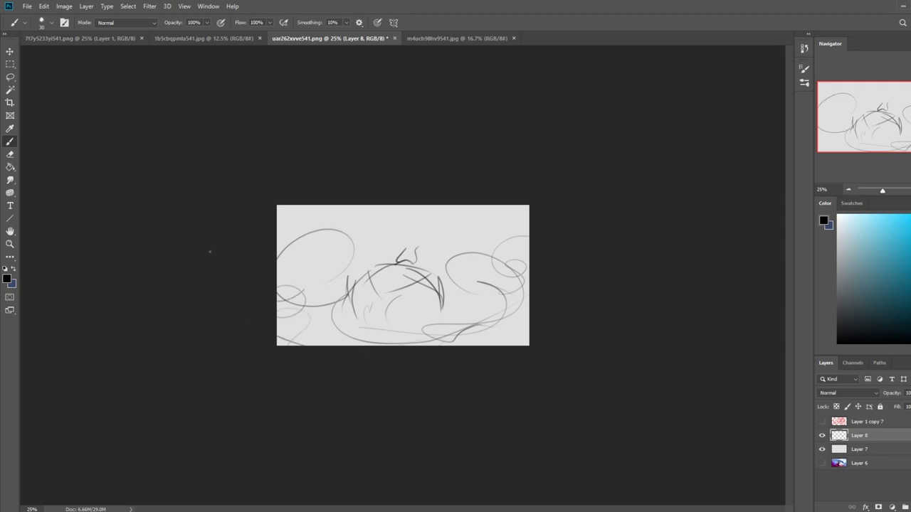
# - Move the line sketch down and rotate it slightly clockwise with Free Transform
pyautogui.press('v')
pyautogui.moveTo(498, 293); pyautogui.dragTo(482, 312)
pyautogui.hotkey('ctrl', 't')
pyautogui.moveTo(413, 228); pyautogui.dragTo(450, 294)
pyautogui.click(453, 22)
# - Sketch the large moon circle in the upper right and the flying creature's long tapering body across it
pyautogui.press('b')
pyautogui.moveTo(480, 204); pyautogui.dragTo(530, 283)
pyautogui.moveTo(340, 210); pyautogui.dragTo(462, 277)
pyautogui.moveTo(395, 223); pyautogui.dragTo(470, 250)
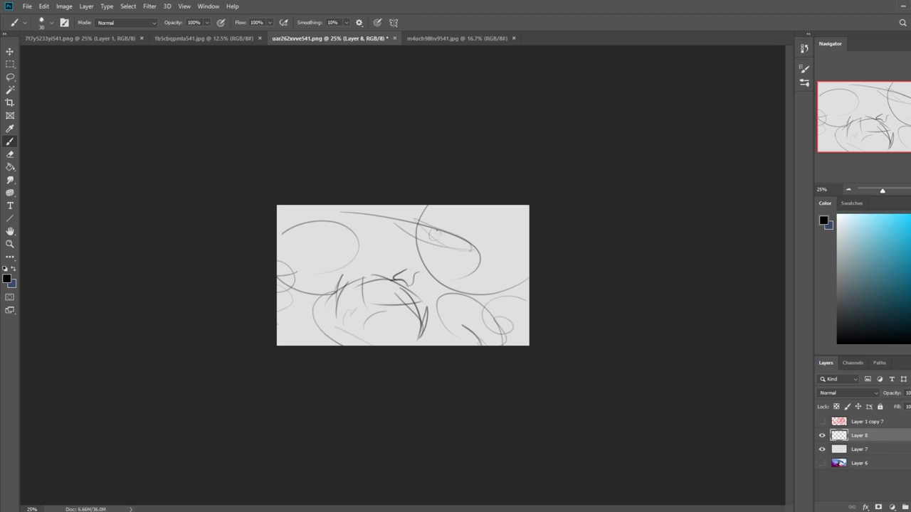
# - Sketch the foreground figure's small horned head and the flying creature's head, body and bent legs in front of the moon
pyautogui.moveTo(402, 274)
pyautogui.mouseDown()
pyautogui.moveTo(407, 288)
pyautogui.moveTo(395, 259)
pyautogui.moveTo(408, 271)
pyautogui.mouseUp()
pyautogui.hotkey('ctrl', 'z')
pyautogui.hotkey('ctrl', 'z')
pyautogui.moveTo(434, 228); pyautogui.dragTo(431, 230)
pyautogui.hotkey('ctrl', 'z')
pyautogui.moveTo(434, 234)
pyautogui.mouseDown()
pyautogui.moveTo(461, 245)
pyautogui.moveTo(449, 275)
pyautogui.moveTo(470, 257)
pyautogui.moveTo(481, 267)
pyautogui.moveTo(451, 270)
pyautogui.moveTo(463, 279)
pyautogui.mouseUp()
pyautogui.moveTo(444, 270)
pyautogui.mouseDown()
pyautogui.moveTo(473, 260)
pyautogui.moveTo(484, 284)
pyautogui.mouseUp()
pyautogui.moveTo(444, 249)
pyautogui.mouseDown()
pyautogui.moveTo(427, 272)
pyautogui.moveTo(437, 264)
pyautogui.moveTo(413, 256)
pyautogui.moveTo(435, 259)
pyautogui.mouseUp()
pyautogui.moveTo(426, 216); pyautogui.dragTo(427, 276)
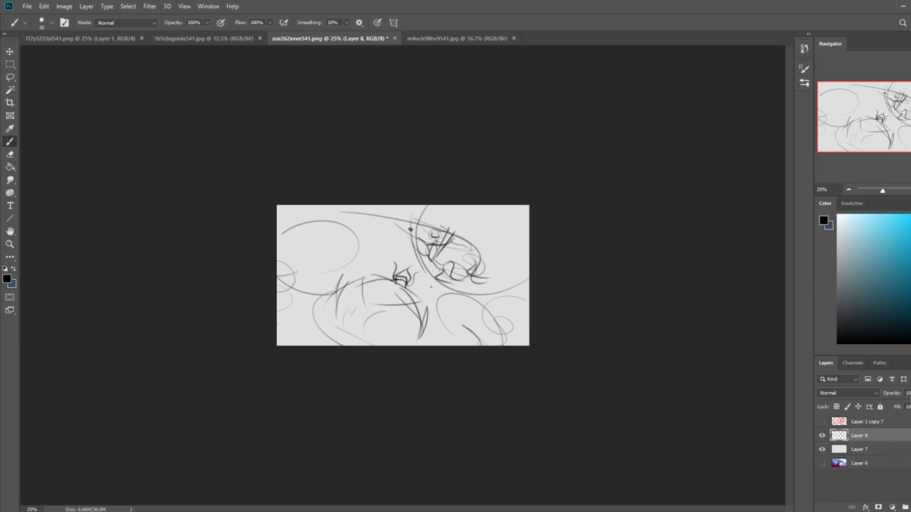
# - Try sketching a round swirling ornament in the lower left of the drawing
pyautogui.moveTo(284, 309)
pyautogui.mouseDown()
pyautogui.moveTo(322, 320)
pyautogui.moveTo(306, 327)
pyautogui.moveTo(314, 305)
pyautogui.moveTo(305, 331)
pyautogui.mouseUp()
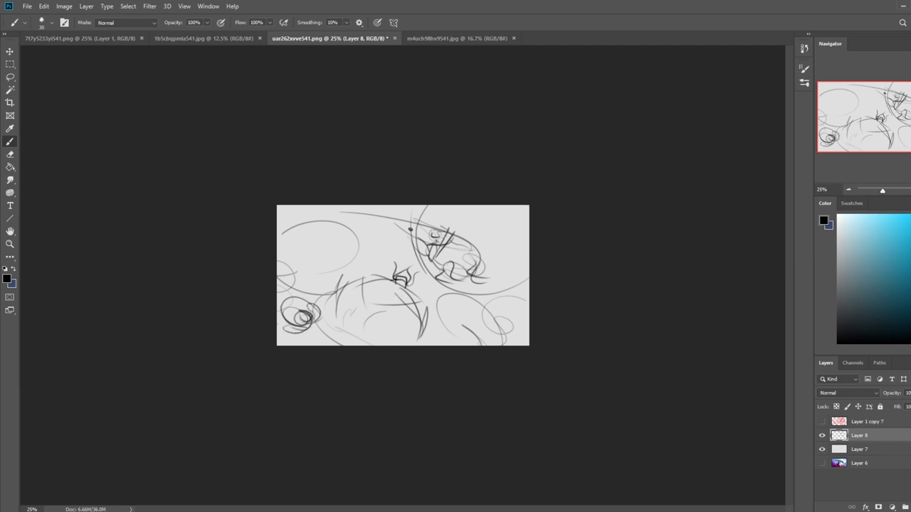
pyautogui.hotkey('ctrl', 'z')
pyautogui.hotkey('ctrl', 'z')
pyautogui.moveTo(299, 310)
pyautogui.mouseDown()
pyautogui.moveTo(293, 326)
pyautogui.moveTo(326, 316)
pyautogui.moveTo(322, 327)
pyautogui.moveTo(295, 318)
pyautogui.mouseUp()
pyautogui.hotkey('ctrl', 'z')
pyautogui.hotkey('ctrl', 'z')
pyautogui.hotkey('ctrl', 'z')
pyautogui.hotkey('ctrl', 'z')
pyautogui.moveTo(311, 303)
pyautogui.mouseDown()
pyautogui.moveTo(291, 310)
pyautogui.moveTo(316, 312)
pyautogui.mouseUp()
pyautogui.hotkey('ctrl', 'z')
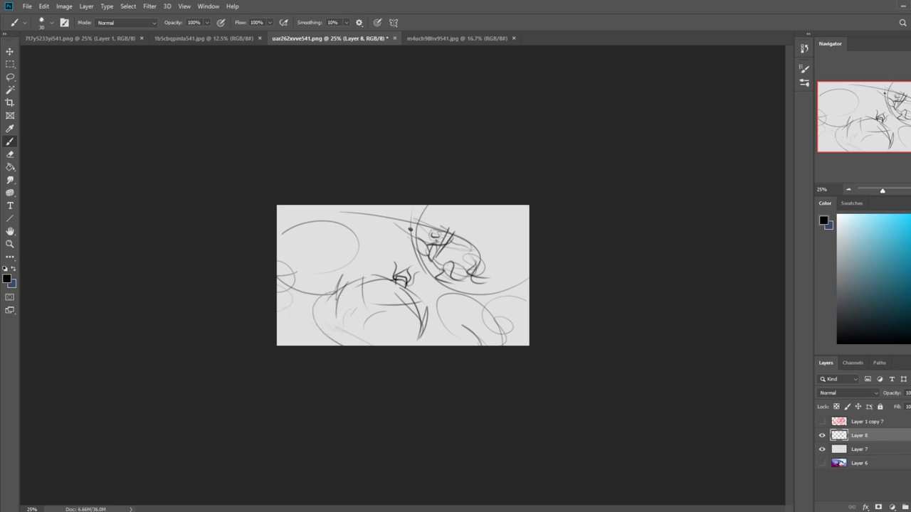
# - Sketch faceted spiral shapes on the left side, angular blocks along the lower edge, and small facets in the lower right loops
pyautogui.moveTo(299, 300)
pyautogui.mouseDown()
pyautogui.moveTo(328, 309)
pyautogui.moveTo(286, 317)
pyautogui.moveTo(300, 333)
pyautogui.moveTo(323, 318)
pyautogui.moveTo(313, 330)
pyautogui.moveTo(295, 320)
pyautogui.moveTo(301, 310)
pyautogui.moveTo(397, 335)
pyautogui.mouseUp()
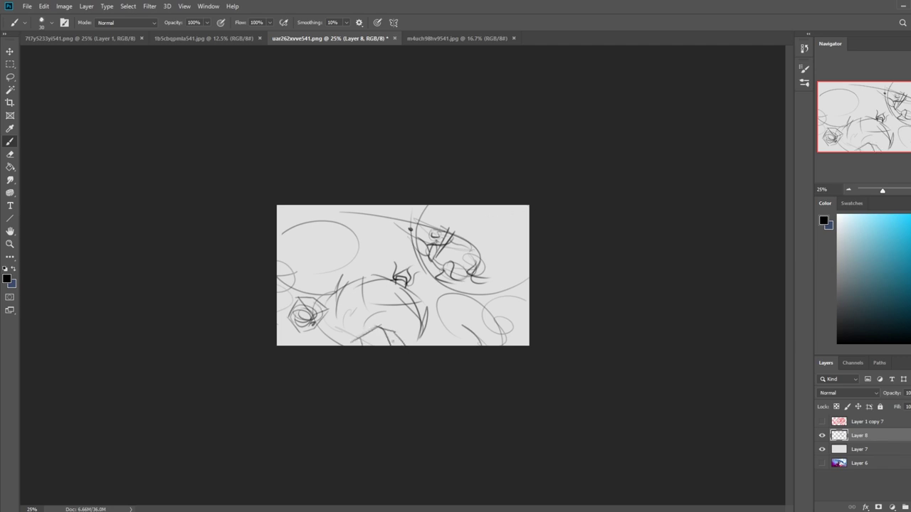
pyautogui.moveTo(326, 333); pyautogui.dragTo(289, 346)
pyautogui.moveTo(324, 252)
pyautogui.mouseDown()
pyautogui.moveTo(335, 269)
pyautogui.moveTo(326, 251)
pyautogui.moveTo(291, 265)
pyautogui.moveTo(317, 253)
pyautogui.moveTo(335, 264)
pyautogui.moveTo(304, 275)
pyautogui.moveTo(360, 279)
pyautogui.mouseUp()
pyautogui.moveTo(310, 222); pyautogui.dragTo(323, 220)
pyautogui.moveTo(433, 334); pyautogui.dragTo(440, 336)
pyautogui.moveTo(523, 315)
pyautogui.mouseDown()
pyautogui.moveTo(507, 331)
pyautogui.moveTo(521, 320)
pyautogui.moveTo(528, 340)
pyautogui.mouseUp()
pyautogui.hotkey('ctrl', 'z')
pyautogui.hotkey('ctrl', 'z')
pyautogui.hotkey('ctrl', 'z')
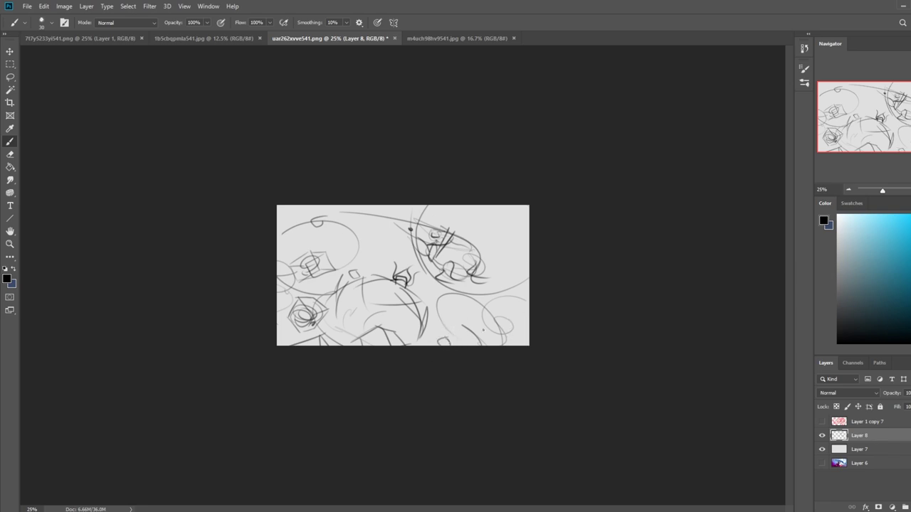
pyautogui.moveTo(524, 317); pyautogui.dragTo(508, 323)
pyautogui.moveTo(518, 325); pyautogui.dragTo(527, 335)
# - Sketch the pointed, angular sleigh shape behind the flying creature at the upper middle of the drawing
pyautogui.moveTo(361, 207); pyautogui.dragTo(424, 236)
pyautogui.moveTo(399, 206)
pyautogui.mouseDown()
pyautogui.moveTo(368, 222)
pyautogui.moveTo(396, 236)
pyautogui.moveTo(424, 228)
pyautogui.mouseUp()
pyautogui.moveTo(395, 232); pyautogui.dragTo(420, 236)
pyautogui.moveTo(397, 243); pyautogui.dragTo(437, 228)
pyautogui.moveTo(415, 220); pyautogui.dragTo(458, 234)
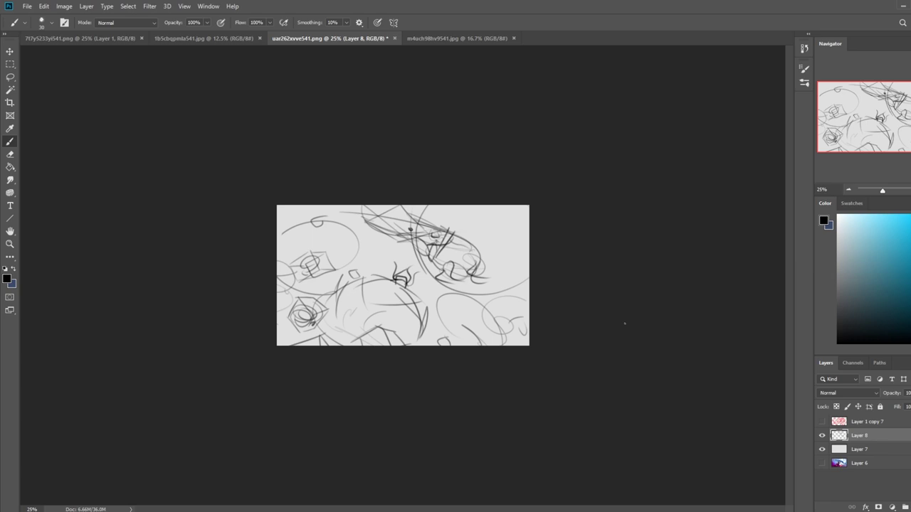
# - Hide the line sketch and fill the gray background layer with a dark purple
pyautogui.click(822, 436)
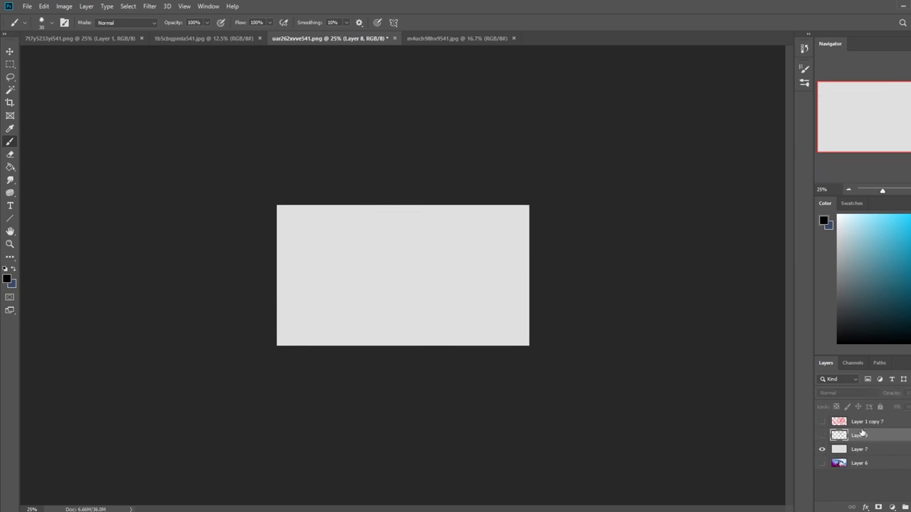
pyautogui.click(861, 449)
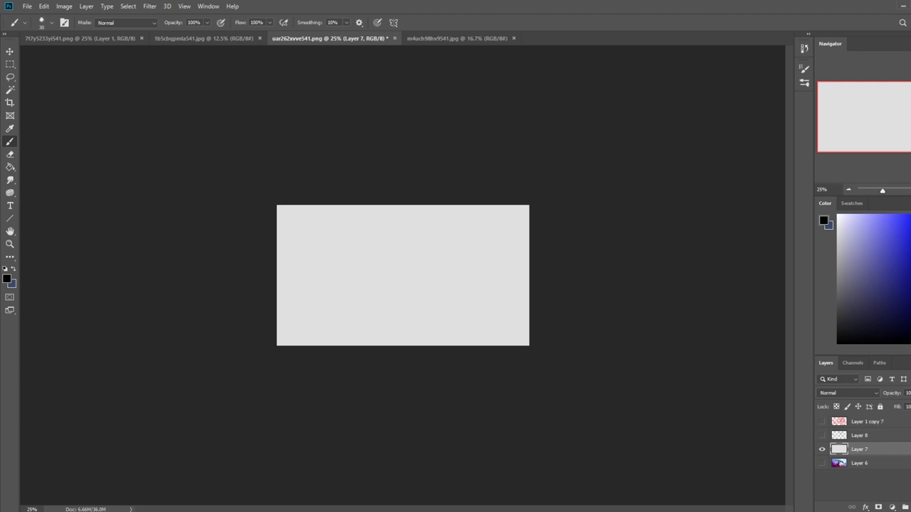
pyautogui.moveTo(900, 277); pyautogui.dragTo(885, 307)
pyautogui.moveTo(889, 298); pyautogui.dragTo(904, 295)
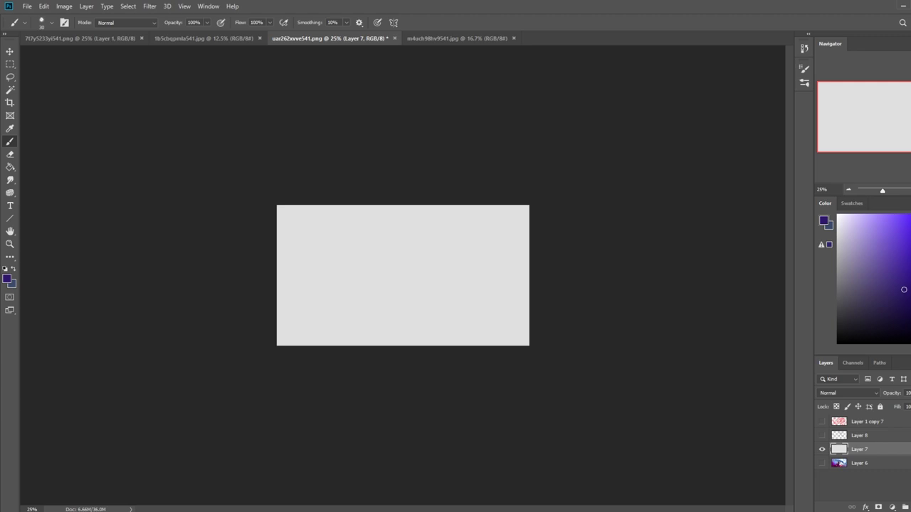
pyautogui.press('g')
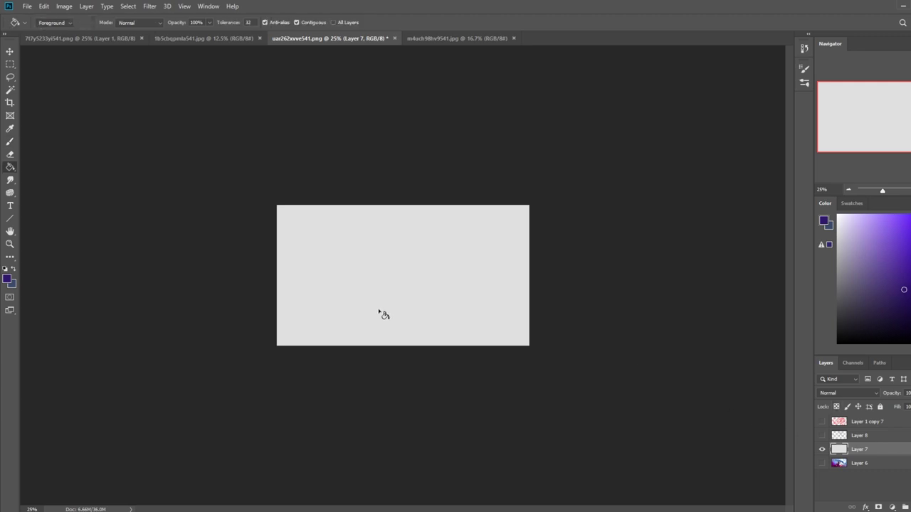
pyautogui.click(390, 286)
# - Adjust the purple background layer with Hue/Saturation, setting hue to -12 and saturation to -29
pyautogui.hotkey('ctrl', 'u')
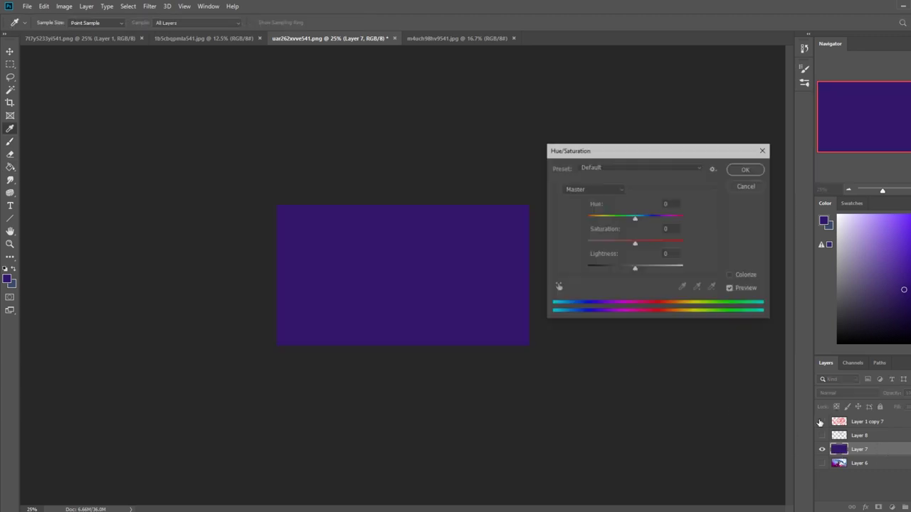
pyautogui.moveTo(635, 246); pyautogui.dragTo(629, 220)
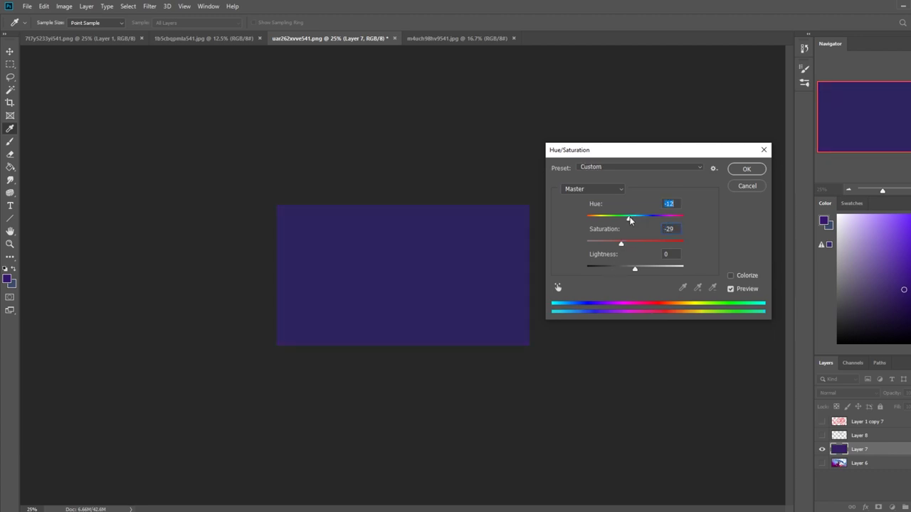
pyautogui.click(747, 169)
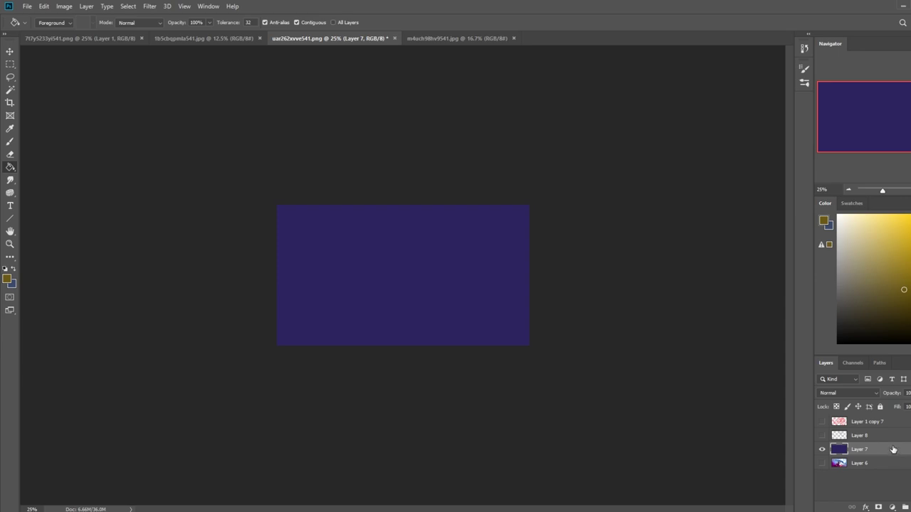
pyautogui.hotkey('ctrl', 'u')
pyautogui.click(745, 186)
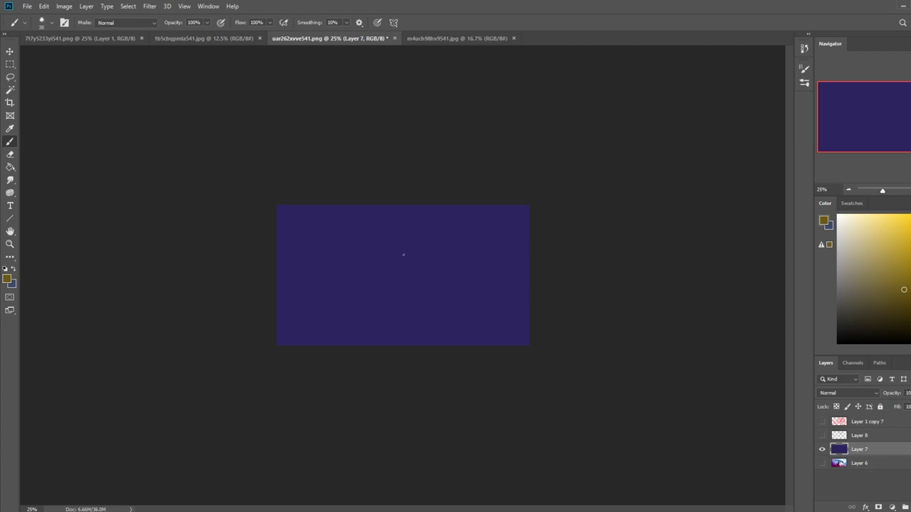
# - Choose the soft 500 px brush from the Skin and Blending Brushes set
pyautogui.press(']')
pyautogui.press(']')
pyautogui.press(']')
pyautogui.press(']')
pyautogui.press(']')
pyautogui.press(']')
pyautogui.press(']')
pyautogui.press(']')
pyautogui.press(']')
pyautogui.press(']')
pyautogui.press(']')
pyautogui.press(']')
pyautogui.rightClick(389, 214)
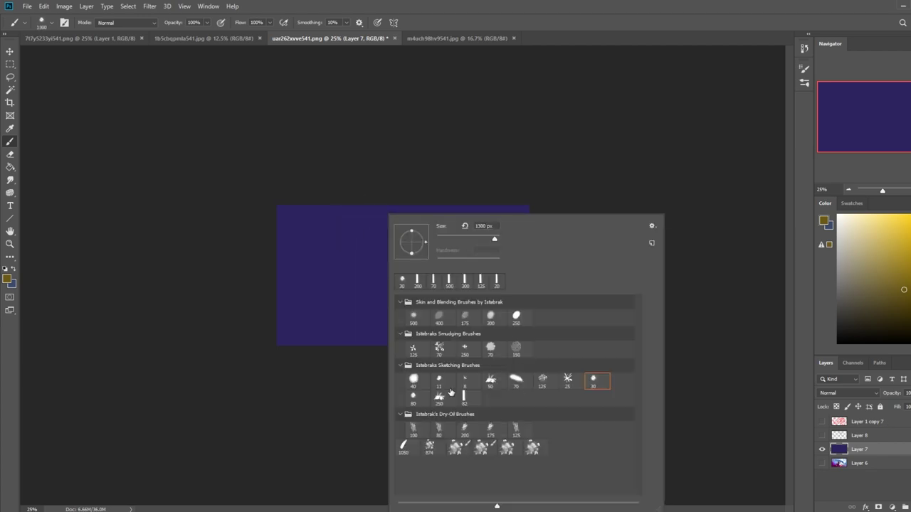
pyautogui.click(413, 316)
pyautogui.click(674, 120)
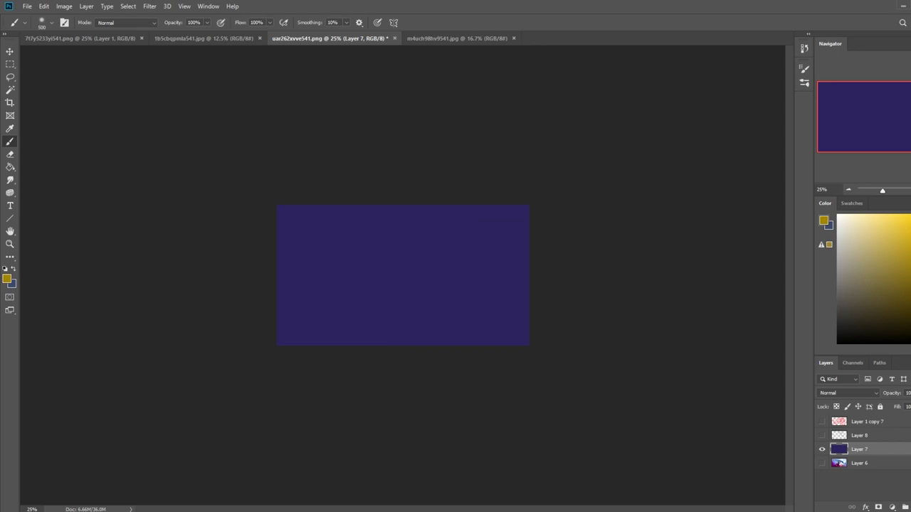
# - Pick an orange and paint a soft diagonal glow over the upper part of the background with a brush about 4300 px wide
pyautogui.moveTo(910, 326); pyautogui.dragTo(910, 336)
pyautogui.click(902, 247)
pyautogui.press(']')
pyautogui.press(']')
pyautogui.press(']')
pyautogui.press(']')
pyautogui.press(']')
pyautogui.press(']')
pyautogui.press(']')
pyautogui.press(']')
pyautogui.press(']')
pyautogui.press(']')
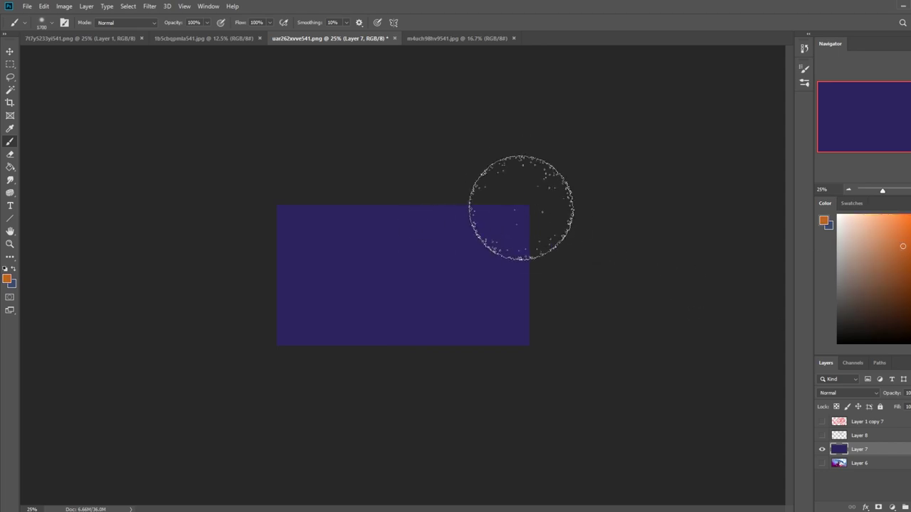
pyautogui.press(']')
pyautogui.press(']')
pyautogui.press(']')
pyautogui.press(']')
pyautogui.press(']')
pyautogui.press(']')
pyautogui.press(']')
pyautogui.press(']')
pyautogui.press(']')
pyautogui.press(']')
pyautogui.press(']')
pyautogui.press(']')
pyautogui.press(']')
pyautogui.press(']')
pyautogui.press(']')
pyautogui.moveTo(508, 186)
pyautogui.mouseDown()
pyautogui.moveTo(230, 267)
pyautogui.moveTo(203, 284)
pyautogui.mouseUp()
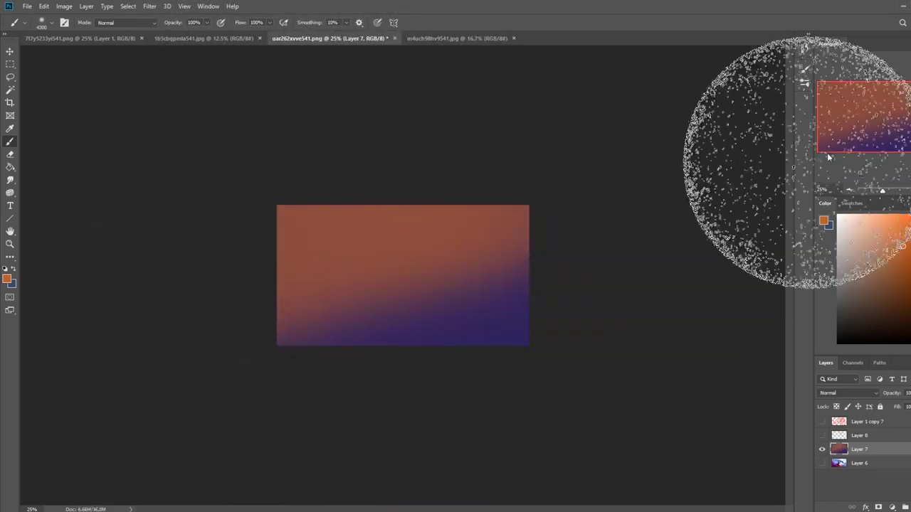
# - Pick a golden yellow and paint a soft band along the canvas's upper edge with a 3600 px brush
pyautogui.press('[')
pyautogui.click(897, 234)
pyautogui.moveTo(910, 335); pyautogui.dragTo(910, 327)
pyautogui.click(896, 221)
pyautogui.press('[')
pyautogui.press('[')
pyautogui.press('[')
pyautogui.moveTo(532, 161)
pyautogui.mouseDown()
pyautogui.moveTo(161, 228)
pyautogui.moveTo(484, 112)
pyautogui.mouseUp()
pyautogui.moveTo(441, 158); pyautogui.dragTo(92, 361)
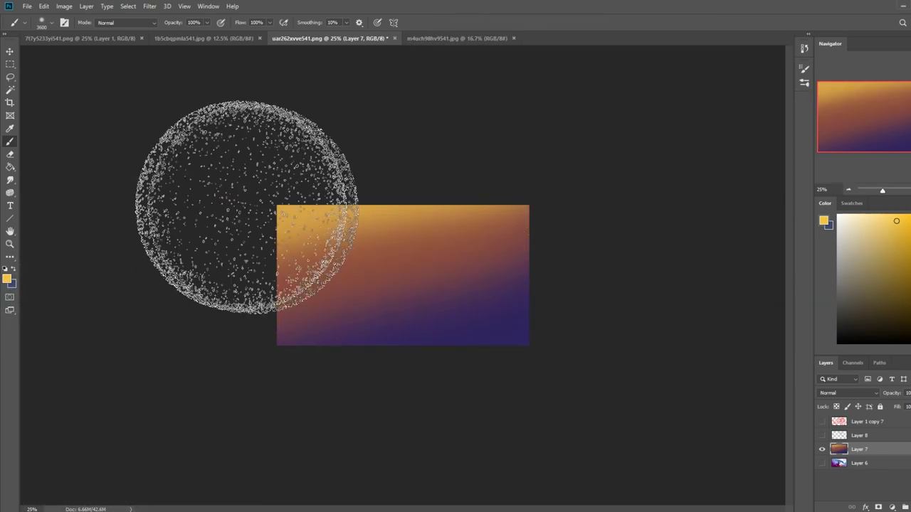
# - Saturate the yellow and orange areas of the gradient with the Sponge tool in Saturate mode
pyautogui.click(10, 192)
pyautogui.click(48, 213)
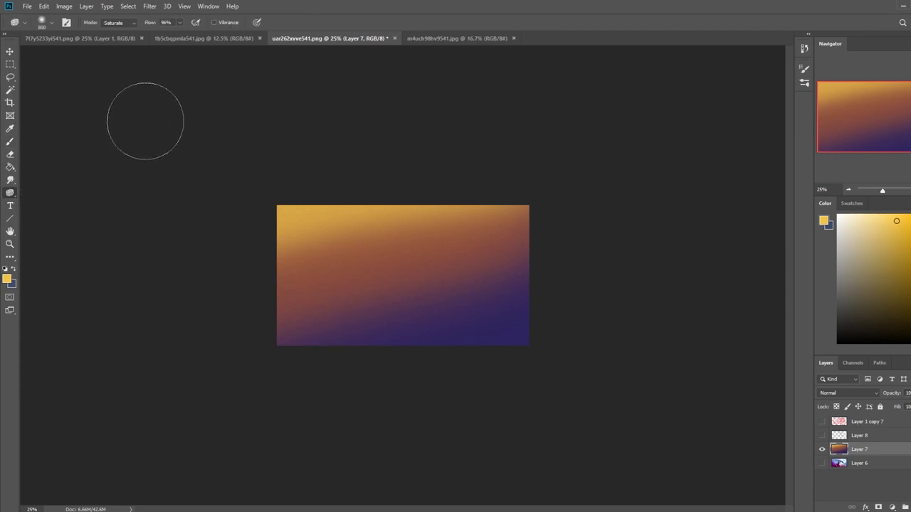
pyautogui.moveTo(543, 222); pyautogui.dragTo(277, 268)
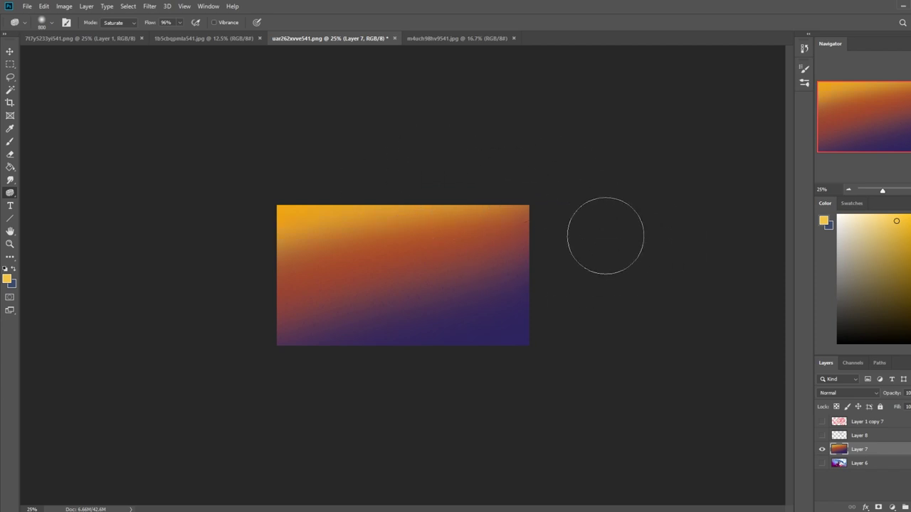
# - Flip the gradient layer both horizontally and vertically so the yellow lies along the lower edge
pyautogui.press('v')
pyautogui.moveTo(407, 196); pyautogui.dragTo(393, 373)
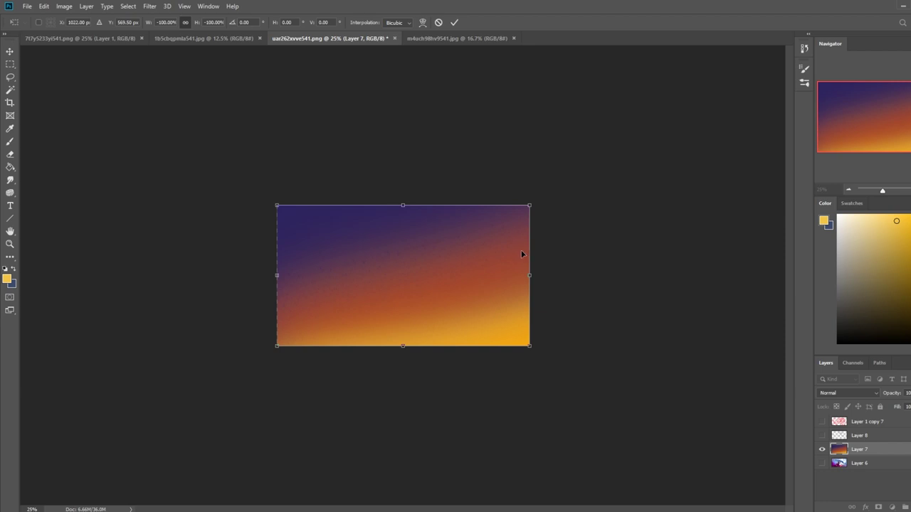
pyautogui.click(454, 22)
pyautogui.press('b')
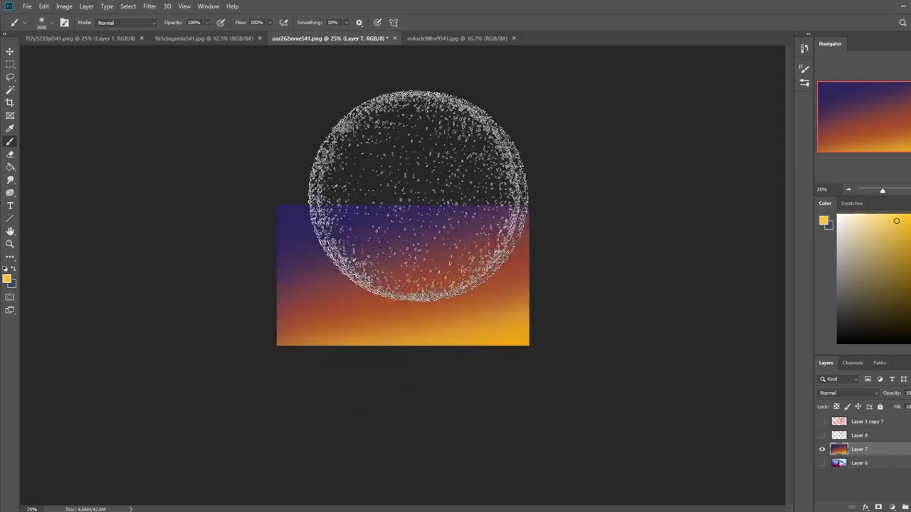
# - Add a new layer beneath the gradient layer and fill it with bright cyan
pyautogui.click(899, 465)
pyautogui.hotkey('ctrl', 'shift', 'alt', 'n')
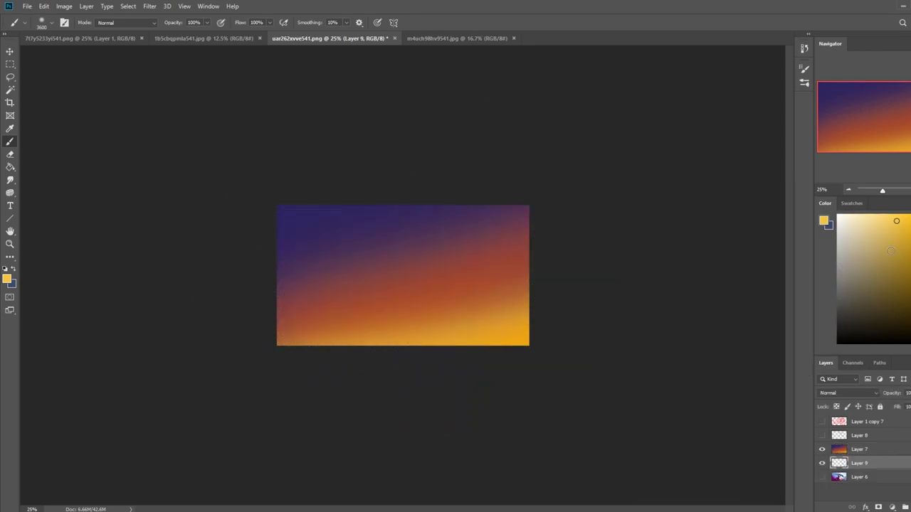
pyautogui.click(910, 278)
pyautogui.press('g')
pyautogui.click(451, 286)
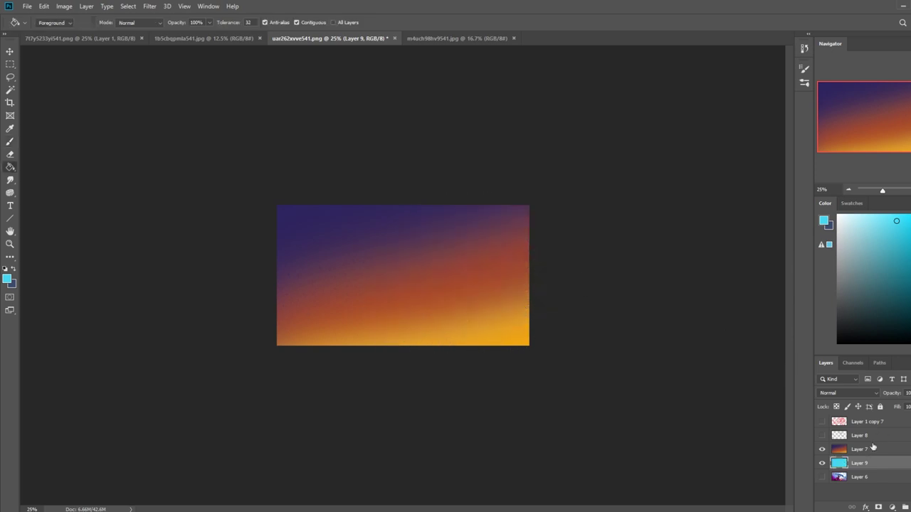
# - Try lowering the gradient layer's fill to blend it with the cyan layer beneath
pyautogui.click(866, 451)
pyautogui.click(910, 406)
pyautogui.moveTo(910, 419); pyautogui.dragTo(909, 419)
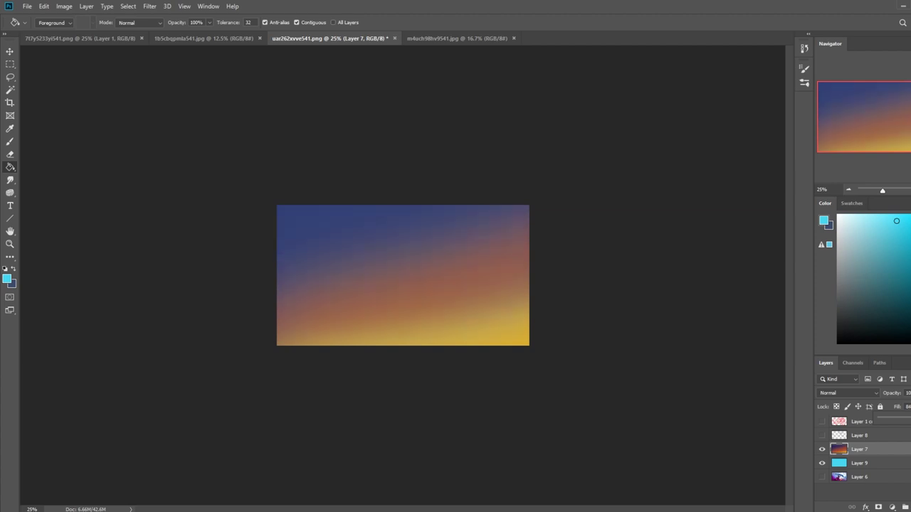
pyautogui.moveTo(909, 419); pyautogui.dragTo(910, 419)
pyautogui.click(884, 456)
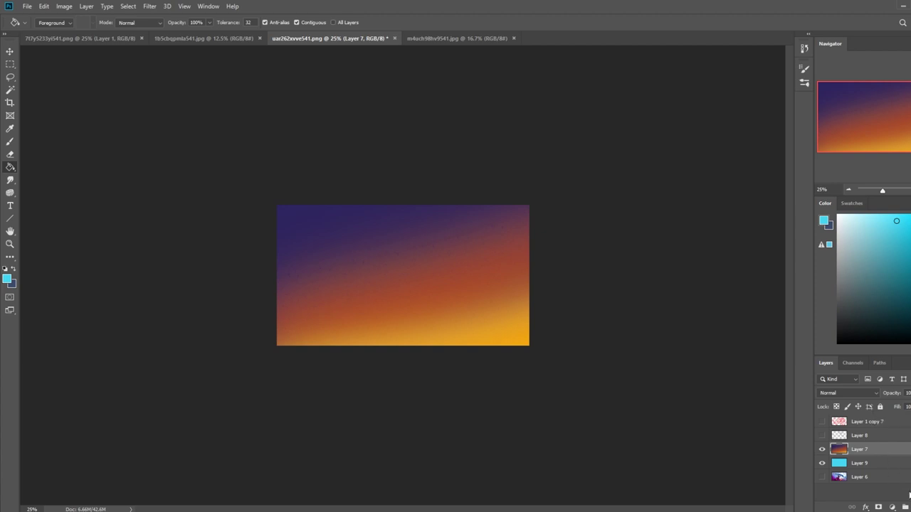
# - Add a new layer above the gradient and paint a soft cyan glow in the upper right at 29% brush opacity
pyautogui.hotkey('ctrl', 'shift', 'alt', 'n')
pyautogui.press('b')
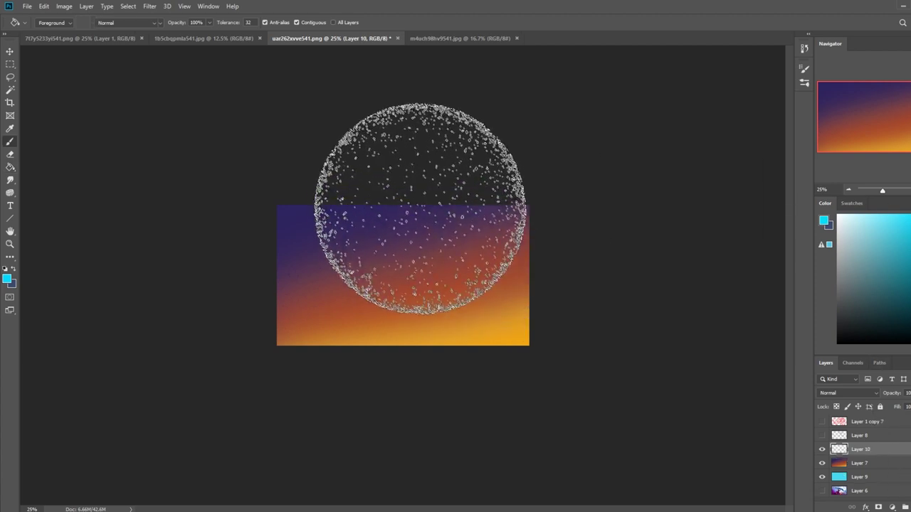
pyautogui.press('[')
pyautogui.press('[')
pyautogui.press('[')
pyautogui.press('[')
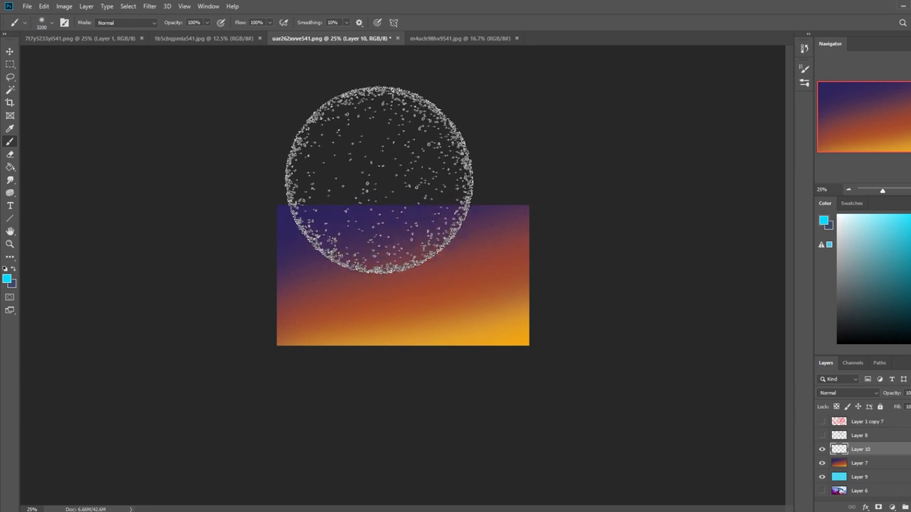
pyautogui.click(452, 196)
pyautogui.hotkey('ctrl', 'z')
pyautogui.click(206, 22)
pyautogui.moveTo(213, 34); pyautogui.dragTo(175, 33)
pyautogui.click(676, 164)
pyautogui.moveTo(446, 189); pyautogui.dragTo(514, 256)
# - Build up the cyan glow across the upper right with progressively smaller brushes, down to 600 px
pyautogui.press('[')
pyautogui.press('[')
pyautogui.press('[')
pyautogui.press('[')
pyautogui.press('[')
pyautogui.press('[')
pyautogui.press('[')
pyautogui.press('[')
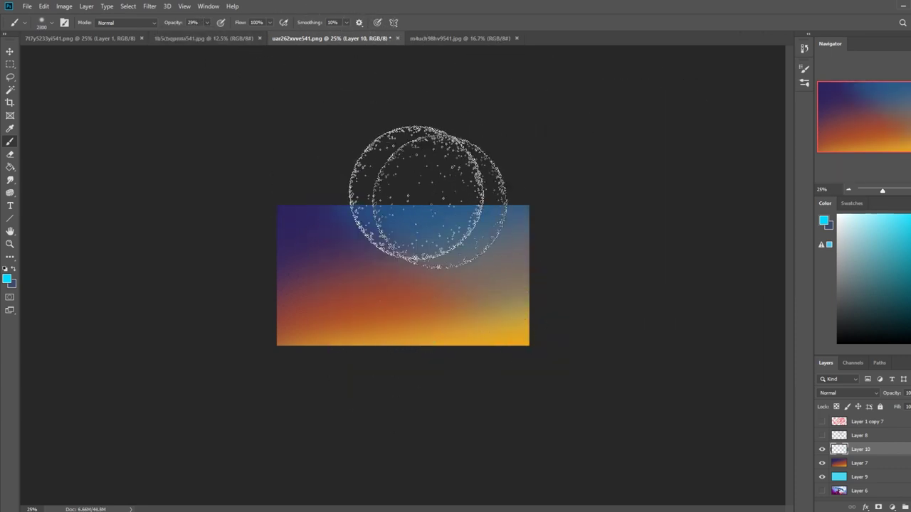
pyautogui.click(422, 195)
pyautogui.moveTo(401, 203); pyautogui.dragTo(386, 178)
pyautogui.press('[')
pyautogui.press('[')
pyautogui.press('[')
pyautogui.press('[')
pyautogui.press('[')
pyautogui.press('[')
pyautogui.press('[')
pyautogui.press('[')
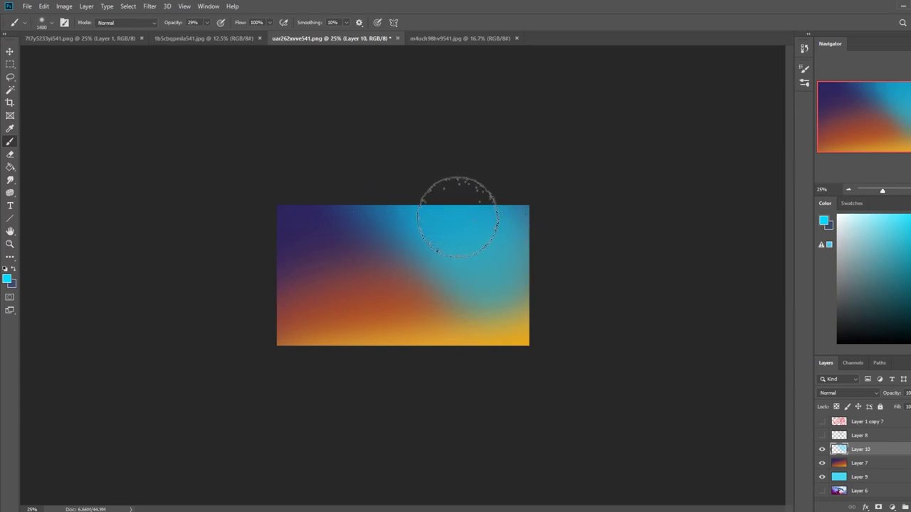
pyautogui.press('[')
pyautogui.press('[')
pyautogui.press('[')
pyautogui.press('[')
pyautogui.press('[')
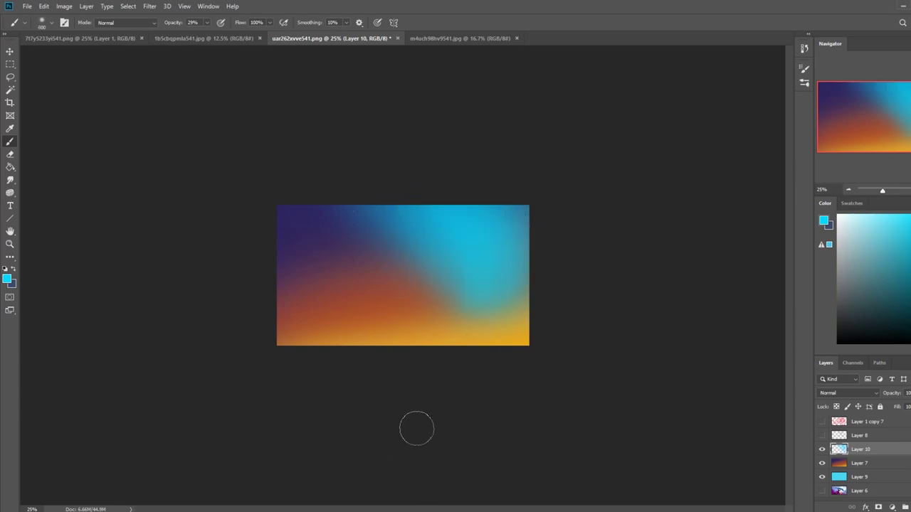
# - Pick a vivid magenta and paint a large soft glow over the lower left of the canvas
pyautogui.click(909, 234)
pyautogui.moveTo(896, 231); pyautogui.dragTo(908, 241)
pyautogui.press(']')
pyautogui.press(']')
pyautogui.press(']')
pyautogui.press(']')
pyautogui.press(']')
pyautogui.press(']')
pyautogui.press(']')
pyautogui.press(']')
pyautogui.press(']')
pyautogui.press(']')
pyautogui.press(']')
pyautogui.press(']')
pyautogui.press(']')
pyautogui.click(289, 267)
pyautogui.moveTo(360, 321)
pyautogui.mouseDown()
pyautogui.moveTo(394, 264)
pyautogui.moveTo(278, 261)
pyautogui.moveTo(443, 292)
pyautogui.moveTo(278, 254)
pyautogui.mouseUp()
# - Extend the magenta toward the lower tip of the cyan glow with a smaller 500 px brush
pyautogui.press('[')
pyautogui.press('[')
pyautogui.press('[')
pyautogui.press('[')
pyautogui.press('[')
pyautogui.press('[')
pyautogui.press('[')
pyautogui.press('[')
pyautogui.press('[')
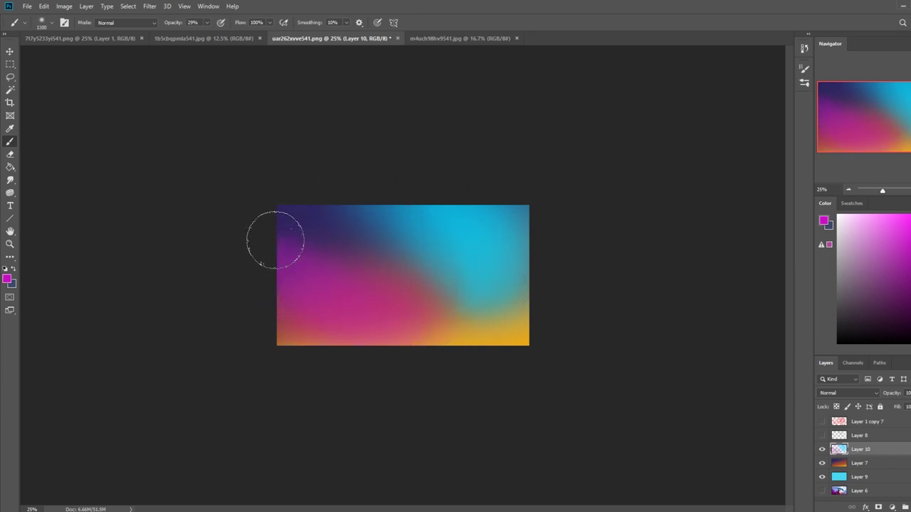
pyautogui.press('[')
pyautogui.click(466, 304)
# - Lower the fill of the orange and purple gradient layer to let the cyan layer show through
pyautogui.click(866, 475)
pyautogui.click(874, 463)
pyautogui.click(910, 407)
pyautogui.moveTo(910, 419); pyautogui.dragTo(904, 419)
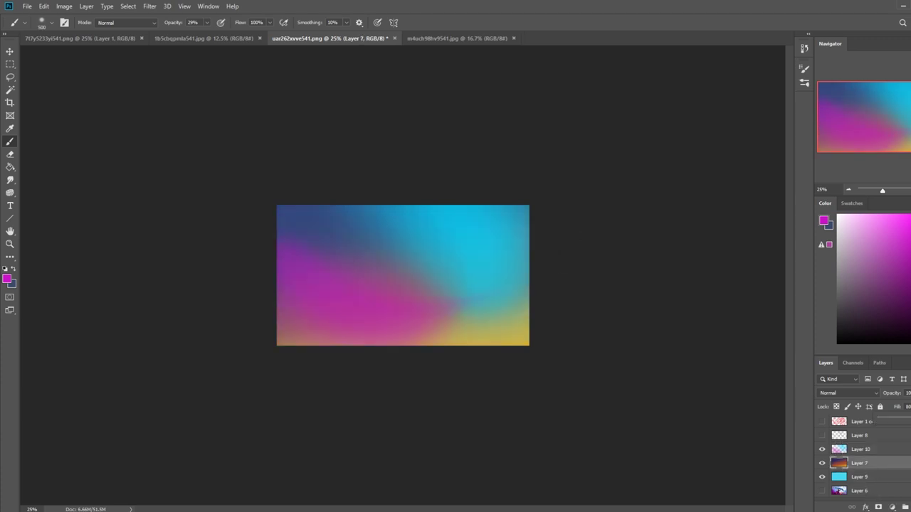
# - Erase the magenta and cyan glow layer from the upper left toward the center, using the soft 500 px brush enlarged to 1300 px
pyautogui.click(872, 453)
pyautogui.press('e')
pyautogui.rightClick(359, 214)
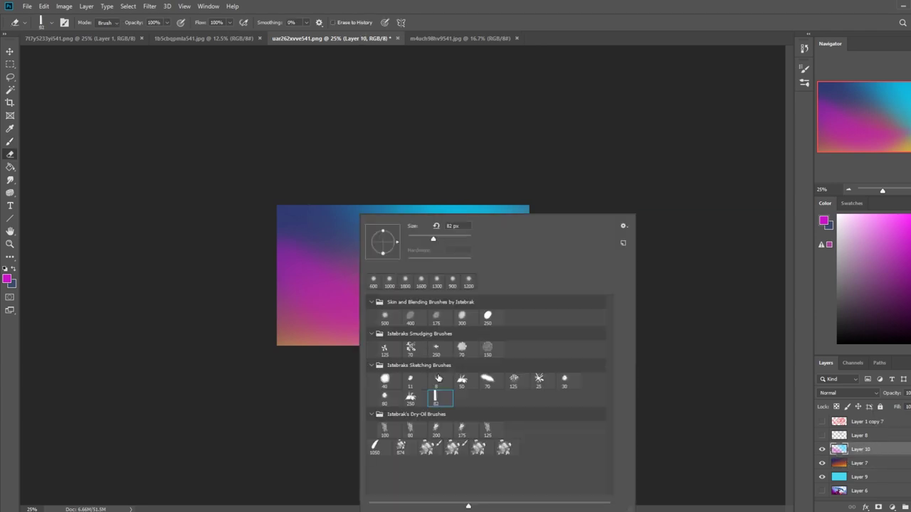
pyautogui.doubleClick(390, 324)
pyautogui.press(']')
pyautogui.press(']')
pyautogui.press(']')
pyautogui.press(']')
pyautogui.press(']')
pyautogui.press(']')
pyautogui.moveTo(279, 214); pyautogui.dragTo(370, 277)
pyautogui.press(']')
pyautogui.press(']')
pyautogui.moveTo(293, 198); pyautogui.dragTo(381, 273)
# - Try erasing more of the cyan glow along the upper edge, and undo the stroke
pyautogui.moveTo(285, 173)
pyautogui.mouseDown()
pyautogui.moveTo(420, 209)
pyautogui.moveTo(387, 275)
pyautogui.moveTo(467, 208)
pyautogui.mouseUp()
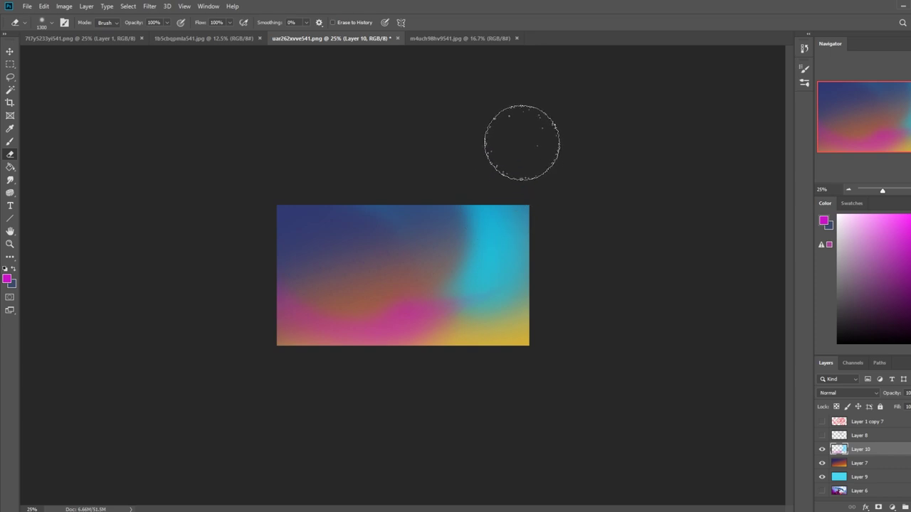
pyautogui.hotkey('ctrl', 'z')
pyautogui.hotkey('ctrl', 'shift', 'z')
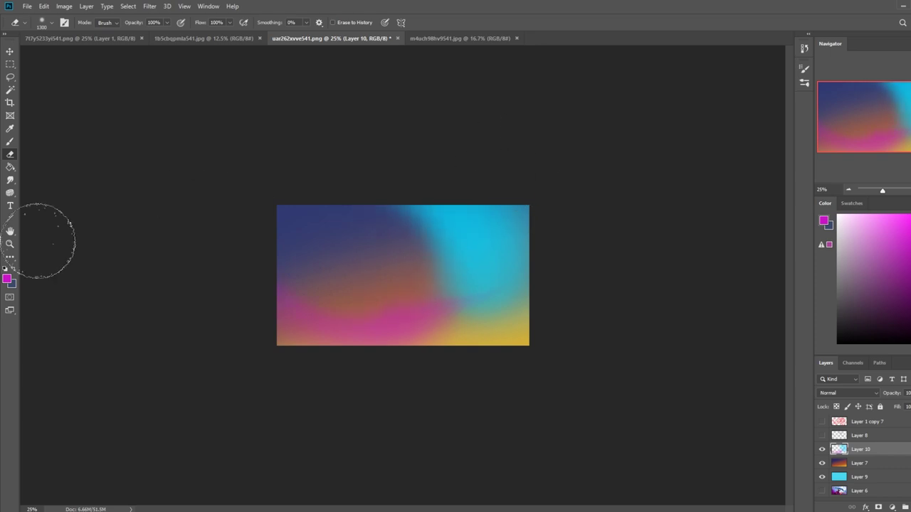
# - Paint a brighter magenta over the magenta sweep along the lower part of Layer 10 with an enlarged soft brush
pyautogui.press('b')
pyautogui.click(907, 222)
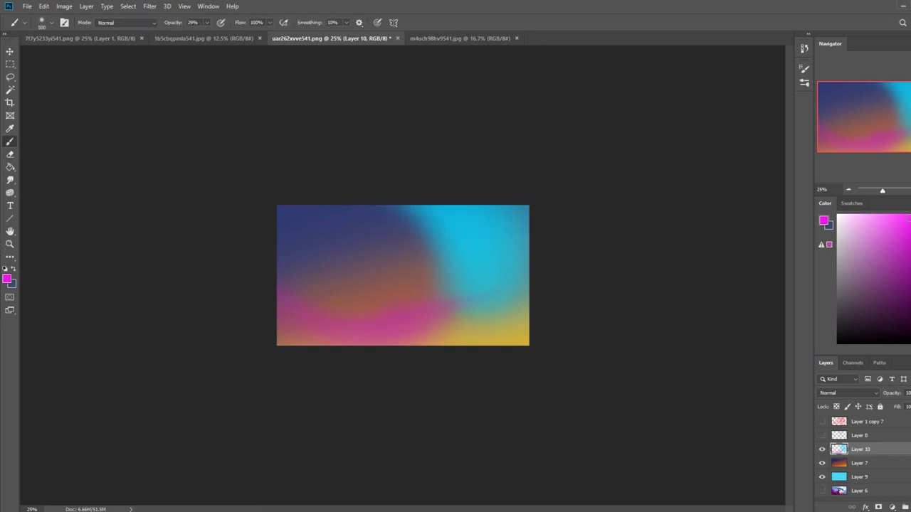
pyautogui.press(']')
pyautogui.press(']')
pyautogui.press(']')
pyautogui.press(']')
pyautogui.press(']')
pyautogui.press(']')
pyautogui.press(']')
pyautogui.press(']')
pyautogui.press(']')
pyautogui.press(']')
pyautogui.press(']')
pyautogui.moveTo(461, 297); pyautogui.dragTo(181, 268)
pyautogui.press('[')
pyautogui.press('[')
pyautogui.press('[')
pyautogui.moveTo(479, 294); pyautogui.dragTo(195, 242)
# - Tint the lower part of the cyan glow lightly with magenta using a brush up to 1700 px, and sample the glow's cyan
pyautogui.press('[')
pyautogui.press('[')
pyautogui.press('[')
pyautogui.press('[')
pyautogui.press('[')
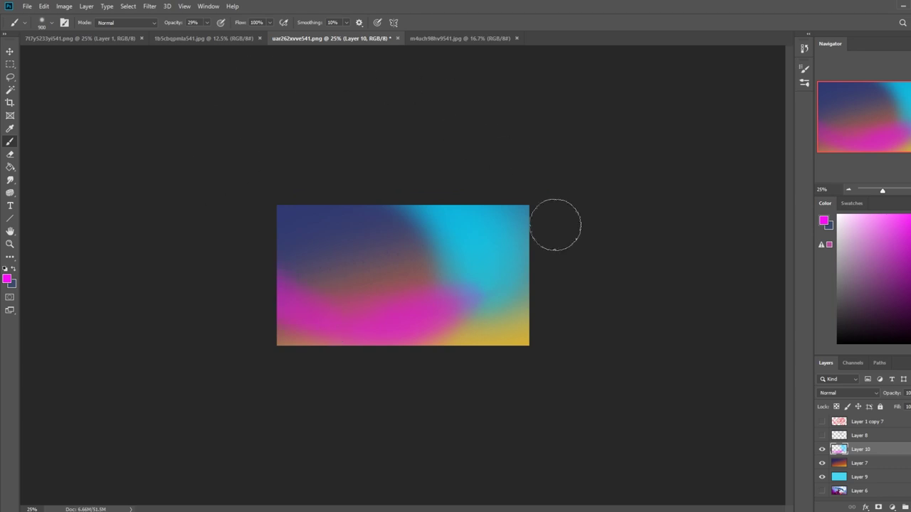
pyautogui.press(']')
pyautogui.press(']')
pyautogui.press(']')
pyautogui.press(']')
pyautogui.press(']')
pyautogui.press(']')
pyautogui.press(']')
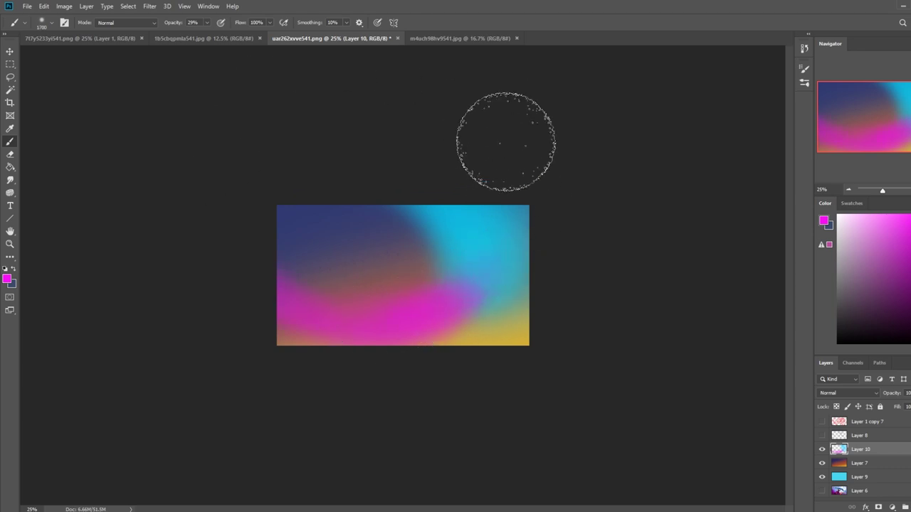
pyautogui.keyDown('alt'); pyautogui.click(477, 229); pyautogui.keyUp('alt')
pyautogui.press(']')
# - Brighten the spot where the magenta tip meets the cyan glow, using the Dodge tool on highlights at 76% exposure
pyautogui.rightClick(10, 192)
pyautogui.click(43, 192)
pyautogui.moveTo(470, 272); pyautogui.dragTo(431, 307)
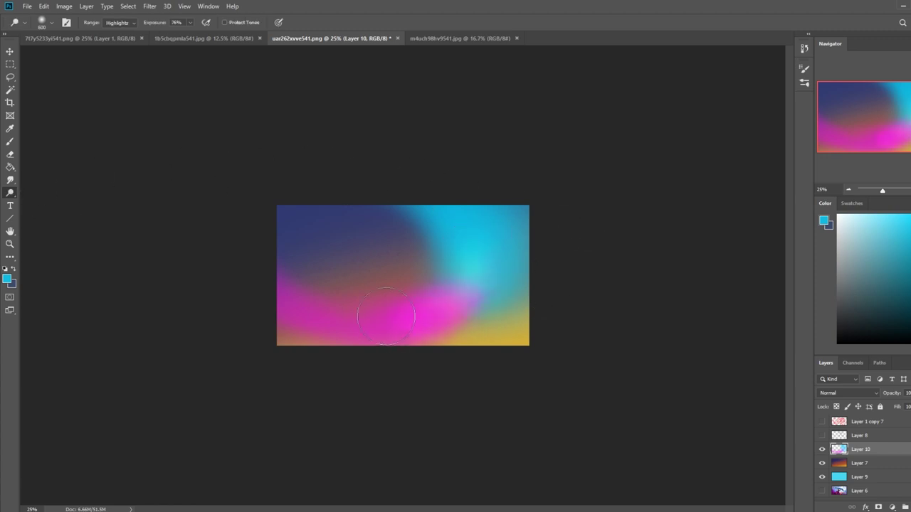
pyautogui.hotkey('ctrl', 'z')
pyautogui.press(']')
pyautogui.press(']')
pyautogui.press(']')
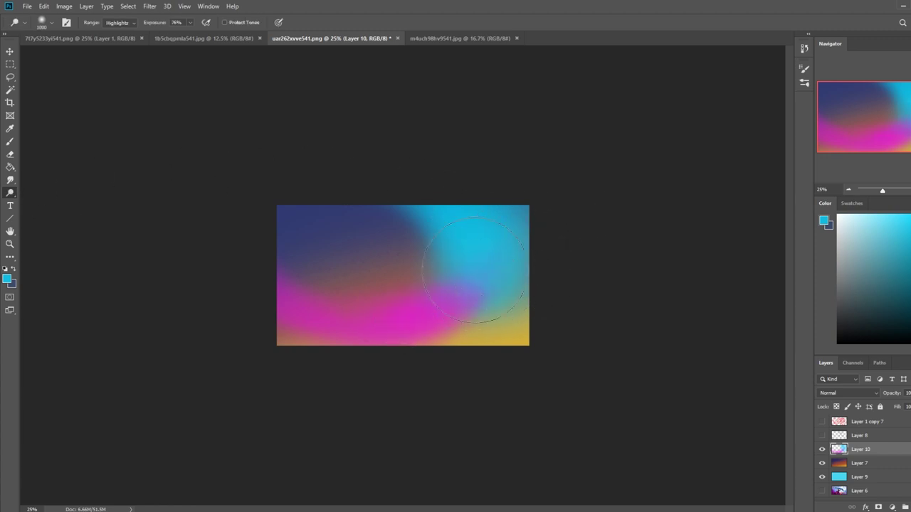
pyautogui.click(454, 297)
pyautogui.click(450, 297)
pyautogui.press('[')
pyautogui.press('[')
pyautogui.press('[')
pyautogui.press('[')
pyautogui.click(464, 287)
# - Dodge the rest of the magenta sweep with the brush enlarged to 1100 px
pyautogui.press('[')
pyautogui.press('[')
pyautogui.press('[')
pyautogui.press(']')
pyautogui.press(']')
pyautogui.press(']')
pyautogui.press(']')
pyautogui.press(']')
pyautogui.press(']')
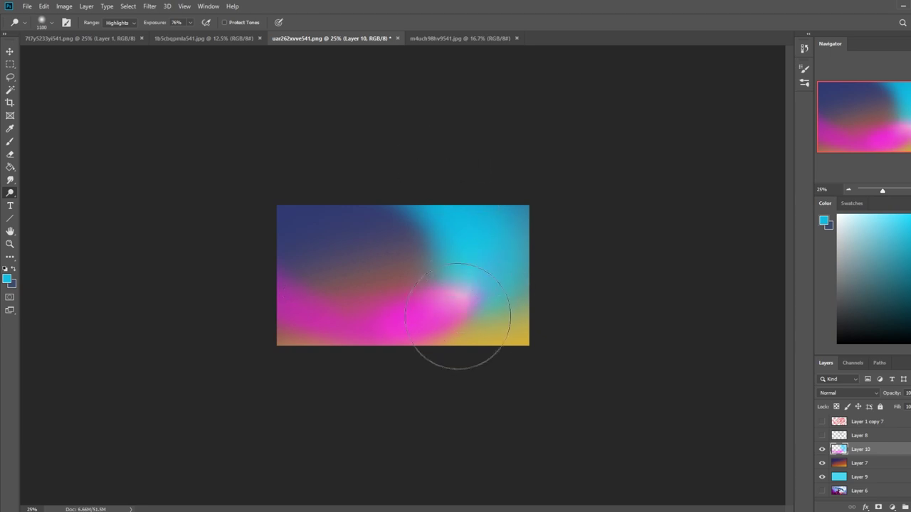
# - Adjust the fill of Layer 7 to 92% and scale the layer outward past the canvas's upper-left corner
pyautogui.click(864, 464)
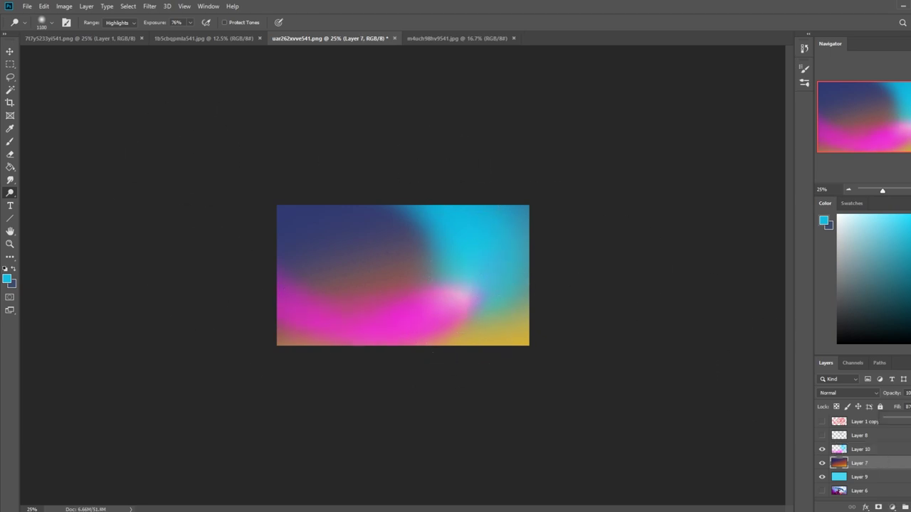
pyautogui.hotkey('ctrl', 'z')
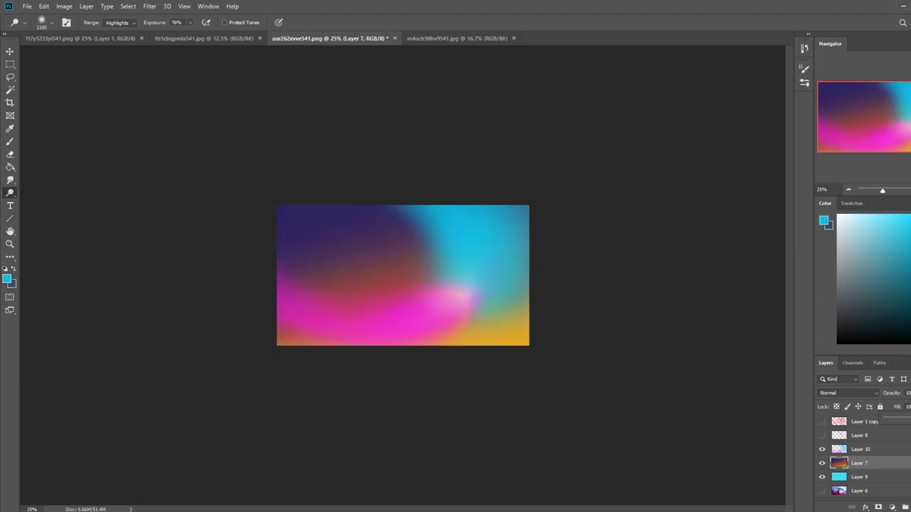
pyautogui.hotkey('ctrl', 'shift', 'z')
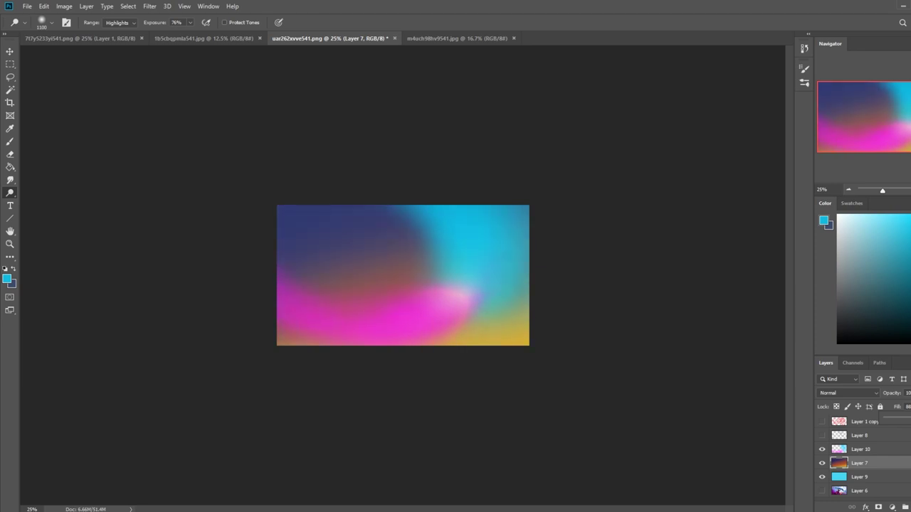
pyautogui.press('v')
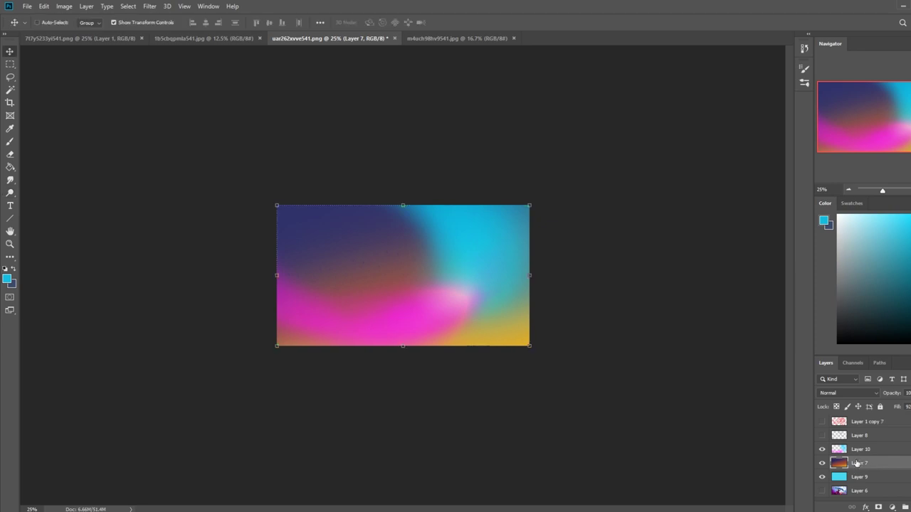
pyautogui.moveTo(276, 202); pyautogui.dragTo(225, 186)
pyautogui.click(455, 23)
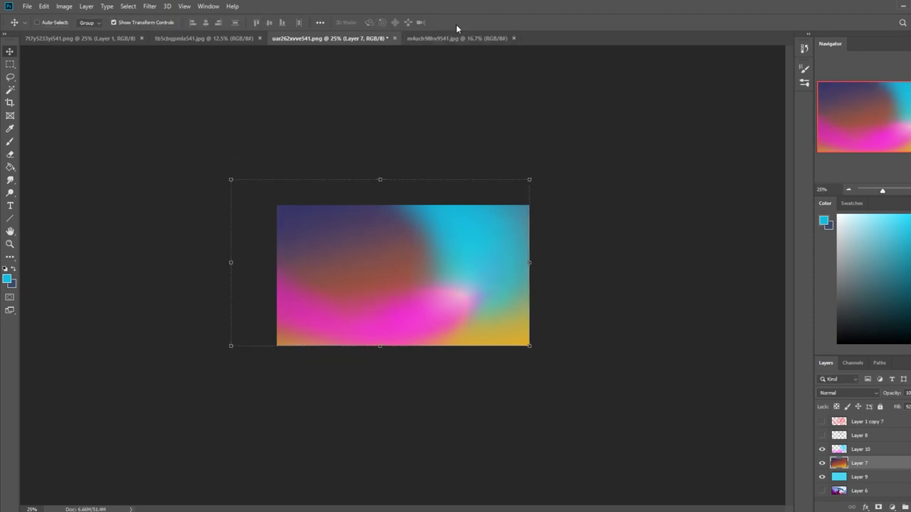
# - Lower Layer 7's fill further to let more cyan show through, and add an empty layer above it
pyautogui.click(909, 406)
pyautogui.moveTo(910, 417); pyautogui.dragTo(910, 418)
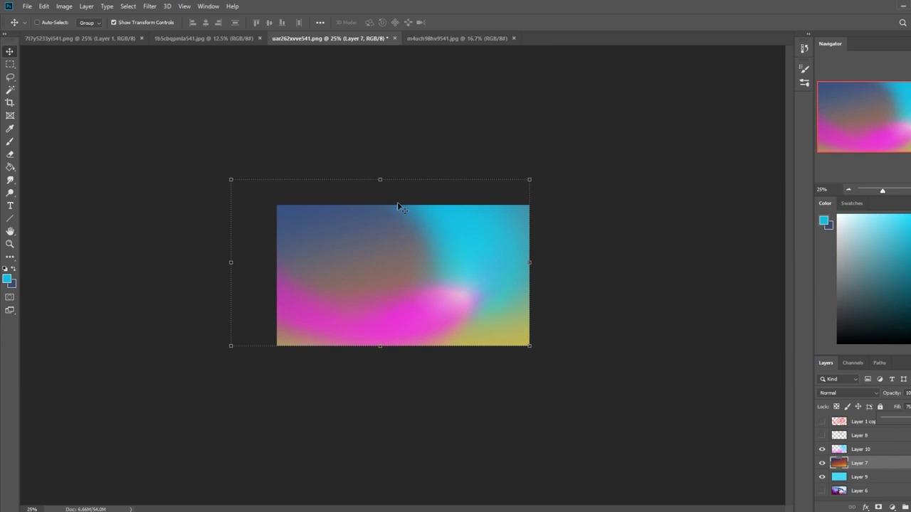
pyautogui.click(890, 472)
pyautogui.hotkey('ctrl', 'shift', 'alt', 'n')
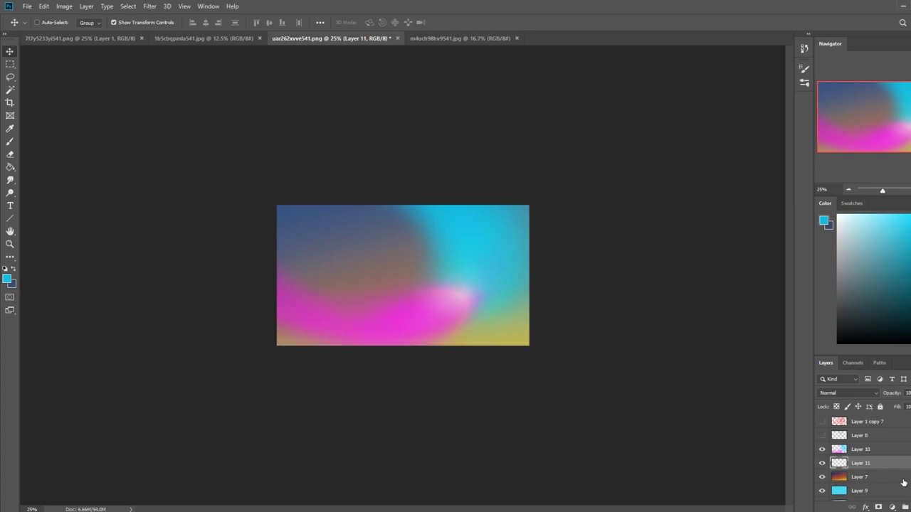
# - Merge Layer 7 down into the cyan Layer 9, undoing the mistaken merge of the empty layer
pyautogui.rightClick(878, 468)
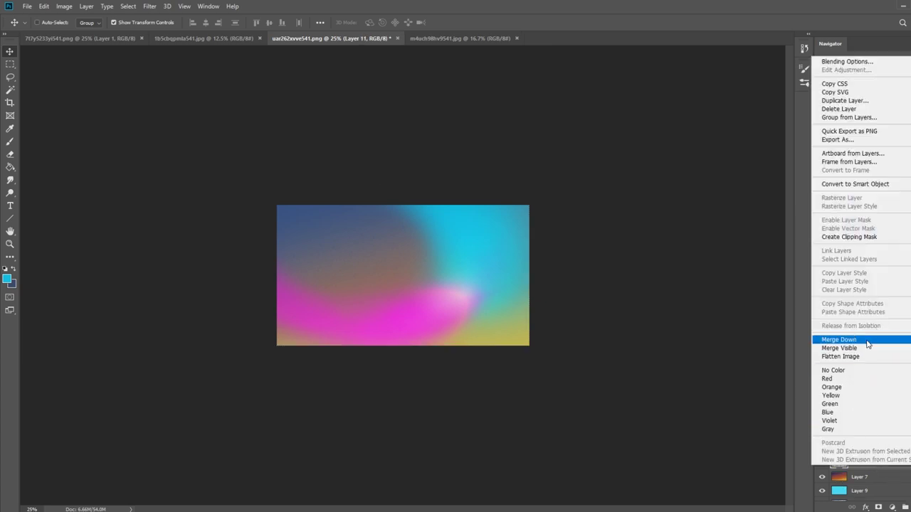
pyautogui.click(846, 340)
pyautogui.hotkey('ctrl', 'z')
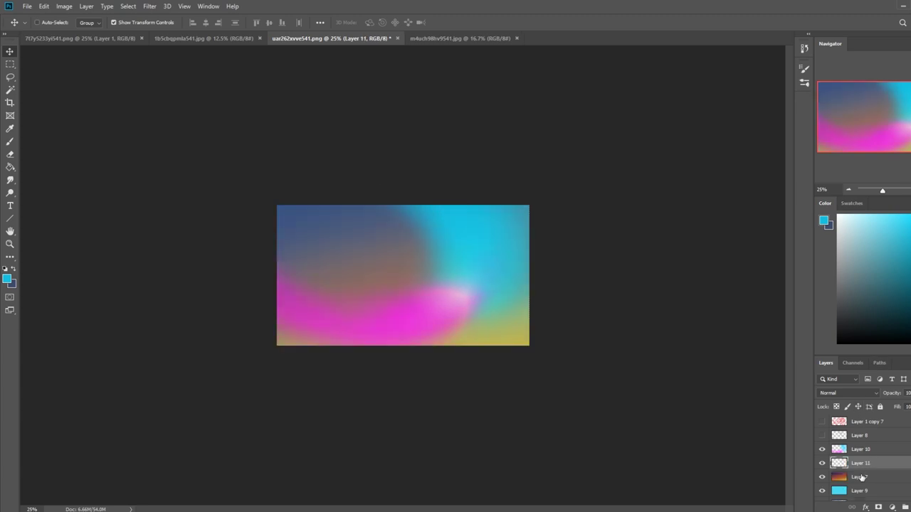
pyautogui.rightClick(861, 477)
pyautogui.click(857, 349)
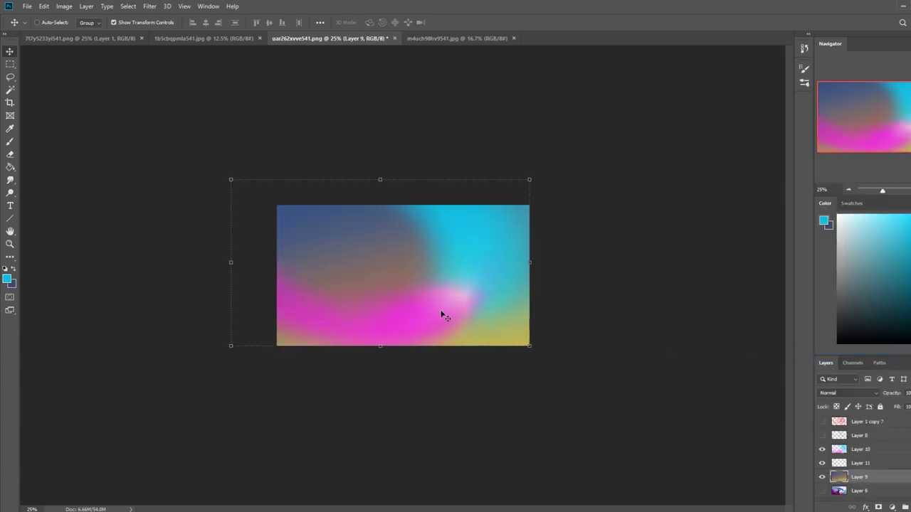
# - Dodge the yellow lower edge of Layer 9 with large strokes, undoing the excess ones
pyautogui.click(9, 193)
pyautogui.moveTo(534, 318); pyautogui.dragTo(321, 390)
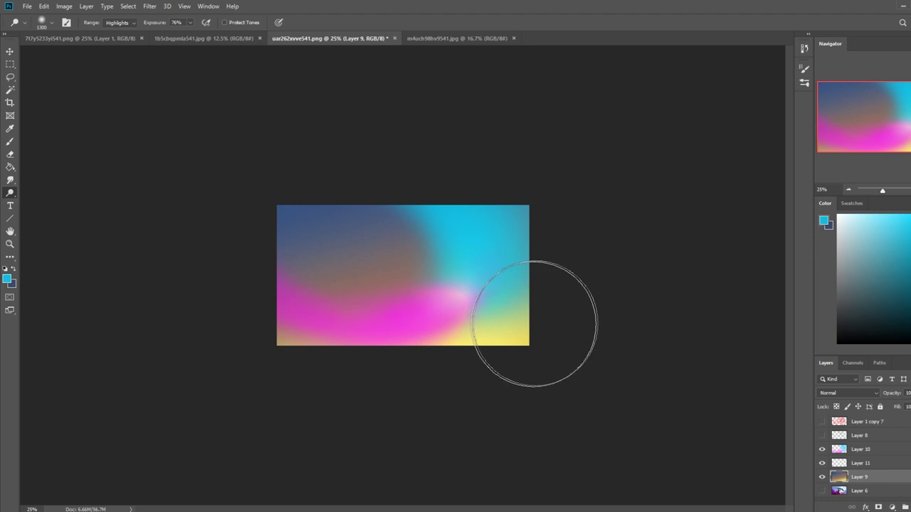
pyautogui.moveTo(530, 329); pyautogui.dragTo(99, 339)
pyautogui.press('[')
pyautogui.press('[')
pyautogui.press('[')
pyautogui.press('[')
pyautogui.press('[')
pyautogui.hotkey('ctrl', 'z')
pyautogui.hotkey('ctrl', 'z')
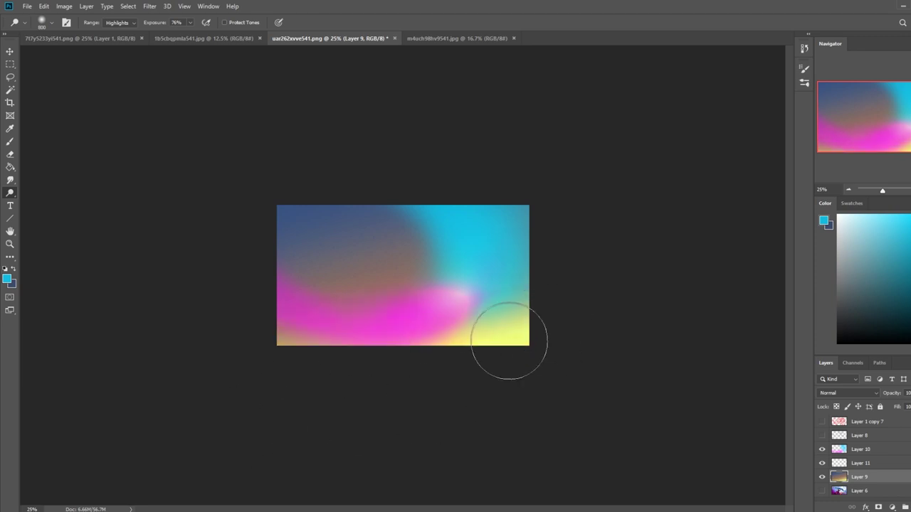
# - Paint the sampled pale yellow on Layer 10 from the magenta tip up over the cyan glow's right side
pyautogui.press('b')
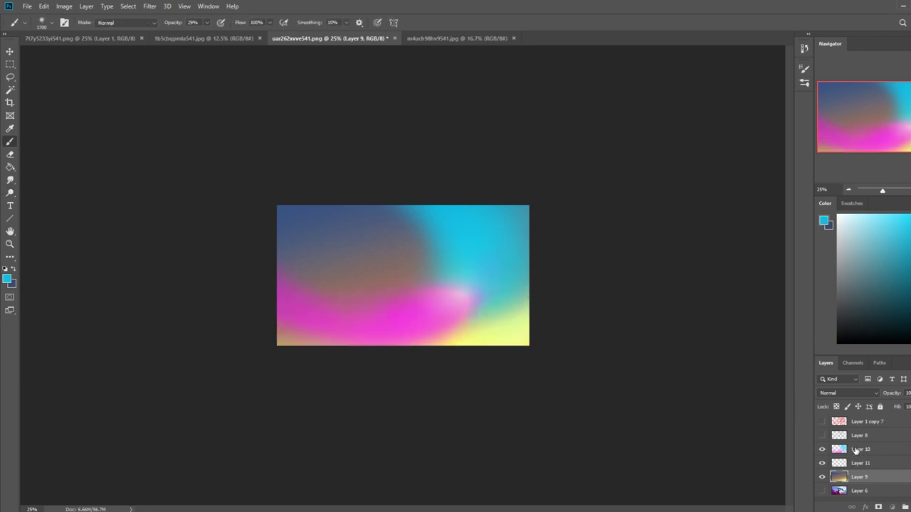
pyautogui.click(856, 450)
pyautogui.keyDown('alt'); pyautogui.click(498, 325); pyautogui.keyUp('alt')
pyautogui.press('[')
pyautogui.moveTo(478, 301); pyautogui.dragTo(516, 246)
# - Paint near-white yellow strokes up the right side of the cyan glow on Layer 10
pyautogui.press('[')
pyautogui.press('[')
pyautogui.press('[')
pyautogui.press('[')
pyautogui.press('[')
pyautogui.press('[')
pyautogui.click(844, 214)
pyautogui.press(']')
pyautogui.press(']')
pyautogui.press(']')
pyautogui.moveTo(491, 296)
pyautogui.mouseDown()
pyautogui.moveTo(510, 263)
pyautogui.moveTo(504, 221)
pyautogui.mouseUp()
pyautogui.press(']')
pyautogui.press(']')
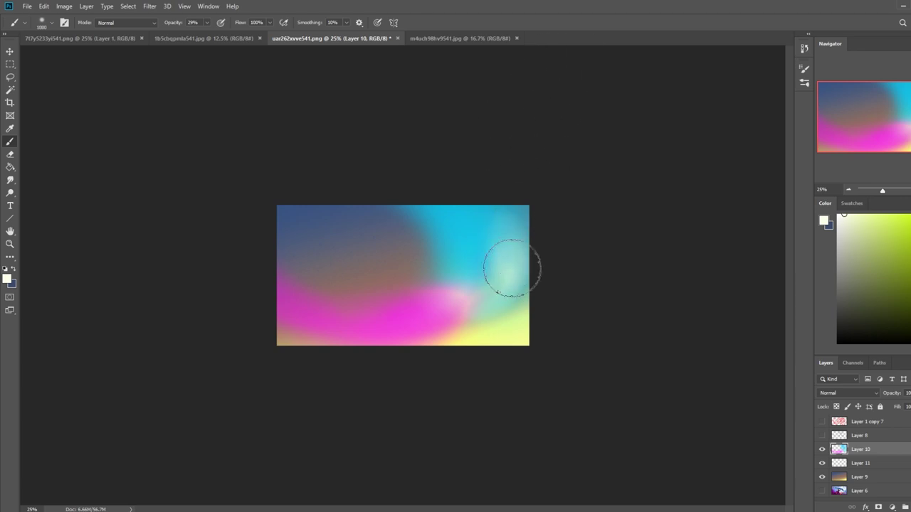
# - Add thinner near-white strokes along the lower edge of the magenta shape toward its tip
pyautogui.press('[')
pyautogui.press('[')
pyautogui.press('[')
pyautogui.press('[')
pyautogui.press('[')
pyautogui.moveTo(464, 319)
pyautogui.mouseDown()
pyautogui.moveTo(402, 342)
pyautogui.moveTo(451, 315)
pyautogui.mouseUp()
pyautogui.press('[')
pyautogui.press('[')
pyautogui.press('[')
pyautogui.moveTo(404, 339); pyautogui.dragTo(474, 300)
# - Soften the lower edge of the magenta shape with a wider 900 px pale stroke
pyautogui.press(']')
pyautogui.press(']')
pyautogui.press(']')
pyautogui.press(']')
pyautogui.press(']')
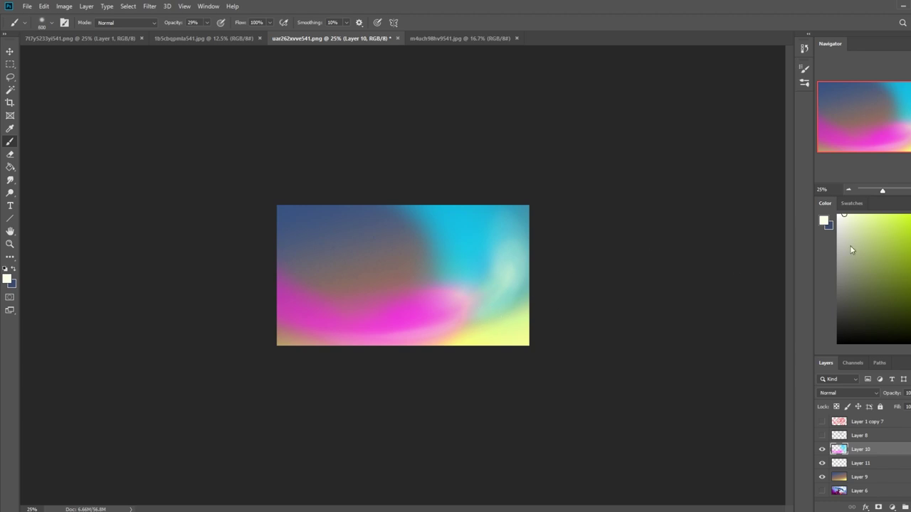
pyautogui.press(']')
pyautogui.press(']')
pyautogui.moveTo(383, 344)
pyautogui.mouseDown()
pyautogui.moveTo(457, 314)
pyautogui.moveTo(437, 299)
pyautogui.mouseUp()
# - Sample the pale yellow-green from the lower-right corner of the painting and raise the brush opacity to 84%
pyautogui.keyDown('alt'); pyautogui.click(502, 329); pyautogui.keyUp('alt')
pyautogui.click(208, 23)
pyautogui.moveTo(207, 35); pyautogui.dragTo(235, 35)
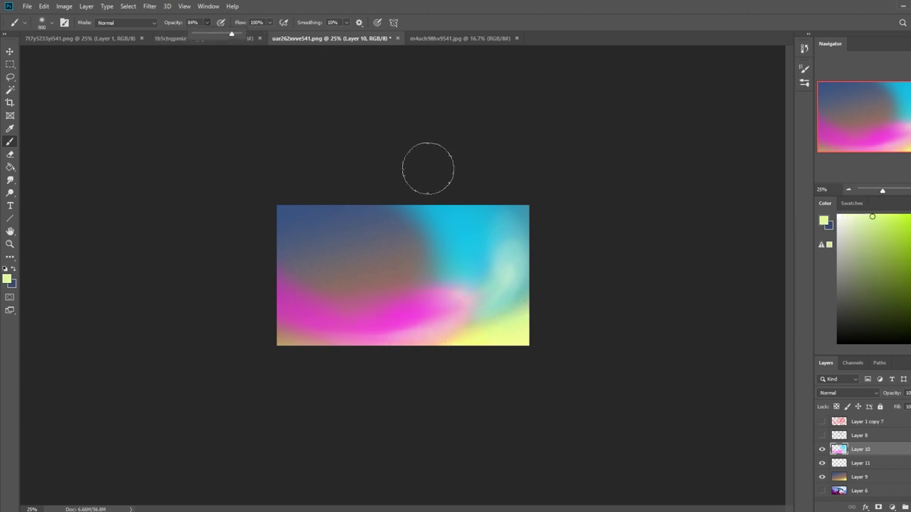
# - Undo the pale strokes on Layer 10 and the dodging of the yellow area on Layer 9
pyautogui.hotkey('ctrl', 'z')
pyautogui.hotkey('ctrl', 'z')
pyautogui.hotkey('ctrl', 'z')
pyautogui.hotkey('ctrl', 'z')
pyautogui.hotkey('ctrl', 'z')
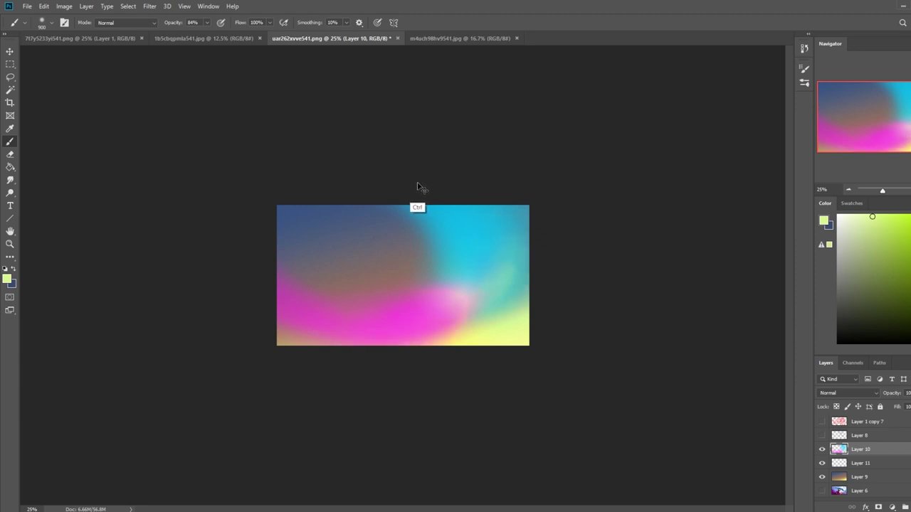
pyautogui.hotkey('ctrl', 'z')
pyautogui.hotkey('ctrl', 'z')
pyautogui.hotkey('ctrl', 'z')
pyautogui.hotkey('ctrl', 'z')
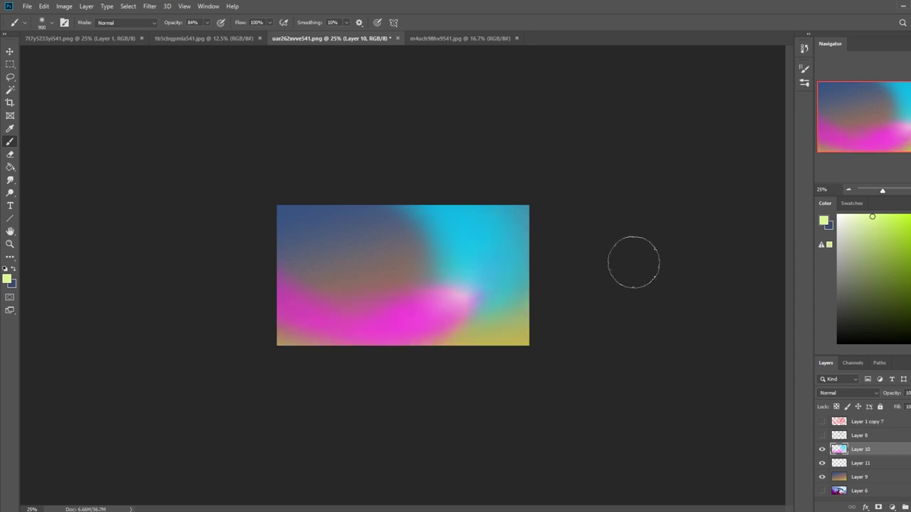
# - Dodge the yellow lower-right corner of the painting on Layer 9 with the 800 px brush
pyautogui.click(10, 193)
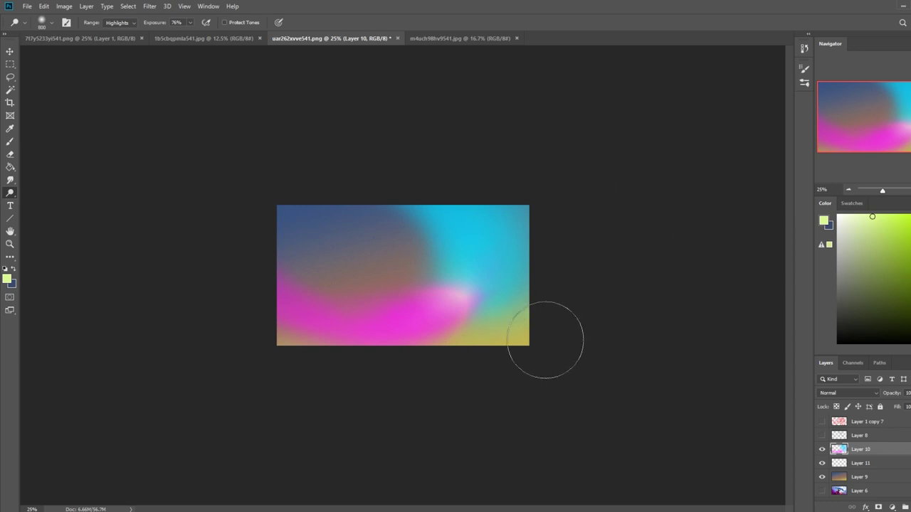
pyautogui.click(859, 476)
pyautogui.moveTo(565, 321)
pyautogui.mouseDown()
pyautogui.moveTo(553, 312)
pyautogui.moveTo(527, 324)
pyautogui.mouseUp()
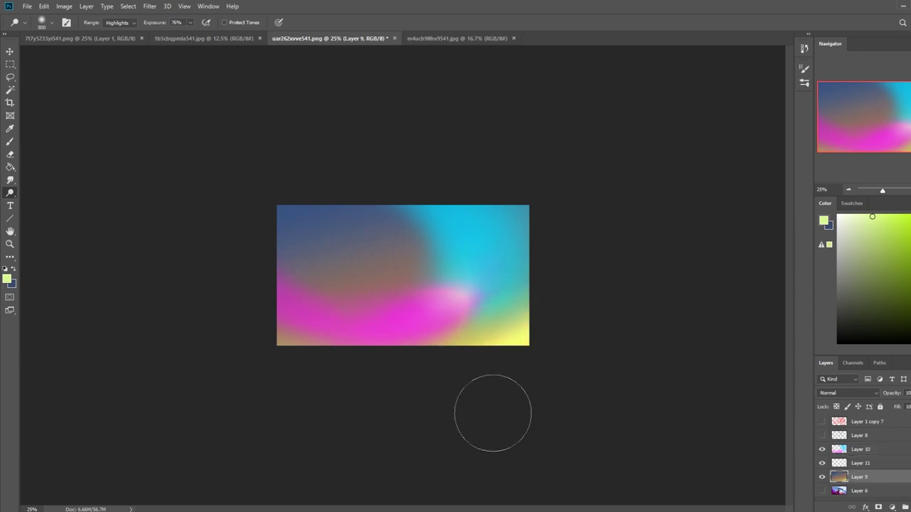
# - Try dodging across the middle and lower left of Layer 9, and undo the strokes
pyautogui.moveTo(555, 234); pyautogui.dragTo(74, 283)
pyautogui.moveTo(488, 189); pyautogui.dragTo(107, 320)
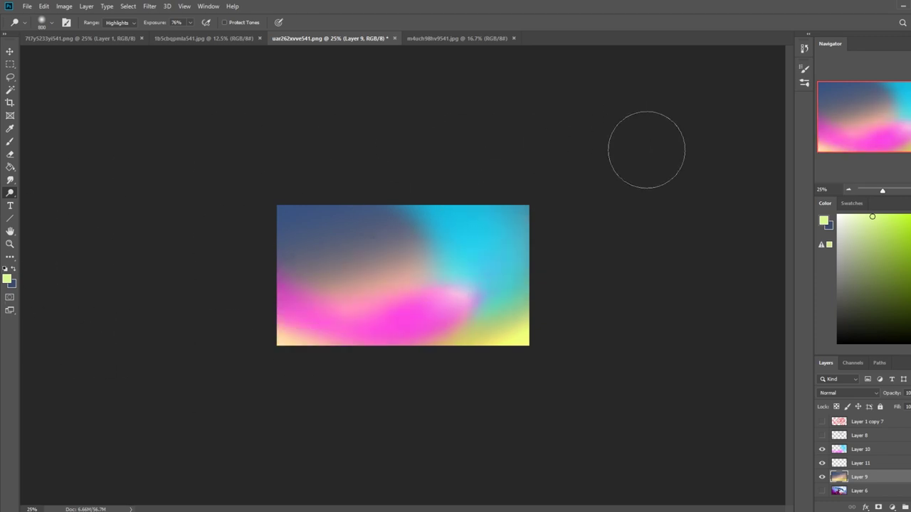
pyautogui.hotkey('ctrl', 'z')
pyautogui.hotkey('ctrl', 'z')
# - Paint bright yellow into the lower-right corner of Layer 9 with a soft 2400 px brush
pyautogui.click(892, 215)
pyautogui.press('b')
pyautogui.press(']')
pyautogui.press(']')
pyautogui.press(']')
pyautogui.press(']')
pyautogui.press(']')
pyautogui.press(']')
pyautogui.press(']')
pyautogui.press(']')
pyautogui.press(']')
pyautogui.press(']')
pyautogui.press(']')
pyautogui.press(']')
pyautogui.press(']')
pyautogui.press(']')
pyautogui.press(']')
pyautogui.click(498, 382)
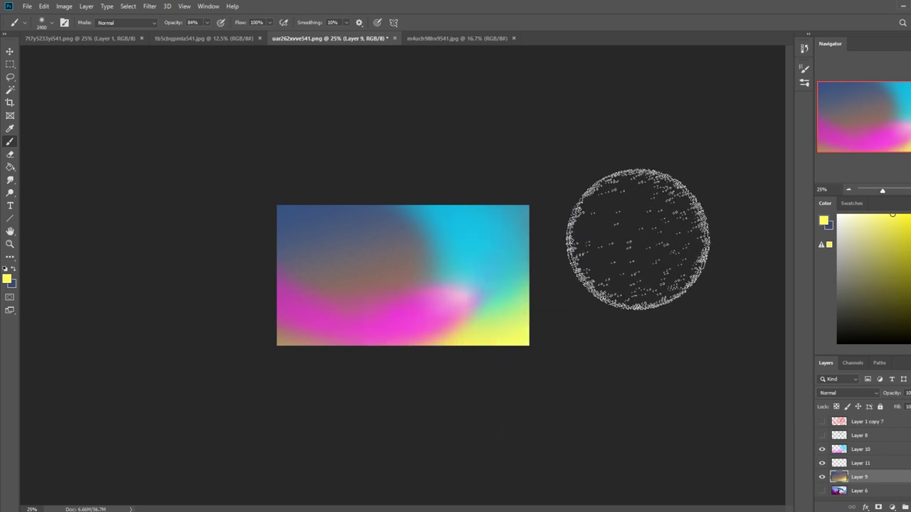
# - Try painting curved yellow accent strokes over the cyan and magenta bands of Layer 10 with a soft brush of about 300 px
pyautogui.click(863, 454)
pyautogui.press('[')
pyautogui.press('[')
pyautogui.press('[')
pyautogui.press('[')
pyautogui.press('[')
pyautogui.press('[')
pyautogui.press('[')
pyautogui.press('[')
pyautogui.press('[')
pyautogui.press('[')
pyautogui.press('[')
pyautogui.press('[')
pyautogui.moveTo(467, 301)
pyautogui.mouseDown()
pyautogui.moveTo(378, 350)
pyautogui.moveTo(281, 342)
pyautogui.mouseUp()
pyautogui.moveTo(492, 299); pyautogui.dragTo(511, 209)
pyautogui.moveTo(463, 274); pyautogui.dragTo(481, 252)
pyautogui.press('[')
pyautogui.press('[')
pyautogui.press('[')
pyautogui.moveTo(495, 216)
pyautogui.mouseDown()
pyautogui.moveTo(503, 260)
pyautogui.moveTo(489, 289)
pyautogui.mouseUp()
pyautogui.moveTo(422, 341); pyautogui.dragTo(325, 315)
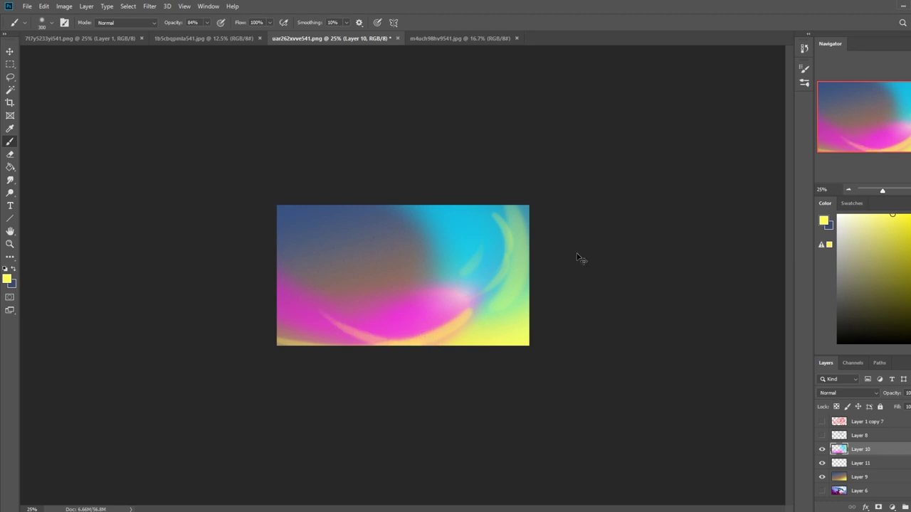
# - Undo the yellow accent strokes on Layer 10 and the bright yellow painted into the lower-right corner of Layer 9
pyautogui.hotkey('ctrl', 'z')
pyautogui.hotkey('ctrl', 'z')
pyautogui.hotkey('ctrl', 'z')
pyautogui.hotkey('ctrl', 'z')
pyautogui.hotkey('ctrl', 'z')
pyautogui.hotkey('ctrl', 'z')
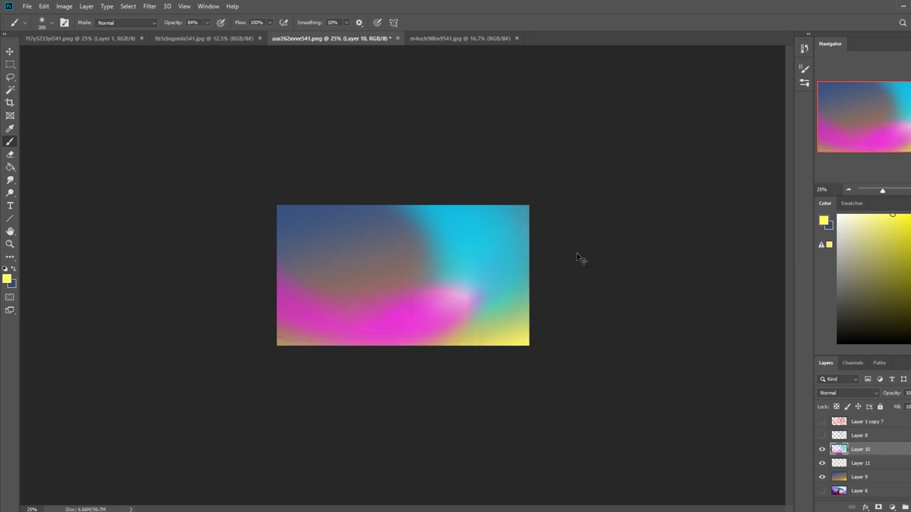
pyautogui.hotkey('ctrl', 'z')
# - Hide Layer 10 and make Layer 9 the active layer
pyautogui.click(821, 449)
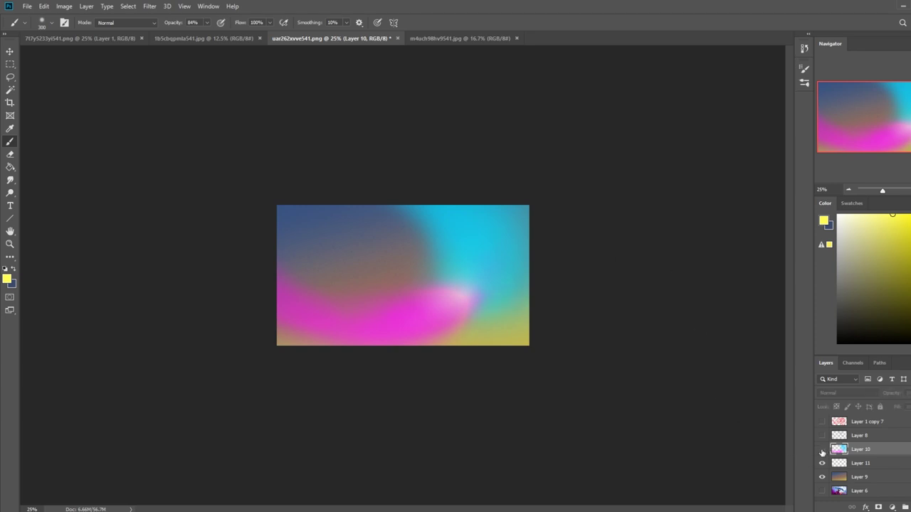
pyautogui.click(856, 464)
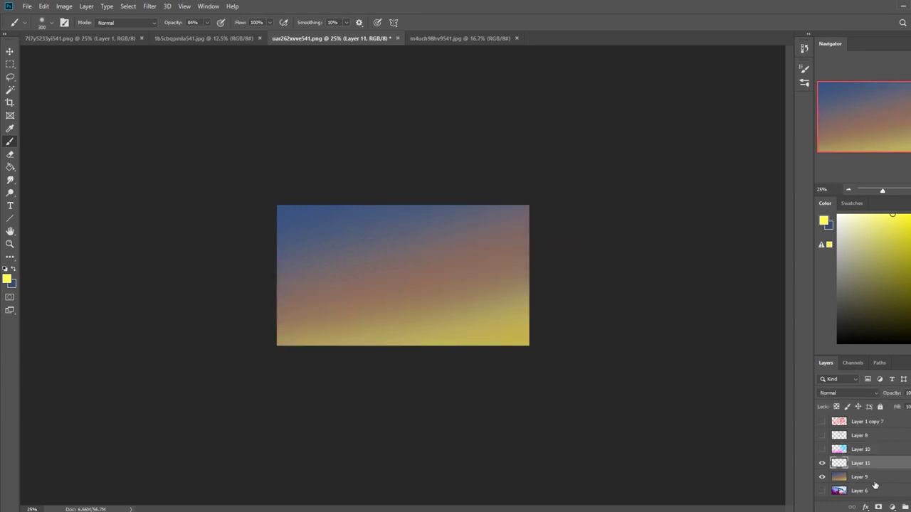
pyautogui.click(870, 478)
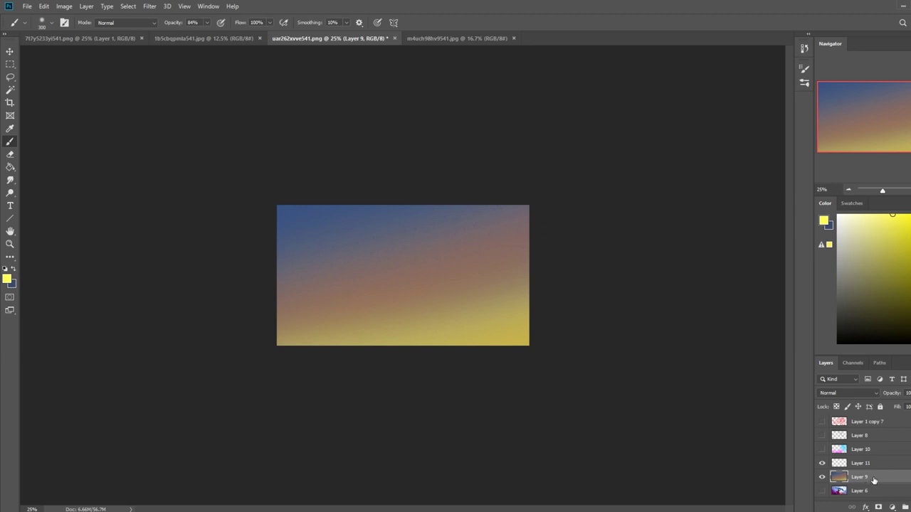
pyautogui.hotkey('ctrl', 'u')
pyautogui.moveTo(642, 247); pyautogui.dragTo(666, 246)
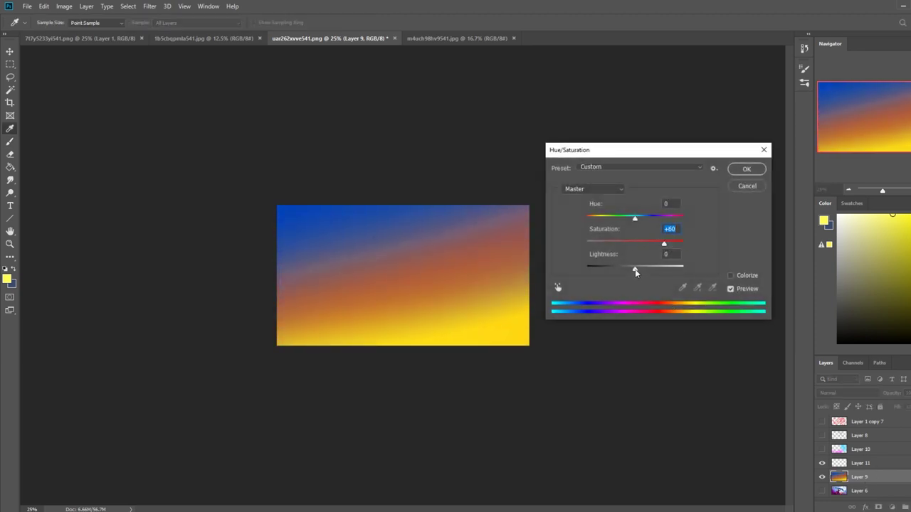
pyautogui.moveTo(635, 219)
pyautogui.mouseDown()
pyautogui.moveTo(644, 217)
pyautogui.moveTo(633, 220)
pyautogui.mouseUp()
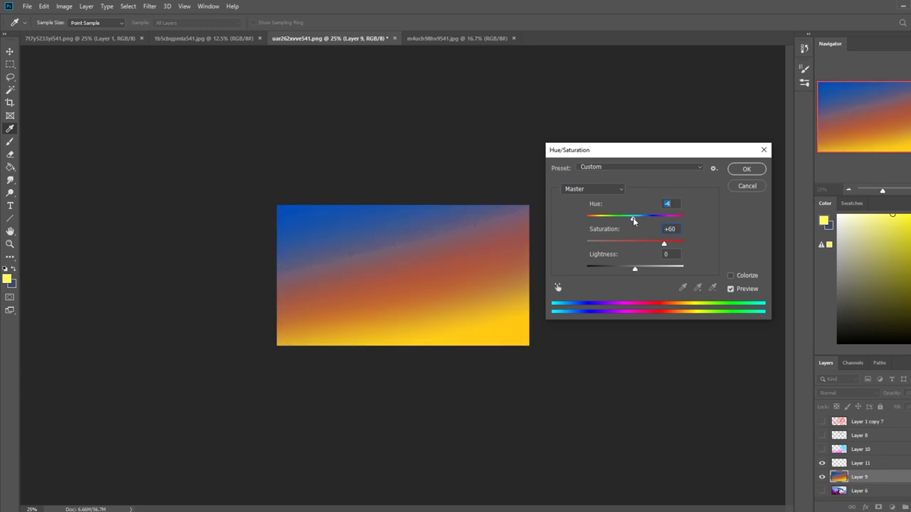
pyautogui.click(736, 189)
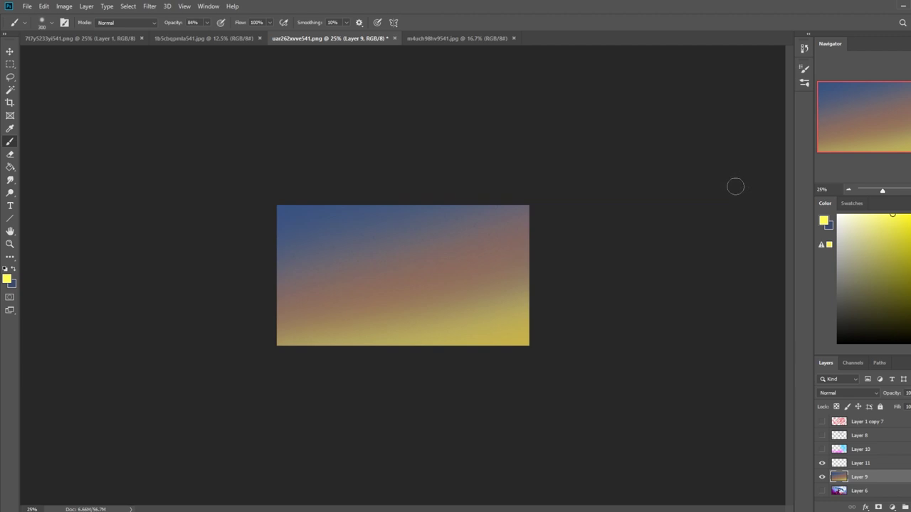
# - Strongly raise the saturation of the Layer 9 gradient with Hue/Saturation
pyautogui.hotkey('ctrl', 'u')
pyautogui.moveTo(635, 270); pyautogui.dragTo(662, 240)
pyautogui.click(753, 171)
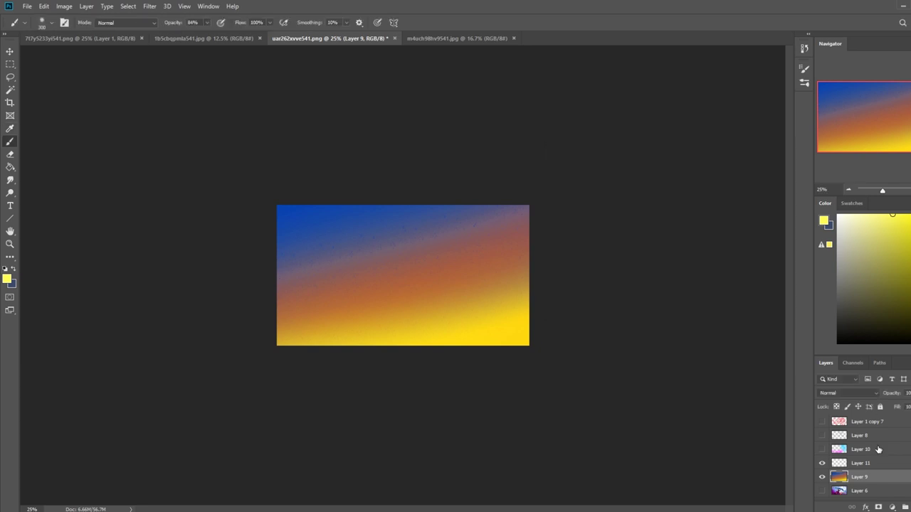
pyautogui.click(877, 449)
pyautogui.click(822, 449)
pyautogui.hotkey('ctrl', 'u')
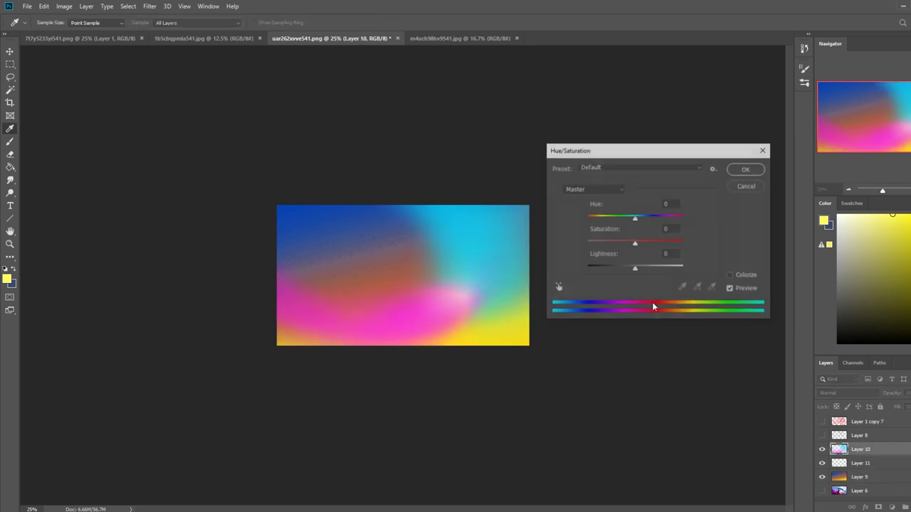
pyautogui.moveTo(634, 270); pyautogui.dragTo(610, 269)
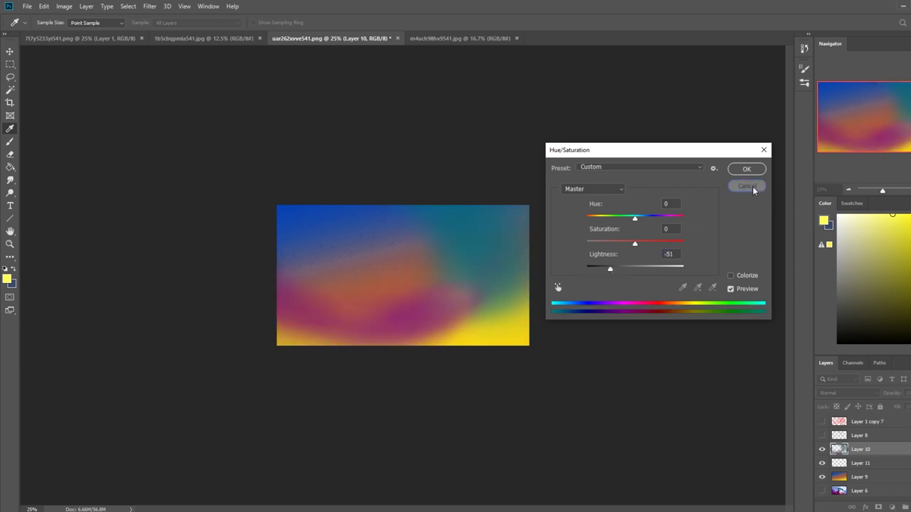
pyautogui.click(746, 186)
pyautogui.click(822, 451)
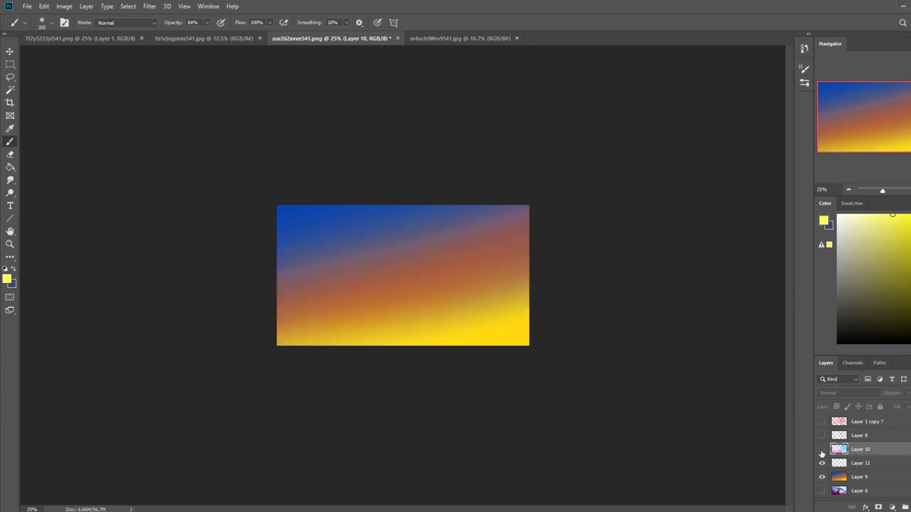
# - Fill a new layer above Layer 9 with the blue sampled from the gradient's upper area, and show Layer 10 again
pyautogui.click(866, 479)
pyautogui.press('g')
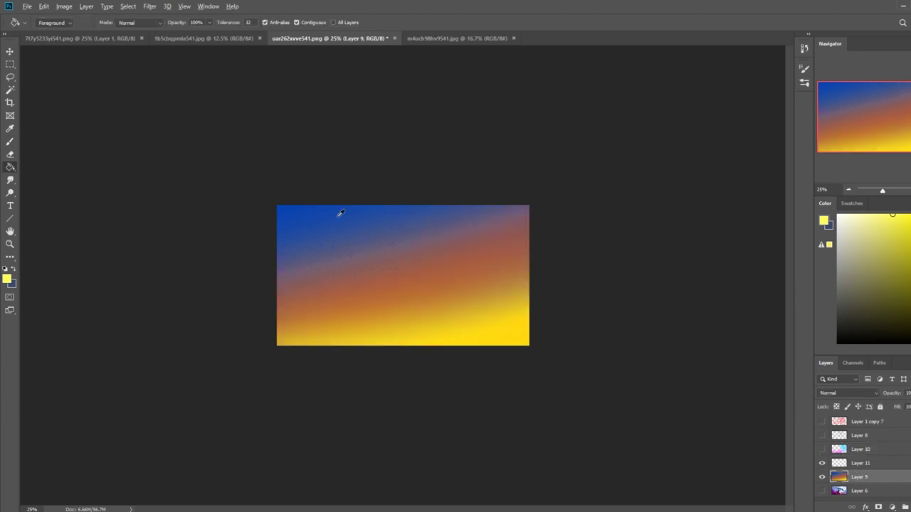
pyautogui.keyDown('alt'); pyautogui.click(337, 211); pyautogui.keyUp('alt')
pyautogui.click(417, 254)
pyautogui.hotkey('ctrl', 'z')
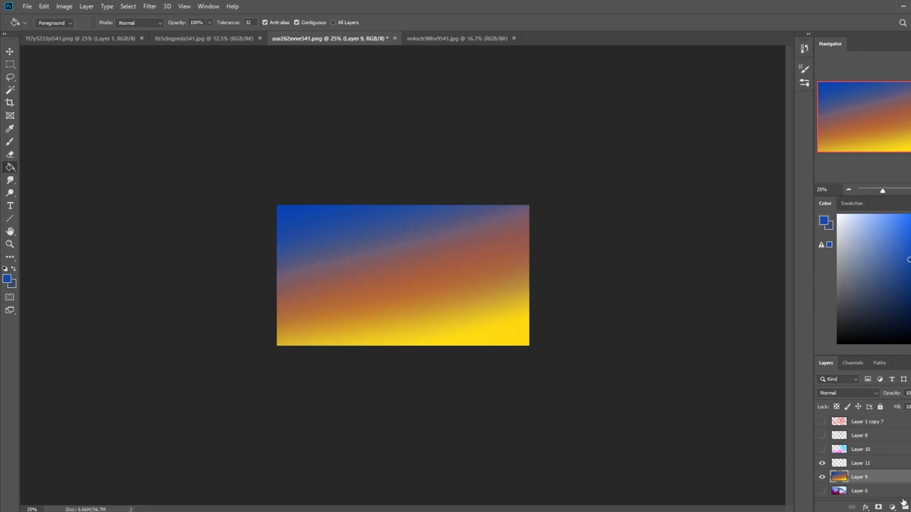
pyautogui.hotkey('ctrl', 'shift', 'alt', 'n')
pyautogui.click(488, 284)
pyautogui.click(822, 449)
pyautogui.click(872, 451)
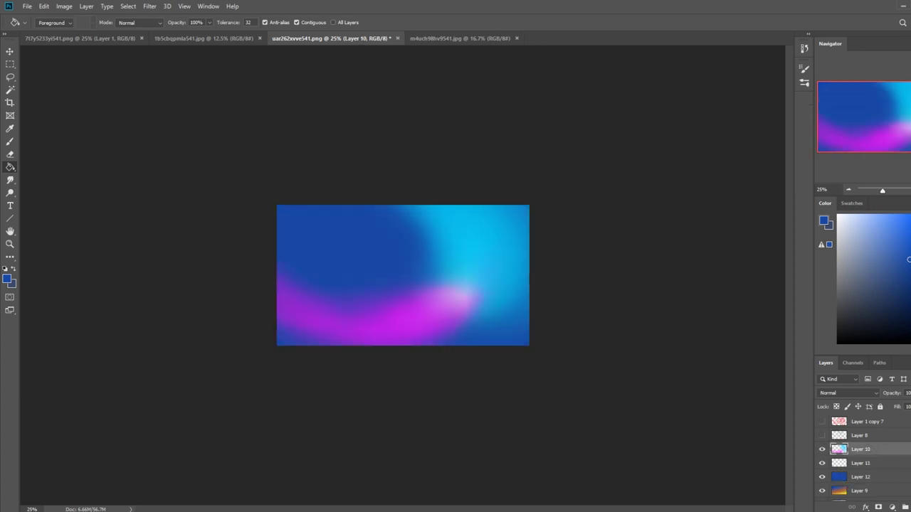
# - Darken the blue fill of Layer 12 by lowering its lightness with Hue/Saturation
pyautogui.click(867, 481)
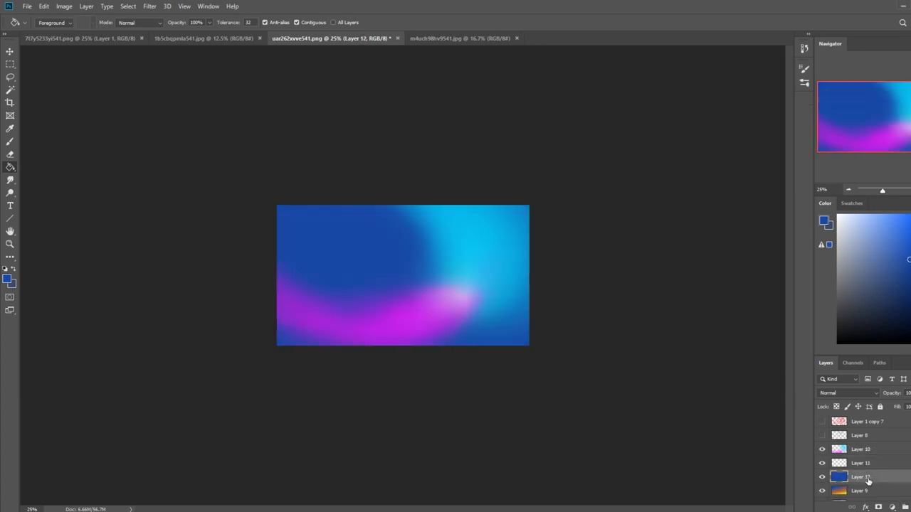
pyautogui.hotkey('ctrl', 'u')
pyautogui.moveTo(635, 271); pyautogui.dragTo(620, 269)
pyautogui.click(742, 171)
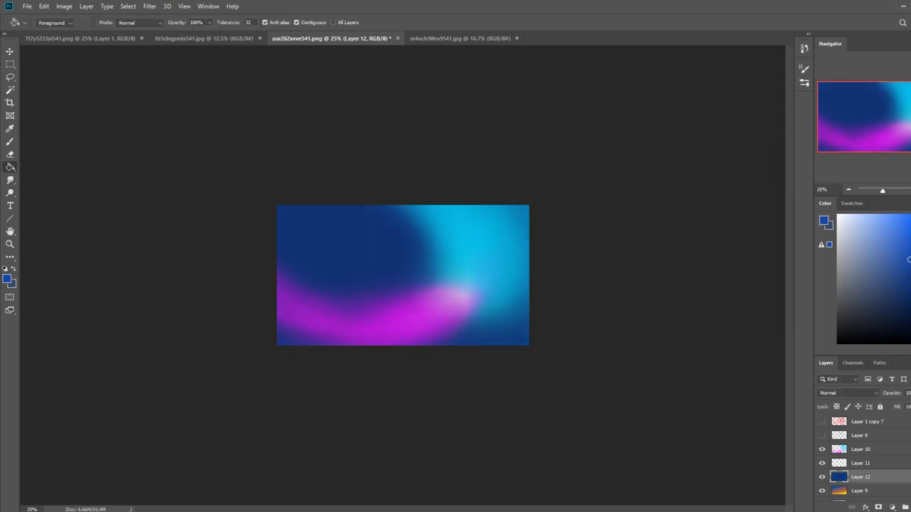
# - Merge Layer 11, Layer 12 and Layer 10 down into Layer 9
pyautogui.rightClick(881, 465)
pyautogui.click(876, 337)
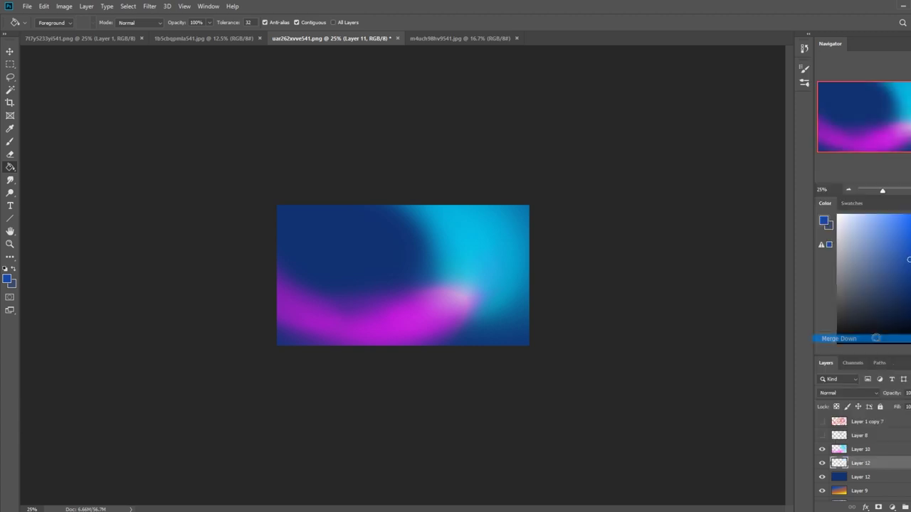
pyautogui.rightClick(869, 462)
pyautogui.click(877, 337)
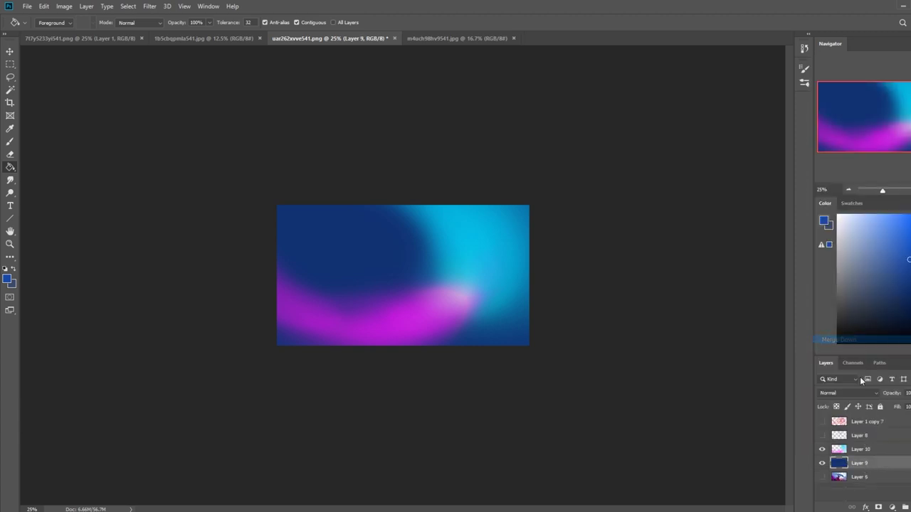
pyautogui.click(848, 450)
pyautogui.press('o')
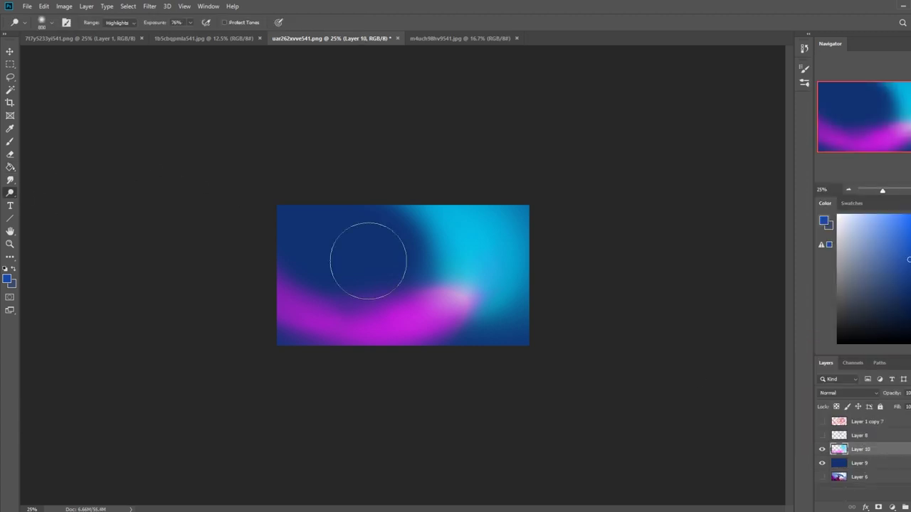
pyautogui.rightClick(890, 454)
pyautogui.click(870, 320)
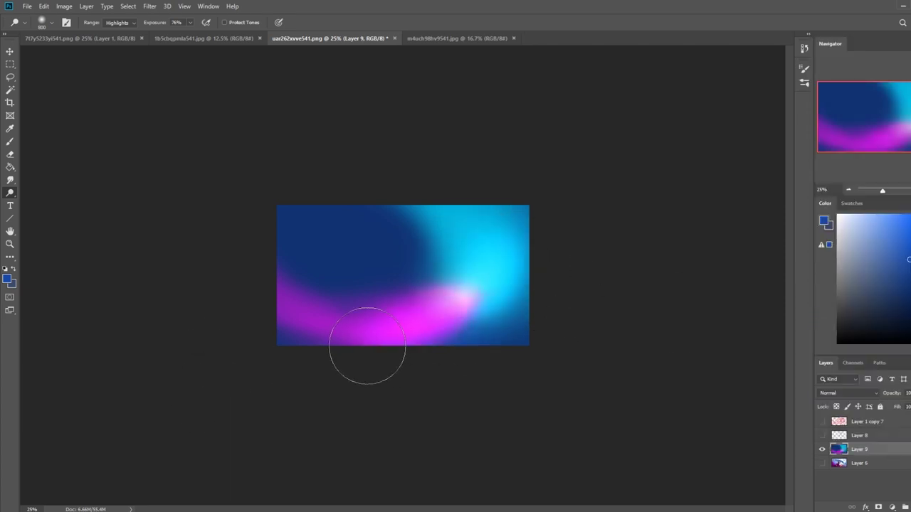
# - Replace the wide dodge strokes on Layer 9 with a brief 800 px dodge where the cyan and magenta meet
pyautogui.hotkey('ctrl', 'z')
pyautogui.moveTo(465, 273); pyautogui.dragTo(344, 313)
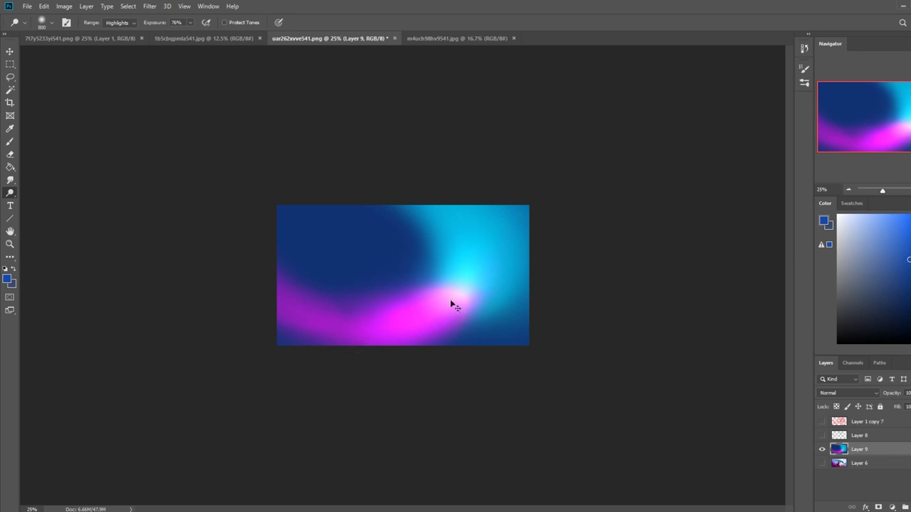
pyautogui.hotkey('ctrl', 'z')
pyautogui.moveTo(464, 285); pyautogui.dragTo(444, 311)
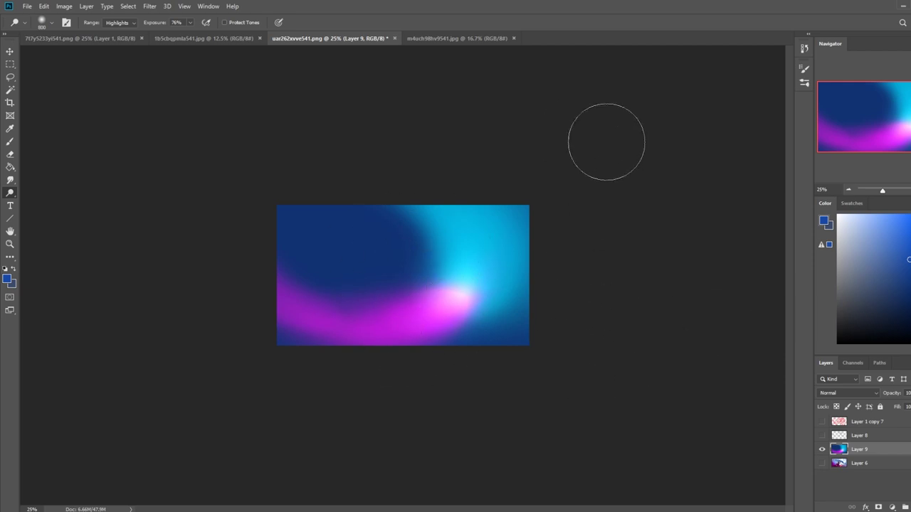
# - Switch to 1b5cbqpmla541.jpg and prepare the brush with black sampled from the dark background at 29% opacity
pyautogui.click(206, 38)
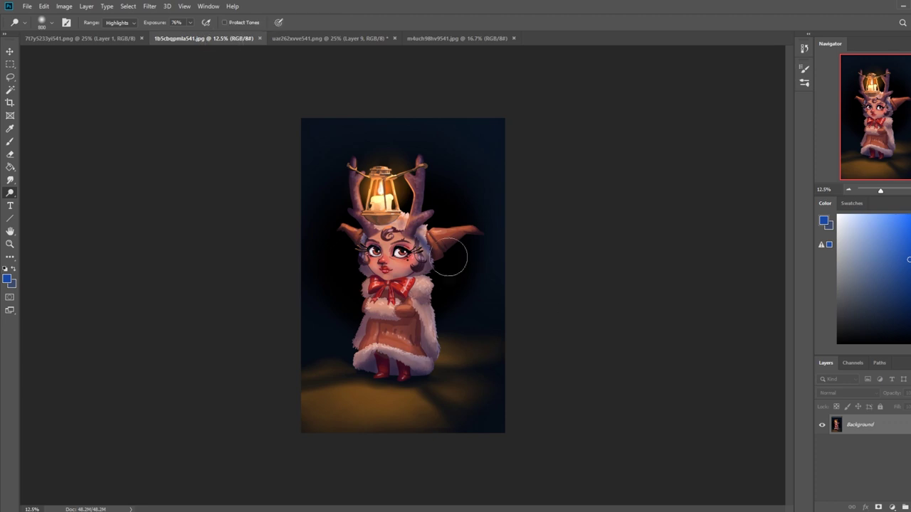
pyautogui.press('b')
pyautogui.keyDown('alt'); pyautogui.click(435, 196); pyautogui.keyUp('alt')
pyautogui.rightClick(510, 365)
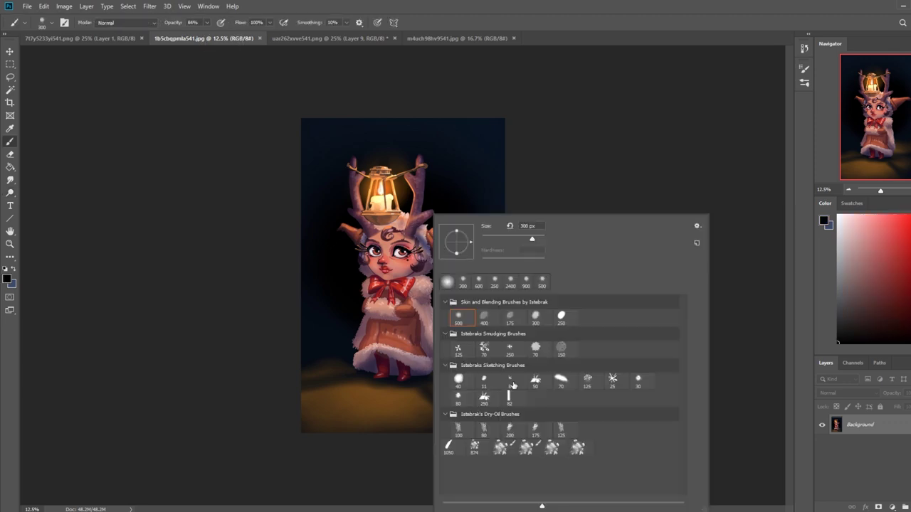
pyautogui.click(626, 171)
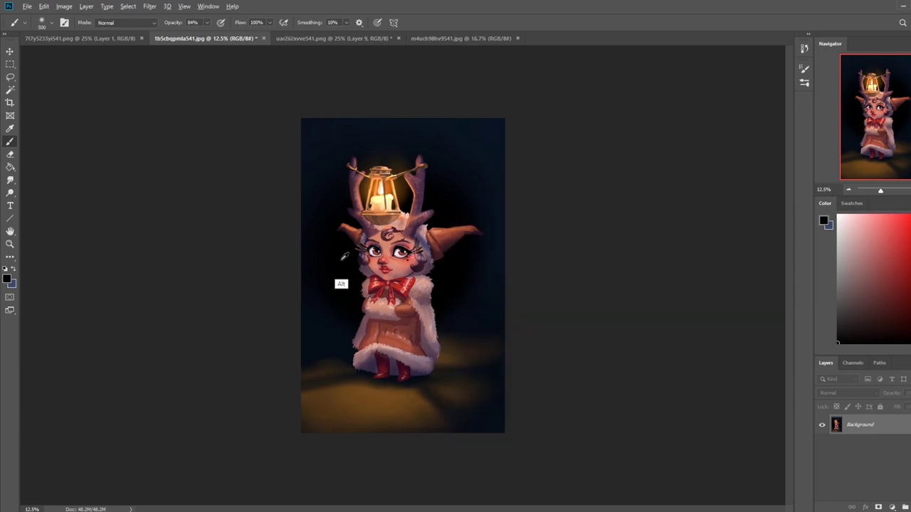
pyautogui.click(207, 23)
pyautogui.moveTo(207, 34); pyautogui.dragTo(180, 34)
pyautogui.click(242, 108)
# - Paint translucent black shading over the character's face and the area around the chin
pyautogui.moveTo(362, 254)
pyautogui.mouseDown()
pyautogui.moveTo(395, 275)
pyautogui.moveTo(417, 264)
pyautogui.mouseUp()
pyautogui.press('[')
pyautogui.press('[')
pyautogui.press('[')
pyautogui.press('[')
pyautogui.press('[')
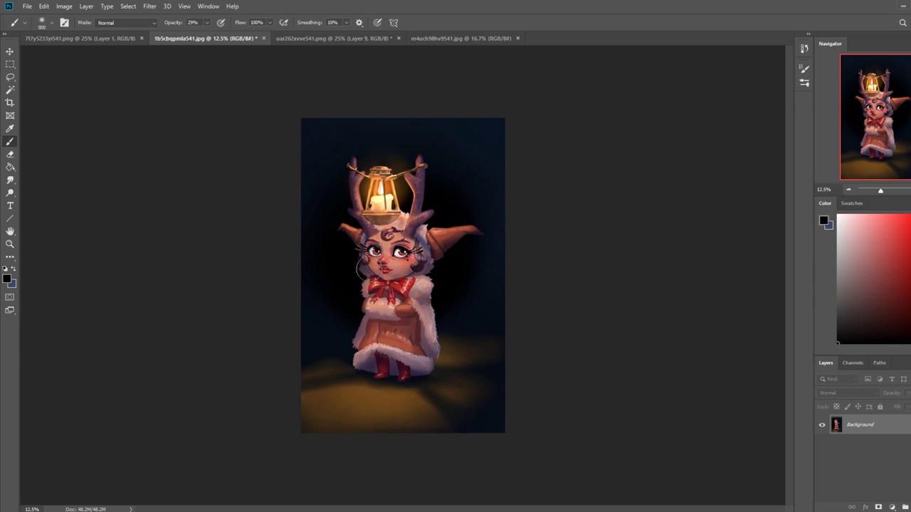
pyautogui.moveTo(397, 280); pyautogui.dragTo(416, 276)
# - Adjust the brush size and darken the character's smaller ear with the translucent black brush
pyautogui.press('[')
pyautogui.press('[')
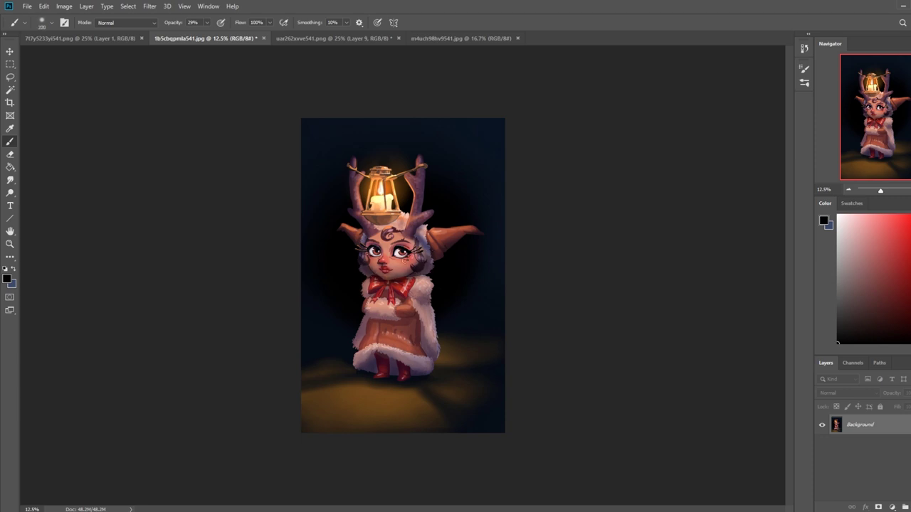
pyautogui.press(']')
pyautogui.press(']')
pyautogui.press(']')
pyautogui.press(']')
pyautogui.press('[')
pyautogui.press('[')
pyautogui.press('[')
pyautogui.press('[')
pyautogui.press('[')
pyautogui.press('[')
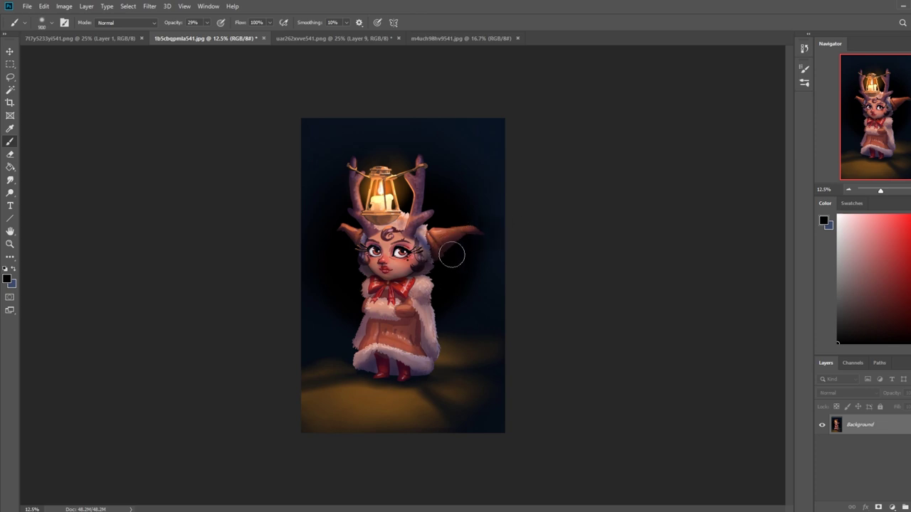
pyautogui.moveTo(341, 227); pyautogui.dragTo(355, 235)
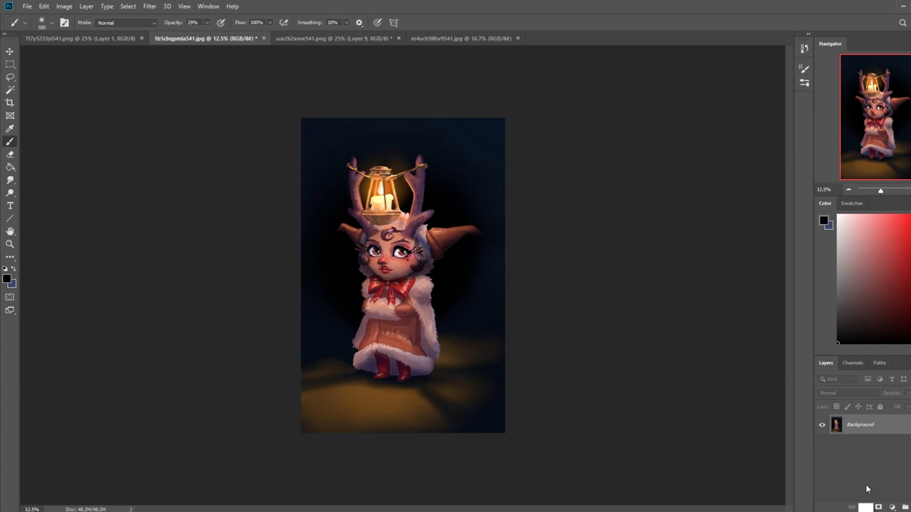
# - Add a new layer and dab translucent black shading onto the hair and cheek beside the character's eye
pyautogui.hotkey('ctrl', 'shift', 'alt', 'n')
pyautogui.click(415, 248)
pyautogui.click(414, 246)
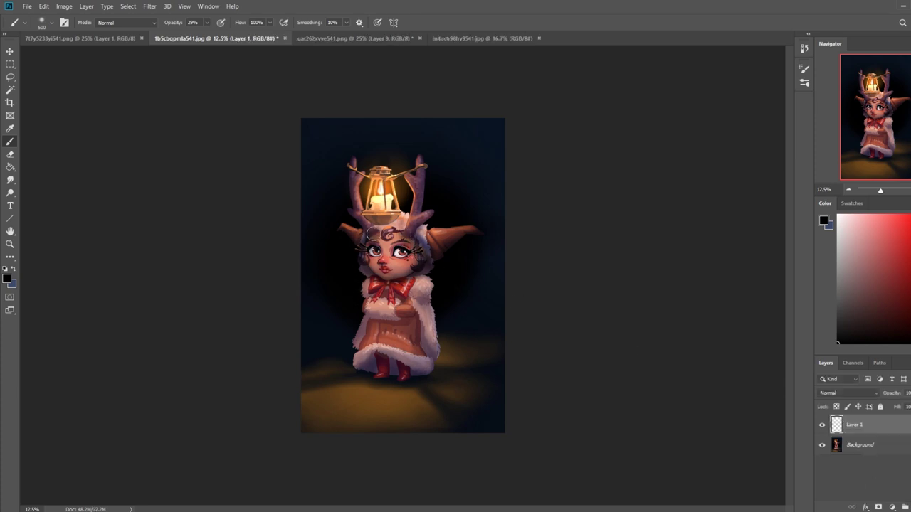
# - Set the Eraser to the 82 px brush from the Istebraks Sketching Brushes
pyautogui.press('e')
pyautogui.rightClick(384, 195)
pyautogui.click(467, 377)
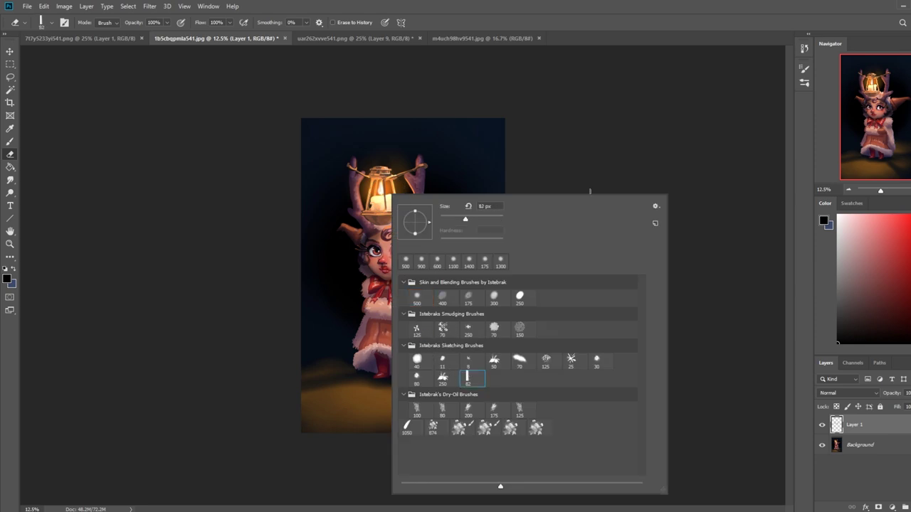
pyautogui.press('Return')
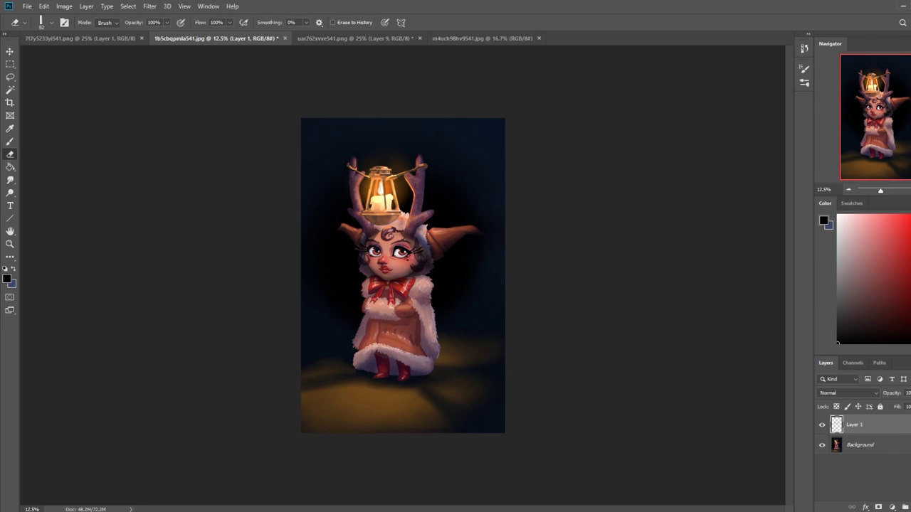
# - Reduce the fill of the shading layer and merge it down into the Background
pyautogui.click(910, 406)
pyautogui.moveTo(910, 417); pyautogui.dragTo(902, 417)
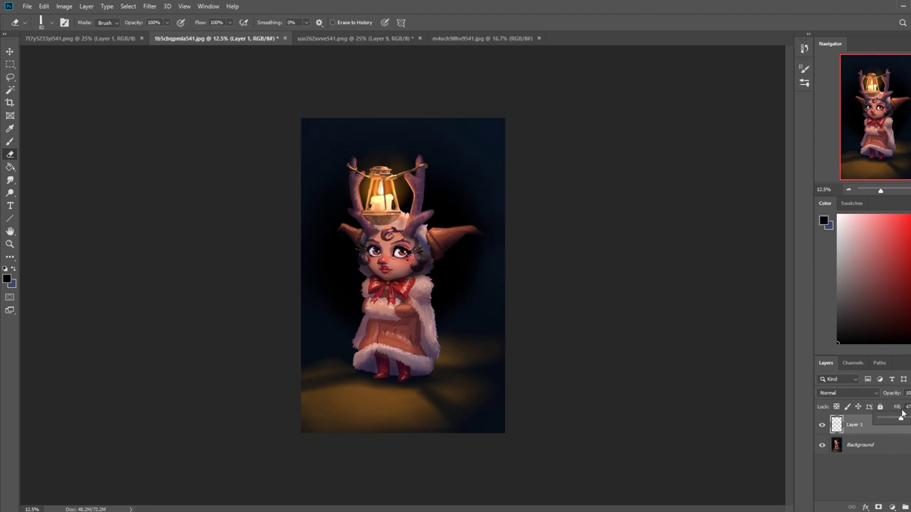
pyautogui.rightClick(863, 432)
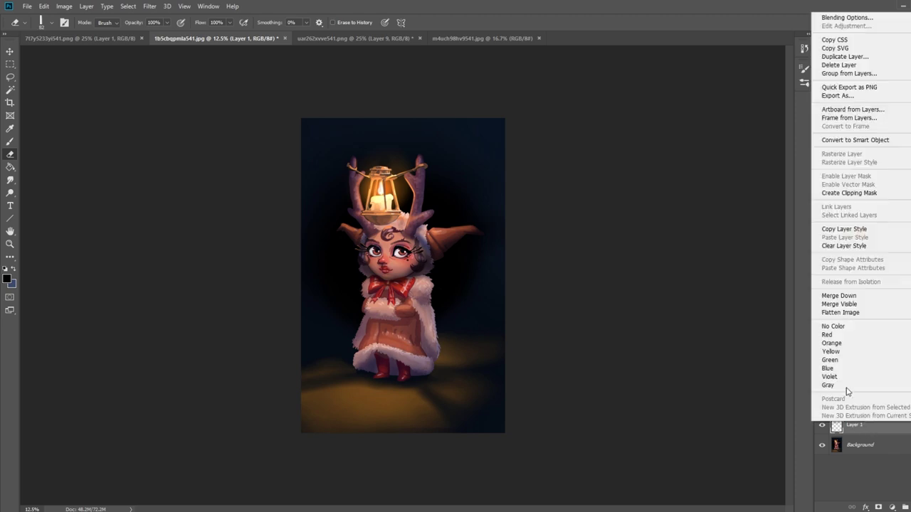
pyautogui.click(858, 296)
# - Darken the red bow and the eye area with the black brush at 29% opacity
pyautogui.press('b')
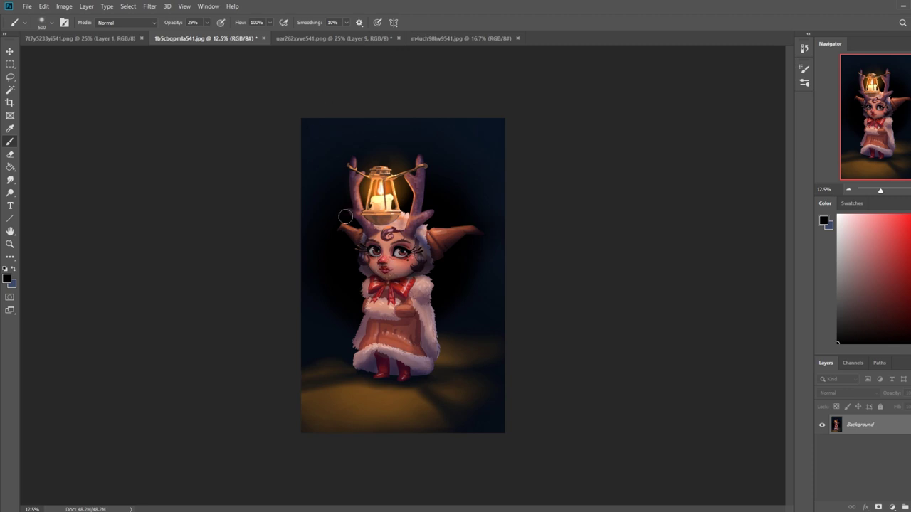
pyautogui.moveTo(437, 278)
pyautogui.mouseDown()
pyautogui.moveTo(367, 276)
pyautogui.moveTo(420, 284)
pyautogui.mouseUp()
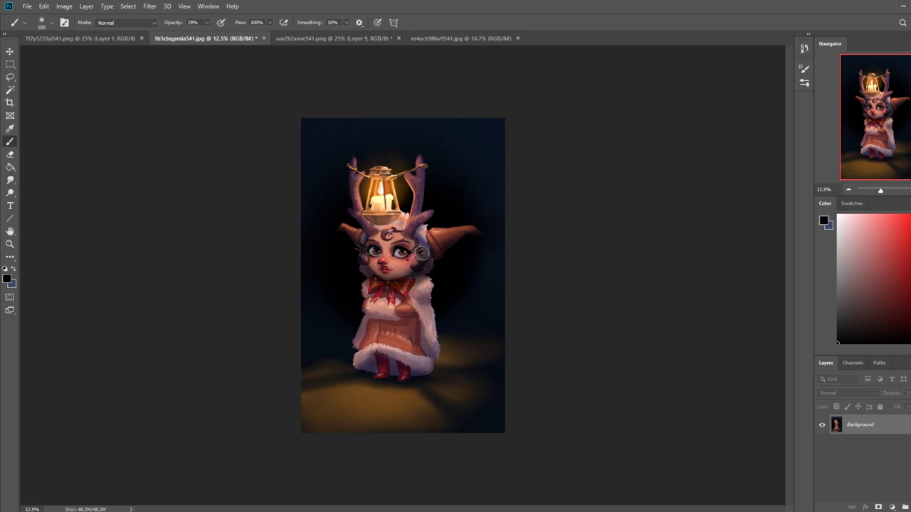
# - Copy the darkened canvas, revert to an earlier brush state in the history, and paste the copy as a new layer
pyautogui.hotkey('ctrl', 'a')
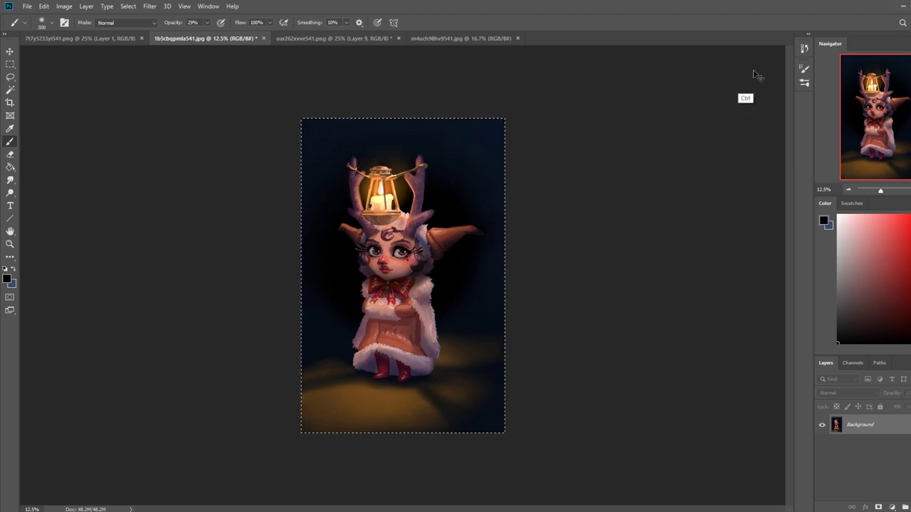
pyautogui.click(809, 51)
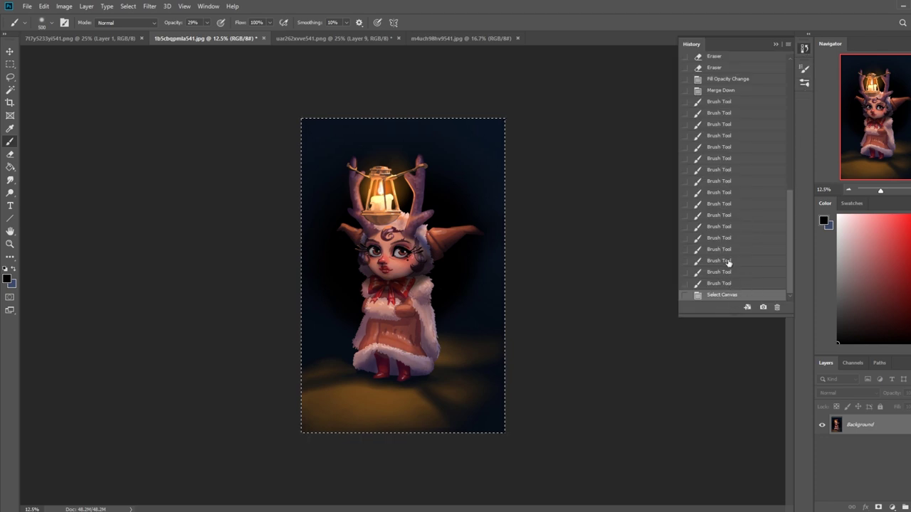
pyautogui.click(715, 215)
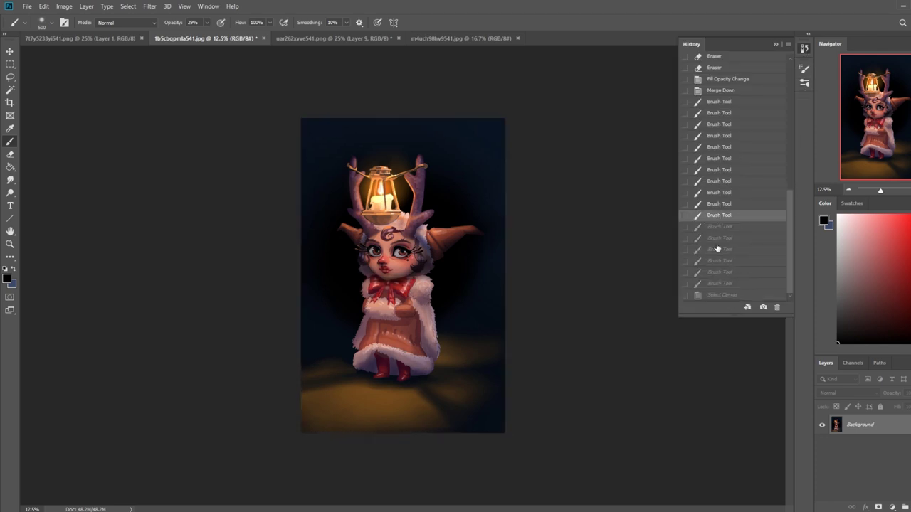
pyautogui.click(716, 249)
pyautogui.click(726, 187)
pyautogui.click(729, 158)
pyautogui.click(721, 194)
pyautogui.click(727, 204)
pyautogui.hotkey('ctrl', 'v')
pyautogui.click(776, 44)
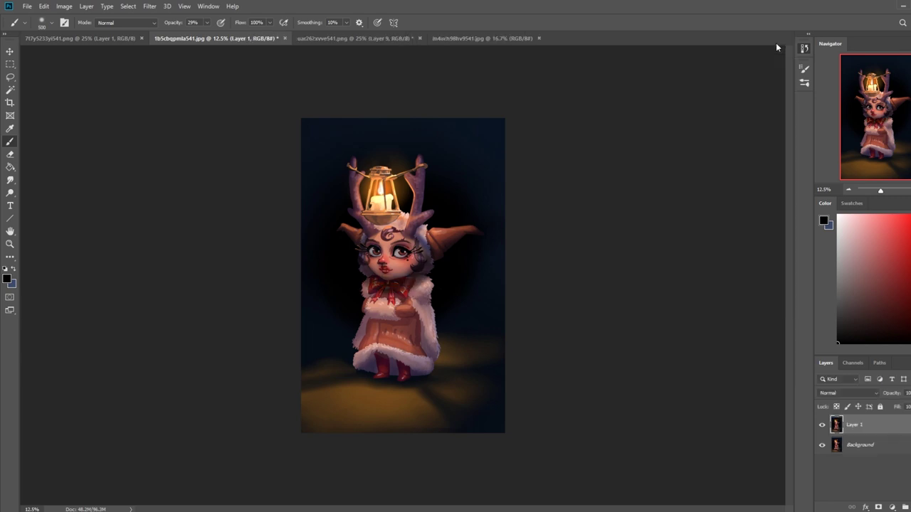
# - Erase parts of the pasted dark layer with the soft 500 px Skin and Blending brush, resizing it and toggling the layer to compare
pyautogui.press('e')
pyautogui.rightClick(424, 272)
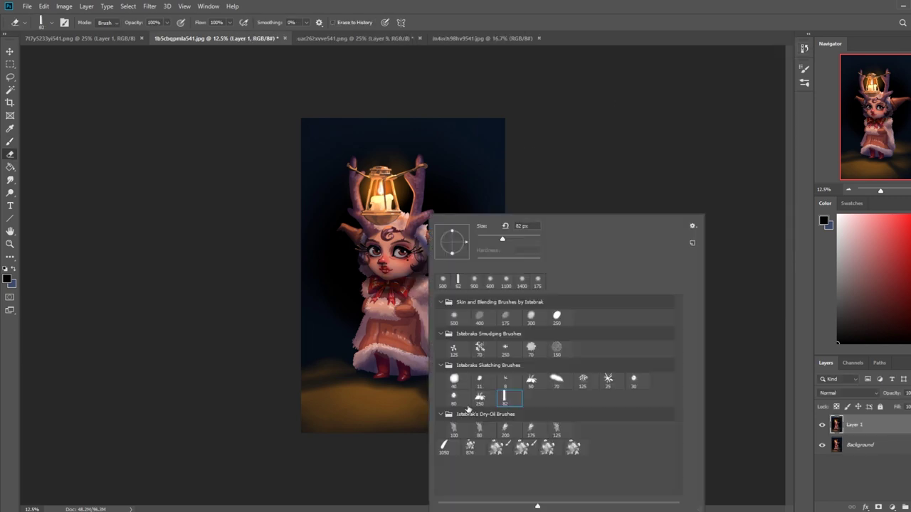
pyautogui.doubleClick(457, 318)
pyautogui.press(']')
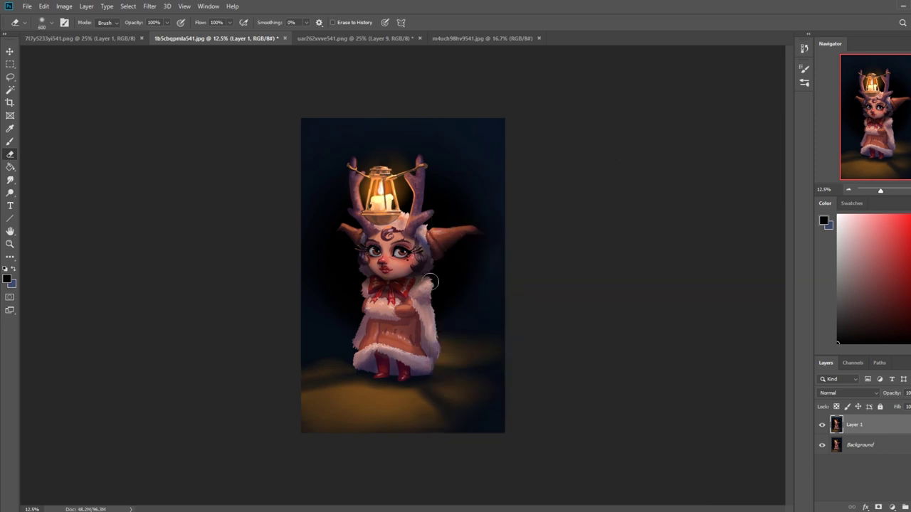
pyautogui.press('[')
pyautogui.press('[')
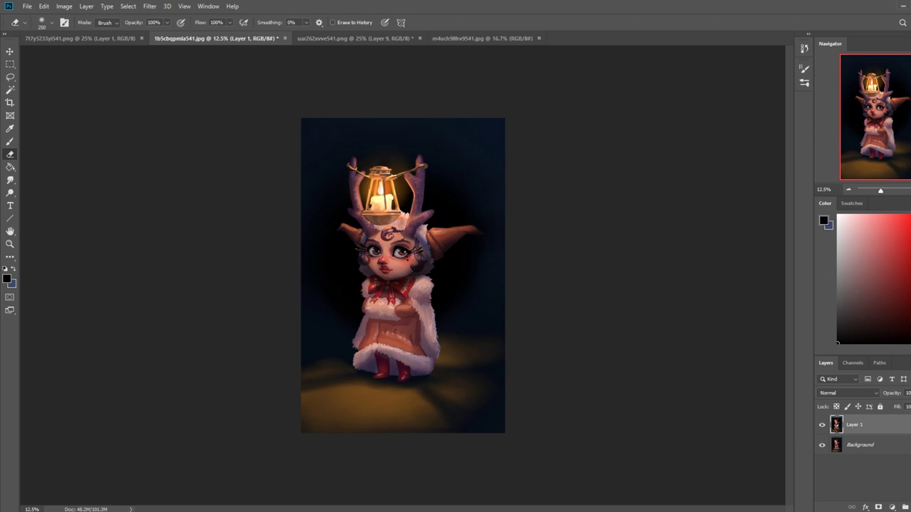
pyautogui.press(']')
pyautogui.click(821, 426)
pyautogui.click(822, 425)
# - Shade the character's dress below the arms with the translucent black brush, resizing it up to 900 px
pyautogui.press('b')
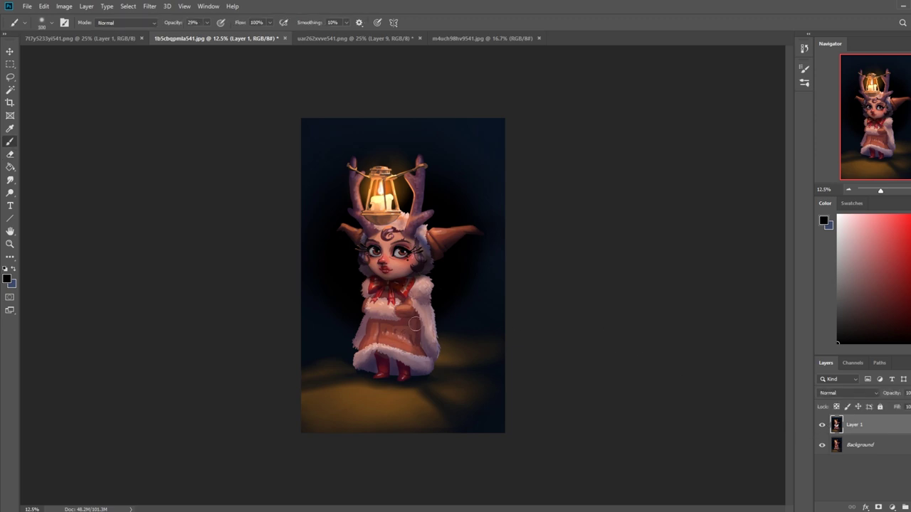
pyautogui.moveTo(415, 322)
pyautogui.mouseDown()
pyautogui.moveTo(365, 323)
pyautogui.moveTo(398, 315)
pyautogui.moveTo(378, 320)
pyautogui.mouseUp()
pyautogui.press('[')
pyautogui.press('[')
pyautogui.press('[')
pyautogui.press('[')
pyautogui.press('[')
pyautogui.press(']')
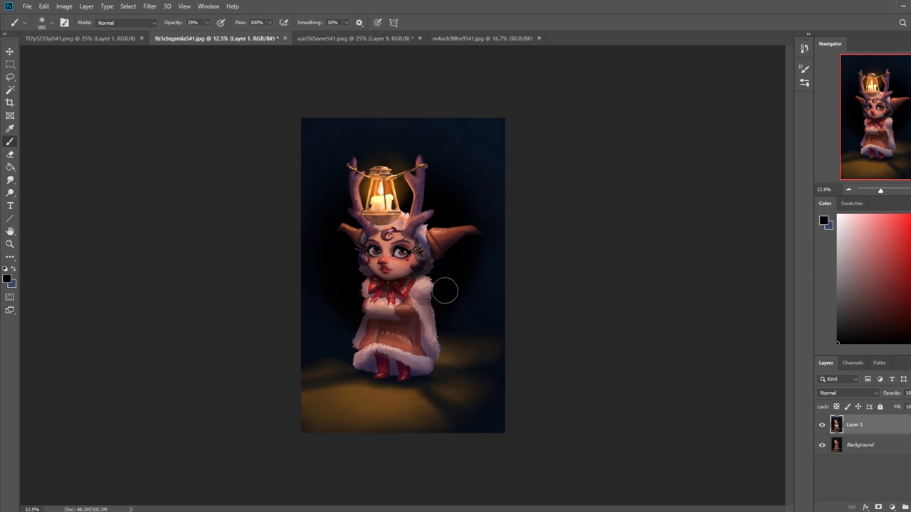
pyautogui.press('[')
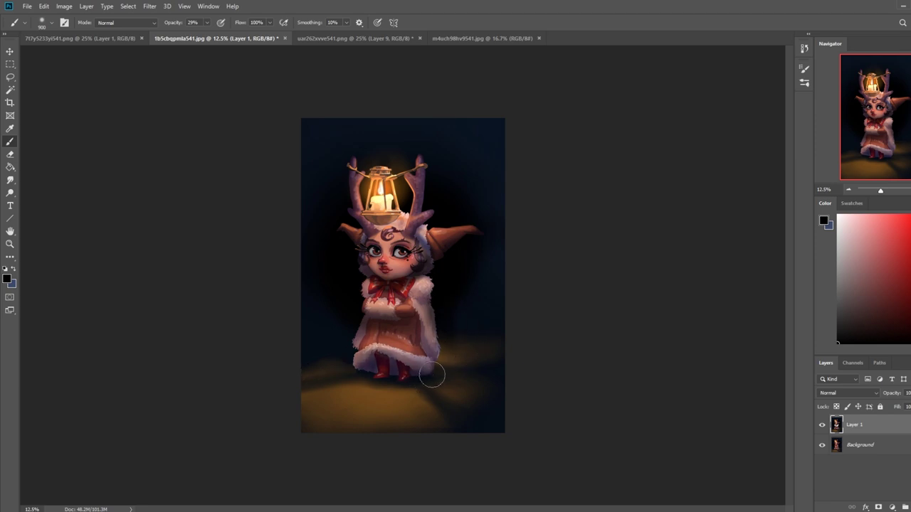
# - Darken the boots, lower hem and surrounding lit ground with the translucent black brush, enlarging it to 1700 px
pyautogui.press(']')
pyautogui.press(']')
pyautogui.press(']')
pyautogui.moveTo(343, 369)
pyautogui.mouseDown()
pyautogui.moveTo(439, 372)
pyautogui.moveTo(366, 384)
pyautogui.moveTo(346, 376)
pyautogui.moveTo(370, 390)
pyautogui.moveTo(456, 348)
pyautogui.moveTo(382, 367)
pyautogui.mouseUp()
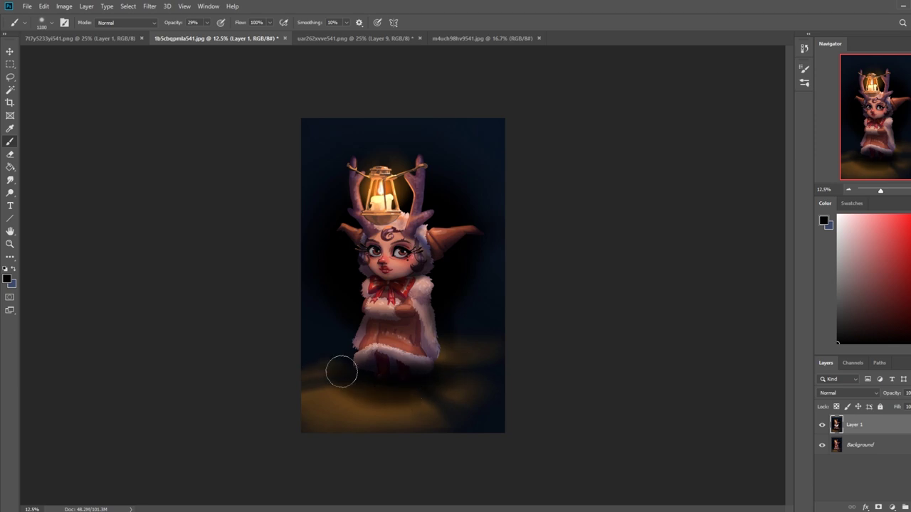
pyautogui.press(']')
pyautogui.press(']')
pyautogui.press(']')
pyautogui.press(']')
pyautogui.press(']')
pyautogui.press(']')
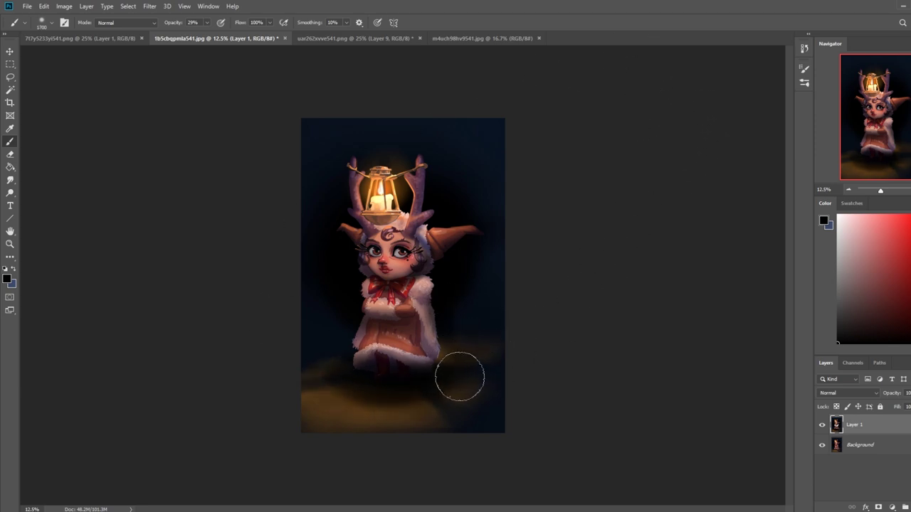
# - Undo and redo the latest ground shading to compare it, leaving the last stroke undone
pyautogui.hotkey('ctrl', 'z')
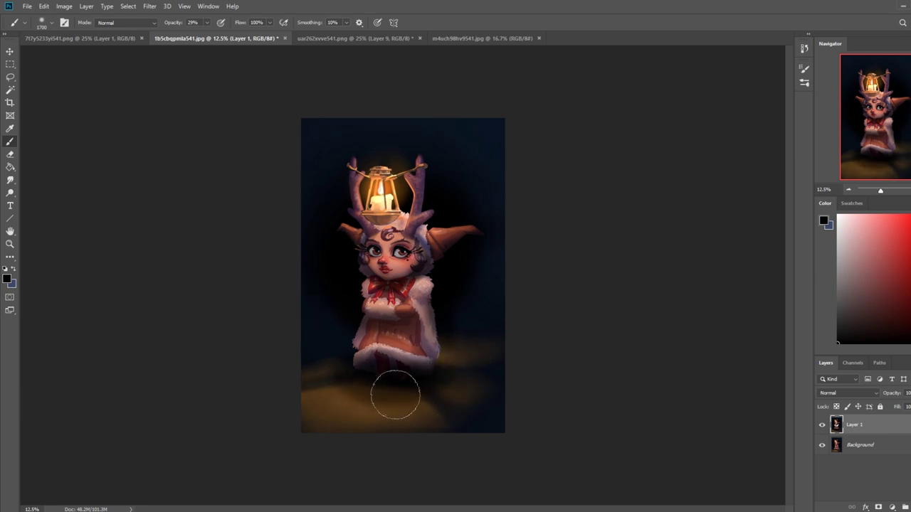
pyautogui.hotkey('ctrl', 'shift', 'z')
pyautogui.hotkey('ctrl', 'z')
pyautogui.hotkey('ctrl', 'shift', 'z')
pyautogui.hotkey('ctrl', 'z')
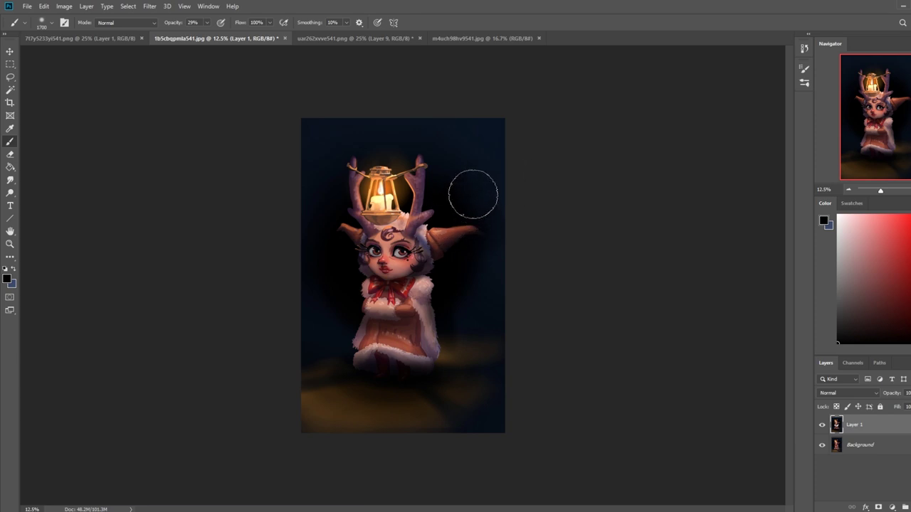
# - Reduce the brush to 500 px and merge Layer 1 down into the Background
pyautogui.press('[')
pyautogui.press('[')
pyautogui.press('[')
pyautogui.press('[')
pyautogui.press('[')
pyautogui.press('[')
pyautogui.press('[')
pyautogui.press('[')
pyautogui.press('[')
pyautogui.press('[')
pyautogui.press('[')
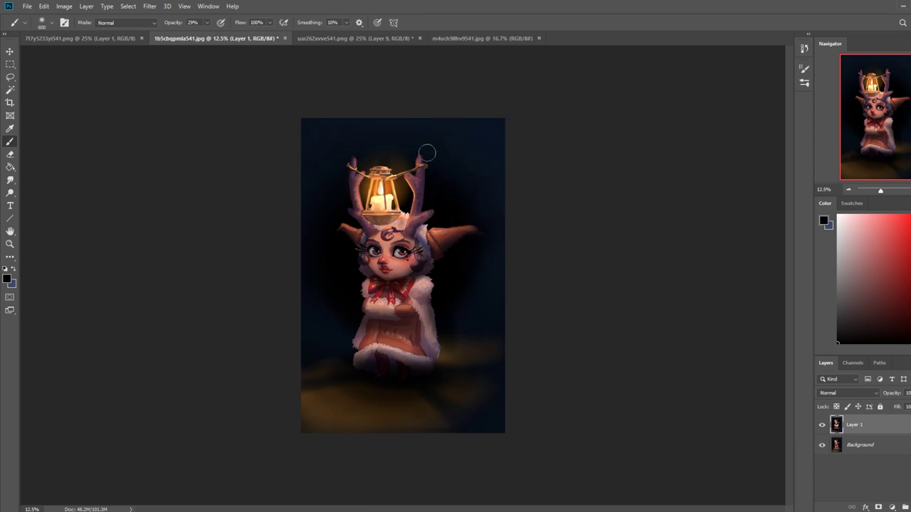
pyautogui.press('[')
pyautogui.rightClick(853, 425)
pyautogui.click(848, 296)
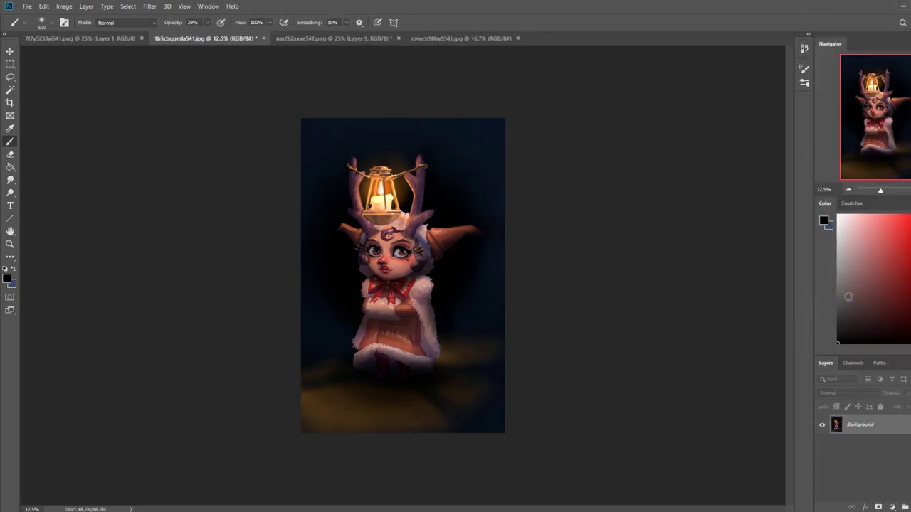
# - Sample white from the lantern's light, adjust the brush size, and set the brush opacity to 70%
pyautogui.keyDown('alt'); pyautogui.click(386, 185); pyautogui.keyUp('alt')
pyautogui.keyDown('alt'); pyautogui.click(384, 187); pyautogui.keyUp('alt')
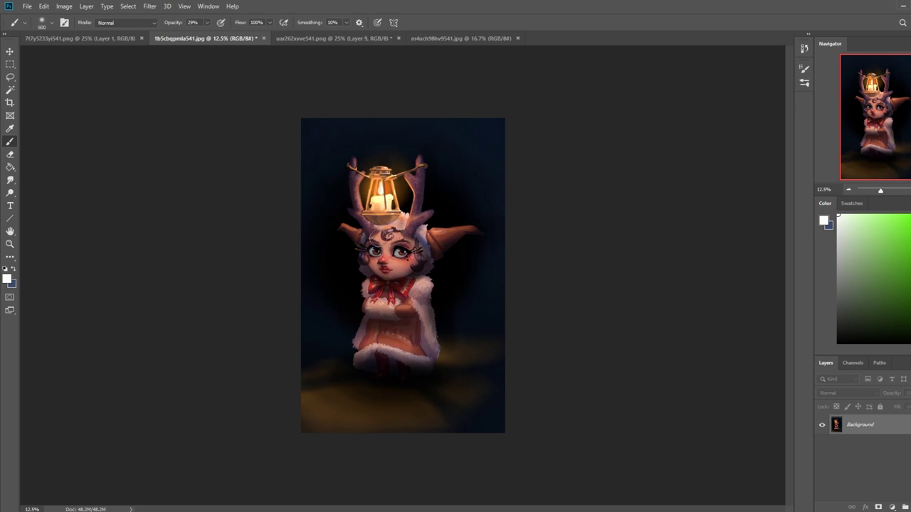
pyautogui.press('[')
pyautogui.press(']')
pyautogui.press(']')
pyautogui.press(']')
pyautogui.press(']')
pyautogui.press(']')
pyautogui.press(']')
pyautogui.press(']')
pyautogui.press('[')
pyautogui.press('[')
pyautogui.press('[')
pyautogui.press('[')
pyautogui.press('[')
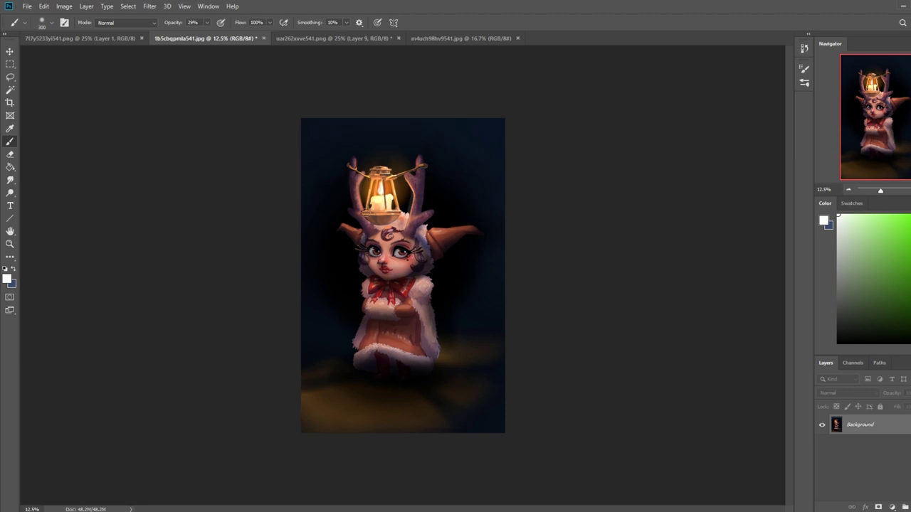
pyautogui.click(207, 22)
pyautogui.moveTo(205, 34); pyautogui.dragTo(225, 34)
# - Copy the finished canvas, revert to a much earlier history state, and paste the copy as a new layer
pyautogui.hotkey('ctrl', 'a')
pyautogui.click(803, 49)
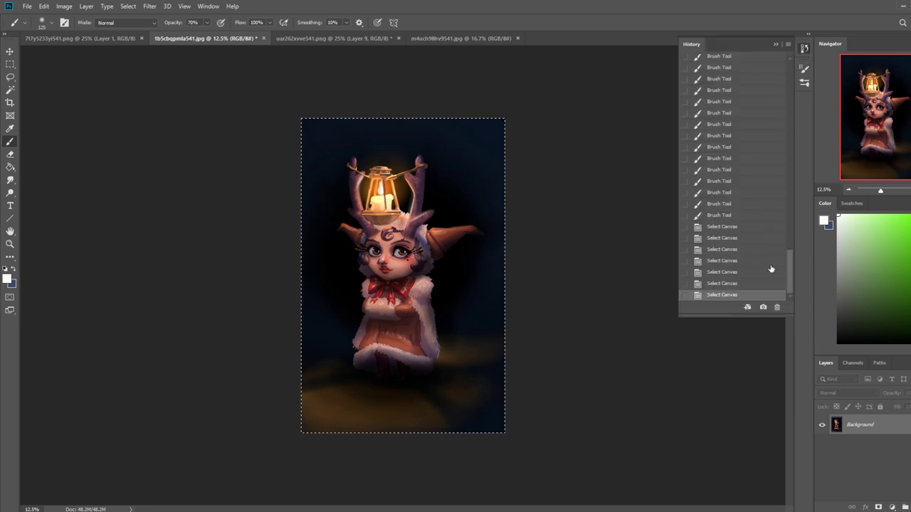
pyautogui.moveTo(790, 286); pyautogui.dragTo(786, 78)
pyautogui.click(726, 64)
pyautogui.hotkey('ctrl', 'v')
pyautogui.click(776, 44)
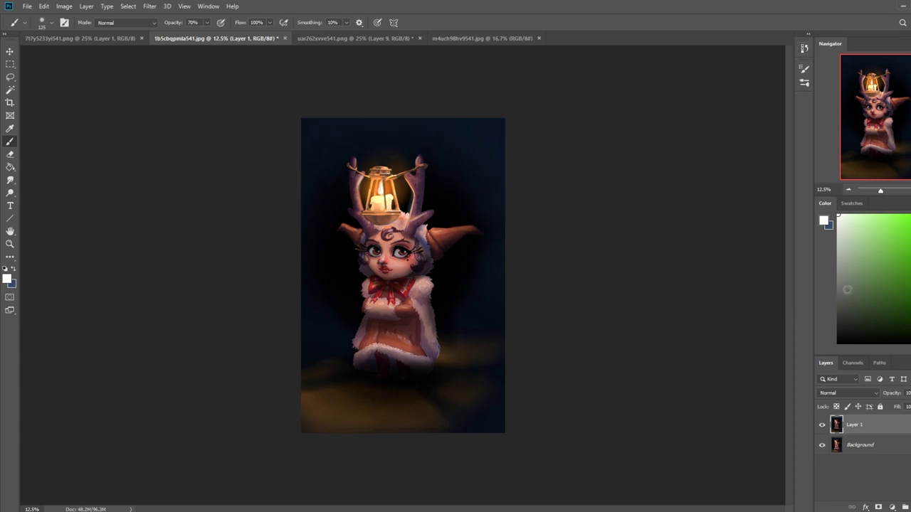
# - Toggle Layer 1's visibility to compare the painting before and after, and flatten the image
pyautogui.click(822, 426)
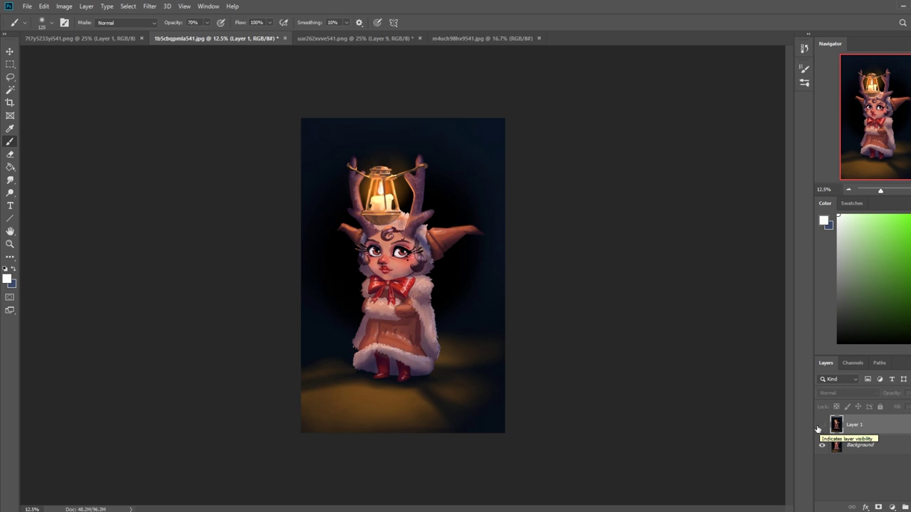
pyautogui.click(821, 425)
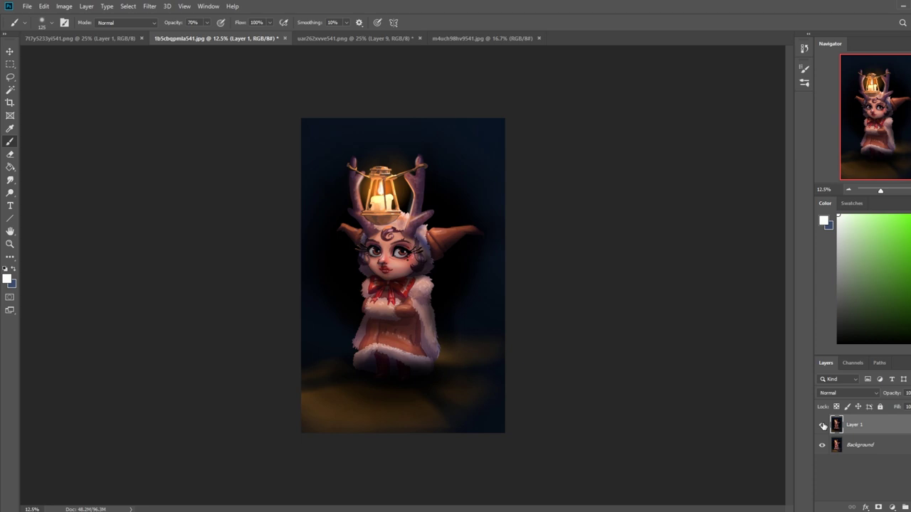
pyautogui.rightClick(865, 424)
pyautogui.click(853, 315)
# - Go through the open documents and bring up the Vixen, Rudolph, Cupid and Comet character lineup
pyautogui.click(305, 38)
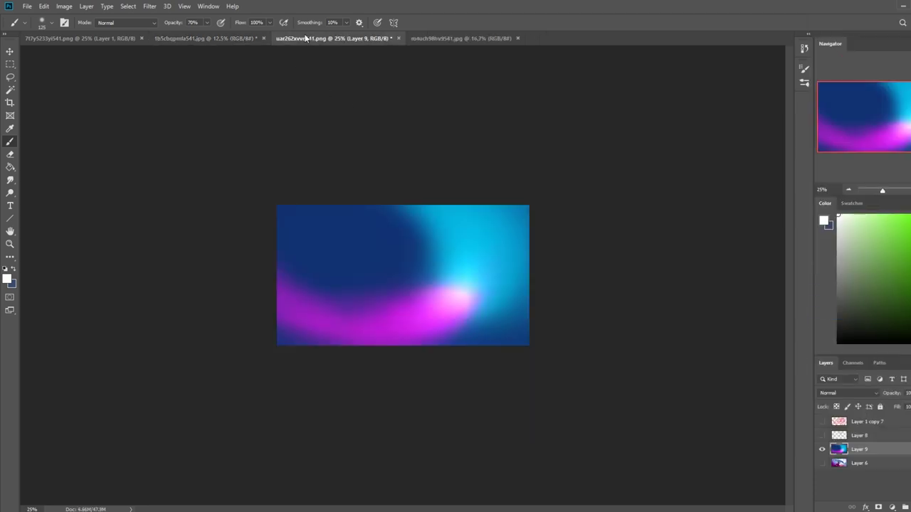
pyautogui.click(420, 38)
pyautogui.hotkey('ctrl', 'Tab')
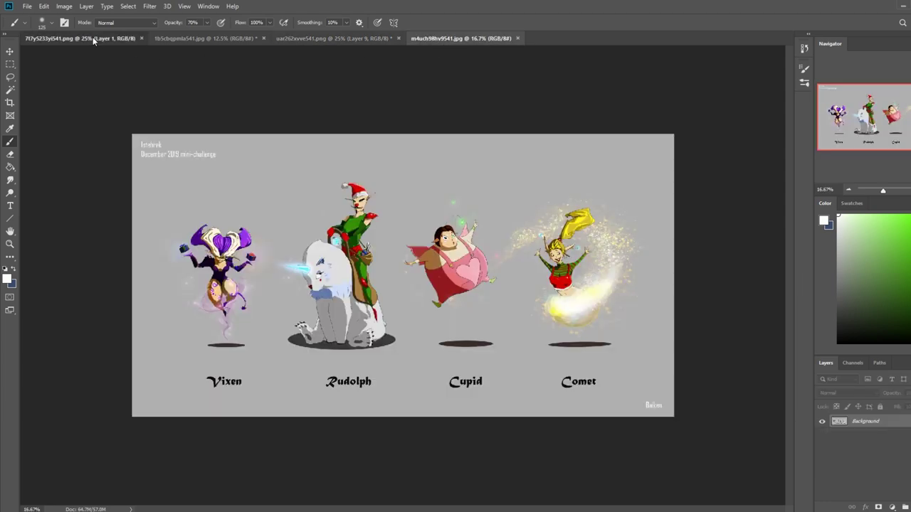
pyautogui.click(459, 38)
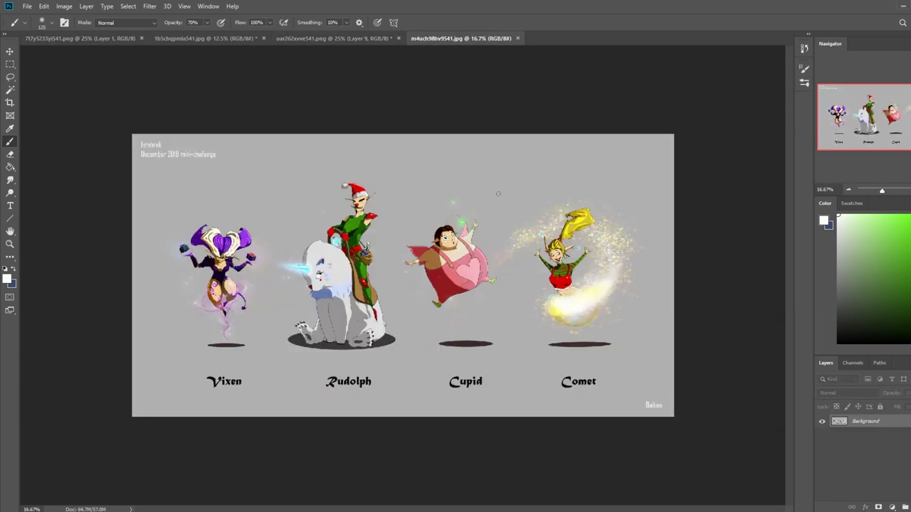
# - Open the red-haired woman painting and arrange its window beside the browser showing the grey mannequin reference
pyautogui.click(85, 40)
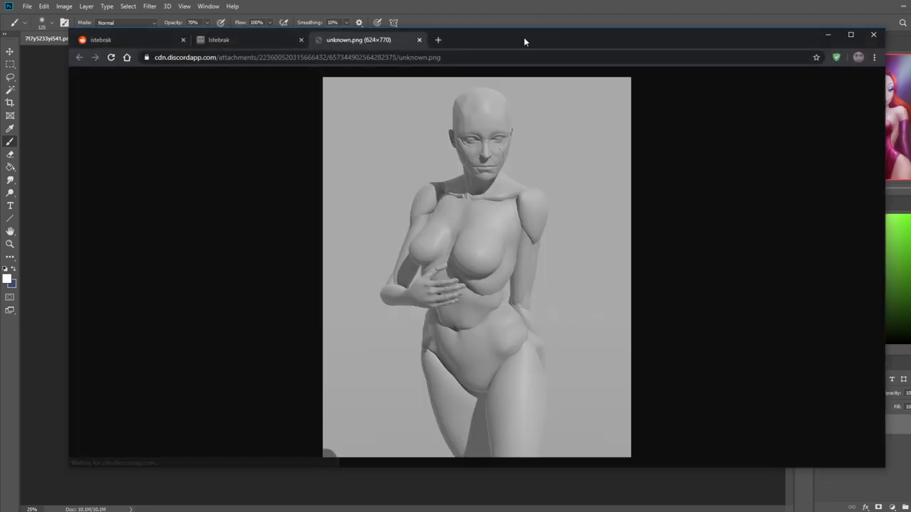
pyautogui.moveTo(524, 38); pyautogui.dragTo(237, 67)
pyautogui.moveTo(469, 5); pyautogui.dragTo(693, 30)
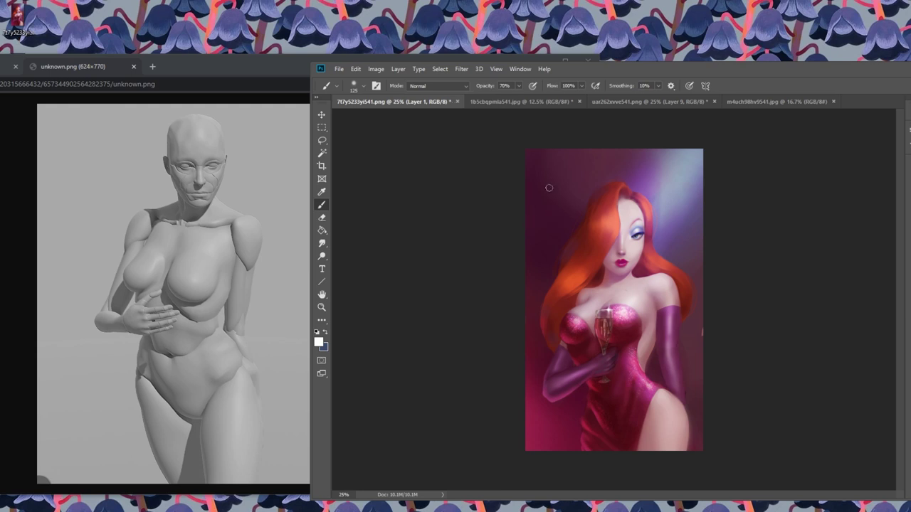
# - Sketch a rough white box with a handle and curved strokes on the background above the woman's hair
pyautogui.moveTo(593, 170)
pyautogui.mouseDown()
pyautogui.moveTo(541, 184)
pyautogui.moveTo(543, 222)
pyautogui.mouseUp()
pyautogui.moveTo(596, 167)
pyautogui.mouseDown()
pyautogui.moveTo(567, 221)
pyautogui.moveTo(550, 223)
pyautogui.mouseUp()
pyautogui.moveTo(596, 173); pyautogui.dragTo(606, 186)
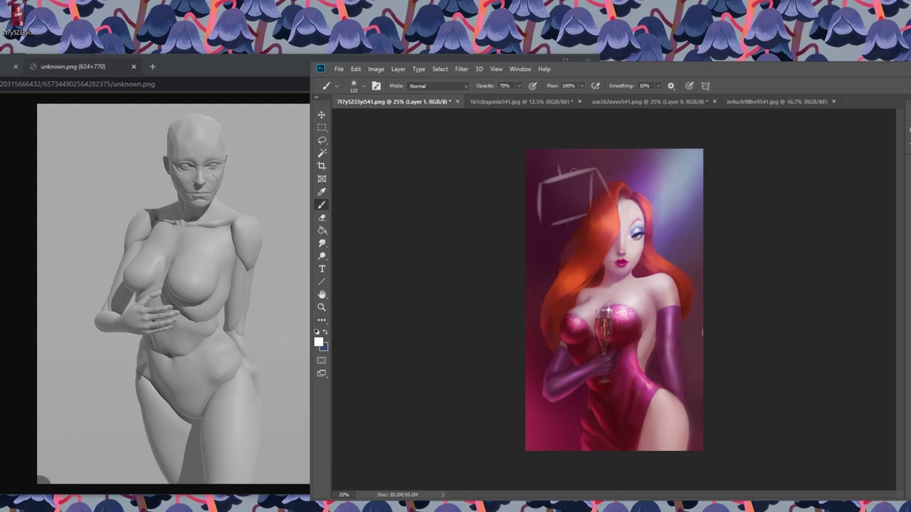
pyautogui.moveTo(572, 165); pyautogui.dragTo(557, 162)
pyautogui.moveTo(616, 157); pyautogui.dragTo(596, 180)
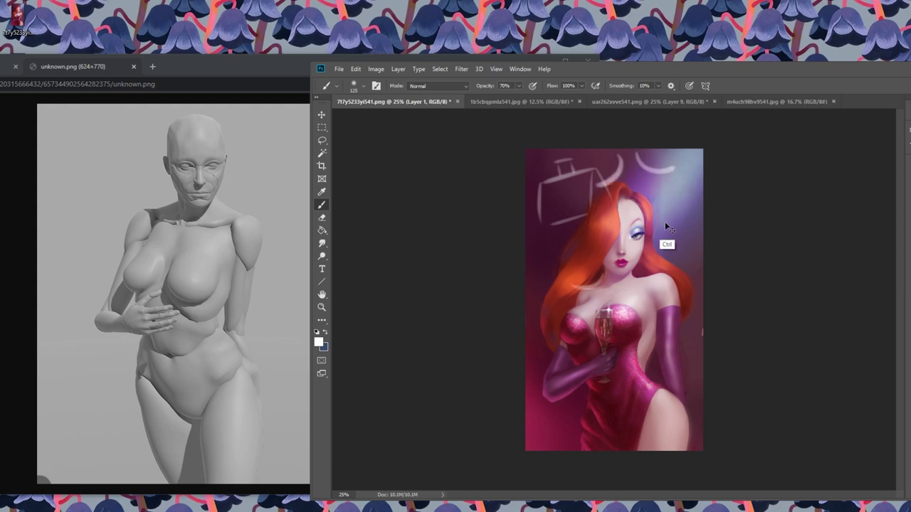
# - Undo all the white sketch strokes on the woman's painting
pyautogui.hotkey('ctrl', 'z')
pyautogui.hotkey('ctrl', 'z')
pyautogui.hotkey('ctrl', 'z')
pyautogui.hotkey('ctrl', 'z')
pyautogui.hotkey('ctrl', 'z')
pyautogui.hotkey('ctrl', 'z')
pyautogui.hotkey('ctrl', 'z')
pyautogui.hotkey('ctrl', 'z')
pyautogui.hotkey('ctrl', 'z')
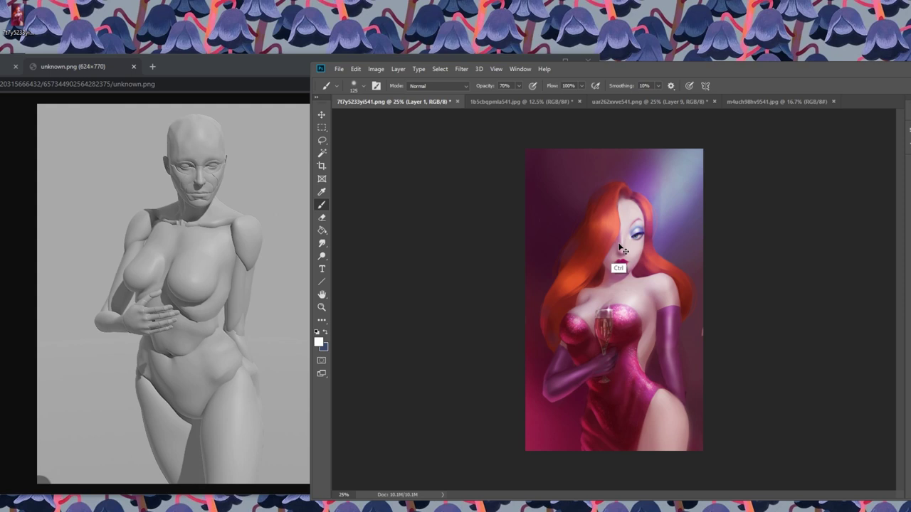
# - Sample colours around the woman's chest, neck and shoulder, reducing the brush size for retouching that area
pyautogui.keyDown('alt'); pyautogui.click(601, 301); pyautogui.keyUp('alt')
pyautogui.press('[')
pyautogui.keyDown('alt'); pyautogui.click(640, 273); pyautogui.keyUp('alt')
pyautogui.press('[')
pyautogui.press('[')
pyautogui.press('[')
pyautogui.keyDown('alt'); pyautogui.click(632, 280); pyautogui.keyUp('alt')
pyautogui.keyDown('alt'); pyautogui.click(662, 275); pyautogui.keyUp('alt')
pyautogui.keyDown('alt'); pyautogui.click(638, 274); pyautogui.keyUp('alt')
# - Enlarge the brush to 300 px for broader correction strokes on the woman's painting
pyautogui.press(']')
pyautogui.press(']')
pyautogui.press(']')
pyautogui.press(']')
pyautogui.press(']')
pyautogui.press(']')
pyautogui.press(']')
pyautogui.press(']')
pyautogui.press(']')
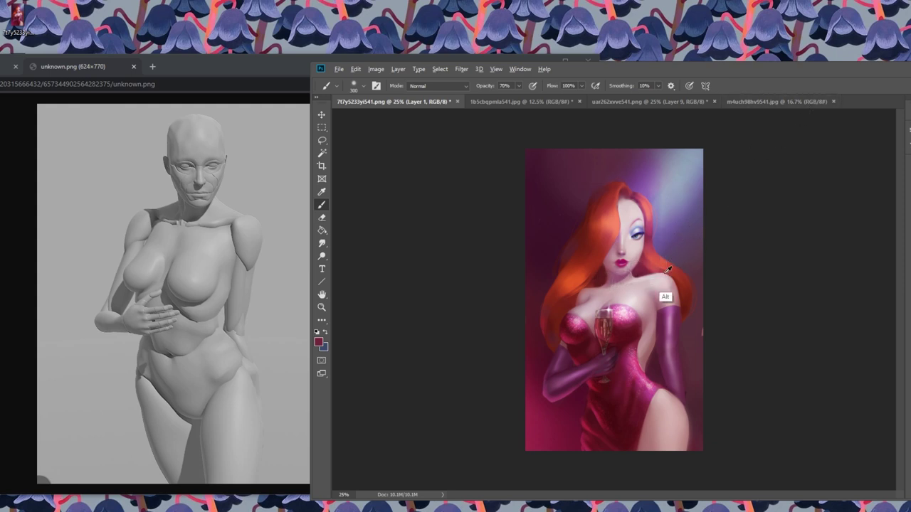
# - Sample the skin colour at the base of the woman's neck and shrink the brush for finer retouching
pyautogui.keyDown('alt'); pyautogui.click(605, 288); pyautogui.keyUp('alt')
pyautogui.press('[')
pyautogui.press('[')
pyautogui.press('[')
pyautogui.press('[')
pyautogui.press('[')
pyautogui.press('[')
pyautogui.press('[')
pyautogui.press('[')
# - Sample skin and dress colours around the neckline, bust and waist to retouch the shading of the woman's chest
pyautogui.keyDown('alt'); pyautogui.click(612, 310); pyautogui.keyUp('alt')
pyautogui.keyDown('alt'); pyautogui.click(627, 305); pyautogui.keyUp('alt')
pyautogui.keyDown('alt'); pyautogui.click(625, 307); pyautogui.keyUp('alt')
pyautogui.keyDown('alt'); pyautogui.click(607, 312); pyautogui.keyUp('alt')
pyautogui.keyDown('alt'); pyautogui.click(595, 309); pyautogui.keyUp('alt')
pyautogui.keyDown('alt'); pyautogui.click(591, 314); pyautogui.keyUp('alt')
pyautogui.keyDown('alt'); pyautogui.click(640, 339); pyautogui.keyUp('alt')
# - Compare the corrections with the original by viewing the opening history snapshot, and return to the latest brush state
pyautogui.hotkey('ctrl', '-')
pyautogui.click(909, 111)
pyautogui.moveTo(902, 310); pyautogui.dragTo(905, 141)
pyautogui.click(857, 126)
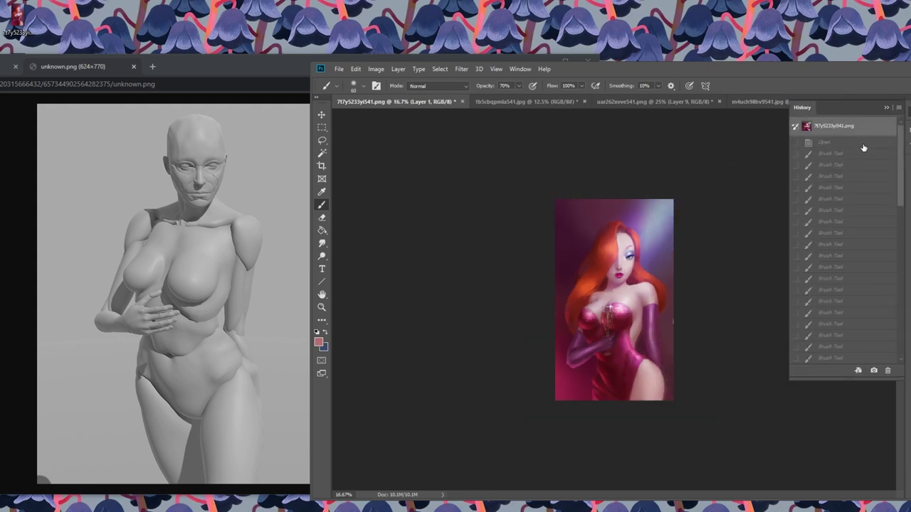
pyautogui.hotkey('ctrl', '+')
pyautogui.hotkey('ctrl', '+')
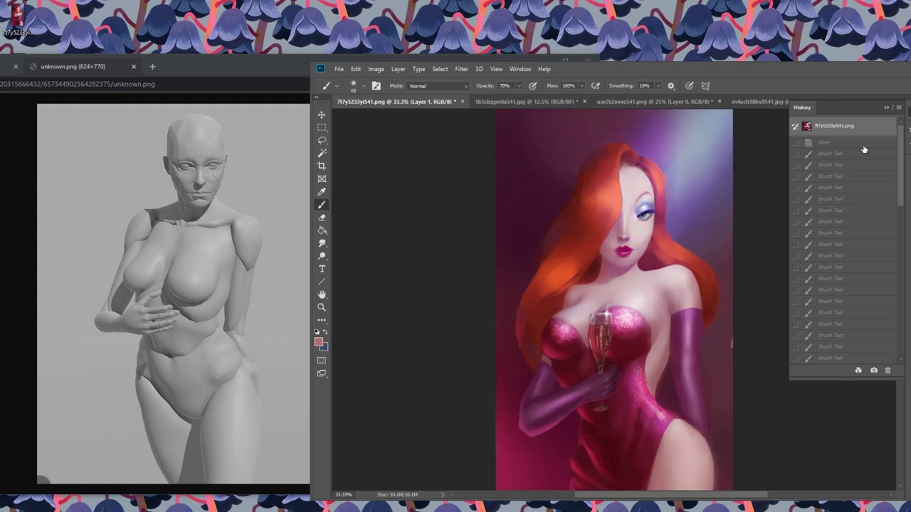
pyautogui.scroll(-5, 889, 264)
pyautogui.moveTo(902, 180); pyautogui.dragTo(902, 283)
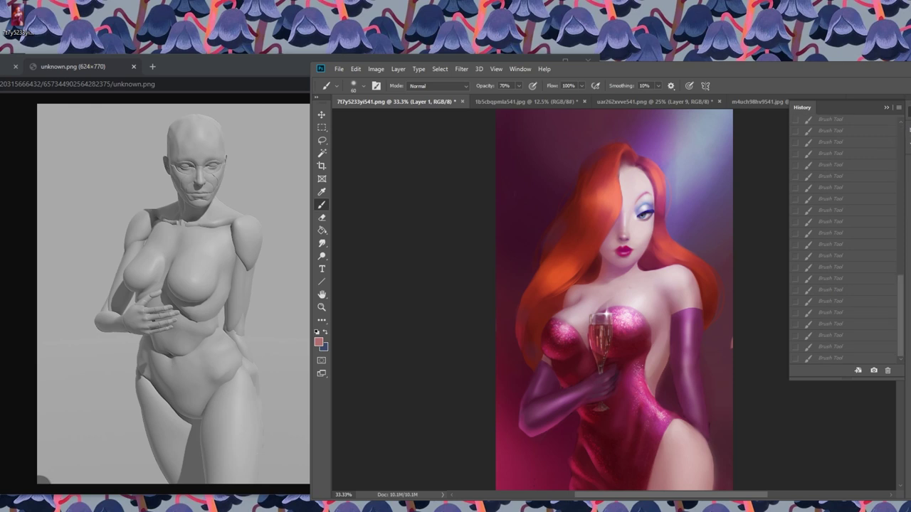
pyautogui.click(840, 360)
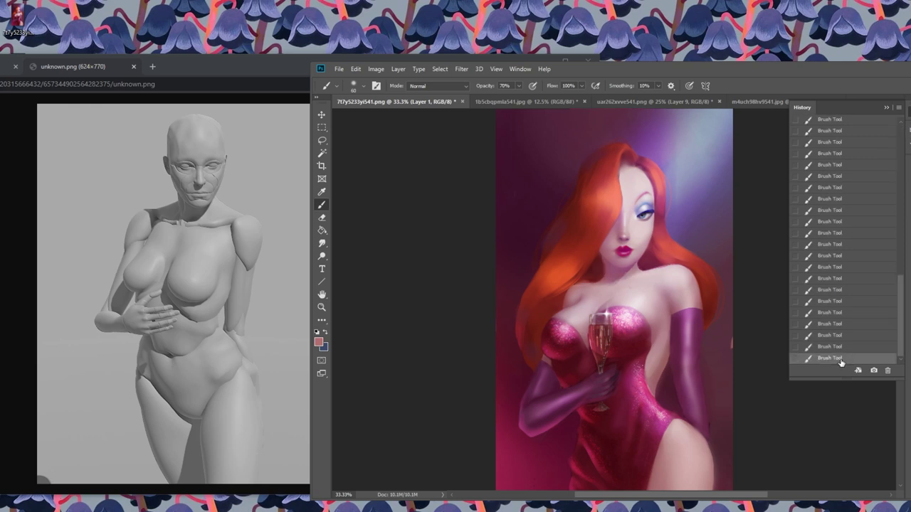
pyautogui.click(886, 107)
# - Open the Liquify filter and push the woman's raised shoulder and the adjoining gloved arm inward with an enlarged warp brush
pyautogui.click(461, 69)
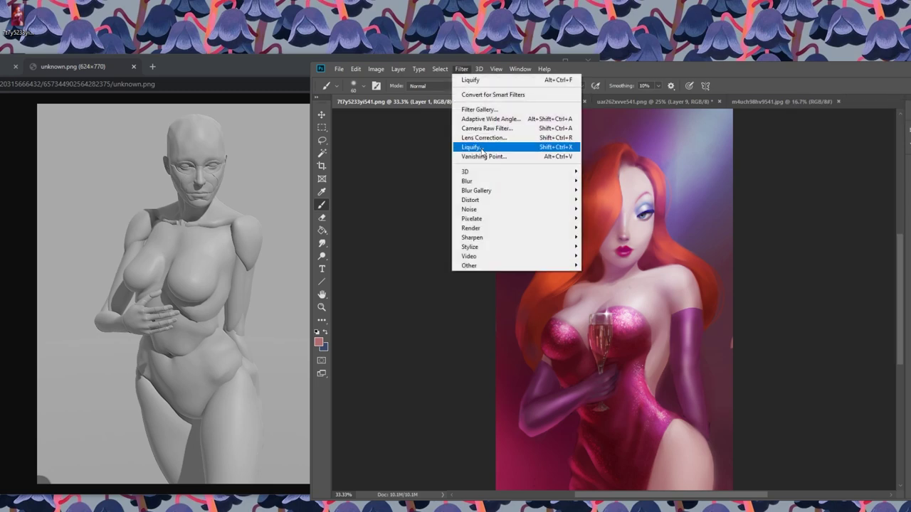
pyautogui.click(480, 148)
pyautogui.press(']')
pyautogui.press(']')
pyautogui.press(']')
pyautogui.press(']')
pyautogui.press(']')
pyautogui.press(']')
pyautogui.press(']')
pyautogui.press(']')
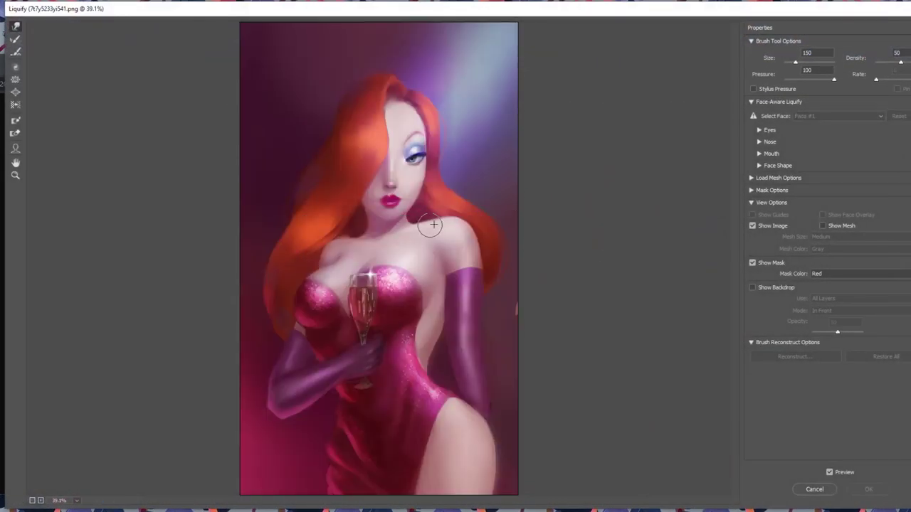
pyautogui.moveTo(463, 219)
pyautogui.mouseDown()
pyautogui.moveTo(456, 225)
pyautogui.moveTo(471, 245)
pyautogui.moveTo(453, 275)
pyautogui.moveTo(444, 258)
pyautogui.mouseUp()
pyautogui.moveTo(457, 289)
pyautogui.mouseDown()
pyautogui.moveTo(450, 316)
pyautogui.moveTo(447, 292)
pyautogui.mouseUp()
# - Refine the contour of the upper arm and glove using a warp brush size of 500, and apply the Liquify changes
pyautogui.press('[')
pyautogui.press(']')
pyautogui.press(']')
pyautogui.press(']')
pyautogui.press(']')
pyautogui.press(']')
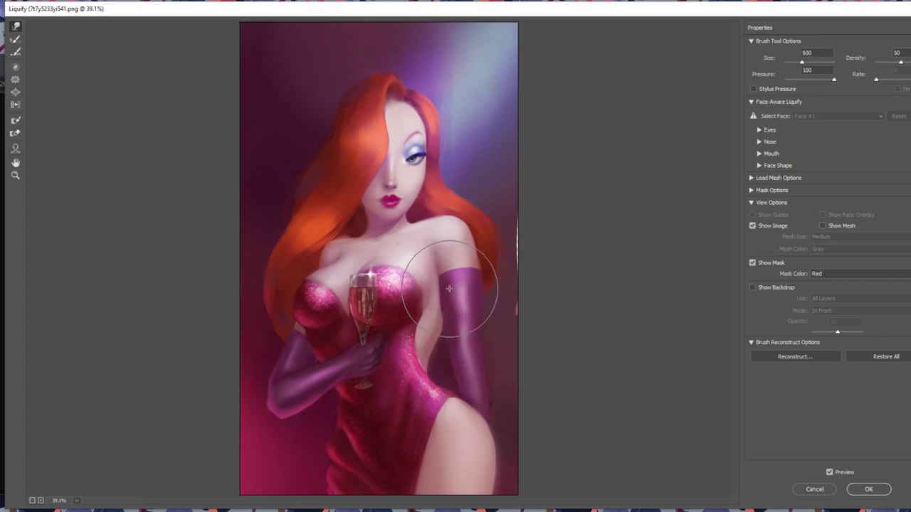
pyautogui.press('[')
pyautogui.press('[')
pyautogui.press('[')
pyautogui.press('[')
pyautogui.press('[')
pyautogui.press('[')
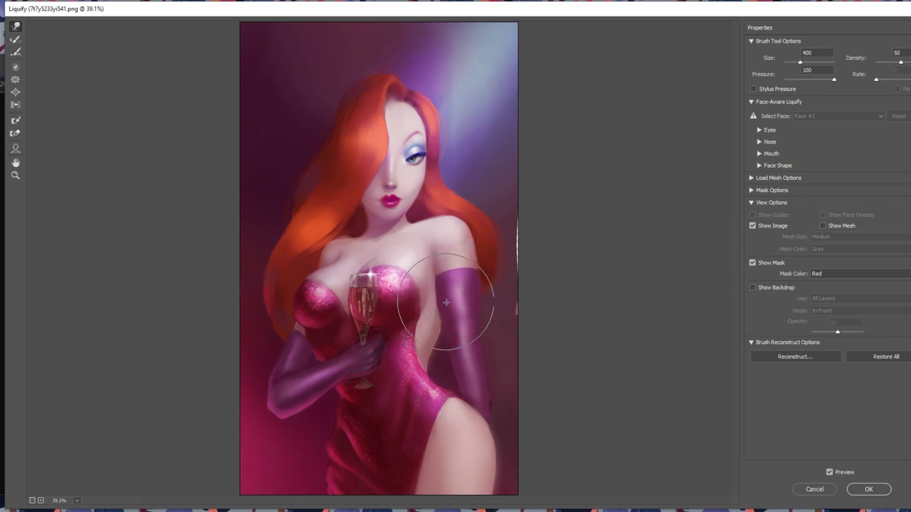
pyautogui.press(']')
pyautogui.press(']')
pyautogui.press(']')
pyautogui.press(']')
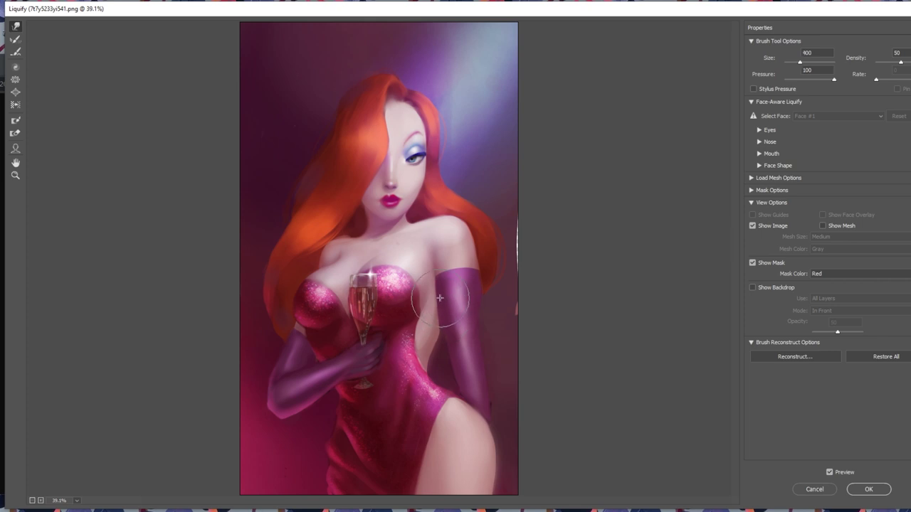
pyautogui.moveTo(439, 299); pyautogui.dragTo(443, 298)
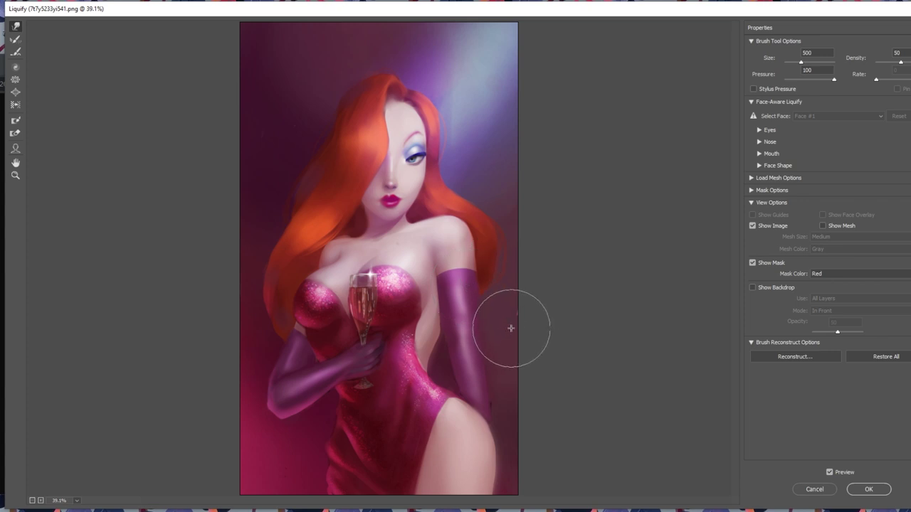
pyautogui.click(868, 489)
# - Copy the whole corrected painting, revert to the original snapshot, and add the copy as a new layer above it
pyautogui.moveTo(813, 75); pyautogui.dragTo(685, 68)
pyautogui.doubleClick(684, 68)
pyautogui.hotkey('ctrl', 'a')
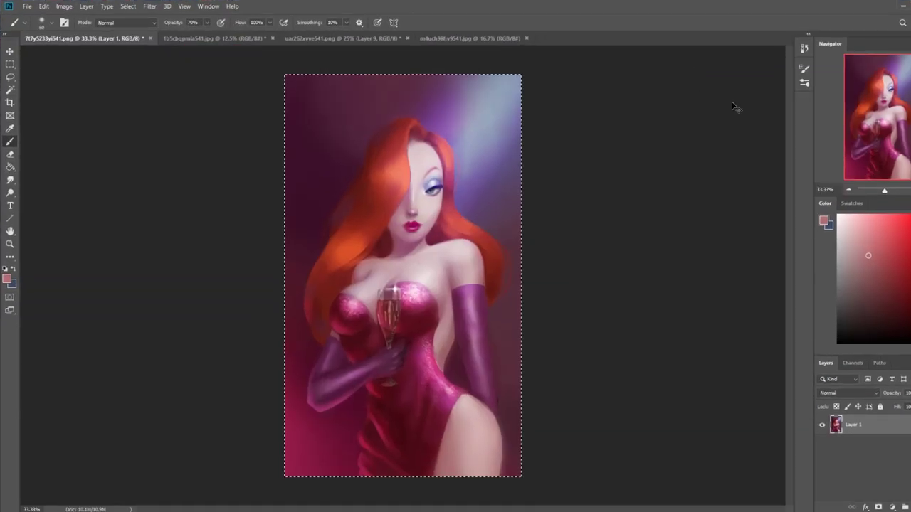
pyautogui.click(804, 48)
pyautogui.moveTo(788, 226); pyautogui.dragTo(789, 85)
pyautogui.click(747, 64)
pyautogui.click(775, 44)
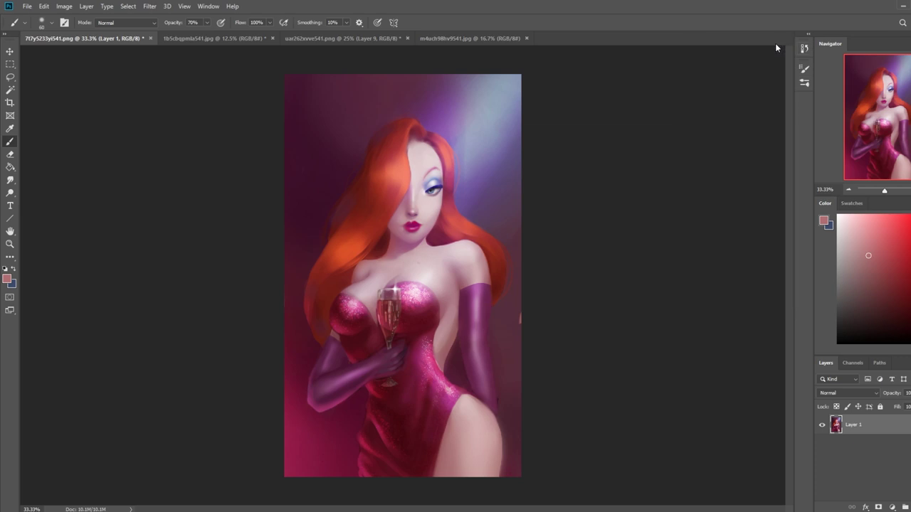
pyautogui.hotkey('ctrl', 'shift', 'alt', 'n')
# - Place the corrected painting beside the mannequin reference to compare them, and return the painting to full-screen view
pyautogui.moveTo(501, 7); pyautogui.dragTo(579, 16)
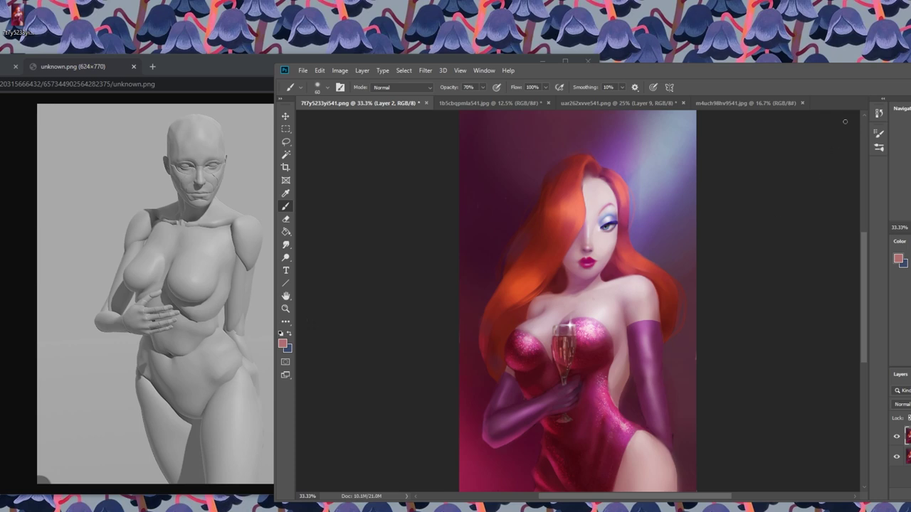
pyautogui.moveTo(815, 78); pyautogui.dragTo(644, 52)
pyautogui.doubleClick(643, 52)
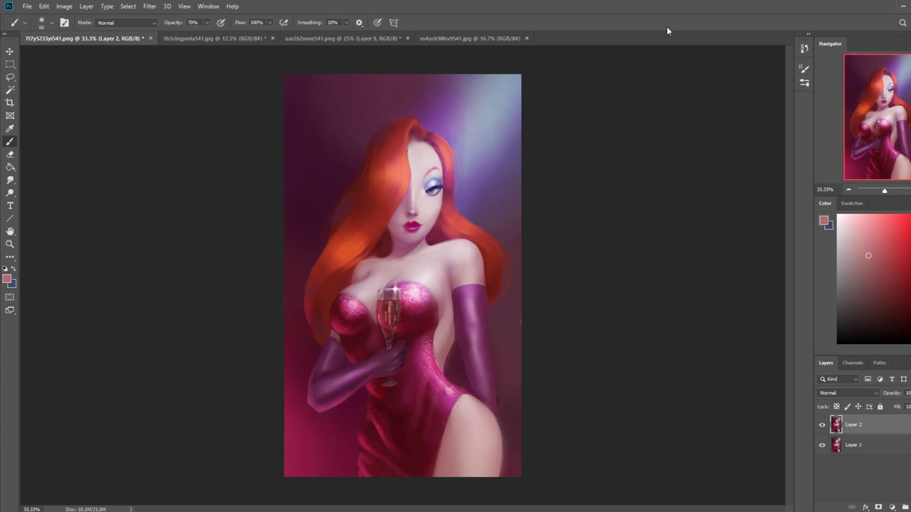
pyautogui.doubleClick(659, 4)
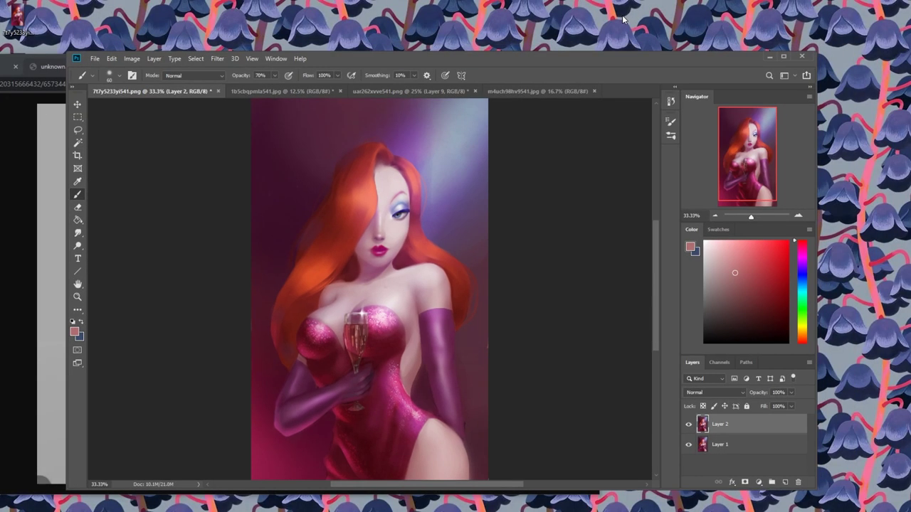
pyautogui.doubleClick(510, 61)
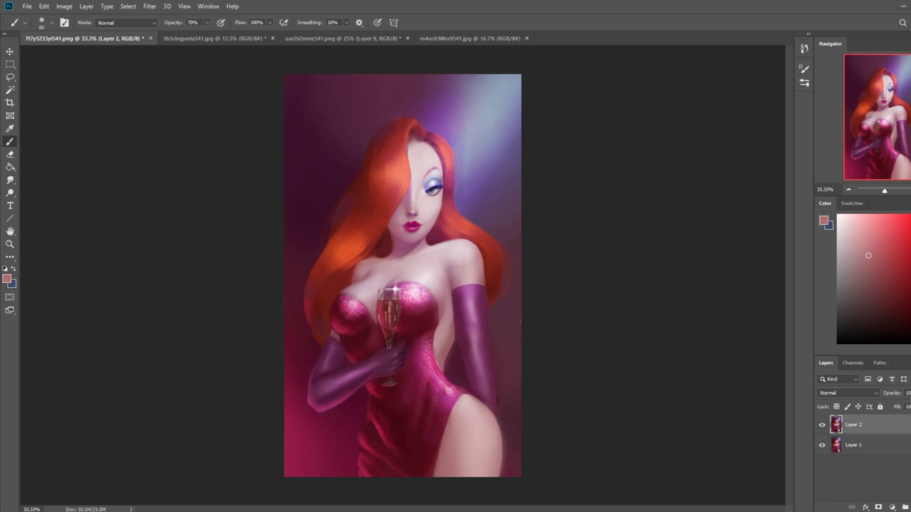
# - Switch to the browser with the mannequin reference, show the Istebrak website, and follow its Patreon support link
pyautogui.moveTo(74, 496)
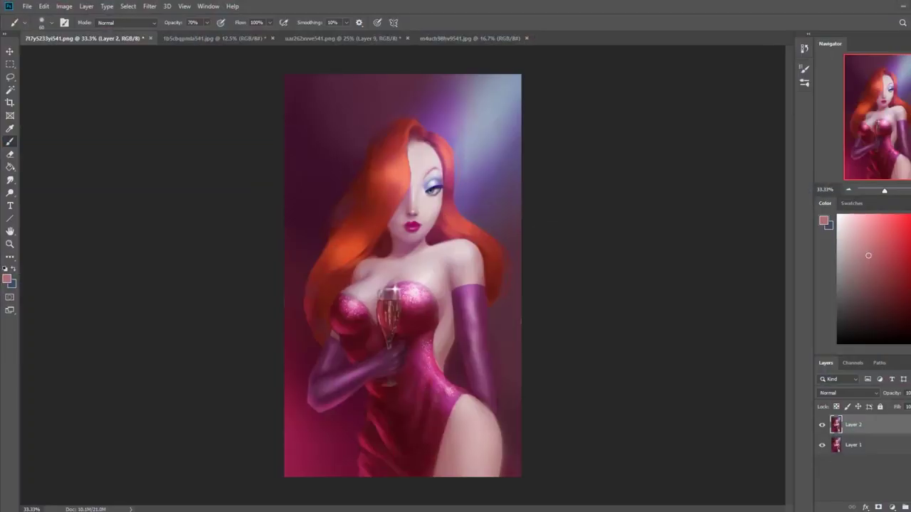
pyautogui.click(171, 490)
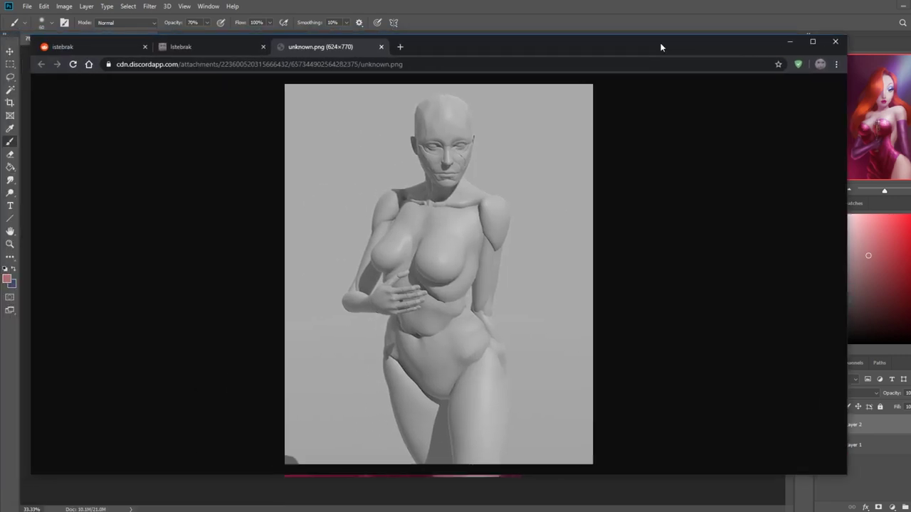
pyautogui.click(204, 45)
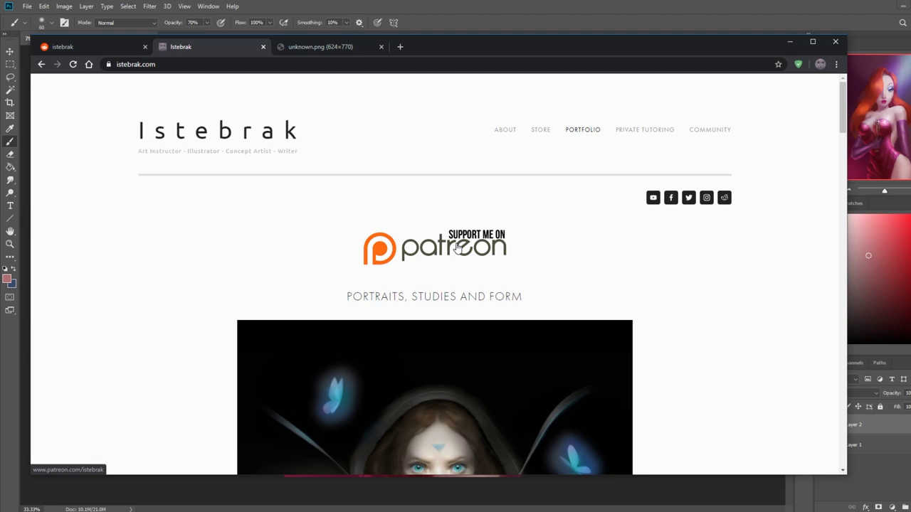
pyautogui.click(456, 246)
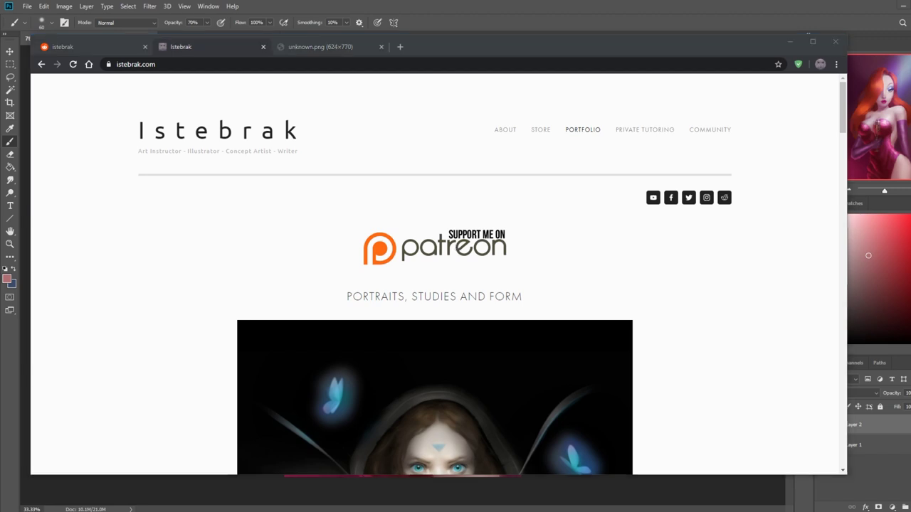